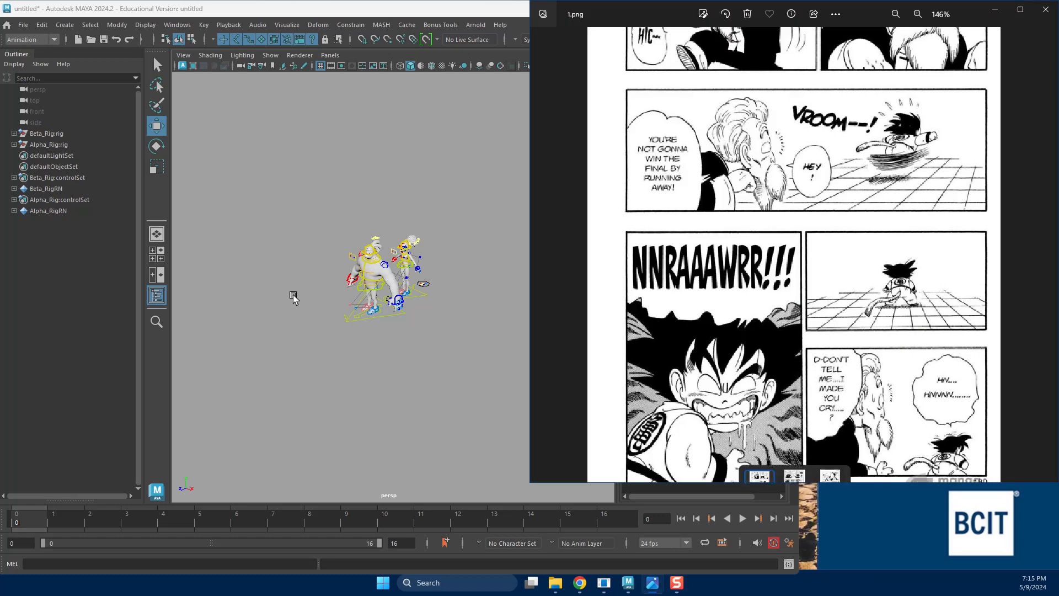
Select the Beta rig's global control and undo all of its earlier moves along Z.
left_click(385, 319)
left_click_drag(402, 342, 359, 389, "alt")
right_click_drag(359, 390, 573, 408, "alt")
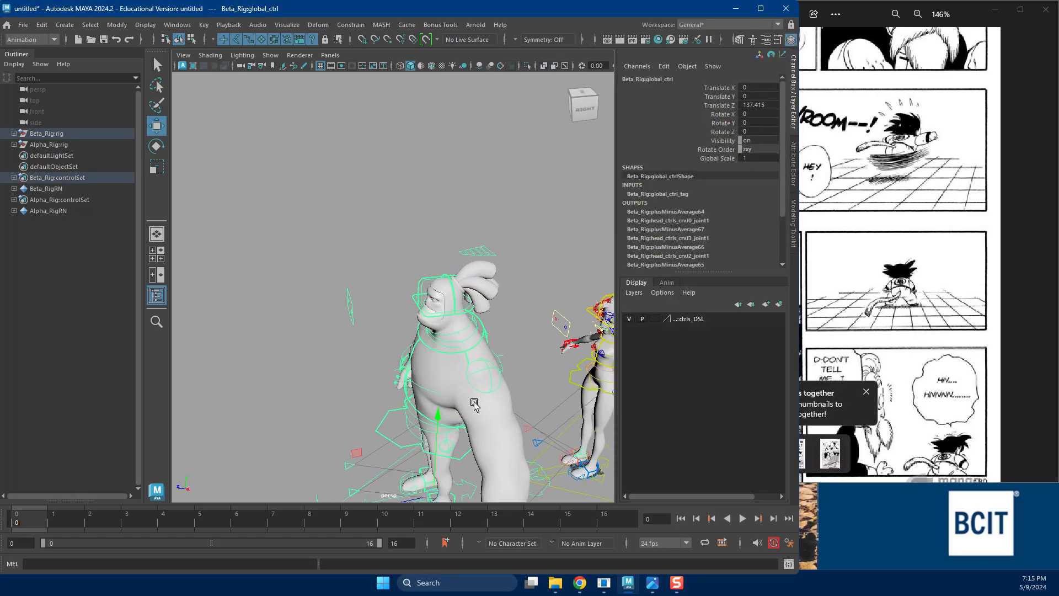
middle_click_drag(488, 411, 415, 347, "alt")
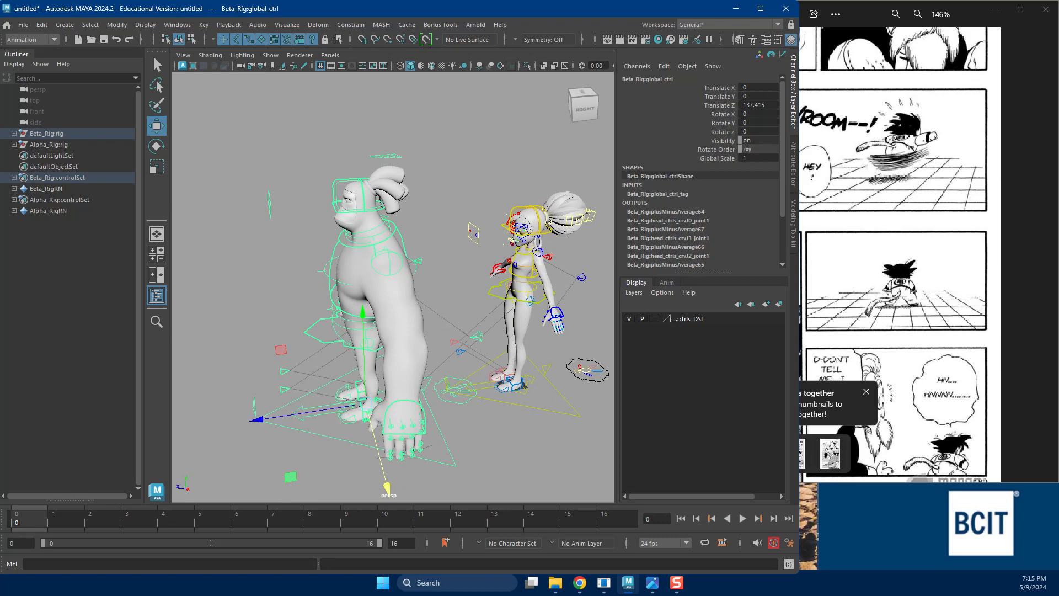
left_click(940, 161)
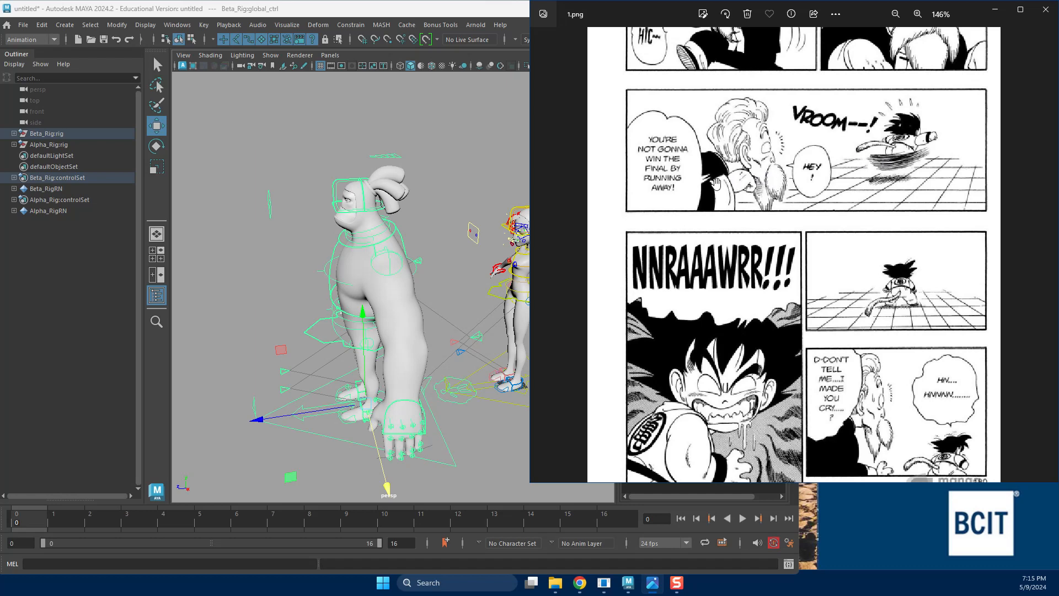
right_click_drag(438, 437, 362, 437, "alt")
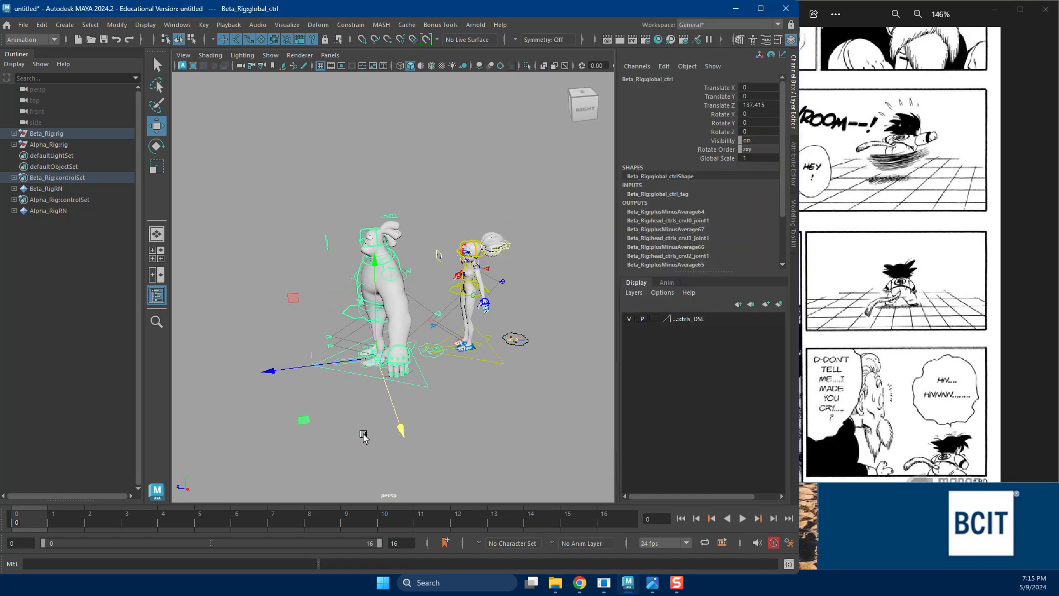
left_click_drag(265, 372, 367, 395, "alt")
key("ctrl+z")
key("ctrl+z")
key("ctrl+z")
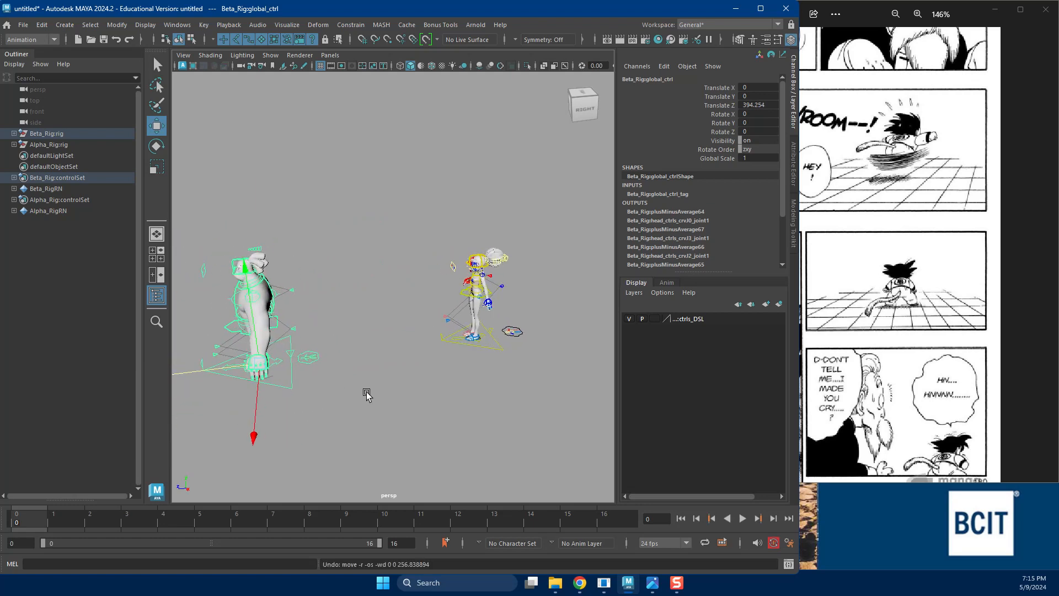
left_click(436, 367)
key("ctrl+z")
left_click(442, 361)
key("ctrl+z")
left_click(444, 366)
Select the Beta rig's main control and move the character away from Alpha to about 625 in Z.
scroll(444, 365, "up", 10)
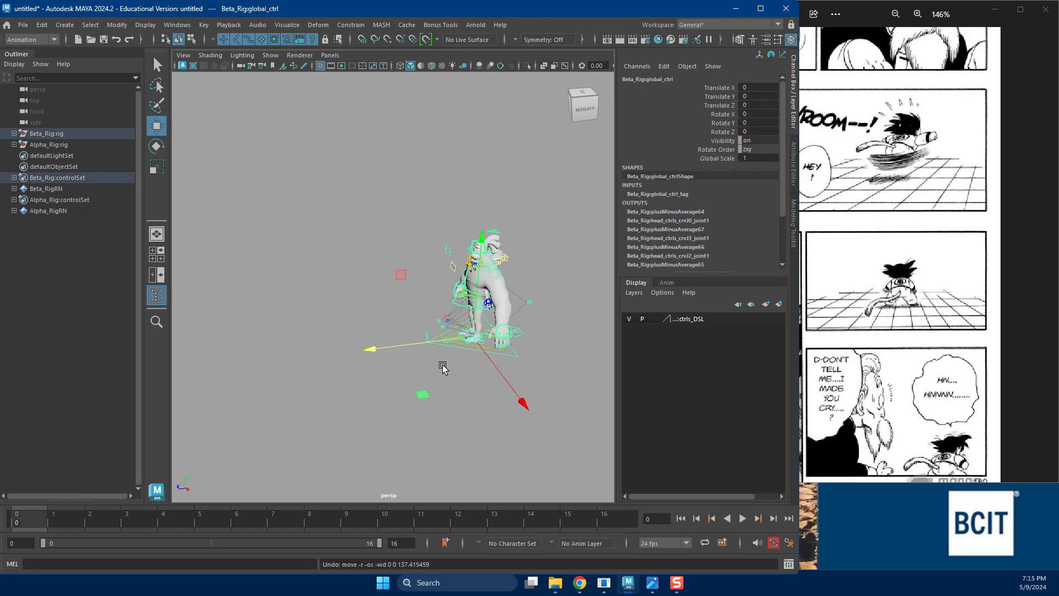
left_click_drag(361, 291, 368, 317, "alt")
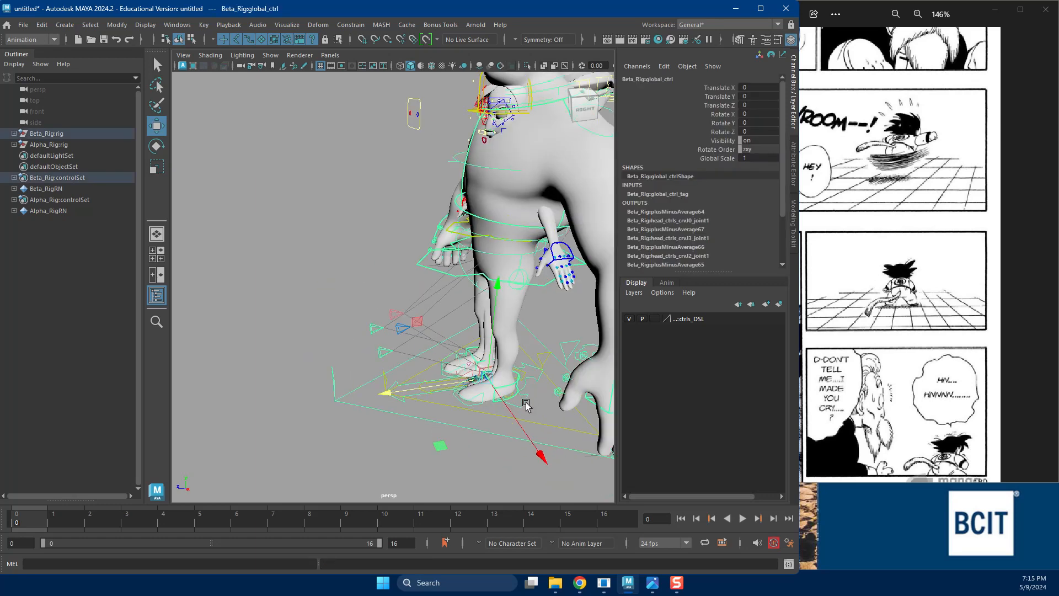
left_click(526, 406)
scroll(432, 385, "down", 10)
scroll(433, 382, "down", 4)
middle_click_drag(368, 368, 446, 396, "alt")
left_click_drag(354, 344, 286, 375)
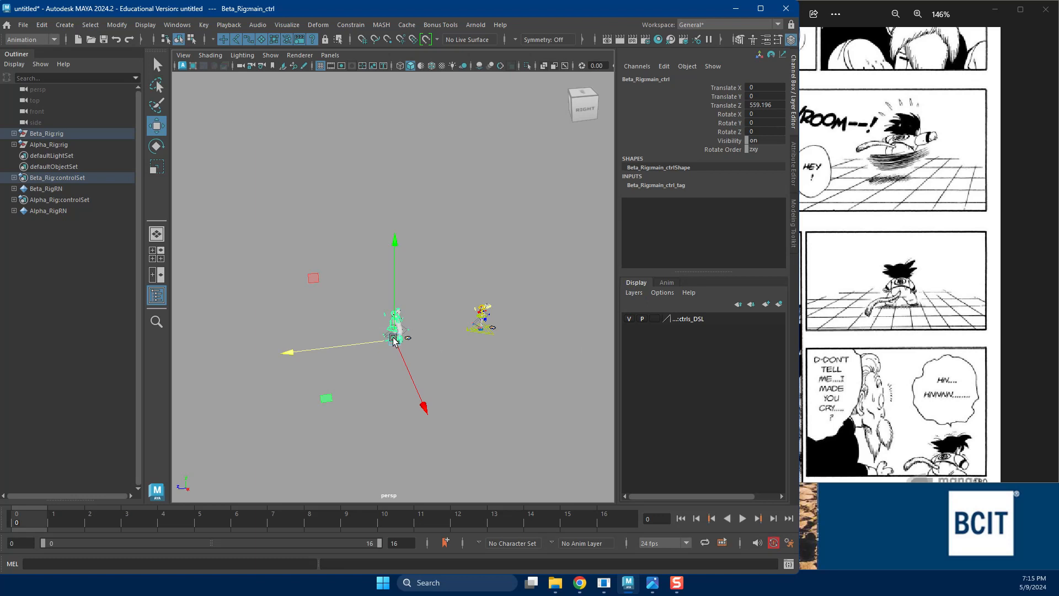
scroll(394, 339, "up", 3)
middle_click_drag(466, 345, 320, 295, "alt")
scroll(367, 312, "up", 4)
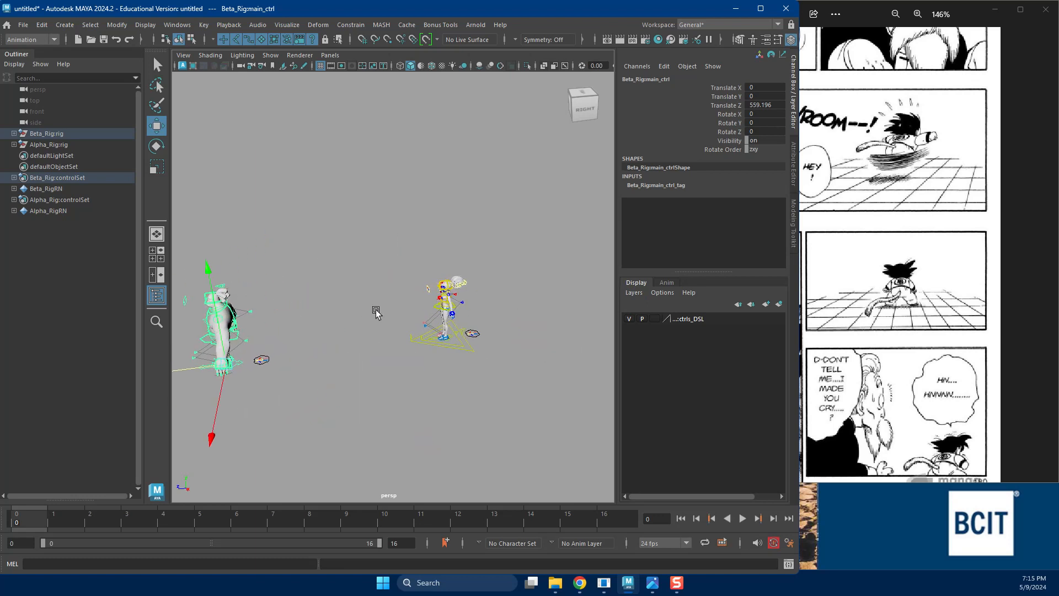
left_click_drag(376, 312, 295, 380, "alt")
left_click_drag(232, 390, 199, 394)
Rotate the Beta rig's main control around Y so the character faces Alpha.
key("e")
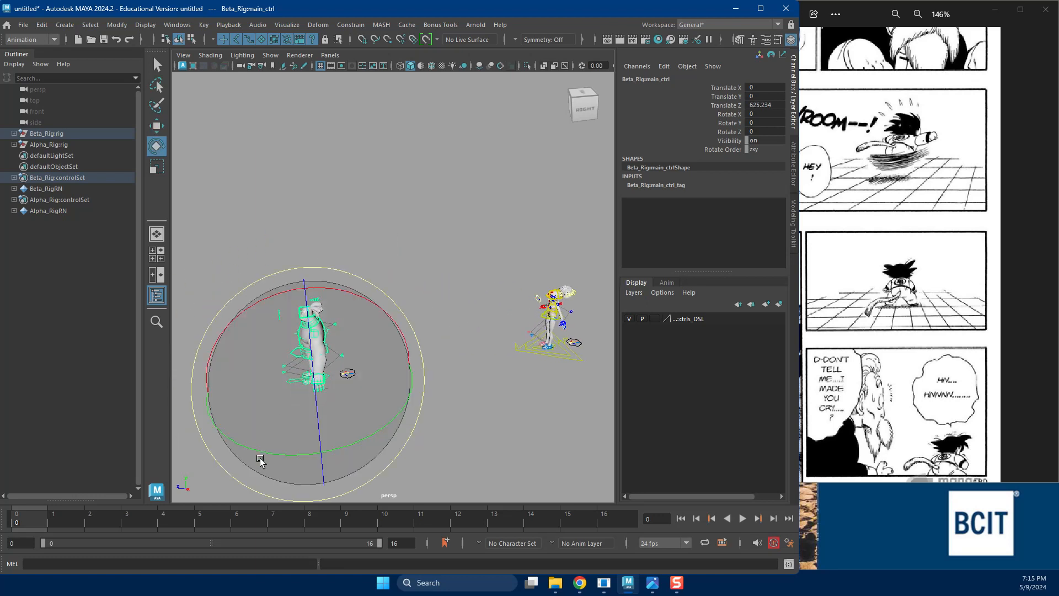
left_click_drag(267, 453, 511, 384)
left_click_drag(260, 452, 465, 395)
Examine the Alpha character against the reference page 1.png, especially the panels of the character on the tiled floor.
middle_click_drag(475, 392, 333, 378, "alt")
right_click_drag(334, 379, 395, 272, "alt")
middle_click_drag(395, 272, 349, 213, "alt")
right_click_drag(348, 212, 478, 392, "alt")
left_click(861, 308)
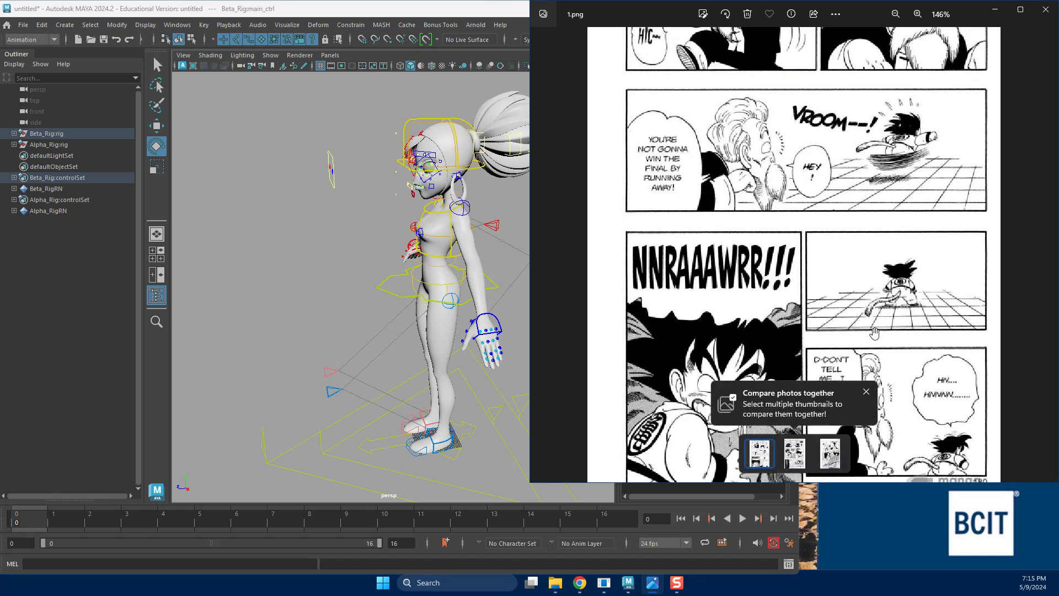
scroll(874, 331, "down", 1)
scroll(844, 349, "down", 1)
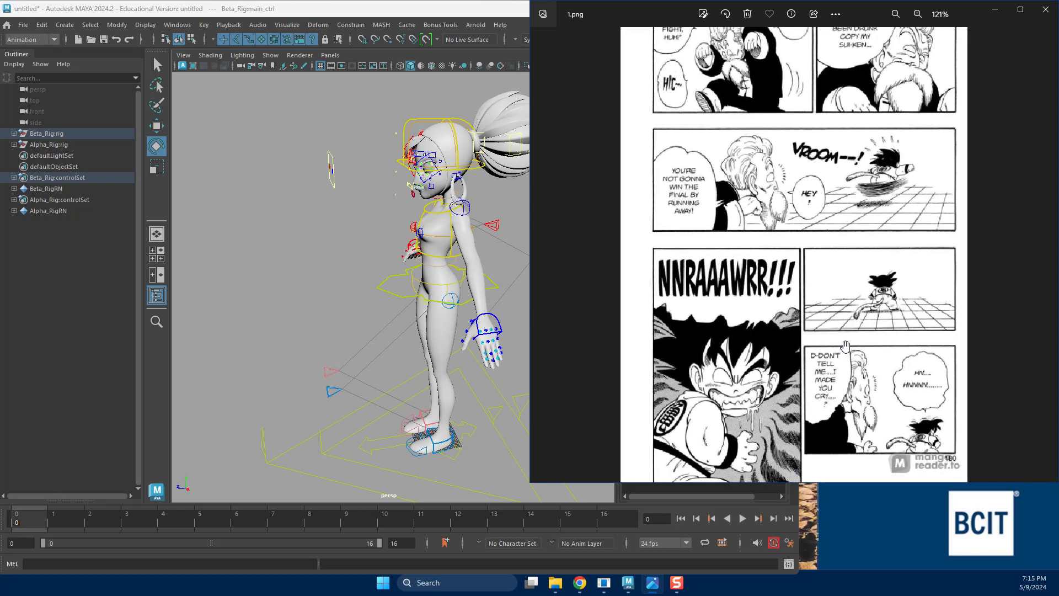
left_click_drag(877, 227, 866, 159)
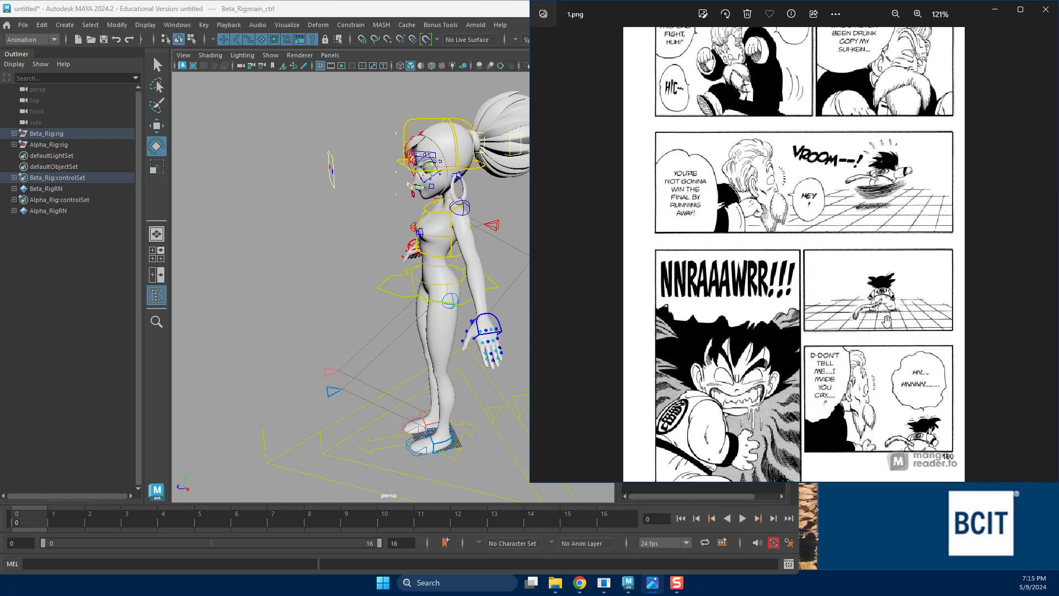
Switch to the browser and read the following pages of Dragon Ball Chapter 48 to understand the scene's continuation.
middle_click_drag(440, 417, 413, 364, "alt")
left_click(955, 326)
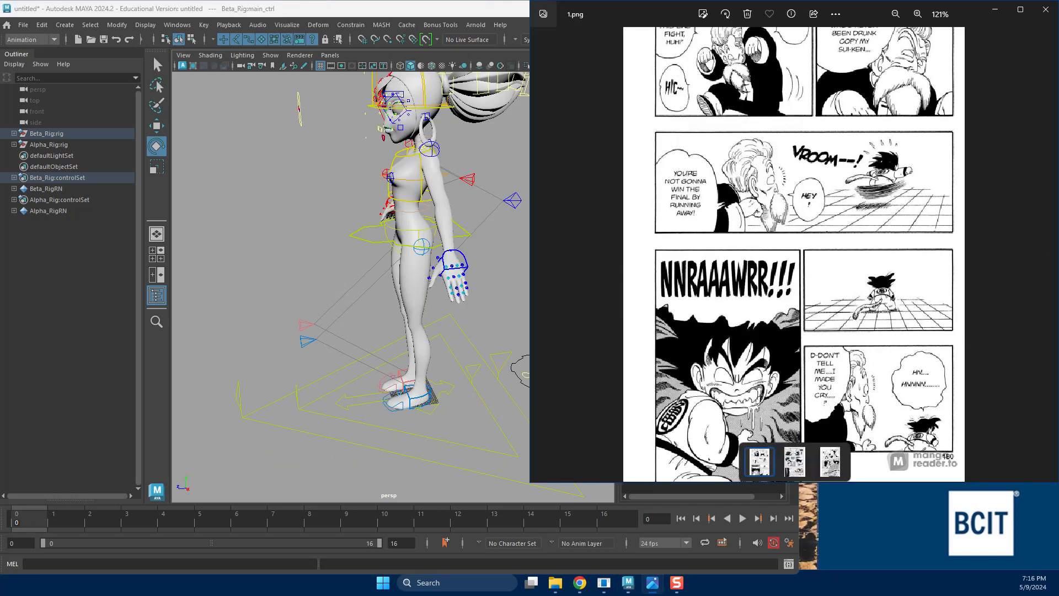
left_click_drag(1058, 34, 2, 45)
left_click(331, 315)
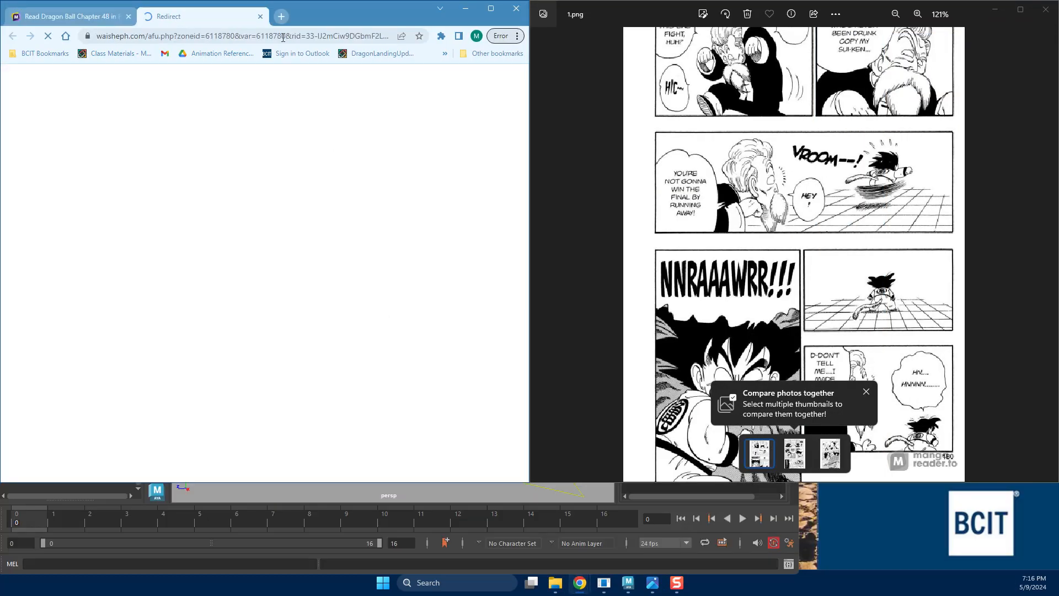
left_click(165, 44)
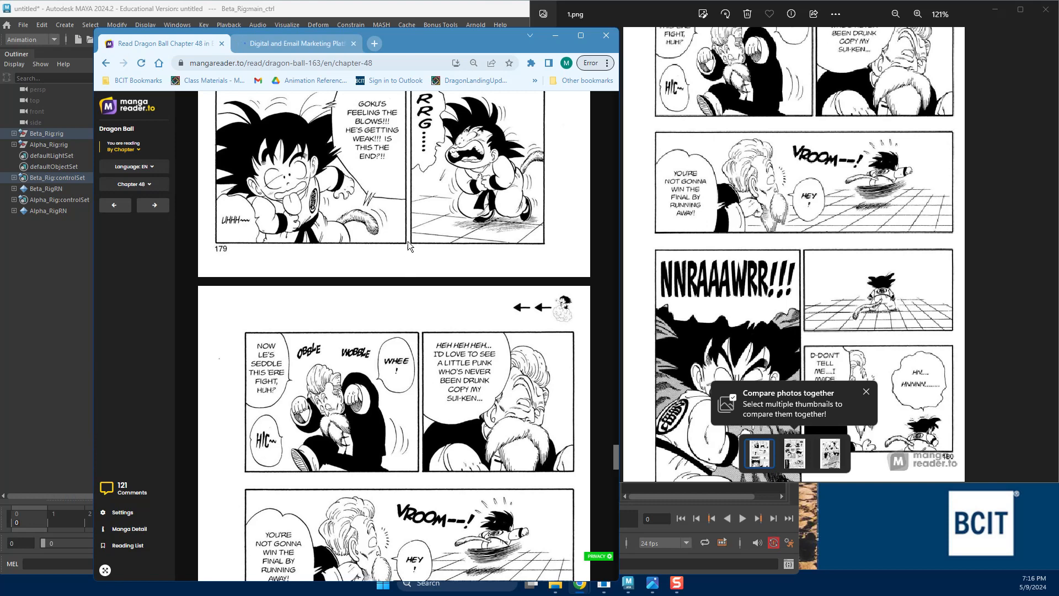
scroll(430, 391, "down", 9)
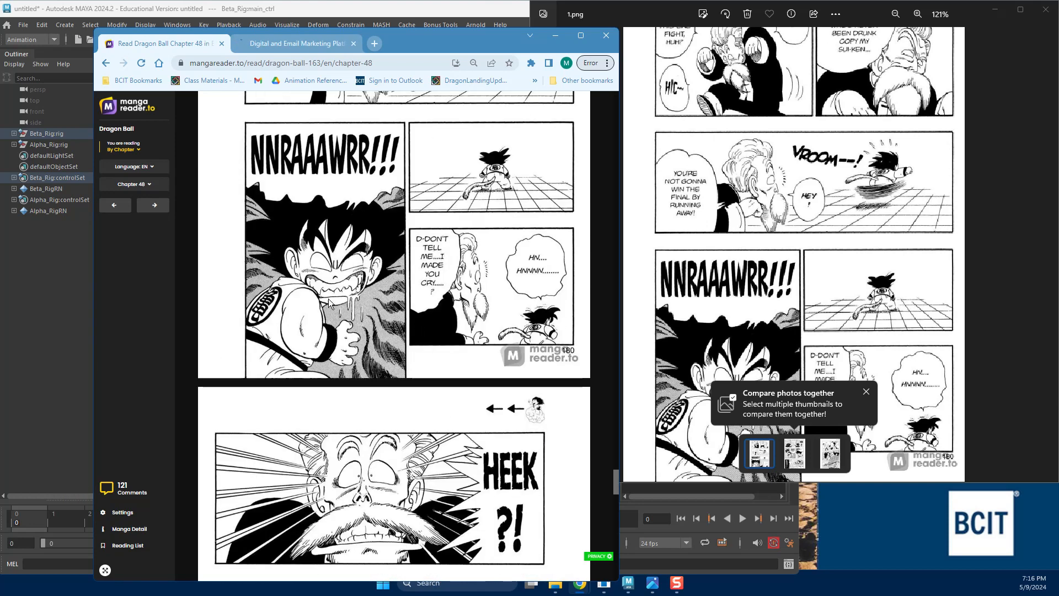
scroll(457, 462, "down", 4)
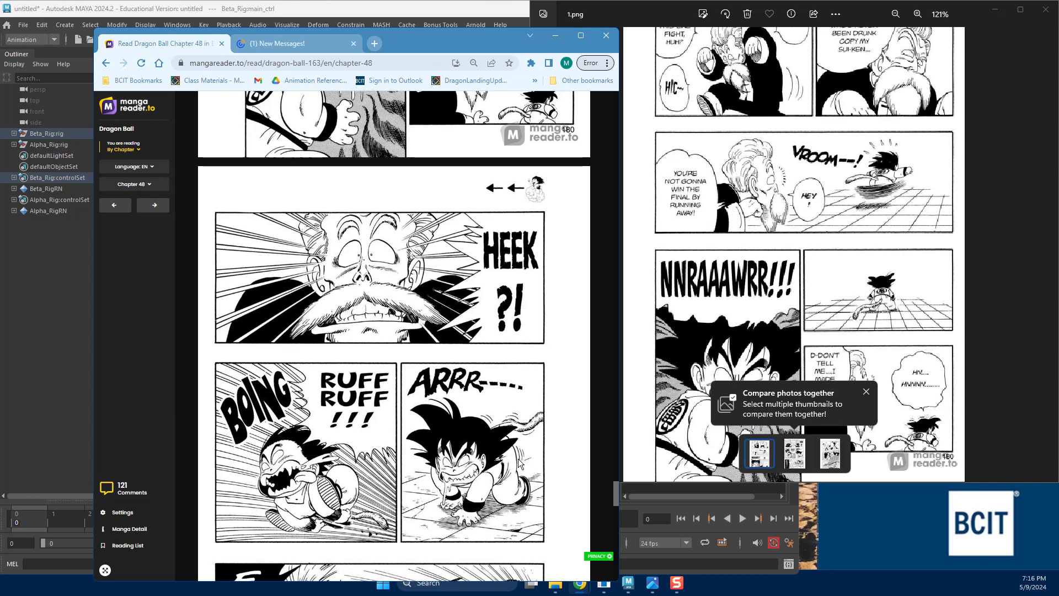
left_click_drag(433, 42, 563, 0)
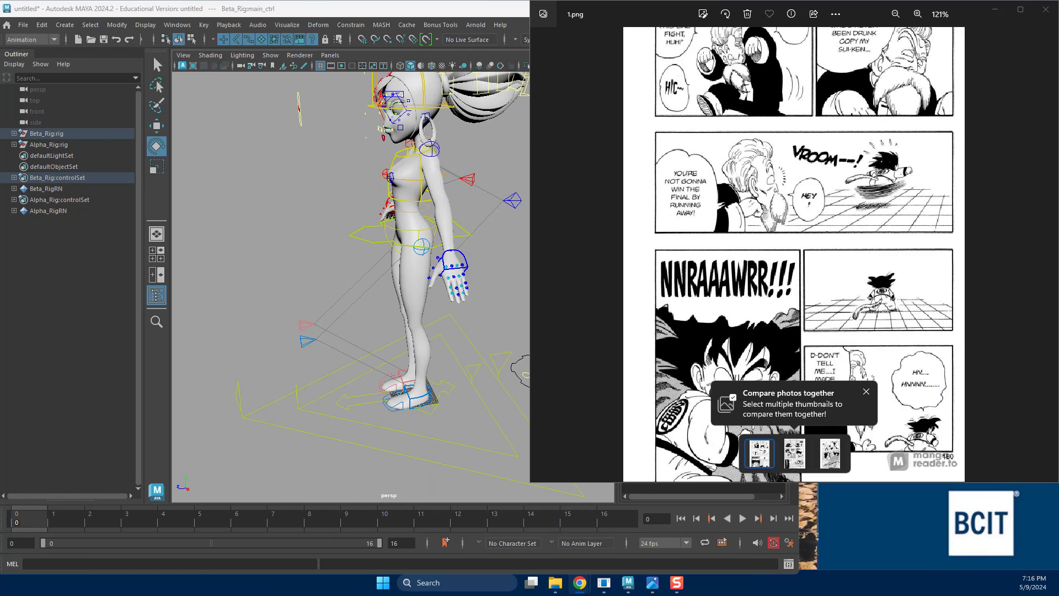
Select the Alpha rig's main control and rotate it to about 198 degrees in Y.
left_click(447, 398)
left_click_drag(355, 474, 575, 473)
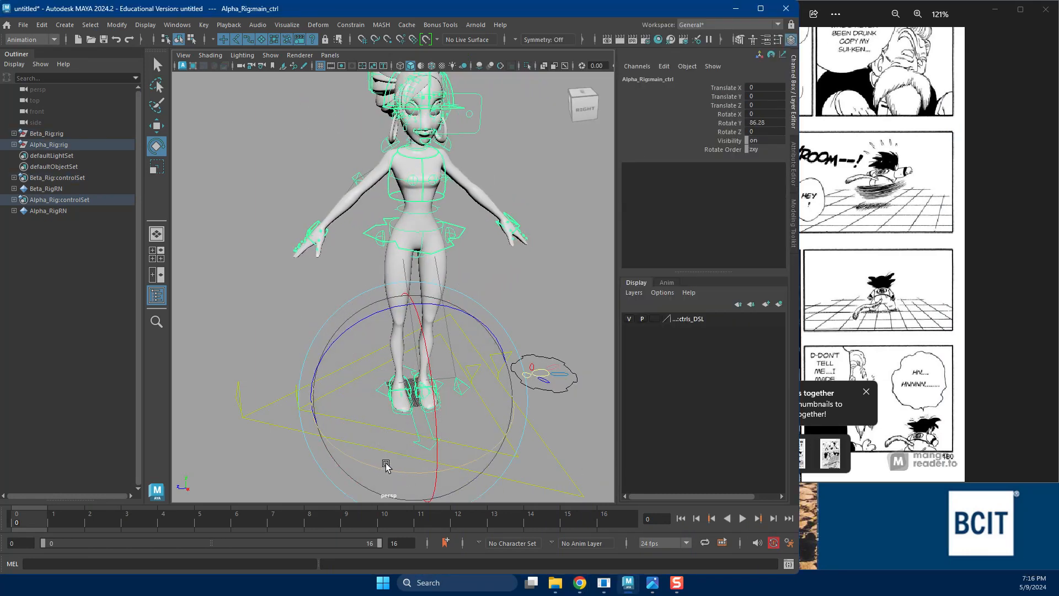
left_click_drag(376, 468, 437, 465)
left_click_drag(405, 364, 200, 145, "alt")
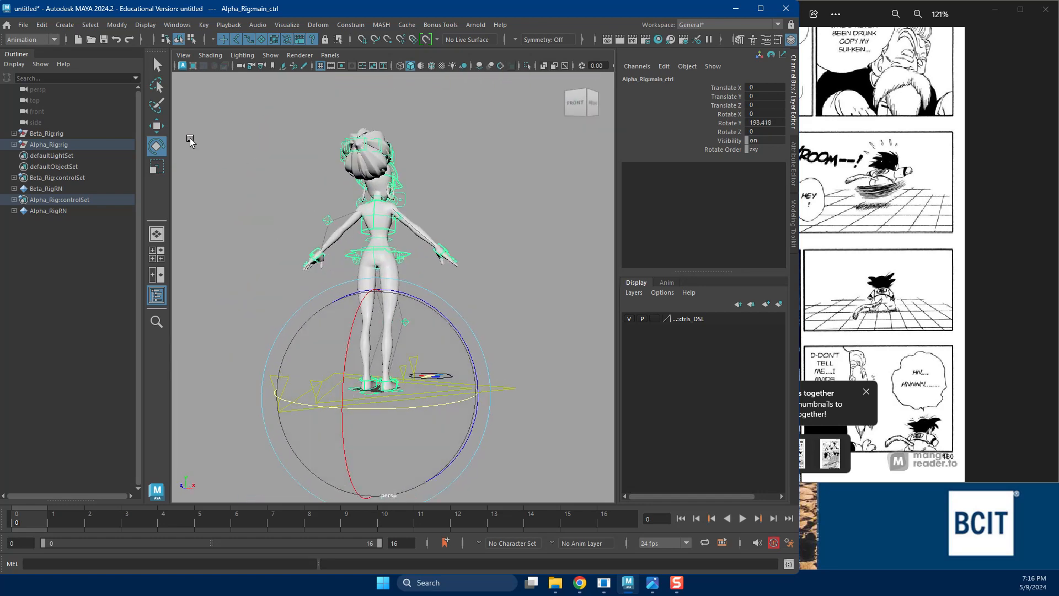
Create a new perspective camera for the viewport and rename it Render_Camera.
left_click(330, 56)
mouse_move(369, 65)
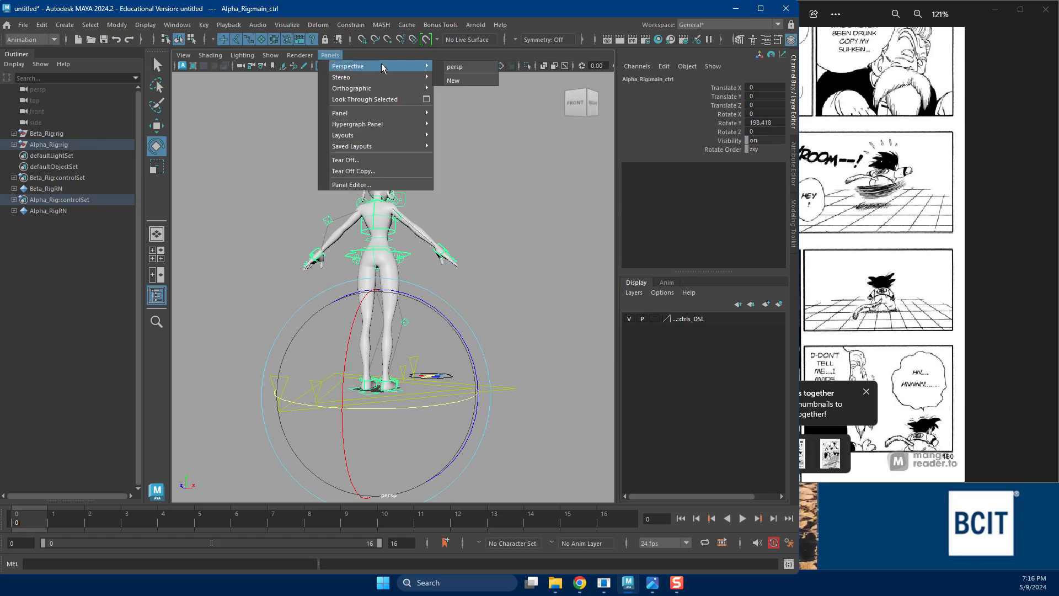
left_click(472, 80)
left_click(682, 82)
type("Rende")
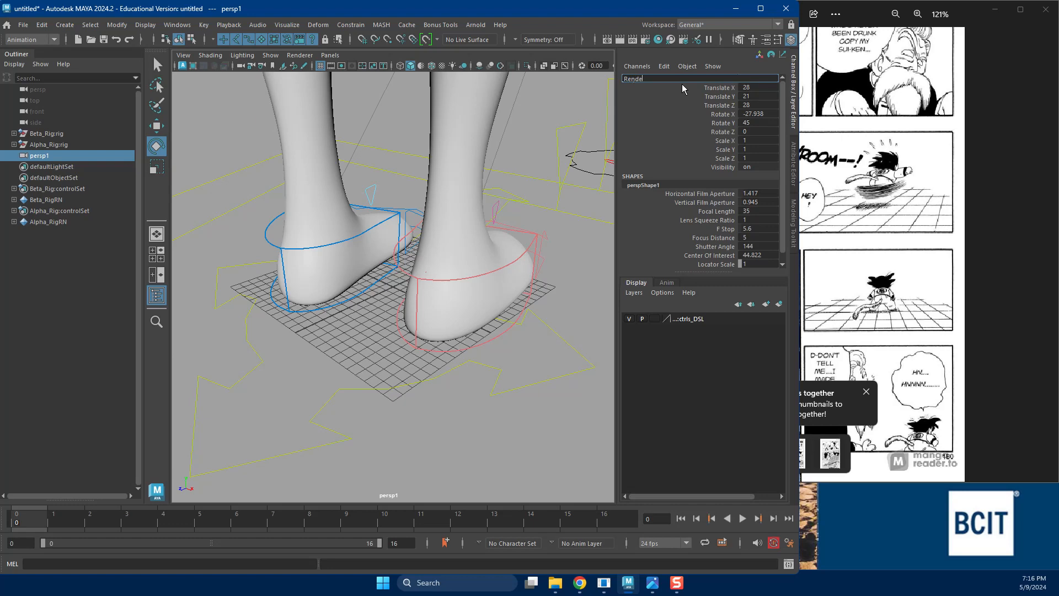
type("r_Camera")
key("Return")
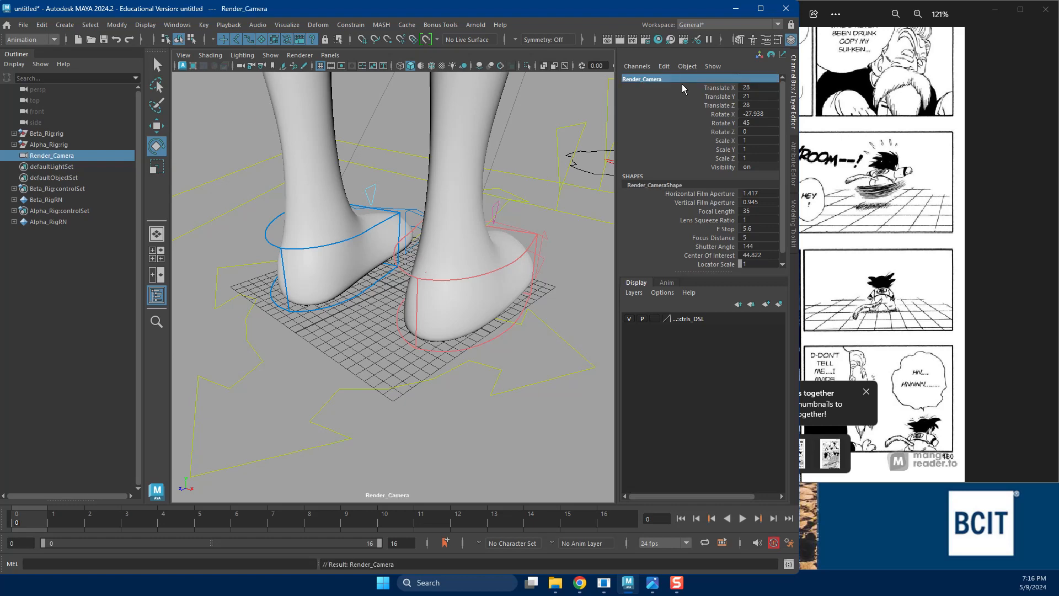
Create a polygon cube, scaled into a floor slab of about 2845 by 84 by 2845 and lowered to about -33 in Y.
left_click_drag(415, 399, 423, 370, "alt")
middle_click_drag(423, 370, 473, 458, "alt")
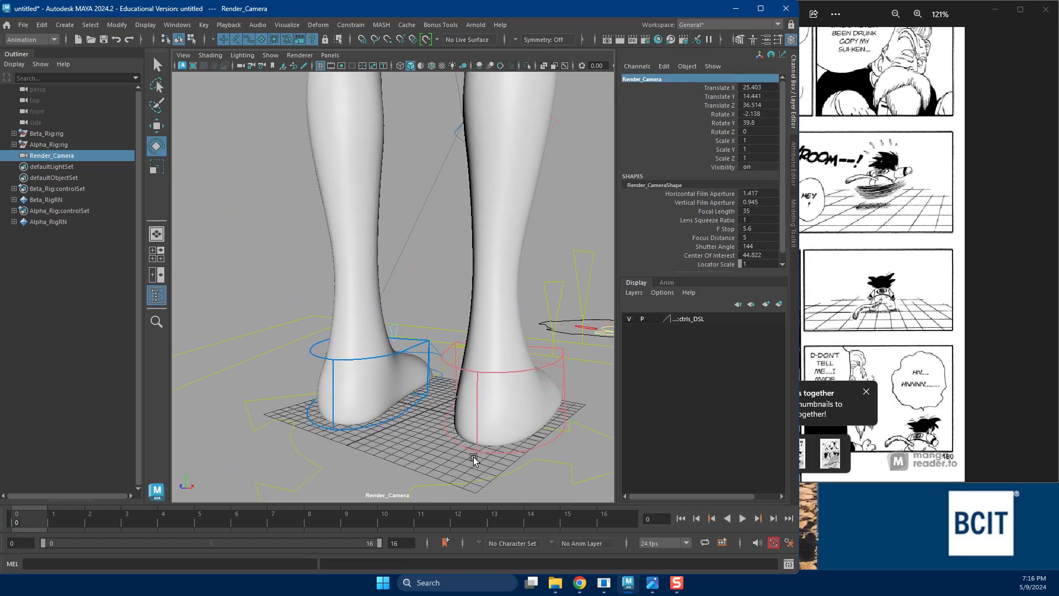
right_click_drag(473, 458, 428, 410, "alt")
left_click_drag(428, 411, 431, 427, "alt")
left_click(64, 24)
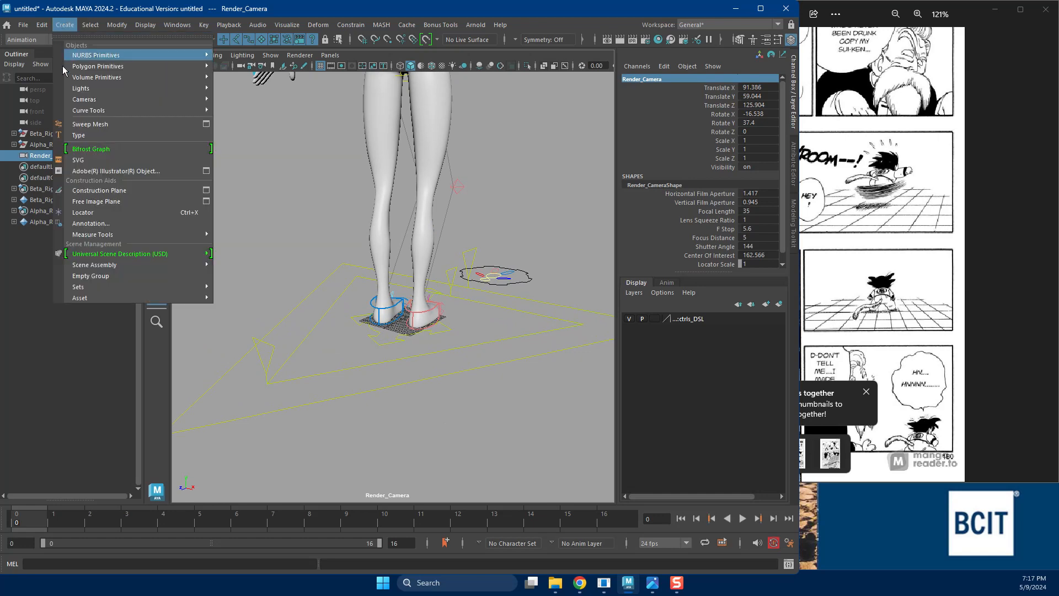
mouse_move(99, 66)
left_click(281, 77)
right_click_drag(454, 347, 328, 341, "alt")
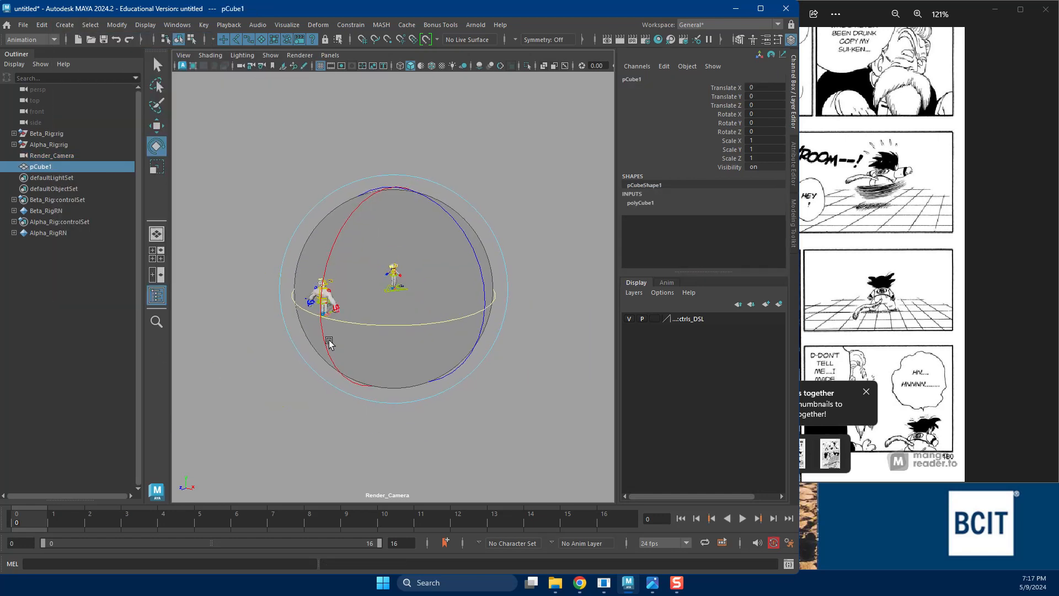
key("r")
left_click_drag(393, 289, 784, 306)
left_click_drag(394, 190, 396, 270)
key("w")
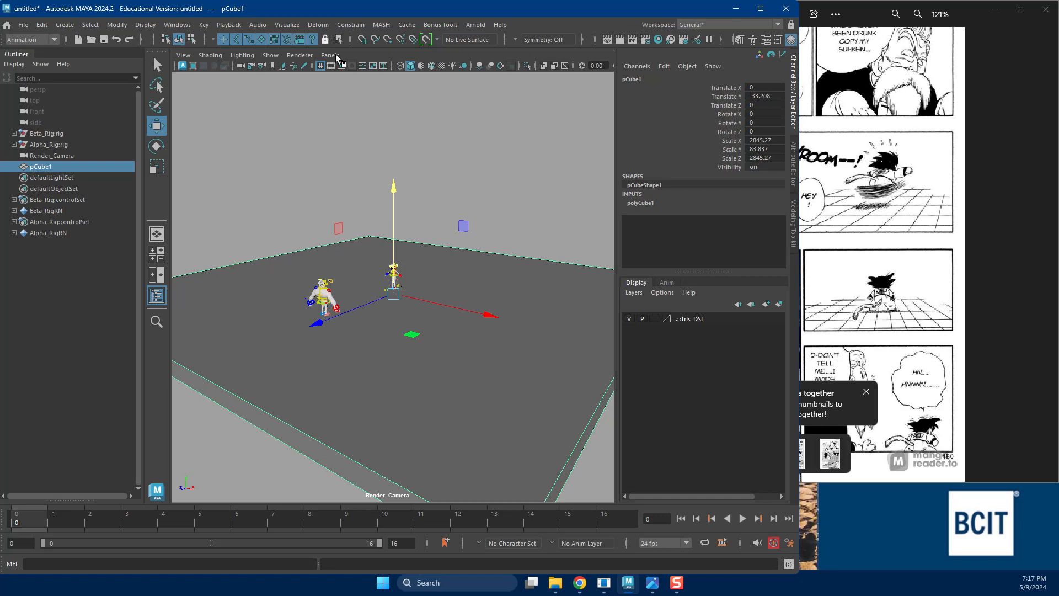
Turn on the default material and wireframe-on-shaded display in the render camera's viewport.
left_click(431, 66)
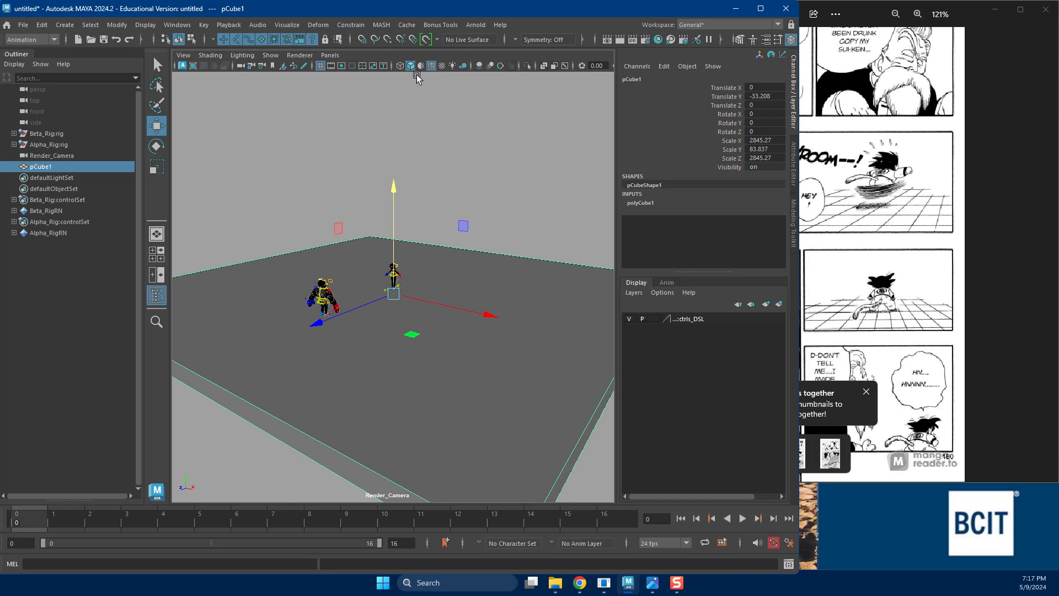
left_click(432, 68)
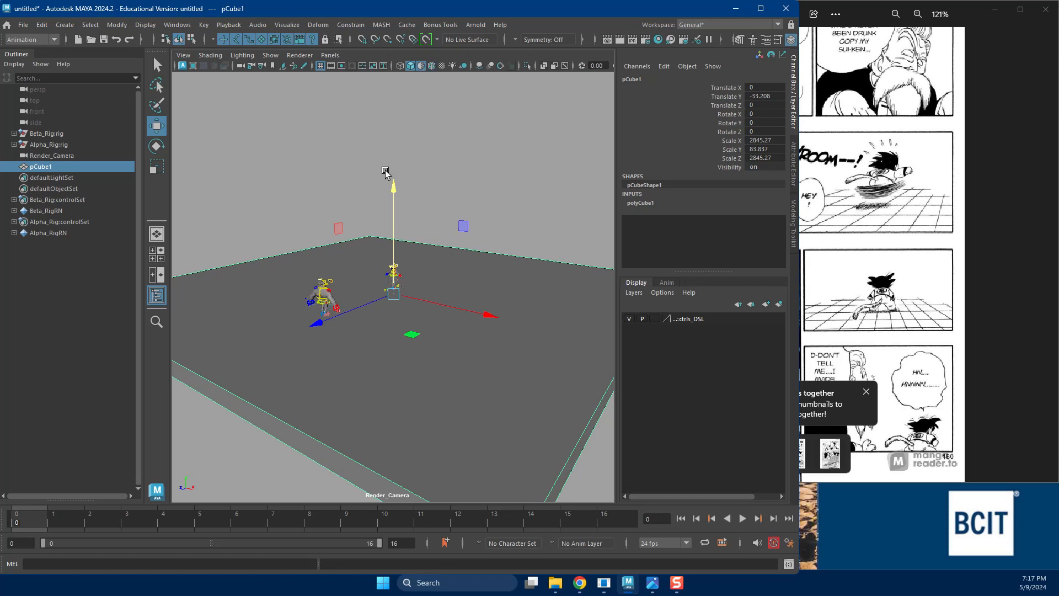
right_click_drag(384, 170, 520, 216, "alt")
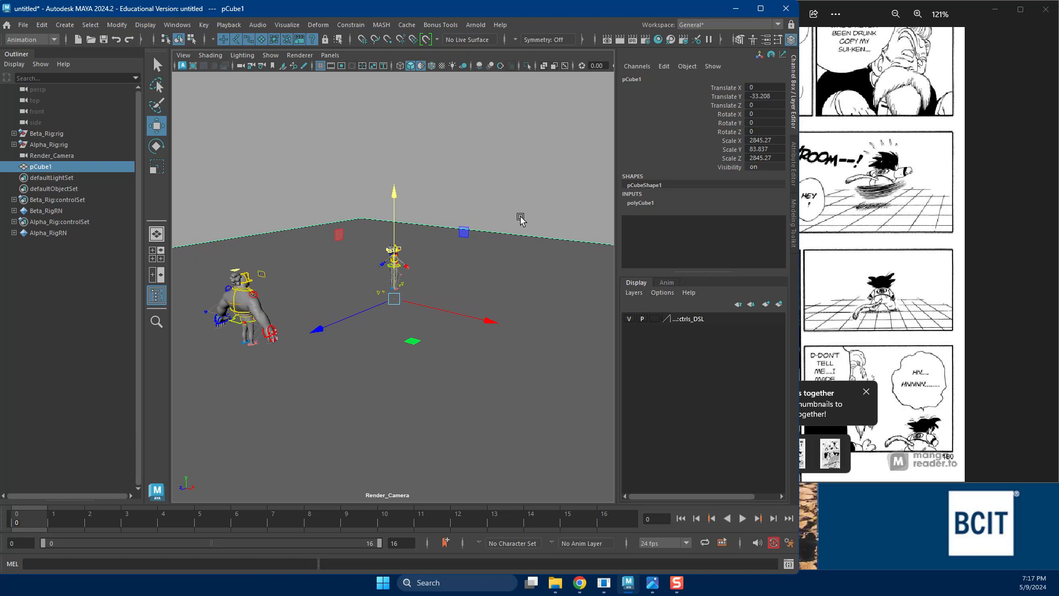
left_click(431, 66)
Set the floor cube's Subdivisions Width and Subdivisions Depth to 21 to form a tile grid.
left_click(687, 203)
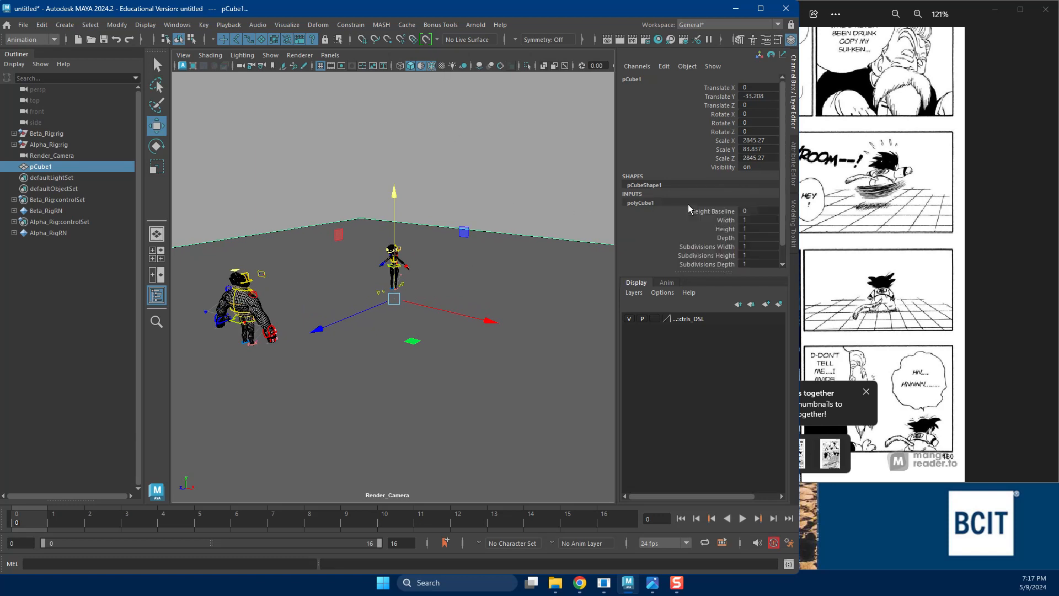
left_click_drag(717, 247, 695, 267)
left_click(698, 248)
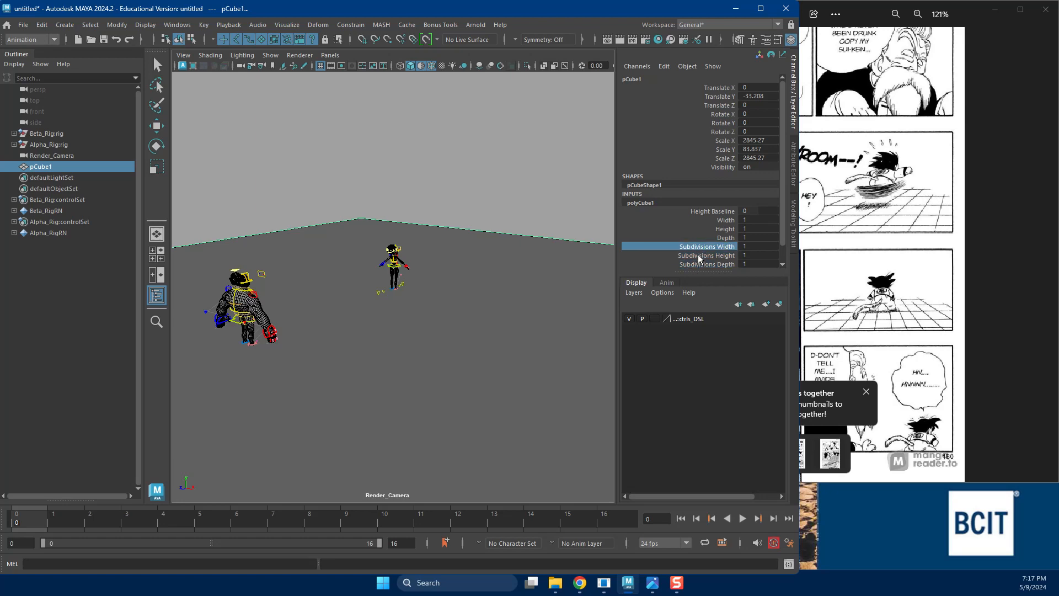
left_click(707, 264, "ctrl")
middle_click_drag(356, 241, 469, 226)
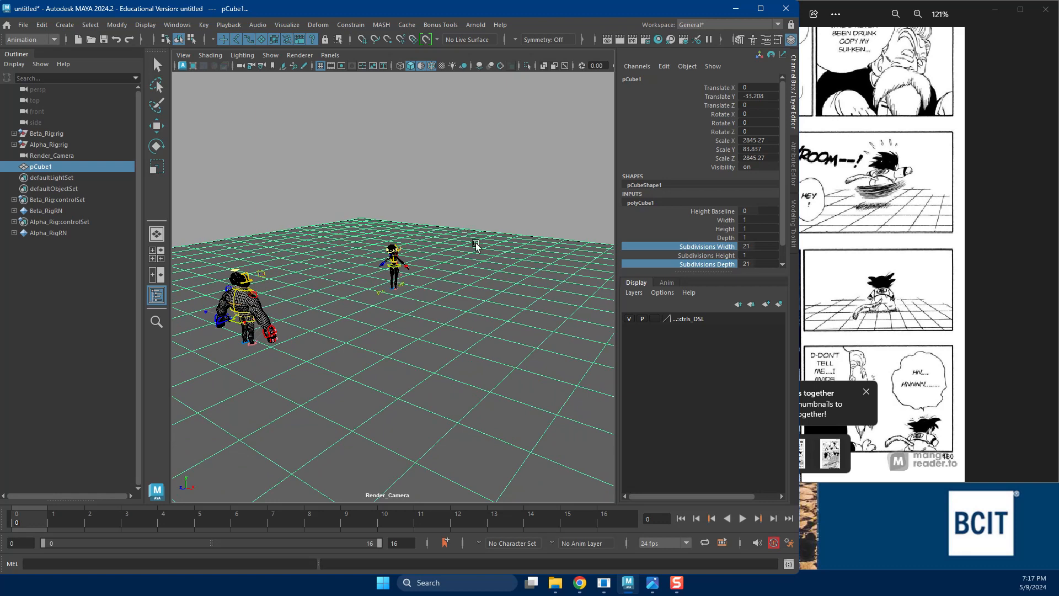
Add the floor cube to a new display layer and set that layer to reference display.
left_click(641, 293)
left_click(653, 310)
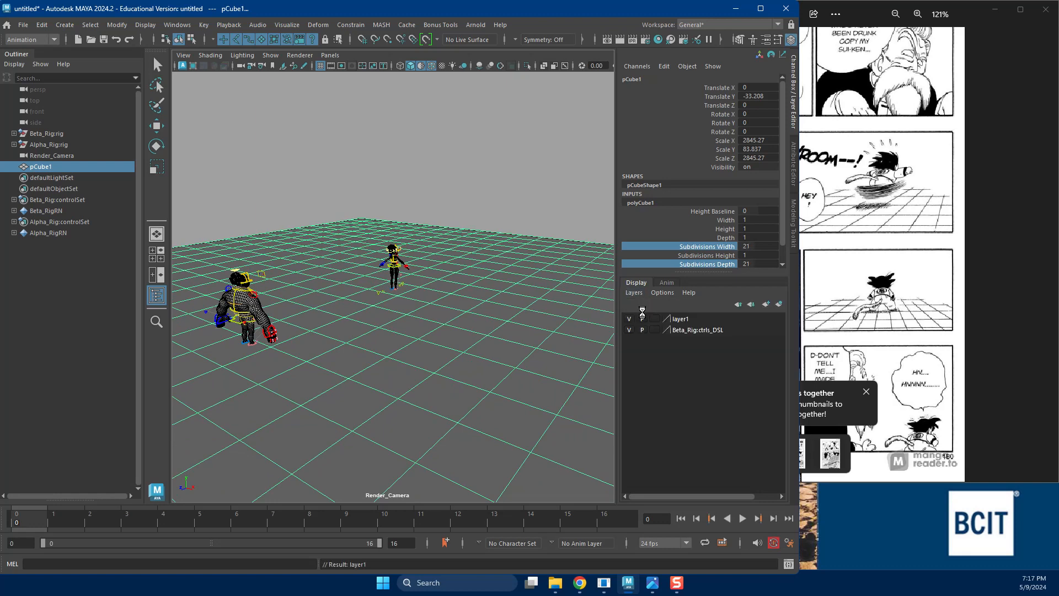
left_click(655, 319)
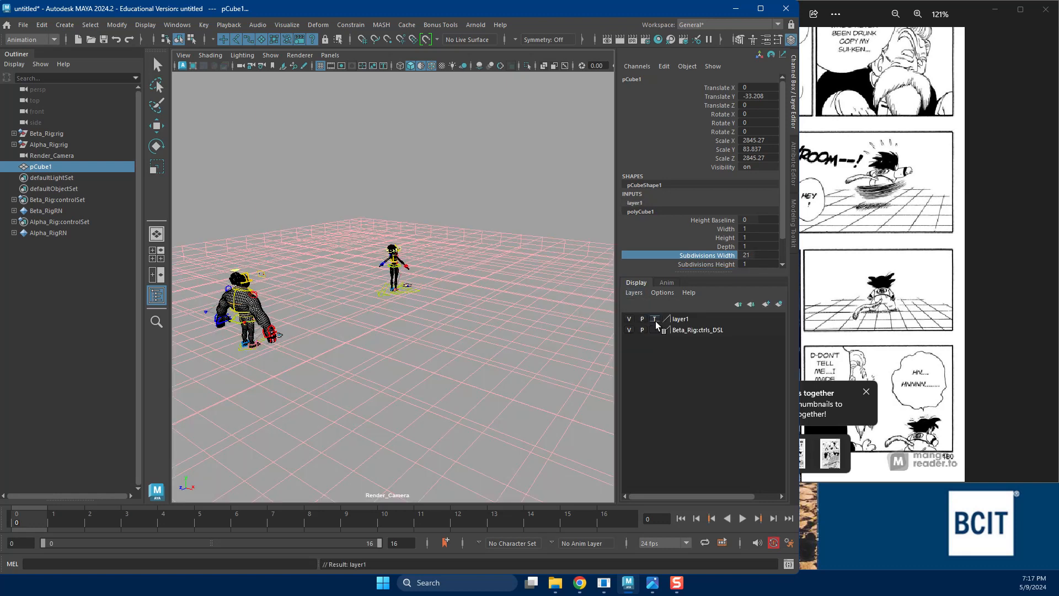
left_click(655, 319)
left_click(578, 273)
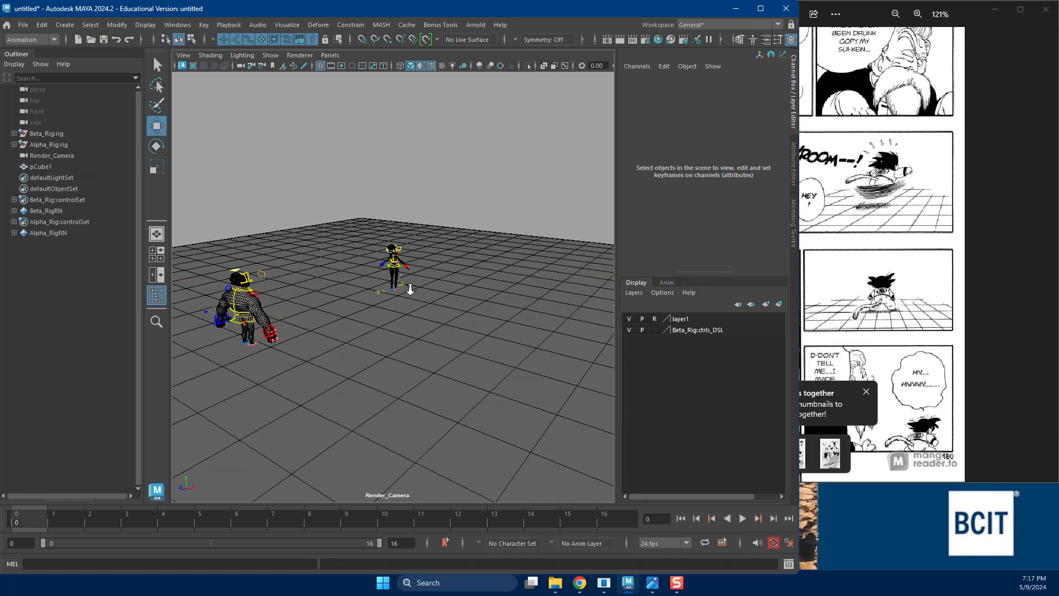
Set the Alpha rig's main control Rotate Y to 180 so its back faces the render camera.
right_click_drag(410, 289, 397, 293, "alt")
left_click(434, 70)
left_click(433, 70)
mouse_move(309, 281)
right_mouse_down("alt")
mouse_move(396, 296)
mouse_move(398, 317)
mouse_move(439, 313)
right_mouse_up("alt")
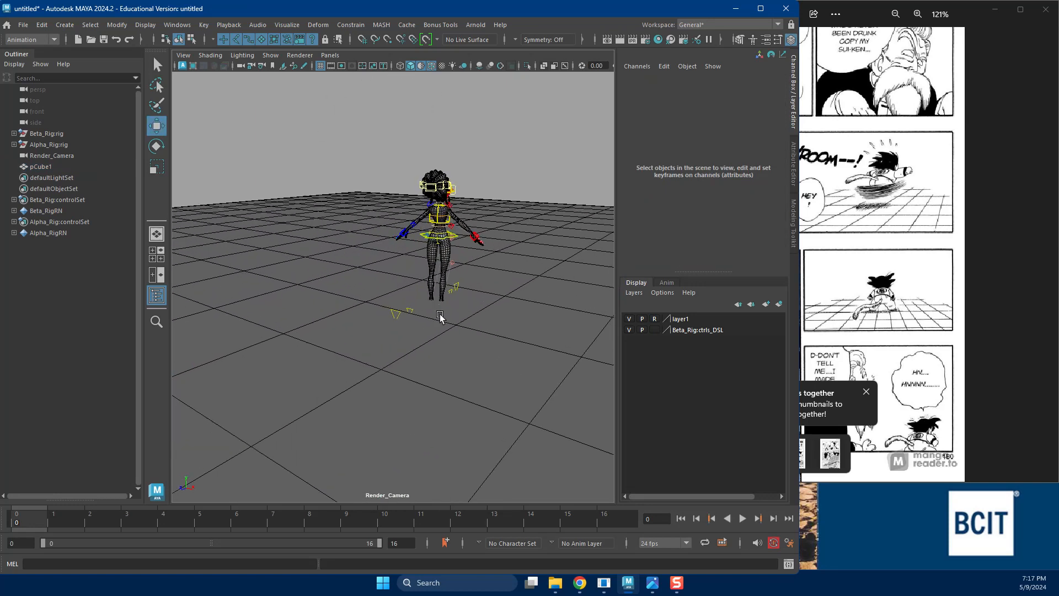
left_click_drag(439, 313, 390, 310, "alt")
right_click_drag(380, 314, 414, 335, "alt")
left_click_drag(415, 334, 363, 348, "alt")
middle_click_drag(408, 314, 385, 334, "alt")
left_click_drag(385, 353, 416, 351, "alt")
key("4")
left_click(430, 342)
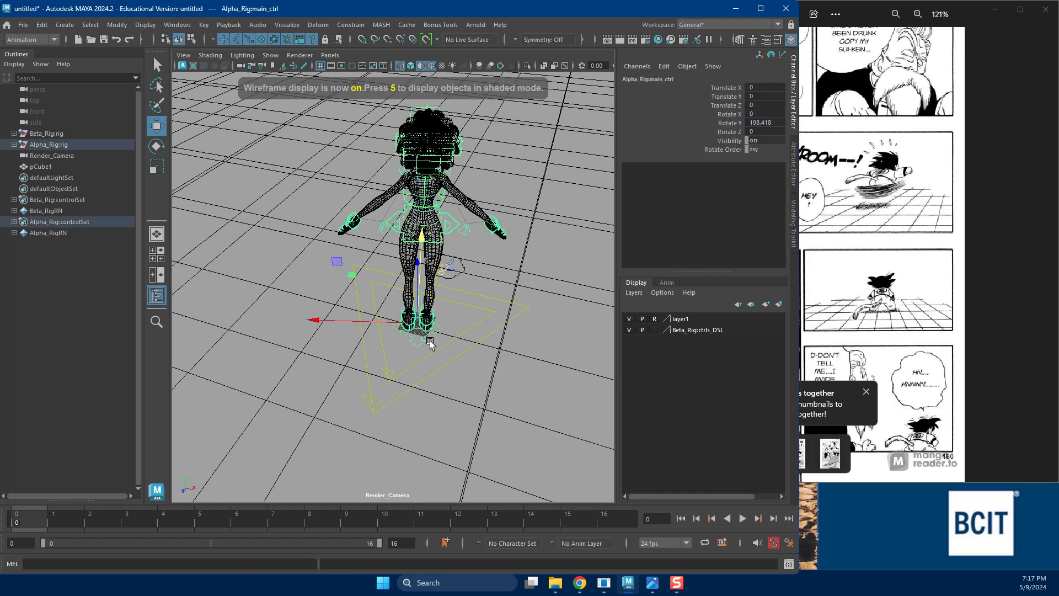
double_click(754, 123)
type("180")
key("Return")
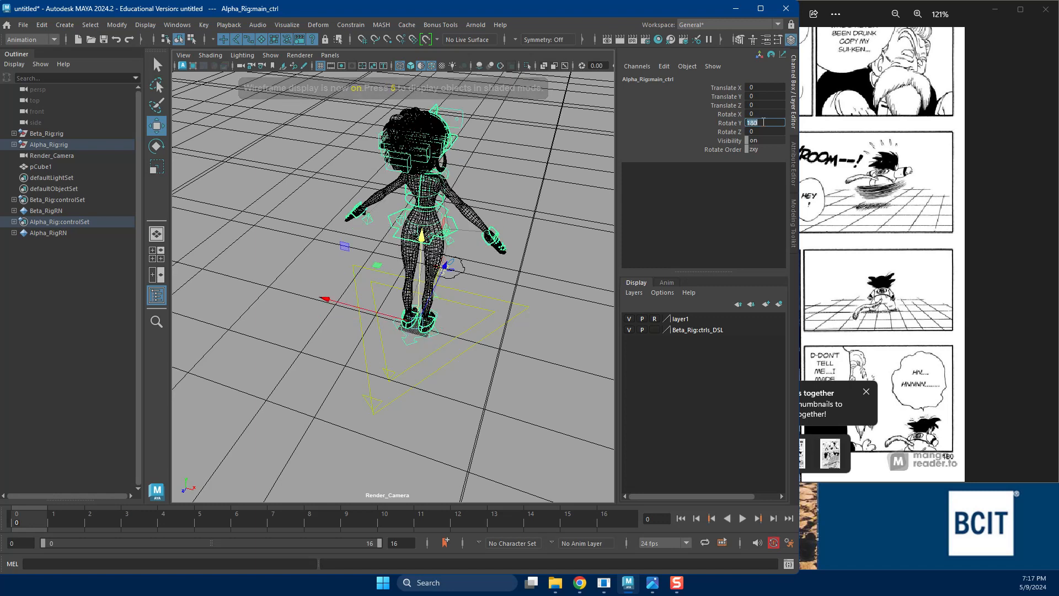
mouse_move(424, 426)
left_mouse_down("alt")
mouse_move(454, 388)
mouse_move(448, 368)
left_mouse_up("alt")
key("5")
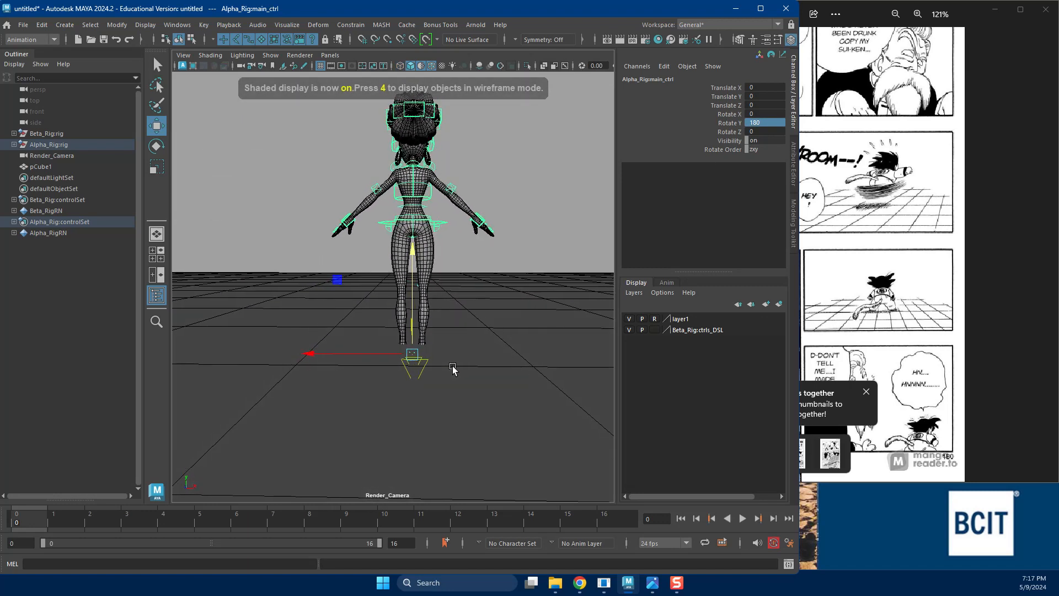
Enlarge the reference manga page to 177%, and lower the Alpha rig's main pelvis control to about -17 in Translate Y.
left_click(878, 290)
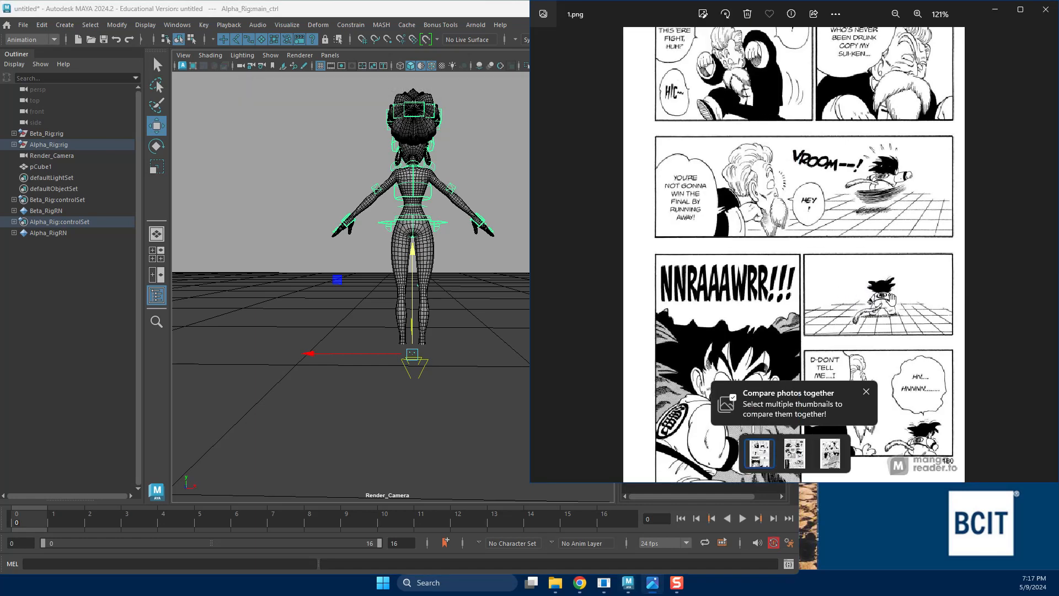
scroll(889, 299, "up", 5)
left_click(353, 371)
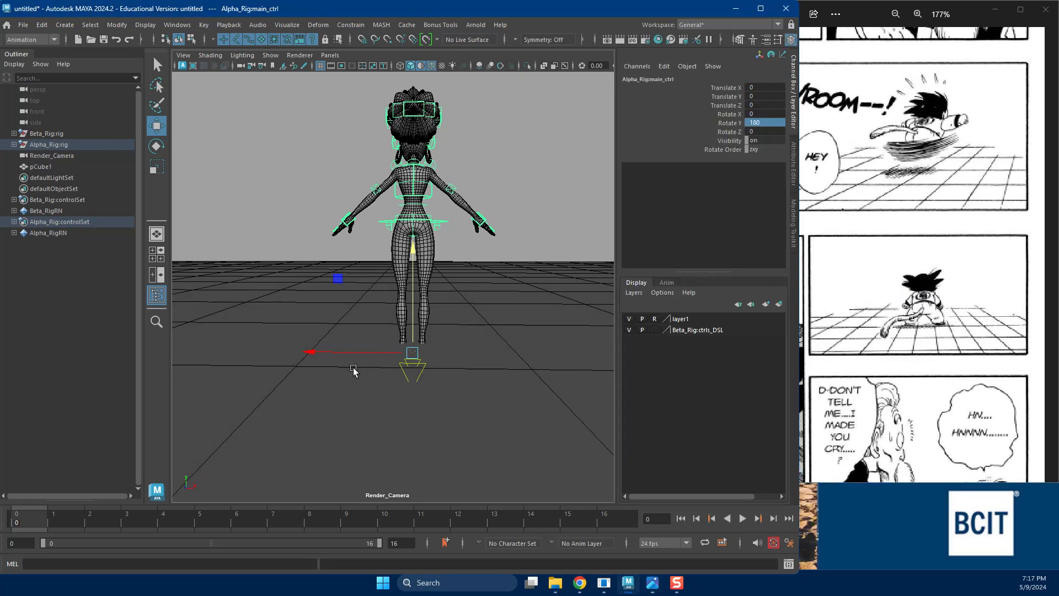
left_click_drag(354, 371, 385, 334, "alt")
left_click(444, 217)
left_click(445, 220)
left_click_drag(409, 193, 408, 218)
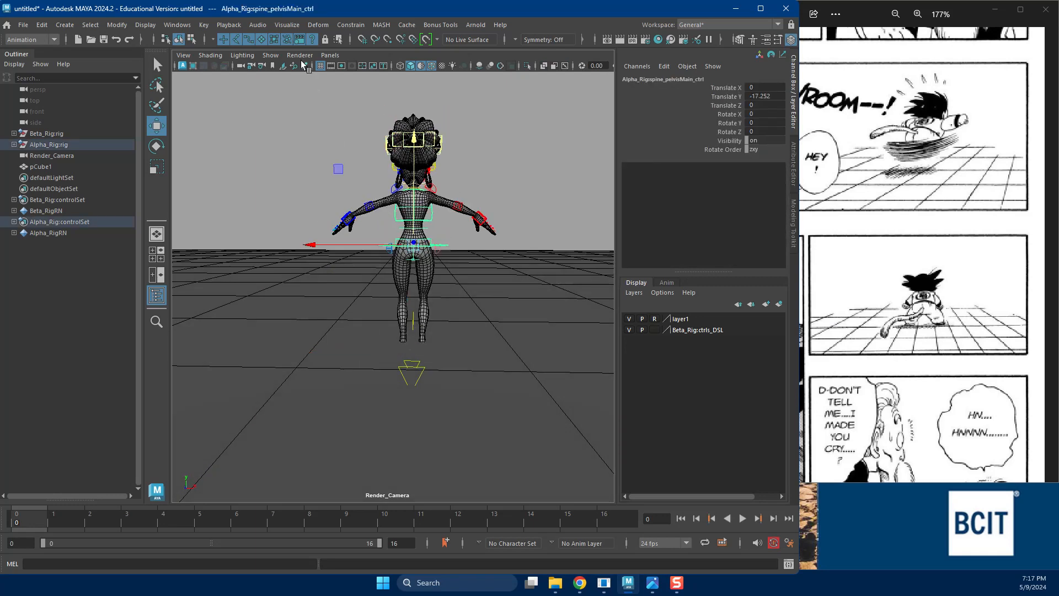
Tear off a viewport copy that looks through the persp camera, and lock the Render_Camera view.
left_click(330, 55)
left_click(358, 174)
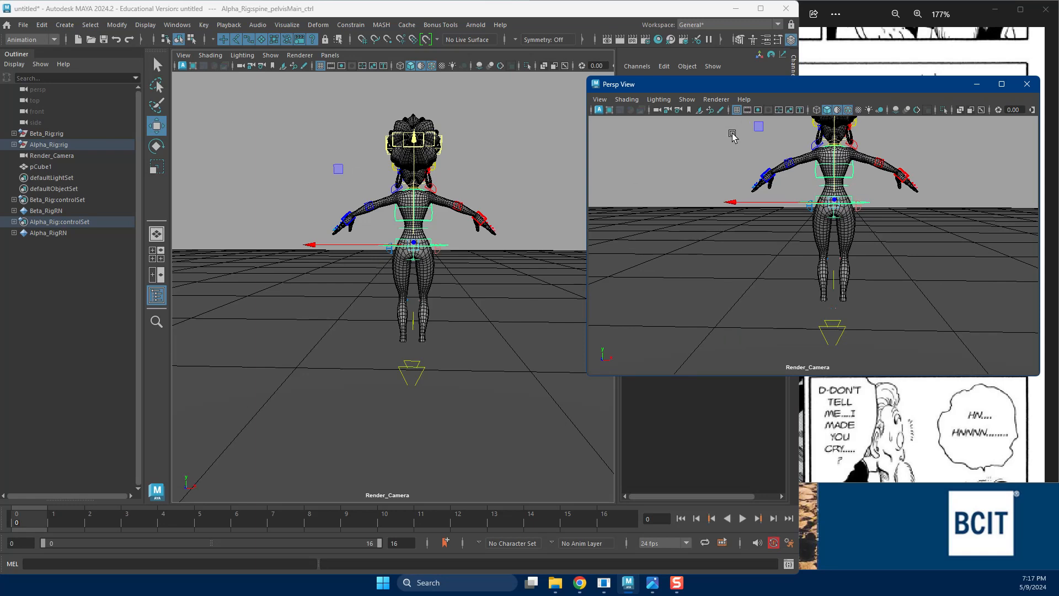
right_click(656, 110)
left_click(677, 138)
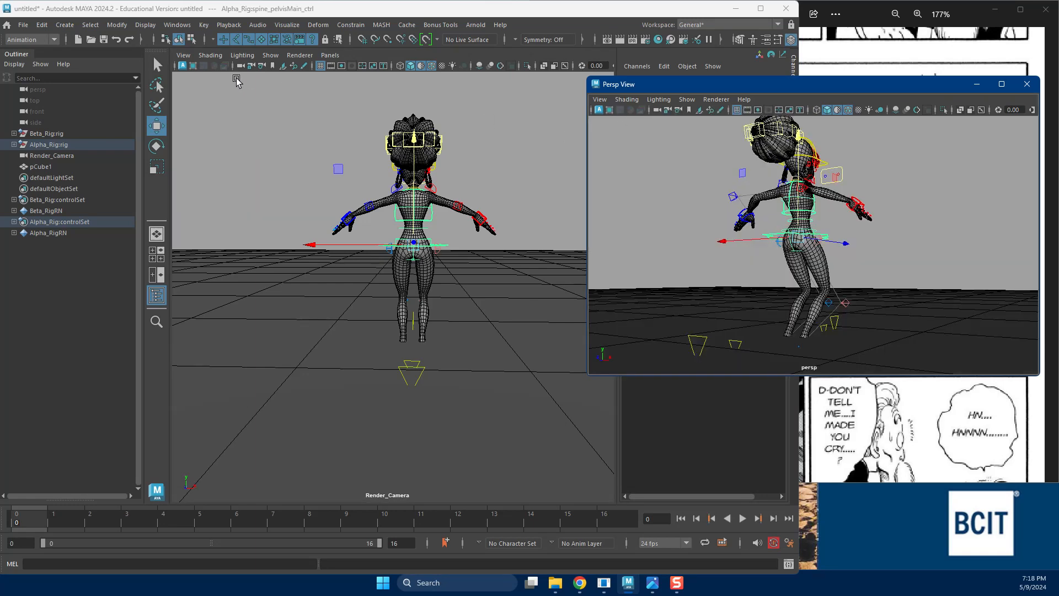
left_click(251, 65)
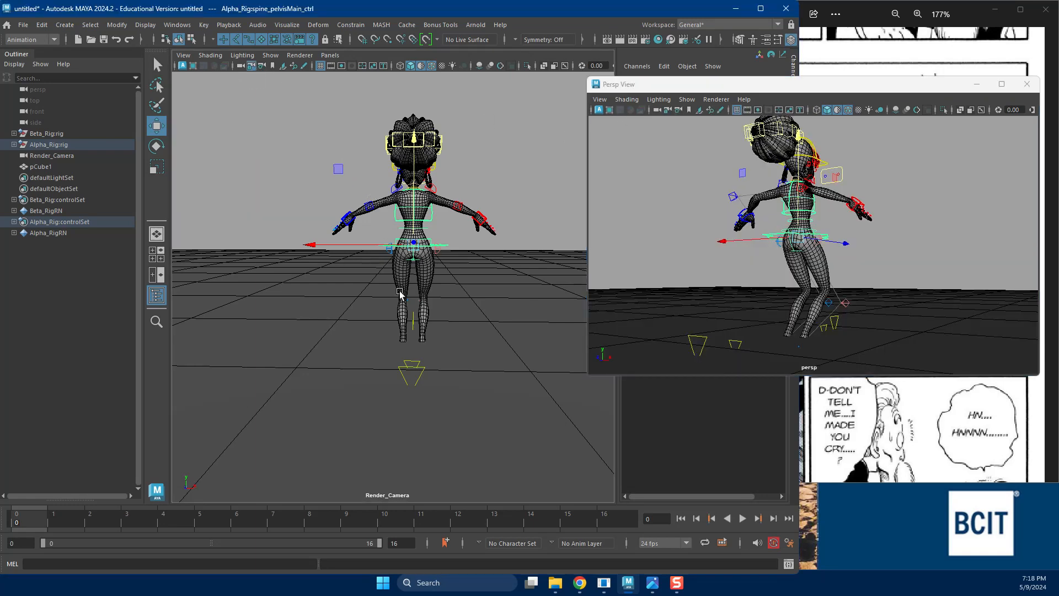
Set IK FK Switch to 1 and fk_followRot to 0 on both of the Alpha rig's arm settings controls.
left_click_drag(824, 300, 785, 306, "alt")
key("4")
right_click_drag(786, 306, 786, 353, "alt")
left_click(806, 326)
left_click_drag(796, 87, 1051, 585)
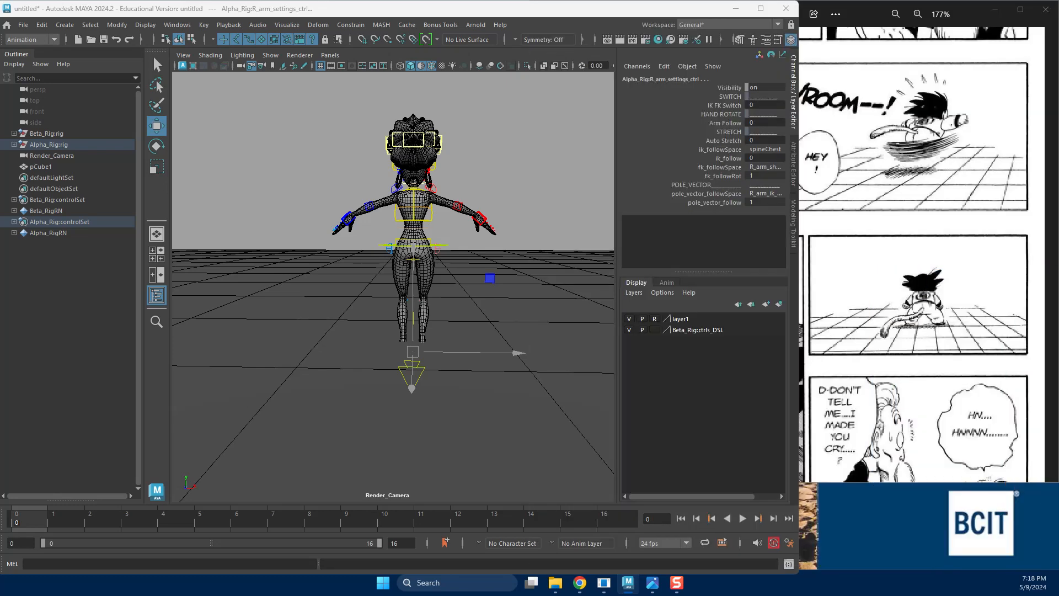
left_click(726, 105)
middle_click_drag(396, 285, 676, 281)
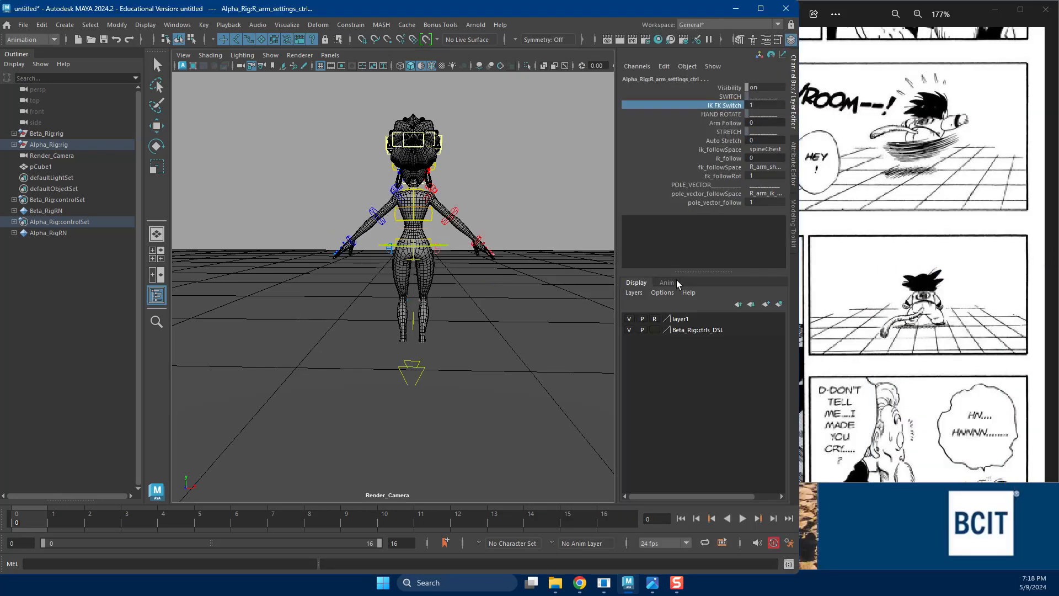
left_click(703, 177)
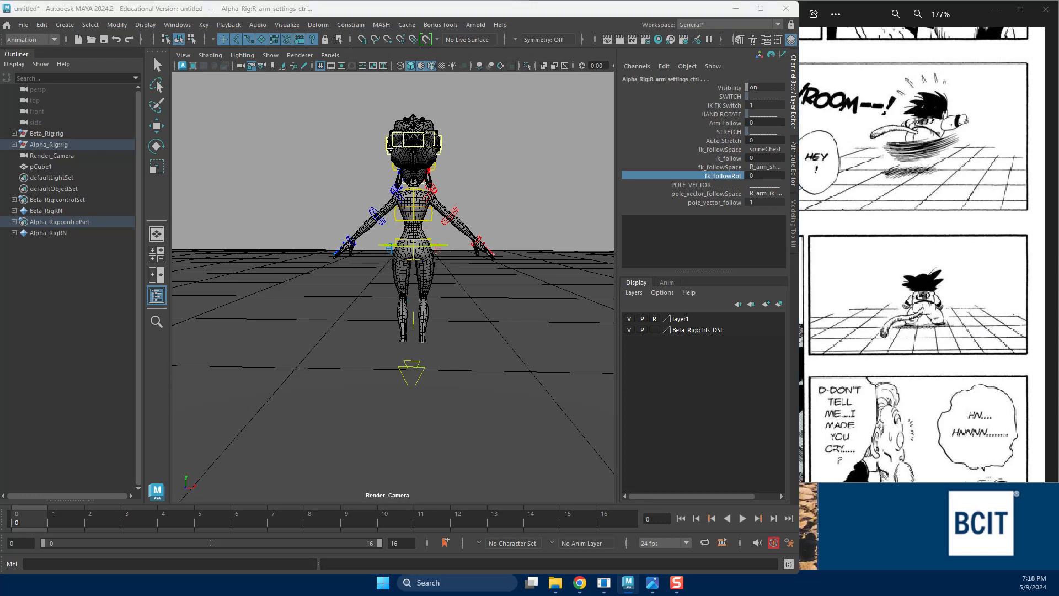
left_click(432, 189)
key("e")
left_click_drag(503, 143, 492, 129)
key("ctrl+z")
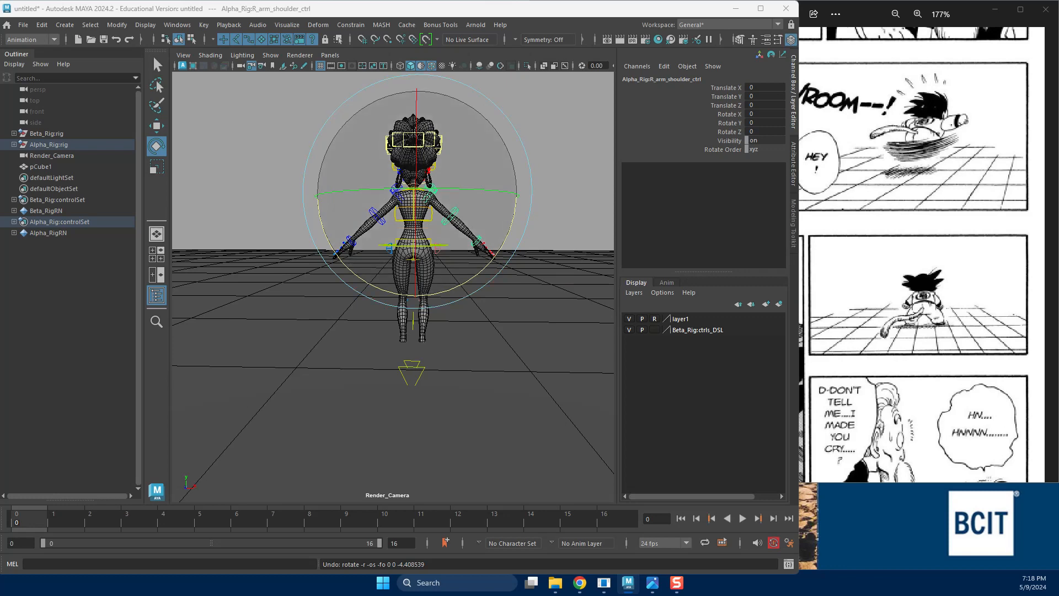
key("ctrl+z")
Move the Alpha rig's pelvis to about -7.9 in Y and 9 in Z, and spread both feet about 24 units outward in X.
left_click_drag(414, 245, 413, 232)
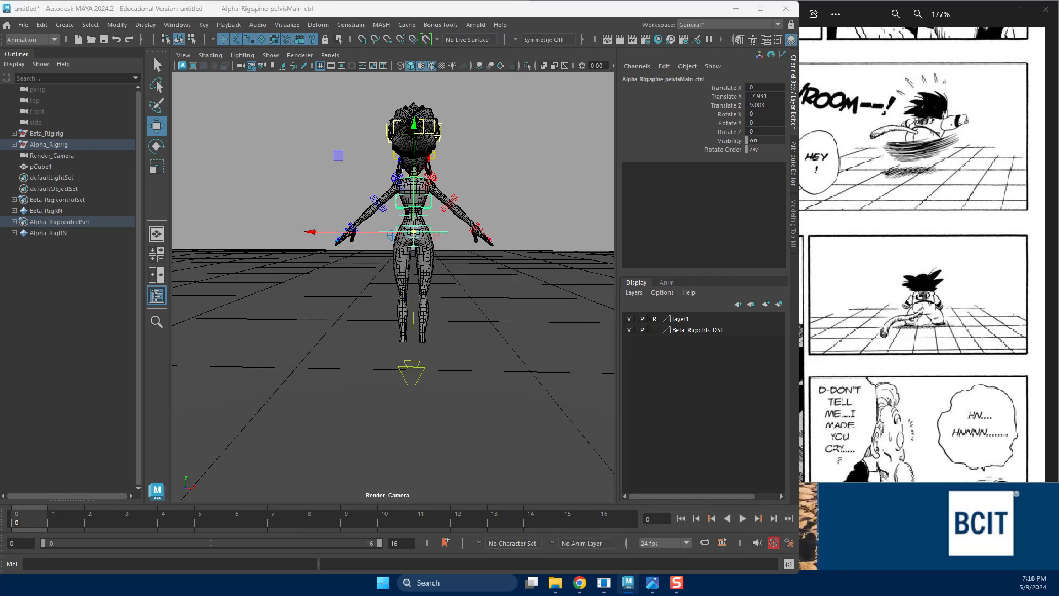
left_click(423, 343)
left_click_drag(423, 343, 370, 343)
left_click(404, 331)
left_click(402, 344)
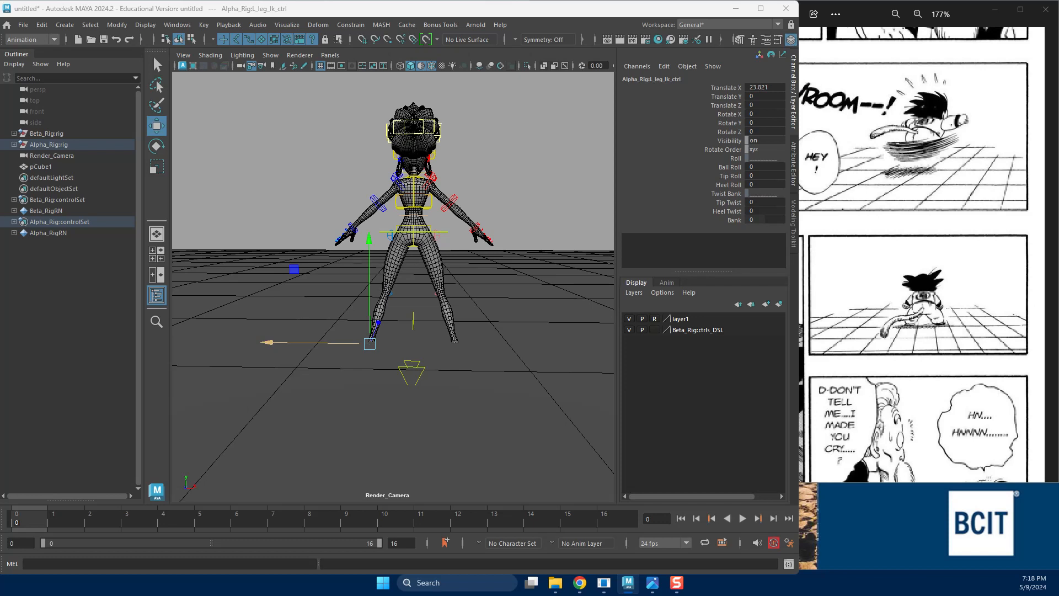
Move the Alpha rig's right knee pole vector outward to about -14.4 in X, and rotate the right foot to about -14.7 in Y.
left_click(437, 292)
left_click_drag(438, 292, 456, 289)
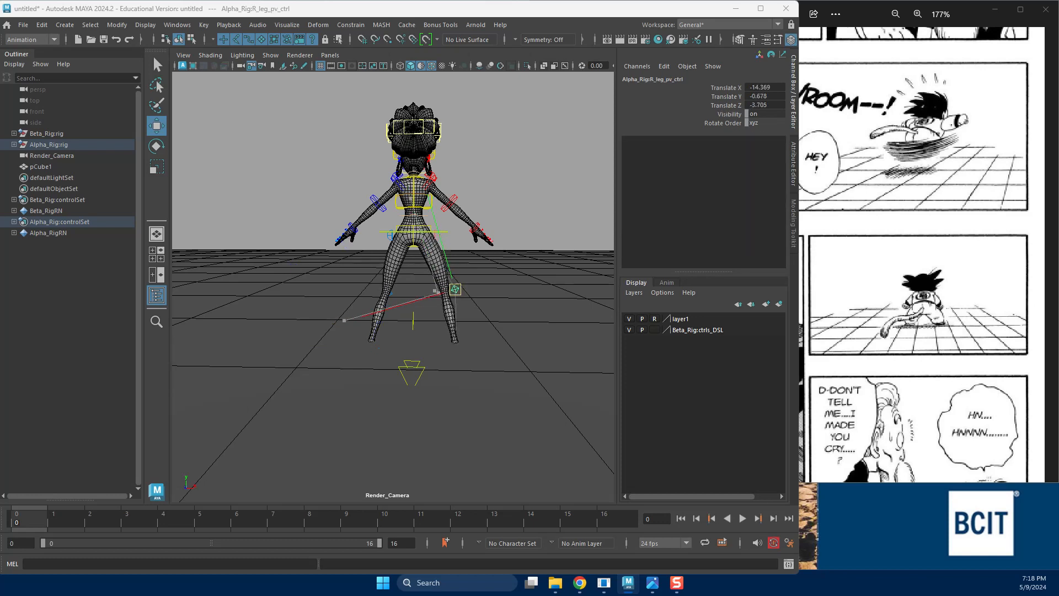
left_click(455, 340)
key("e")
left_click_drag(414, 326, 431, 323)
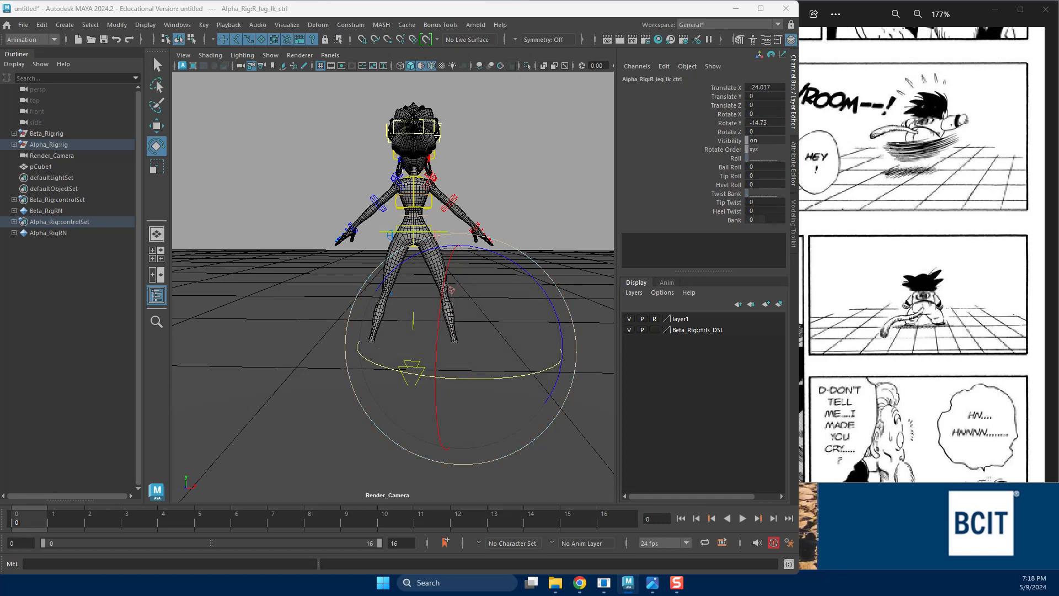
key("w")
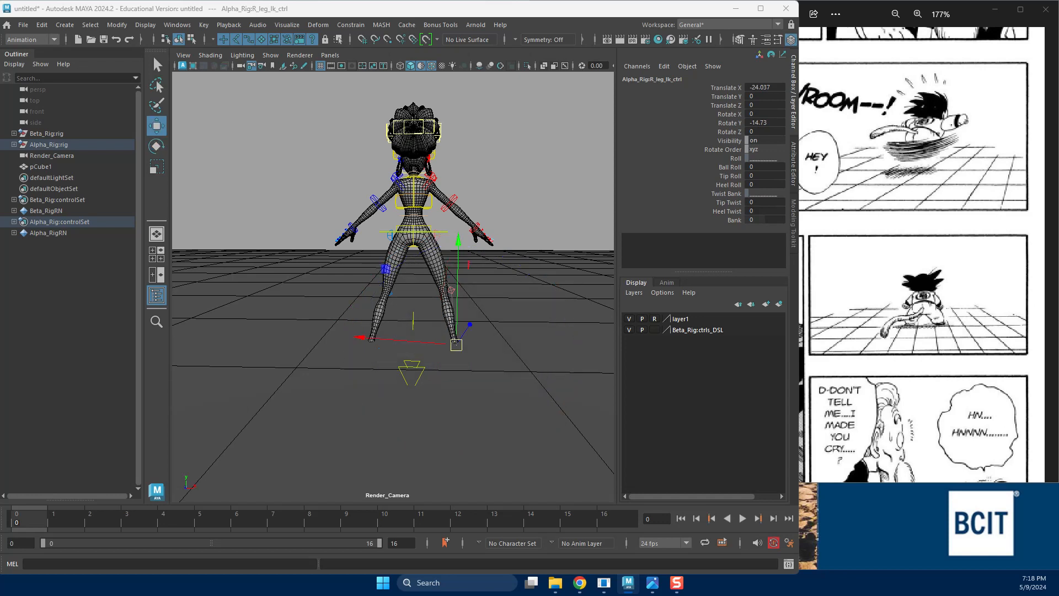
Set the floor cube's Scale Y to 80 and lower its Translate Y so the Alpha rig's feet rest on top.
left_click(39, 166)
double_click(775, 149)
type("80")
key("shift+Tab")
key("shift+Tab")
key("shift+Tab")
key("shift+Tab")
key("shift+Tab")
key("shift+Tab")
type("-7")
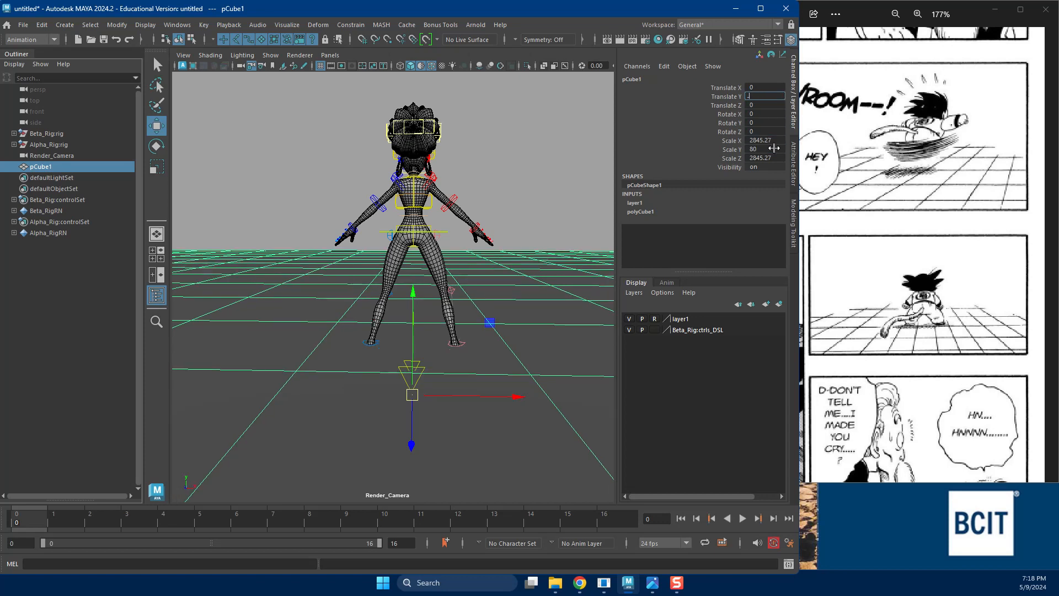
key("Return")
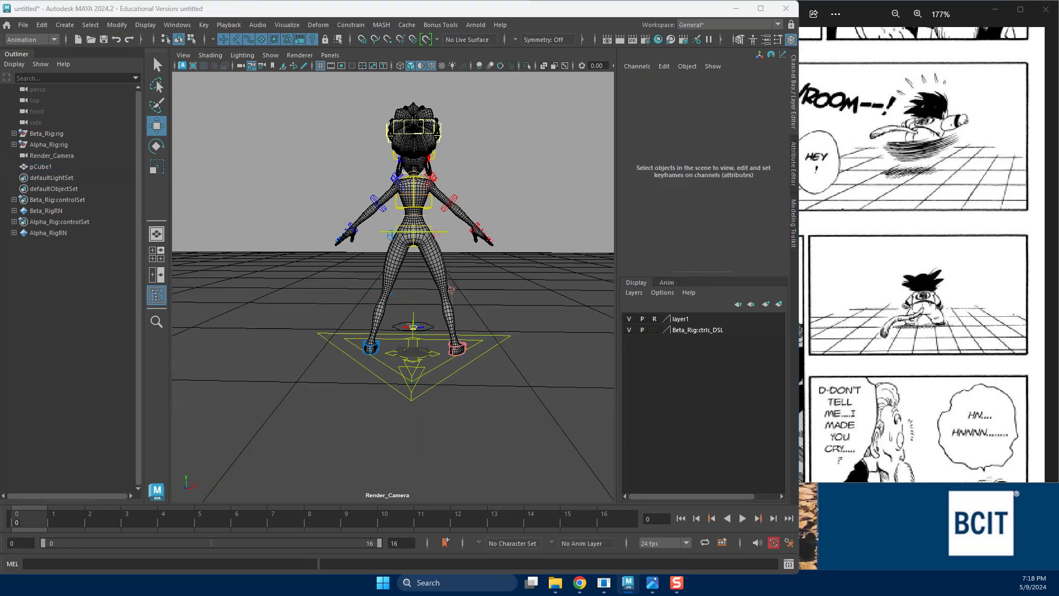
Move the Alpha rig's left foot IK control to about 30 in X and 21.4 in Z.
left_click(371, 344)
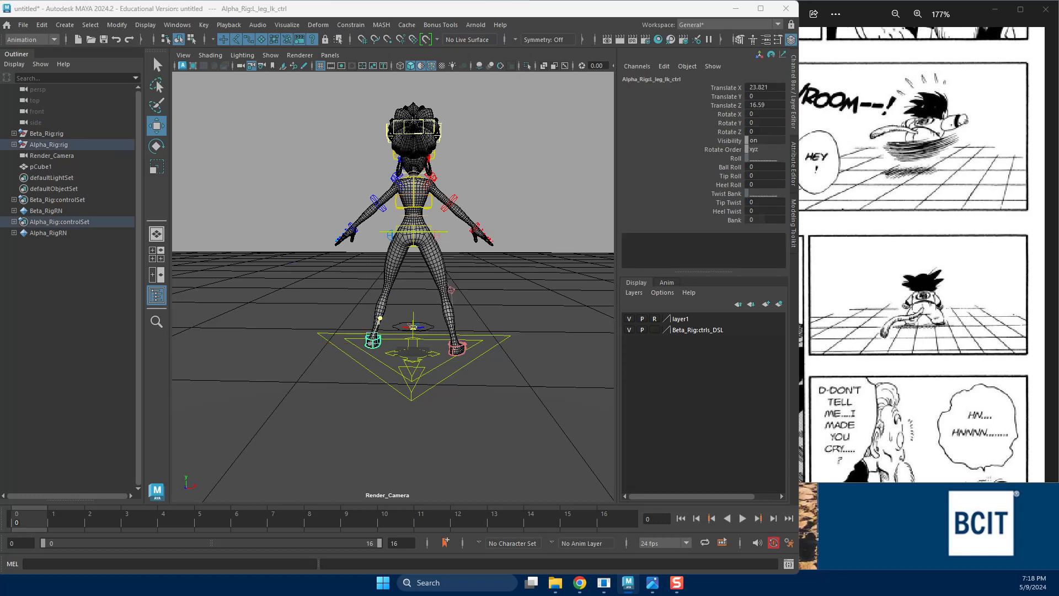
left_click_drag(380, 319, 381, 317)
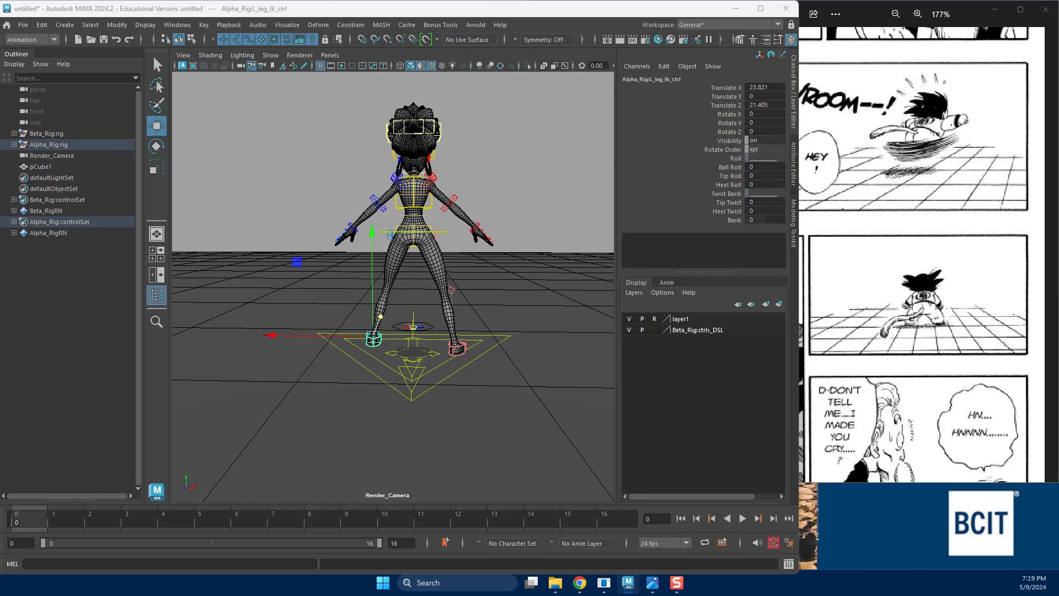
left_click_drag(270, 334, 262, 335)
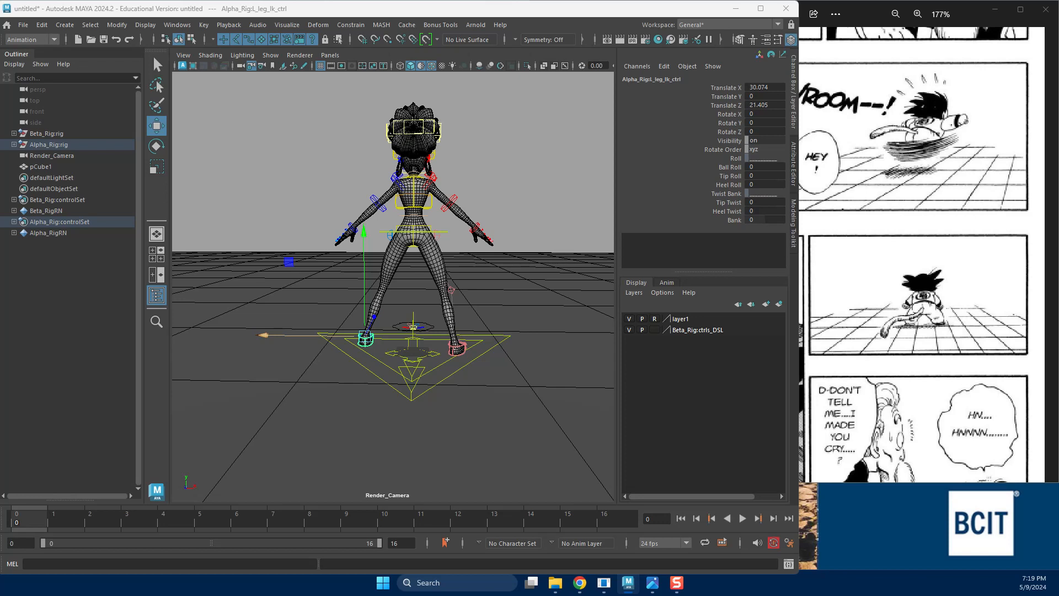
Shift the Alpha rig's chest control to about 5.8 in Z and lean it forward to about 24.3 in Rotate X.
left_click(422, 208)
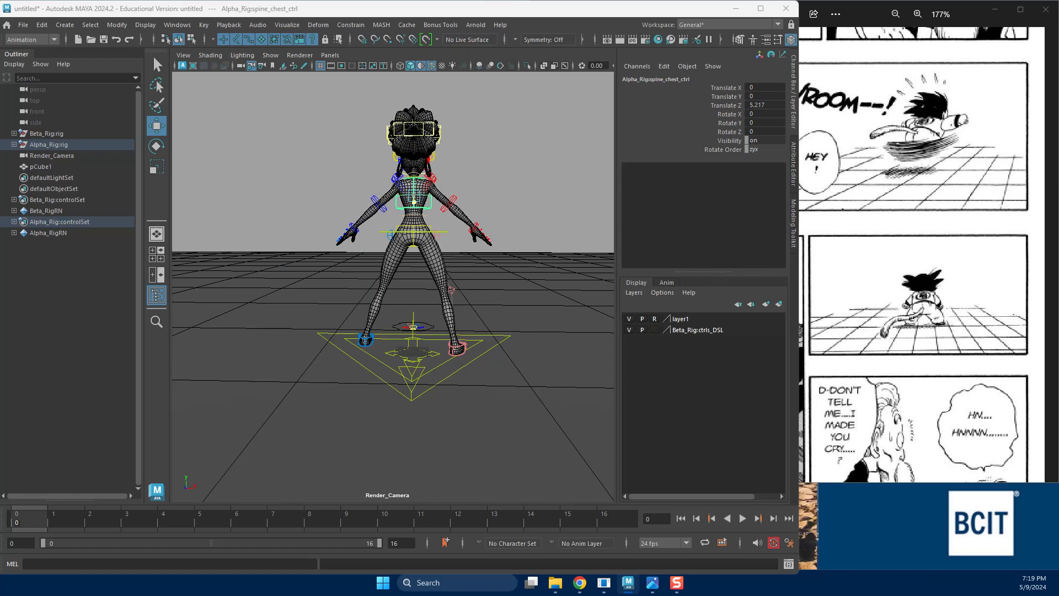
key("e")
left_click_drag(413, 295, 413, 275)
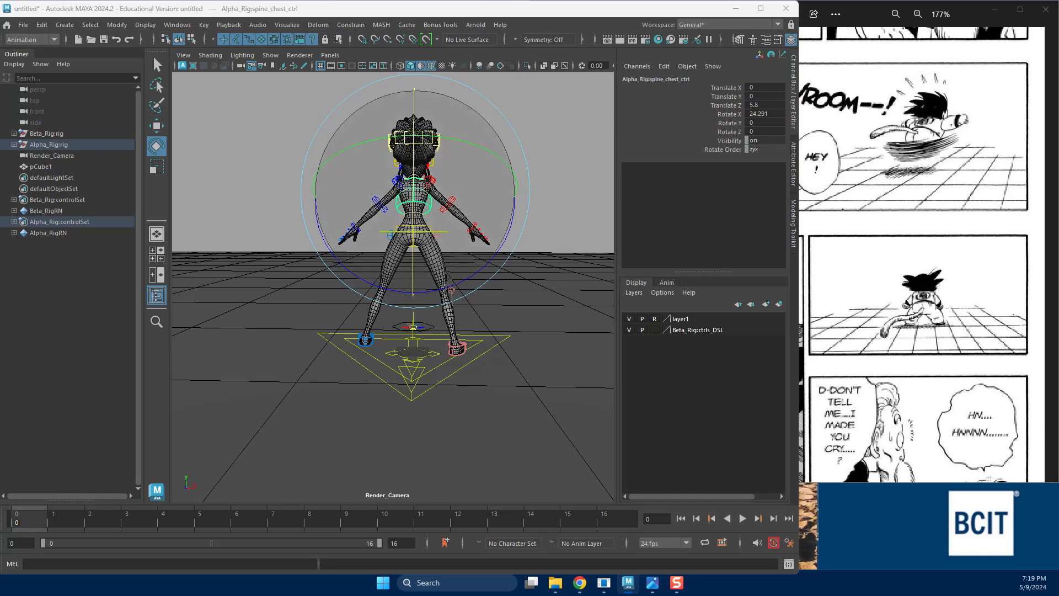
Check the reference panel, and bend the Alpha rig's right FK elbow to about -43.4 in Rotate Y.
left_click(932, 375)
scroll(938, 386, "down", 3)
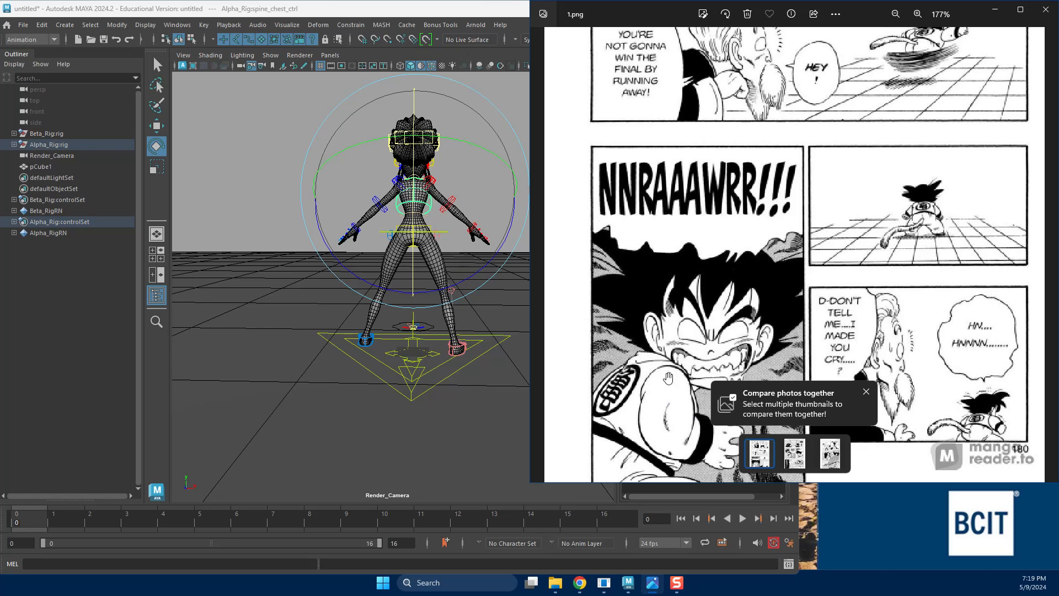
key("alt+Tab")
key("w")
left_click(448, 204)
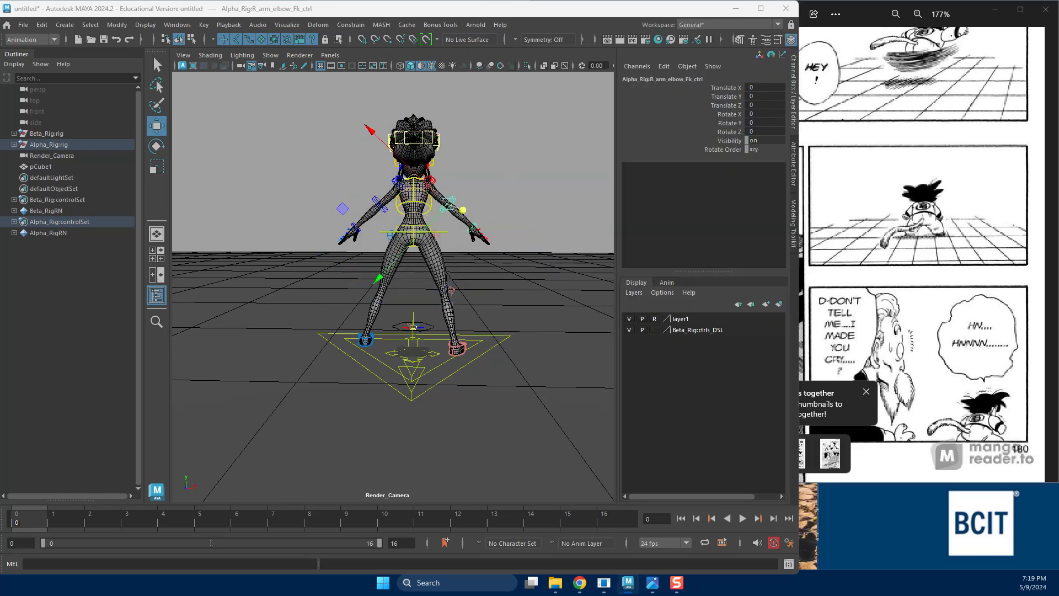
key("e")
left_click_drag(462, 216, 507, 259)
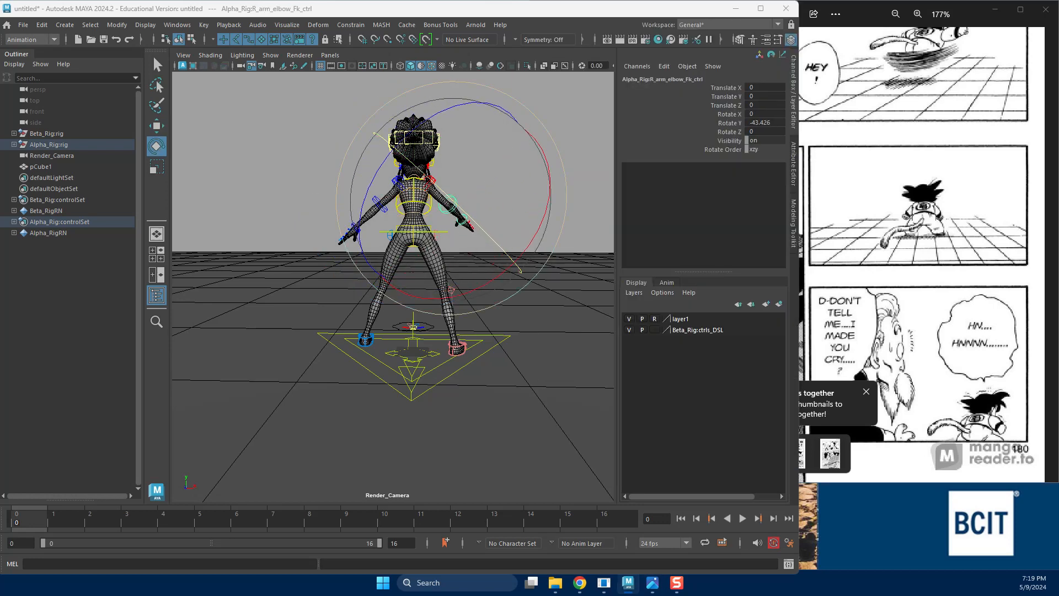
Rotate the Alpha rig's right FK shoulder to lower the arm, and bend its elbow to about -55.5 in Rotate Y.
key("w")
left_click(426, 180)
key("e")
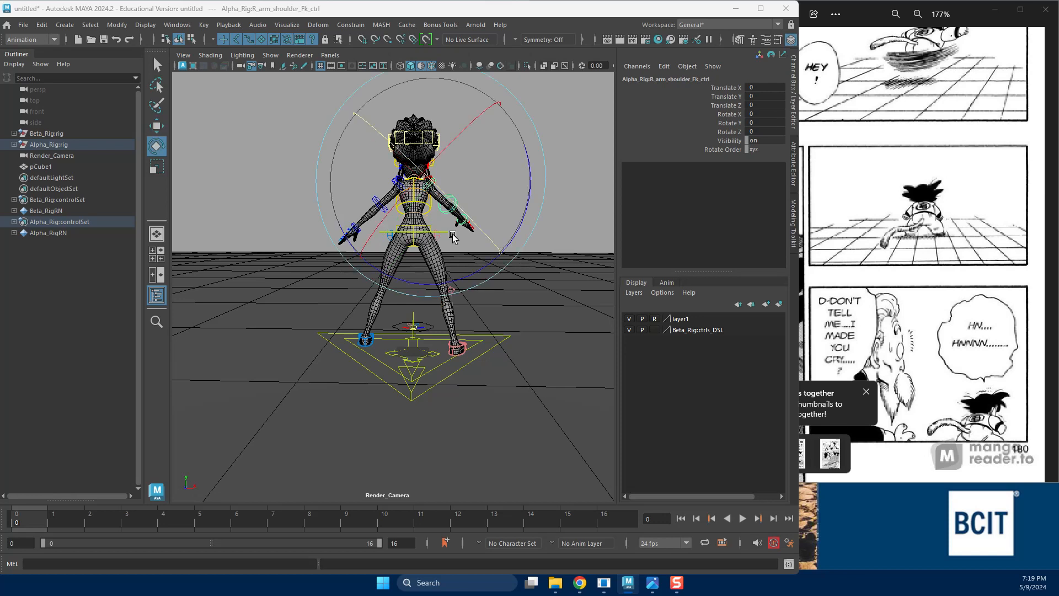
left_click_drag(426, 266, 459, 142)
left_click_drag(445, 221, 486, 280)
key("w")
key("e")
key("w")
key("s")
left_click(450, 202)
key("e")
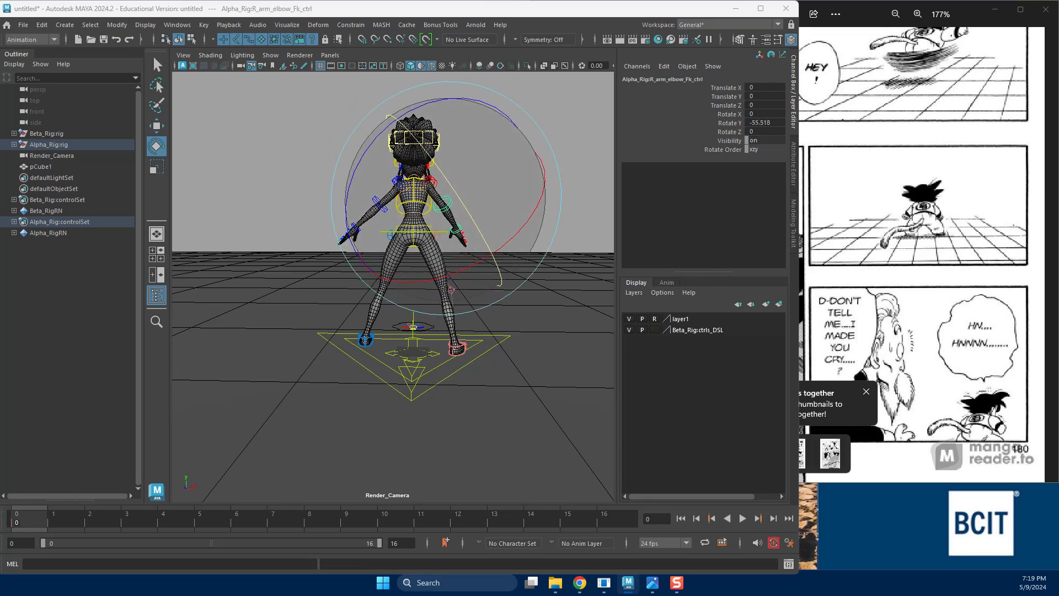
Rotate the Alpha rig's right FK hand to about -9.3 in X, 2.3 in Y and 18.9 in Z.
key("w")
key("s")
left_click(456, 229)
key("e")
left_click_drag(465, 243, 472, 237)
mouse_move(457, 285)
left_mouse_down()
mouse_move(466, 282)
mouse_move(451, 288)
left_mouse_up()
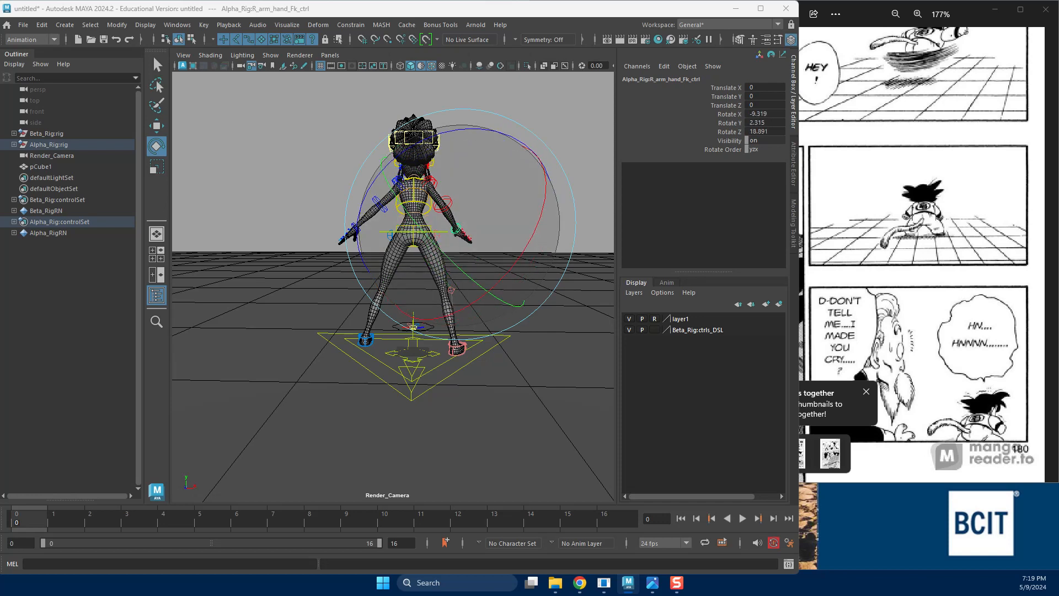
Rotate the Alpha rig's right pinky second-joint control to about -19.7 in Rotate Y and key it.
key("w")
left_click_drag(464, 234, 478, 250)
key("e")
left_click_drag(532, 311, 510, 306)
key("w")
key("s")
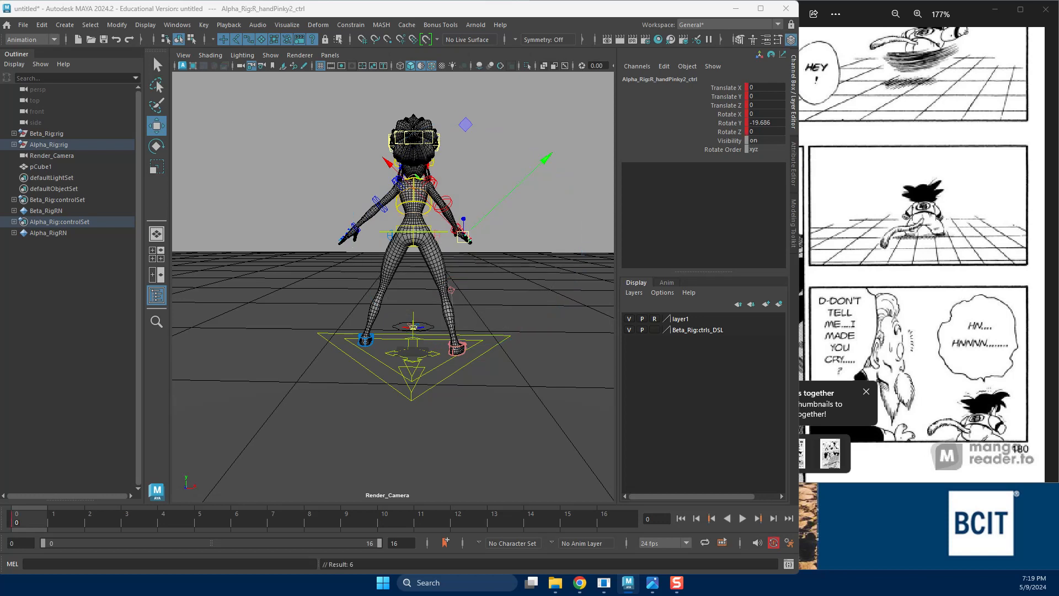
Adjust the rotation of a finger control on the Alpha rig's right hand and set a key on it.
left_click(511, 306)
left_click(467, 234)
key("e")
left_click_drag(513, 303, 526, 308)
key("w")
key("s")
Rotate the Alpha rig's right second finger joints, taking the pinky joint to about -30 in Rotate Y, and key them.
left_click_drag(465, 233, 474, 246)
key("e")
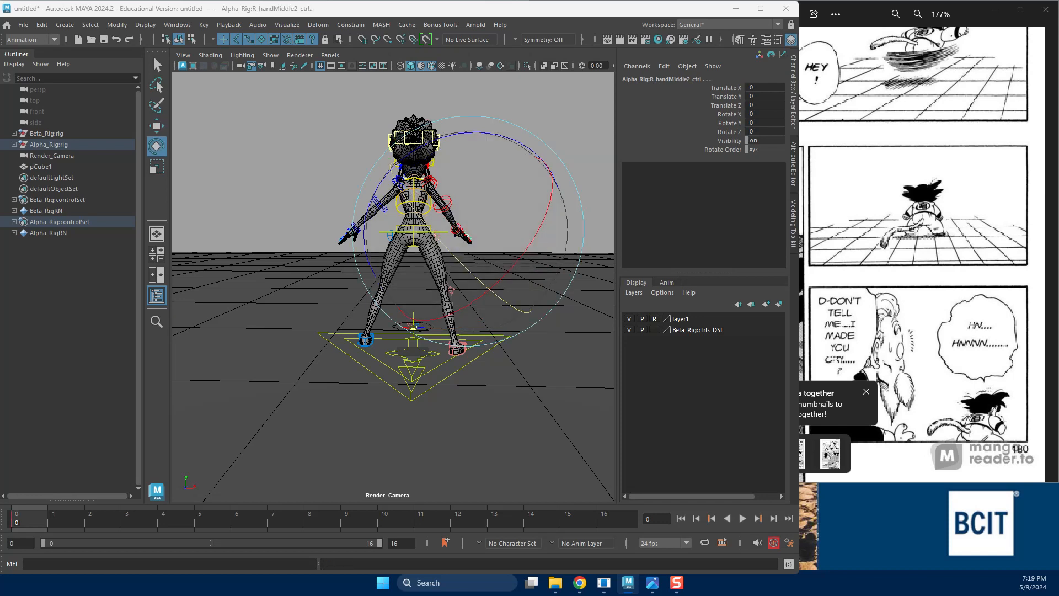
key("w")
left_click(464, 236)
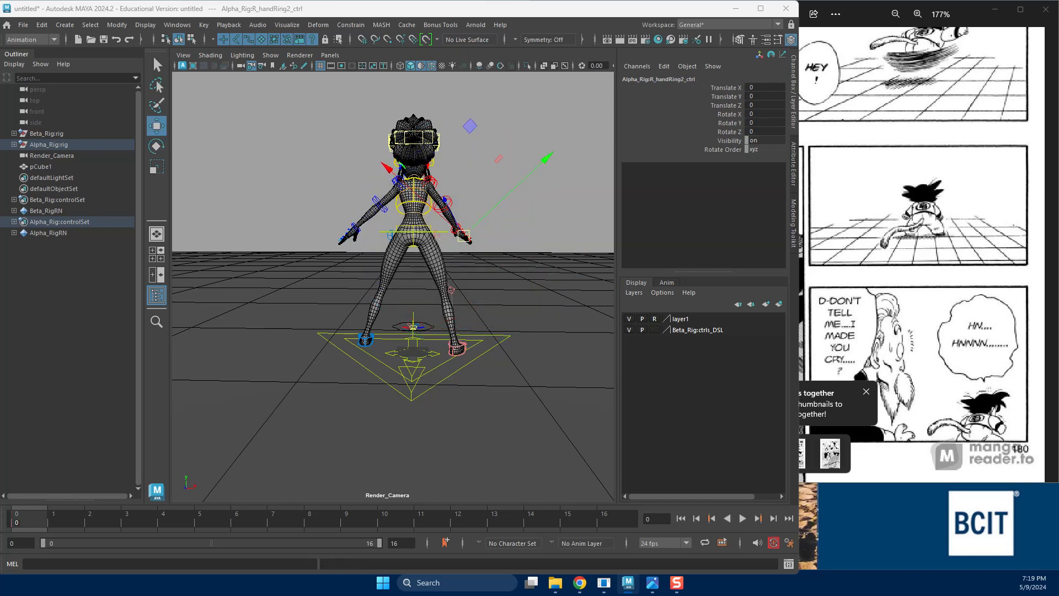
left_click_drag(465, 233, 475, 246)
key("e")
left_click_drag(482, 282, 490, 291)
key("s")
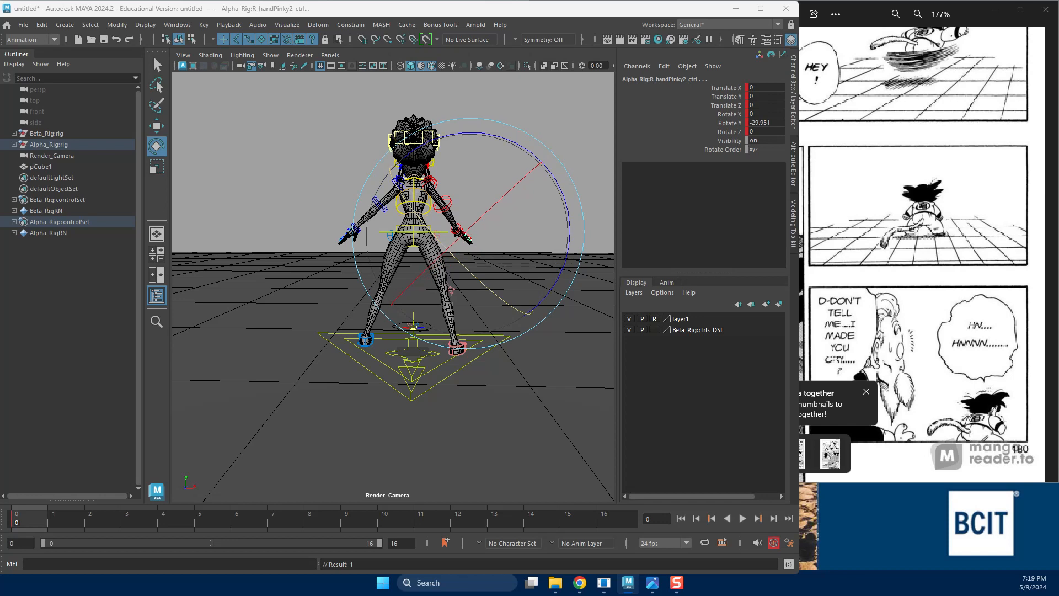
key("w")
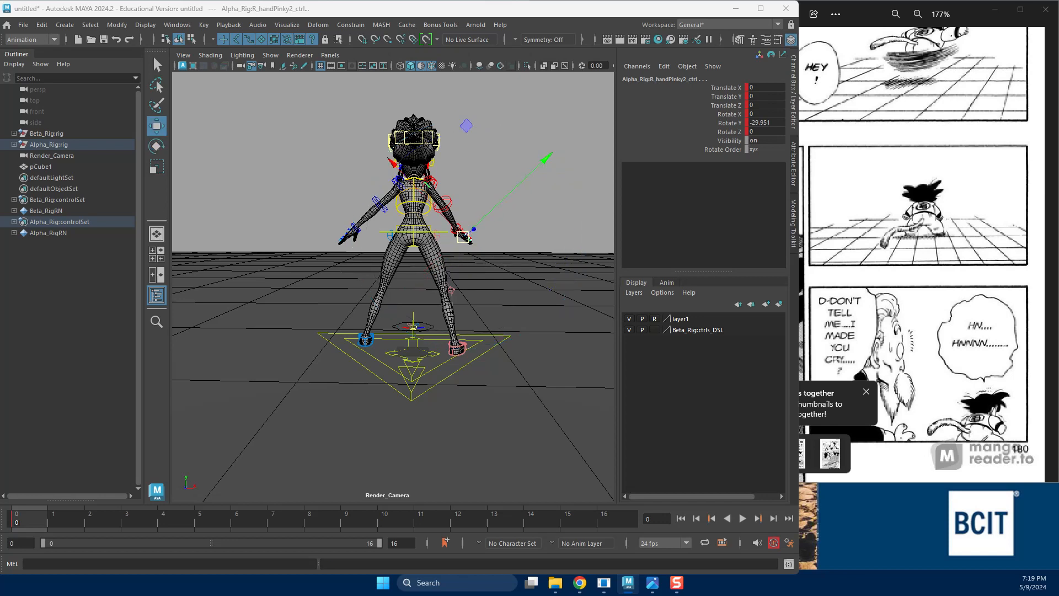
Curl the Alpha rig's right fingertip controls, including the pinky tip, to about 40.7 in Rotate Z and key them.
left_click(466, 240)
key("e")
middle_click_drag(467, 239, 467, 239)
key("s")
key("w")
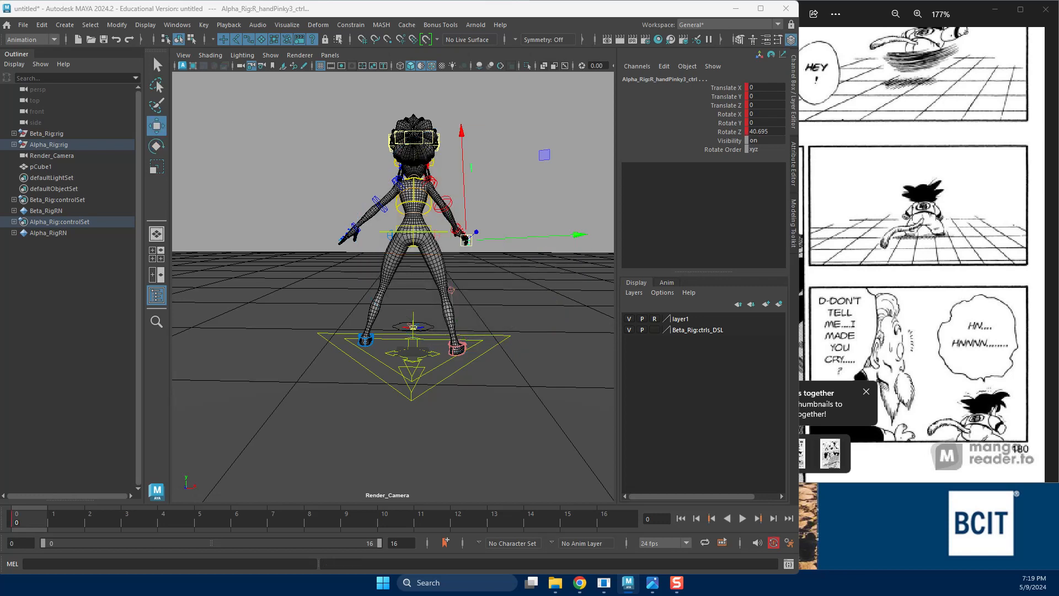
Rotate the selected right-hand digit controls, including the thumb tip, to about 10.6 in Rotate Z and key them.
left_click(463, 238)
key("e")
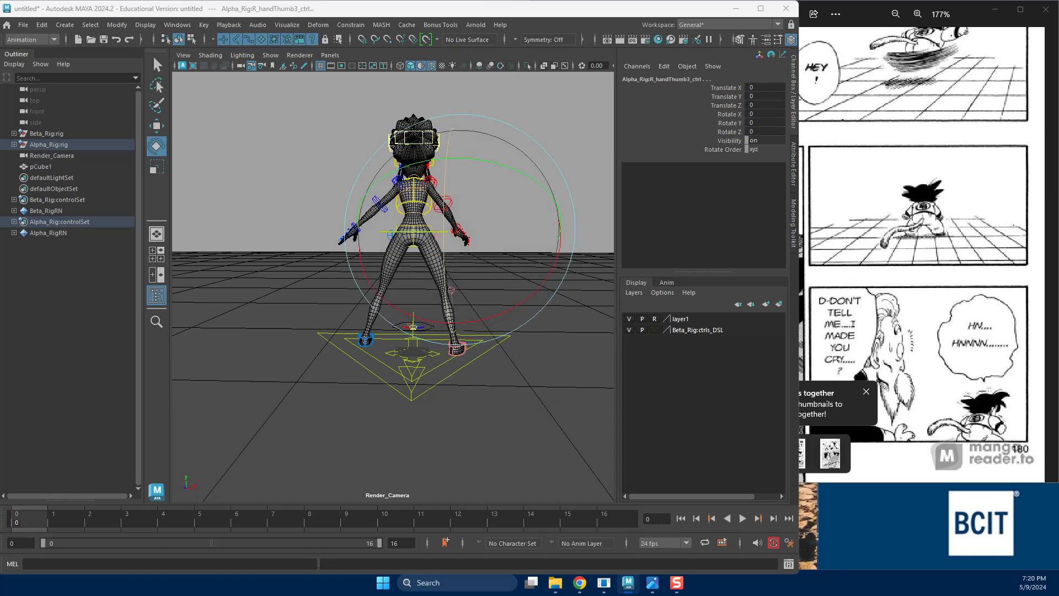
key("w")
key("s")
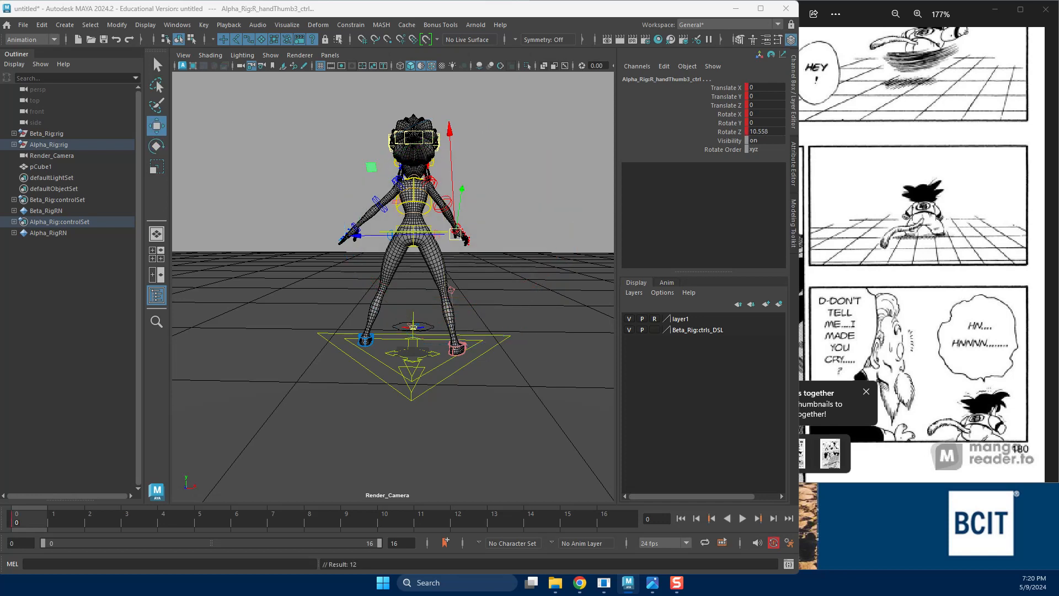
Bend the Alpha rig's right thumb tip control further to about 28 in Rotate Z.
left_click(458, 229)
key("e")
left_click_drag(449, 138, 444, 190)
key("w")
left_click(460, 227)
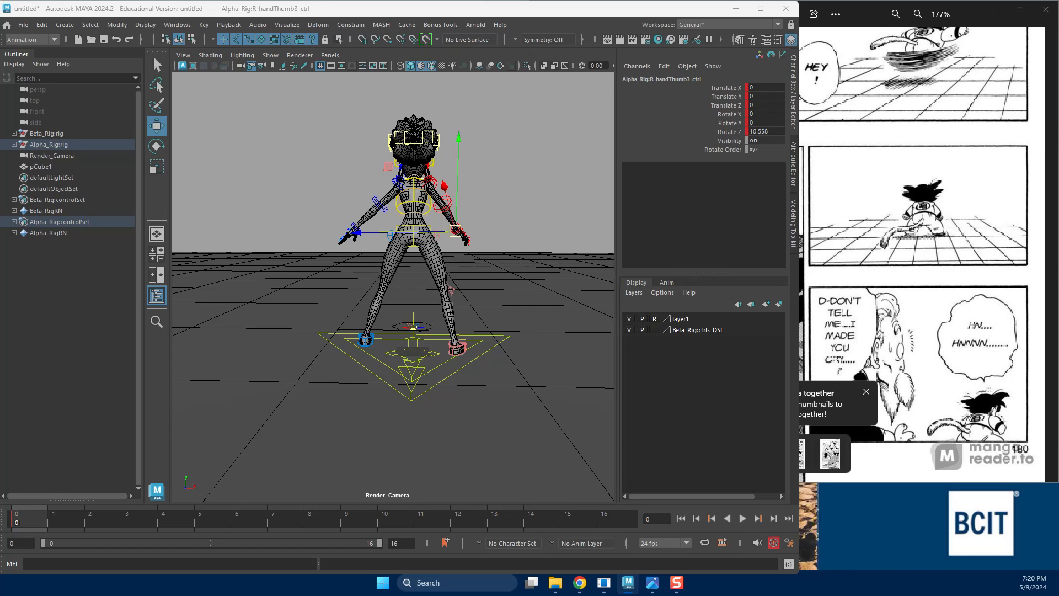
key("e")
left_click_drag(445, 210, 445, 178)
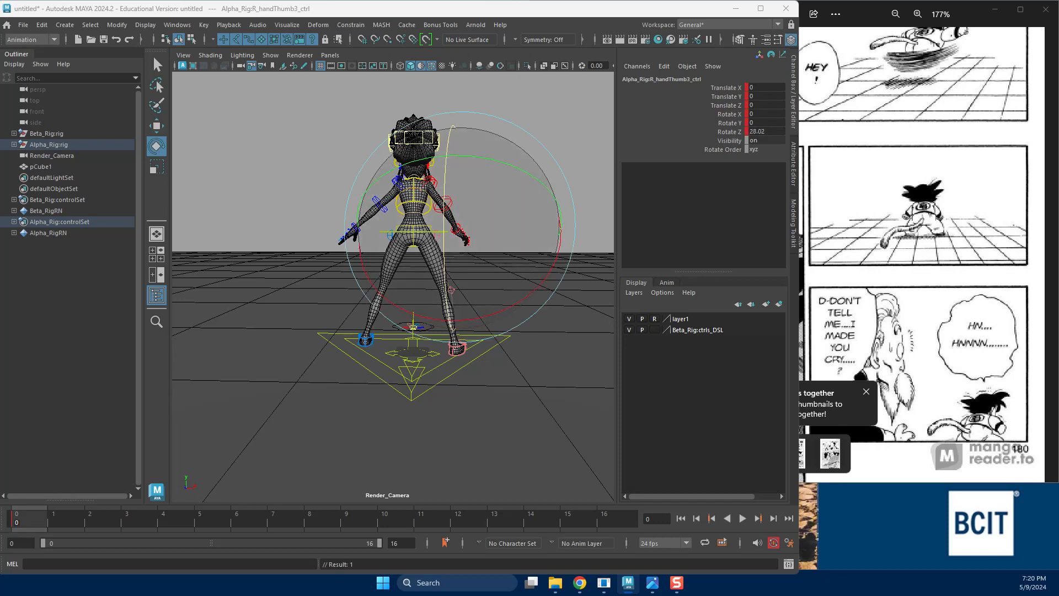
key("w")
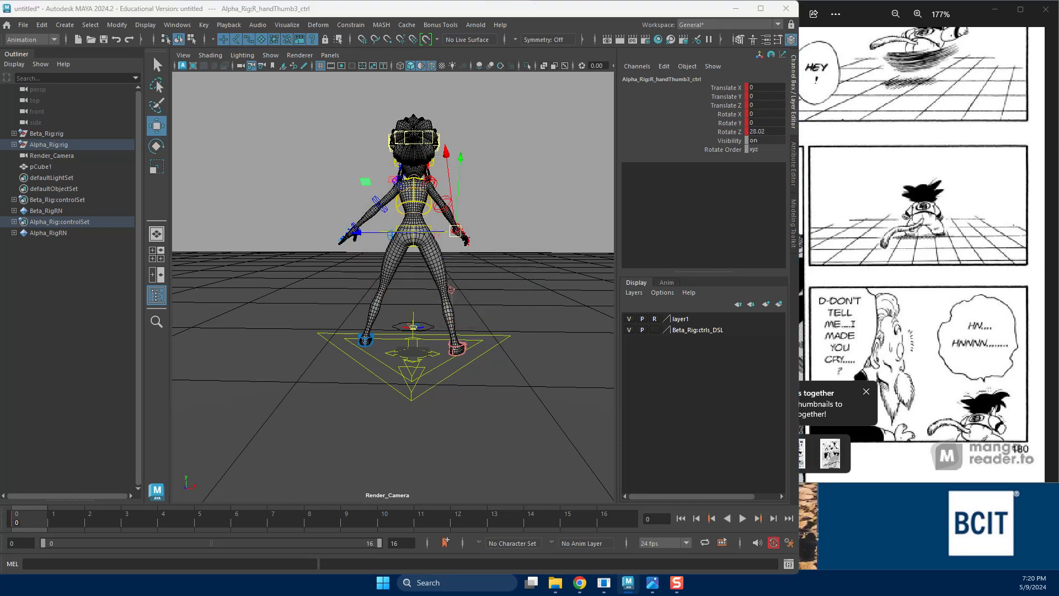
Rotate the Alpha rig's right FK hand to about -41.1 in X, -11.3 in Y and -2.9 in Z, and key it.
left_click(458, 225)
key("e")
left_click_drag(516, 207, 516, 265)
key("w")
key("s")
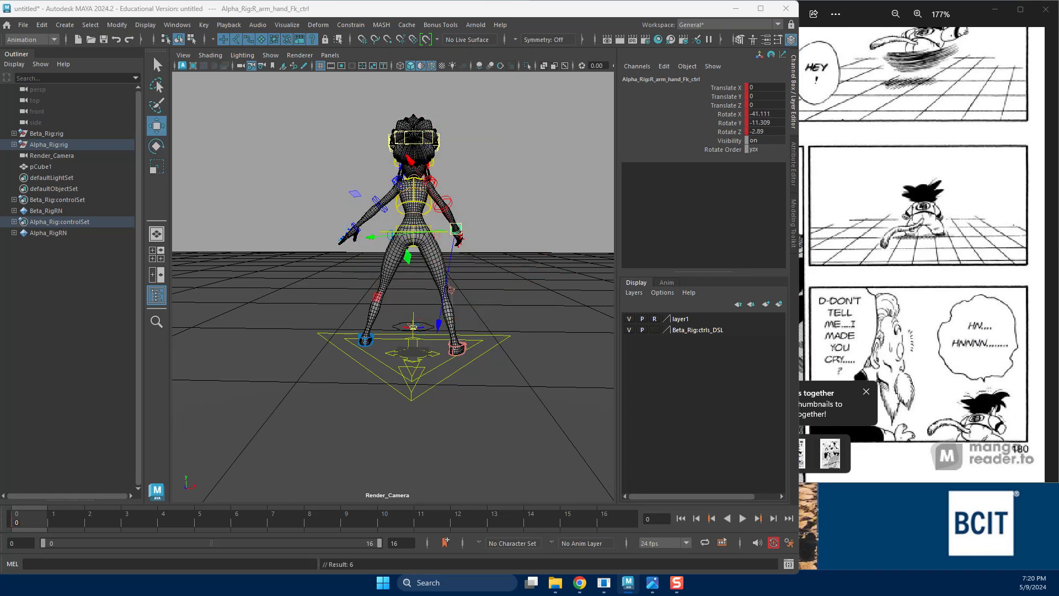
Rotate the Alpha rig's right thumb base control to about 16.4 in X, -0.6 in Y and 14.8 in Z, and key it.
left_click(455, 225)
key("e")
mouse_move(499, 237)
left_mouse_down()
mouse_move(574, 218)
mouse_move(520, 232)
left_mouse_up()
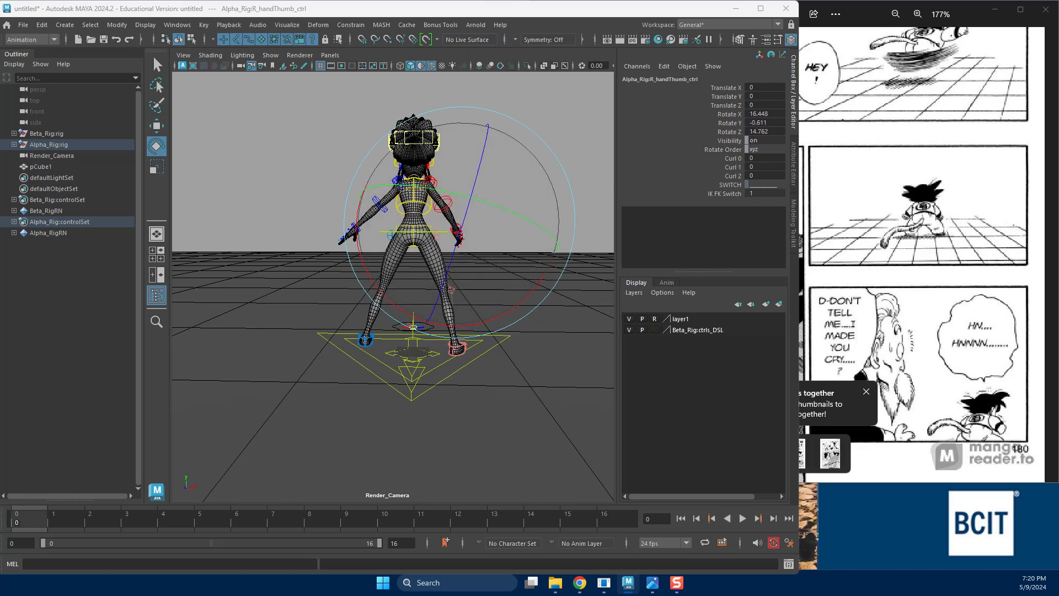
key("w")
key("s")
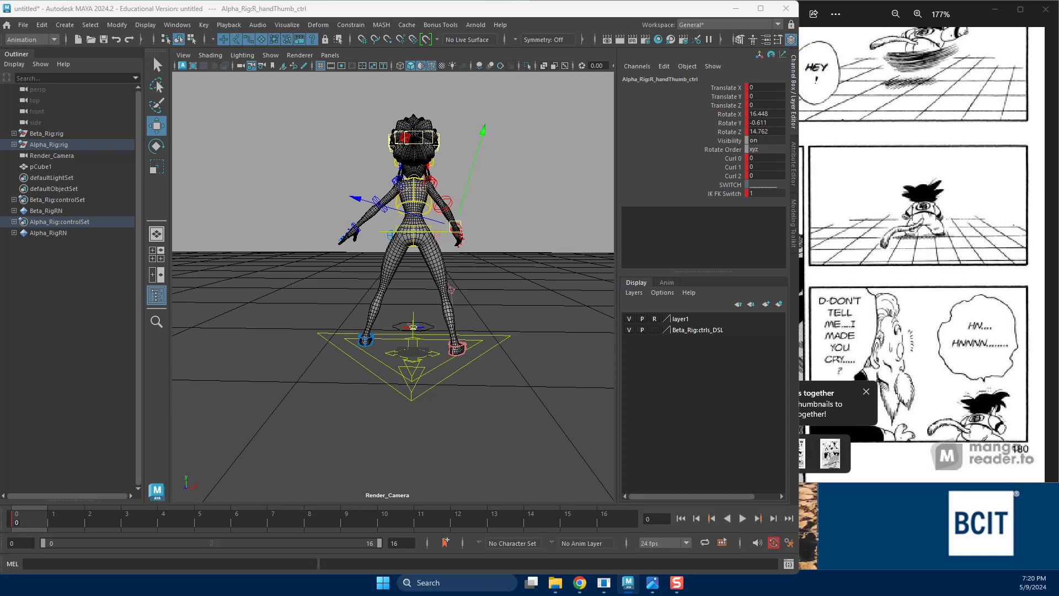
Tilt the Alpha rig's head with the base neck FK control and key it.
left_click(414, 176)
key("e")
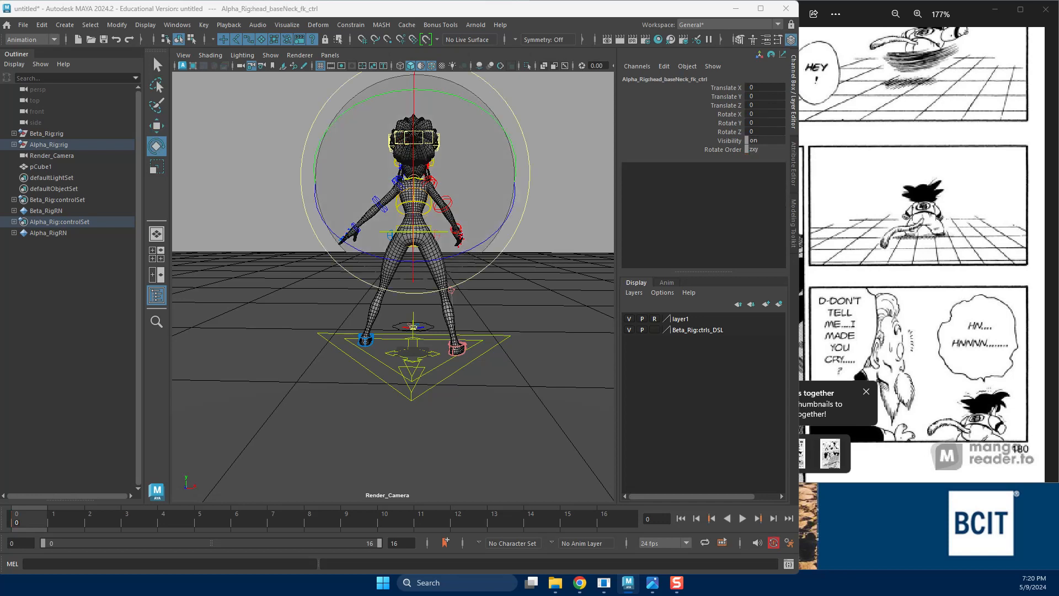
left_click_drag(413, 169, 414, 129)
key("w")
key("s")
Rotate the Alpha rig's head control to about 17.2 in Rotate X.
left_click(433, 167)
key("e")
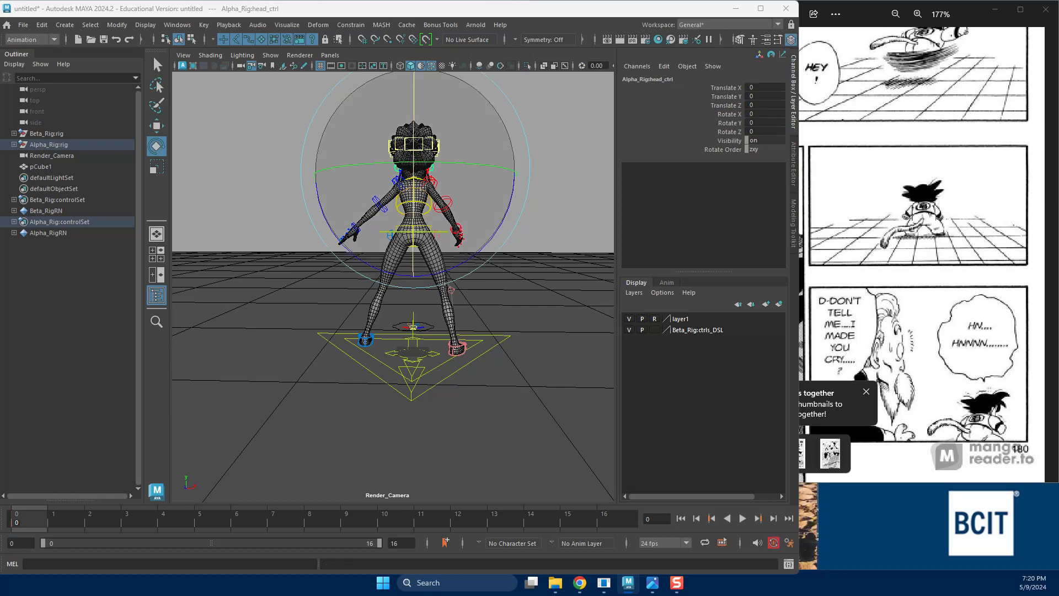
left_click_drag(414, 110, 414, 83)
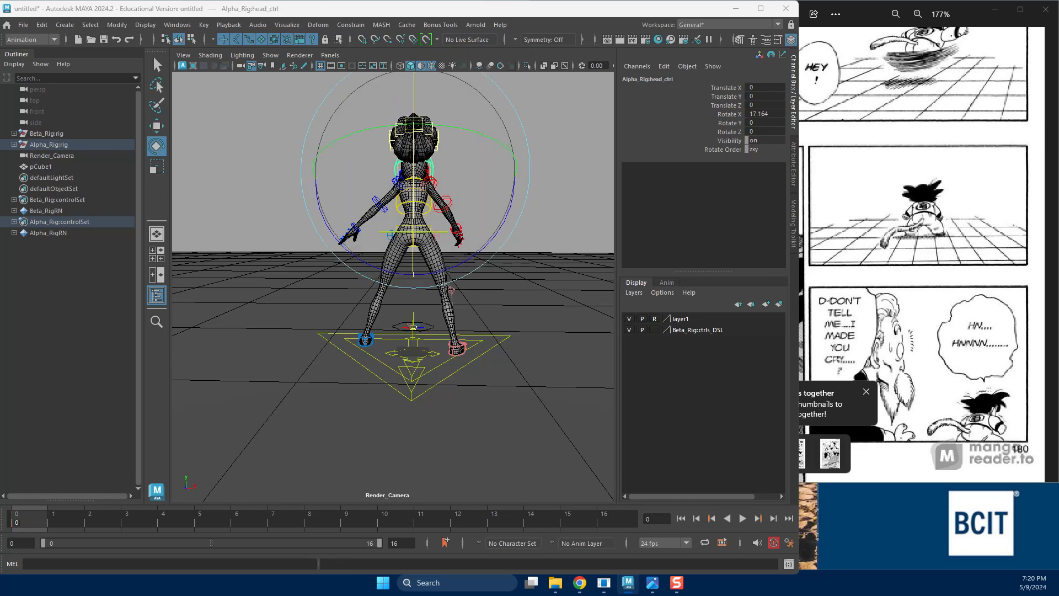
key("w")
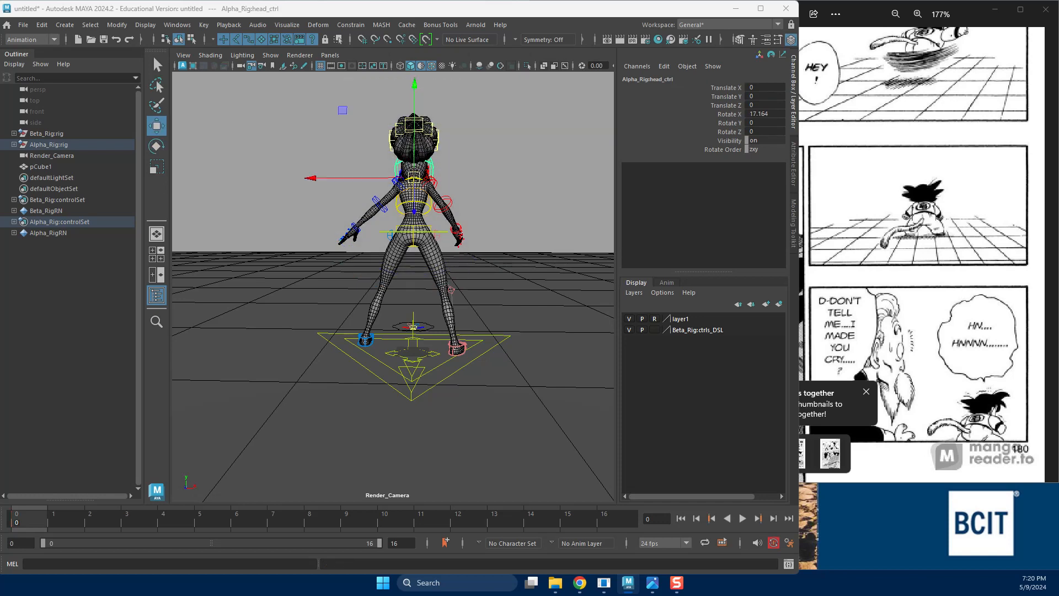
Rotate the Alpha rig's hair controls to about -4.6 in Rotate X and key them.
left_click(438, 140)
key("e")
left_click_drag(414, 111, 443, 168)
key("w")
key("s")
key("e")
left_click_drag(414, 113, 414, 120)
key("w")
key("s")
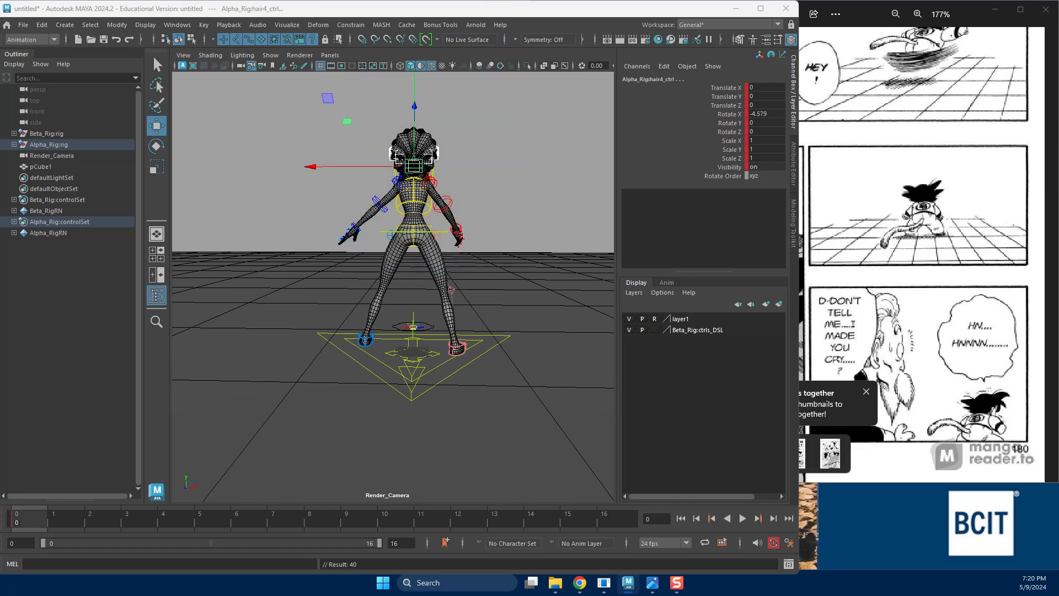
Rotate the Alpha rig's first hair control to about -19.8 in Rotate X.
left_click(438, 153)
key("e")
left_click_drag(414, 113, 414, 122)
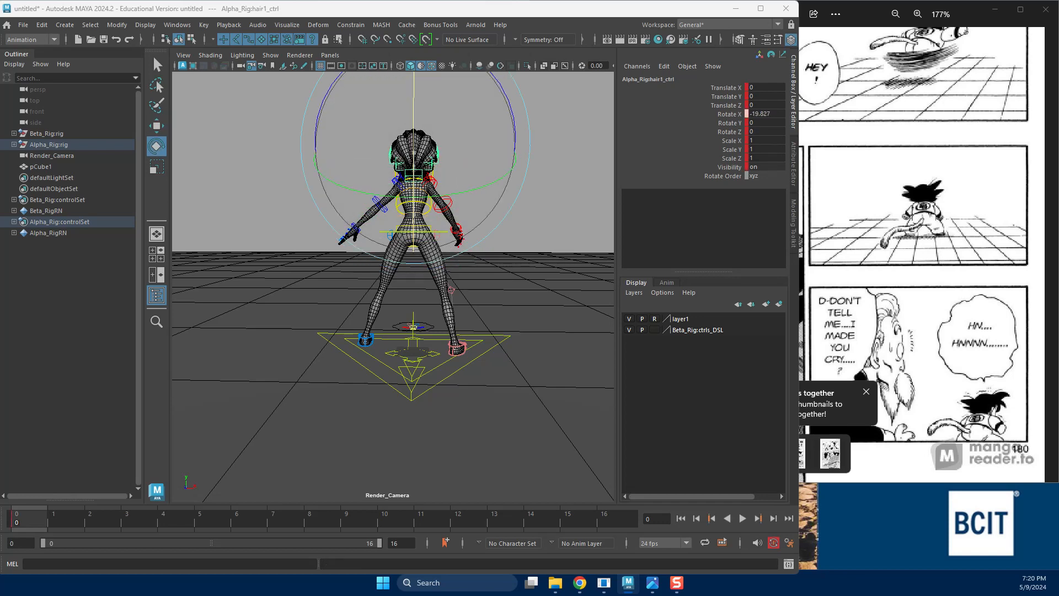
Rotate the Alpha rig's lower hair controls to about 1.5 in Rotate Y and -0.1 in Rotate Z.
left_click_drag(414, 165, 423, 166)
key("w")
key("e")
left_click_drag(512, 161, 496, 129)
key("w")
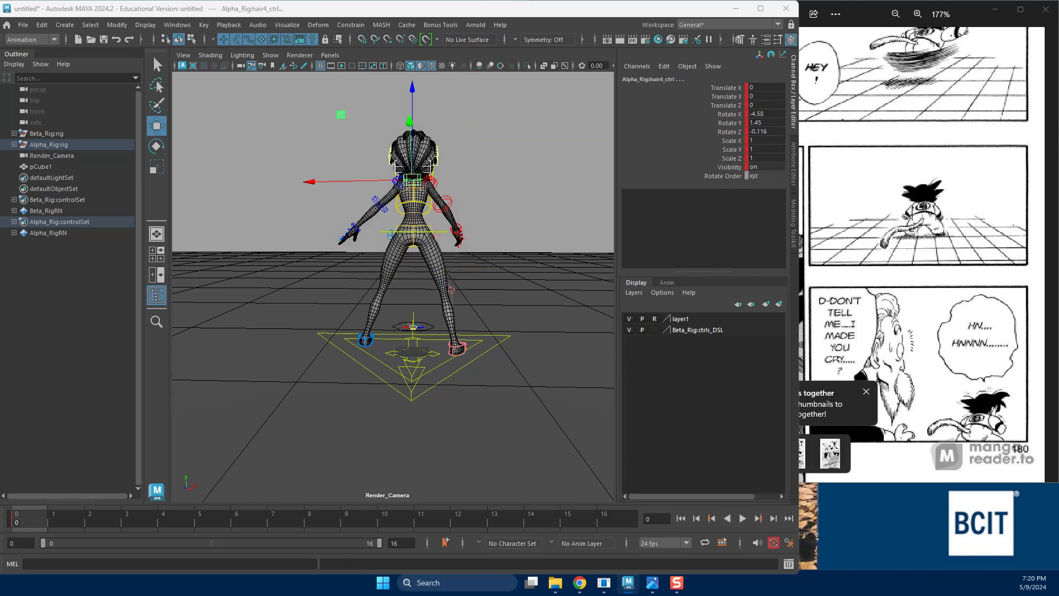
Bend the Alpha rig's left FK elbow to about -65.5 in Rotate Y and key it.
left_click(379, 204)
key("e")
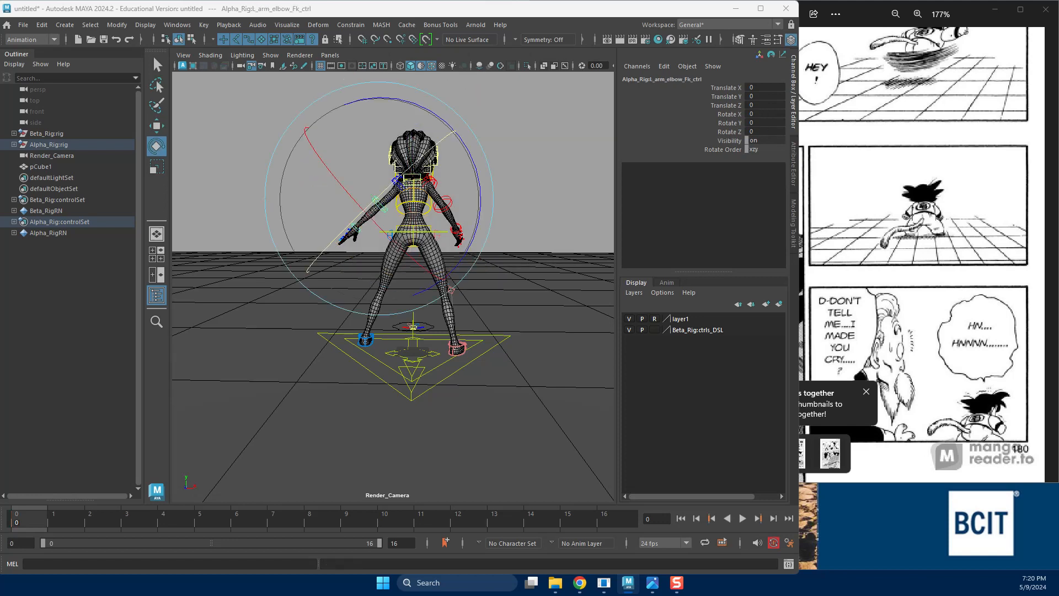
left_click_drag(388, 195, 317, 262)
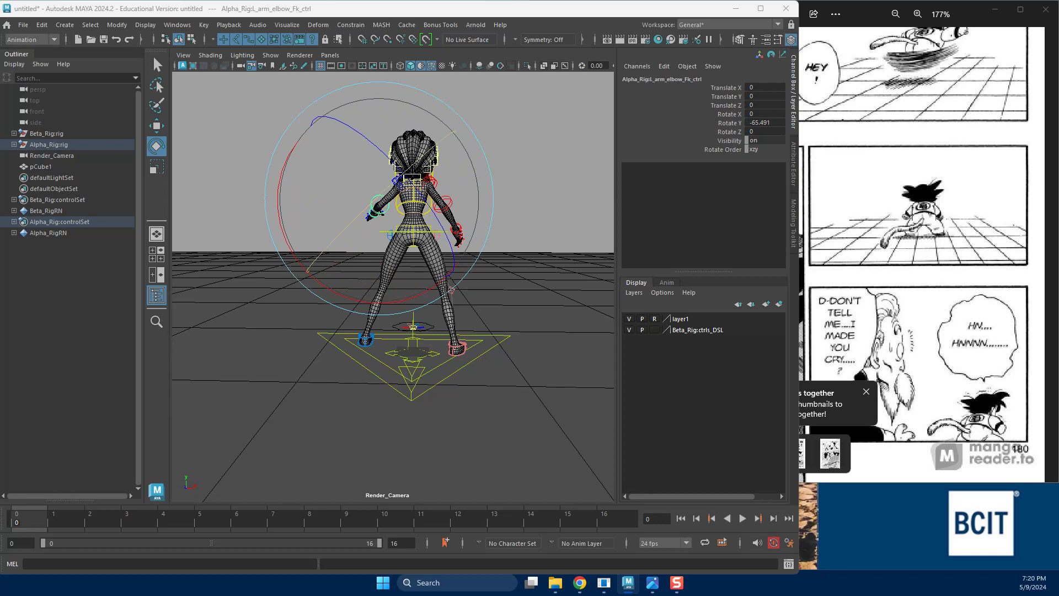
key("w")
key("s")
Rotate the Alpha rig's left FK shoulder to about 10.1 in X, 18.7 in Y and -10 in Z.
left_click(397, 181)
key("e")
left_click_drag(331, 221, 364, 245)
mouse_move(434, 185)
left_mouse_down()
mouse_move(430, 219)
mouse_move(436, 173)
mouse_move(424, 168)
left_mouse_up()
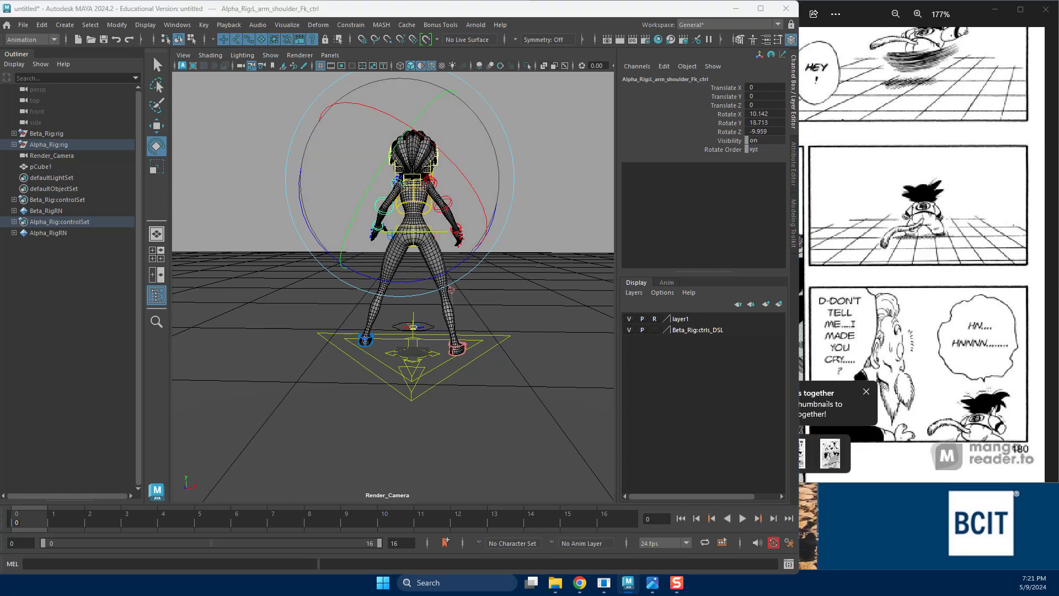
Curl the Alpha rig's left finger controls, including the index tip, to about -35.7 in Rotate Z.
left_click(378, 236)
mouse_move(450, 291)
left_mouse_down()
mouse_move(422, 310)
mouse_move(436, 303)
left_mouse_up()
key("w")
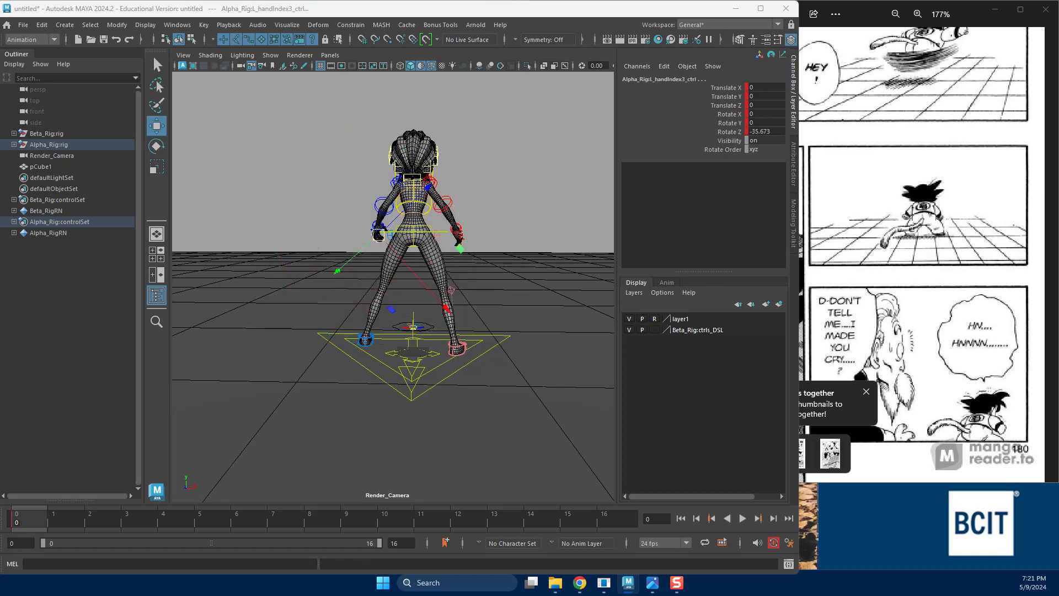
Adjust the curl of the Alpha rig's left ring-finger second joint and the neighbouring finger controls.
left_click(376, 236)
key("e")
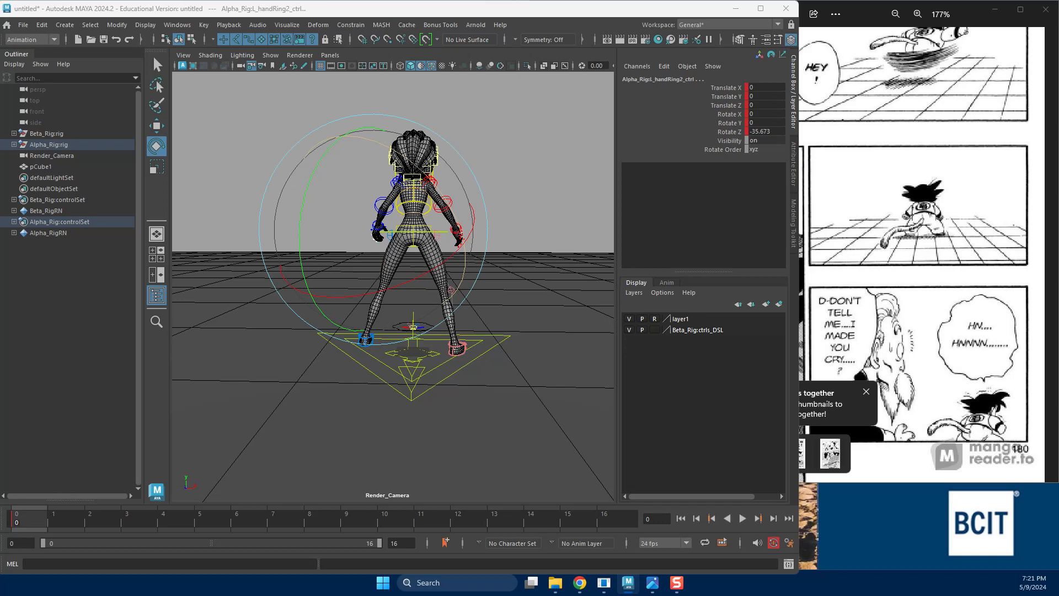
left_click_drag(346, 279, 326, 301)
key("w")
left_click(378, 235)
key("e")
mouse_move(353, 182)
left_mouse_down()
mouse_move(331, 170)
mouse_move(337, 182)
left_mouse_up()
key("w")
left_click(379, 227)
key("e")
key("w")
Rotate the Alpha rig's left pinky second joint to about -8.8 in X, 14.7 in Y and -7 in Z.
left_click(377, 236)
key("e")
left_click_drag(341, 274, 337, 276)
key("w")
key("e")
left_click_drag(291, 182, 299, 190)
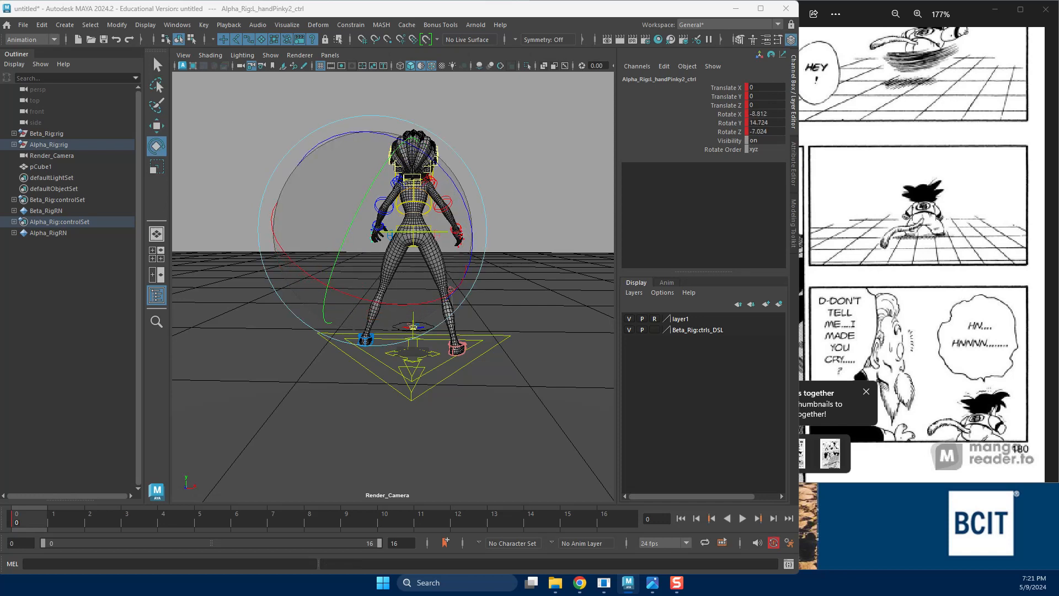
Rotate the Alpha rig's left second finger joints, taking the ring finger to about -2.3 in X, 4 in Y and -10.4 in Z.
key("w")
left_click(375, 238, "shift")
key("e")
left_click_drag(342, 242, 348, 235)
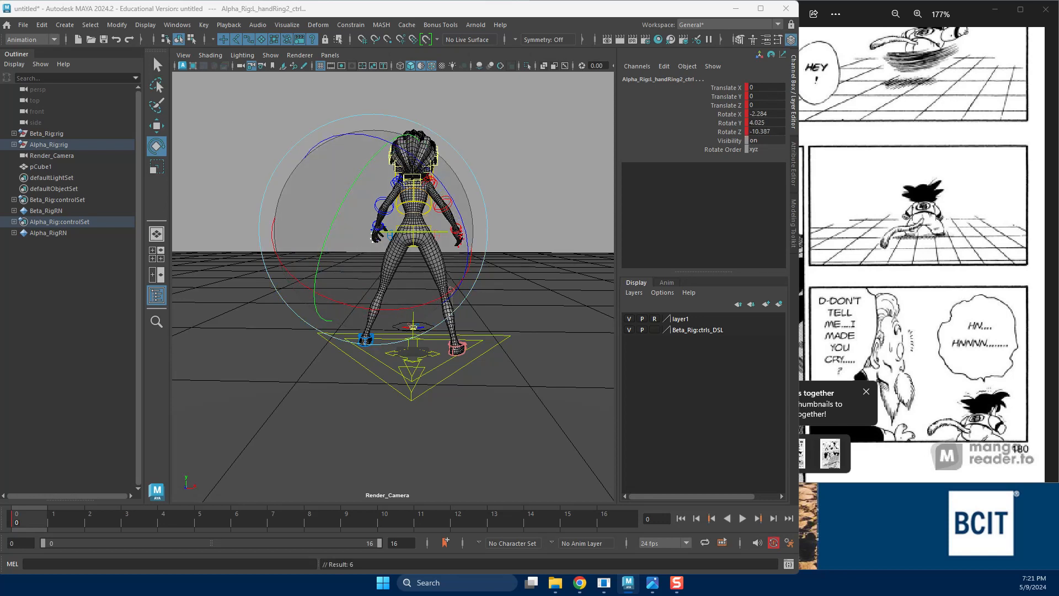
key("w")
Rotate the Alpha rig's left thumb joint controls to about -20.1 in Rotate Z and key them.
left_click(380, 227)
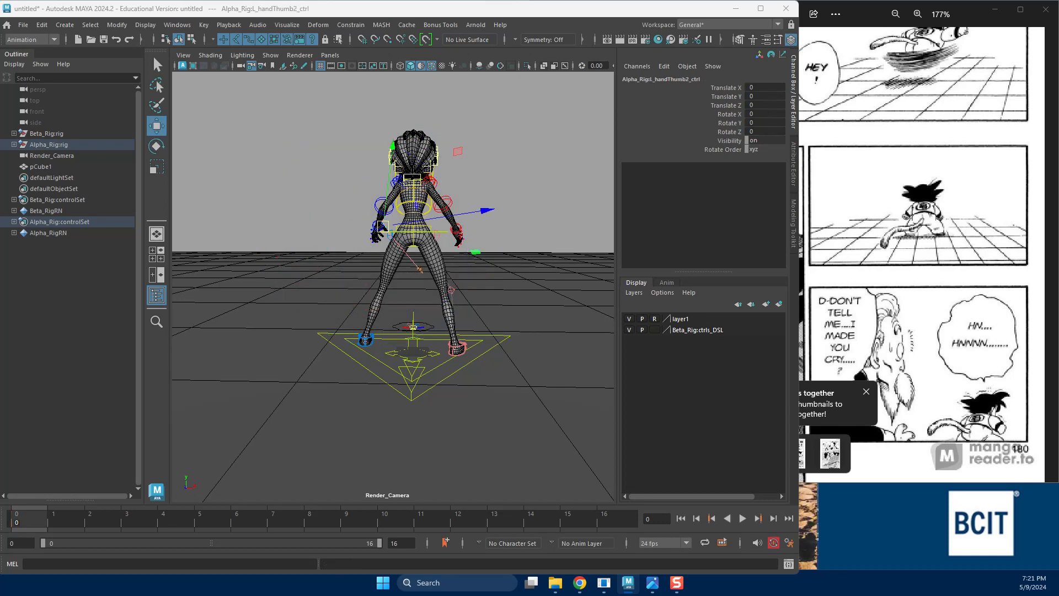
left_click(384, 227, "shift")
key("e")
left_click_drag(333, 234, 334, 210)
key("s")
key("w")
Rotate the Alpha rig's left thumb base control and key it.
left_click(380, 222)
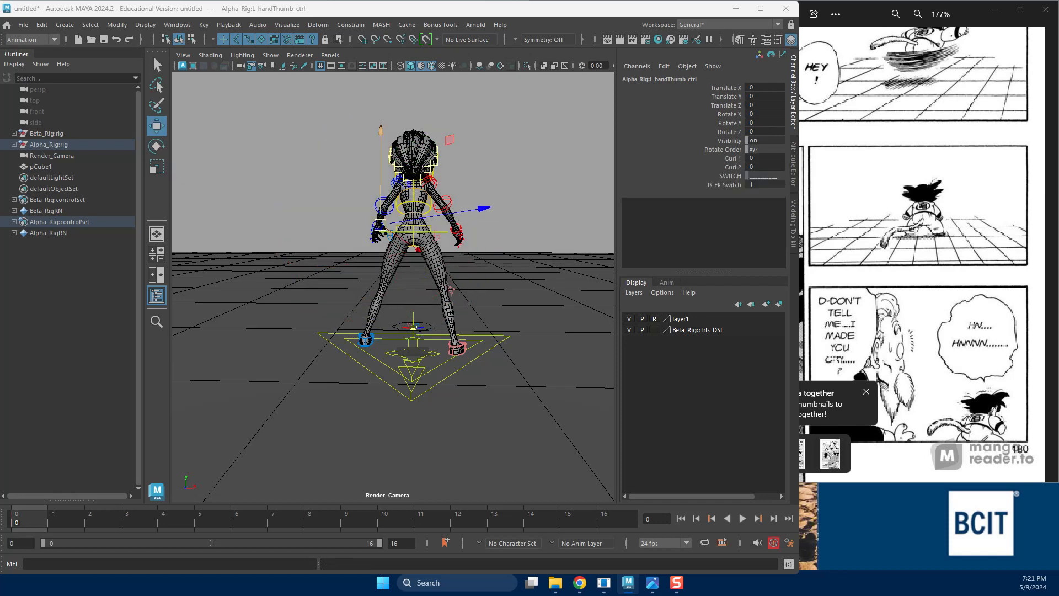
key("e")
left_click_drag(358, 183, 359, 194)
key("s")
key("w")
Rotate the Alpha rig's left thumb second joint to about 9.4 in Rotate Z and key it.
left_click(382, 226)
key("e")
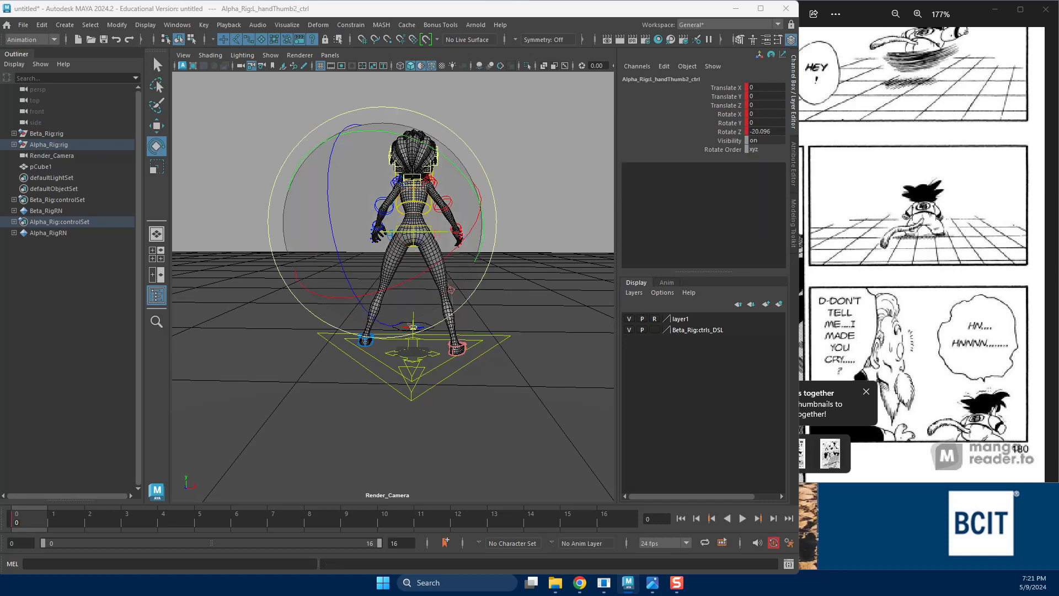
left_click_drag(331, 213, 329, 204)
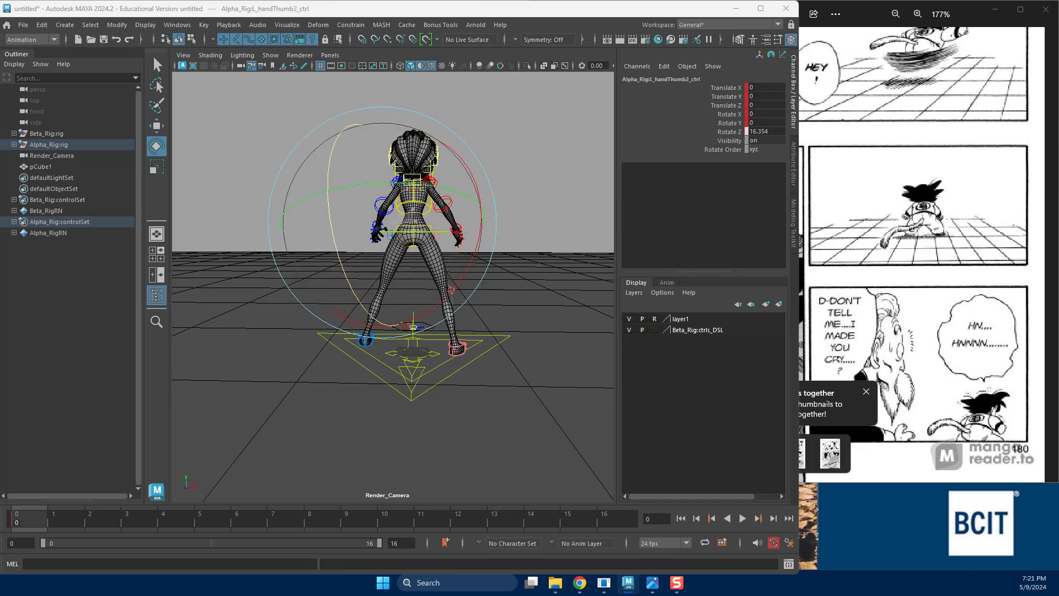
key("s")
key("w")
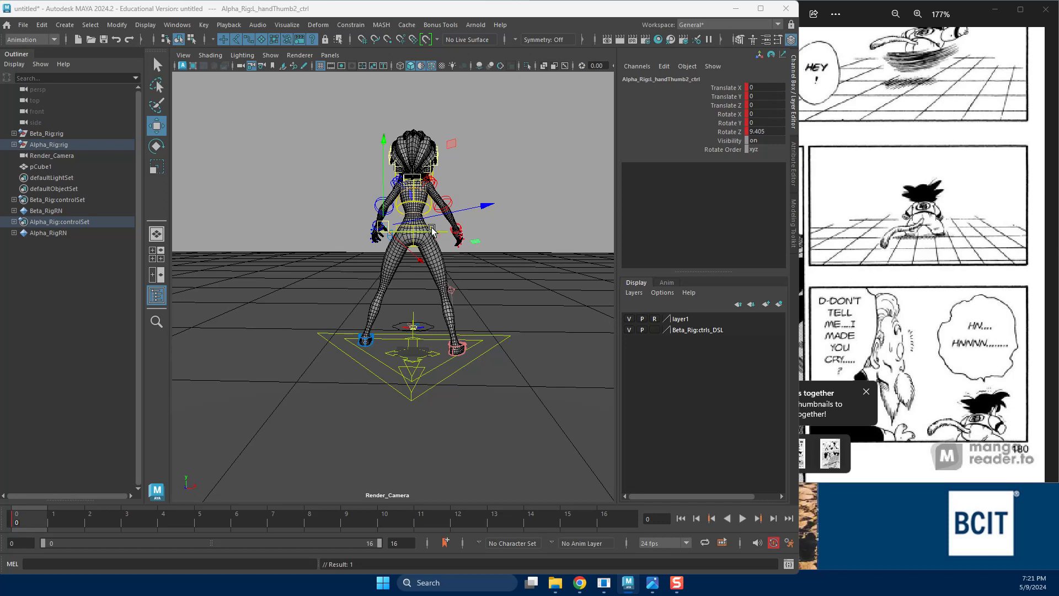
Bend the Alpha rig's right FK elbow to about -60.3 in Y and rotate the hand to about -27.2, -15.3 and -17.7 in X, Y and Z.
left_click(448, 206)
key("e")
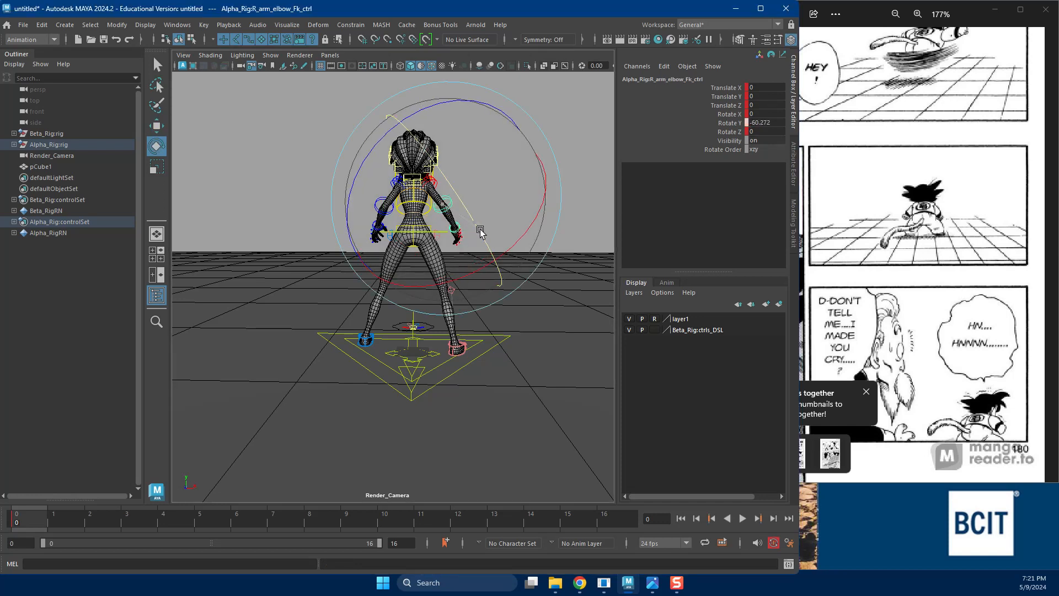
left_click(450, 228)
key("w")
key("e")
left_click_drag(503, 220, 507, 286)
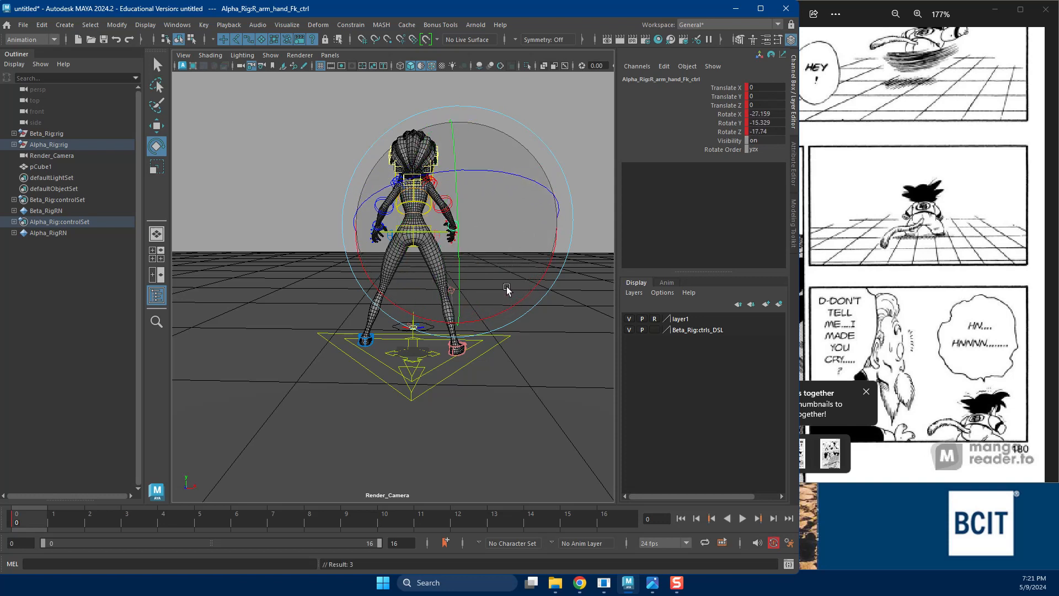
Lower the Alpha rig's main pelvis control to about -10.6 in Translate Y.
key("w")
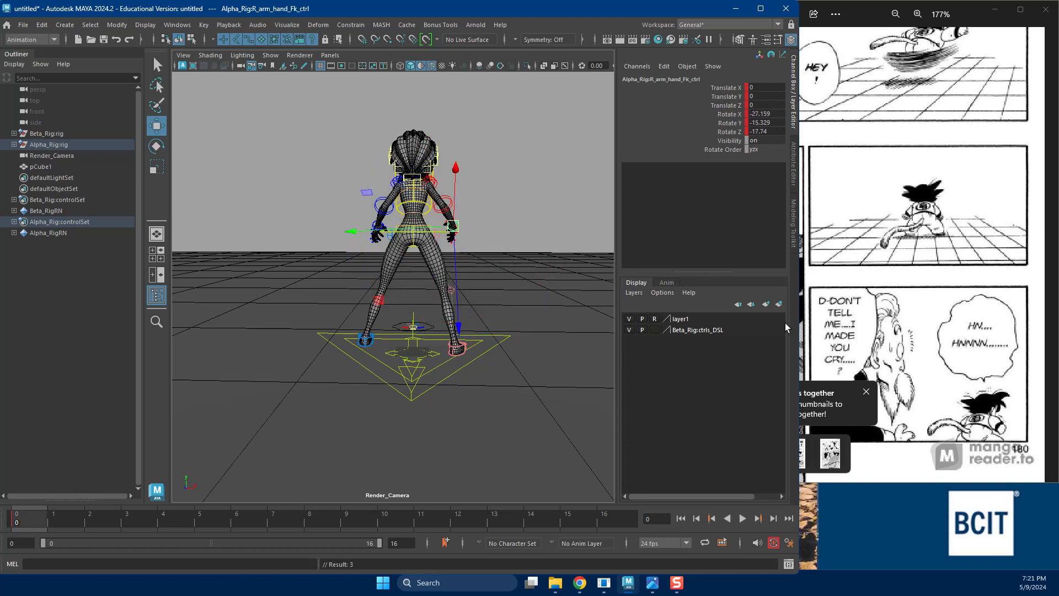
left_click(960, 416)
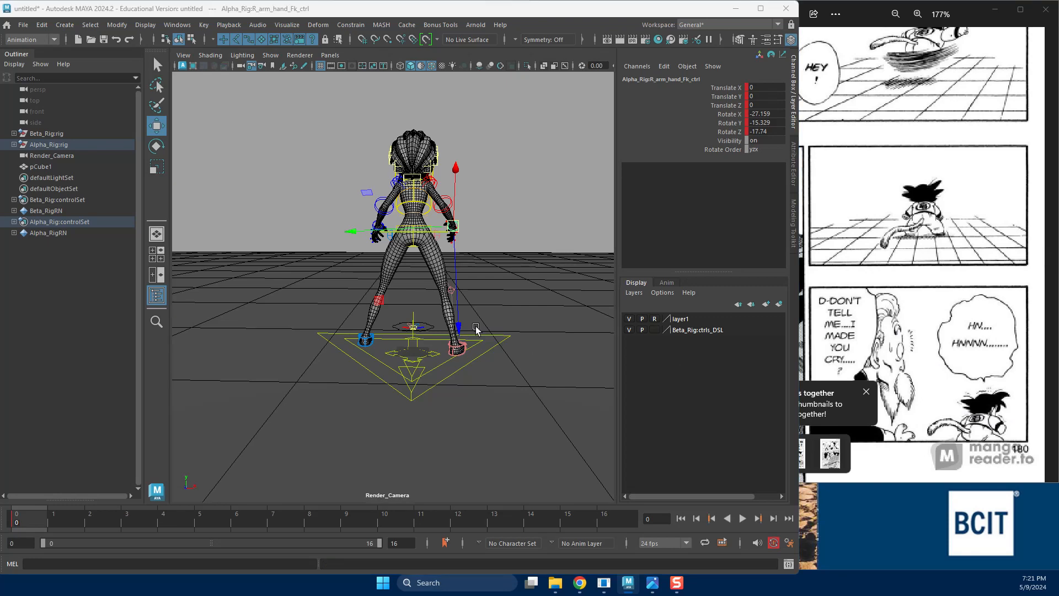
key("backslash")
right_click_drag(386, 315, 461, 300)
middle_click_drag(399, 284, 338, 439)
right_click_drag(338, 439, 405, 420)
middle_click_drag(405, 420, 490, 334)
mouse_move(489, 334)
right_mouse_down()
mouse_move(393, 377)
mouse_move(477, 325)
right_mouse_up()
left_click(495, 300)
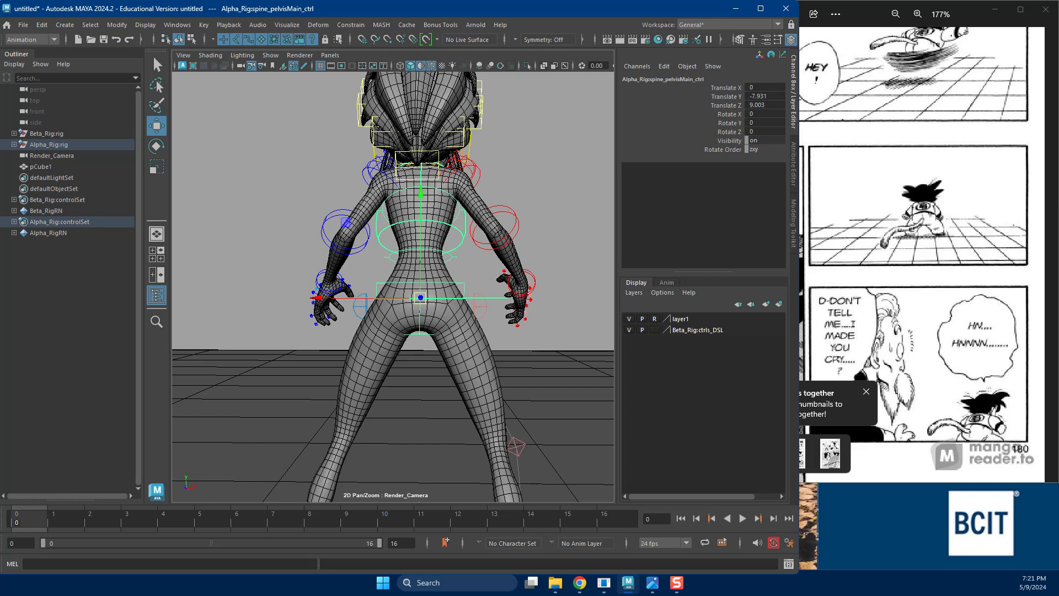
Try to rotate the Alpha rig's inner pelvis control.
left_click(421, 282)
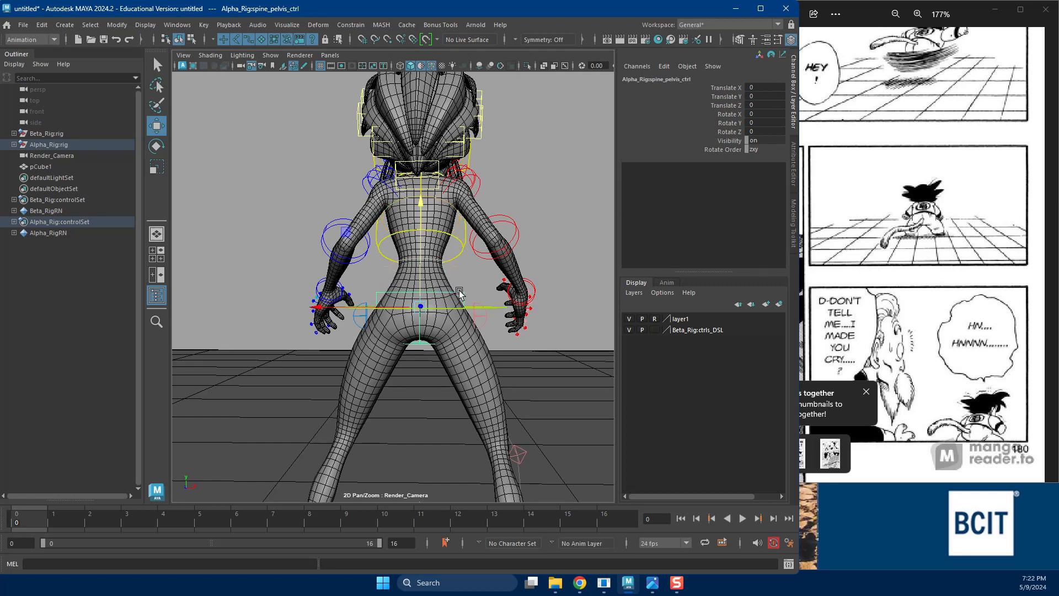
key("e")
left_click_drag(460, 292, 473, 328)
key("ctrl+z")
Shift the Alpha rig's main pelvis control sideways to about 2.1 in Translate X.
key("w")
left_click(395, 308)
left_click_drag(395, 309, 387, 309)
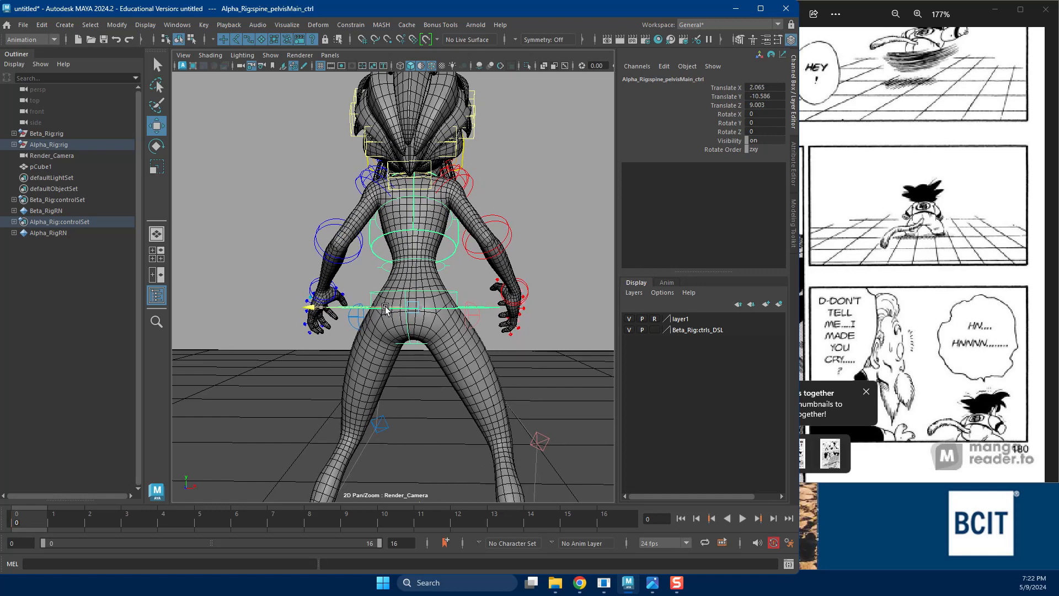
Move the Alpha rig's left knee control outward and its right foot IK control to about -25.9 in X and -13.1 in Z.
left_click(381, 426)
left_click_drag(382, 426, 349, 422)
key("s")
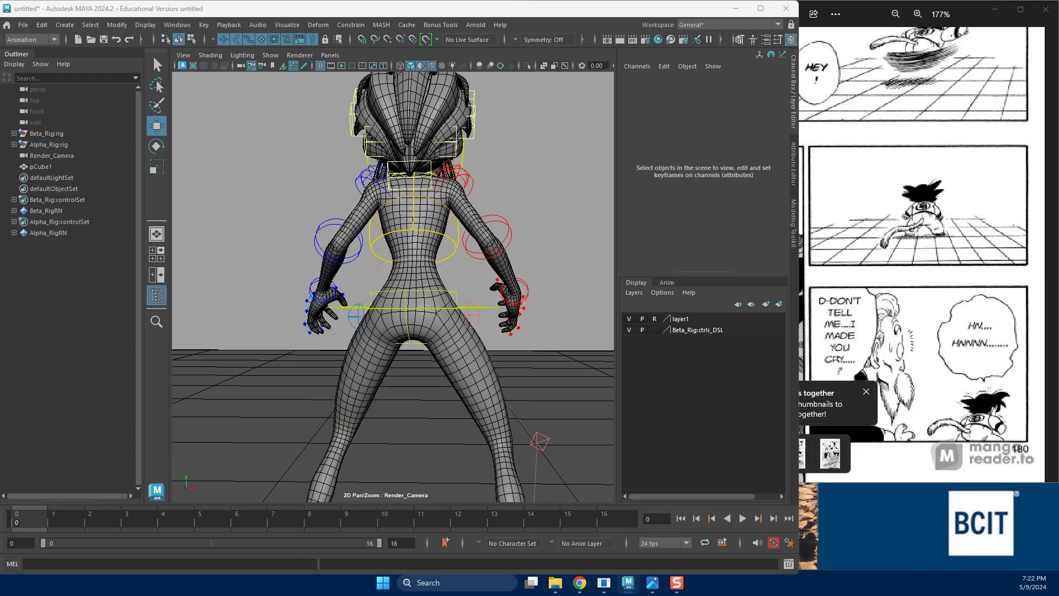
middle_click_drag(333, 435, 346, 431)
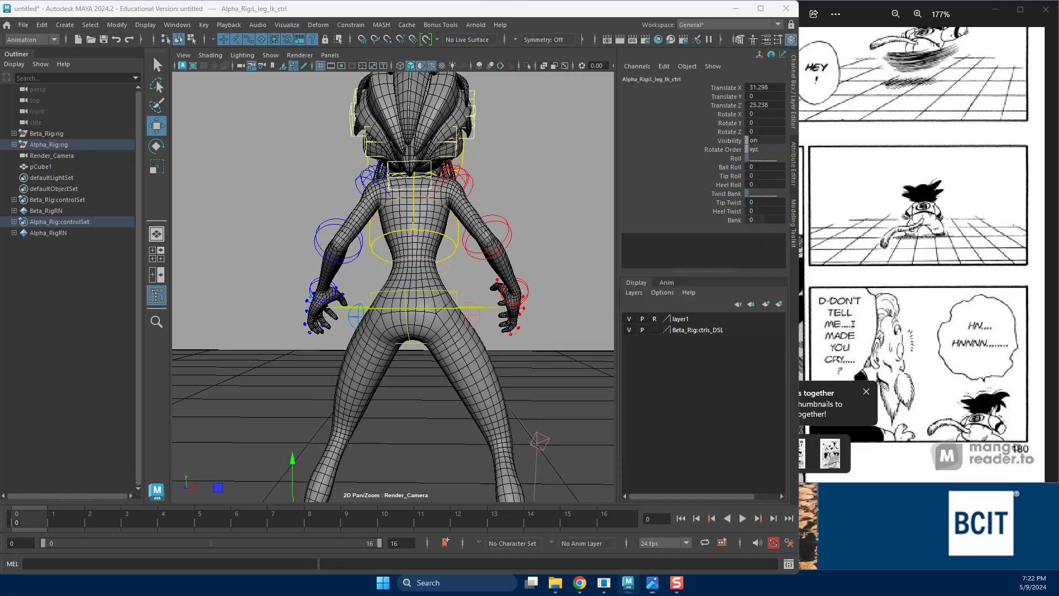
left_click(531, 498)
middle_click_drag(531, 485, 539, 507)
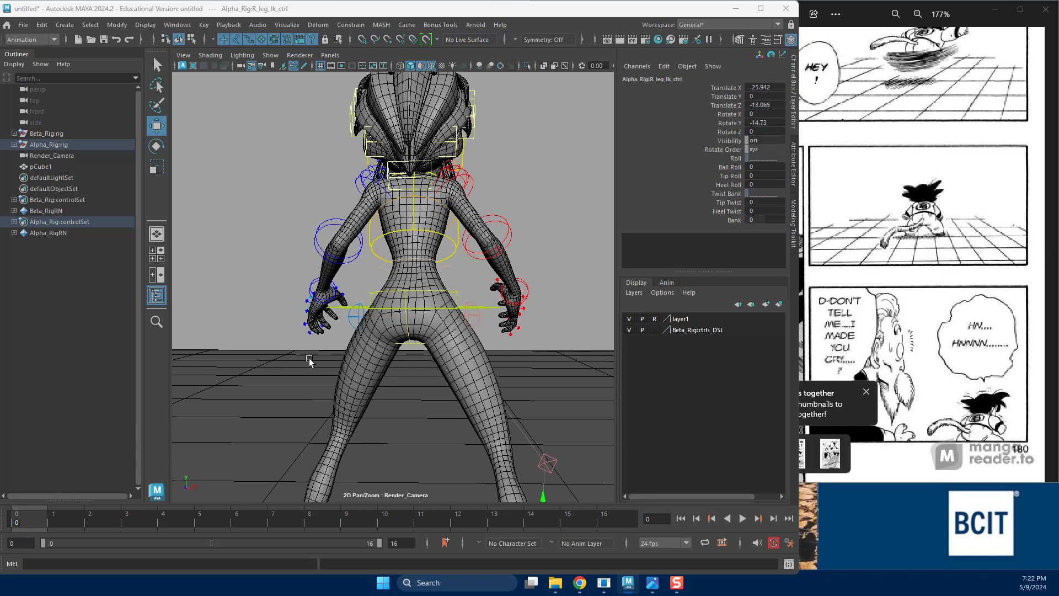
Try to rotate the Alpha rig's chest and spine controls.
left_click(446, 246)
key("e")
left_click_drag(448, 200, 455, 172)
key("ctrl+z")
key("w")
left_click(450, 206)
key("e")
key("ctrl+z")
key("w")
Adjust the Alpha rig's torso control so the upper body shifts slightly toward the character's left.
left_click(456, 240)
key("e")
key("w")
left_click_drag(395, 219, 433, 232)
Rotate the Alpha rig's right FK shoulder to about 15.4, 14.8 and -7.1 in X, Y and Z.
key("e")
left_click(471, 188)
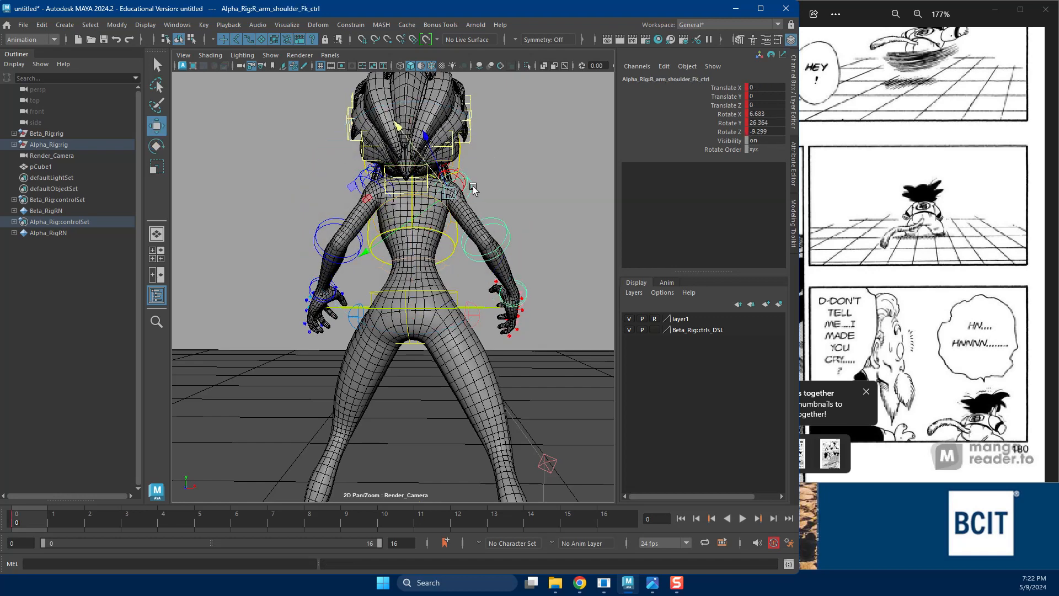
left_click_drag(508, 198, 530, 216)
key("ctrl+z")
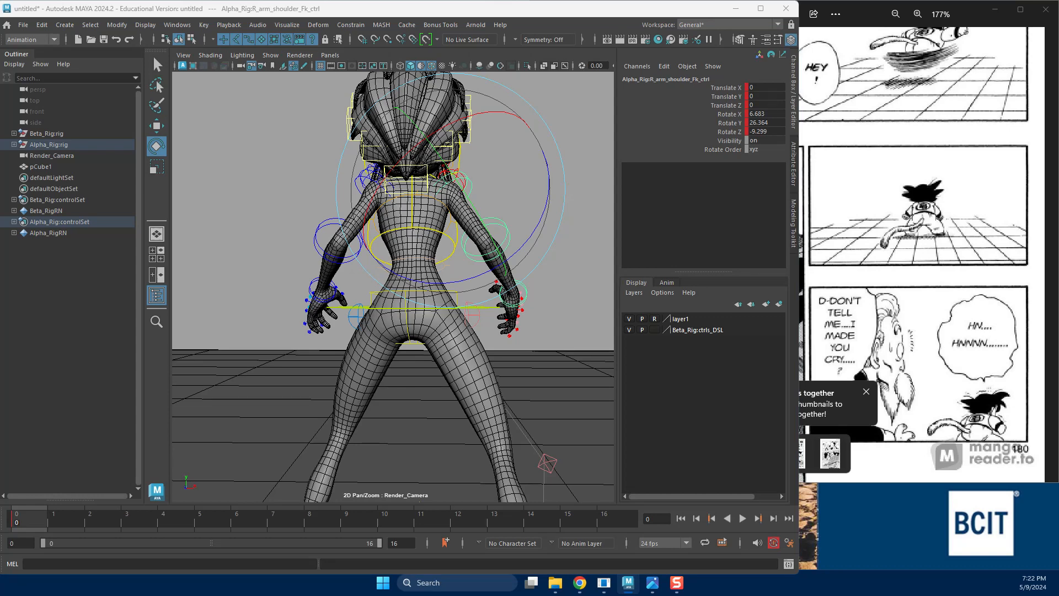
left_click_drag(508, 213, 491, 215)
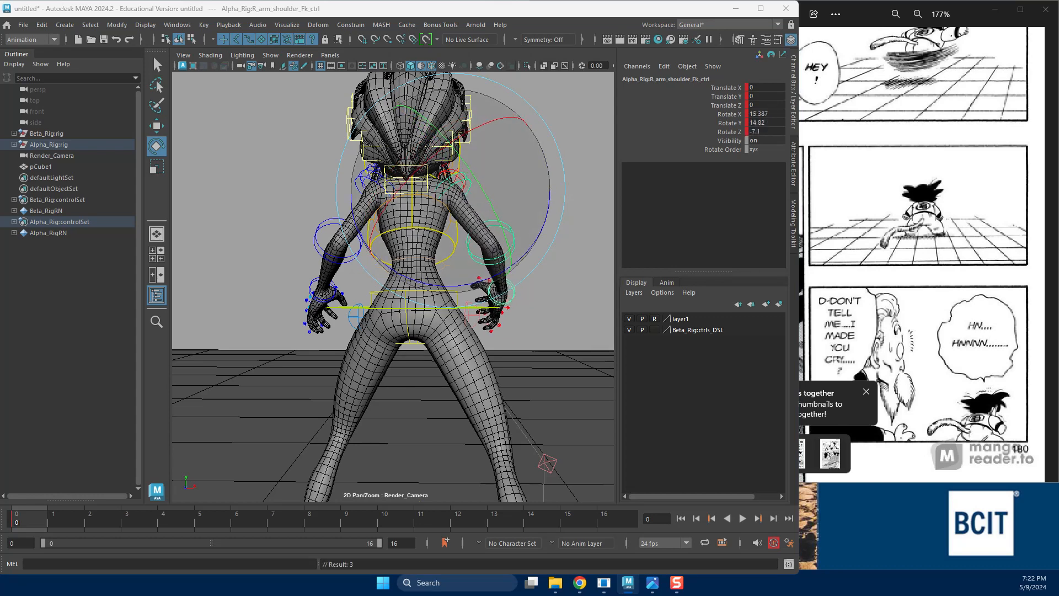
Rotate the Alpha rig's left FK shoulder outward and bend the left elbow so the forearm turns inward.
key("w")
left_click(361, 182)
key("e")
mouse_move(337, 232)
left_mouse_down()
mouse_move(320, 219)
mouse_move(323, 228)
left_mouse_up()
key("w")
left_click(313, 213)
key("e")
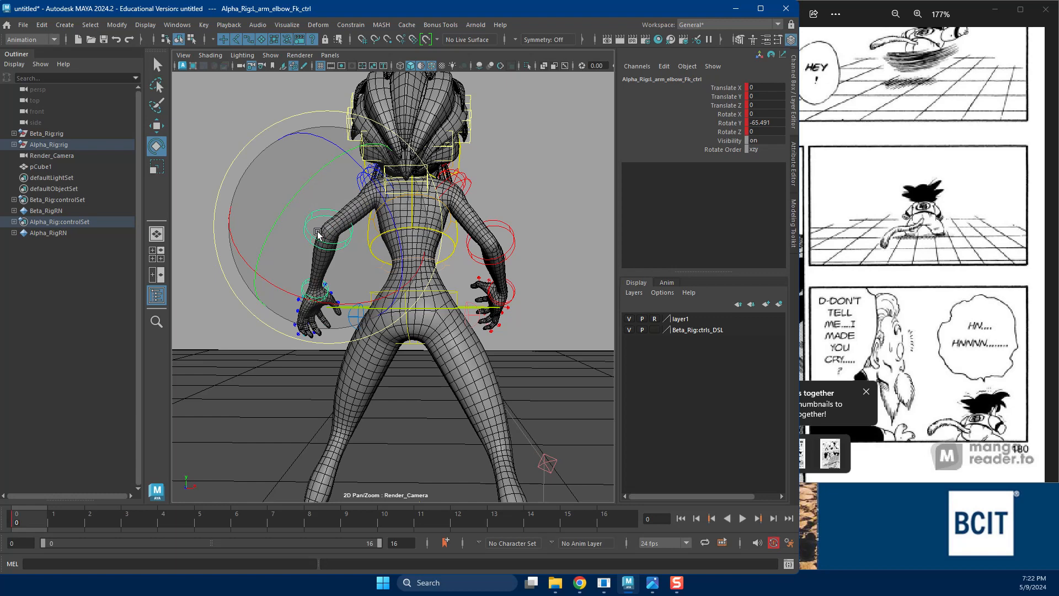
left_click_drag(298, 194, 277, 218)
Rotate the Alpha rig's right FK shoulder farther outward and adjust the right elbow to match the left arm.
key("w")
left_click(466, 188)
key("e")
left_click_drag(479, 204, 545, 253)
key("w")
left_click(506, 231)
key("e")
Rotate the Alpha rig's right hand, and the left hand to about -10.9, 1.4 and -1.6 in X, Y and Z.
key("w")
left_click(516, 279)
key("e")
left_click_drag(526, 317, 551, 344)
key("w")
left_click(337, 286)
key("e")
left_click_drag(382, 316, 380, 268)
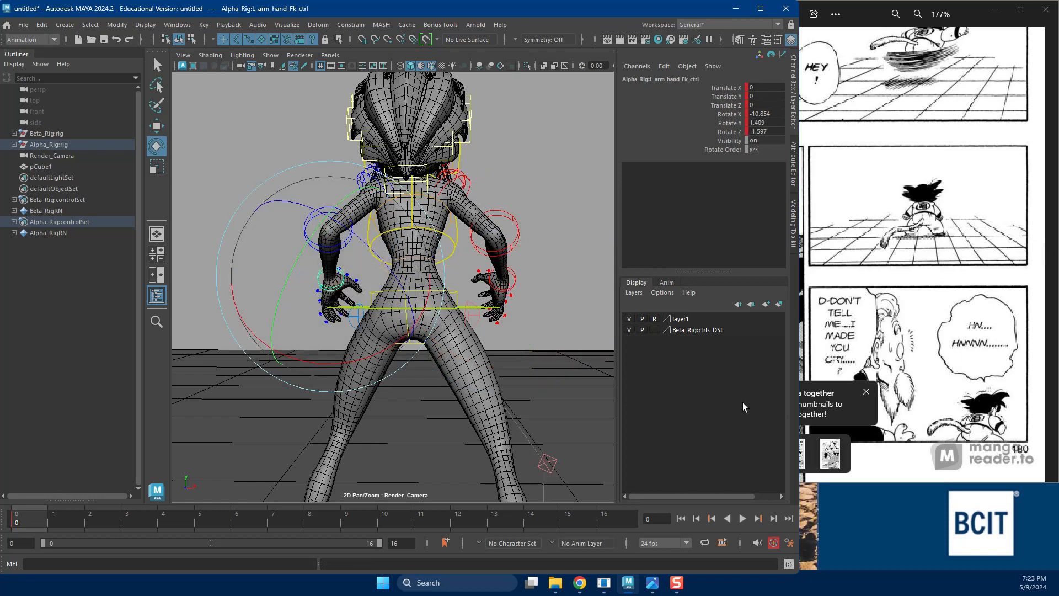
Lower the Alpha rig's main pelvis control to about -18.4 in Translate Y to deepen the crouch.
key("backslash")
key("w")
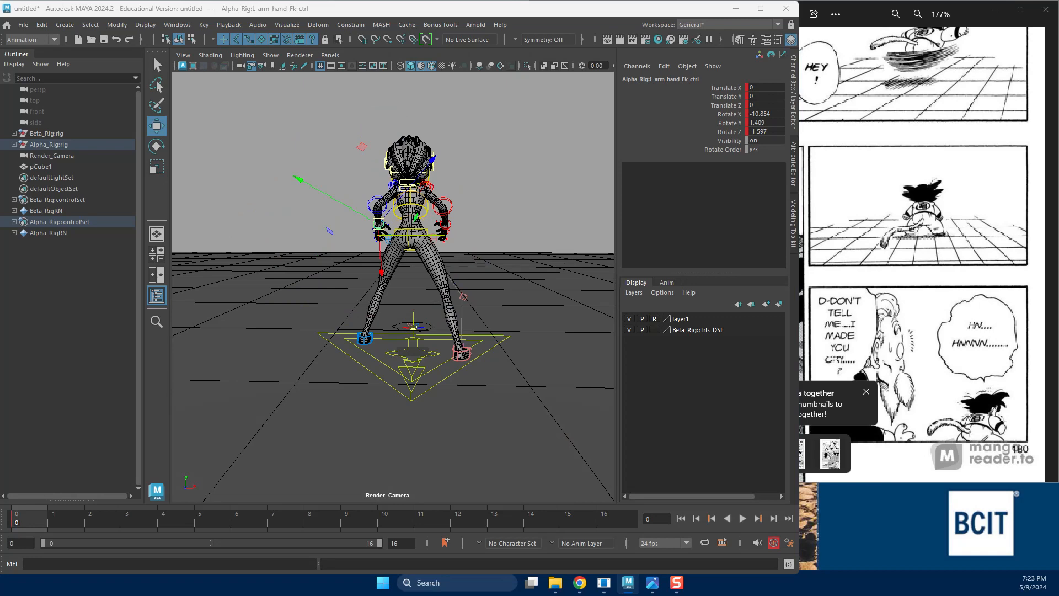
left_click(398, 236)
left_click_drag(411, 127, 411, 135)
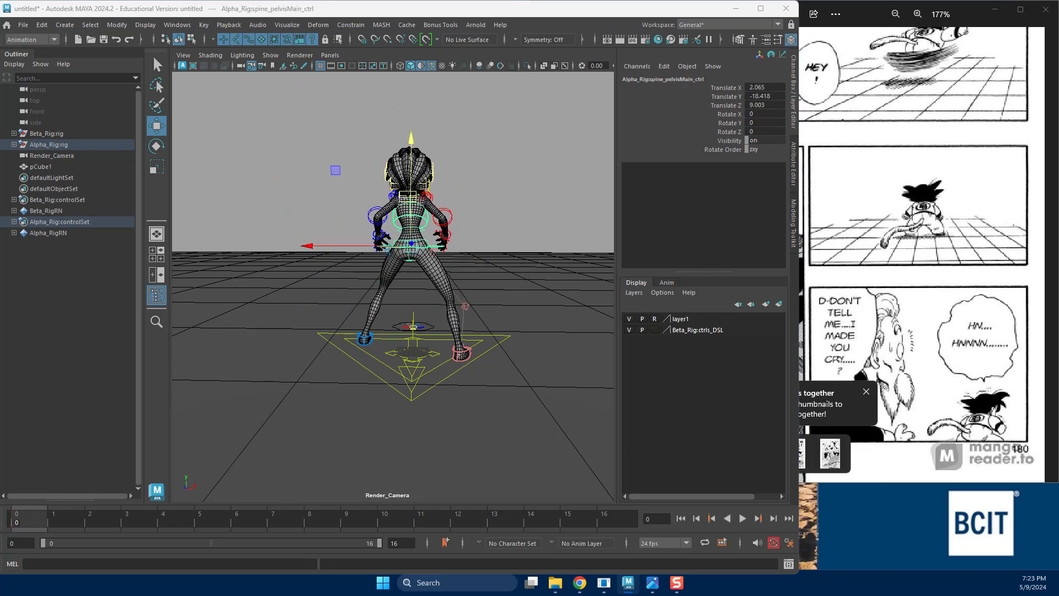
Move the Alpha rig's right foot IK control slightly outward and farther from the camera, and key it.
left_click(461, 353)
left_click_drag(474, 329, 477, 322)
key("s")
Rotate the Alpha rig's left foot IK control to about 3 in Rotate Y and key it.
left_click(364, 338)
key("e")
left_click_drag(338, 323, 345, 323)
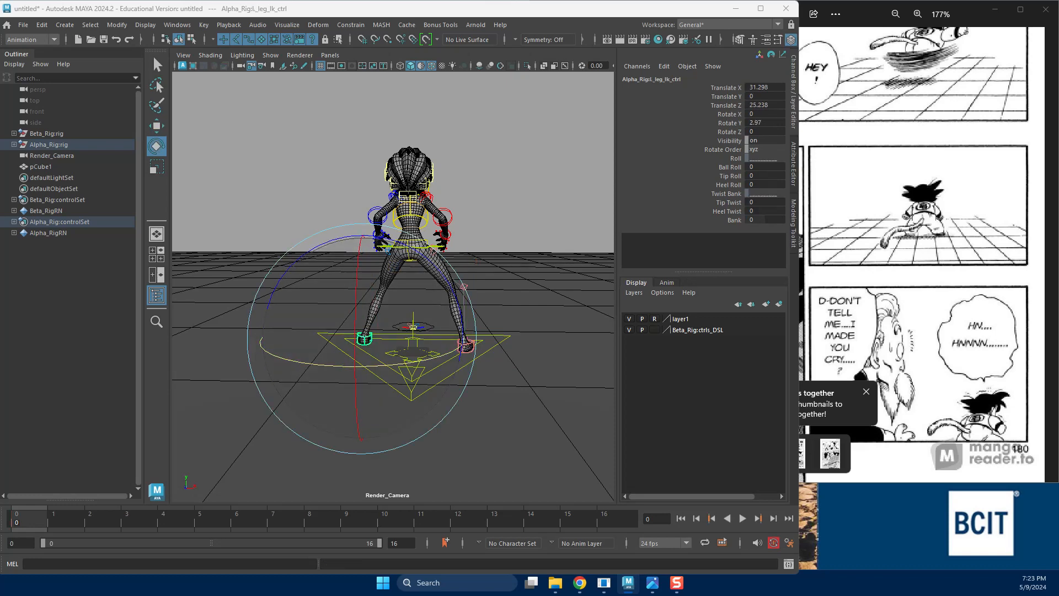
key("s")
key("backslash")
key("backslash")
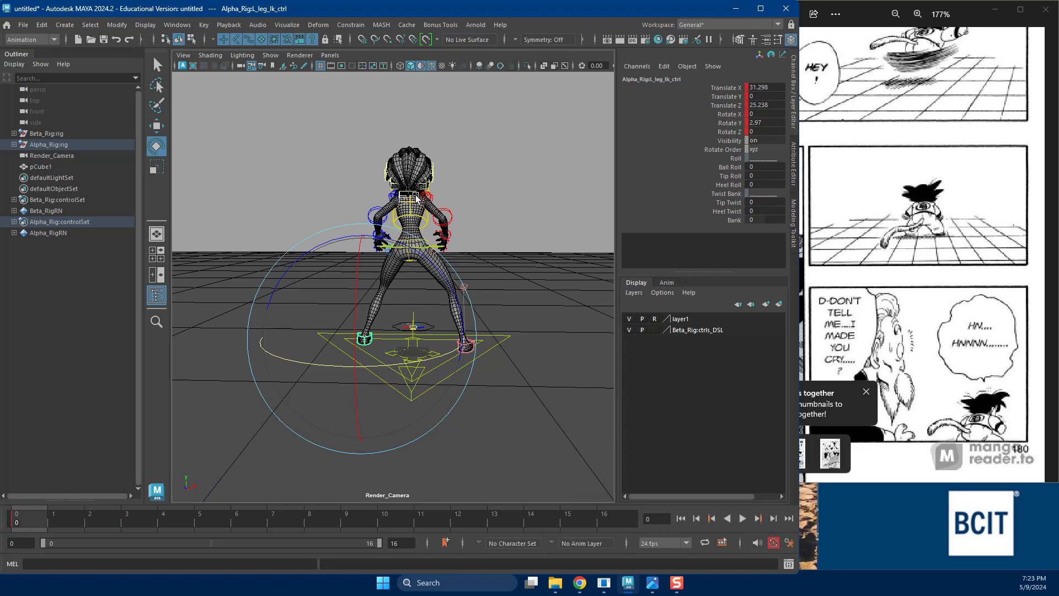
Turn on the resolution gate and the film gate display for Render_Camera.
left_click(278, 85)
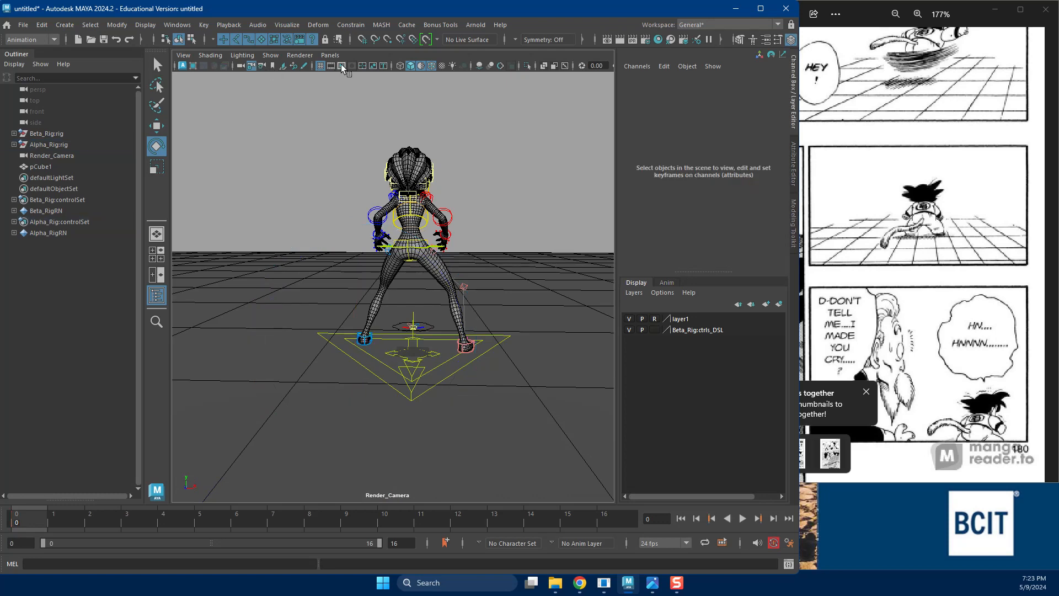
left_click(342, 66)
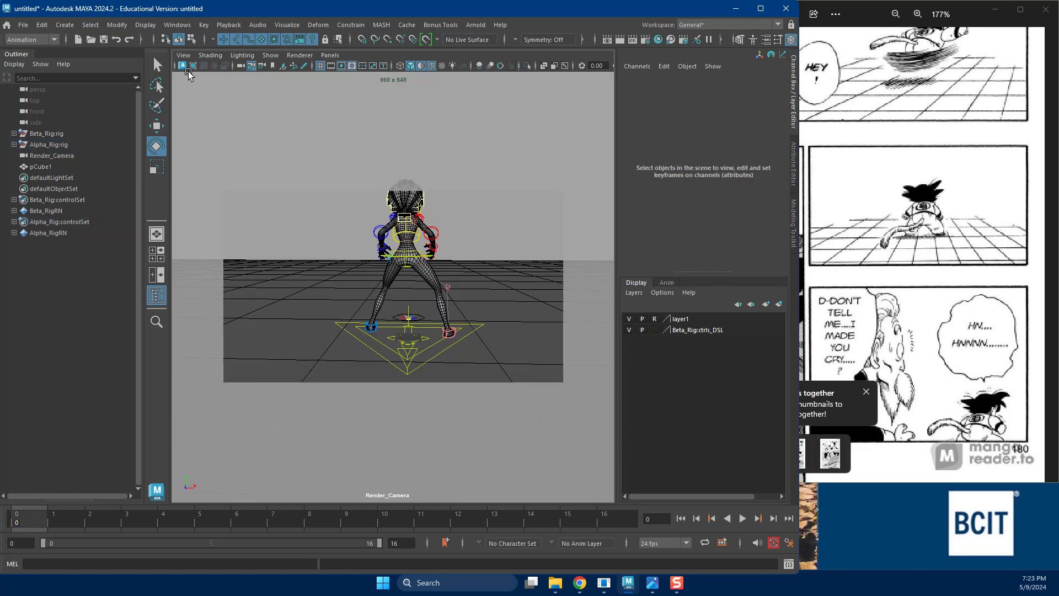
left_click(240, 68)
key("ctrl+a")
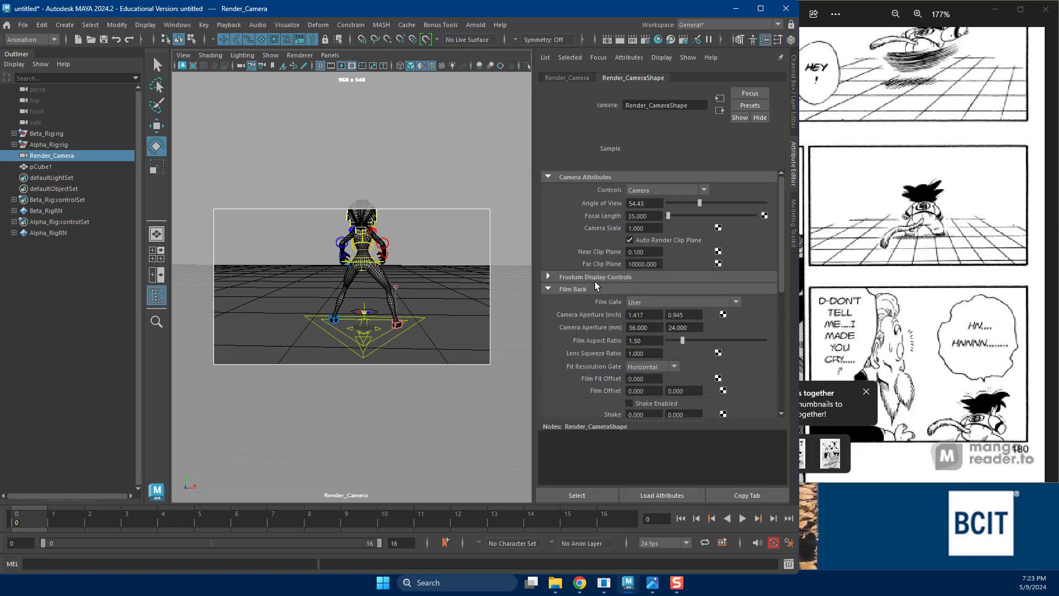
scroll(680, 332, "down", 5)
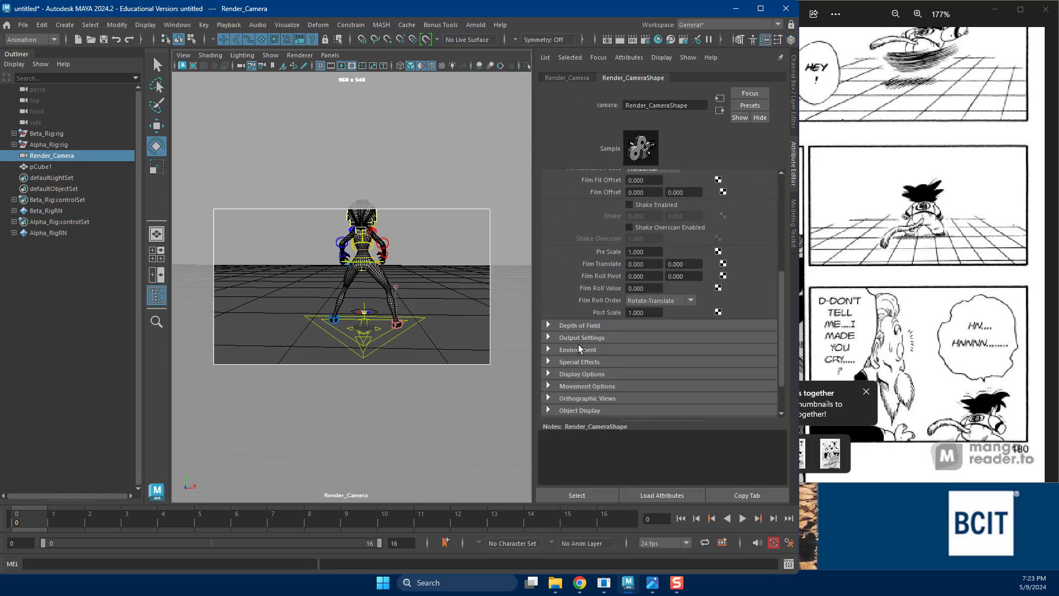
left_click(591, 374)
scroll(670, 359, "down", 5)
left_click(672, 253)
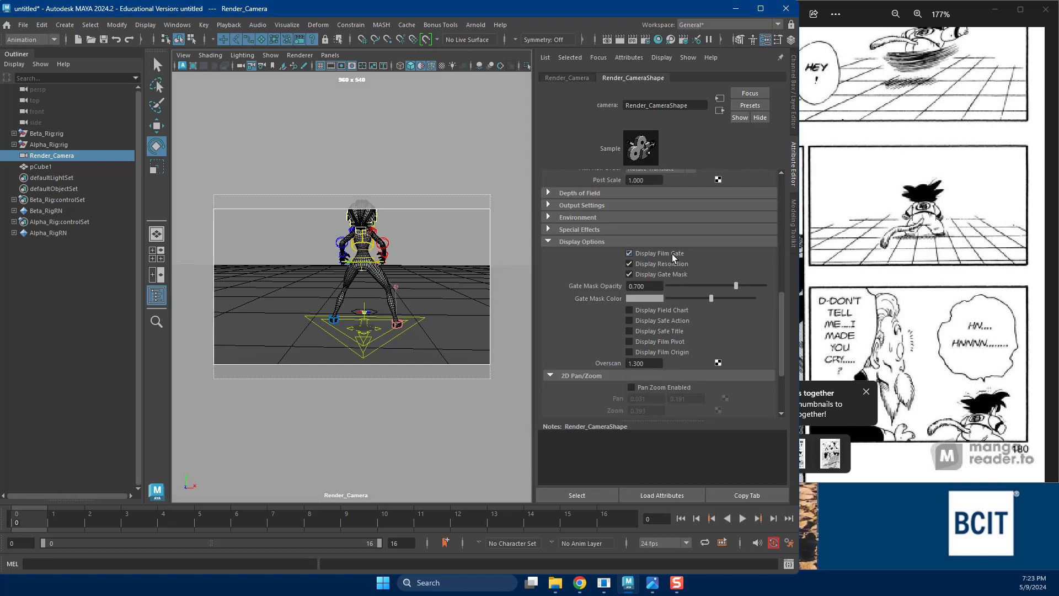
Set Render_Camera's gate mask to black with 1.0 opacity and its overscan to 1.
mouse_move(679, 302)
left_mouse_down()
mouse_move(729, 301)
mouse_move(668, 299)
left_mouse_up()
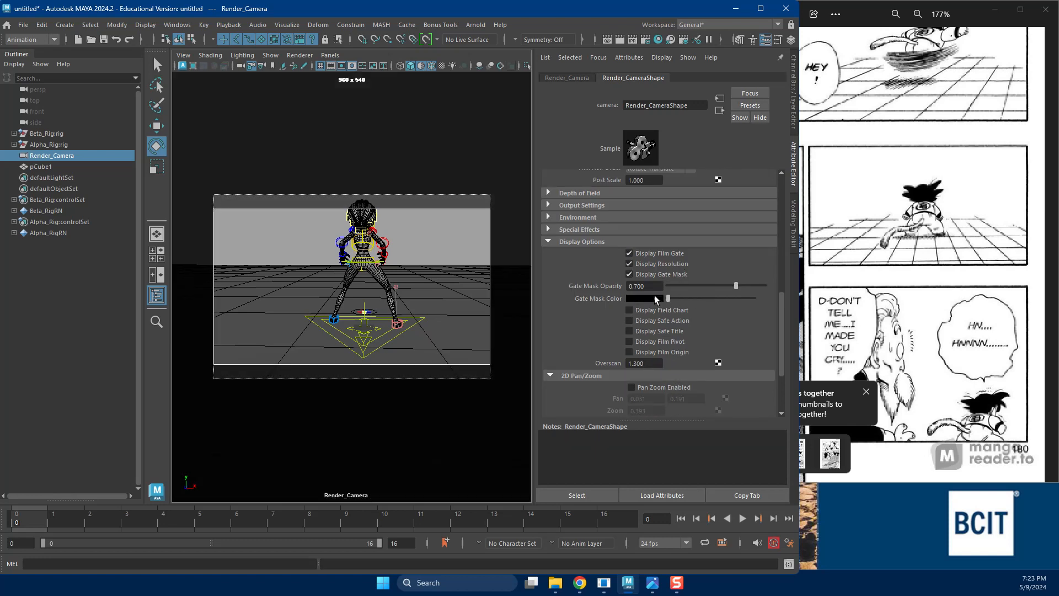
left_click_drag(742, 283, 770, 316)
double_click(636, 363)
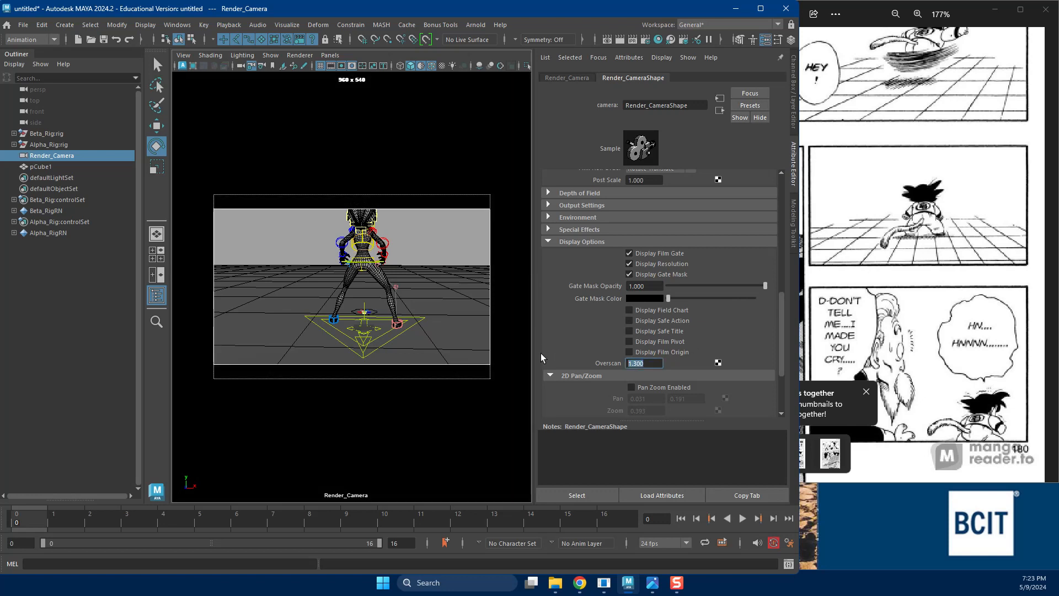
type("1")
key("Return")
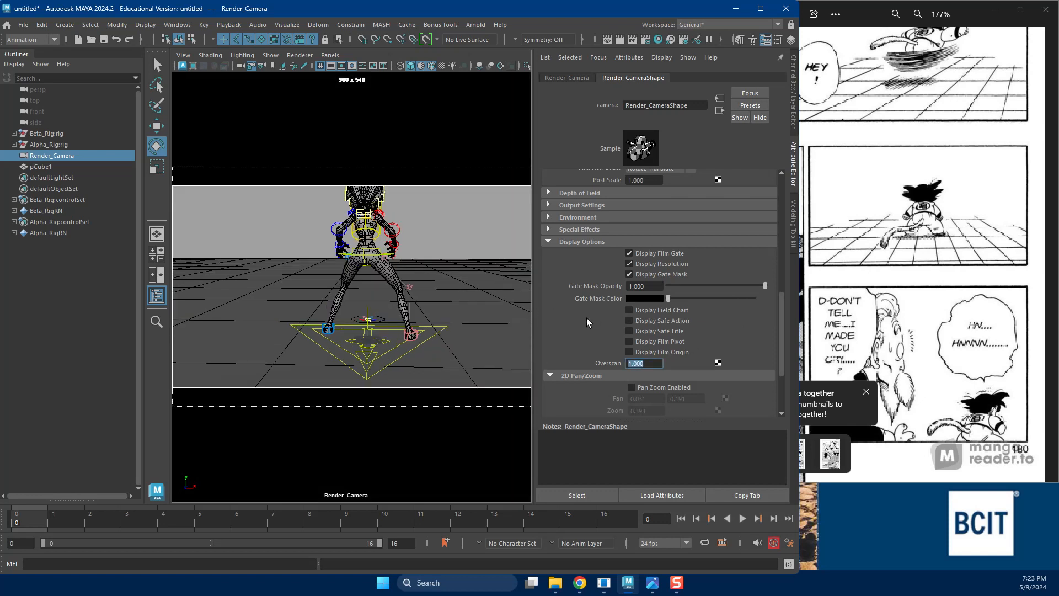
key("ctrl+a")
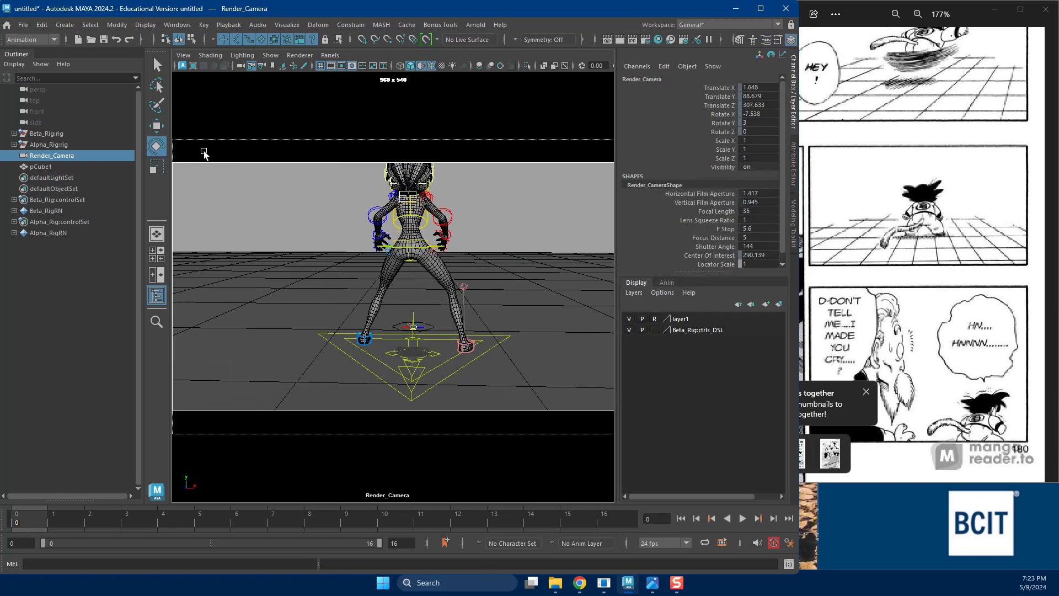
Unlock Render_Camera and dolly it back to about 6.2, 100.2 and 394.7 in Translate X, Y and Z.
left_click(252, 66)
scroll(424, 253, "down", 1)
scroll(424, 253, "down", 4)
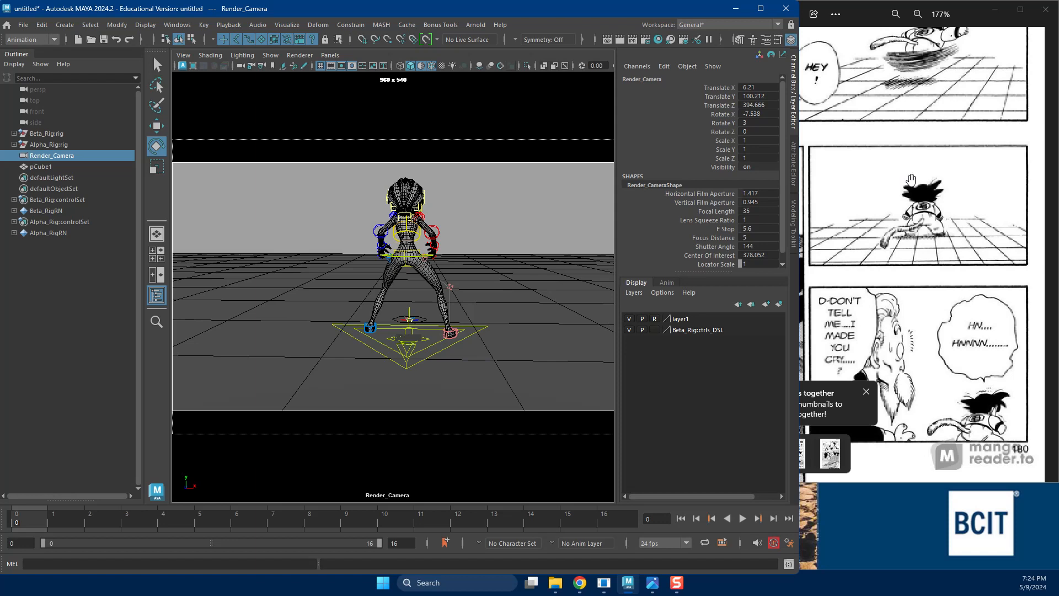
Hide the rig control curves in the camera view and display the field chart.
key("alt+1")
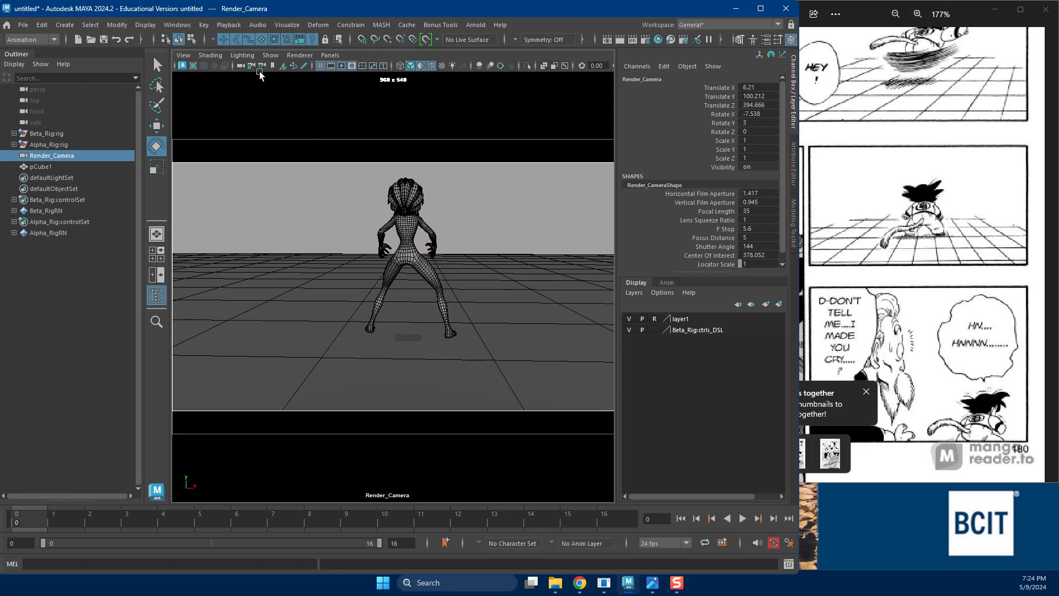
left_click(362, 65)
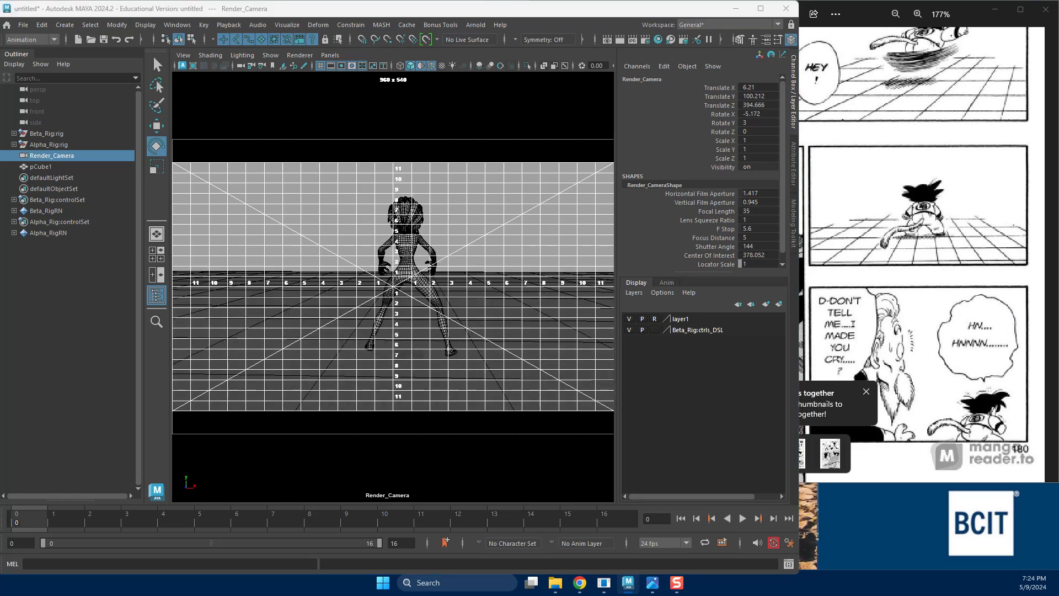
Center the character by moving Render_Camera to about 21.5, 115.2 and 433.9 in X, Y and Z, tilted to about -5.5 in Rotate X.
key("w")
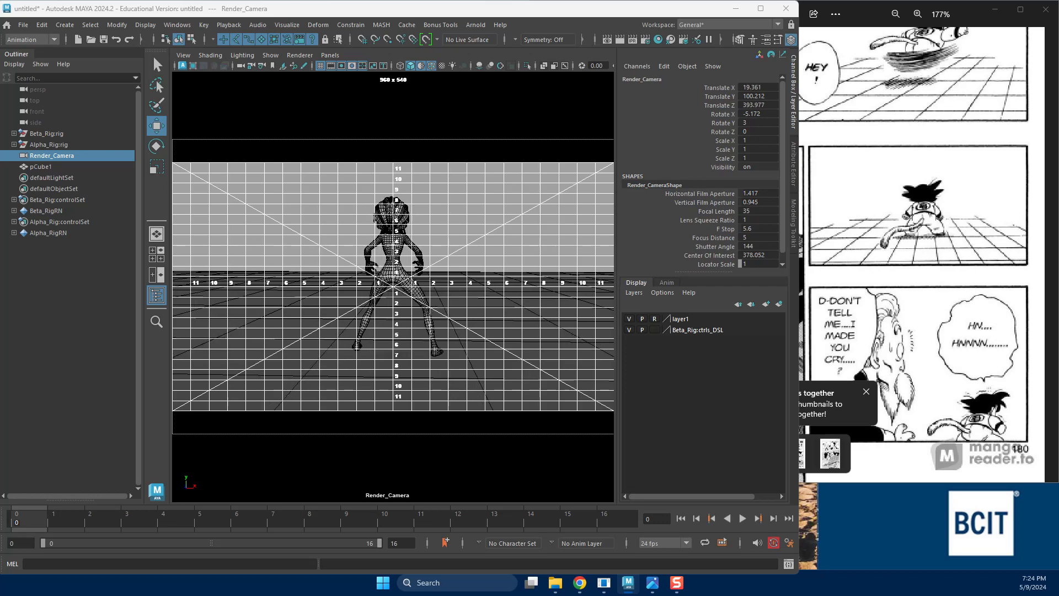
key("alt+Up")
key("alt+Up")
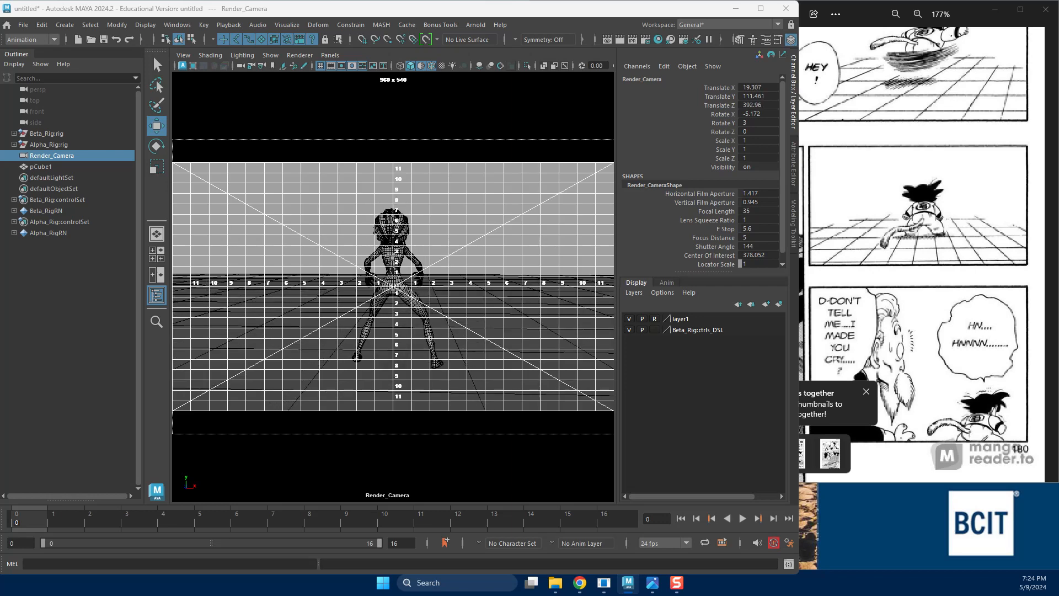
scroll(392, 286, "down", 4)
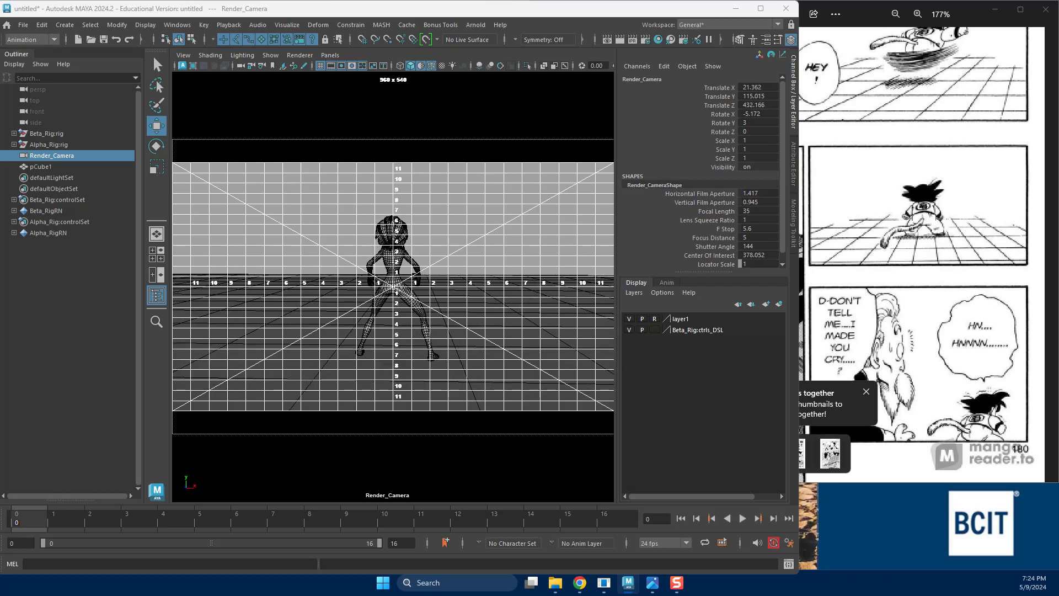
key("e")
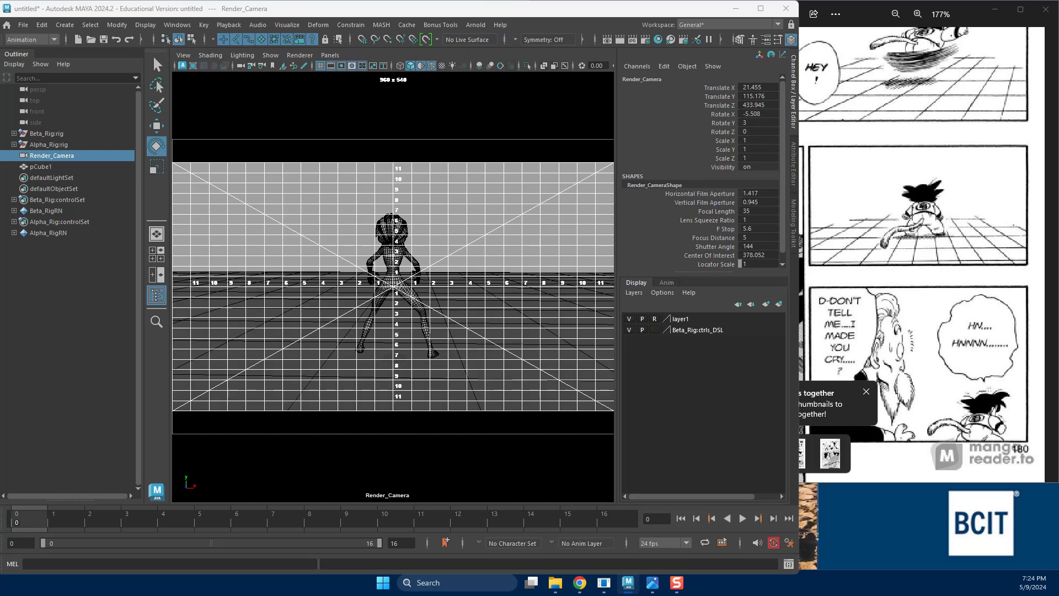
left_click(544, 289)
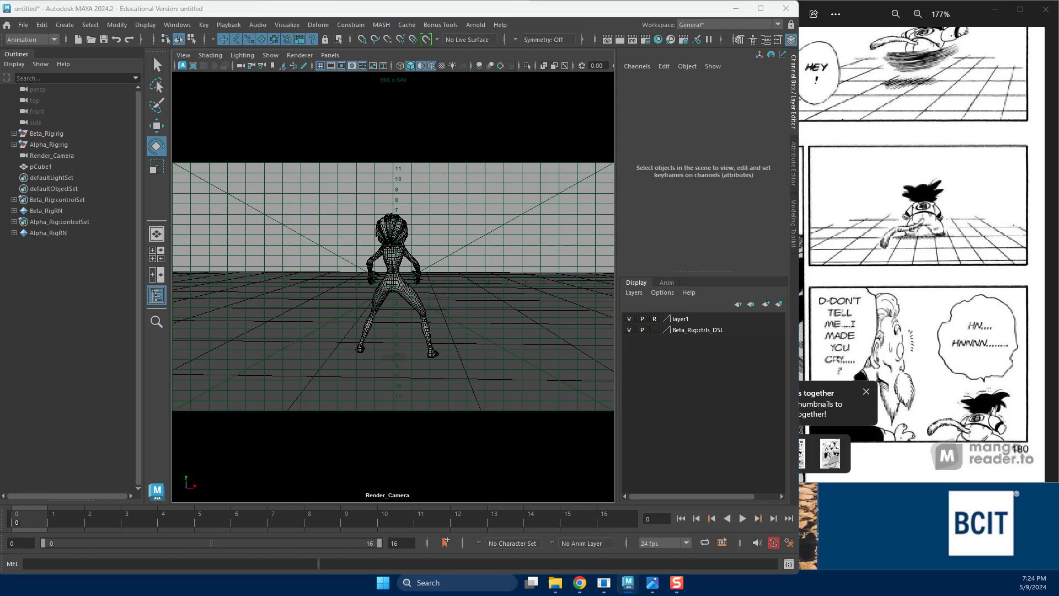
key("ctrl+z")
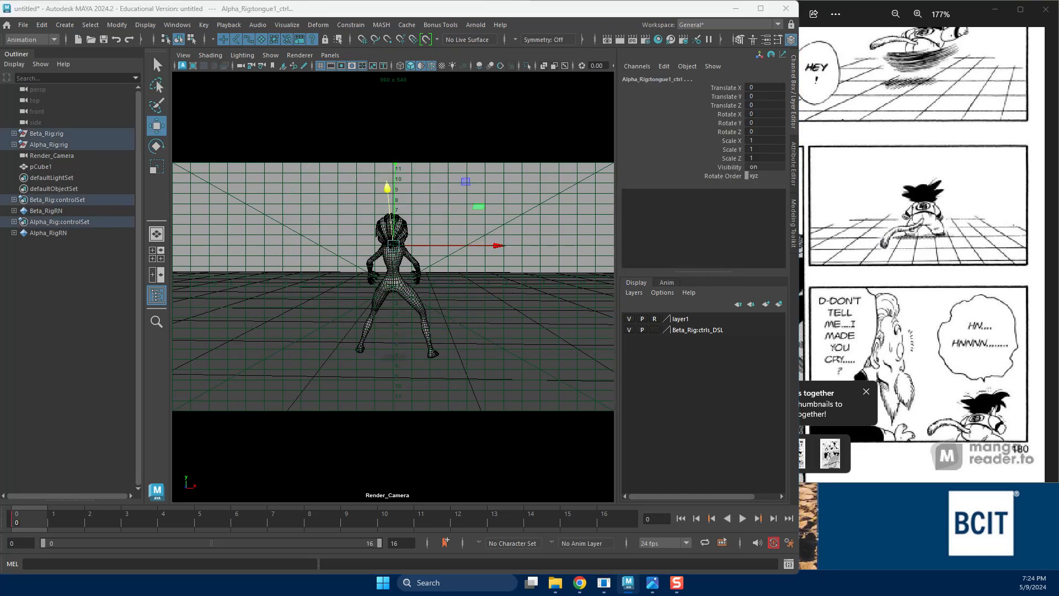
Key the selected rig controls and Render_Camera at frame 0.
key("ctrl+z")
key("s")
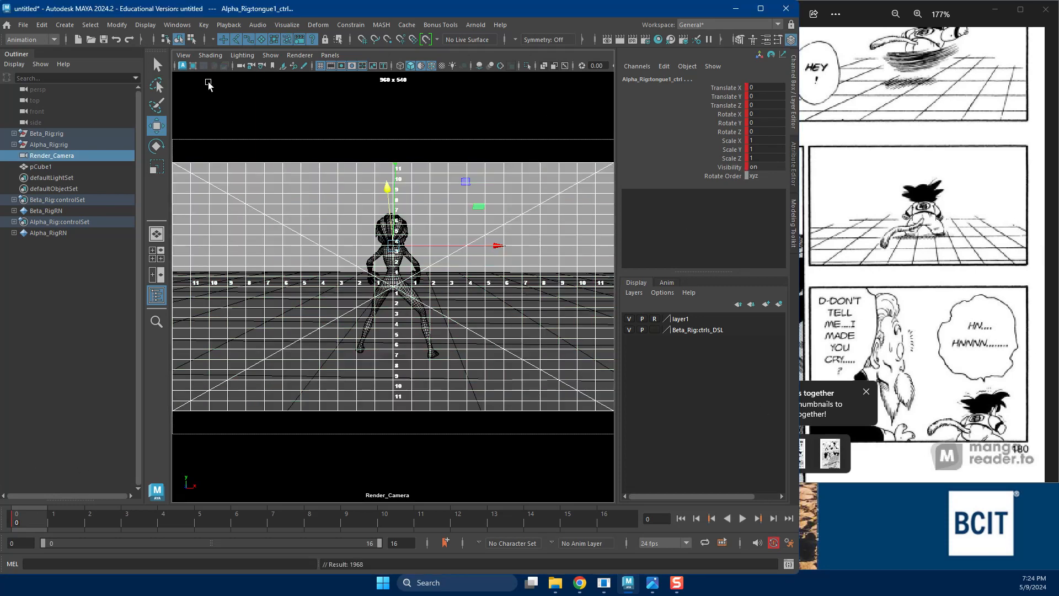
left_click(240, 66)
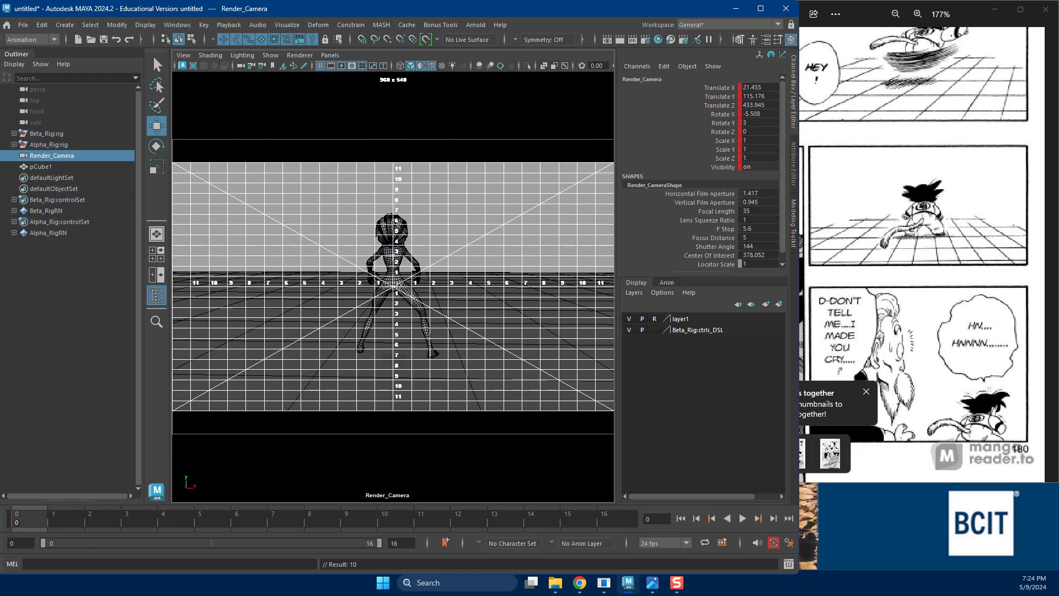
key("s")
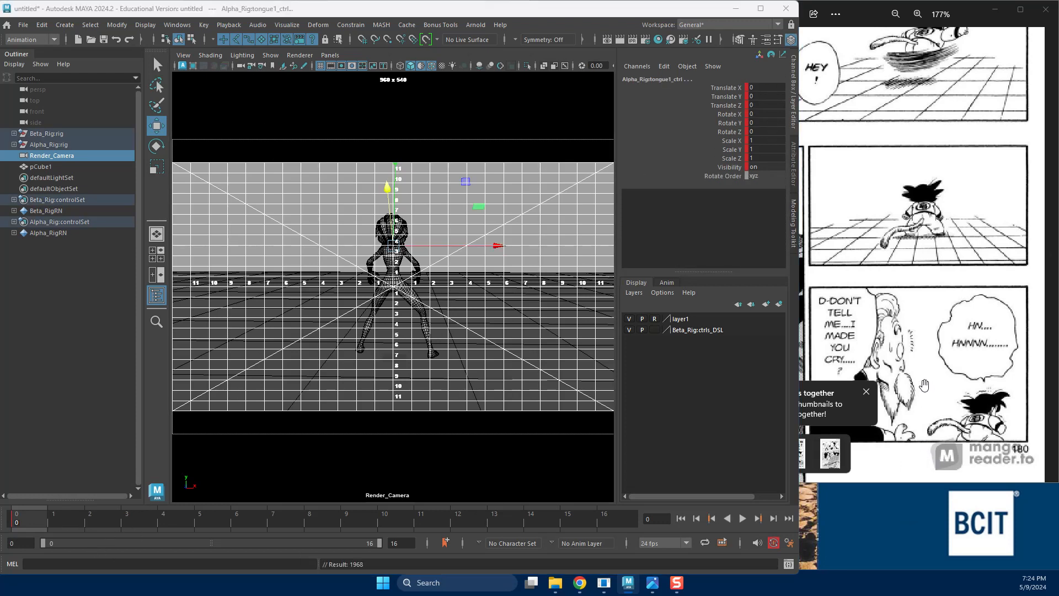
Move to frame 1, consult the manga page for the next panel and key the rig controls there.
left_click(66, 517)
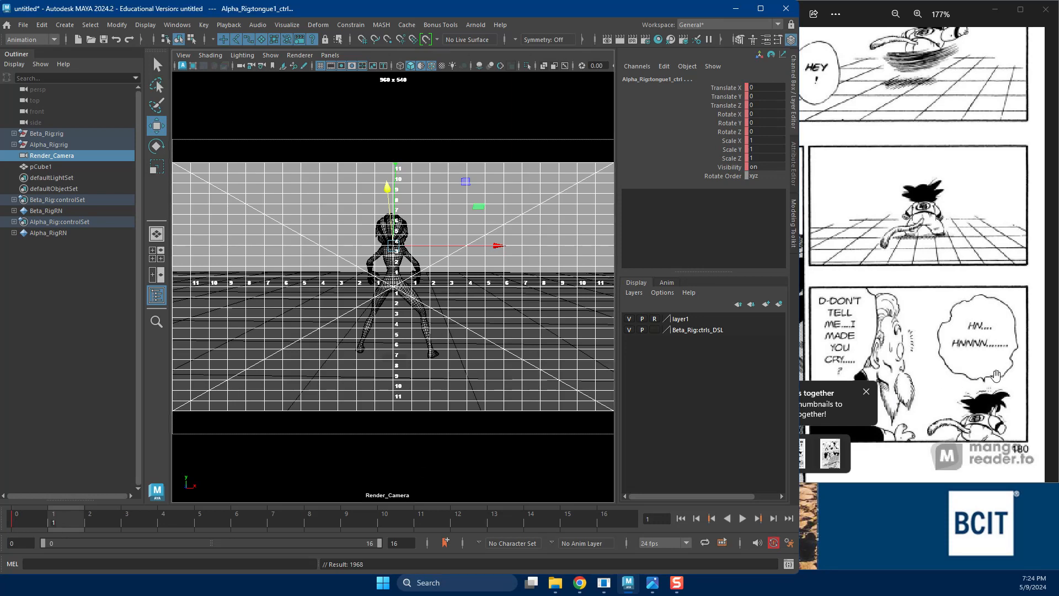
left_click(969, 374)
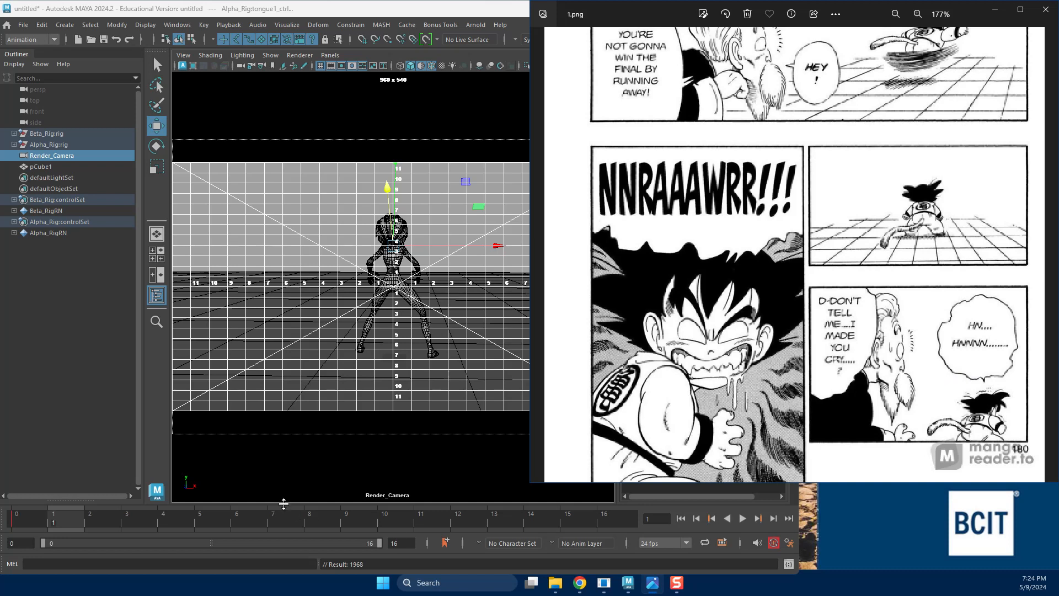
key("alt+Tab")
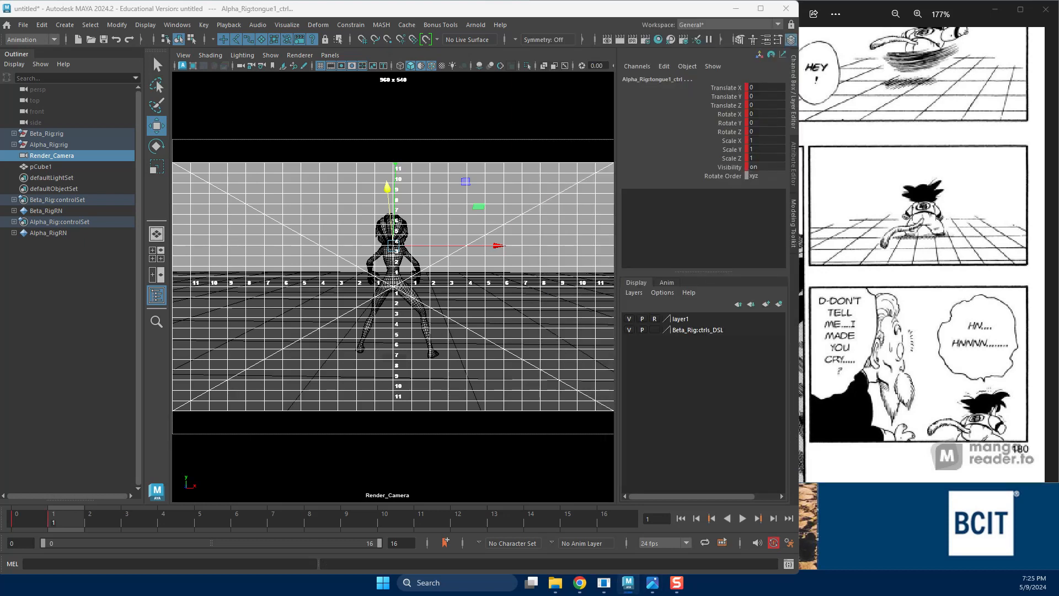
Lower the Beta rig's main pelvis control to about -8.4 in Translate Y.
key("ctrl+z")
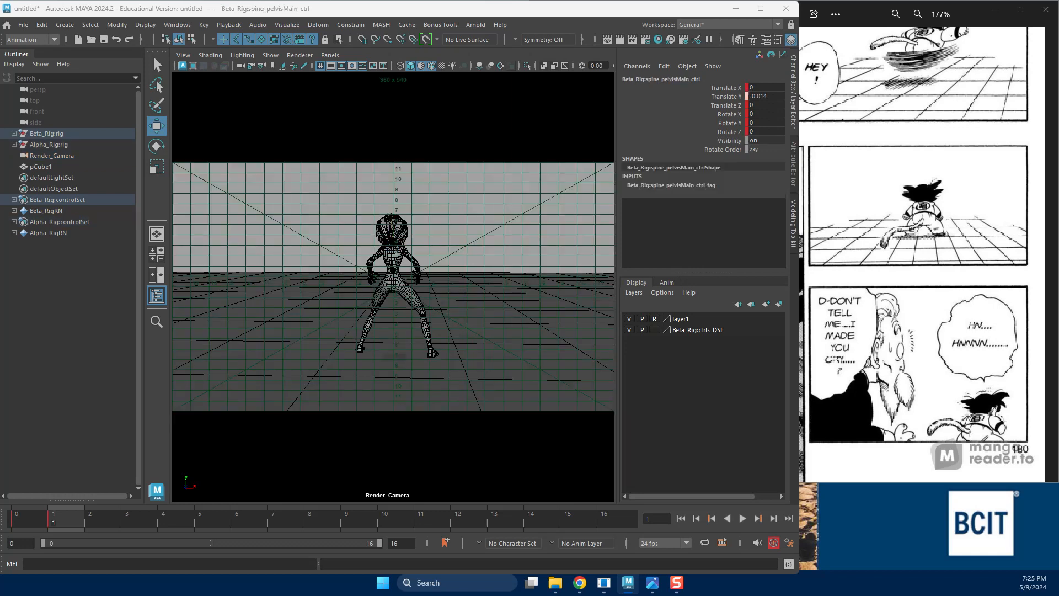
left_click_drag(496, 202, 302, 102)
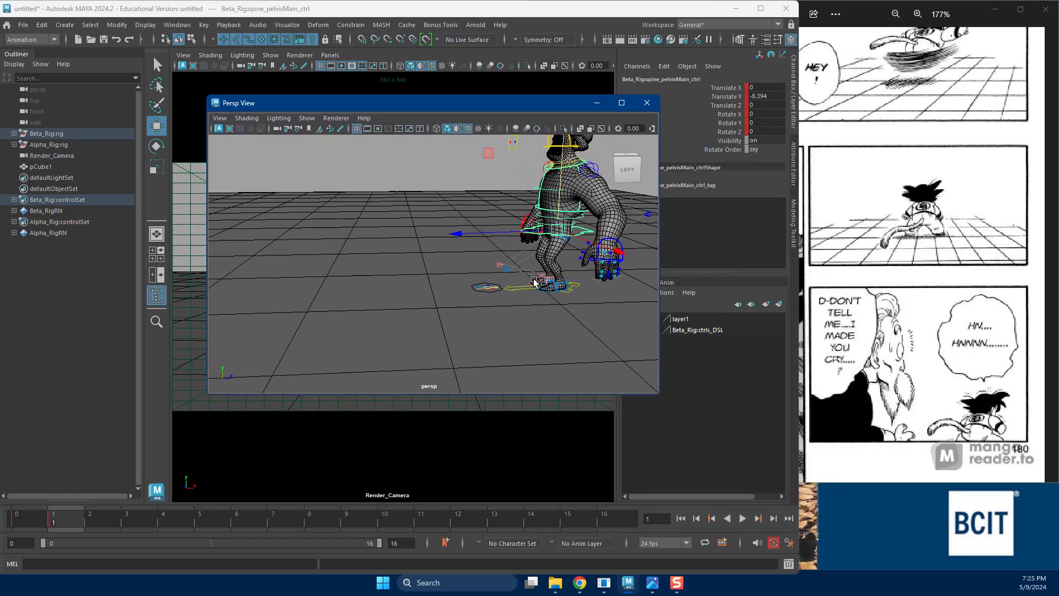
left_click_drag(592, 291, 557, 307, "alt")
middle_click_drag(557, 307, 358, 271, "alt")
key("alt+Tab")
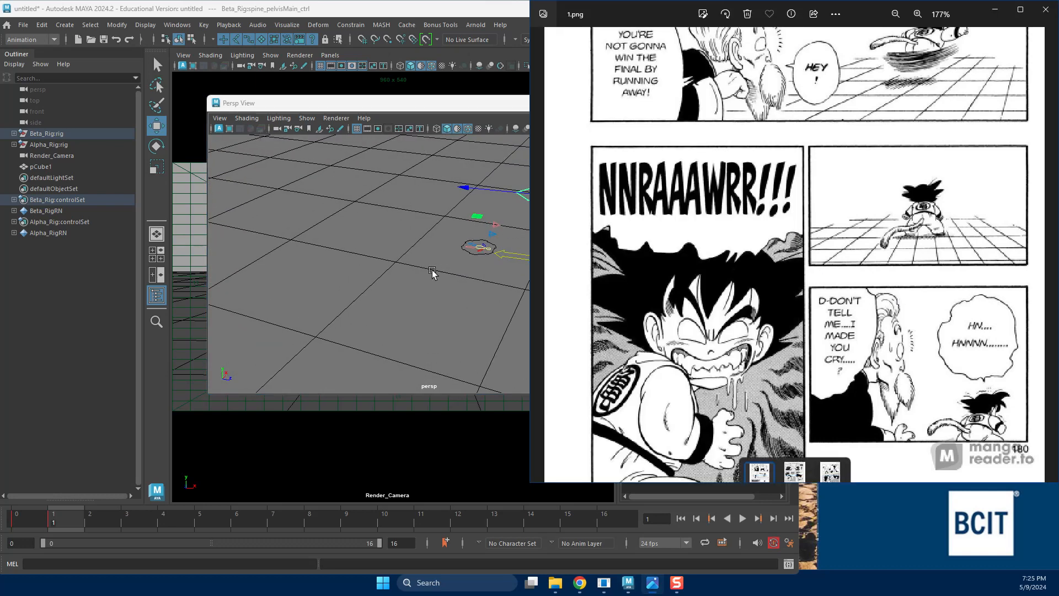
Step the Beta rig's right foot forward by moving its leg IK control to about 26.1 in Translate Z.
left_click(432, 272)
left_click_drag(432, 272, 374, 316, "alt")
right_click_drag(374, 316, 493, 300, "alt")
left_click_drag(494, 301, 382, 282, "alt")
left_click(362, 282)
middle_click_drag(364, 281, 448, 287, "alt")
left_click_drag(397, 284, 605, 285)
left_click(402, 270)
left_click(812, 345)
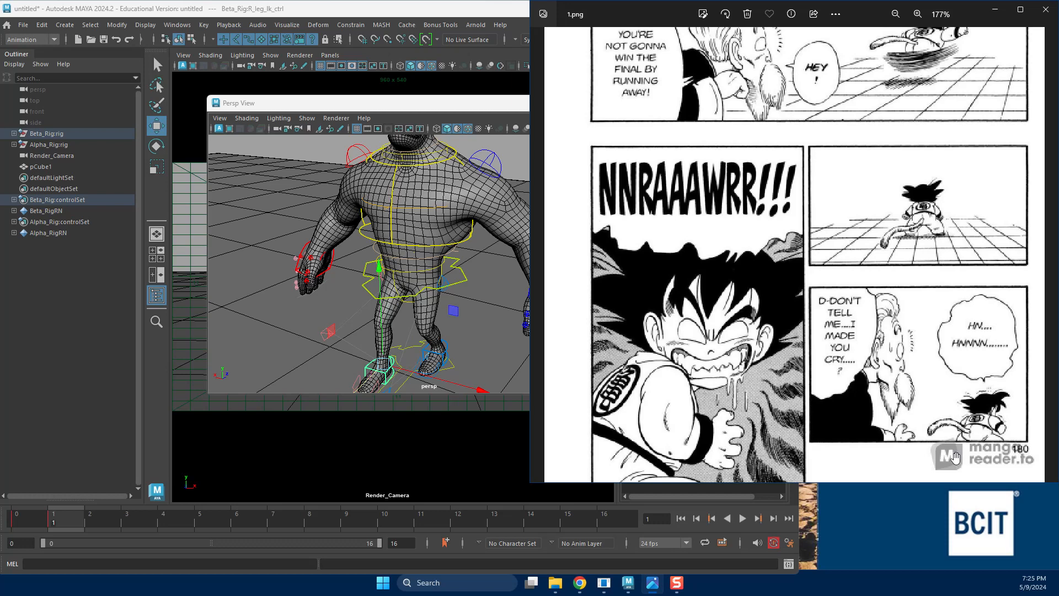
left_click_drag(396, 295, 447, 318, "alt")
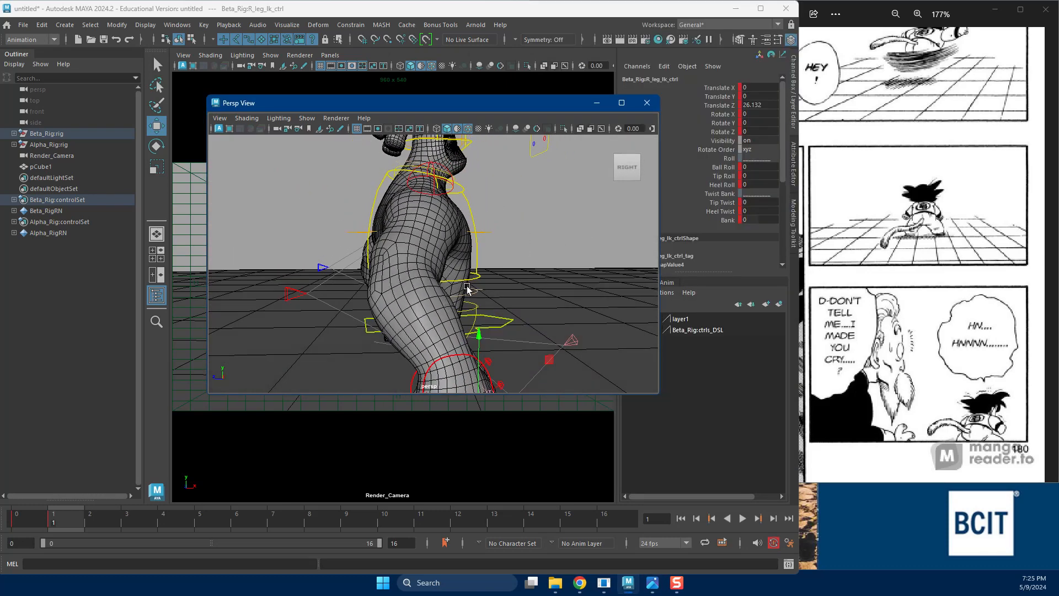
Twist the Beta rig's chest rotation control to about -19.1 in Rotate Y.
left_click(476, 229)
key("e")
left_click_drag(476, 231, 470, 359)
scroll(449, 243, "down", 3)
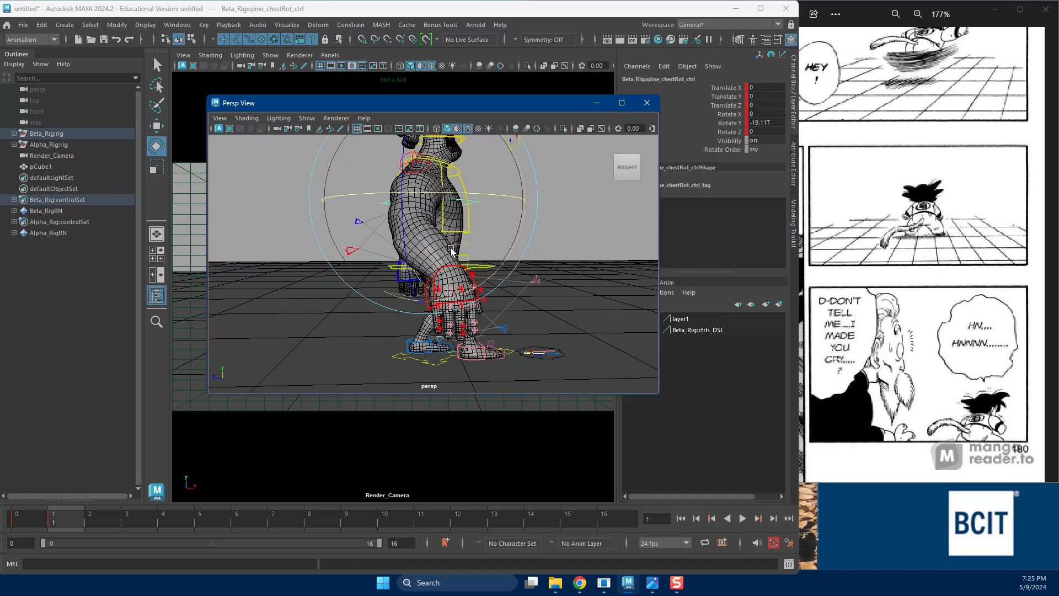
Set the Beta rig's right arm IK FK Switch to 1 and adjust its fk_followRot attribute.
key("w")
left_click(520, 374)
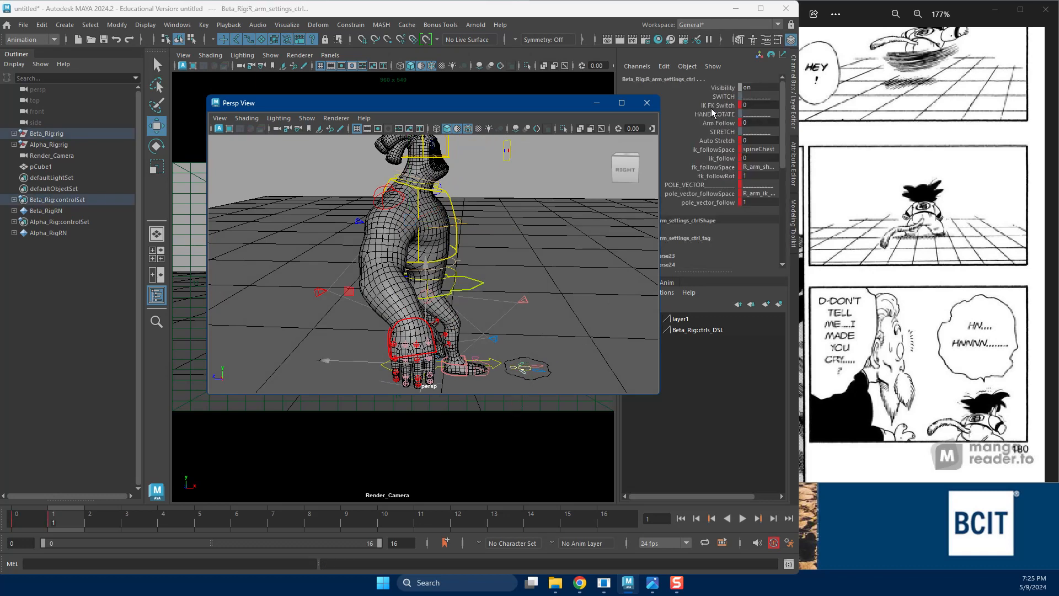
left_click(717, 105)
middle_click_drag(568, 182, 591, 316)
left_click(718, 204)
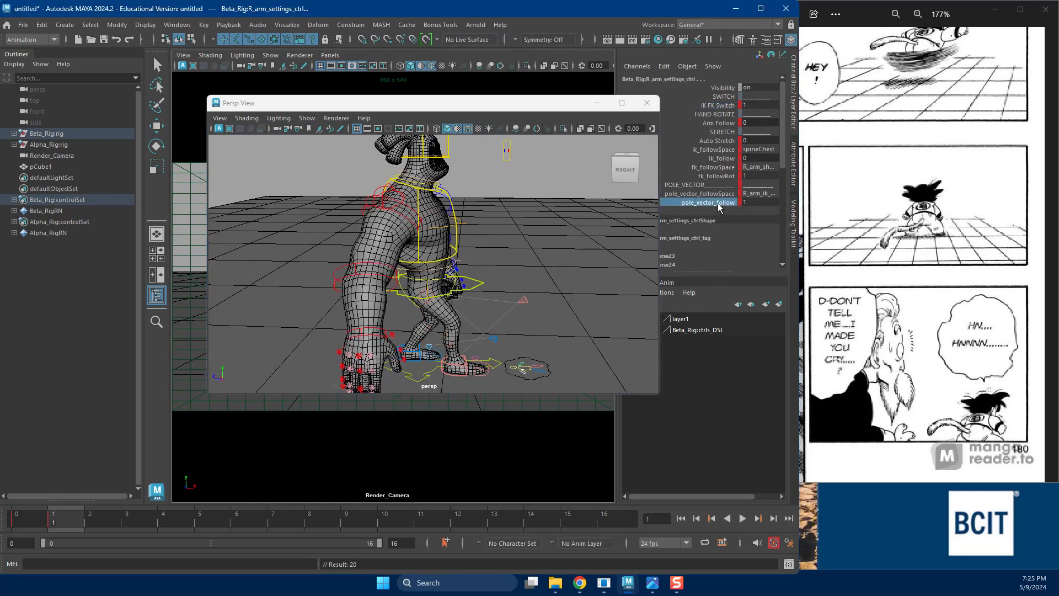
left_click(707, 177)
middle_click_drag(458, 263, 316, 277)
left_click_drag(425, 296, 456, 232, "alt")
key("w")
Rotate the Beta rig's chest rotation control to about 10.1 in Rotate X and -26.9 in Rotate Y.
left_click(454, 293)
left_click(392, 219)
key("e")
key("w")
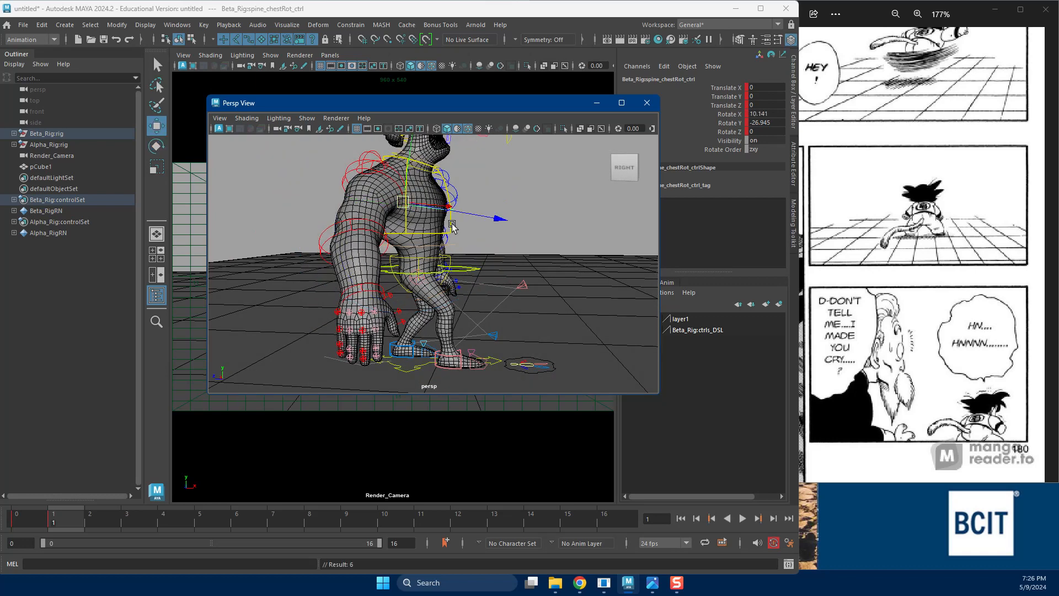
Push the Beta rig's chest control forward to about 8.6 in Translate Z and rotate it.
left_click(452, 226)
left_click_drag(509, 204, 517, 204)
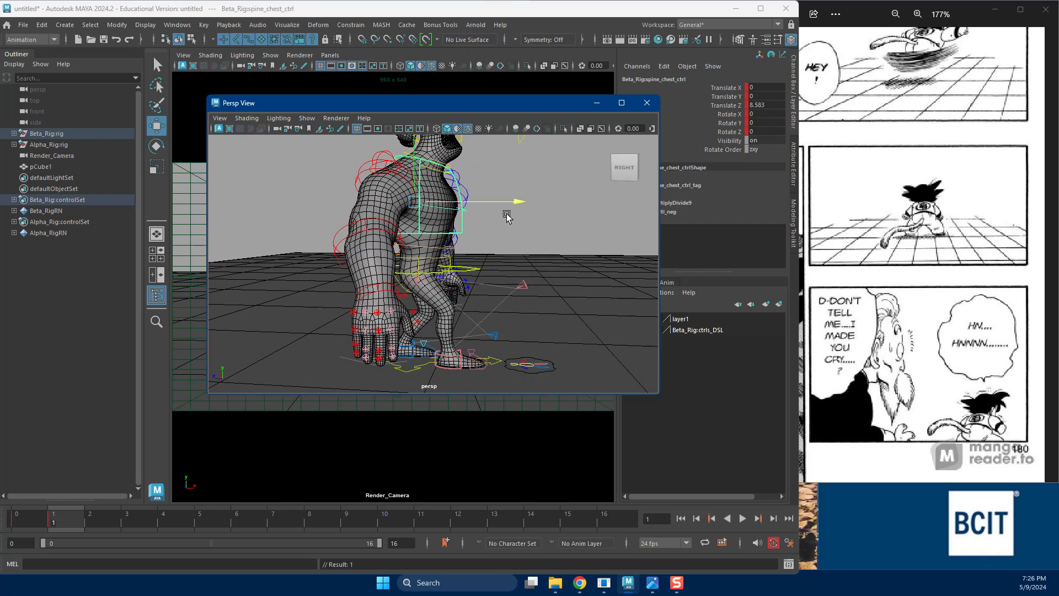
key("e")
left_click_drag(490, 240, 480, 258)
left_click_drag(579, 161, 488, 178, "alt")
Start posing the Beta rig's right arm by rotating its FK controls.
key("w")
left_click(352, 349)
left_click_drag(352, 349, 384, 363, "alt")
left_click_drag(409, 330, 388, 330)
left_click_drag(321, 371, 292, 288)
key("e")
key("w")
left_click(313, 299)
left_click_drag(396, 341, 438, 300, "alt")
Refine the bend of the Beta rig's right arm with its FK controls and key the pose.
left_click(387, 309)
key("e")
left_click_drag(458, 369, 338, 301)
key("w")
key("e")
key("w")
left_click(348, 317)
key("e")
left_click_drag(378, 333, 409, 304)
left_click_drag(409, 304, 503, 286, "alt")
scroll(466, 297, "up", 6)
key("s")
Curl the fingers of the Beta rig's right hand by rotating groups of their joint controls together.
key("w")
middle_click_drag(486, 334, 463, 283, "alt")
left_click_drag(488, 308, 489, 309)
key("e")
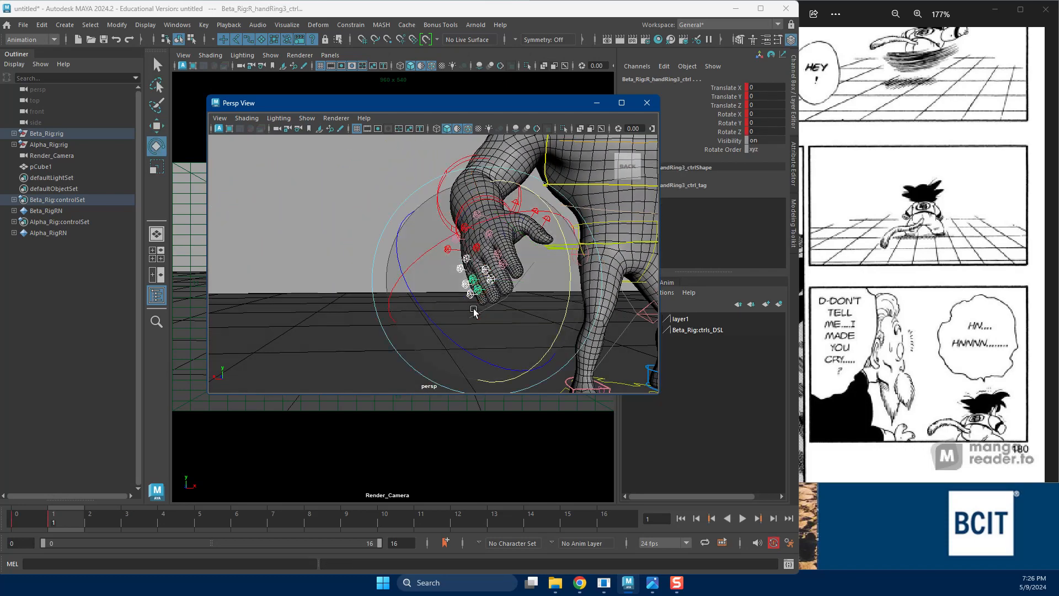
left_click_drag(464, 353, 499, 365)
key("w")
left_click(497, 260)
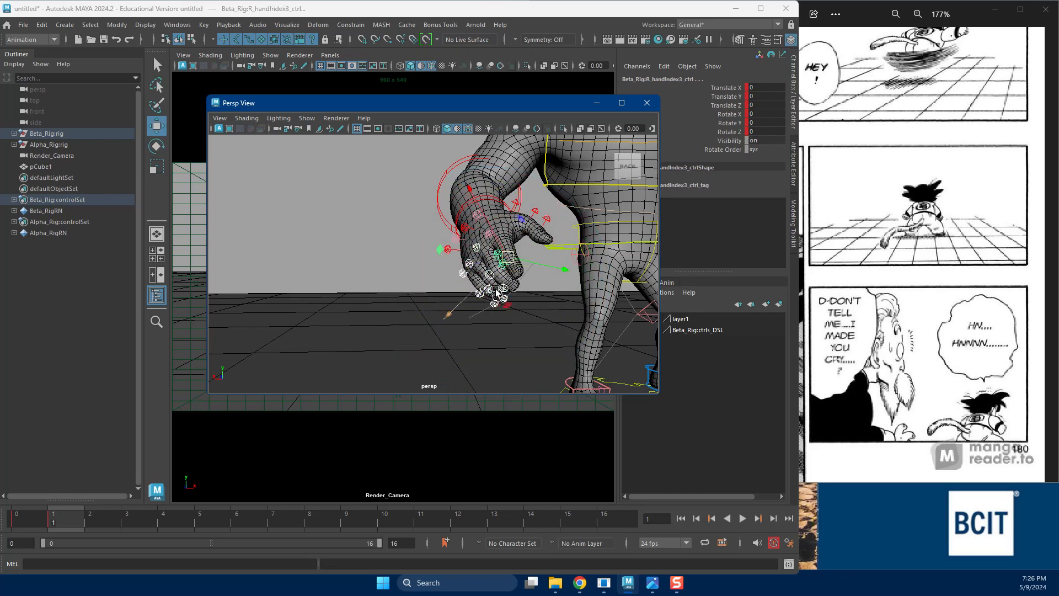
key("e")
left_click_drag(497, 292, 485, 246)
left_click_drag(496, 342, 455, 345, "alt")
Rotate the Beta rig's right hand FK control to about 4.1, -25.7 and 16.7 in X, Y and Z, and key it.
key("w")
left_click(419, 264)
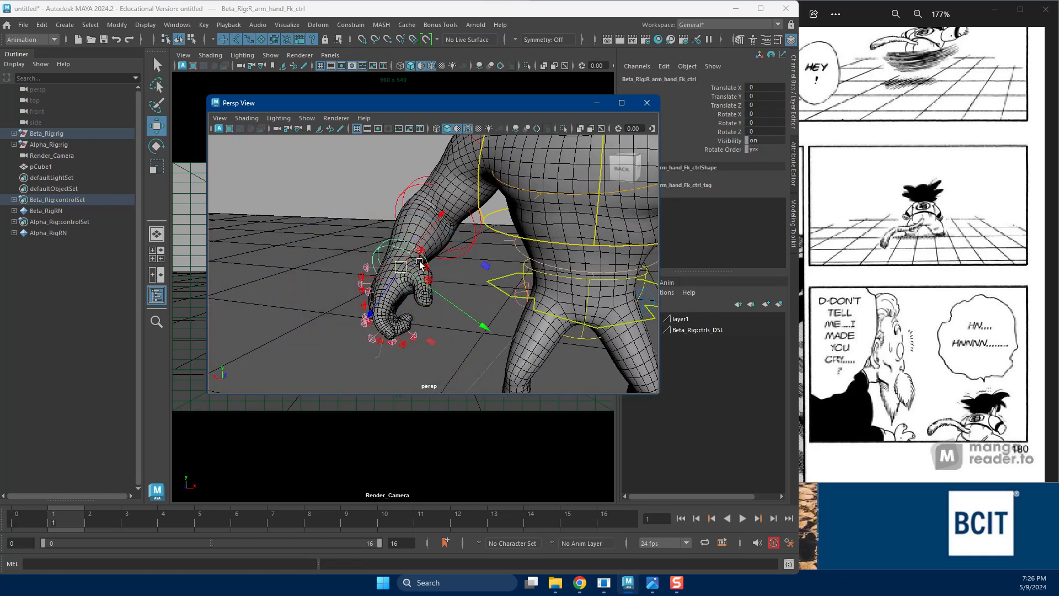
left_click(422, 252)
key("e")
left_click_drag(431, 287, 455, 275)
mouse_move(455, 275)
left_mouse_down("alt")
mouse_move(509, 285)
mouse_move(539, 261)
mouse_move(494, 258)
mouse_move(455, 294)
left_mouse_up("alt")
left_click(374, 287)
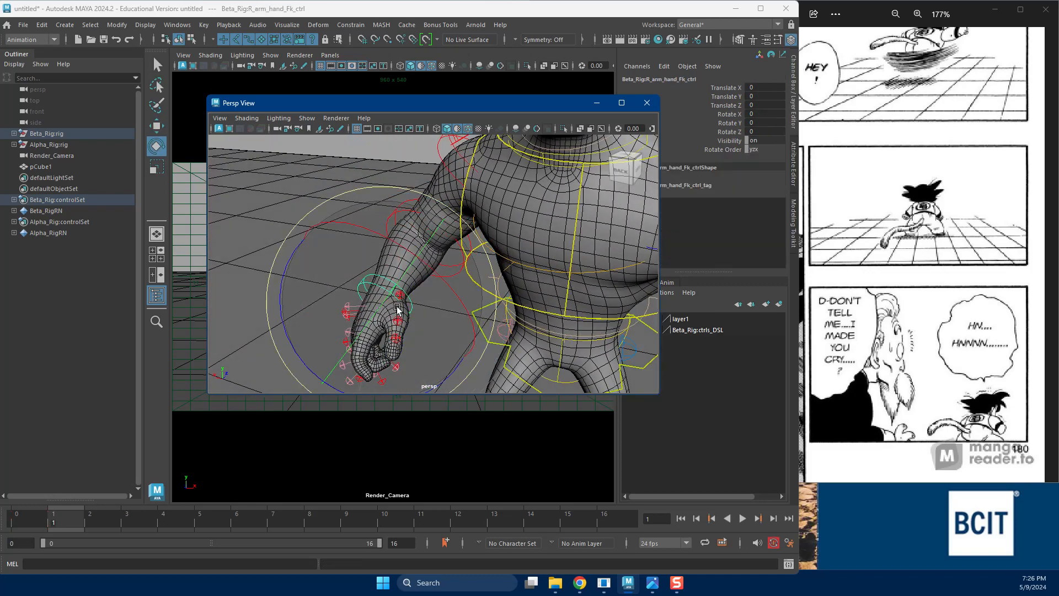
left_click_drag(300, 326, 552, 262)
key("s")
key("w")
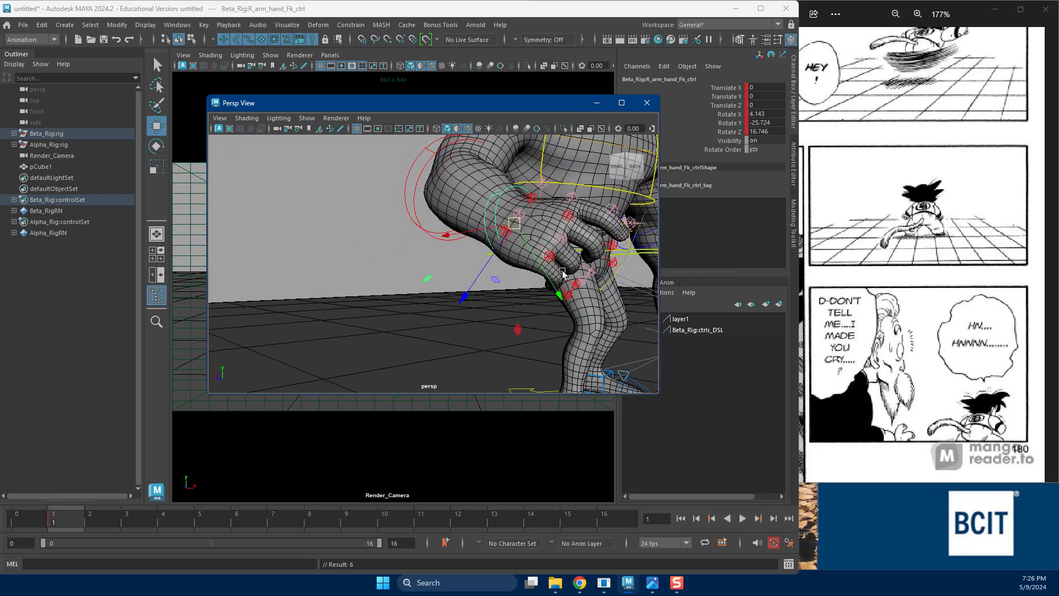
Select three finger joint controls on the Beta rig's right hand, rotate them together and key them.
left_click(553, 259)
left_click(575, 285, "shift")
left_click(568, 296, "shift")
key("e")
left_click_drag(600, 265, 577, 235)
key("s")
key("w")
Bend the right middle finger with about -45.5 on handMiddle3 and -30.9 on handMiddle4 in Rotate Z.
left_click(560, 238)
left_click(557, 265, "shift")
key("e")
key("w")
key("s")
left_click(584, 241)
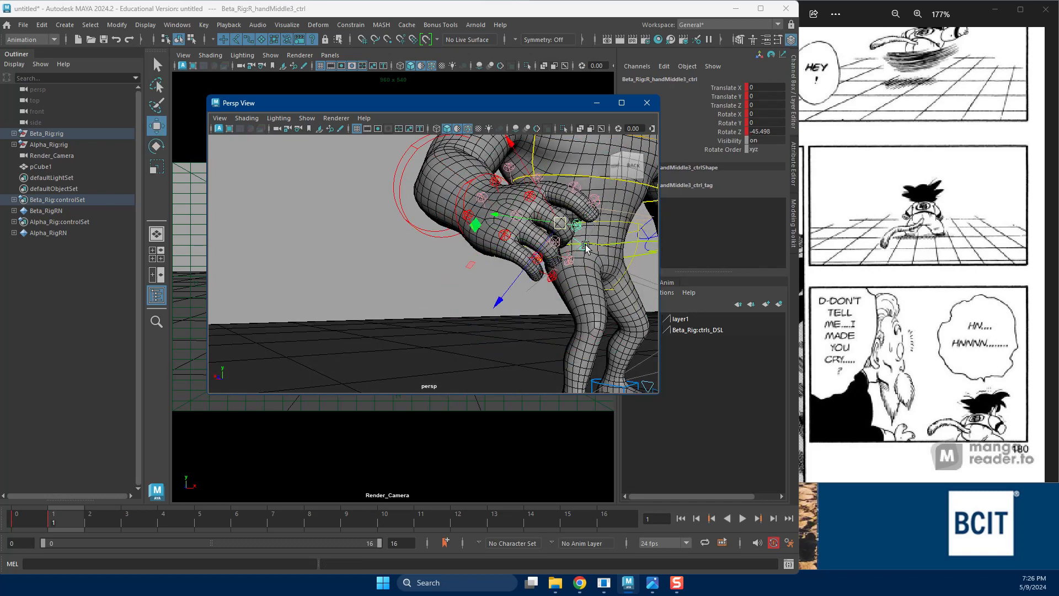
key("e")
left_click_drag(587, 245, 422, 325)
key("w")
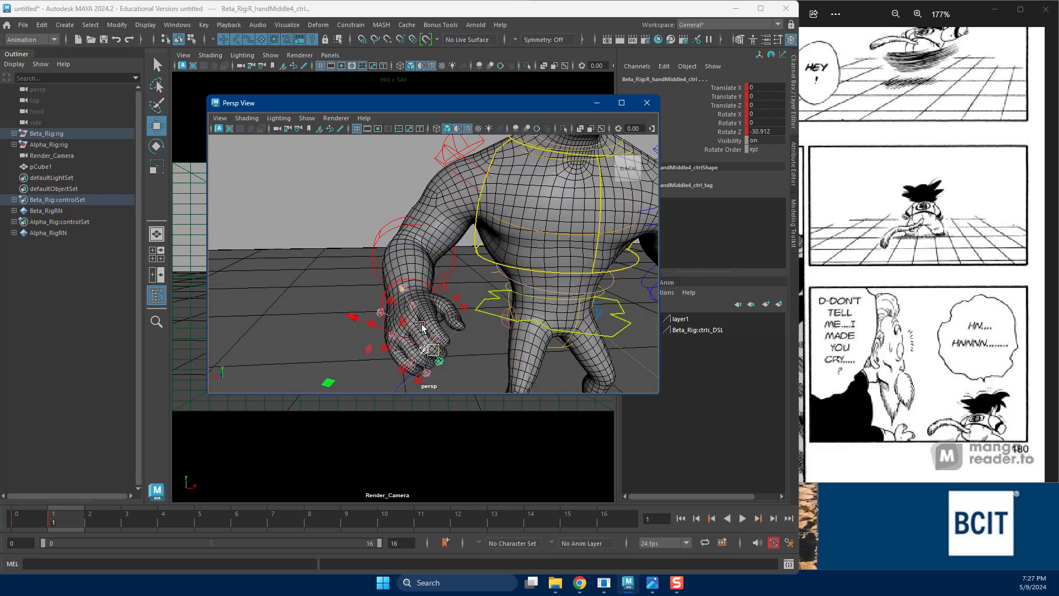
Adjust the curl of the right hand's fingers by rotating several of their controls at once, including handRing2.
left_click(386, 347)
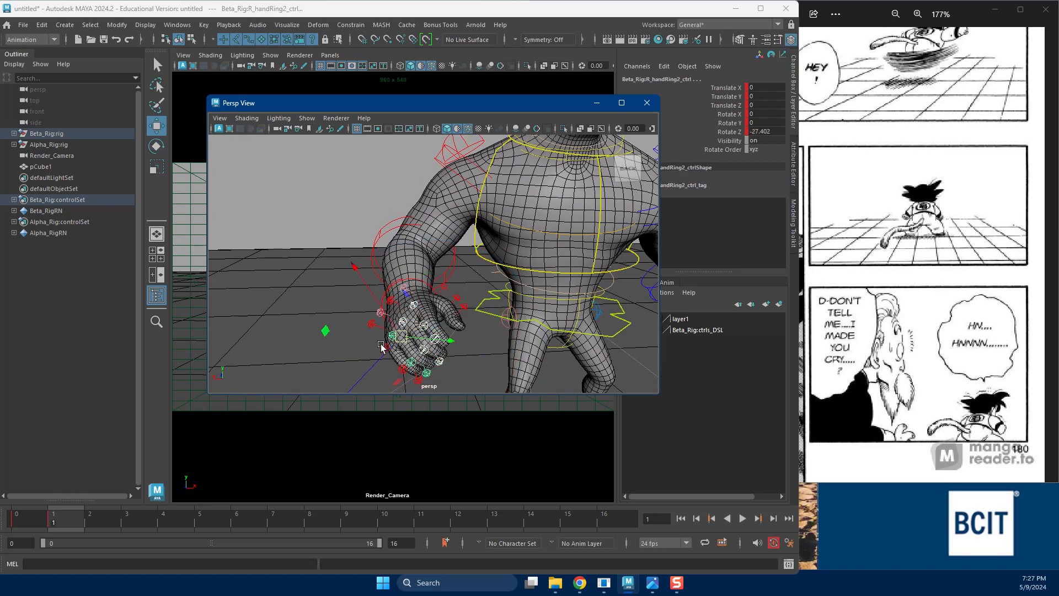
key("e")
left_click_drag(355, 379, 333, 369)
left_click_drag(545, 311, 513, 231, "alt")
Raise the Beta rig's right forearm and rotate the hand FK control to about 19.1, -6.3 and 37.4 in X, Y and Z.
key("w")
left_click(416, 216)
key("e")
key("w")
left_click(508, 261)
key("e")
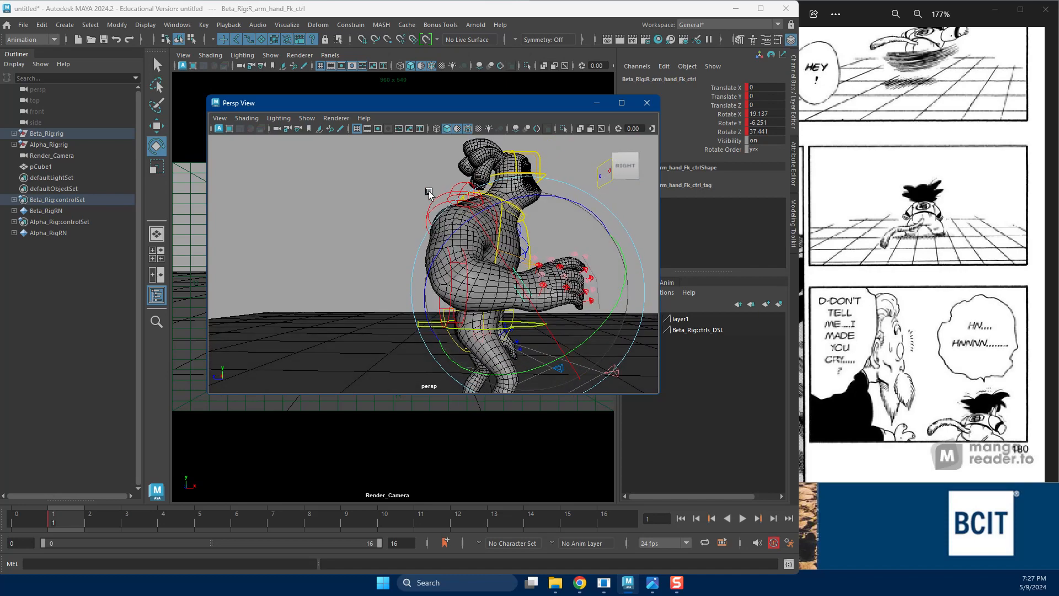
Rotate the Beta rig's right shoulder FK control to about -1.1, 9.1 and -1.9 in X, Y and Z.
left_click(452, 238)
left_click_drag(513, 184, 369, 276)
key("w")
key("e")
left_click_drag(486, 261, 509, 257)
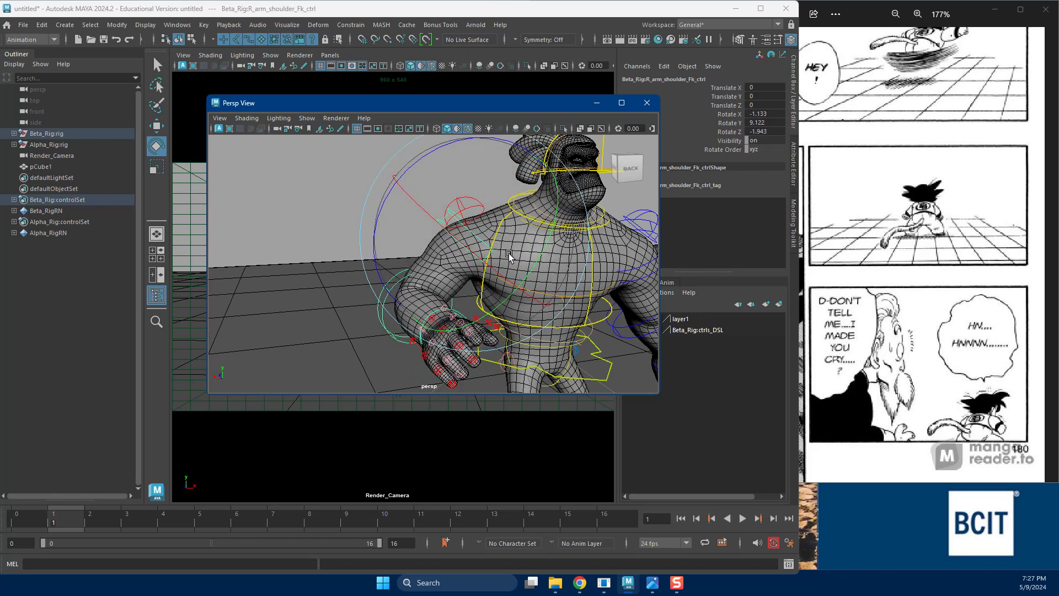
key("w")
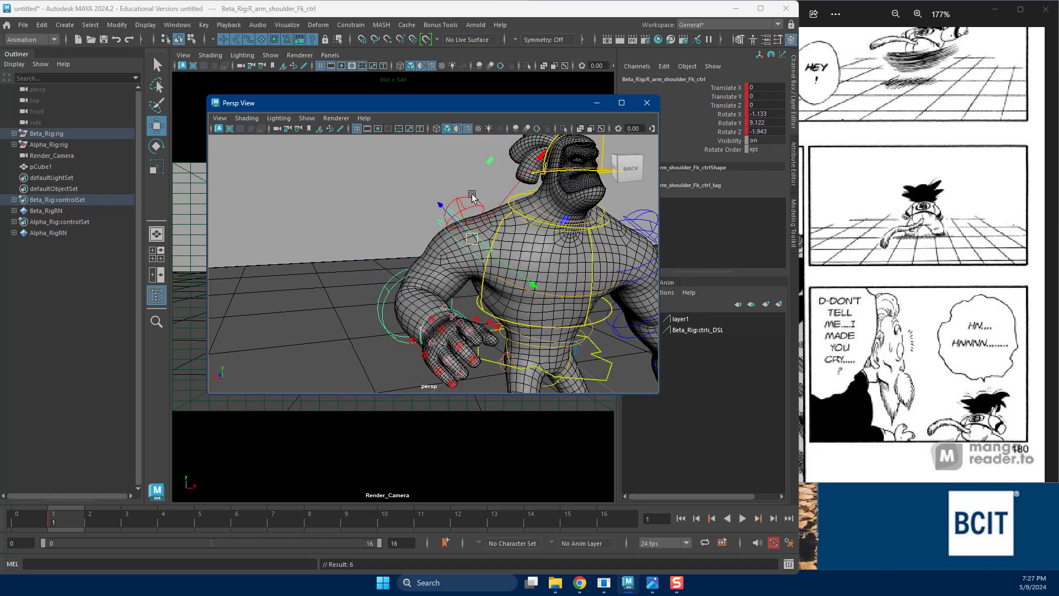
Rotate the Beta rig's R_arm_shoulder_ctrl to about 18.3 in Rotate Z.
left_click(471, 191)
key("e")
left_click_drag(471, 192, 531, 159)
left_click_drag(552, 207, 499, 204, "alt")
key("w")
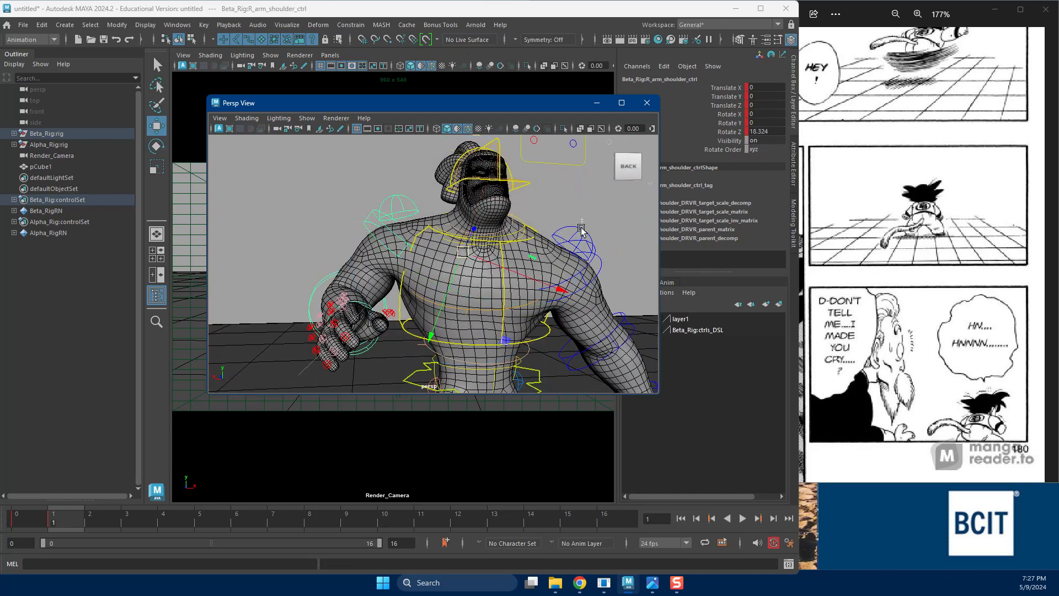
Rotate the Beta rig's L_arm_shoulder_ctrl to about 26.4 in Rotate Z.
left_click(581, 230)
left_click_drag(580, 230, 545, 249, "alt")
left_click(533, 254)
key("e")
left_click_drag(530, 182, 529, 232)
key("w")
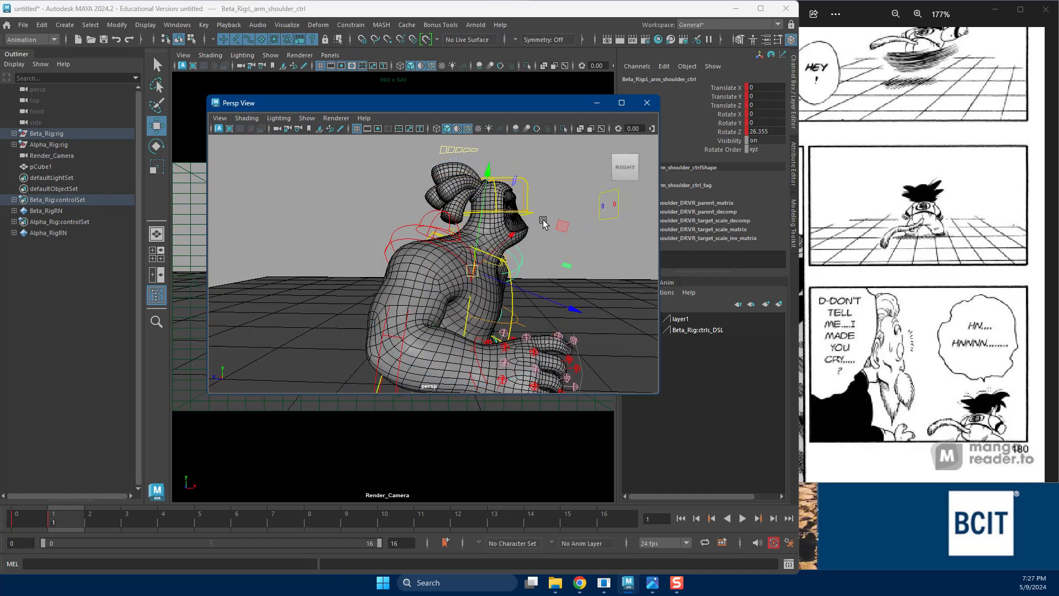
Tilt the Beta rig's head to about 21.0, 1.7 and 0.7 in Rotate X, Y and Z.
left_click(517, 269)
key("e")
left_click_drag(516, 269, 620, 231)
left_click(534, 218)
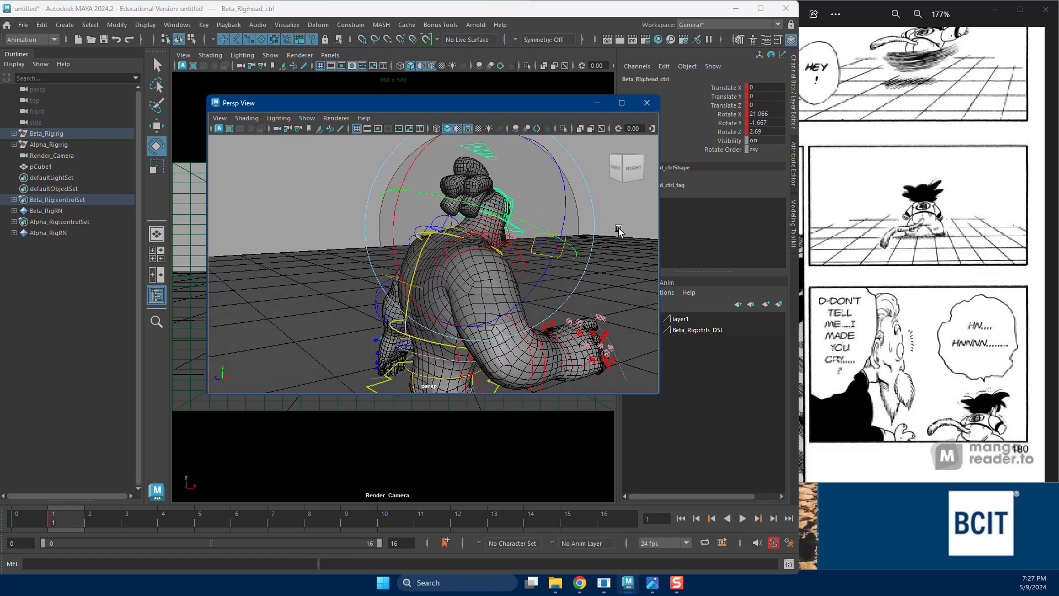
left_click_drag(529, 252, 534, 247)
left_click_drag(458, 215, 487, 219, "alt")
Examine the Beta rig's pose from behind in relation to the Alpha rig, and minimize the floating perspective view.
left_click_drag(547, 265, 466, 248, "alt")
middle_click_drag(467, 248, 390, 221, "alt")
left_click_drag(391, 221, 458, 268, "alt")
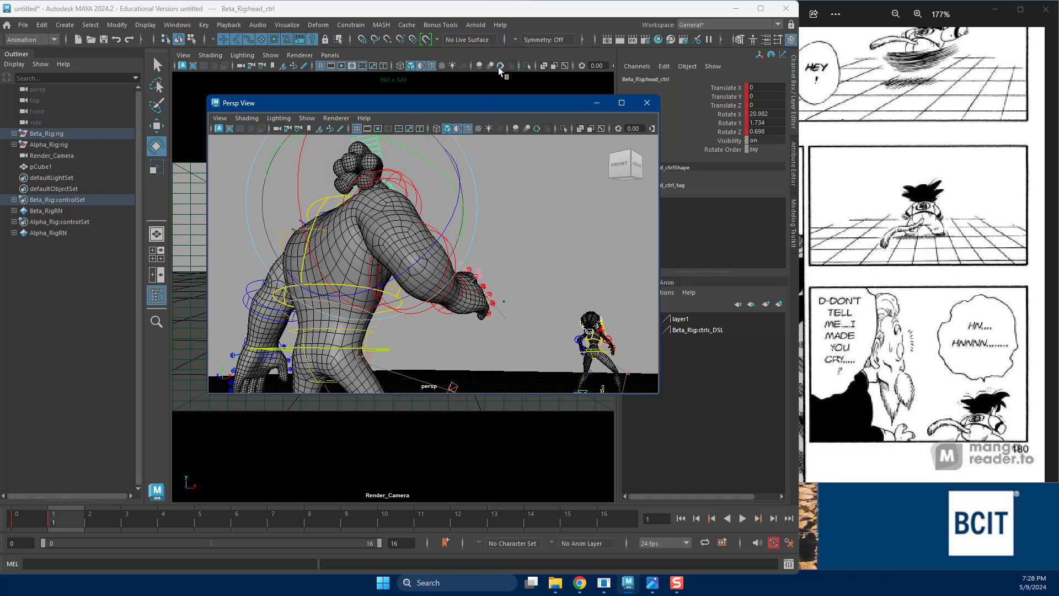
left_click(527, 54)
left_click(598, 103)
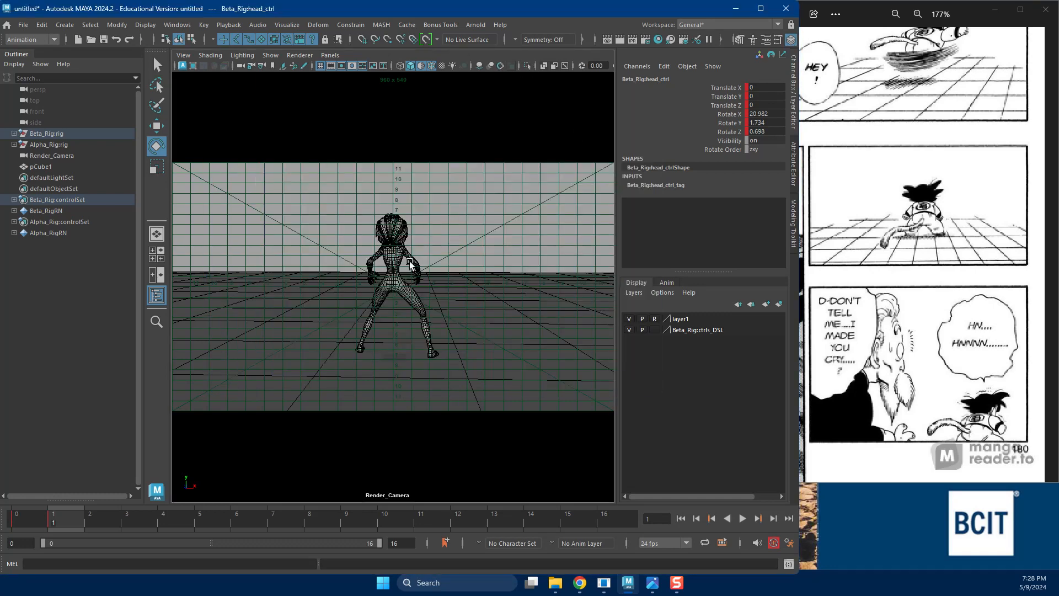
Frame both rigs through the render camera at frame 1 from low behind the Beta rig's shoulder, with the Alpha rig small in the distance.
key("bracketleft")
key("bracketleft")
key("bracketleft")
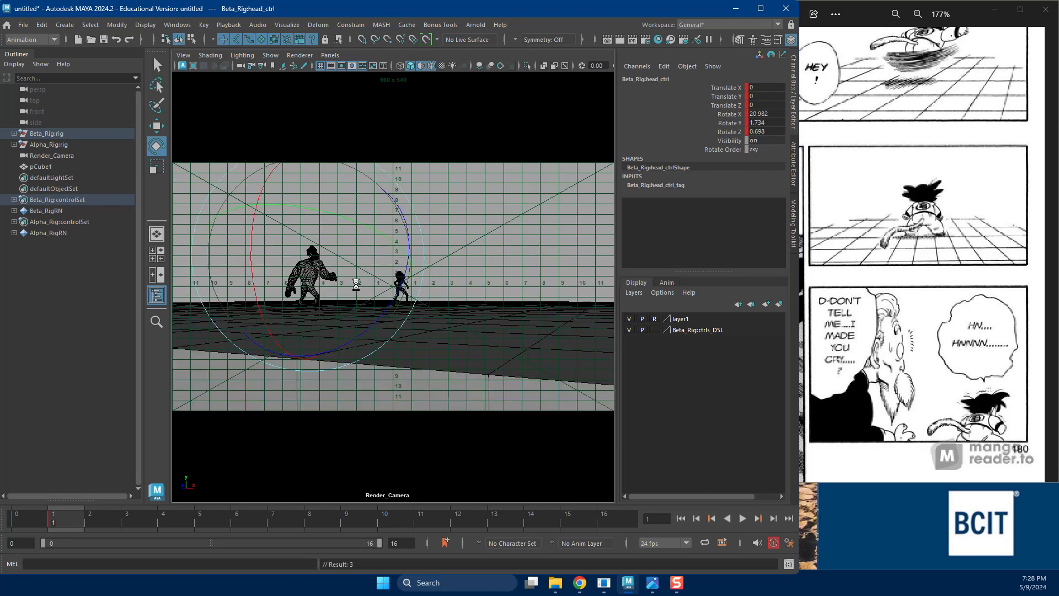
key("bracketleft")
key("bracketleft")
key("bracketleft")
key("bracketleft")
key("bracketleft")
key("bracketleft")
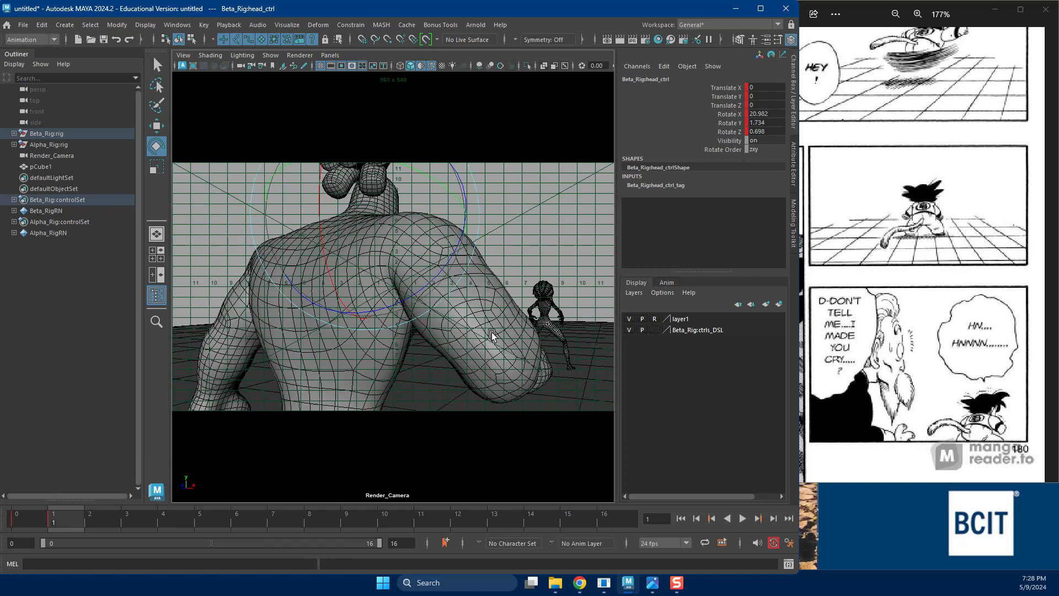
key("bracketleft")
key("bracketleft")
key("bracketleft")
key("bracketleft")
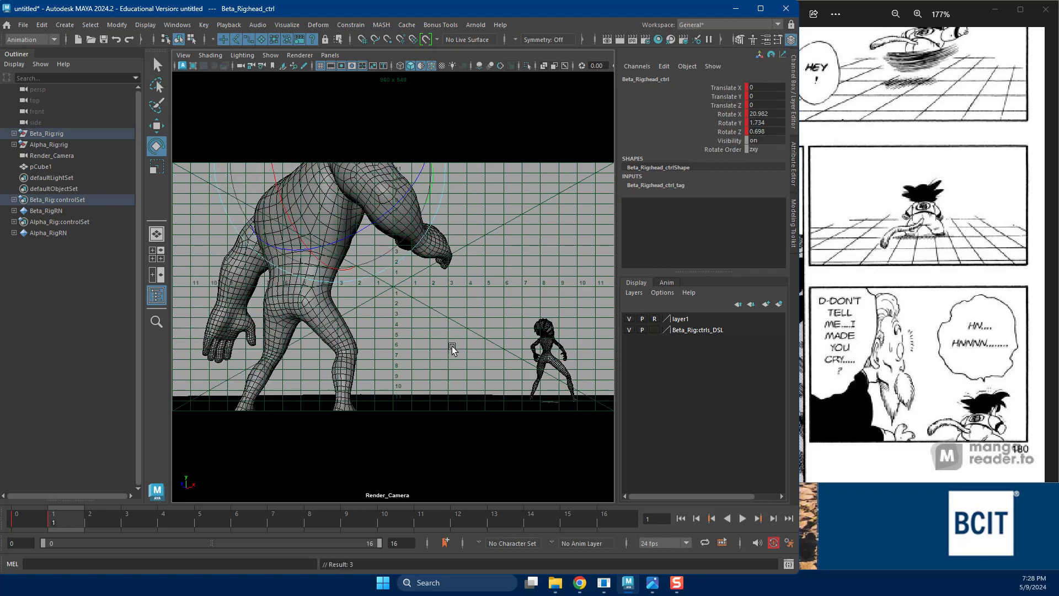
key("bracketleft")
key("bracketleft")
key("bracketleft")
key("bracketleft")
key("bracketleft")
key("bracketleft")
key("bracketleft")
key("bracketleft")
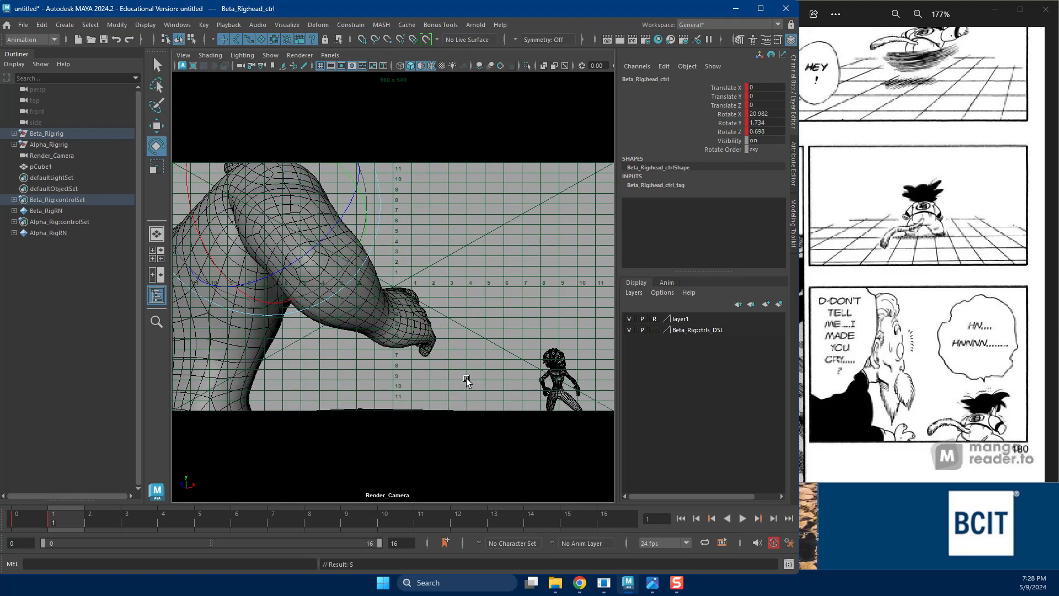
key("bracketleft")
key("bracketleft")
key("bracketleft")
key("bracketleft")
key("bracketleft")
key("bracketleft")
key("bracketleft")
key("bracketleft")
key("bracketleft")
key("bracketleft")
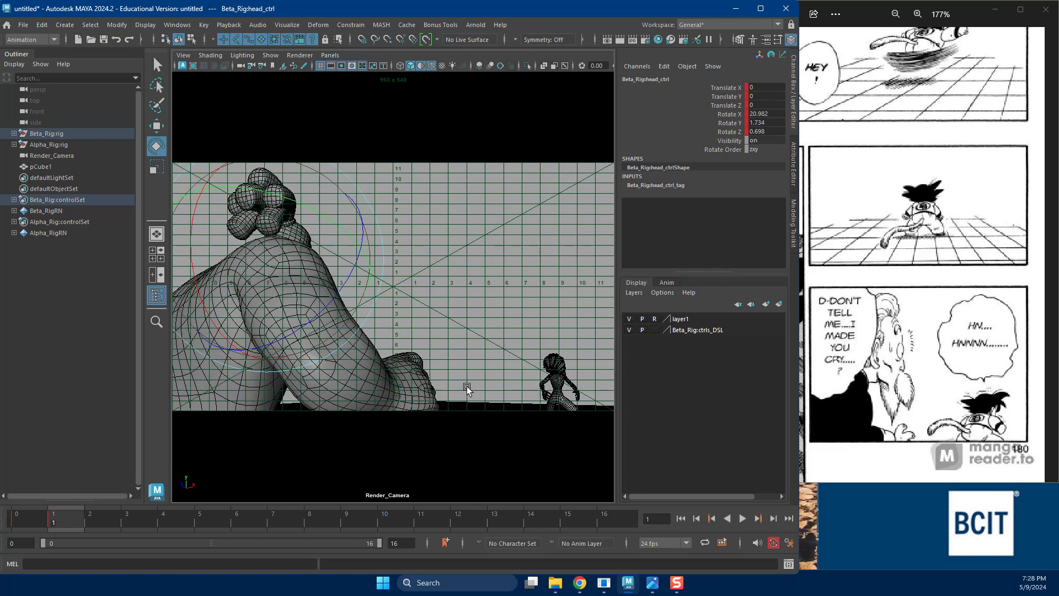
key("bracketleft")
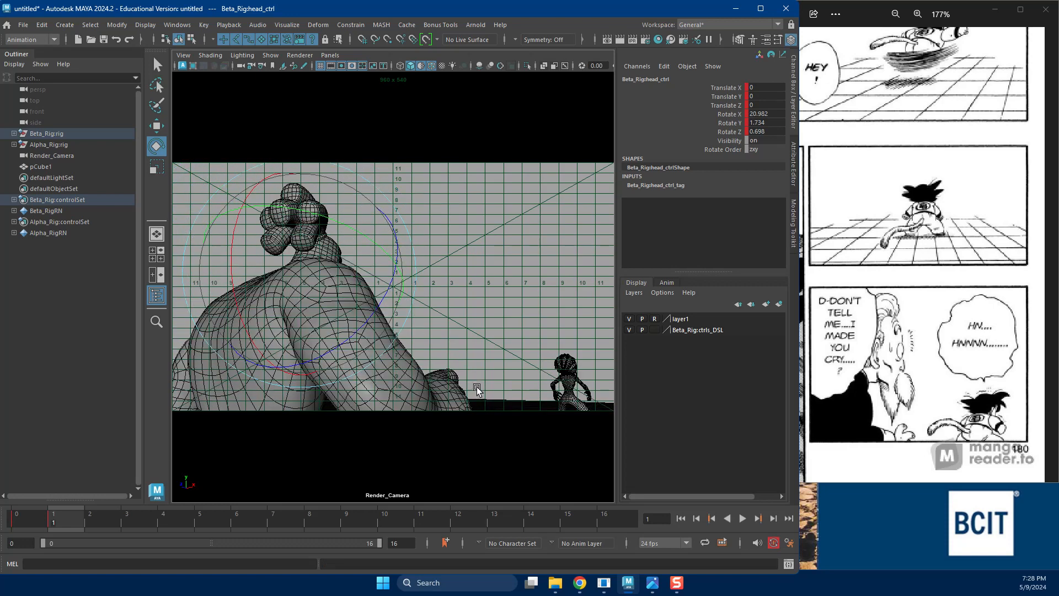
key("bracketleft")
key("bracketleft")
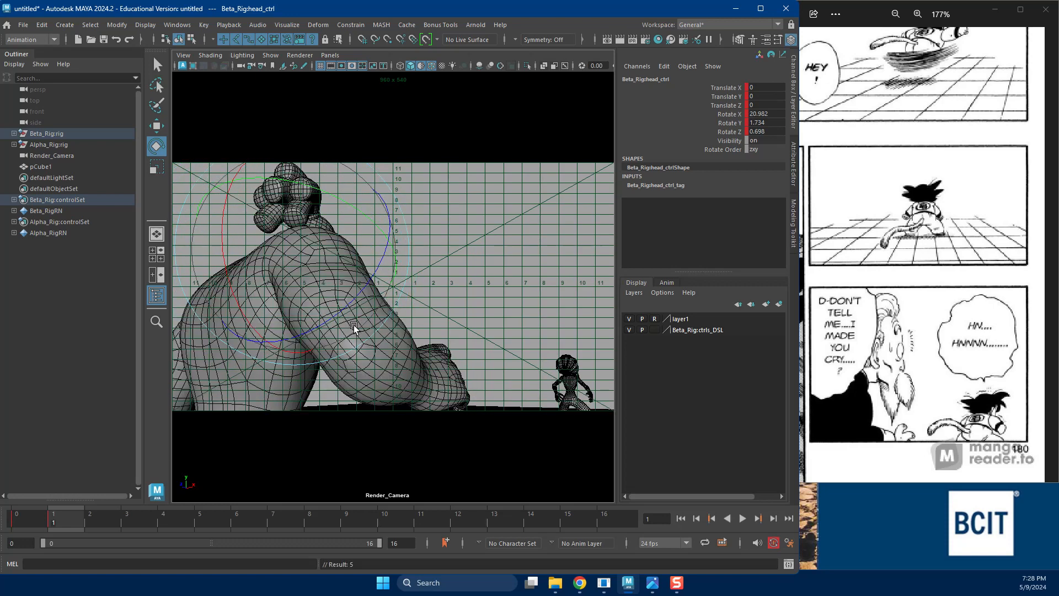
key("bracketleft")
key("bracketleft")
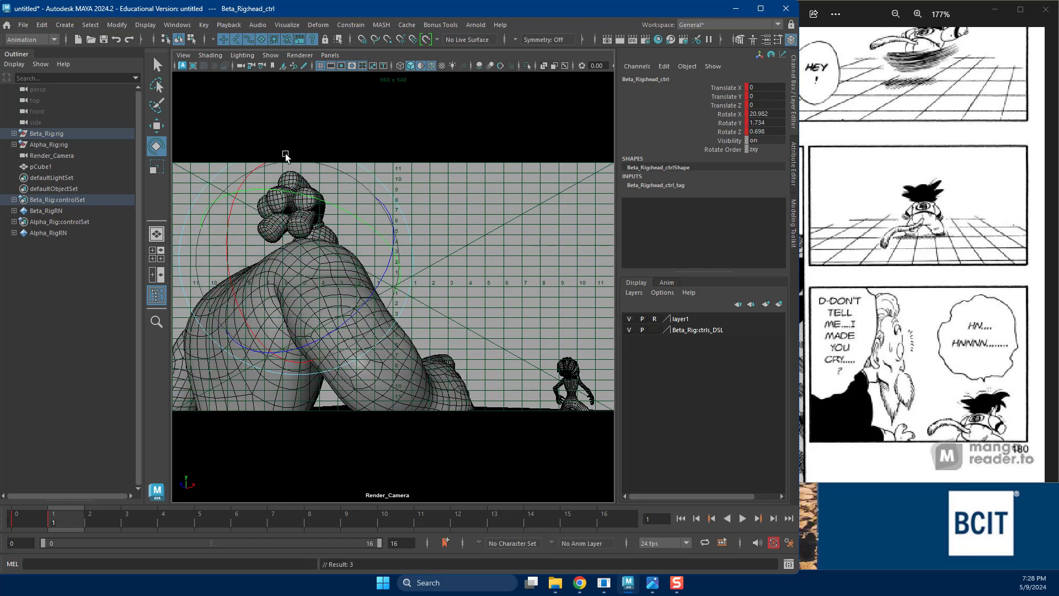
Key Render_Camera at frame 1, and key its Focal Length of 35 at frames 1 and 0.
left_click(241, 65)
key("s")
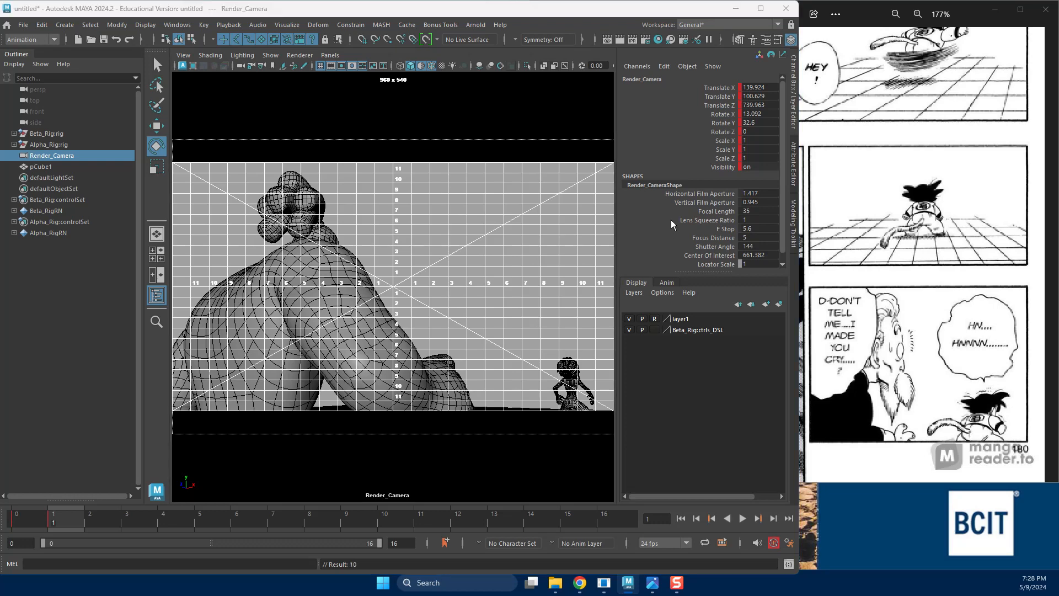
right_click(705, 213)
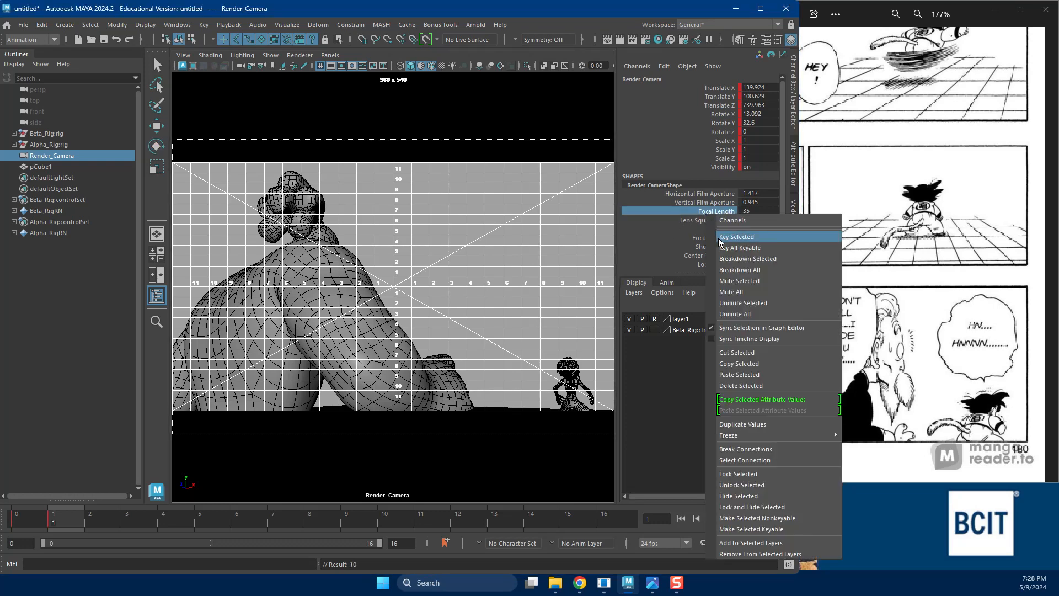
left_click(718, 237)
key("alt+comma")
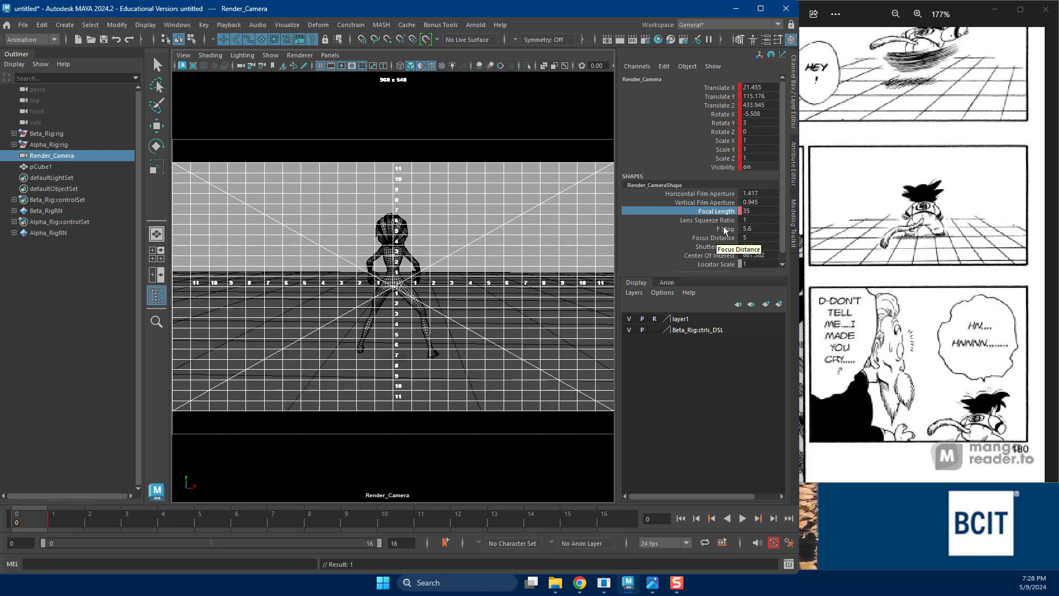
right_click(720, 213)
left_click(734, 236)
Set Render_Camera's Focal Length to 50 at frame 1 and reframe the shot over the Beta rig's shoulder.
key("alt+period")
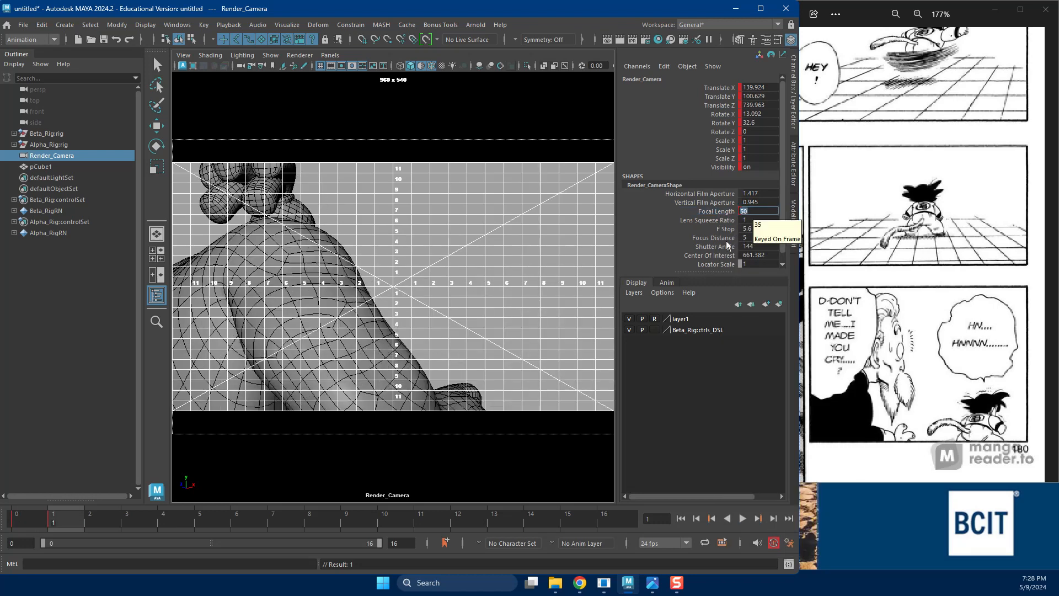
right_click_drag(454, 298, 405, 313, "alt")
left_click_drag(406, 313, 410, 297, "alt")
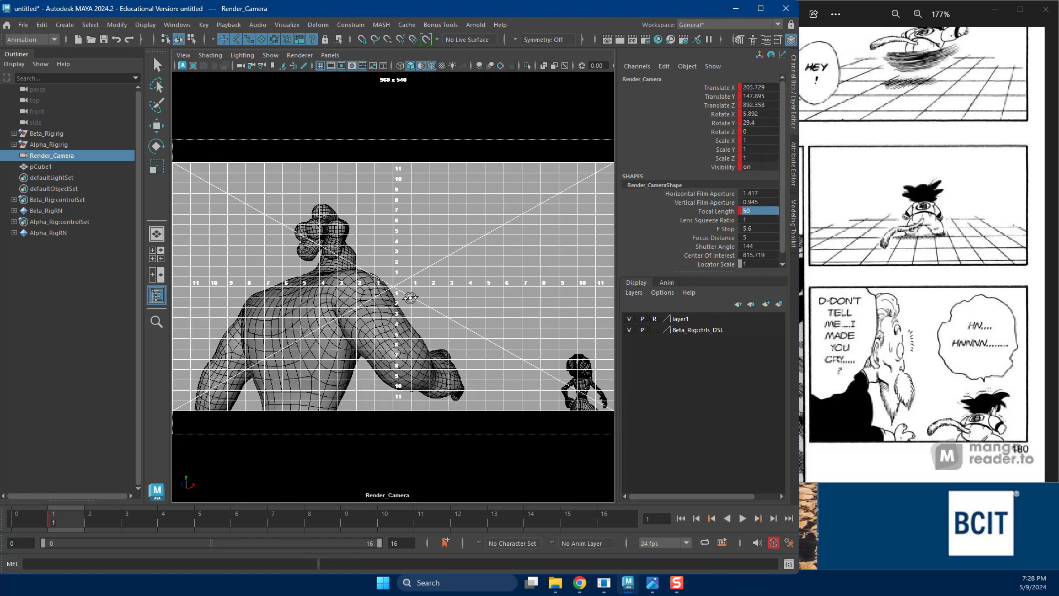
right_click_drag(418, 303, 426, 304, "alt")
left_click_drag(426, 305, 428, 306, "alt")
right_click_drag(428, 305, 432, 305, "alt")
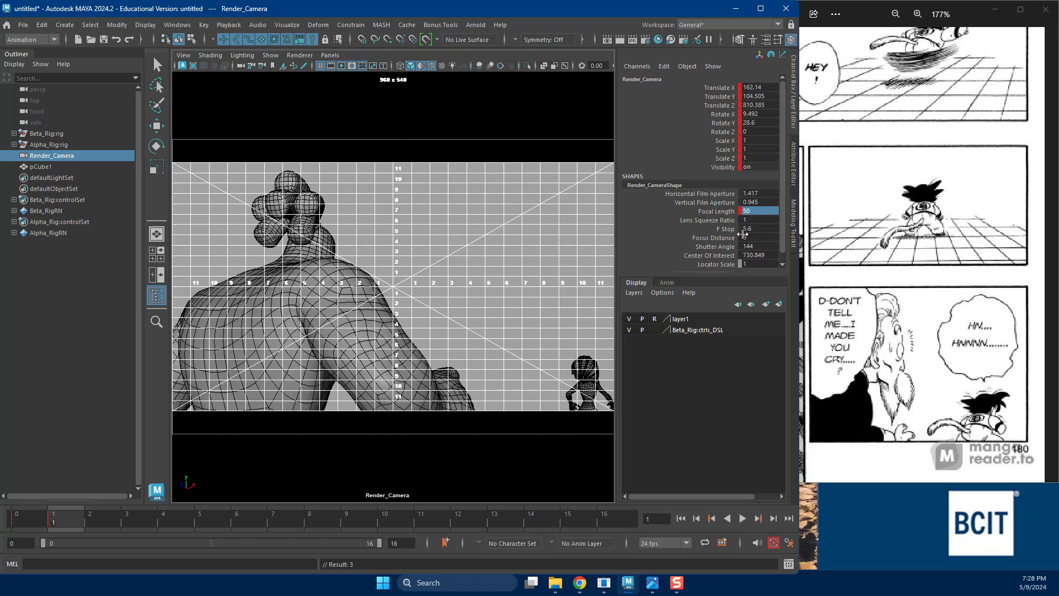
Set Render_Camera's Focal Length to 75 and reframe both rigs so the Alpha rig appears larger beside the Beta rig's arm.
key("Return")
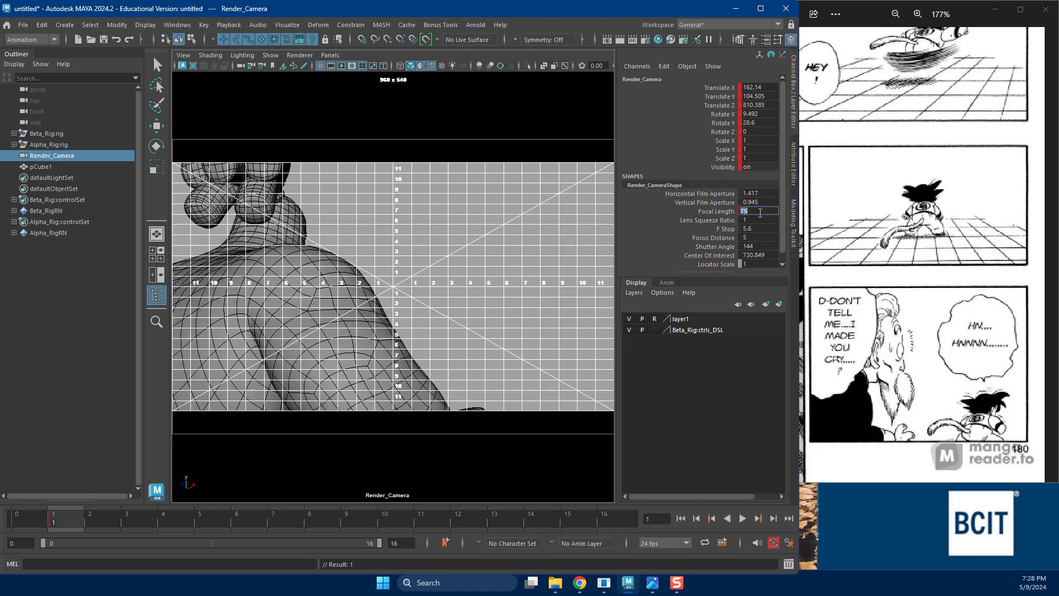
scroll(412, 270, "down", 5)
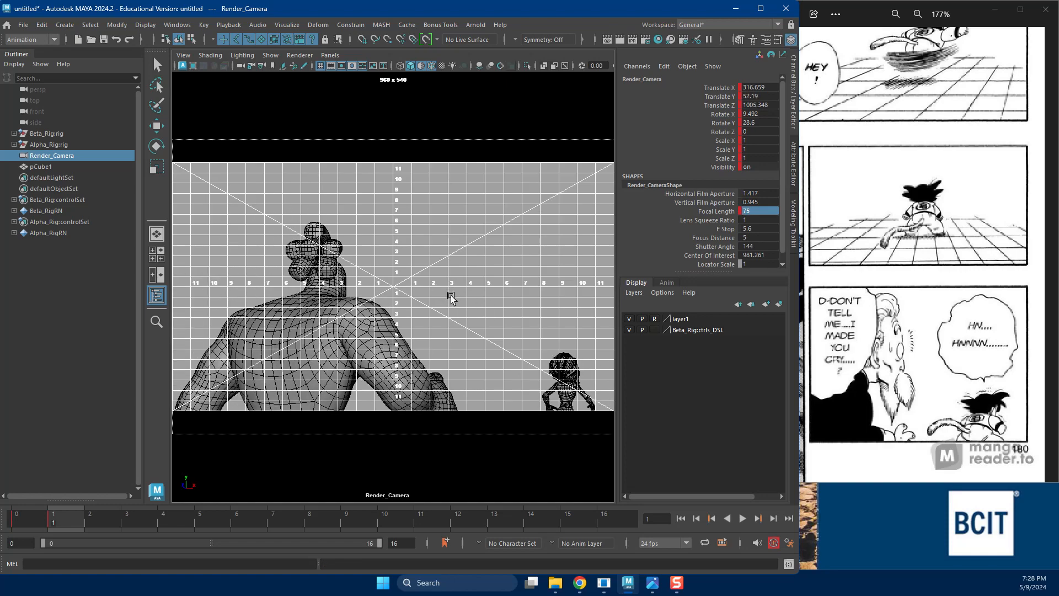
middle_click_drag(484, 279, 495, 293, "alt")
mouse_move(495, 296)
left_mouse_down("alt")
mouse_move(479, 270)
mouse_move(482, 283)
left_mouse_up("alt")
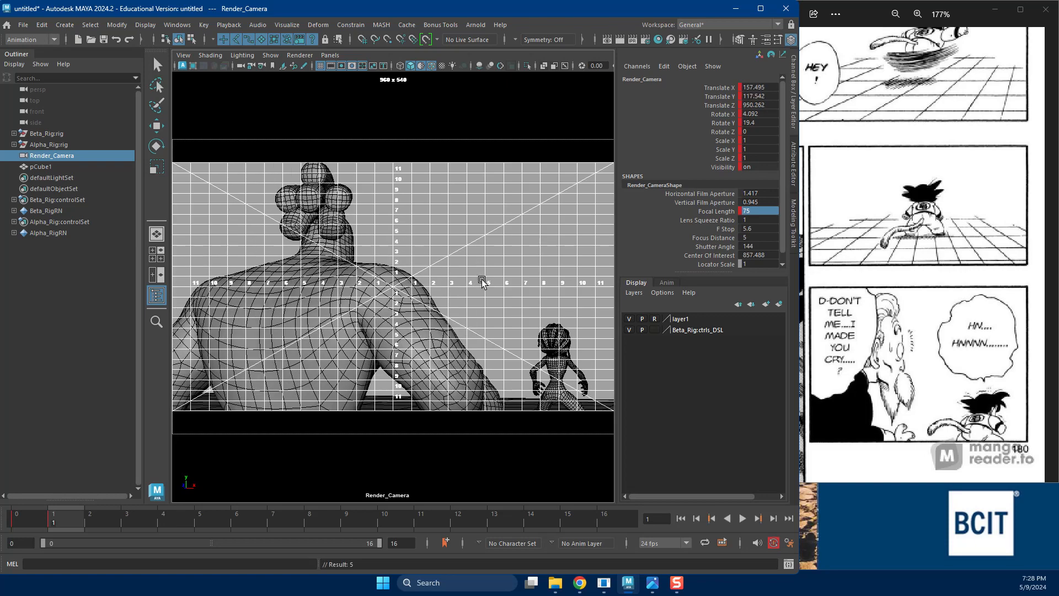
middle_click_drag(481, 279, 481, 275, "alt")
left_click_drag(481, 275, 480, 274, "alt")
right_click_drag(480, 275, 487, 284, "alt")
middle_click_drag(486, 284, 485, 288, "alt")
mouse_move(484, 288)
left_mouse_down("alt")
mouse_move(485, 276)
mouse_move(486, 298)
left_mouse_up("alt")
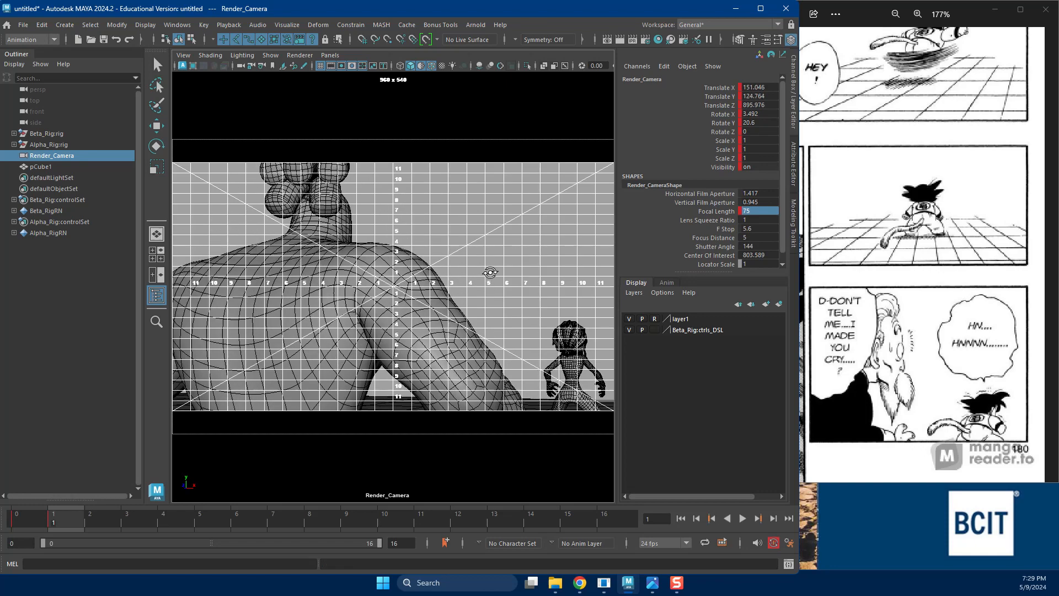
right_click_drag(490, 271, 464, 277, "alt")
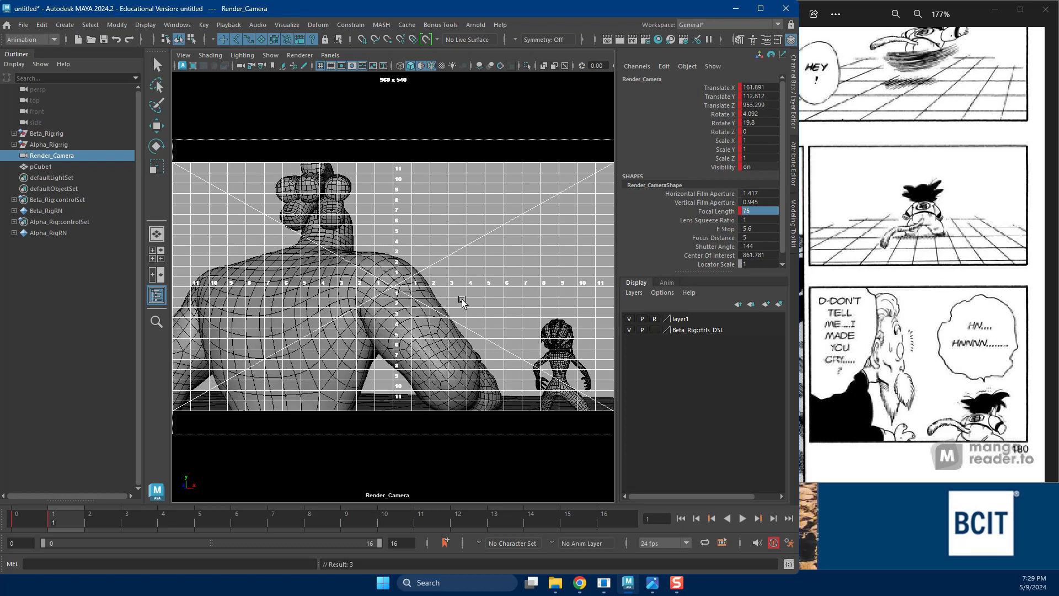
left_click_drag(462, 298, 464, 305, "alt")
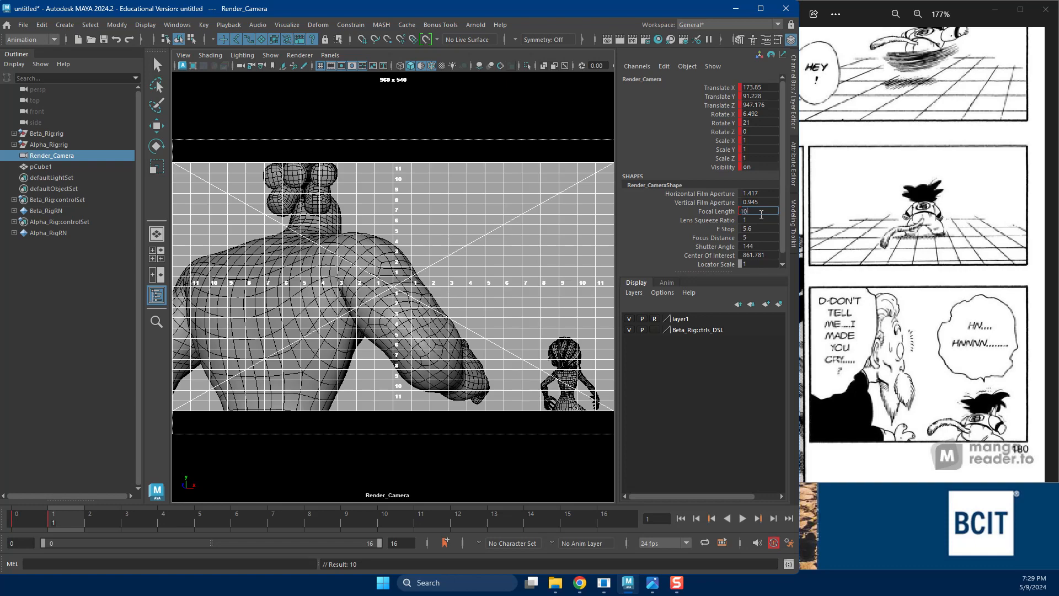
Set Render_Camera's Focal Length to 100 and recompose with the Beta rig's back and right arm beside the Alpha rig.
type("0")
key("Return")
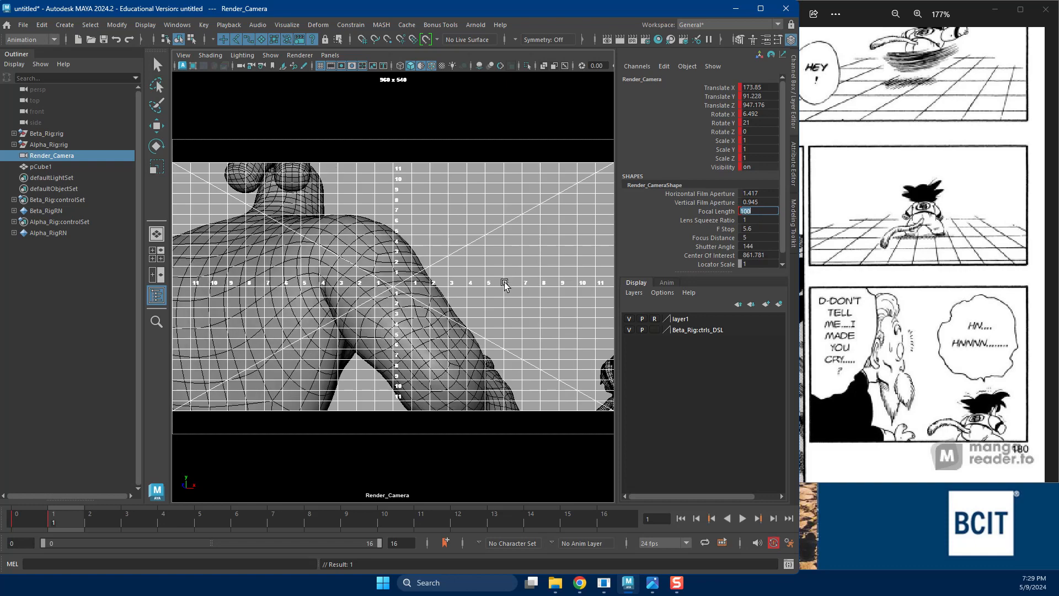
middle_click_drag(504, 283, 440, 270, "alt")
left_click_drag(440, 270, 440, 267, "alt")
middle_click_drag(440, 268, 439, 272, "alt")
right_click_drag(440, 272, 446, 277, "alt")
middle_click_drag(447, 277, 436, 273, "alt")
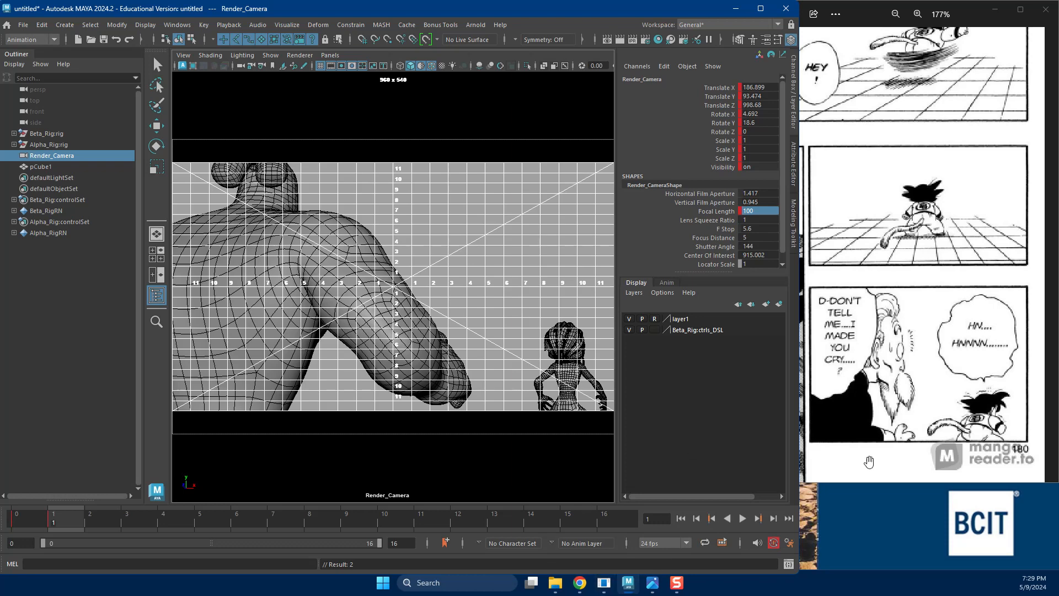
Lower the Beta rig's spine_pelvisMain_ctrl to about -18.9 in Translate Y and turn it to about -19.0 in Rotate Y.
key("alt+Tab")
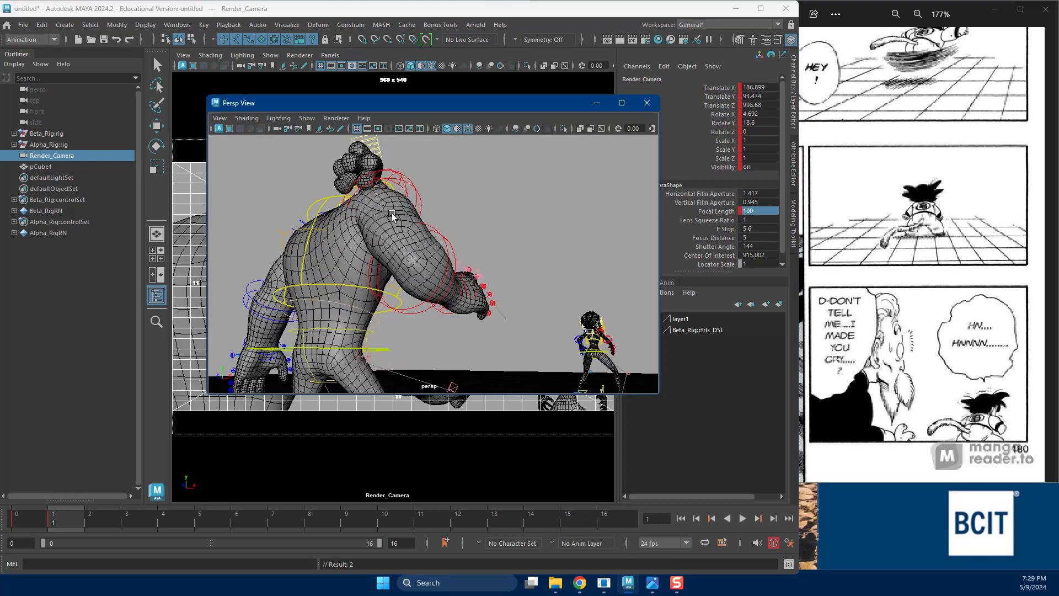
left_click_drag(490, 111, 1058, 185)
left_click(498, 425)
key("e")
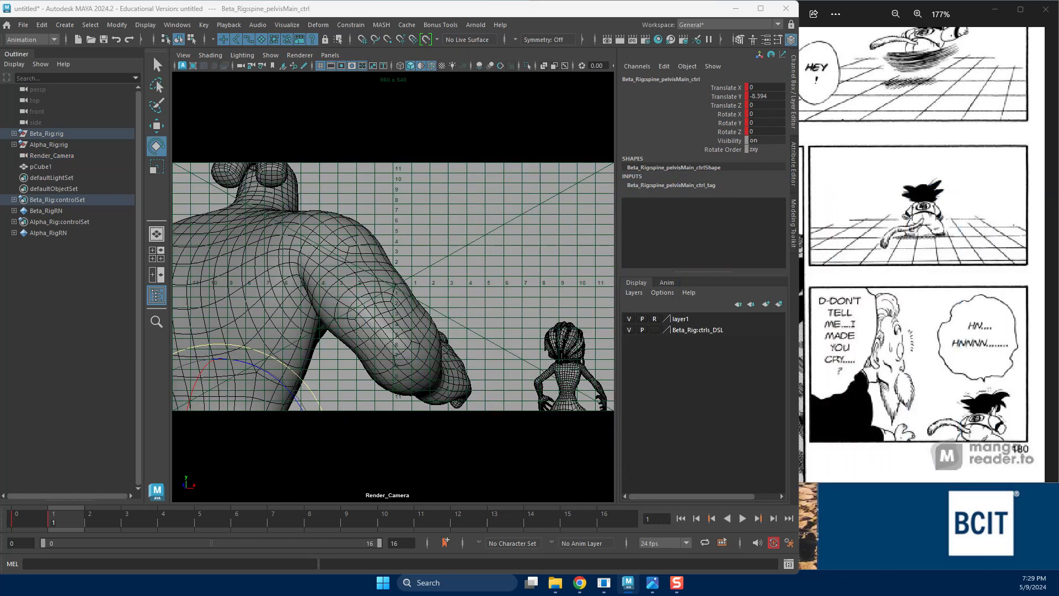
left_click_drag(220, 354, 264, 384)
left_click_drag(1058, 193, 493, 81)
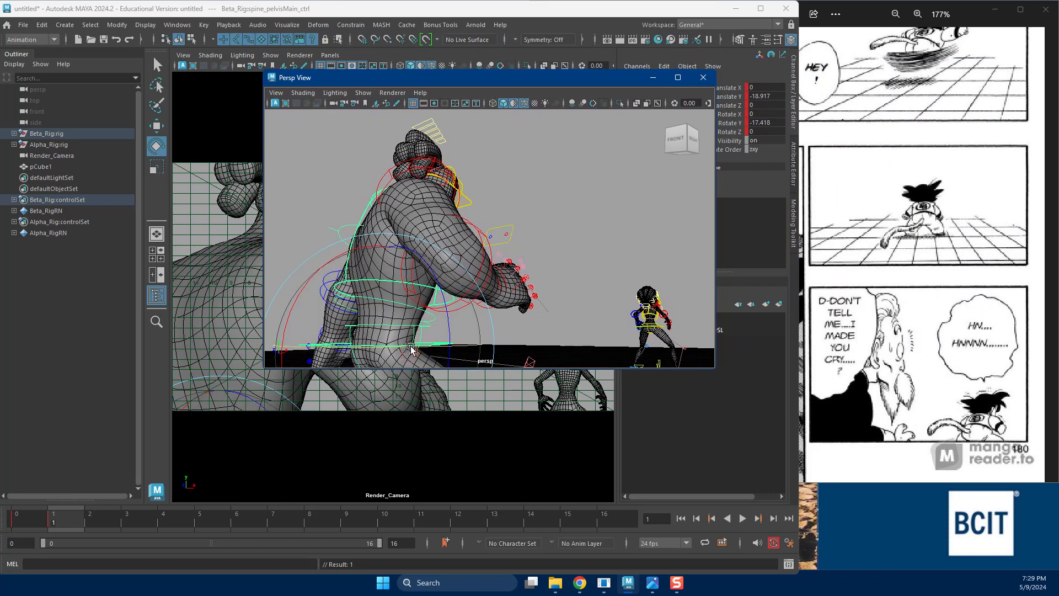
left_click_drag(497, 80, 650, 260)
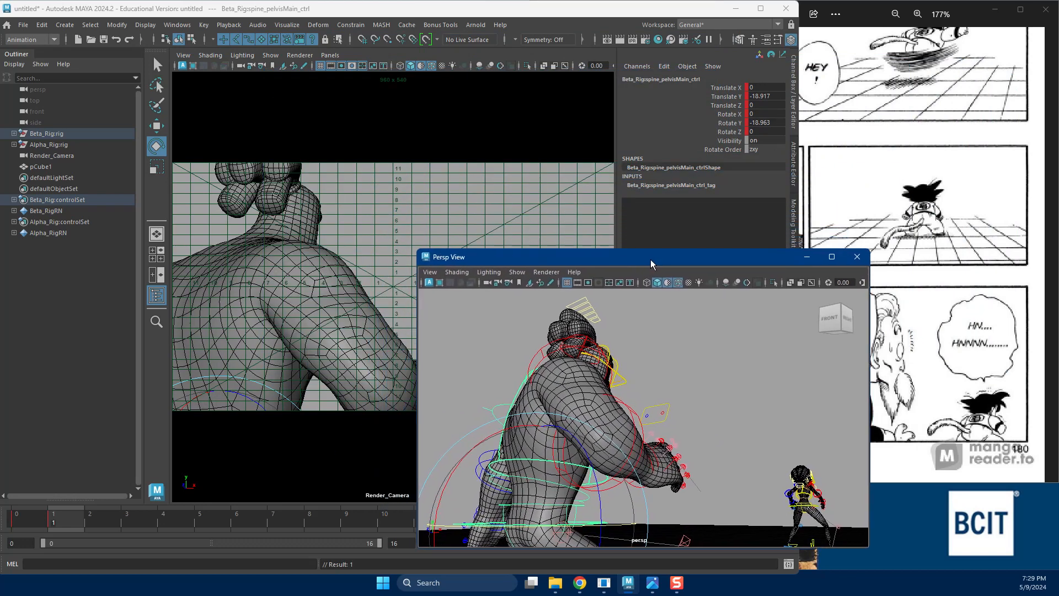
Rotate the Beta rig's R_arm_shoulder_Fk_ctrl to about -38.9, 27.4 and -28.9 in Rotate X, Y and Z.
key("w")
left_click_drag(569, 431, 566, 461, "alt")
left_click(609, 380)
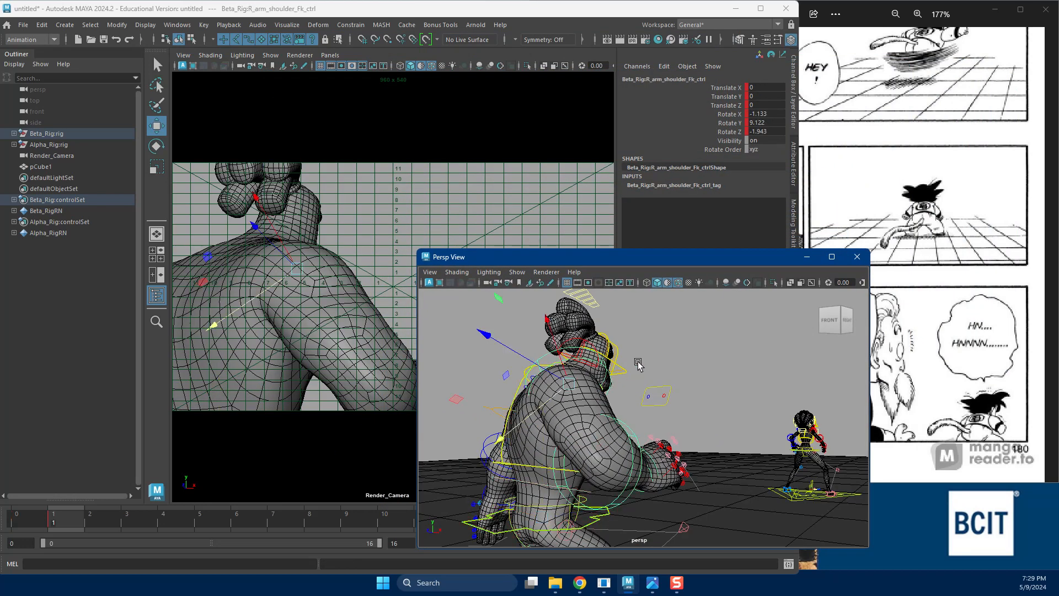
left_click_drag(737, 258, 672, 111)
key("e")
left_click_drag(497, 237, 472, 247)
left_click_drag(600, 111, 680, 291)
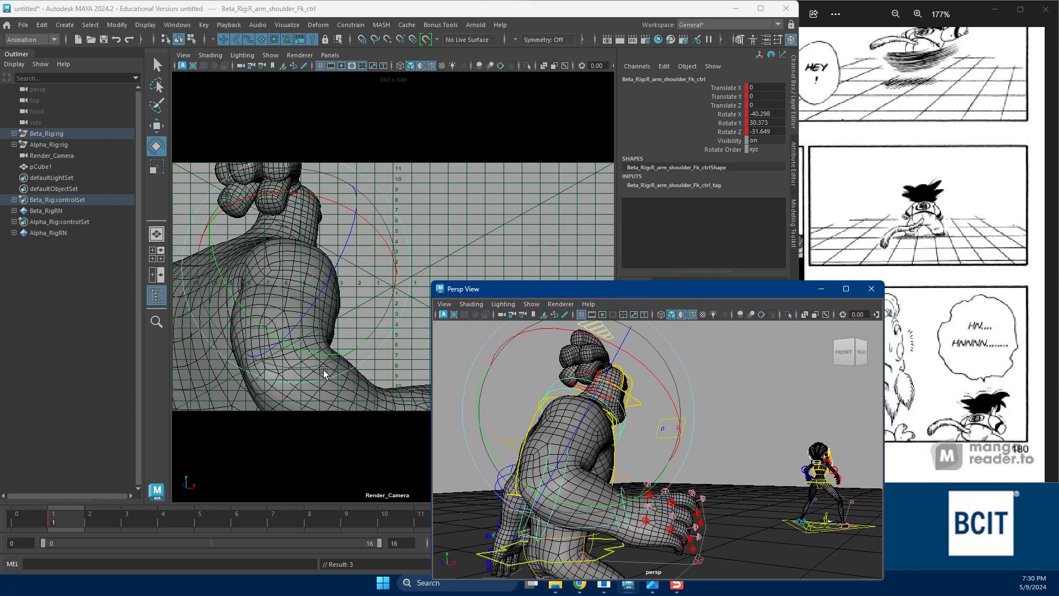
left_click_drag(250, 323, 266, 325)
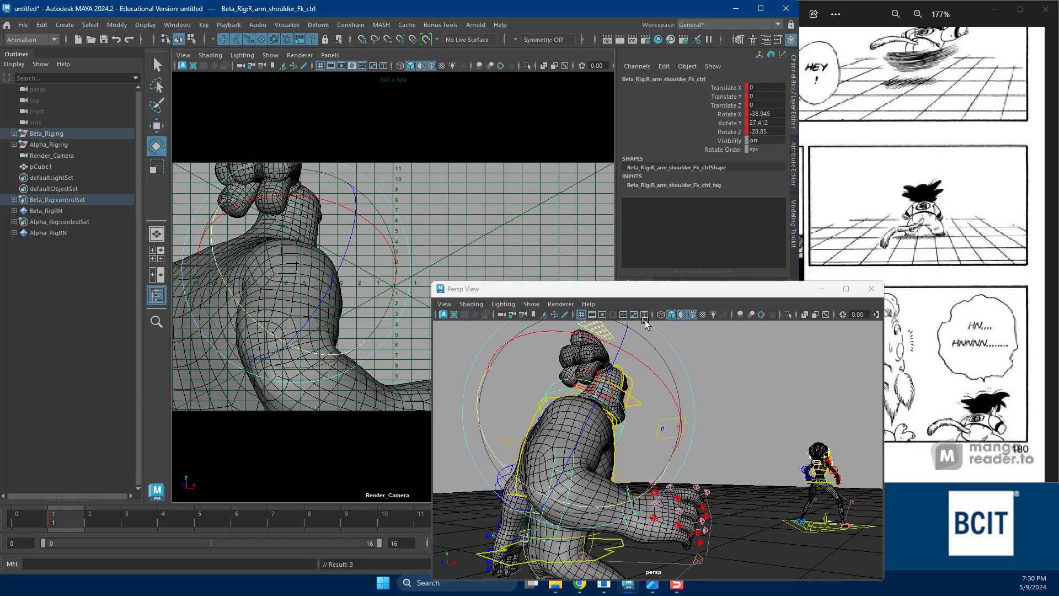
Refine the pose of the Beta rig's bent right arm.
left_click_drag(317, 269, 385, 302)
left_click_drag(552, 288, 549, 101)
left_click(482, 368)
left_click_drag(483, 368, 470, 391)
Turn the Beta rig's head_ctrl so that the face is in profile to the render camera.
left_click_drag(568, 325, 557, 304, "alt")
key("w")
left_click(624, 222)
key("e")
left_click(288, 224)
left_click_drag(653, 278, 644, 282)
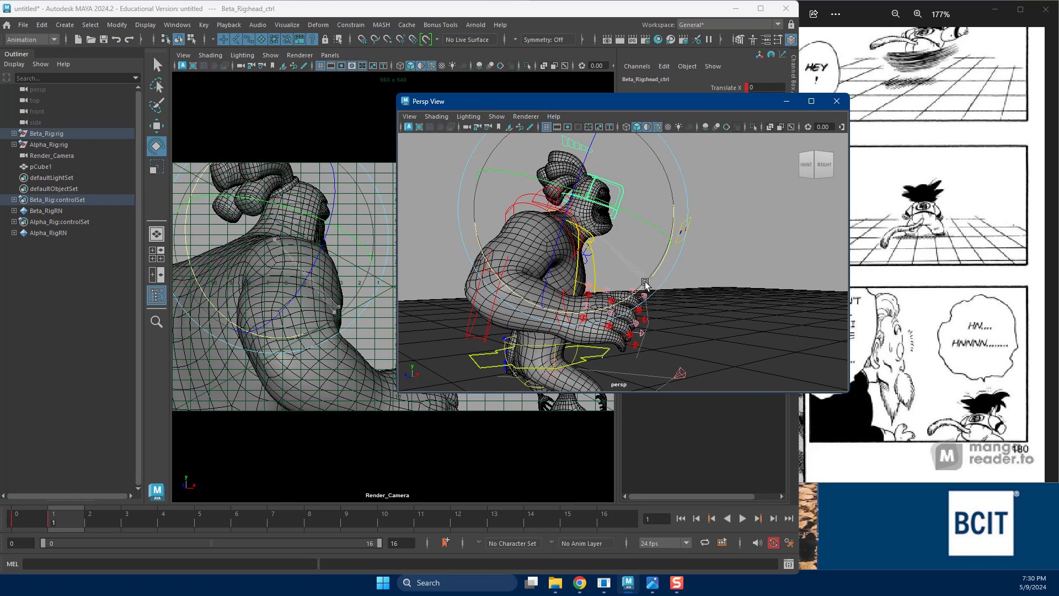
left_click_drag(616, 218, 603, 218)
Rotate the Beta rig's R_arm_shoulder_Fk_ctrl to about -47.5, 34.1 and -32.6 in Rotate X, Y and Z.
left_click_drag(690, 101, 662, 284)
left_click_drag(593, 399, 678, 438, "alt")
left_click(684, 408)
key("w")
left_click(588, 340)
left_click(594, 331)
middle_click_drag(591, 342, 589, 393, "alt")
key("e")
left_click_drag(262, 329, 337, 293)
left_click_drag(514, 289, 1058, 293)
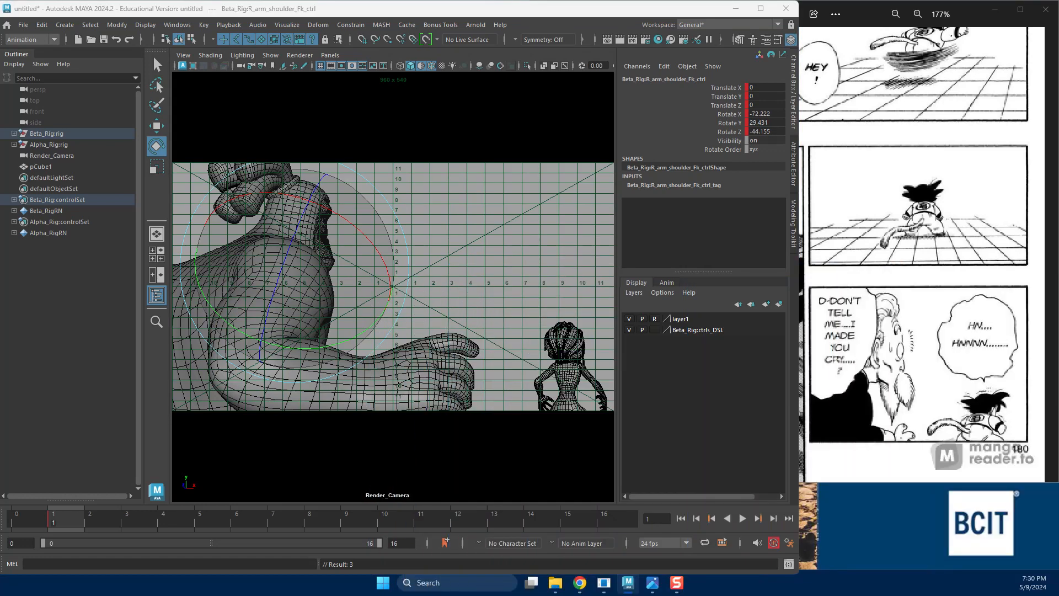
left_click_drag(292, 220, 291, 245)
key("w")
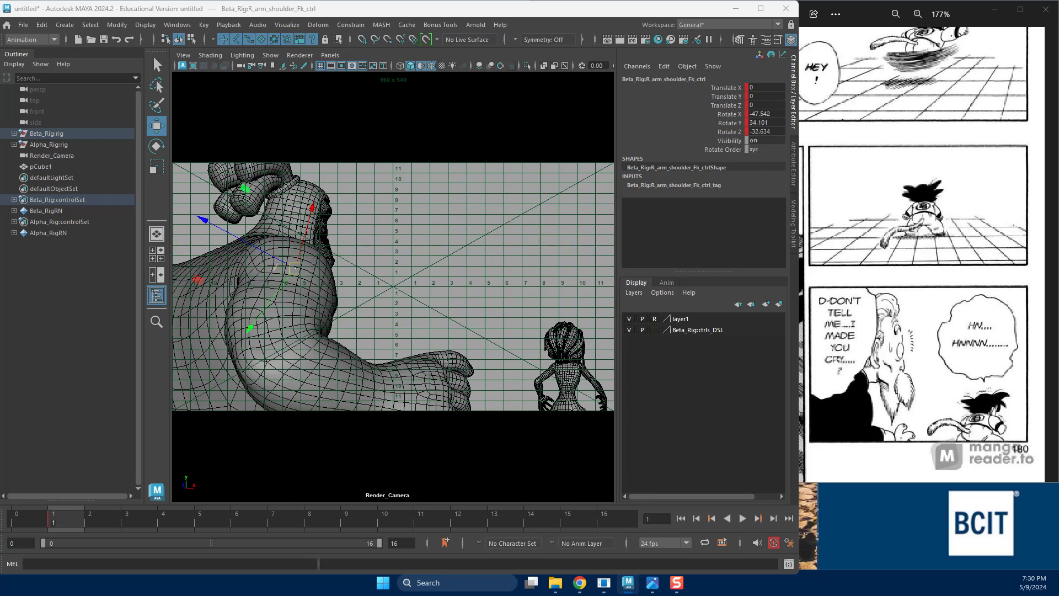
Rotate the Beta rig's head_ctrl to about 16.7, -33.0 and -4.2 in Rotate X, Y and Z.
key("e")
left_click(401, 243)
left_click_drag(294, 207, 325, 292)
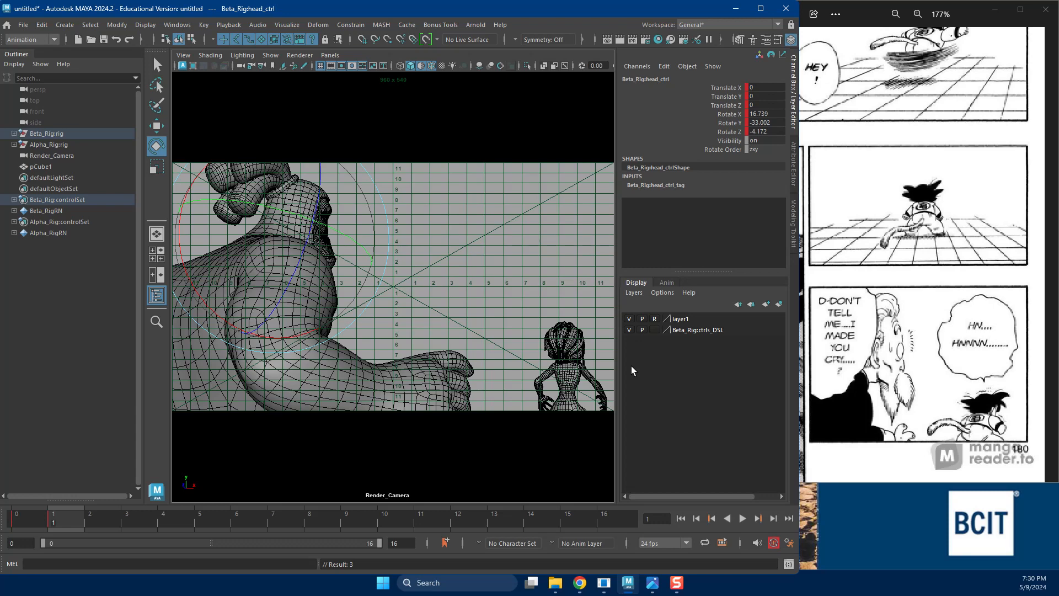
Try moving the Beta rig's main_ctrl to about -14.4 in Translate X and 500.9 in Translate Z.
left_click_drag(469, 381, 427, 366, "alt")
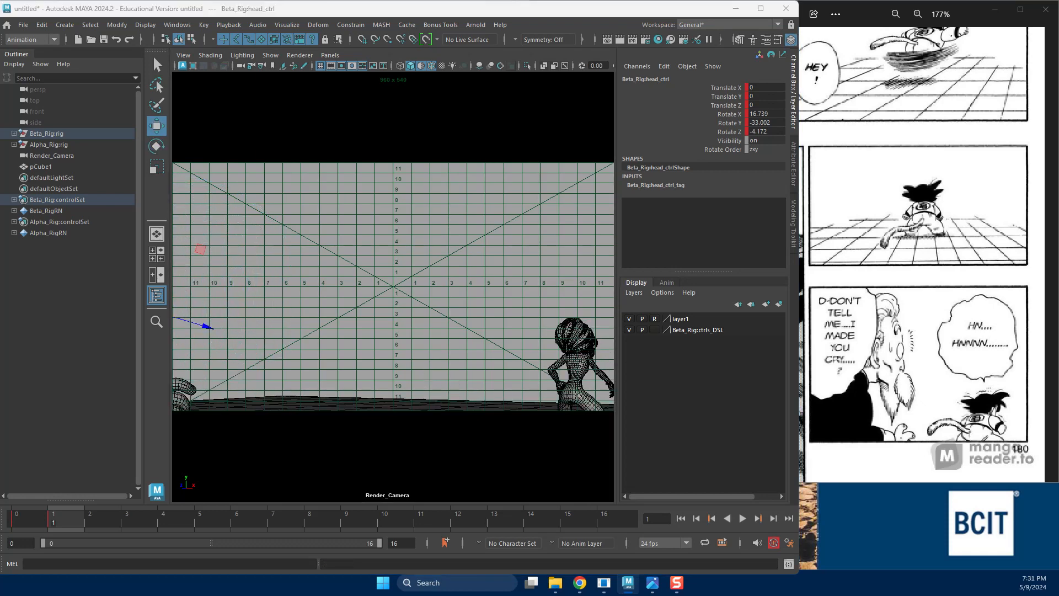
left_click_drag(1058, 132, 597, 120)
left_click_drag(642, 301, 638, 289, "alt")
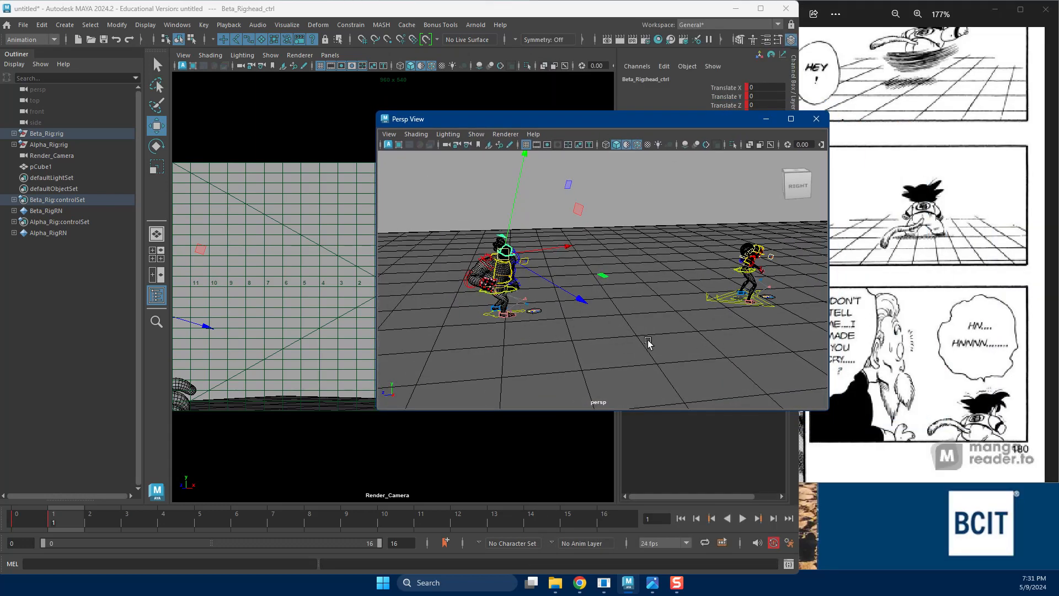
left_click(490, 318)
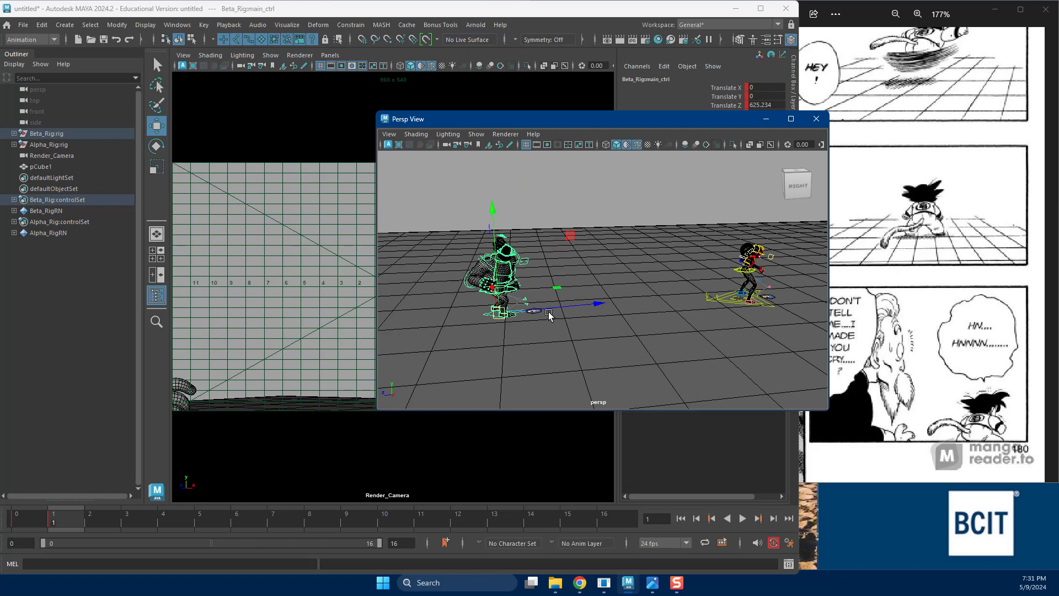
left_click_drag(549, 314, 601, 316)
left_click_drag(607, 120, 1058, 166)
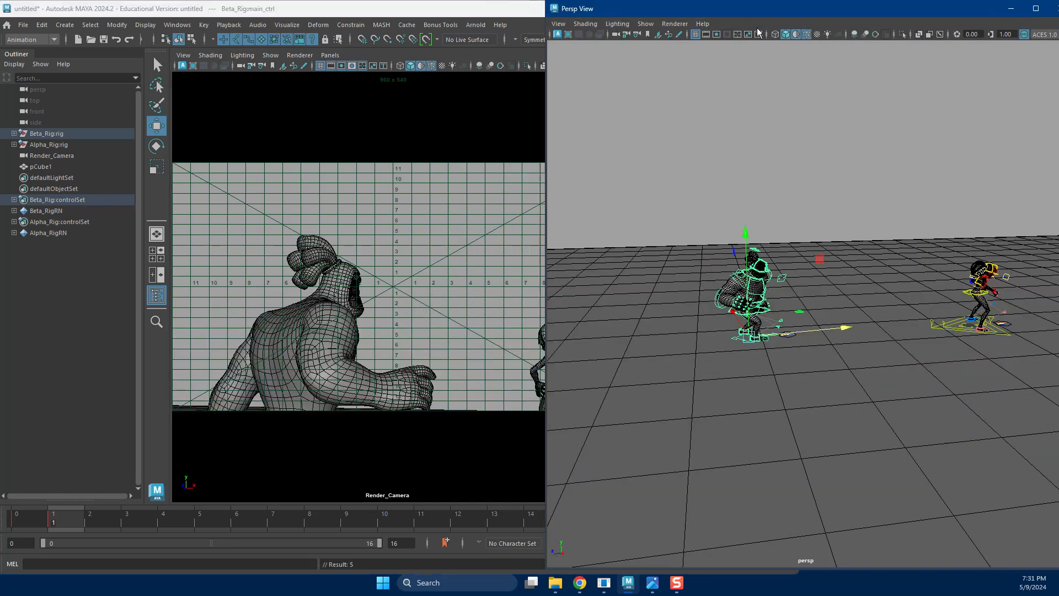
left_click_drag(744, 11, 988, 96)
Try a new render camera angle with the Beta rig on one side and the Alpha rig on the other.
left_click_drag(441, 364, 418, 401, "alt")
right_click_drag(418, 401, 456, 393, "alt")
left_click_drag(456, 394, 451, 370, "alt")
right_click_drag(451, 369, 461, 382, "alt")
middle_click_drag(462, 382, 468, 384, "alt")
left_click_drag(468, 384, 428, 383, "alt")
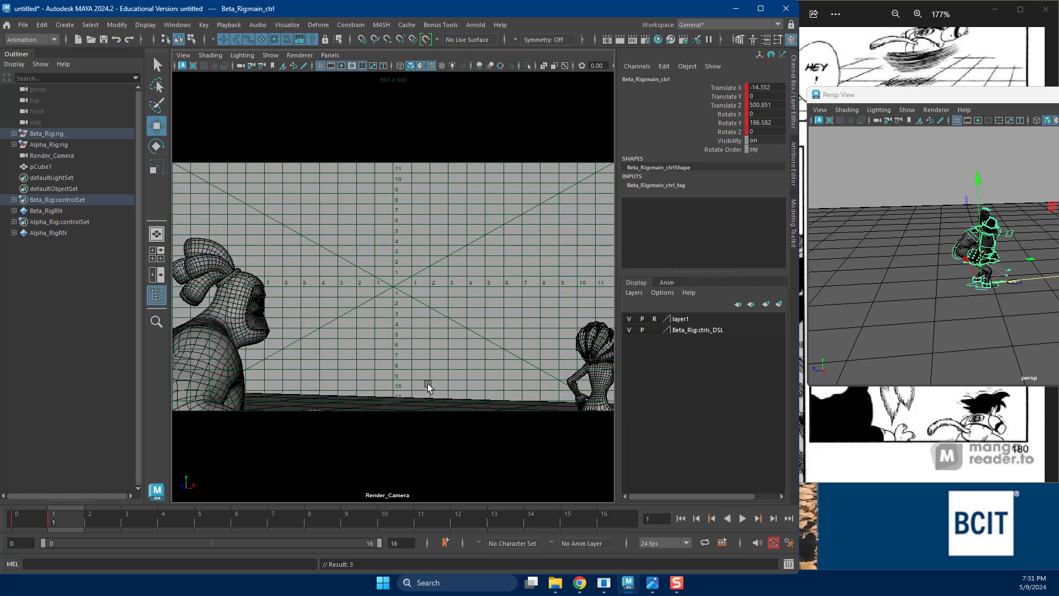
Undo the last series of view changes of the render camera.
key("[")
key("[")
key("ctrl+z")
key("ctrl+z")
key("ctrl+z")
key("ctrl+z")
key("ctrl+z")
key("ctrl+z")
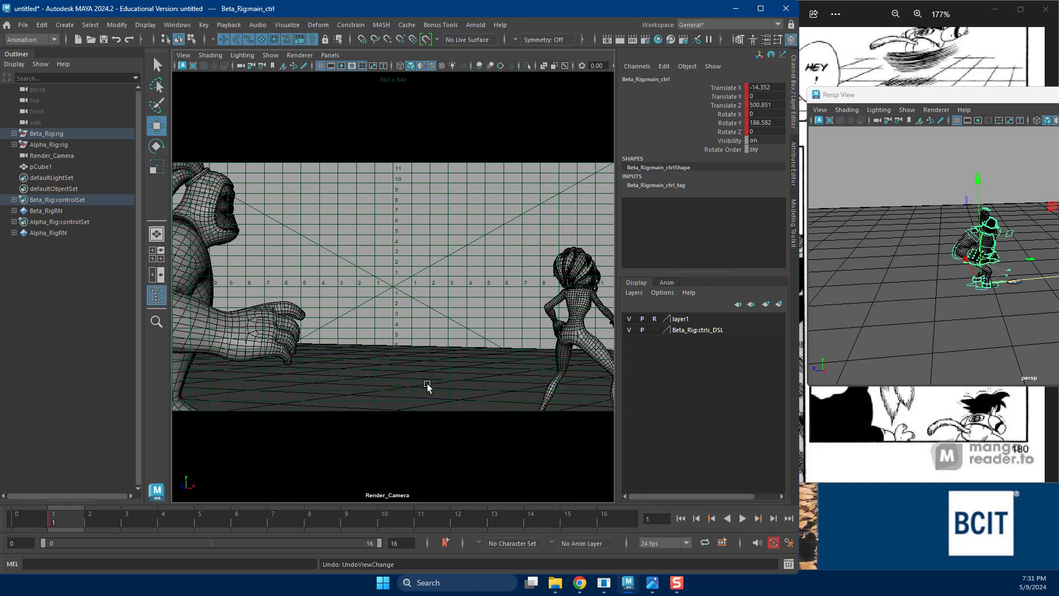
Reframe the render camera behind the Beta rig, pulled back far enough to fit both rigs.
left_click_drag(427, 382, 444, 379, "alt")
right_click_drag(443, 379, 399, 391, "alt")
middle_click_drag(399, 392, 391, 409, "alt")
right_click_drag(392, 409, 409, 412, "alt")
Move the Beta rig's main_ctrl back along its path to about 612.4 in Translate Z, and delete its key at frame 1.
left_click_drag(1043, 282, 976, 288)
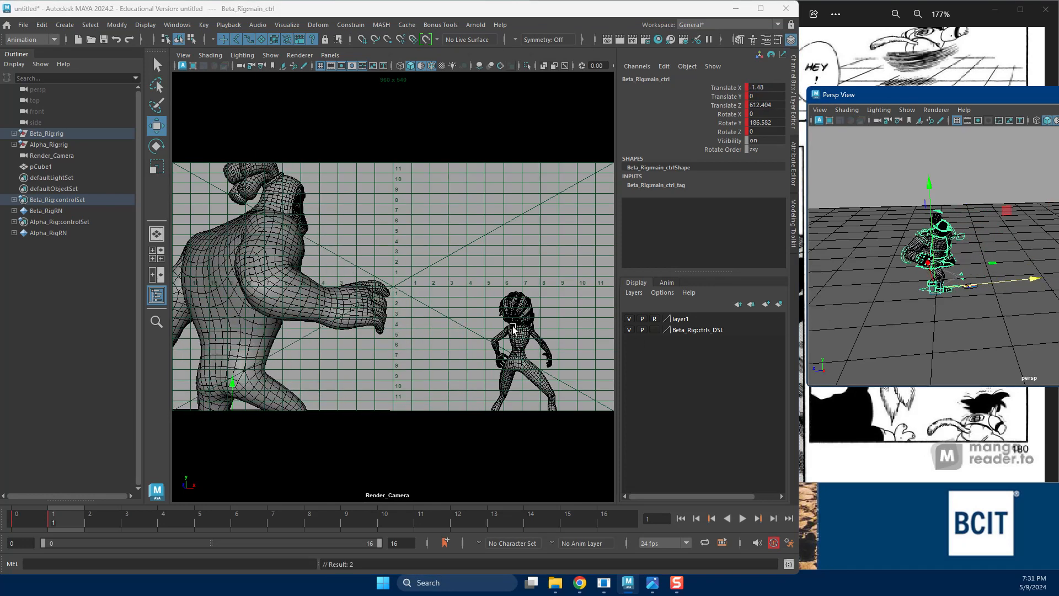
right_click(61, 518)
left_click(89, 334)
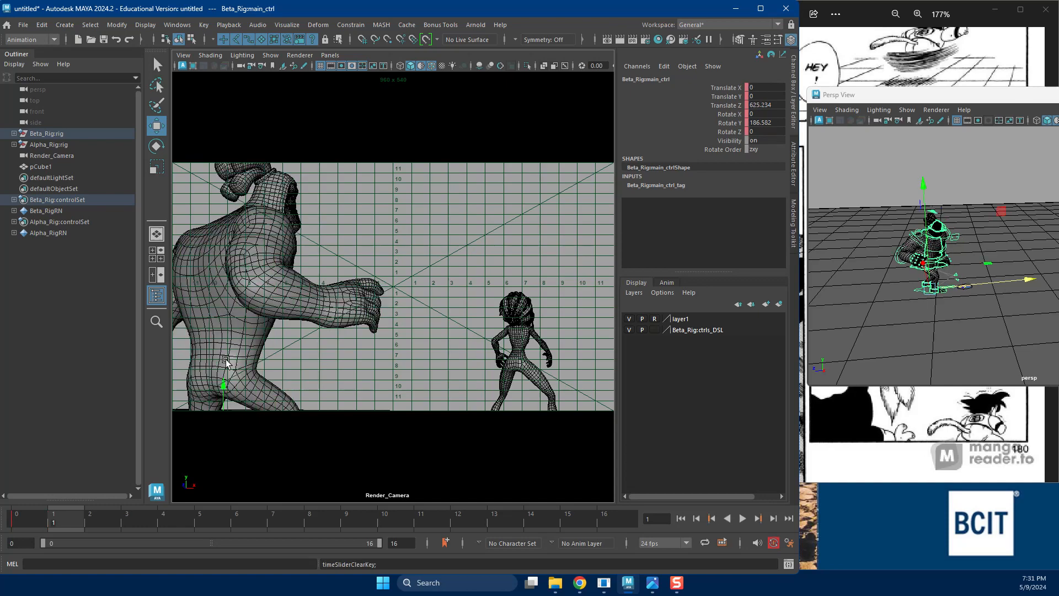
Push the render camera in on the Beta rig's upper body with the small Alpha rig beyond its hand, and try to key the framing.
right_click_drag(347, 370, 349, 378, "alt")
scroll(356, 395, "up", 3)
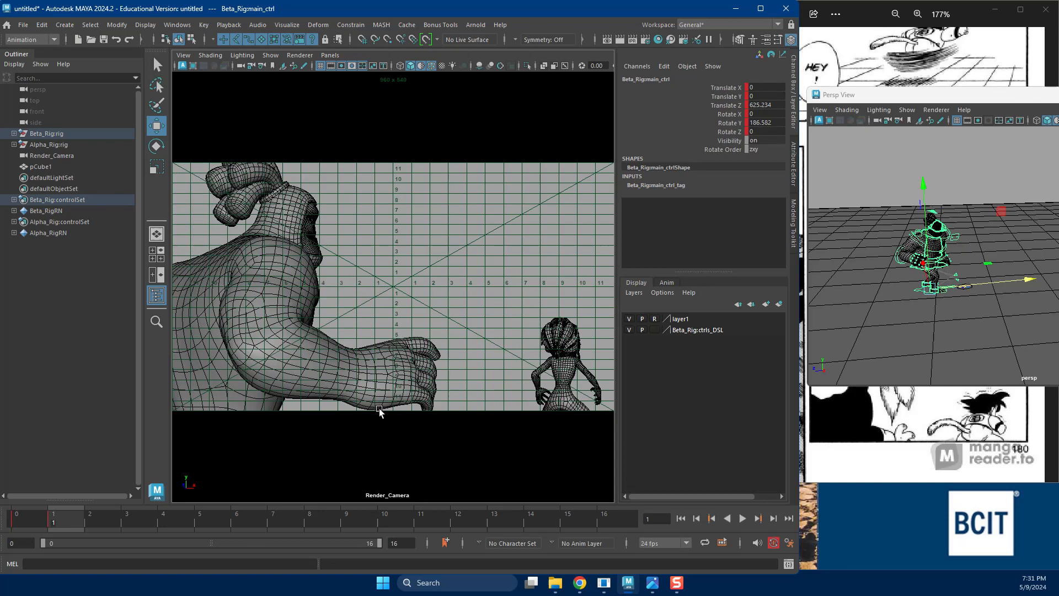
left_click_drag(374, 408, 377, 376, "alt")
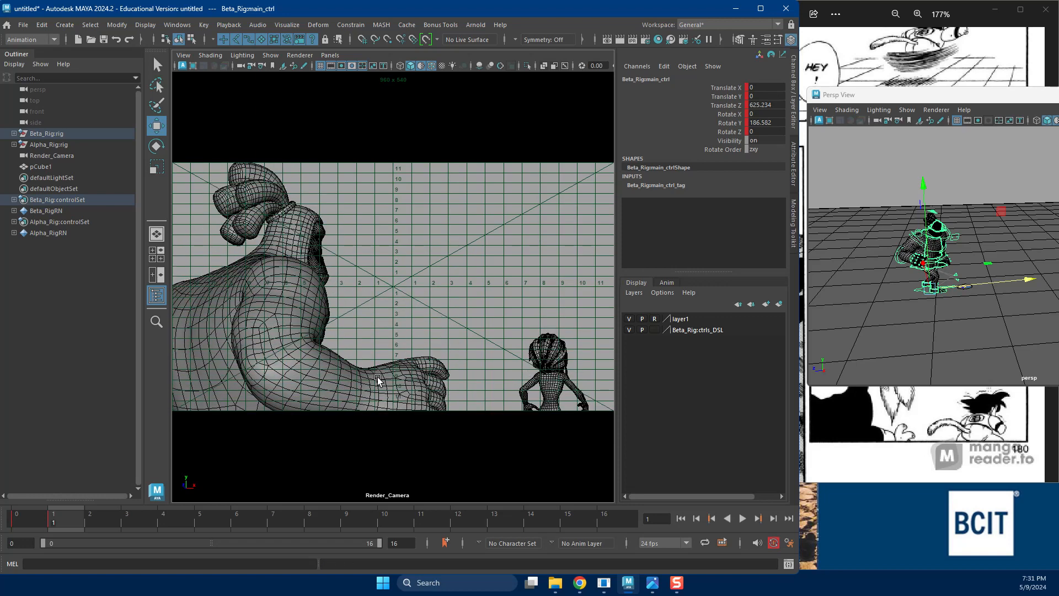
left_click_drag(1033, 99, 1058, 99)
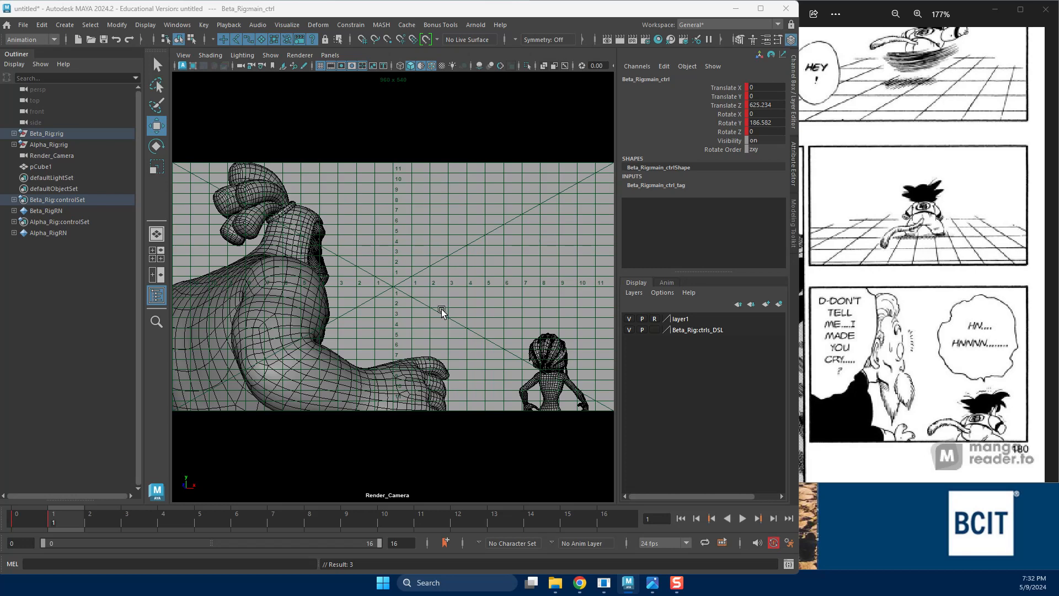
left_click_drag(476, 333, 503, 322, "alt")
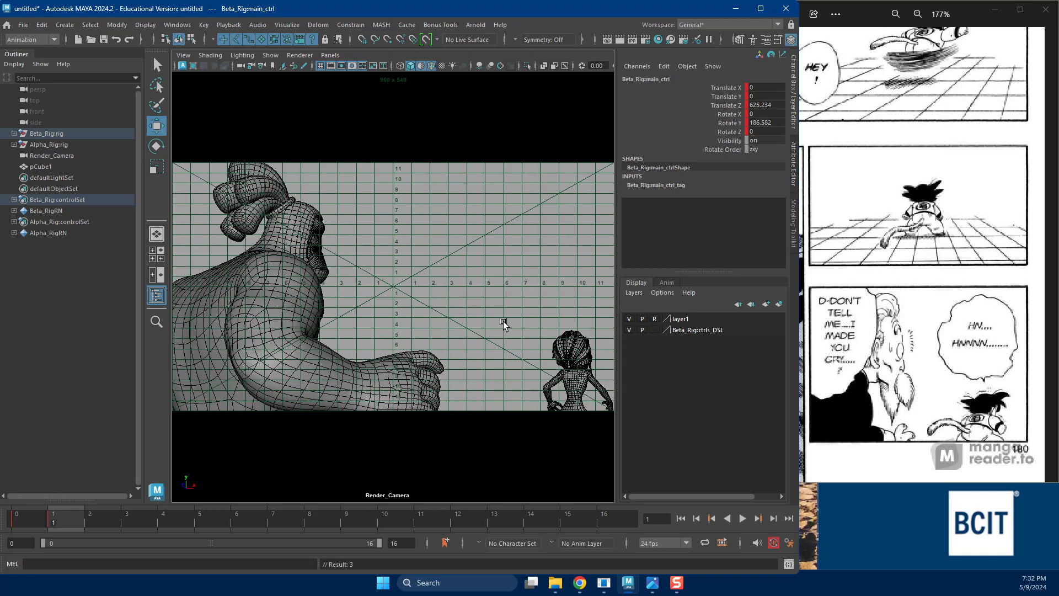
left_click(484, 296)
key("s")
Start saving the scene under a new name and browse to the LEMON folder on drive Z.
left_click(44, 25)
mouse_move(70, 210)
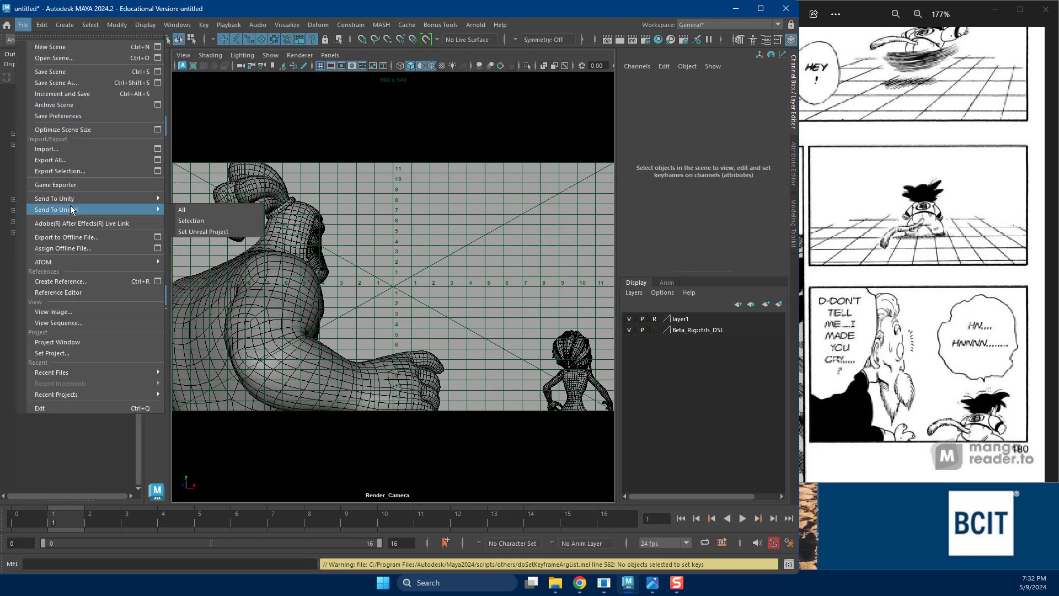
left_click(60, 82)
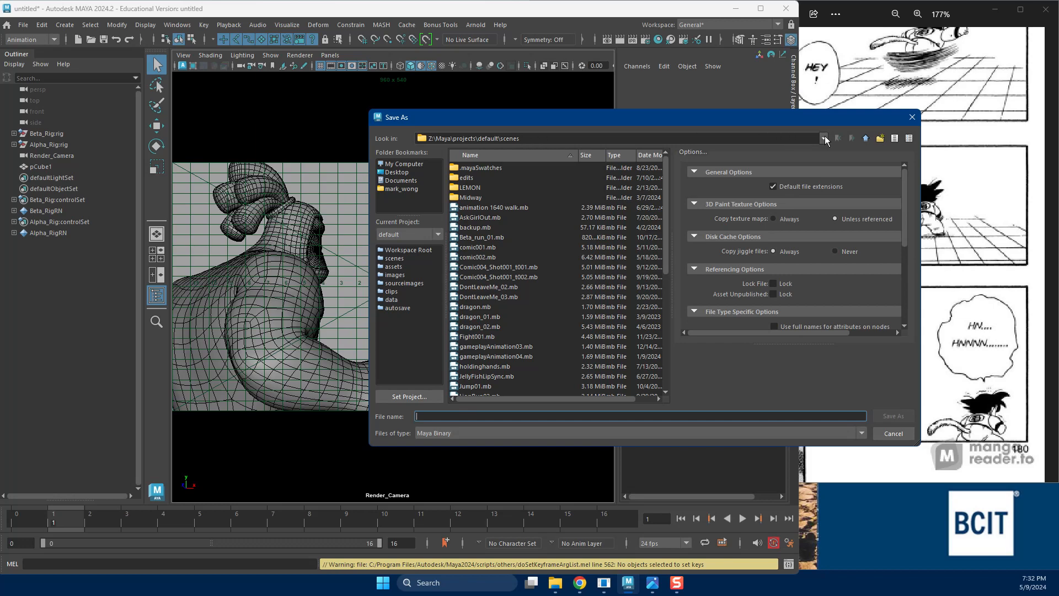
left_click(618, 139)
left_click(460, 193)
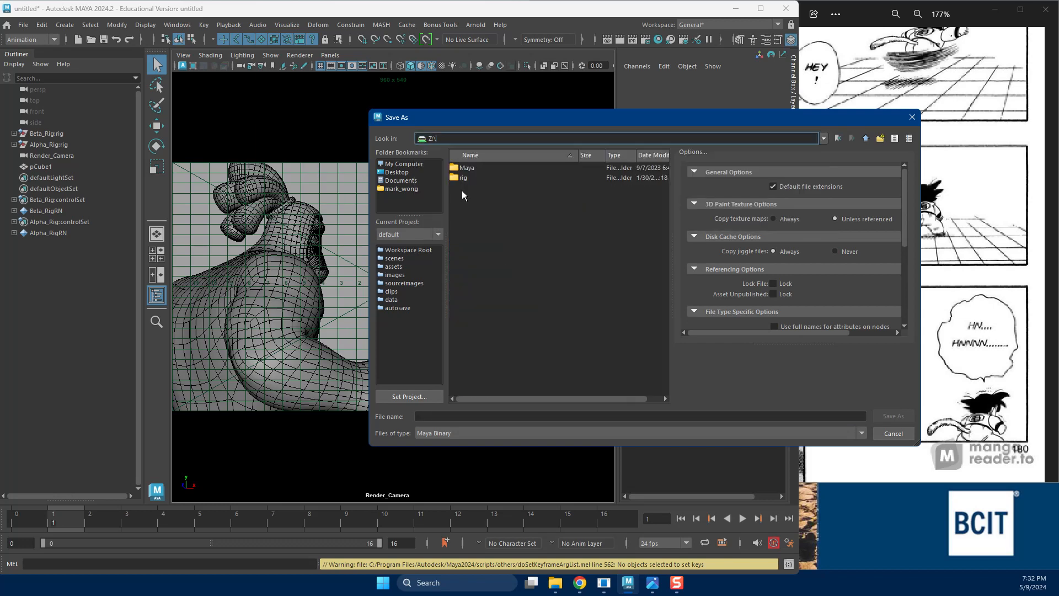
left_click(490, 336)
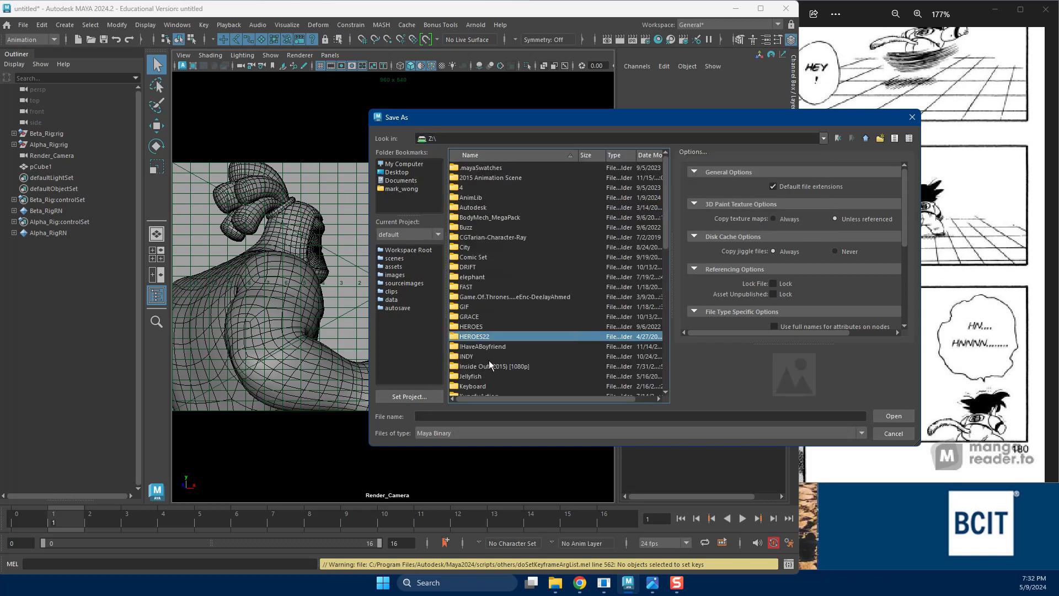
scroll(496, 358, "down", 4)
double_click(488, 300)
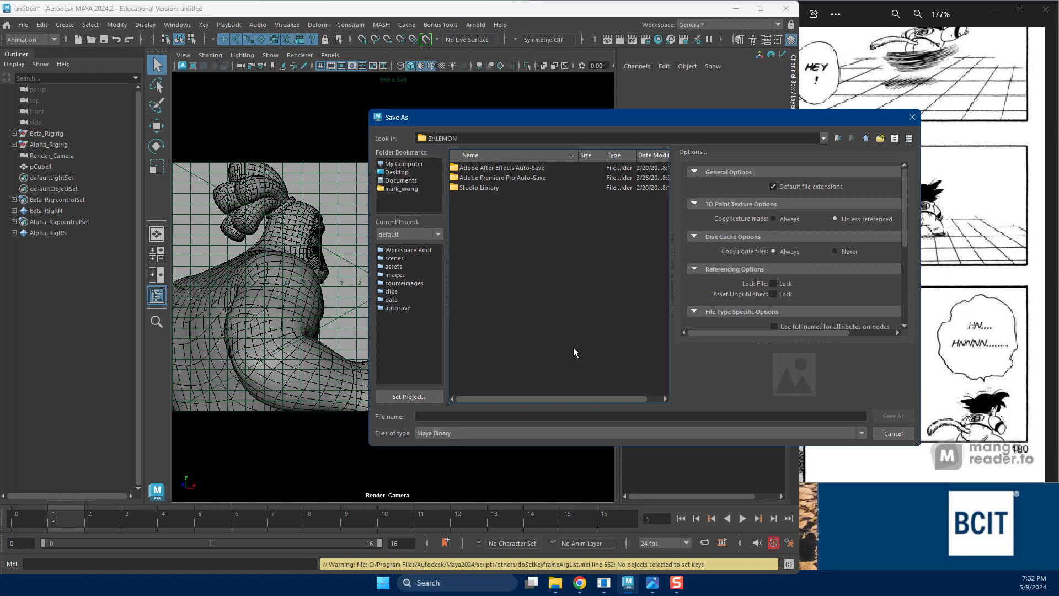
Create a Term4 folder inside LEMON and save the scene there as ComicOption3_t01.mb.
right_click(557, 314)
left_click(574, 330)
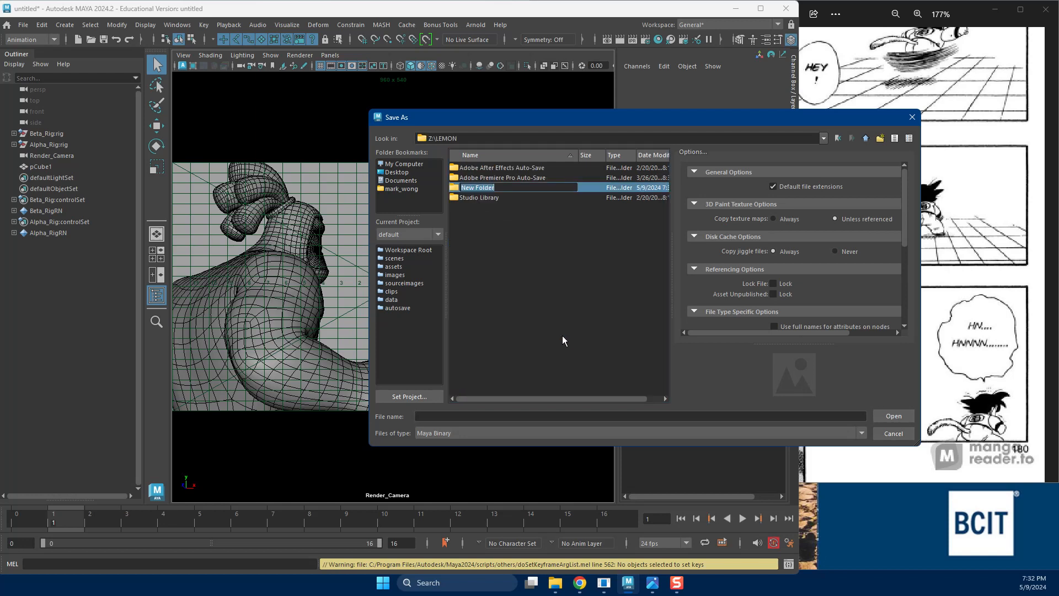
type("T")
key("Return")
key("Return")
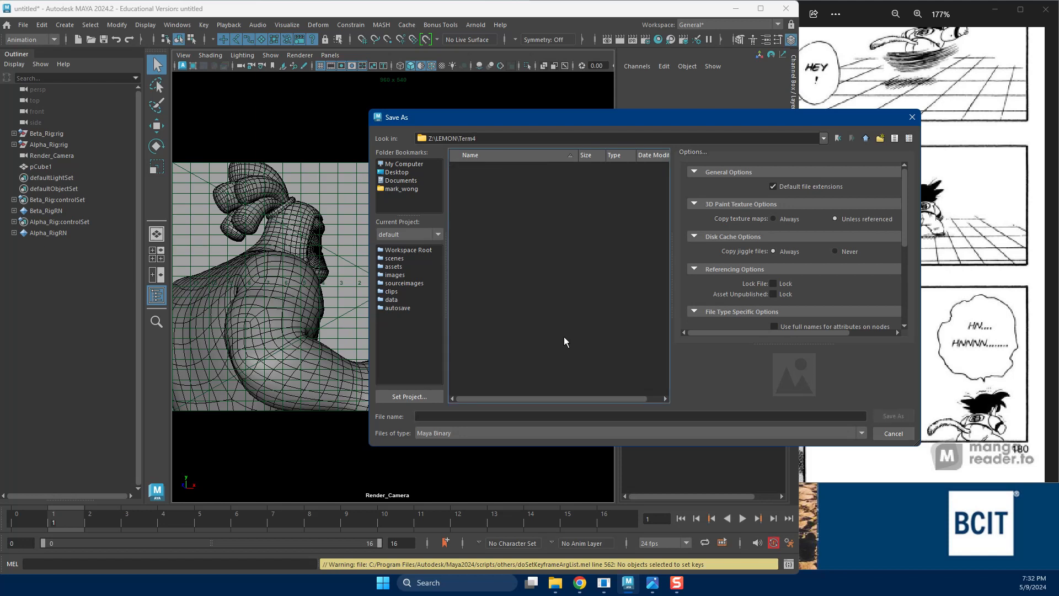
left_click(570, 417)
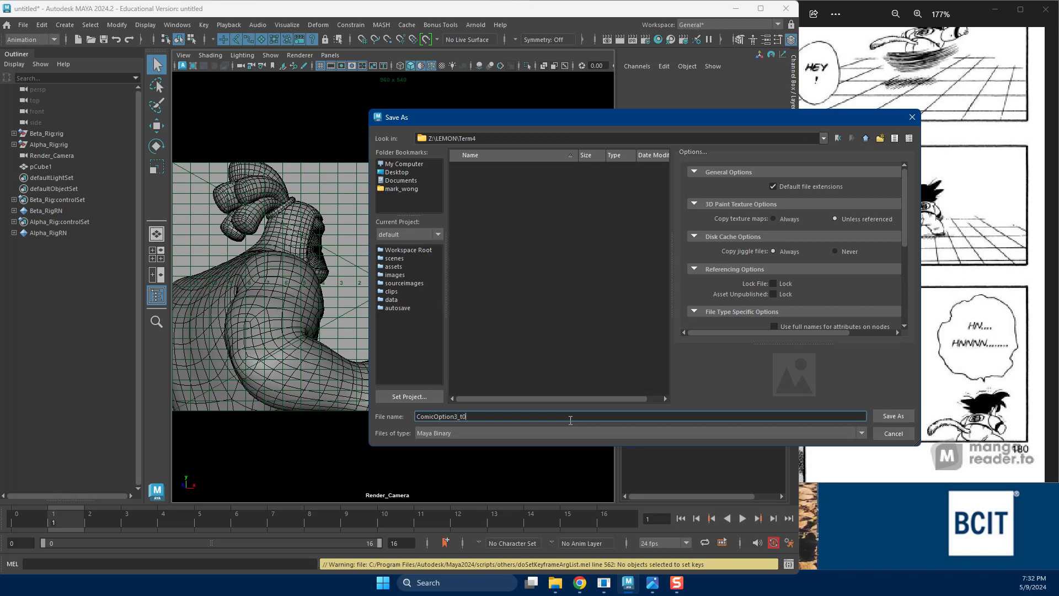
left_click(894, 416)
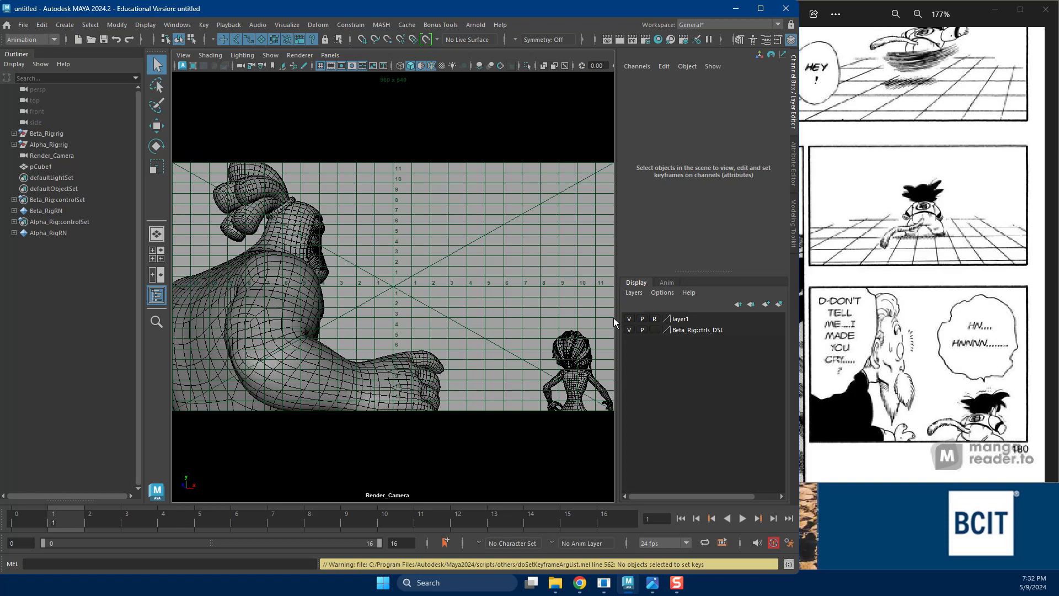
Adjust the framing to include more of the Beta rig's back, and key Render_Camera at frame 1.
left_click_drag(453, 299, 445, 271, "alt")
key("bracketleft")
key("bracketleft")
key("bracketleft")
key("bracketleft")
left_click_drag(445, 279, 448, 298, "alt")
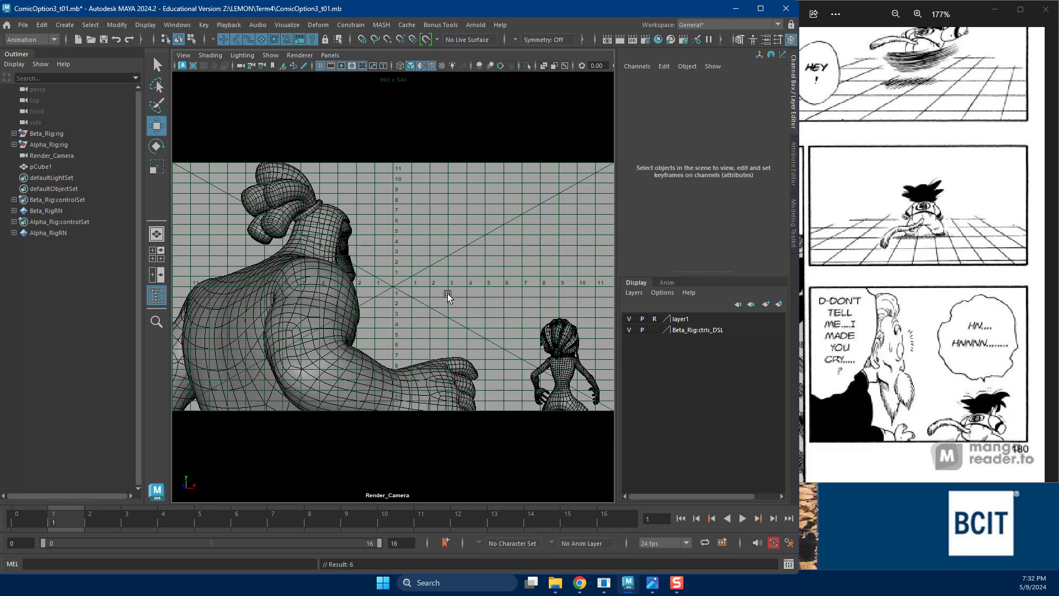
key("s")
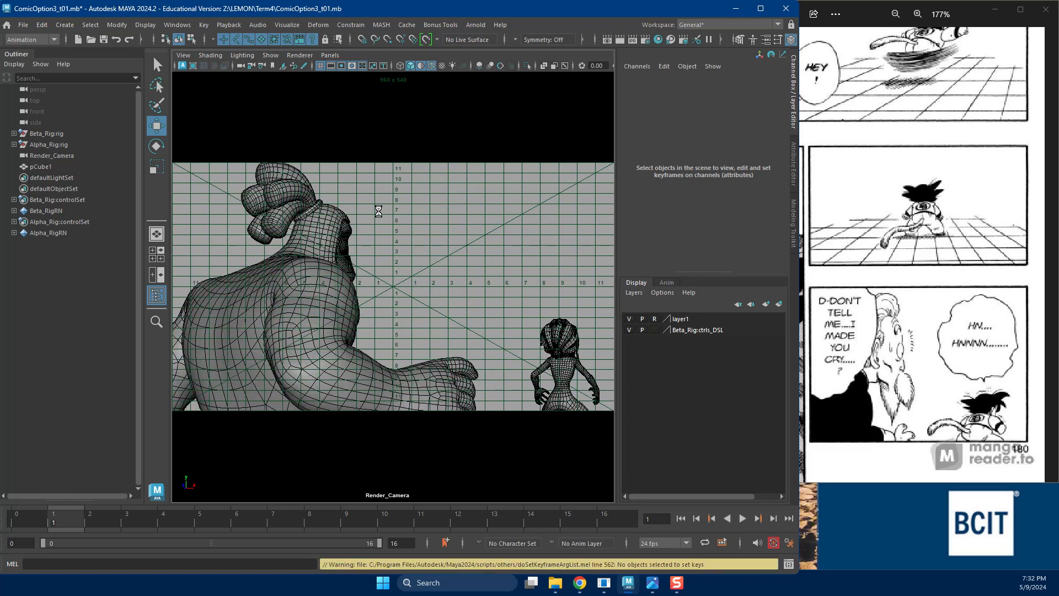
left_click(237, 66)
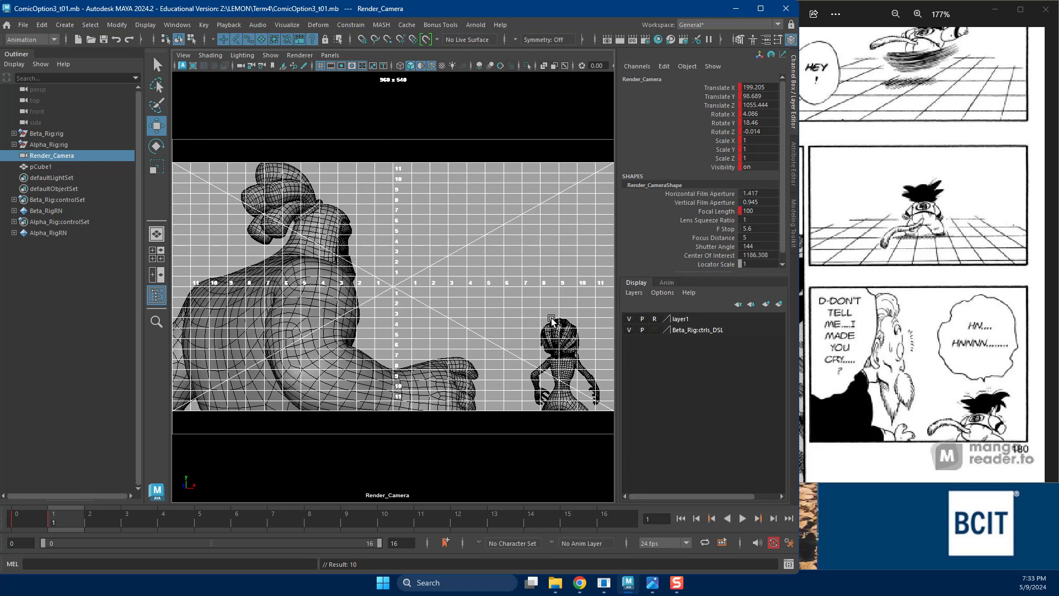
Select all controls of both rigs in the perspective view, key them at frame 1, and go to frame 2.
left_click_drag(1058, 121, 534, 122)
scroll(534, 236, "down", 6)
middle_click_drag(534, 236, 790, 441)
key("ctrl+z")
left_click_drag(723, 353, 337, 196)
left_click(839, 323)
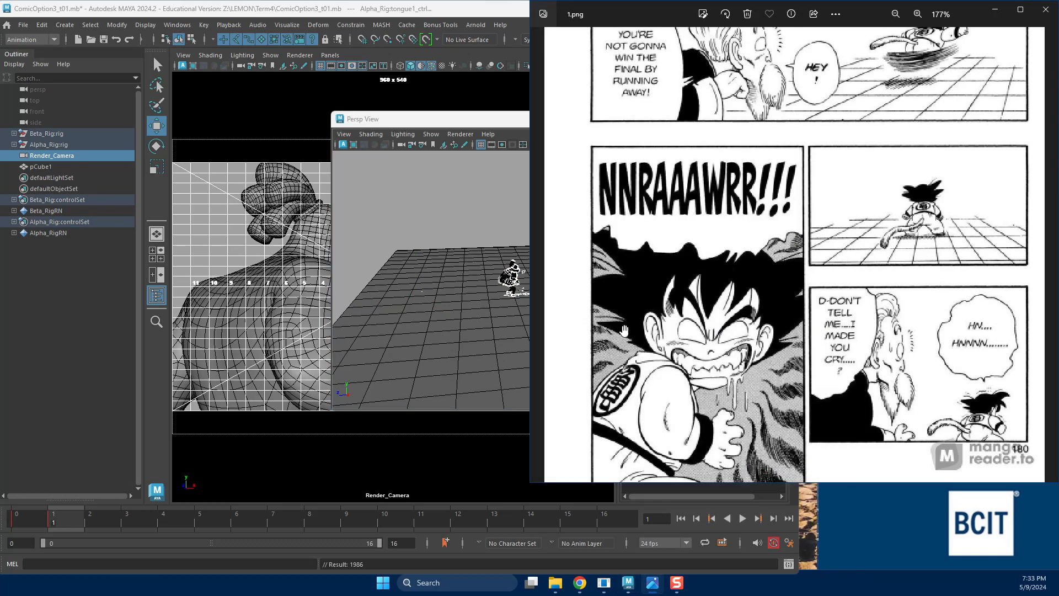
left_click(98, 519)
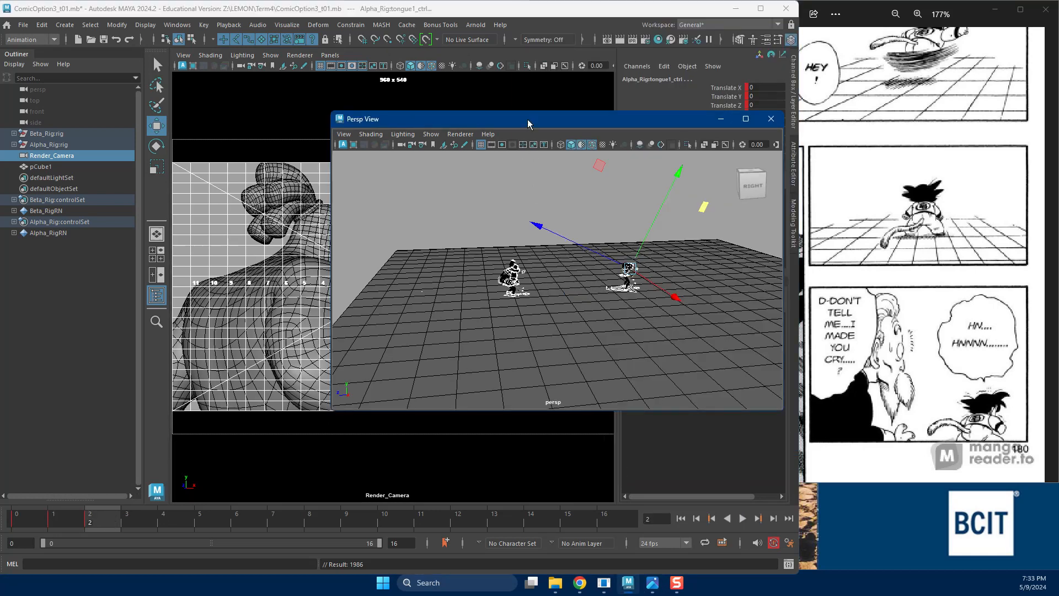
left_click_drag(528, 125, 988, 201)
left_click_drag(988, 200, 1058, 238)
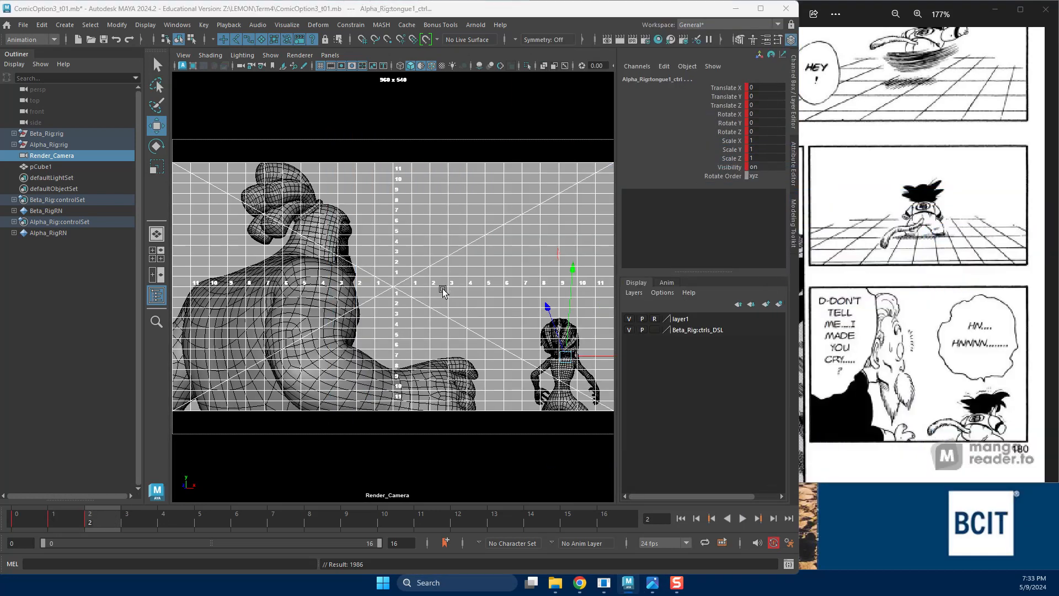
Frame the render camera closely on the Alpha rig's head and torso at frame 2, checking against the manga page.
middle_click_drag(443, 289, 338, 261, "alt")
right_click_drag(338, 262, 485, 297, "alt")
middle_click_drag(485, 298, 328, 238, "alt")
left_click_drag(327, 237, 332, 253, "alt")
right_click_drag(332, 253, 379, 261, "alt")
middle_click_drag(379, 261, 356, 273, "alt")
left_click(905, 403)
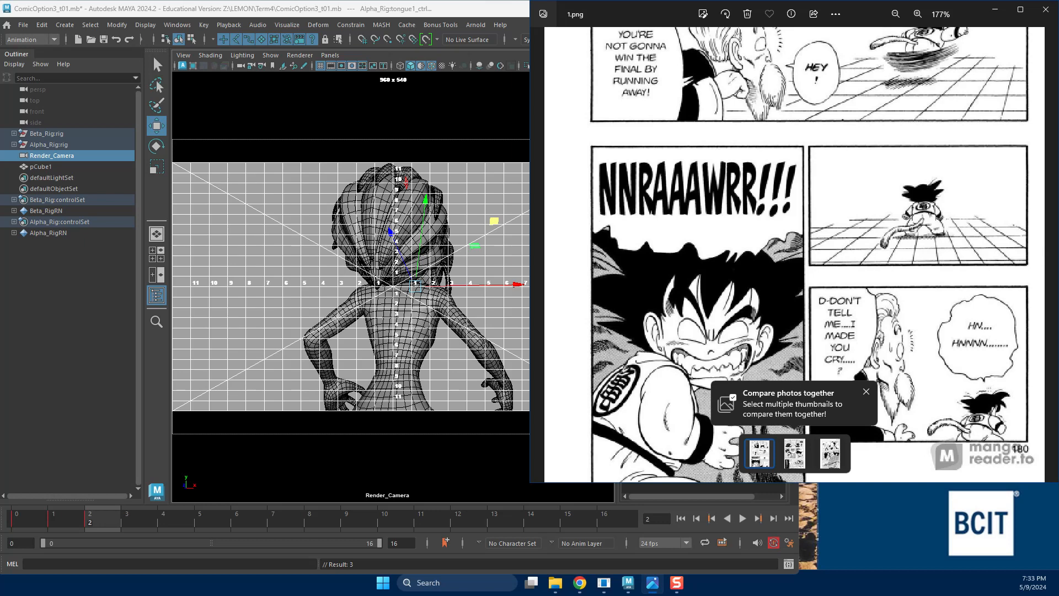
key("alt+Tab")
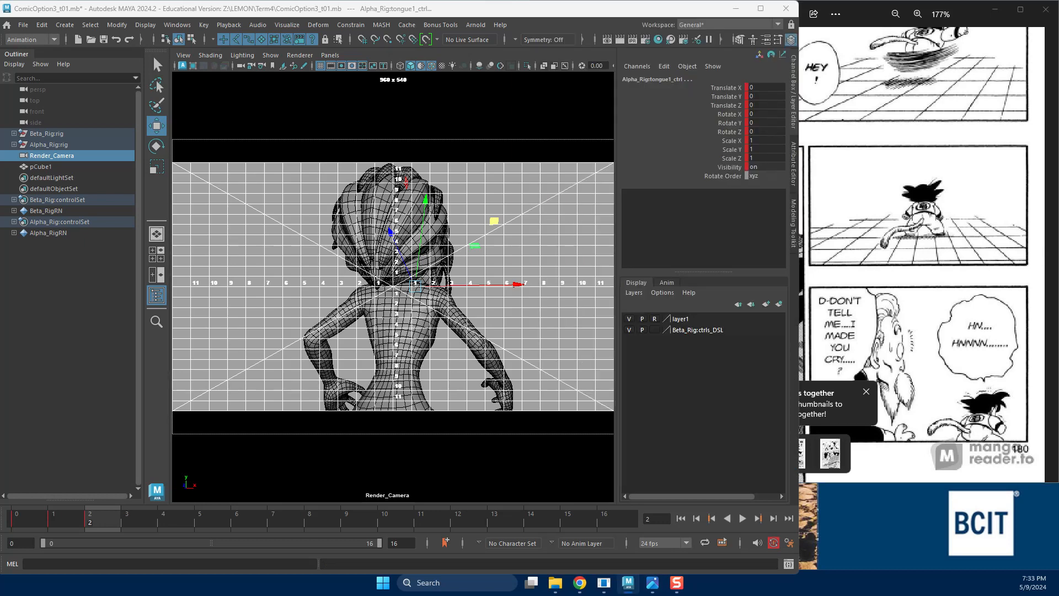
Rotate the Alpha rig's spine_pelvisMain_ctrl to about -29.0 in Rotate Y and move it to about 14.9, -20.0 and 6.8.
key("ctrl+z")
left_click_drag(1058, 33, 808, 141)
scroll(810, 368, "up", 1)
key("e")
mouse_move(795, 377)
left_mouse_down()
mouse_move(744, 397)
mouse_move(735, 382)
mouse_move(767, 385)
mouse_move(792, 369)
left_mouse_up()
key("w")
middle_click_drag(789, 369, 816, 299, "alt")
left_click_drag(808, 299, 790, 305)
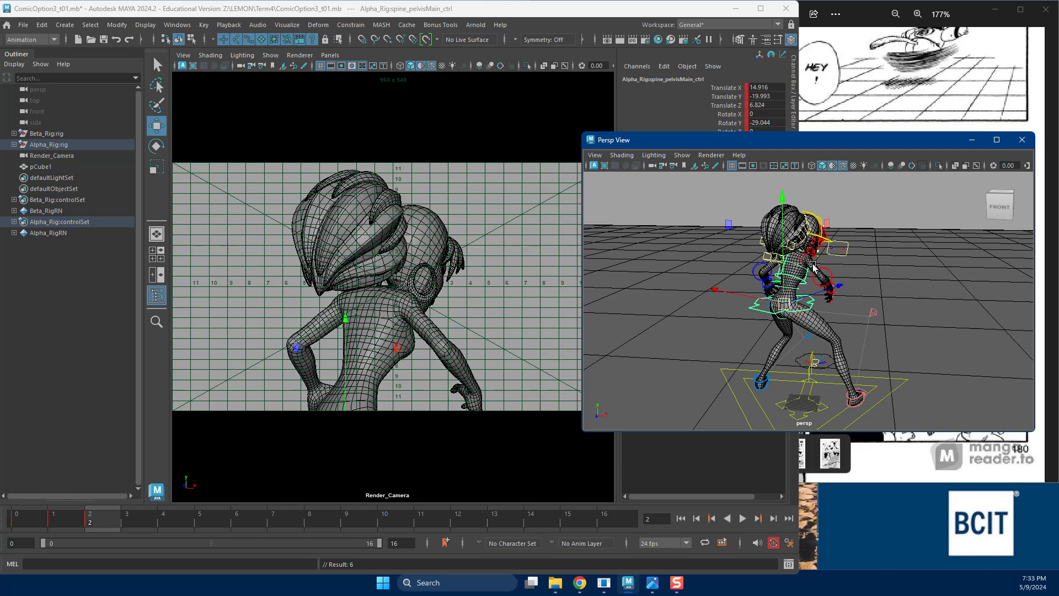
Turn the Alpha rig's left foot by rotating L_leg_Ik_ctrl.
left_click_drag(808, 349, 780, 373, "alt")
left_click(775, 375)
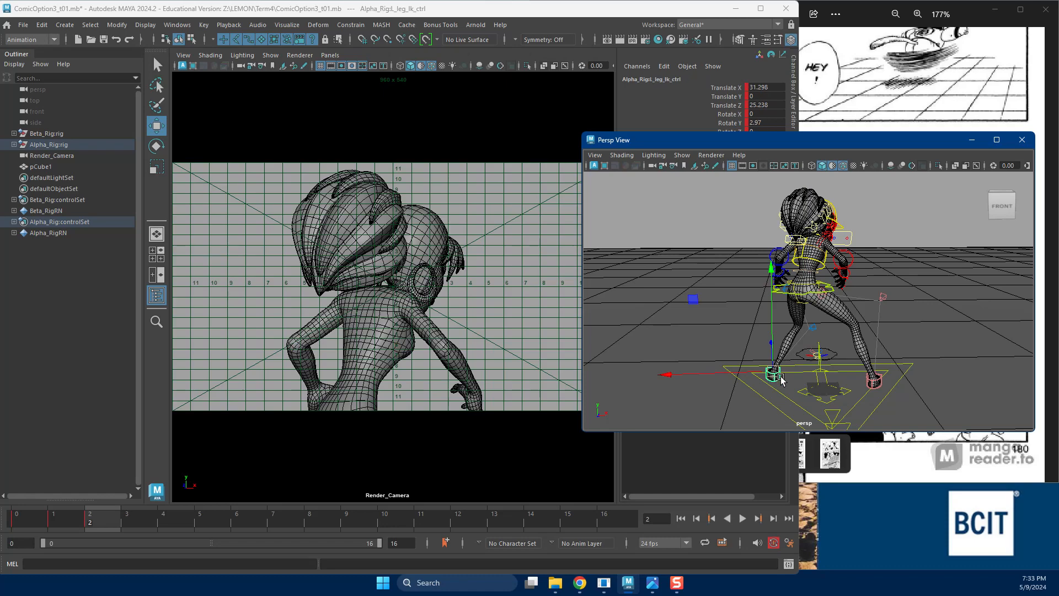
key("e")
left_click_drag(815, 408, 739, 422)
left_click_drag(739, 422, 687, 407, "alt")
Place the Alpha rig's R_leg_Ik_ctrl at about -17.7 in Translate X and -8.1 in Translate Z, rotated about -44.3 in Rotate Y.
key("w")
left_click(729, 341)
mouse_move(730, 343)
left_mouse_down("alt")
mouse_move(734, 361)
mouse_move(737, 333)
left_mouse_up("alt")
left_click(733, 320)
left_click_drag(758, 294, 766, 296)
key("e")
left_click_drag(799, 369, 744, 381)
Arrange the perspective window and the manga image 1.png side by side, with the NNRAAAWRR!!! panel in view for reference.
scroll(734, 287, "up", 5)
left_click_drag(836, 143, 552, 189)
left_click_drag(913, 124, 913, 134)
left_click_drag(961, 12, 965, 12)
left_click(999, 10)
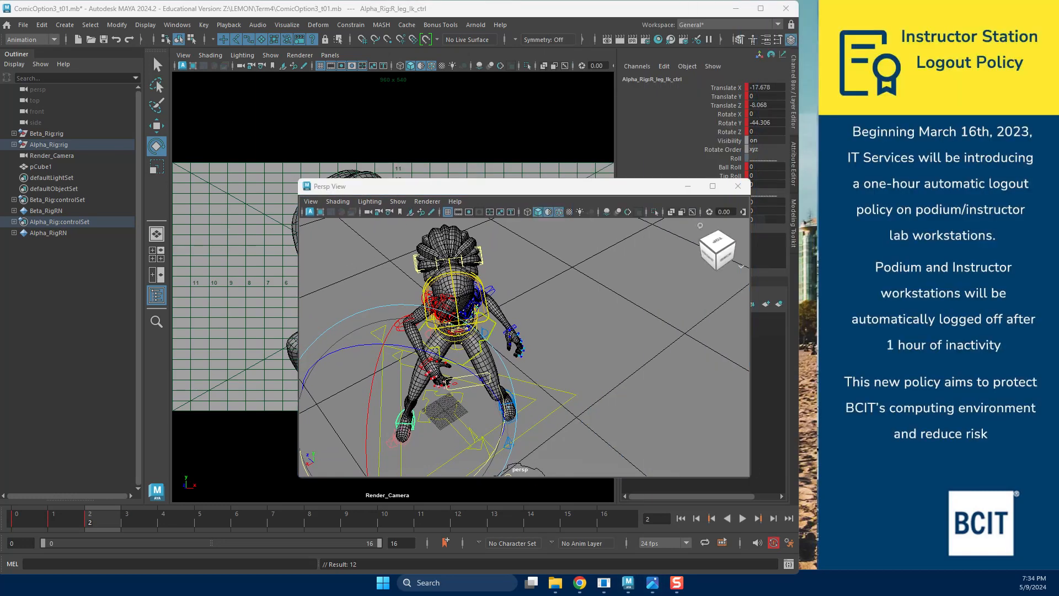
left_click(652, 583)
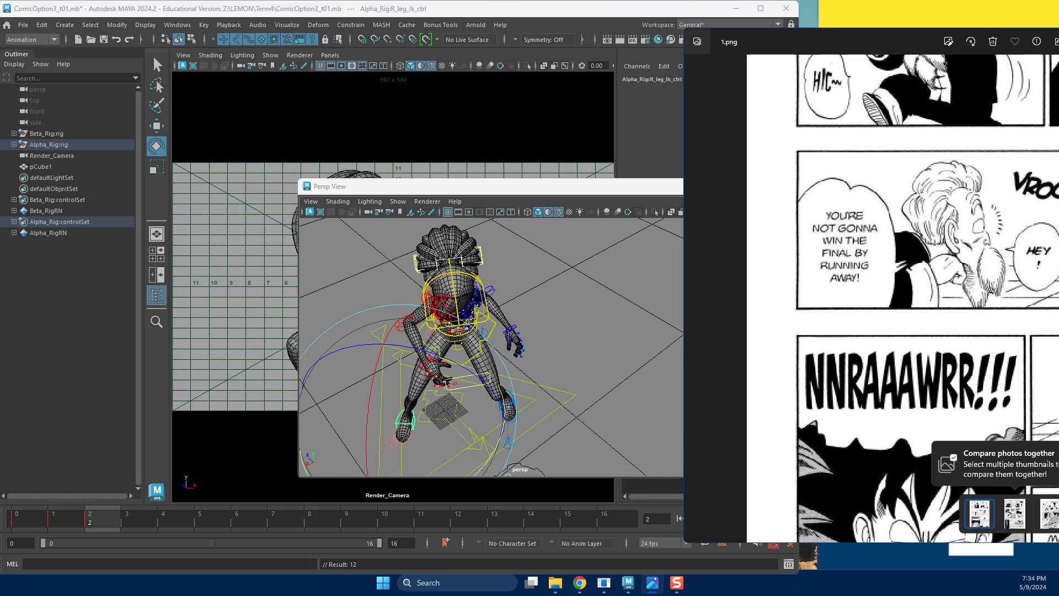
scroll(751, 354, "down", 3)
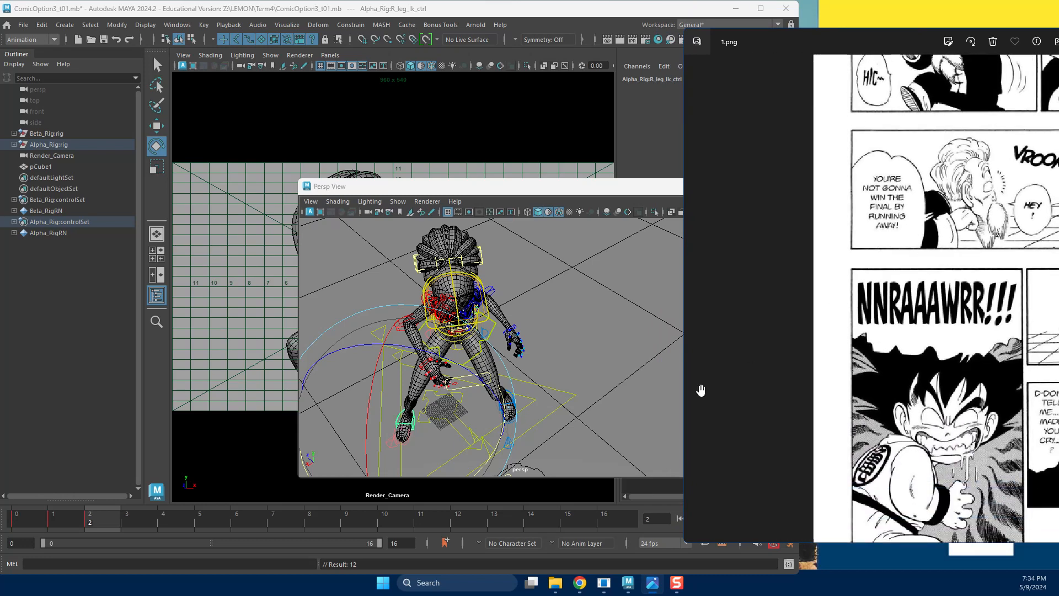
left_click(542, 187)
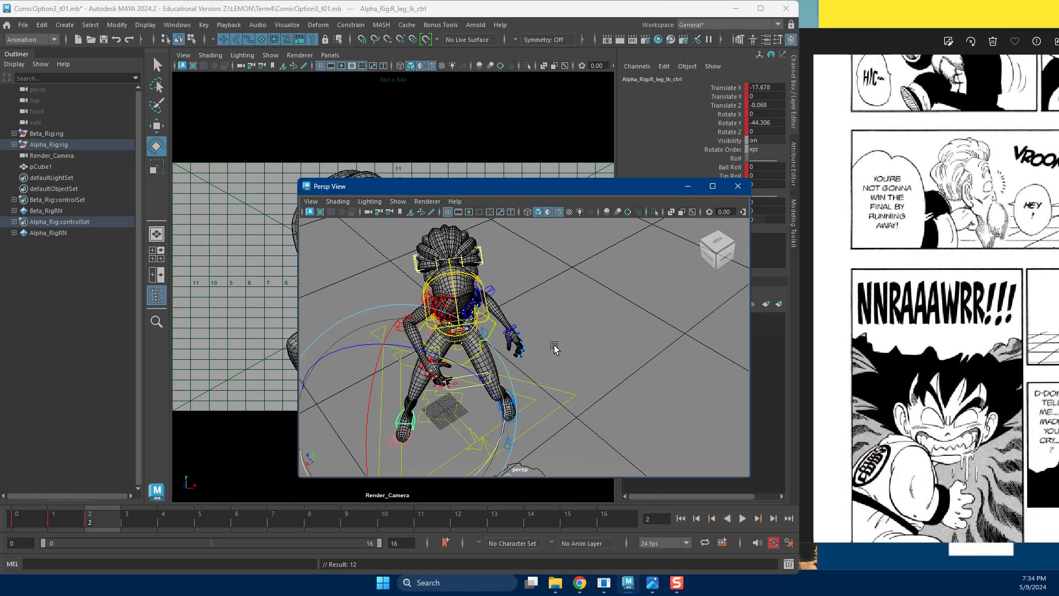
Turn the Alpha rig's spine_chestRot_ctrl and display the Render_Camera view shaded with textures.
left_click_drag(525, 187, 674, 121)
left_click_drag(672, 243, 547, 276, "alt")
left_click(587, 223)
left_click_drag(421, 370, 426, 373)
key("w")
key("6")
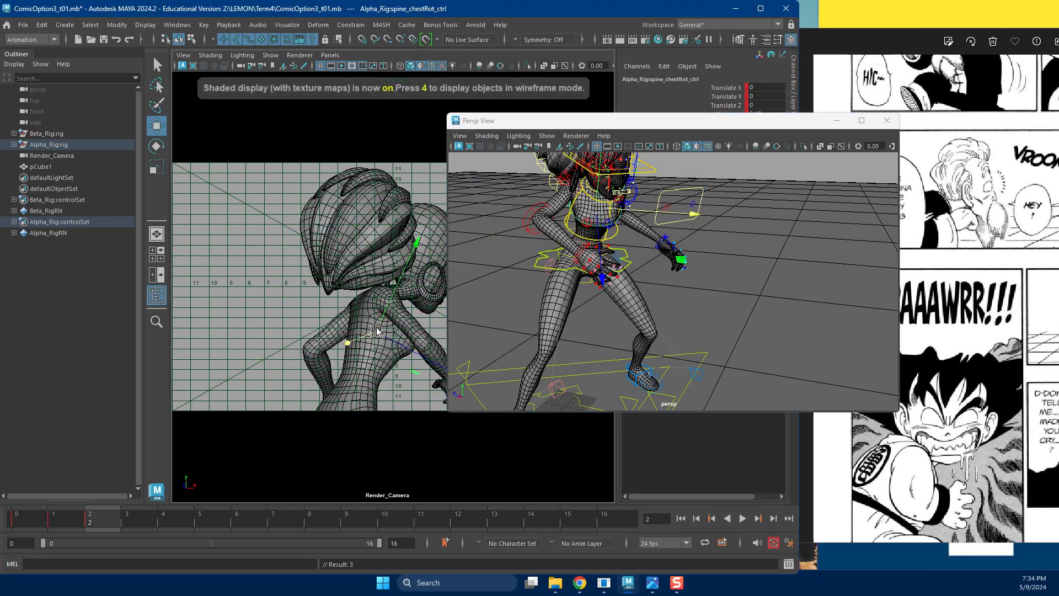
left_click(421, 68)
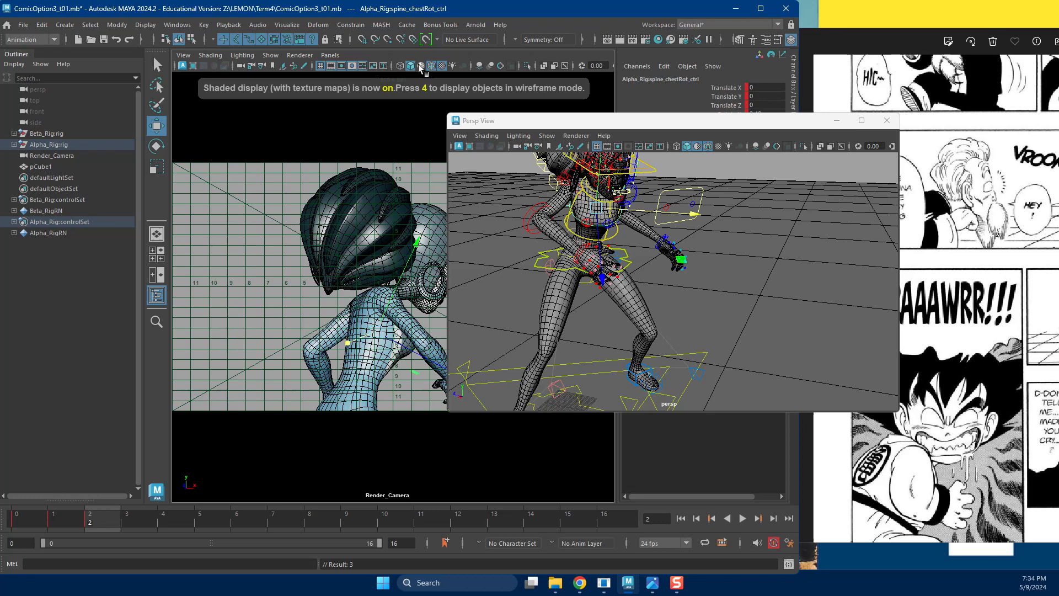
Rotate the Alpha rig's R_arm_elbow_Fk_ctrl, and rotate R_arm_hand_Fk_ctrl to about -44.5, -21.0 and 5.2.
mouse_move(630, 334)
left_mouse_down("alt")
mouse_move(662, 350)
mouse_move(599, 249)
mouse_move(610, 251)
mouse_move(619, 313)
mouse_move(655, 273)
mouse_move(563, 331)
left_mouse_up("alt")
left_click(605, 218)
key("e")
key("w")
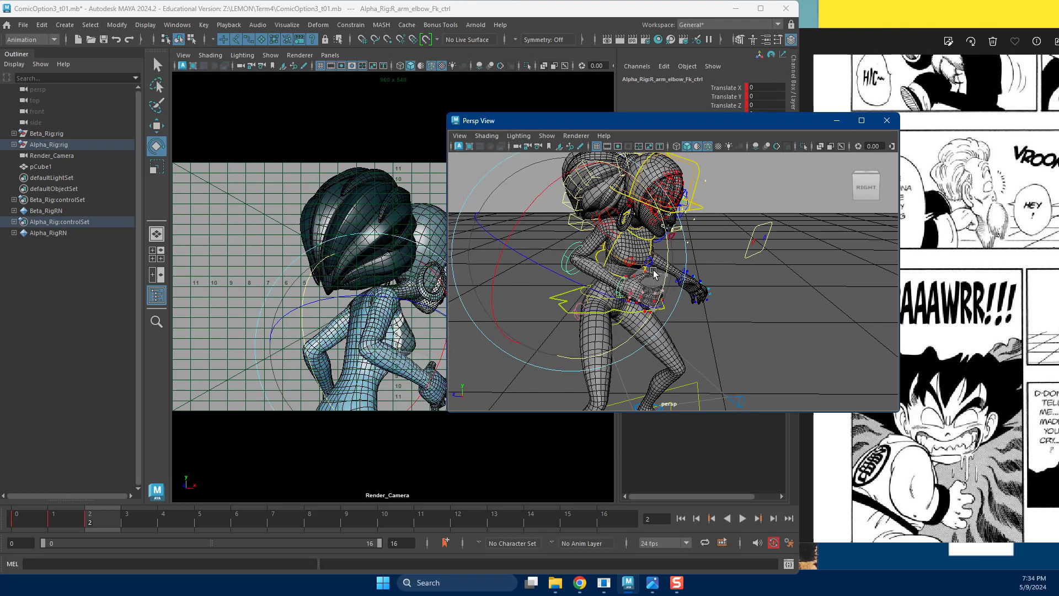
left_click(651, 292)
left_click(618, 287)
key("e")
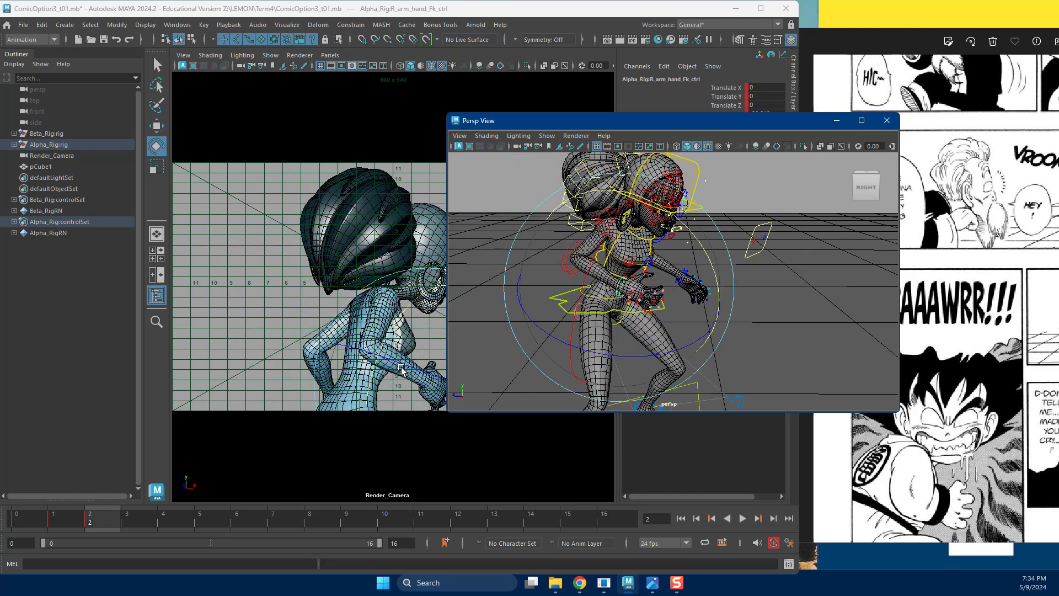
left_click_drag(620, 127, 658, 159)
left_click_drag(444, 353, 437, 362)
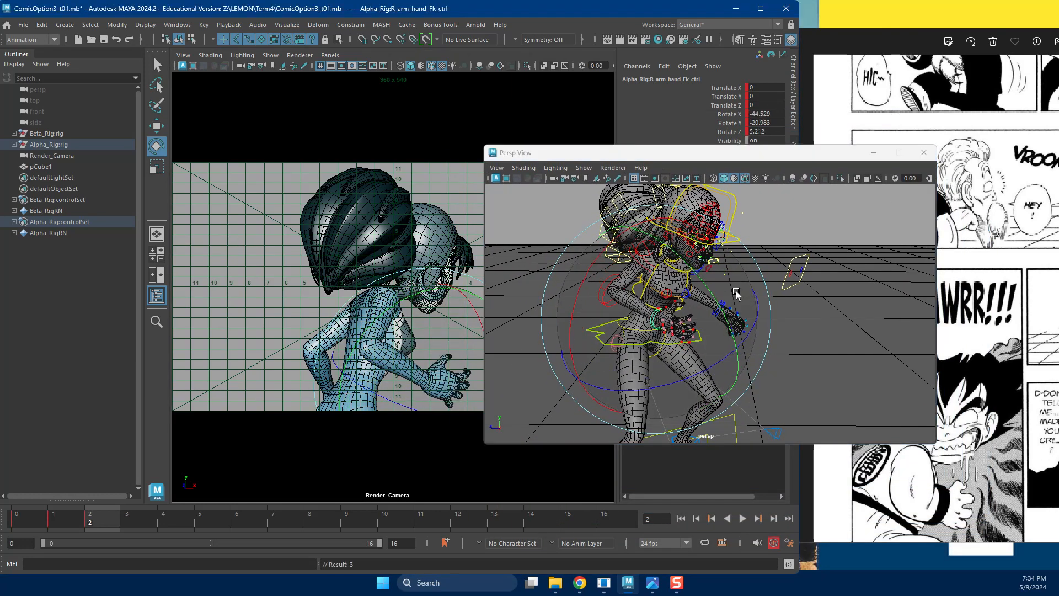
Rotate the Alpha rig's head_ctrl to about 7.4, -65.2 and -15.5 in X, Y and Z.
left_click(739, 301)
left_click_drag(754, 303, 605, 287)
key("w")
left_click_drag(684, 320, 658, 292, "alt")
scroll(658, 295, "up", 3)
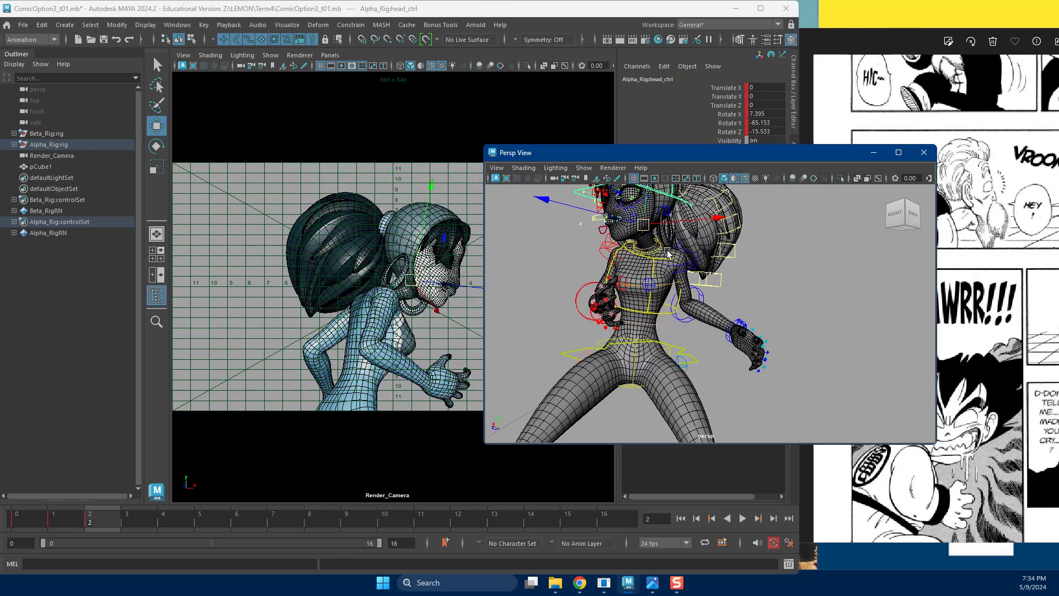
Rotate the Alpha rig's upper-body controls so the head pushes forward of the shoulders in the camera view.
left_click(670, 249)
key("e")
scroll(670, 249, "up", 3)
left_click_drag(669, 249, 710, 313)
scroll(622, 238, "down", 3)
key("w")
key("e")
left_click_drag(455, 305, 419, 258)
left_click_drag(775, 359, 696, 344, "alt")
left_click_drag(439, 255, 452, 249)
mouse_move(690, 331)
left_mouse_down("alt")
mouse_move(744, 354)
mouse_move(689, 359)
mouse_move(721, 332)
mouse_move(702, 332)
left_mouse_up("alt")
key("w")
Pose the Alpha rig's right arm, with R_arm_shoulder_Fk_ctrl rotated to about -23.2, 44.7 and -47.3.
left_click(690, 361)
key("e")
left_click_drag(698, 282, 678, 292)
left_click_drag(393, 312, 371, 303)
key("w")
left_click_drag(696, 373, 780, 362, "alt")
left_click(719, 375)
left_click(717, 375)
key("e")
left_click_drag(765, 363, 717, 298)
left_click(715, 284)
key("w")
Rotate the Alpha rig's R_arm_shoulder_ctrl, mainly in Rotate Z, to match the shoulder in the NNRAAAWRR!!! panel.
left_click(945, 492)
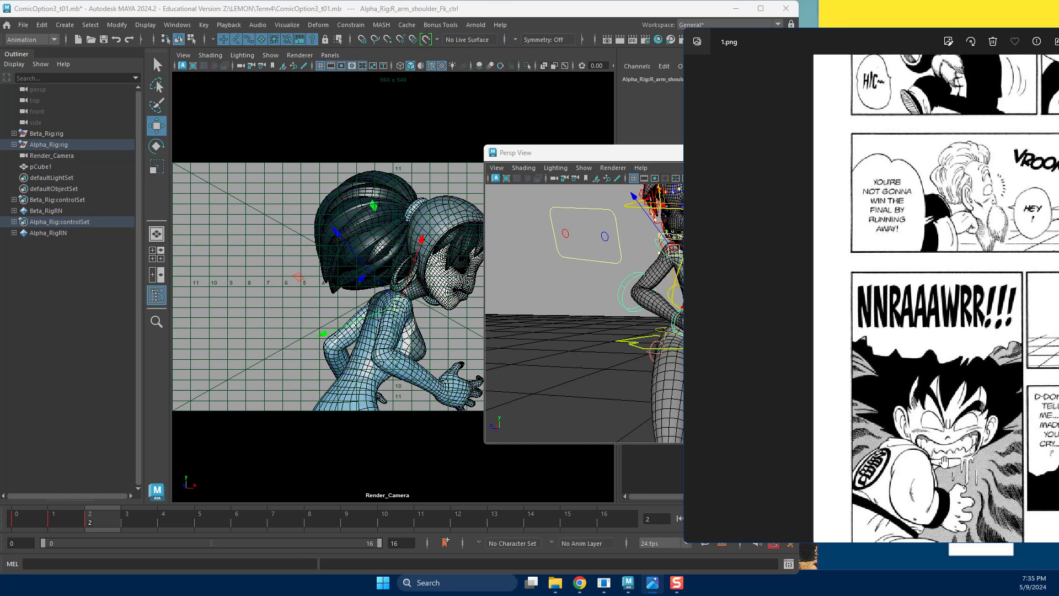
left_click(622, 358)
scroll(591, 310, "up", 3)
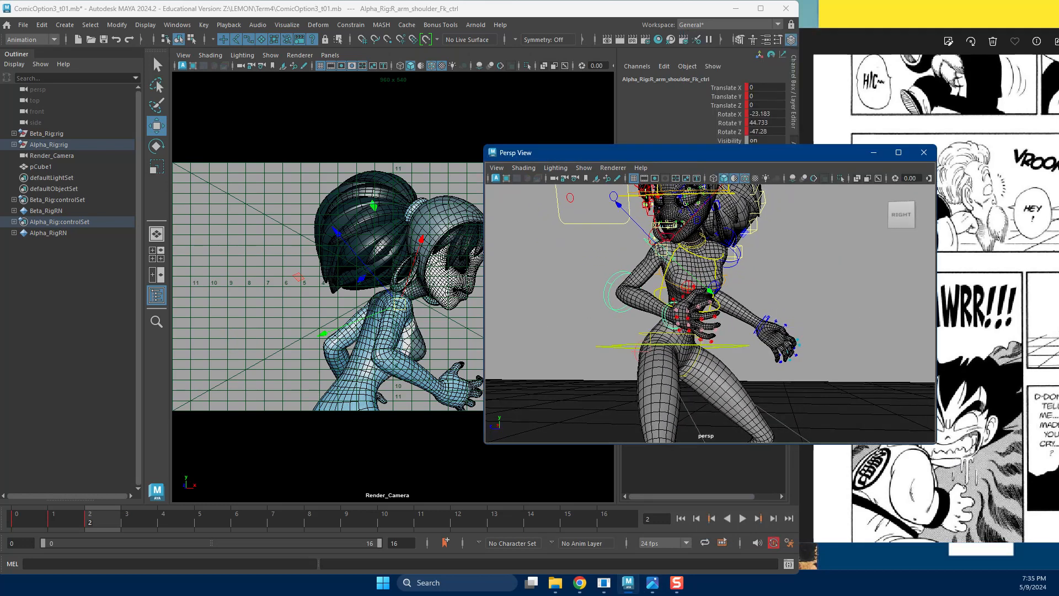
key("e")
left_click_drag(682, 279, 656, 251, "alt")
key("w")
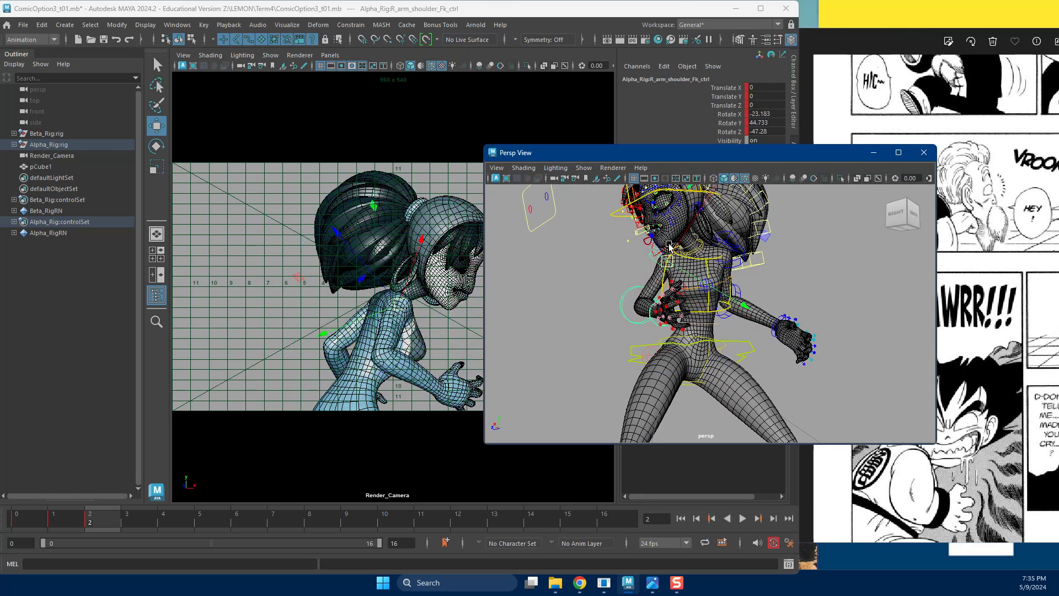
left_click(669, 247)
key("e")
middle_click_drag(688, 264, 699, 311, "alt")
left_click_drag(778, 242, 797, 274)
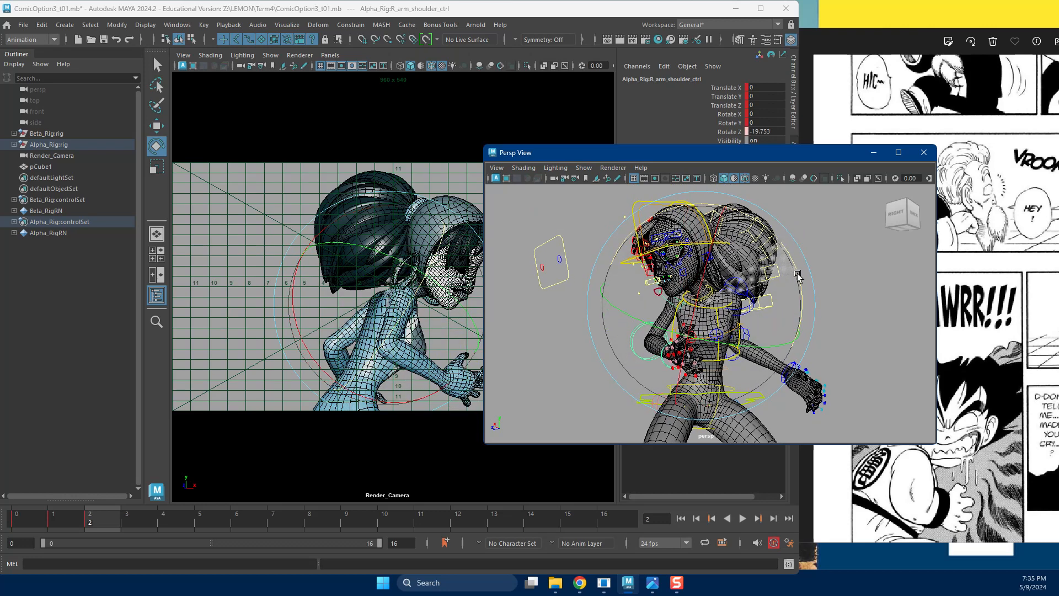
mouse_move(440, 290)
left_mouse_down()
mouse_move(427, 281)
mouse_move(457, 291)
mouse_move(445, 309)
left_mouse_up()
key("w")
Rotate the Alpha rig's head_ctrl to about 21.2, -138.9 and -19.8 in X, Y and Z.
left_click(666, 299)
key("e")
left_click_drag(436, 305, 419, 301)
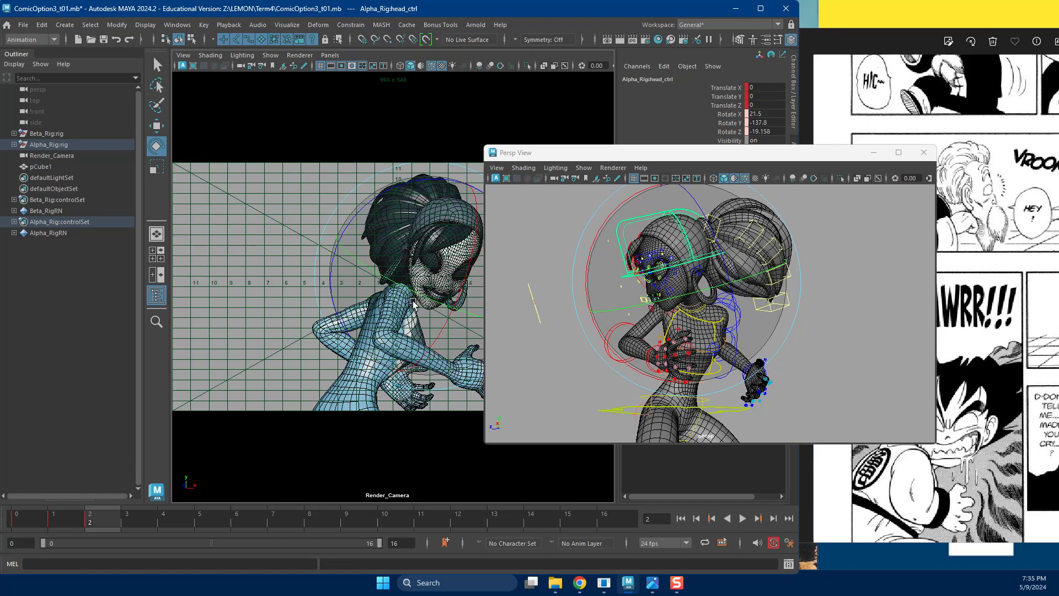
left_click_drag(717, 309, 789, 303, "alt")
mouse_move(753, 347)
left_mouse_down()
mouse_move(736, 353)
mouse_move(751, 347)
left_mouse_up()
Part the Alpha rig's lips by raising the upper-lip controls and moving mouth_lowLip_central_ctrl to about 1.38 in Translate Y.
scroll(765, 355, "up", 4)
middle_click_drag(701, 280, 733, 359, "alt")
scroll(733, 359, "up", 7)
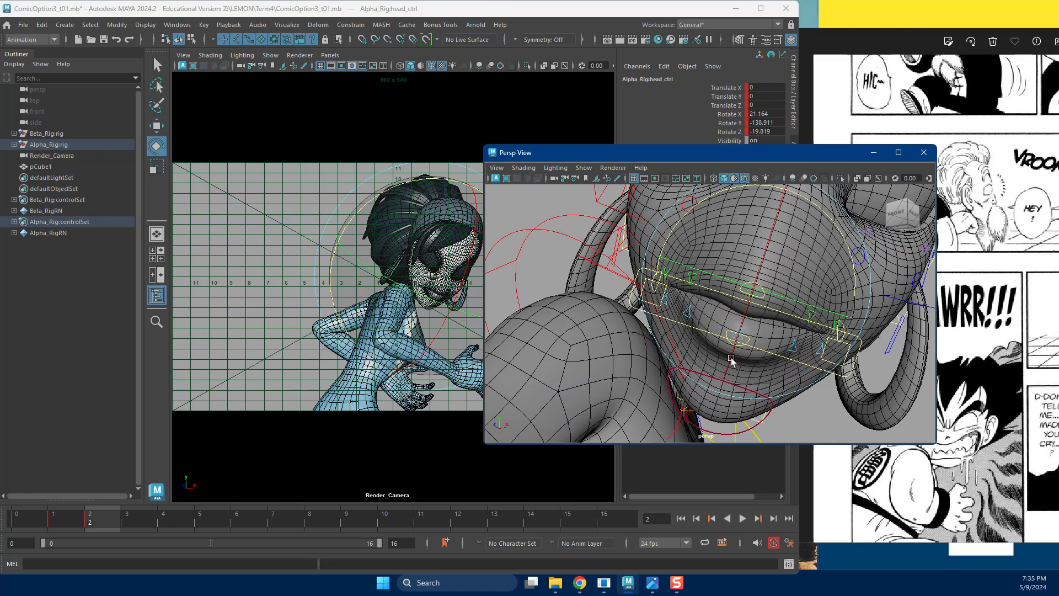
key("w")
left_click(698, 281)
left_click_drag(717, 250, 720, 227)
left_click(764, 291)
mouse_move(760, 257)
left_mouse_down()
mouse_move(786, 160)
mouse_move(769, 254)
left_mouse_up()
left_click(768, 411)
left_click(743, 343)
left_click_drag(741, 334, 722, 367)
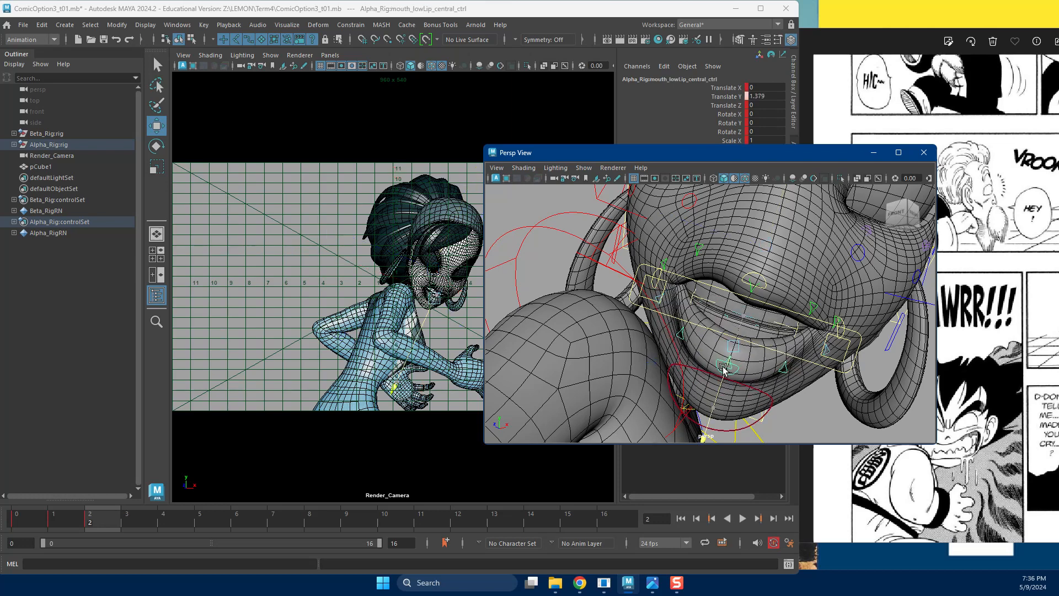
Pull both of the Alpha rig's mouth corner controls down to about -1.08 in Translate Y.
left_click(651, 285)
left_click(844, 338)
left_click_drag(818, 288, 807, 323)
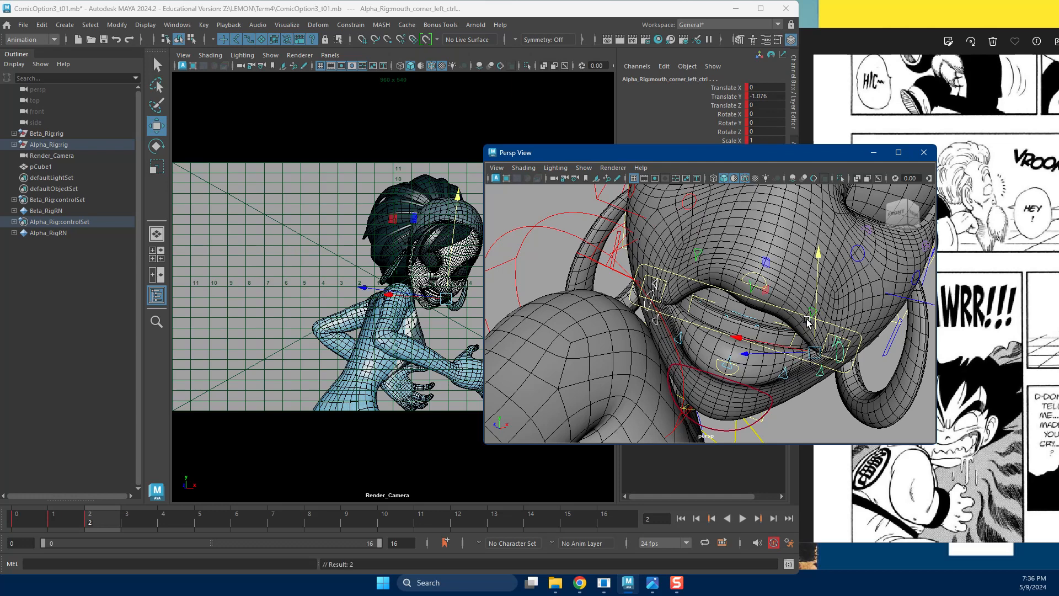
Move mouth_upLip_corner_right_ctrl to about 1.04 in Translate Y and hide the wireframe overlay in the Render_Camera view.
left_click(700, 254)
left_click_drag(721, 245, 670, 241)
left_click(656, 283)
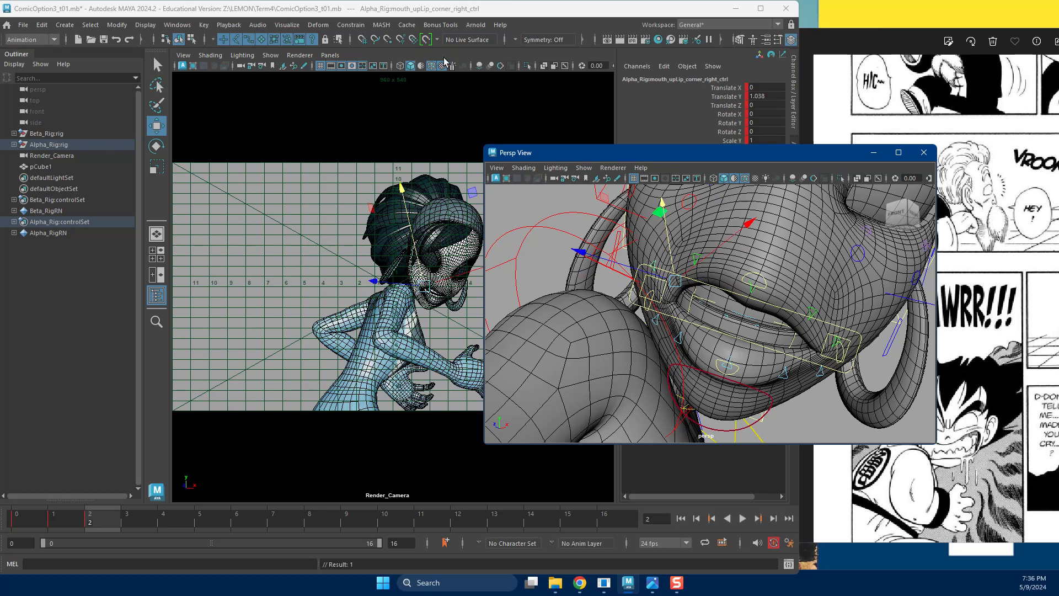
left_click(434, 66)
Move the Alpha rig's mouth_corner_right_ctrl to about -0.46 in Translate Y and 0.65 in Translate Z.
left_click_drag(783, 338, 735, 342, "alt")
left_click(696, 253)
mouse_move(697, 249)
left_mouse_down("alt")
mouse_move(676, 234)
mouse_move(630, 279)
mouse_move(649, 285)
mouse_move(618, 254)
mouse_move(613, 269)
mouse_move(633, 223)
mouse_move(618, 243)
mouse_move(578, 249)
mouse_move(610, 266)
left_mouse_up("alt")
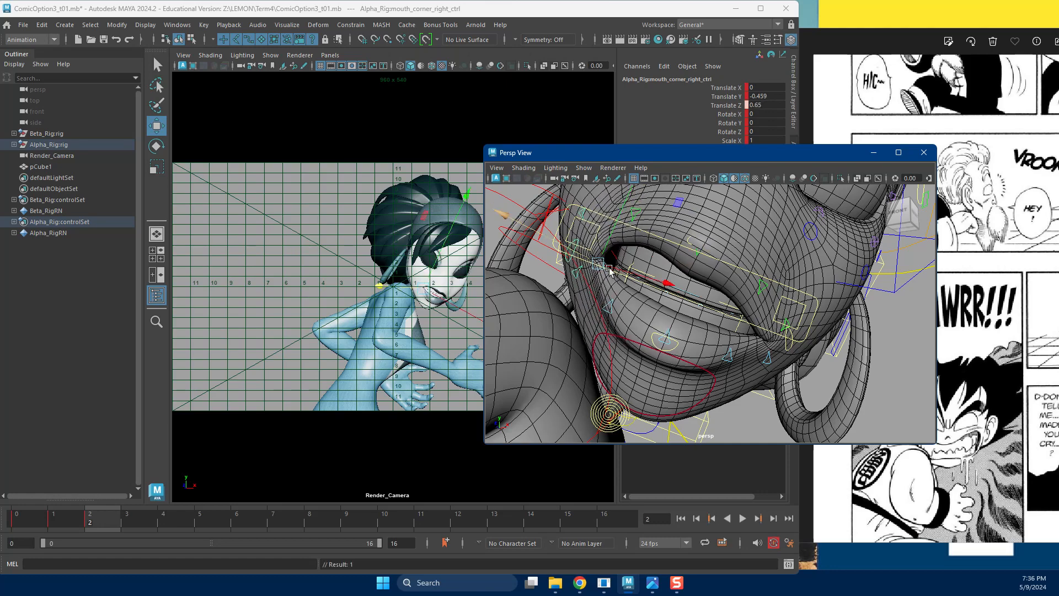
Refine the Alpha rig's mouth shape, placing mouth_upLip_central_ctrl at about 0.19 in Translate Y.
left_click(789, 348)
left_click_drag(789, 348, 760, 349, "alt")
left_click_drag(632, 314, 748, 297)
left_click(663, 276)
left_click(609, 254)
left_click(789, 291)
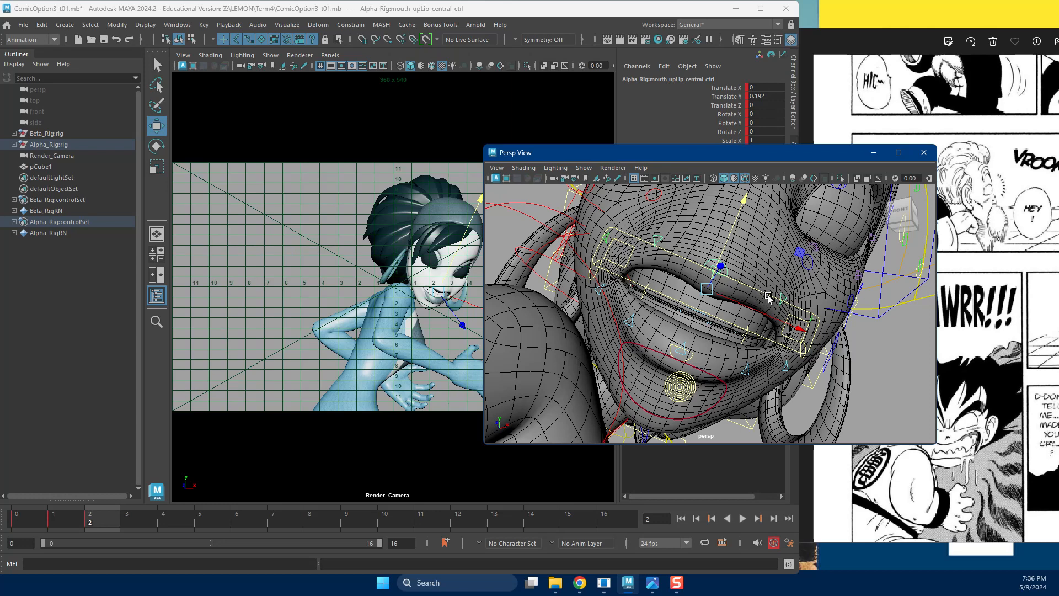
Lower both of the Alpha rig's inner eyebrow controls together, following the angry face in the manga panel.
left_click(914, 492)
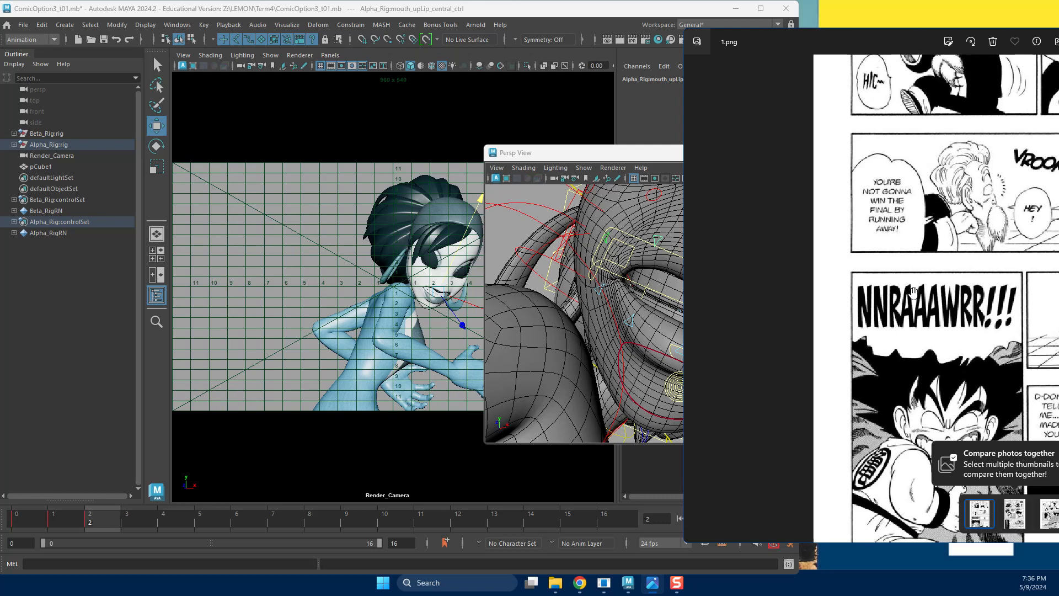
left_click(612, 168)
left_click_drag(793, 323, 783, 338, "alt")
middle_click_drag(713, 238, 708, 316, "alt")
left_click(788, 261)
left_click(836, 292)
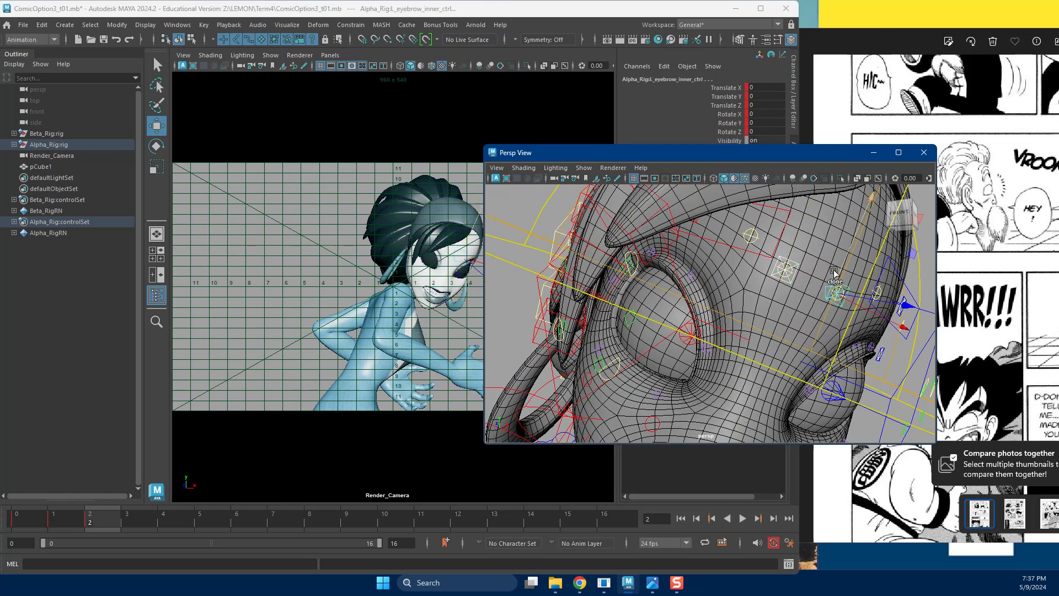
left_click_drag(843, 270, 682, 309)
Lower the Alpha rig's R_eyebrow_inMidSub_ctrl to about -4.3 in Translate Y and key the brow controls.
left_click(691, 278)
left_click_drag(708, 259, 696, 372)
key("s")
left_click(725, 299)
key("s")
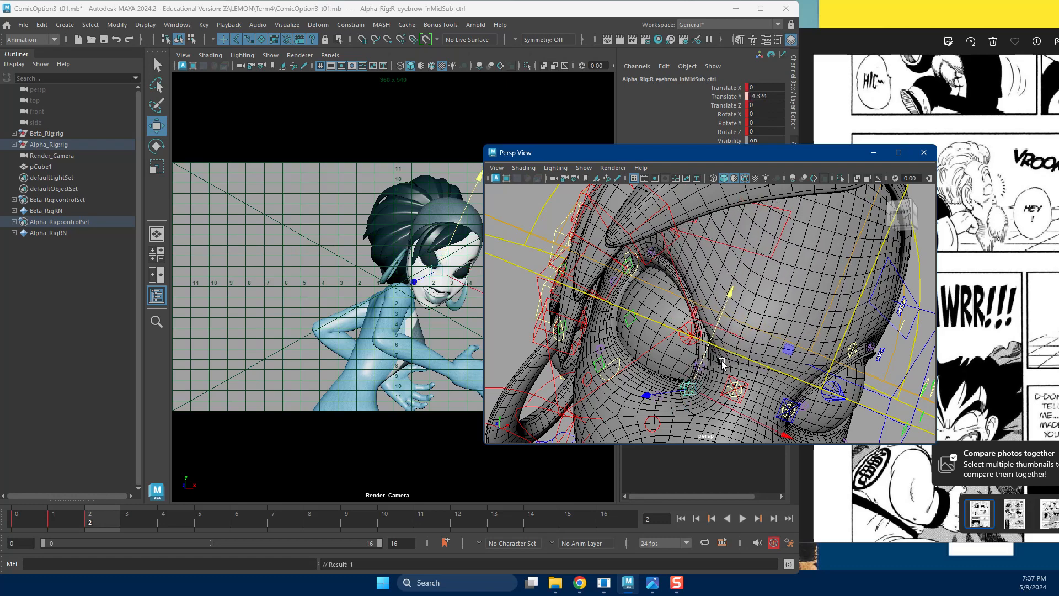
Adjust the controls around the Alpha rig's right eye socket, including R_lowerEyeSocket_mid_ctrl, to squint the eye.
middle_click_drag(676, 370, 691, 337, "alt")
left_click_drag(636, 324, 664, 322, "alt")
left_click(705, 300)
key("ctrl+z")
left_click(640, 316)
left_click(661, 321)
left_click(639, 320)
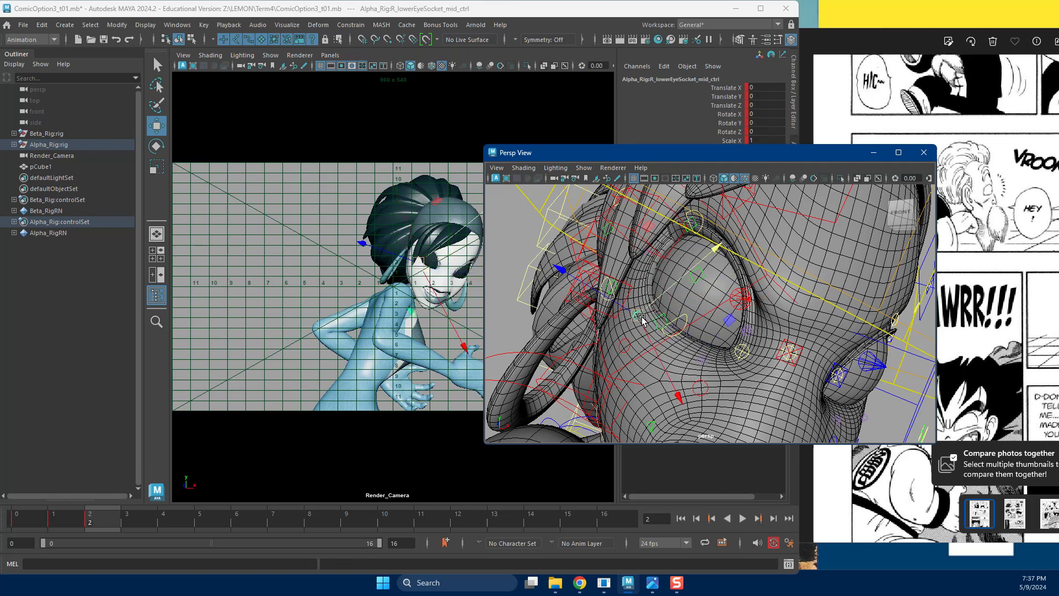
key("4")
left_click(605, 283)
key("5")
mouse_move(628, 276)
left_mouse_down()
mouse_move(667, 247)
mouse_move(658, 265)
left_mouse_up()
Raise the Alpha rig's mouth_upLip_c_ctrl to about 0.56 in Translate Y and deselect it.
left_click_drag(760, 343, 683, 336, "alt")
left_click(748, 378)
left_click(730, 363)
left_click(633, 354)
key("ctrl+z")
left_click(680, 349)
left_click(671, 362)
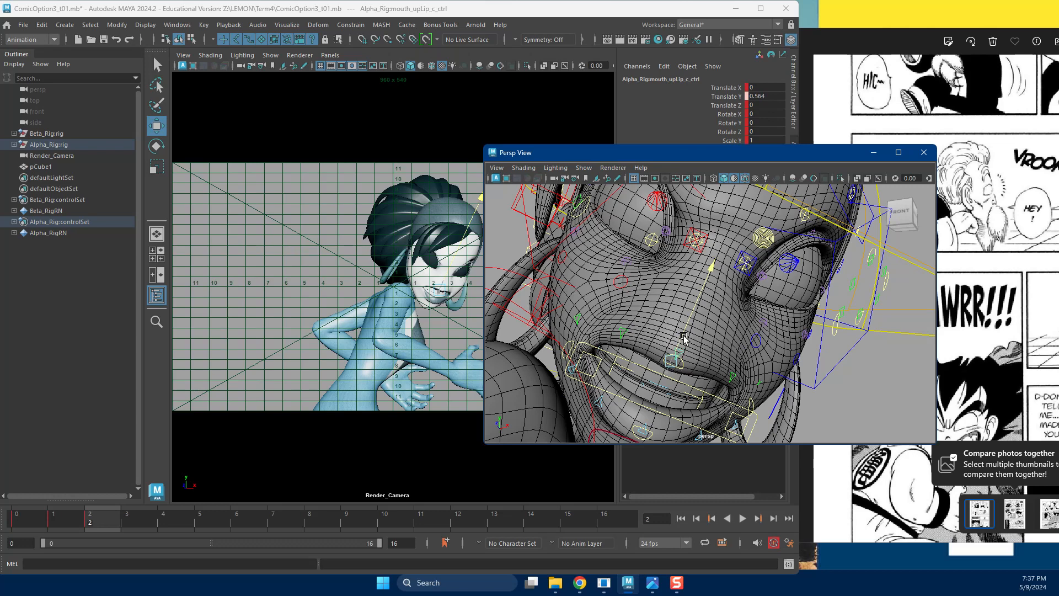
left_click(841, 393)
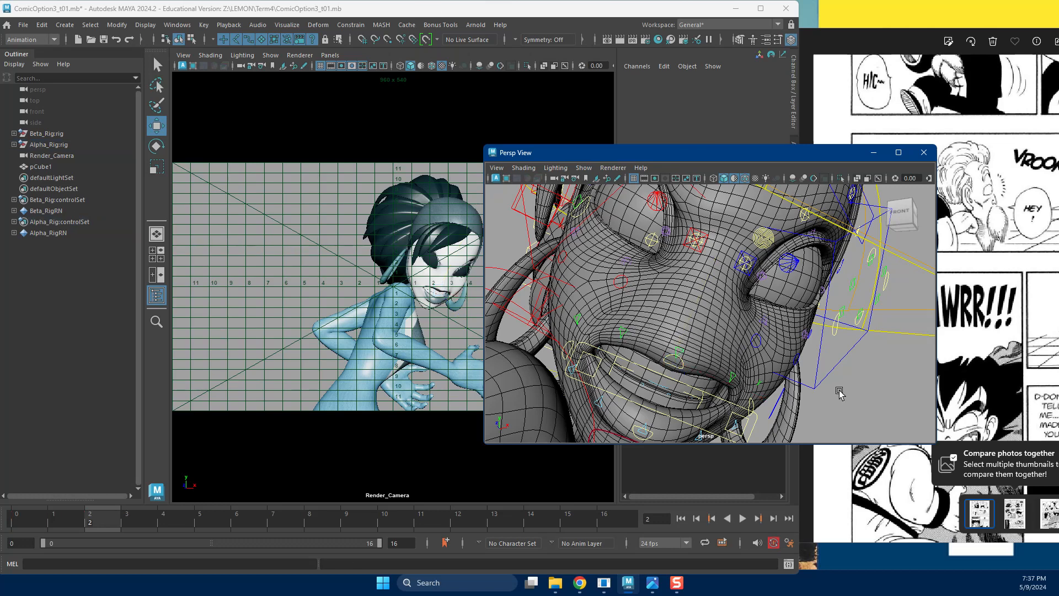
Clear the perspective window off the camera view and reposition the manga image 1.png to show more of its panels.
left_click_drag(718, 145, 1058, 190)
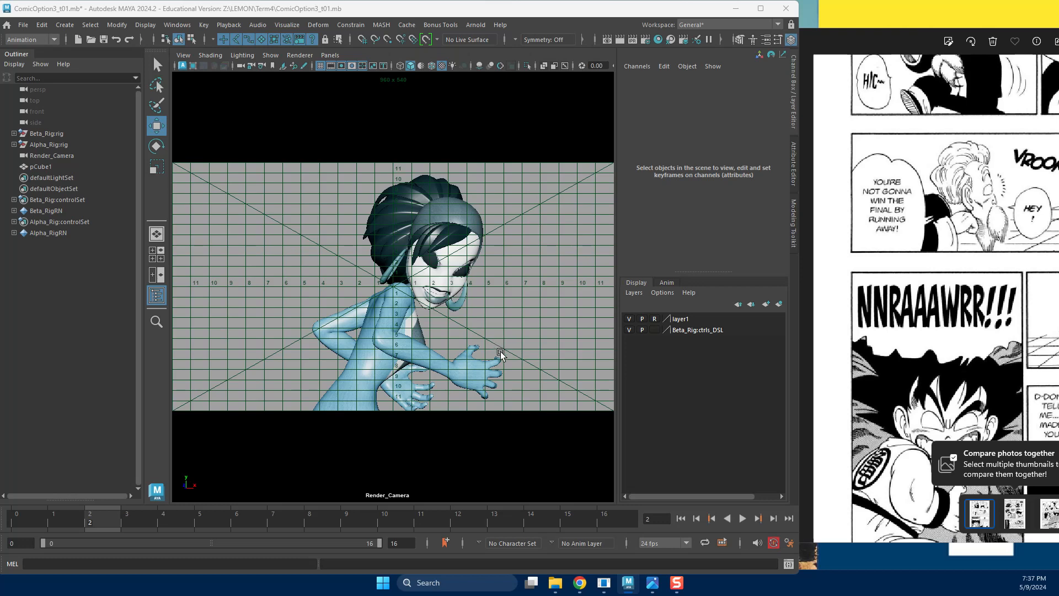
left_click(916, 398)
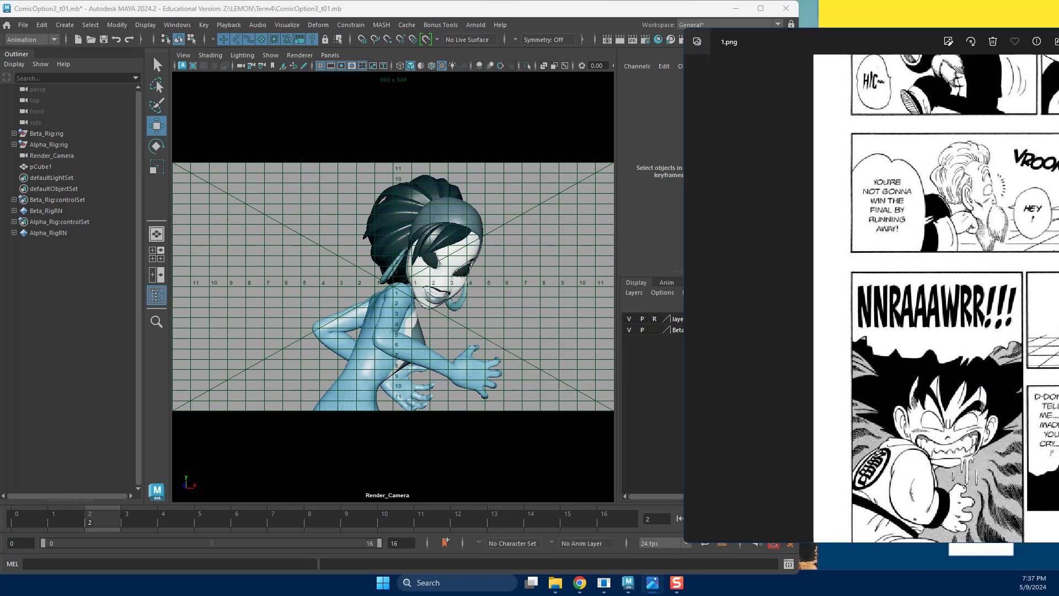
left_click_drag(1058, 36, 1058, 6)
left_click_drag(1058, 53, 745, 72)
scroll(887, 349, "down", 3)
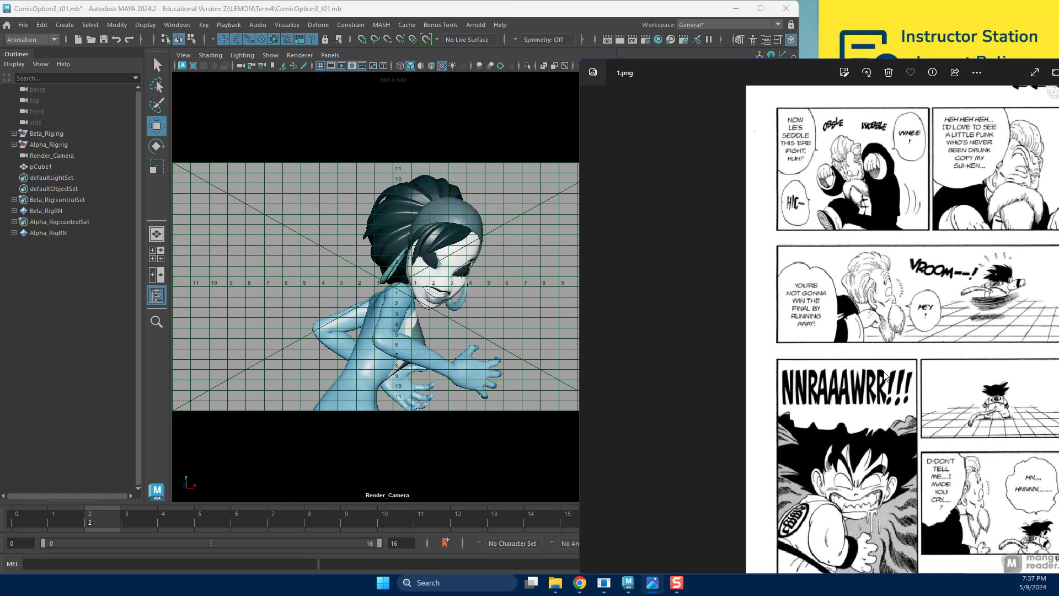
Lower the Alpha rig's spine_pelvisMain_ctrl to about -48.8 in Translate Y and reframe the Render_Camera shot around the figure.
left_click(508, 60)
left_click_drag(436, 349, 439, 321, "alt")
middle_click_drag(438, 321, 438, 293, "alt")
key("alt+period")
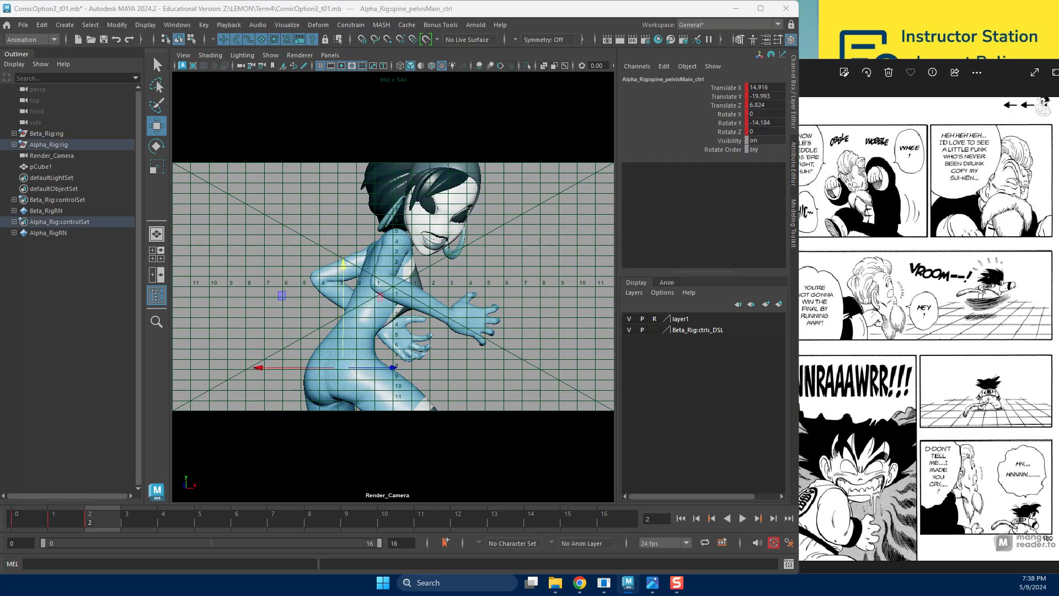
left_click_drag(343, 266, 344, 368)
middle_click_drag(451, 408, 466, 349, "alt")
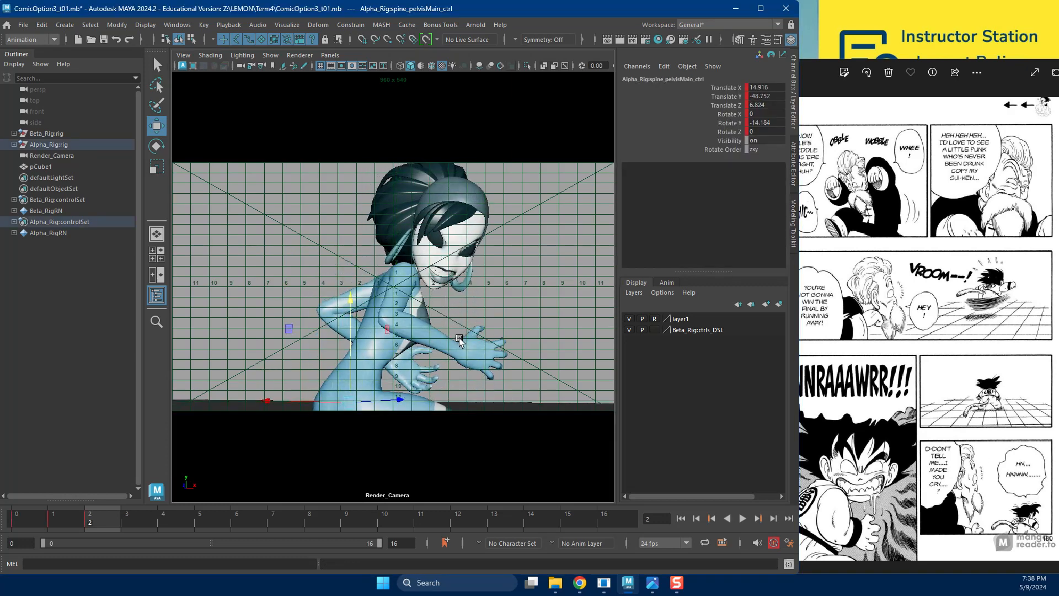
left_click_drag(466, 349, 435, 353, "alt")
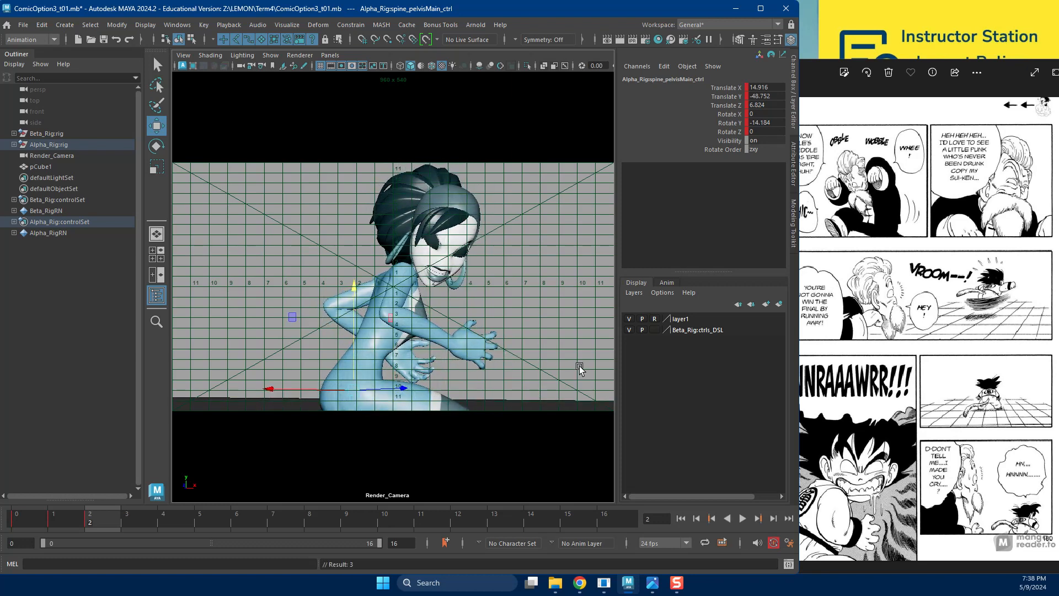
Examine the Alpha rig's pose at frame 1 from the side in the perspective window.
left_click(64, 521)
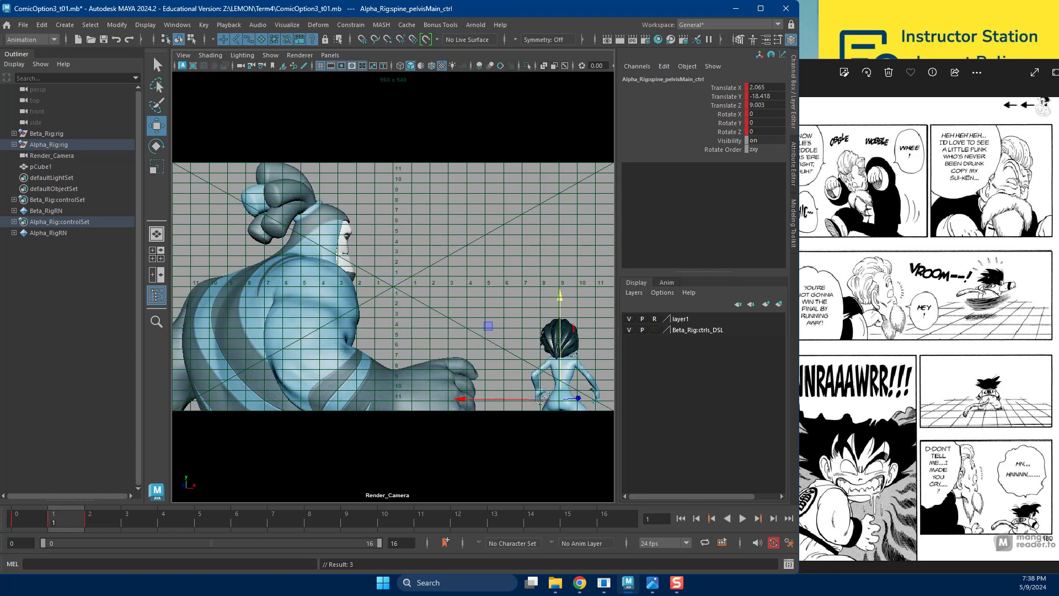
left_click_drag(797, 185, 469, 131)
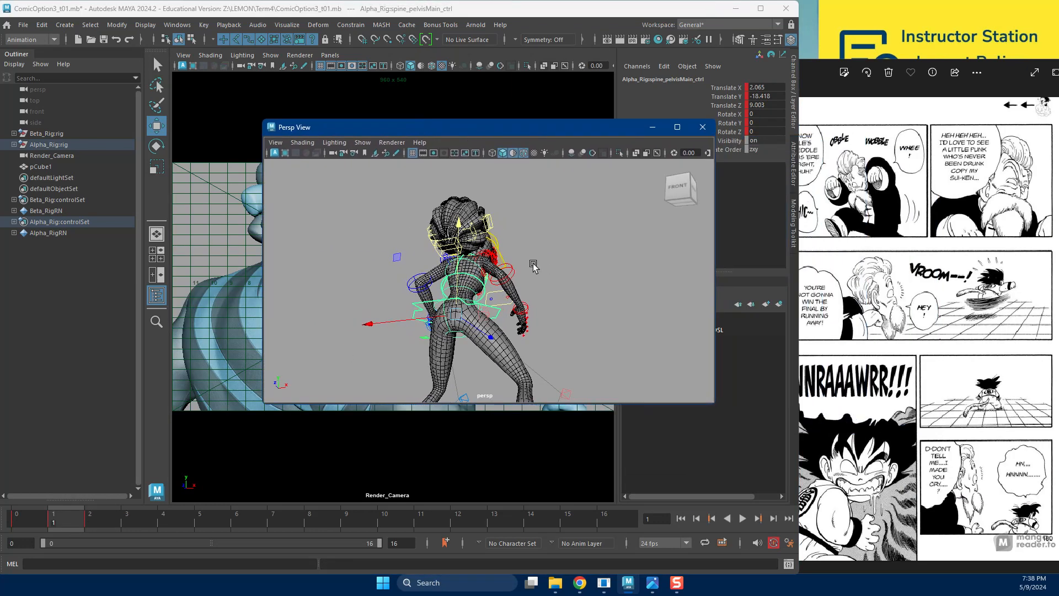
left_click_drag(493, 333, 491, 298, "alt")
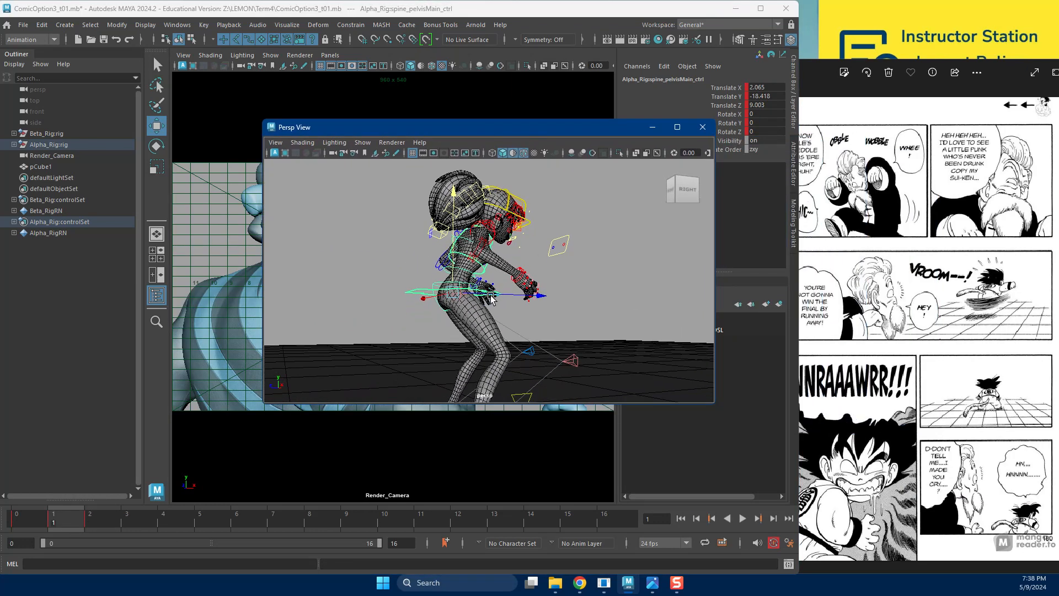
Return to frame 2 and select the Alpha and Beta rig controls together with Render_Camera.
key("period")
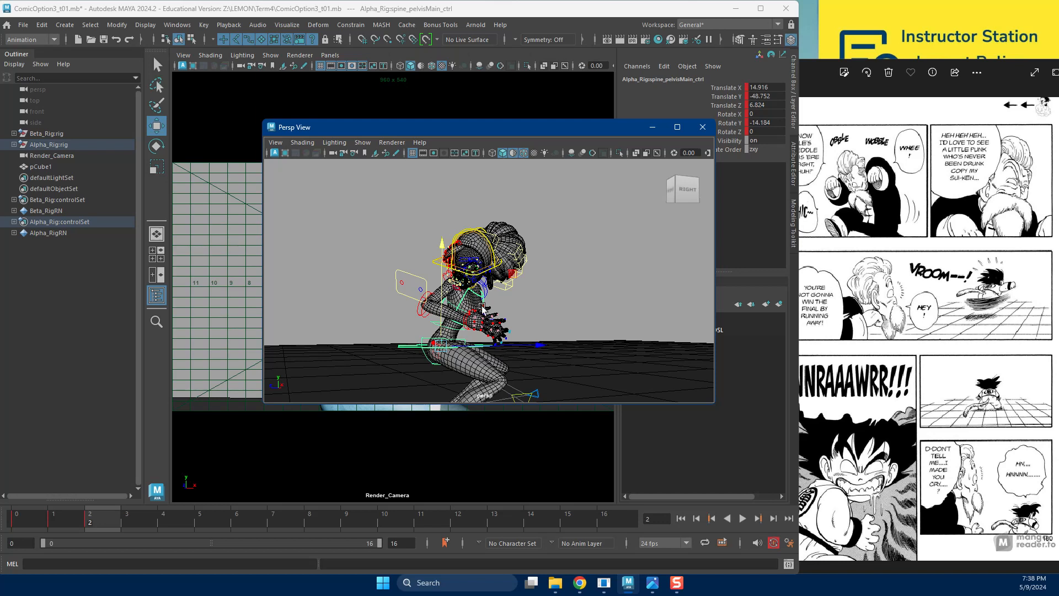
left_click_drag(541, 129, 1058, 198)
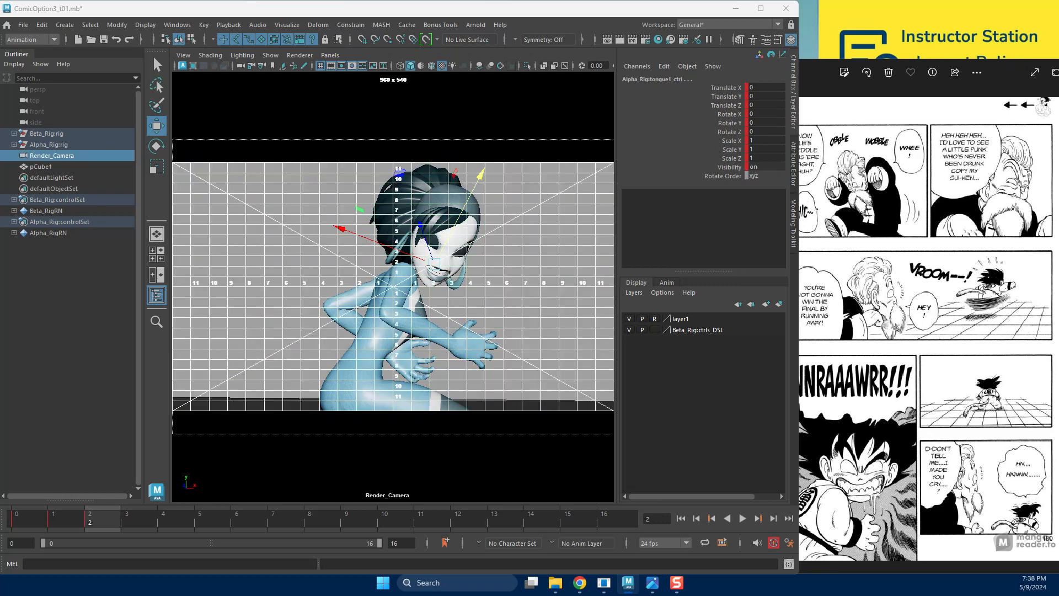
left_click_drag(1058, 223, 495, 221)
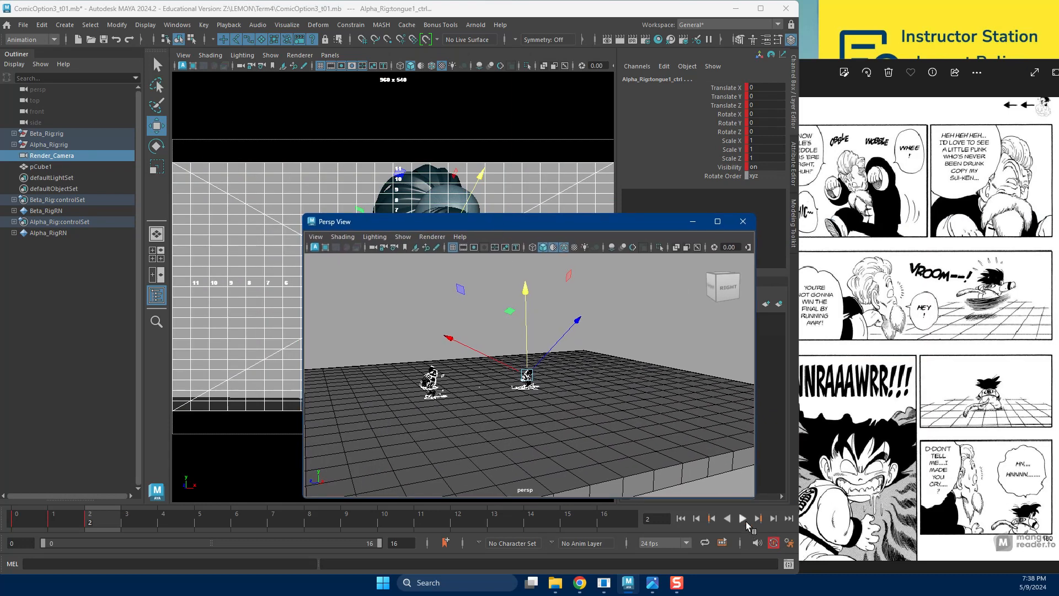
Close the manga image viewer, bring up the browser's Dragon Ball Chapter 48 page, close its ad tabs, and return to Maya.
left_click(834, 455)
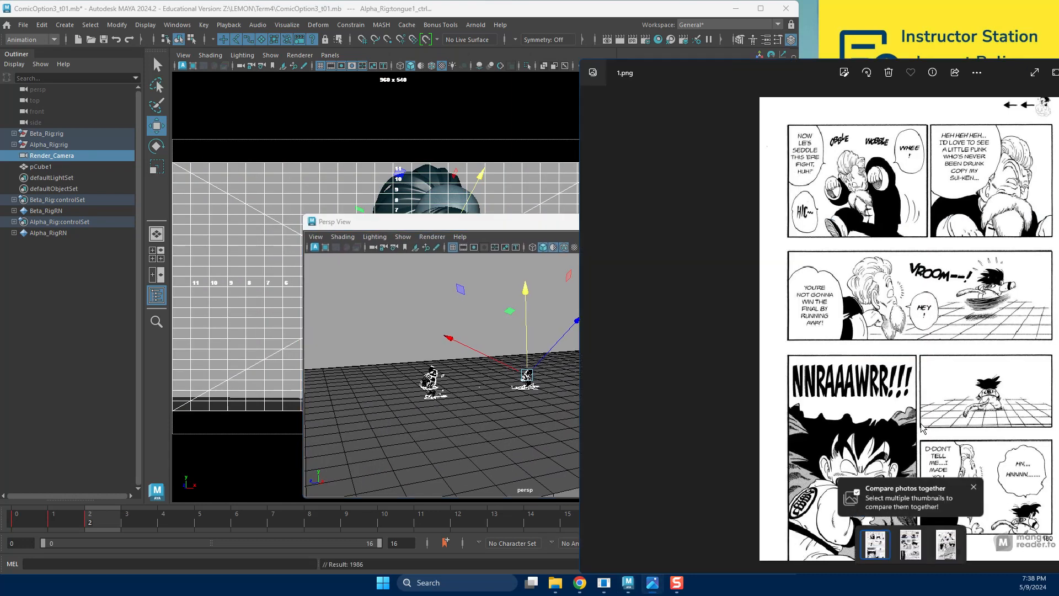
scroll(907, 394, "down", 1)
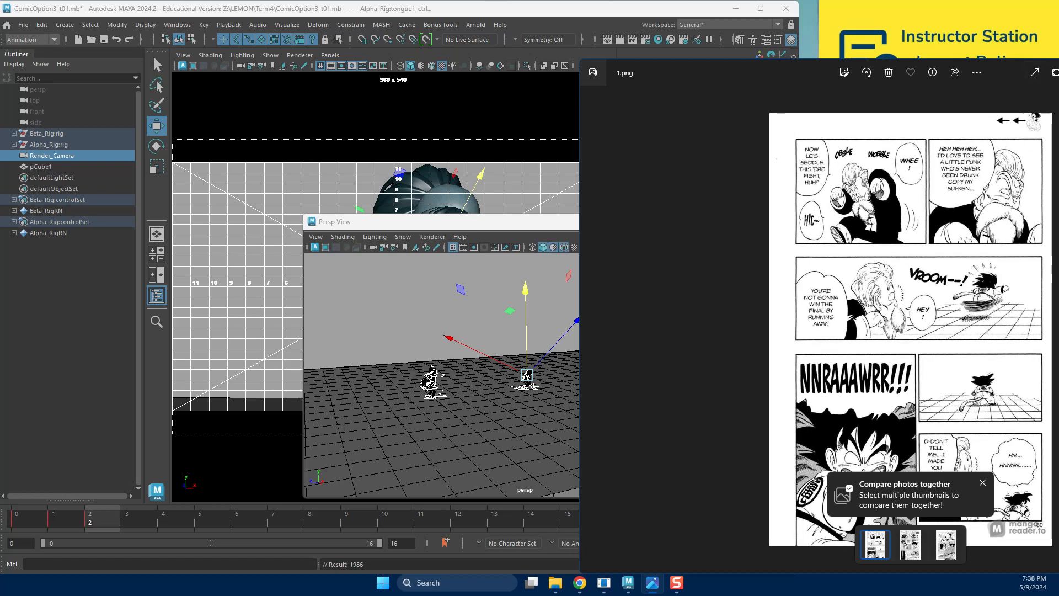
key("alt+F4")
left_click_drag(1058, 58, 946, 20)
left_click(875, 272)
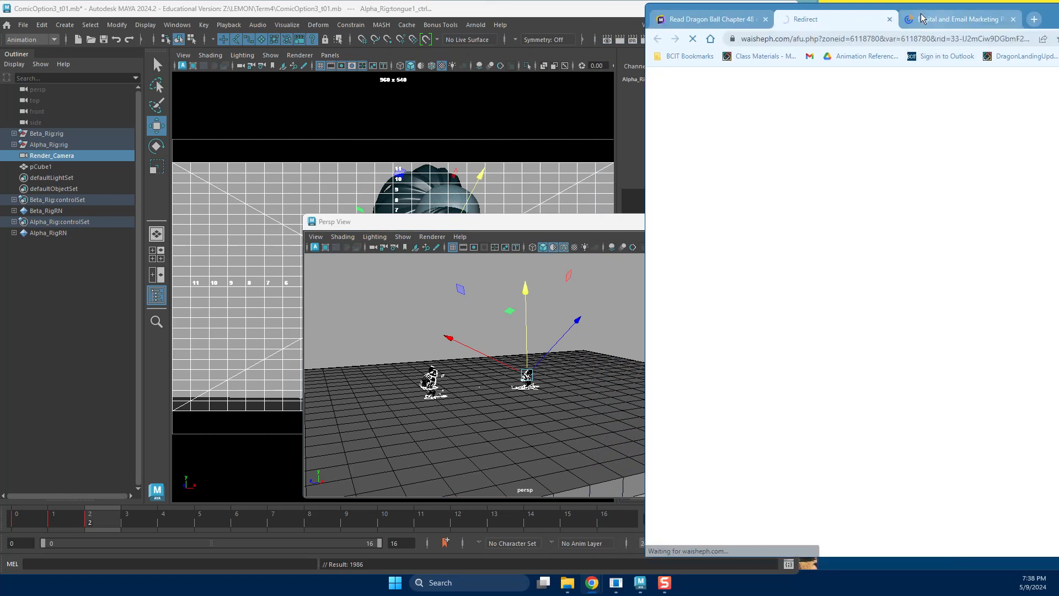
left_click(889, 20)
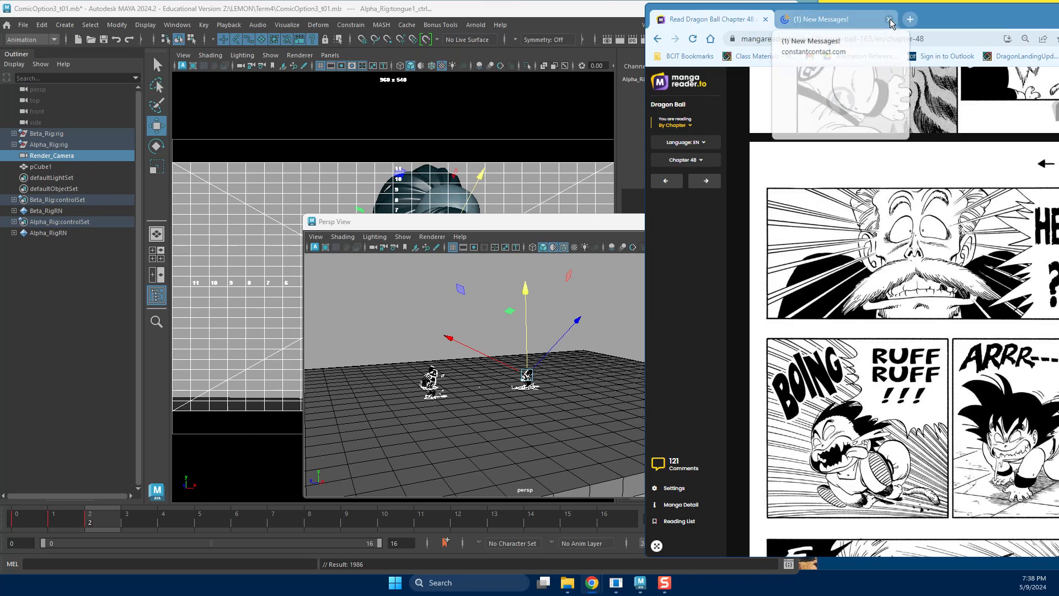
left_click(889, 20)
left_click(548, 23)
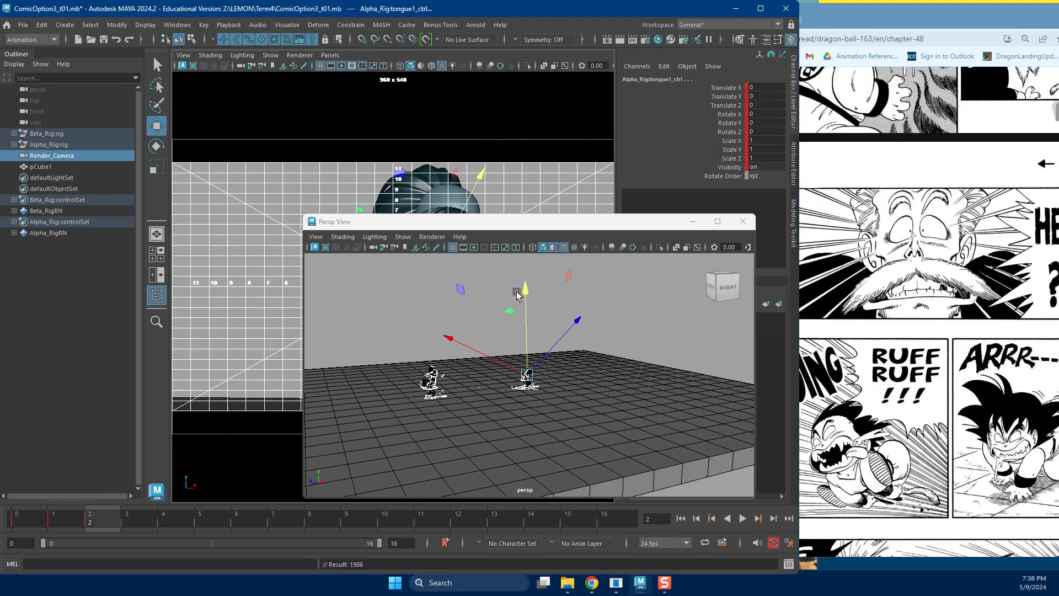
Go to frame 3 and set the Beta rig's spine_chest_ctrl to about 0.8 in Rotate X and 2.7 in Translate Z.
left_click(141, 520)
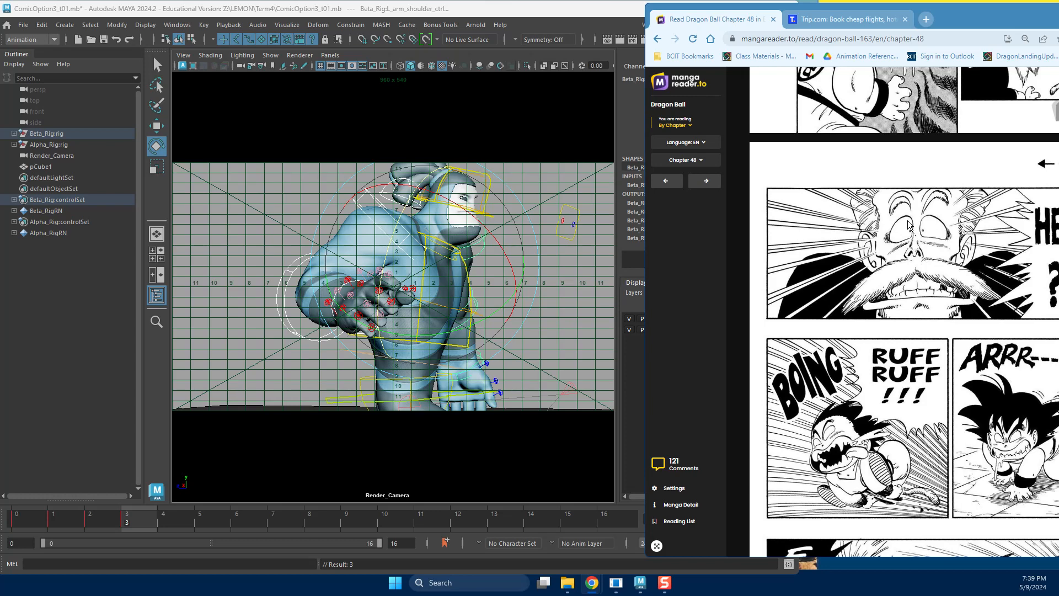
mouse_move(445, 315)
left_mouse_down("alt")
mouse_move(473, 305)
mouse_move(446, 303)
mouse_move(452, 316)
left_mouse_up("alt")
key("w")
left_click(455, 327)
key("e")
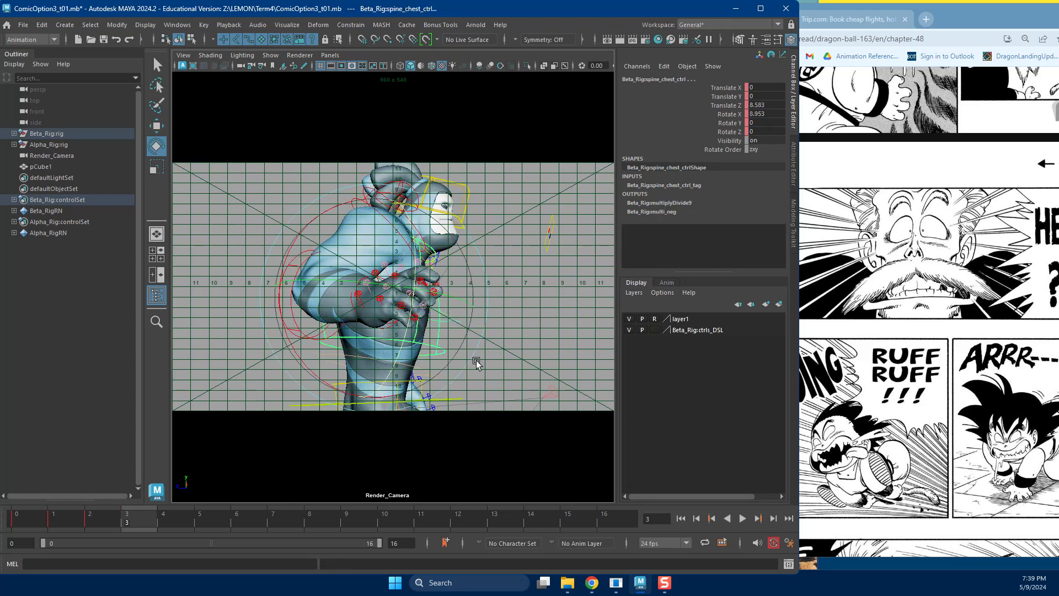
left_click_drag(307, 371, 319, 386)
key("w")
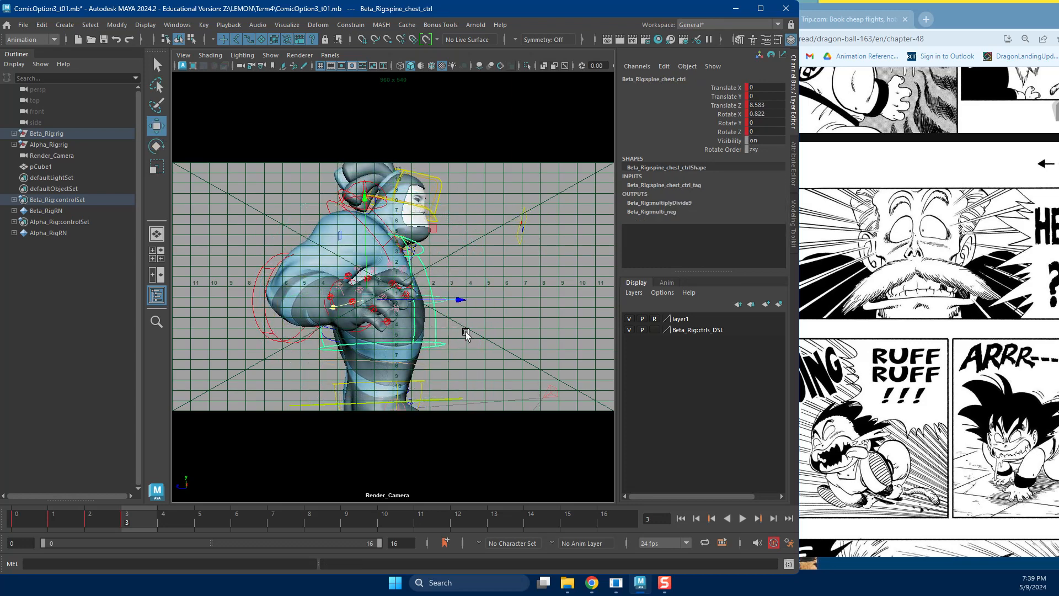
left_click_drag(462, 300, 406, 329)
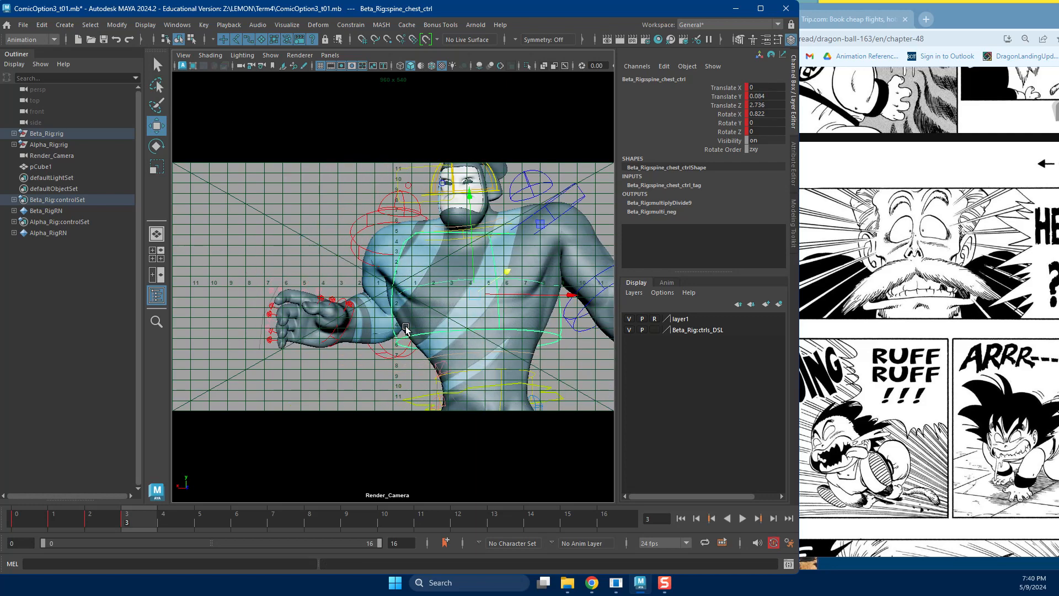
Rotate the Beta rig's spine_chestRot_ctrl to about -10.8, -7.6, 1.1 and its head_ctrl to about 5.1, -12.3, -2.1.
left_click(535, 280)
key("e")
left_click_drag(544, 289, 510, 277)
key("w")
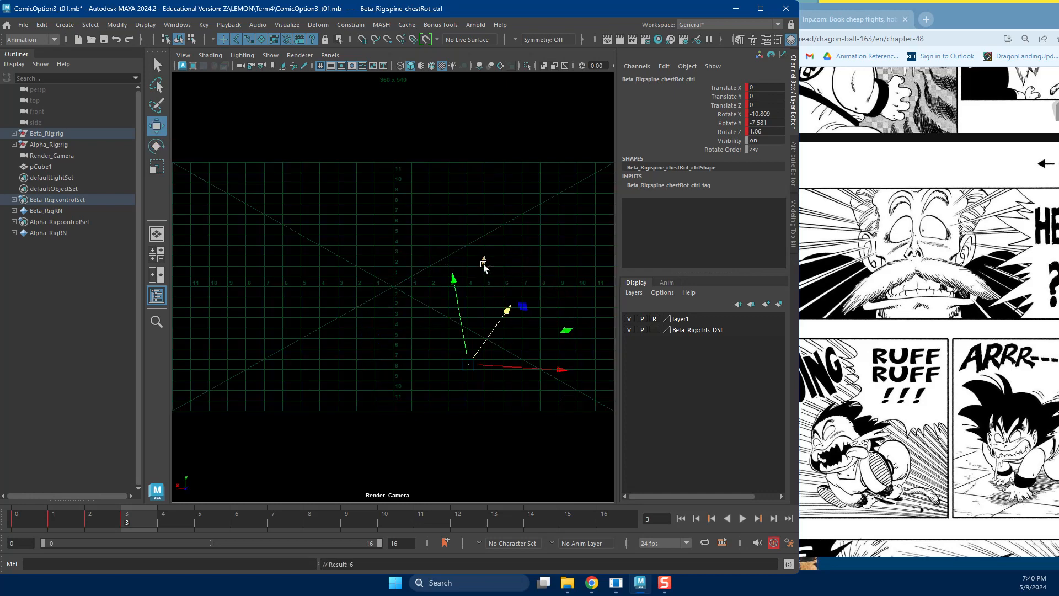
left_click(508, 289)
key("e")
left_click_drag(502, 305, 481, 332)
Examine the Beta rig's head and shoulder pose at frame 3 from the front and side through Render_Camera.
right_click_drag(475, 336, 504, 359, "alt")
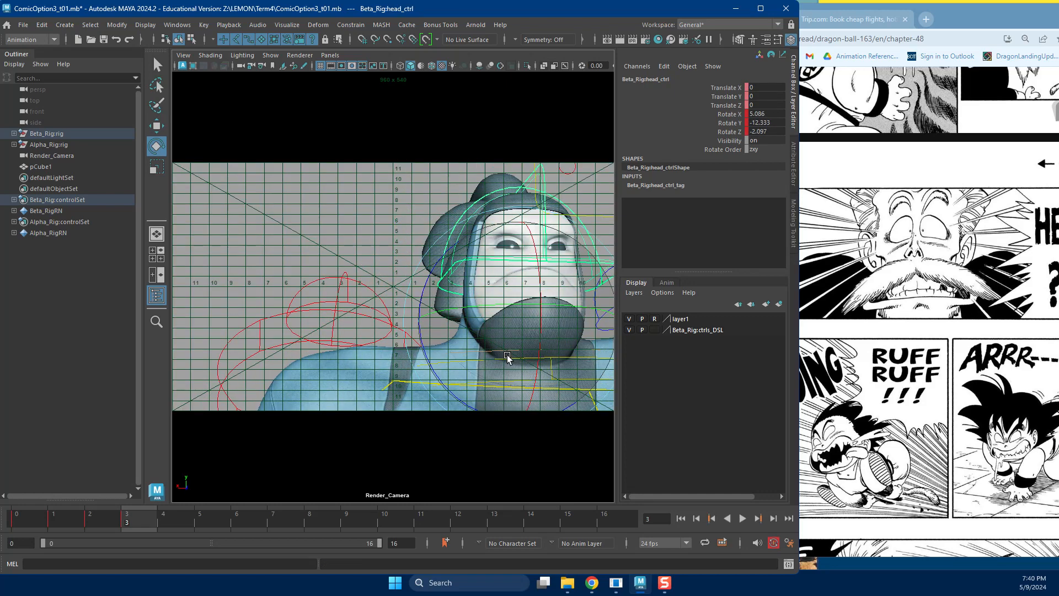
middle_click_drag(503, 359, 425, 365, "alt")
left_click_drag(425, 365, 469, 331, "alt")
right_click_drag(468, 331, 488, 338, "alt")
middle_click_drag(489, 338, 398, 310, "alt")
right_click_drag(399, 310, 289, 300, "alt")
left_click_drag(289, 300, 569, 270, "alt")
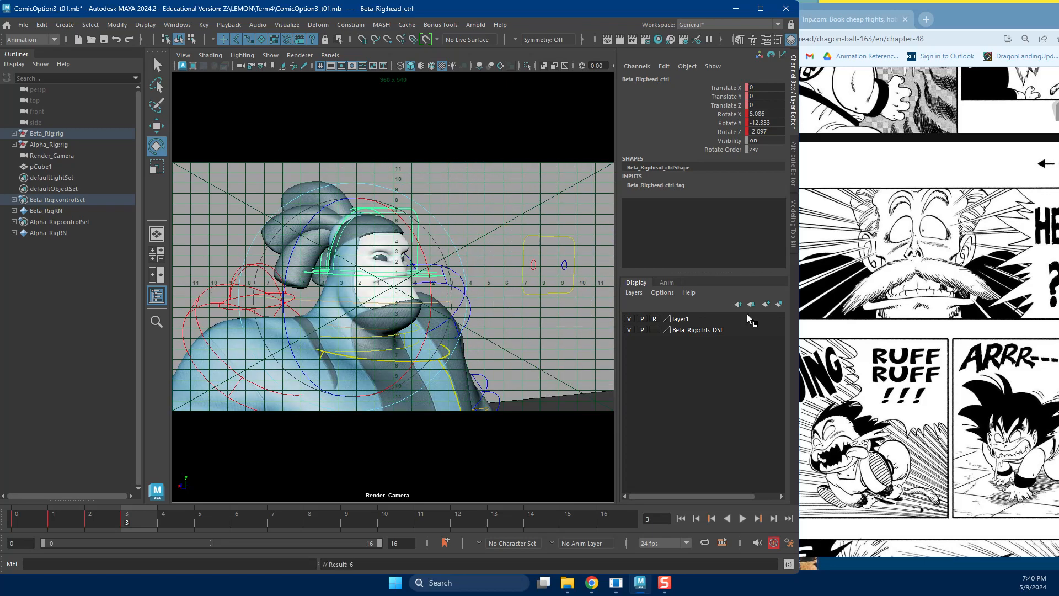
left_click_drag(435, 240, 388, 293, "alt")
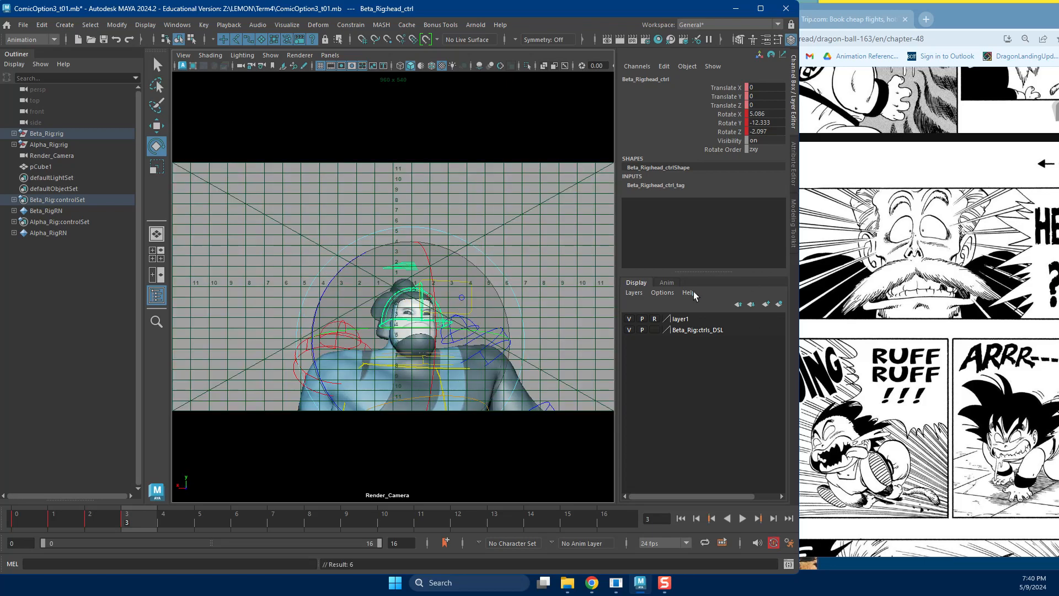
Bring up the perspective window, select the Beta rig's settings_ctrl on the ground, and look through its visibility channels.
key("alt+Tab")
left_click_drag(605, 175, 594, 258, "alt")
right_click_drag(594, 257, 693, 269, "alt")
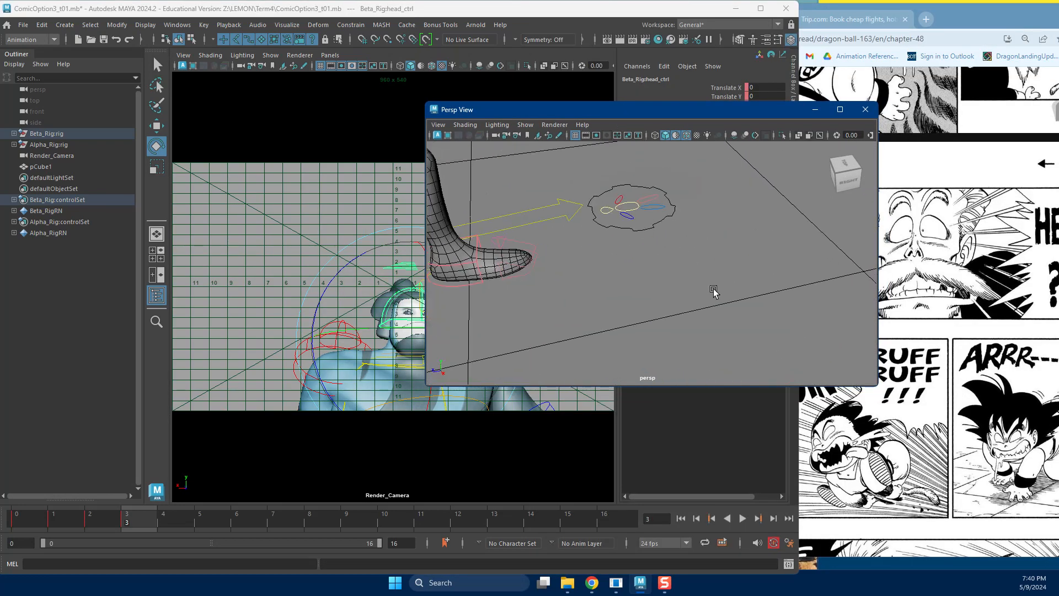
left_click(659, 220)
left_click_drag(682, 110, 436, 151)
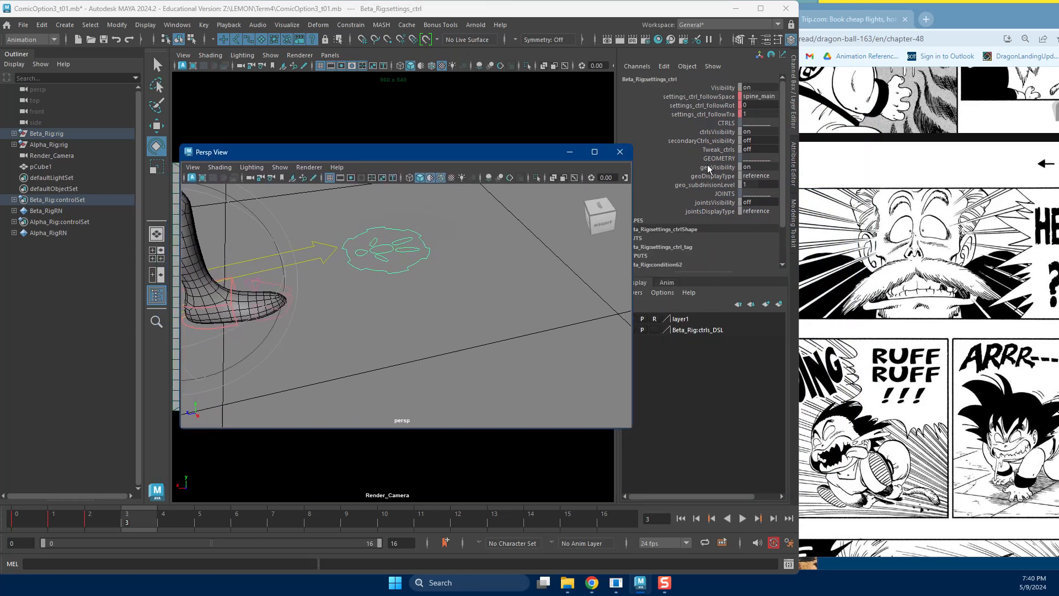
left_click(696, 151)
scroll(407, 274, "down", 4)
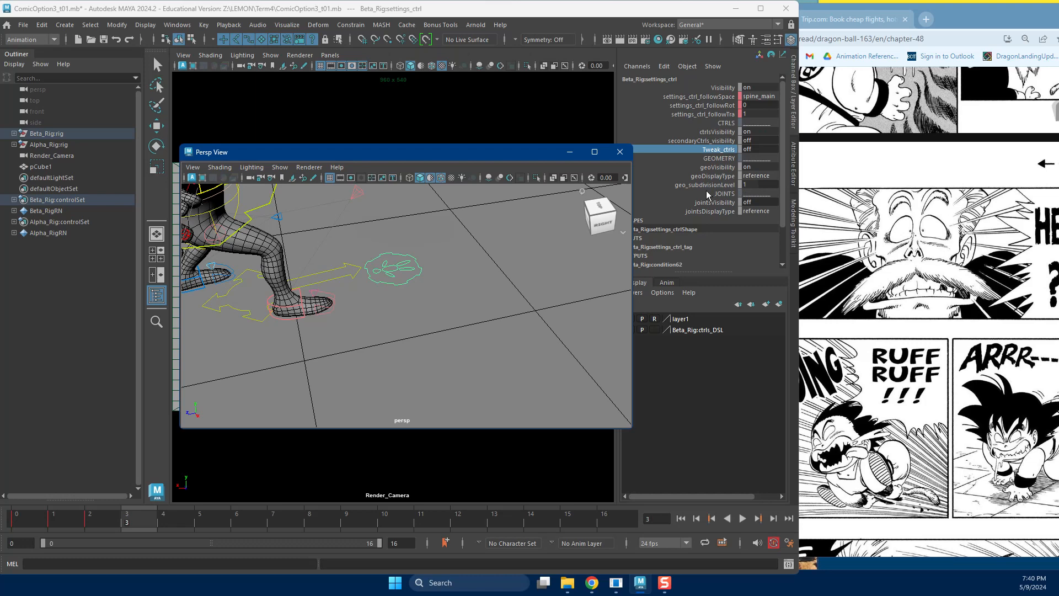
Delete the keys on the Beta rig's head_settings_ctrl face_rig_vis channel, turn it on, and minimize the perspective window.
scroll(707, 195, "down", 1)
scroll(708, 195, "up", 1)
scroll(506, 244, "down", 2)
middle_click_drag(353, 237, 388, 267, "alt")
scroll(385, 283, "up", 2)
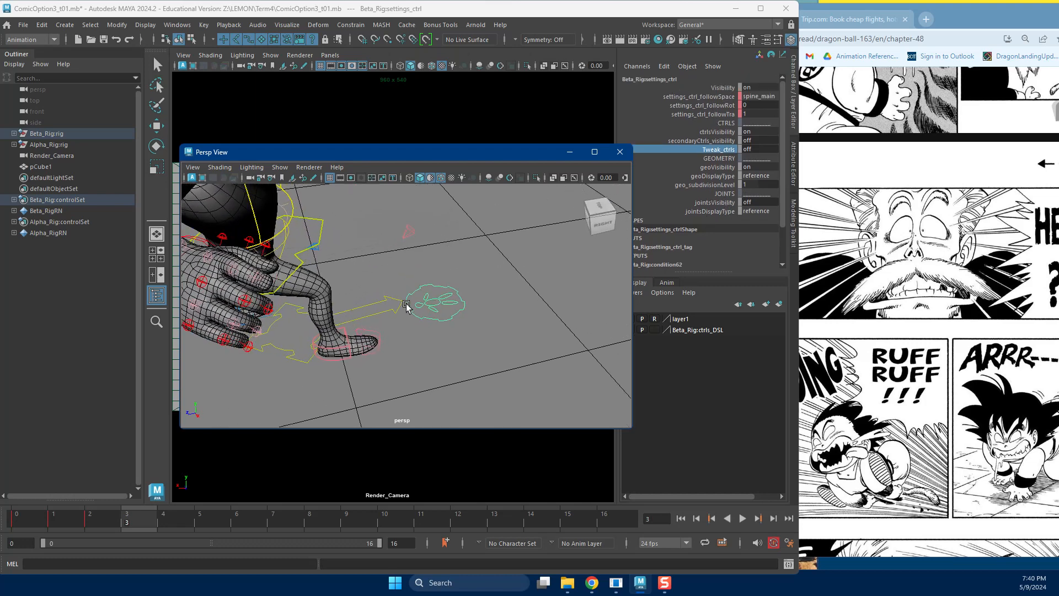
left_click(418, 310)
left_click(708, 176)
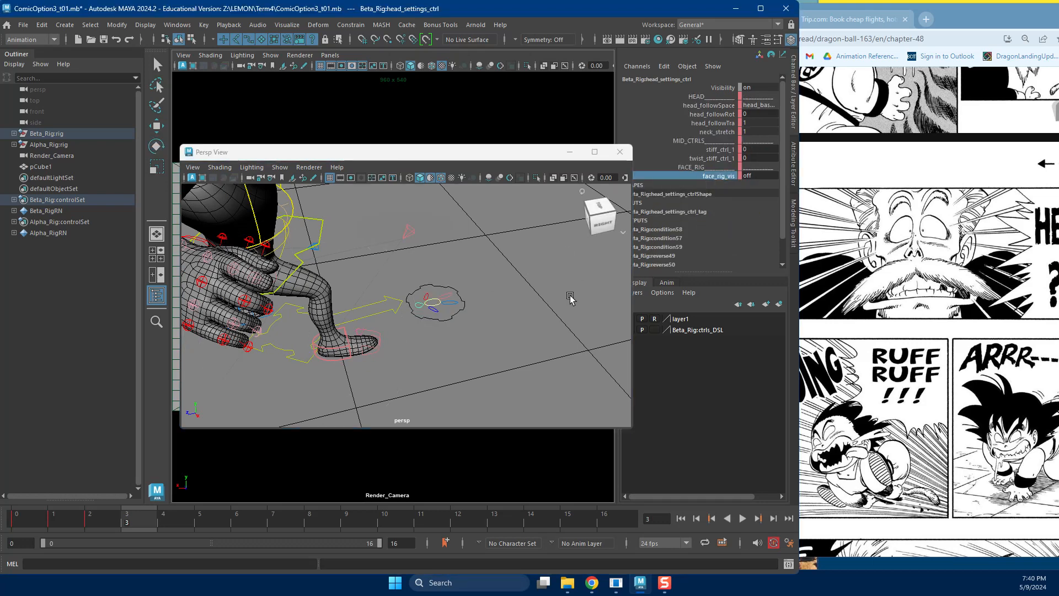
middle_click_drag(490, 358, 578, 355)
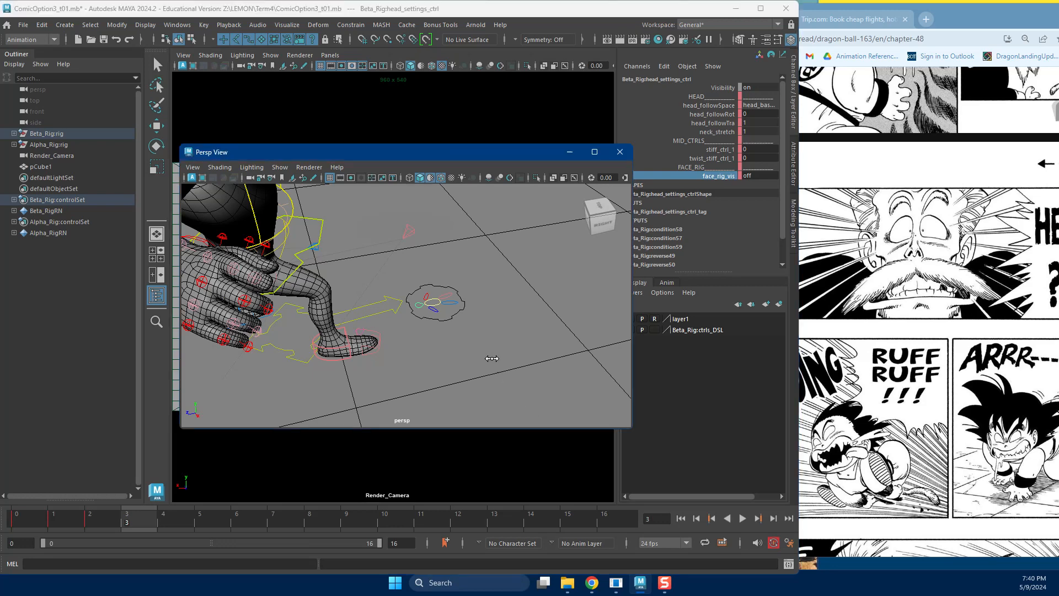
left_click_drag(469, 155, 664, 289)
right_click(712, 177)
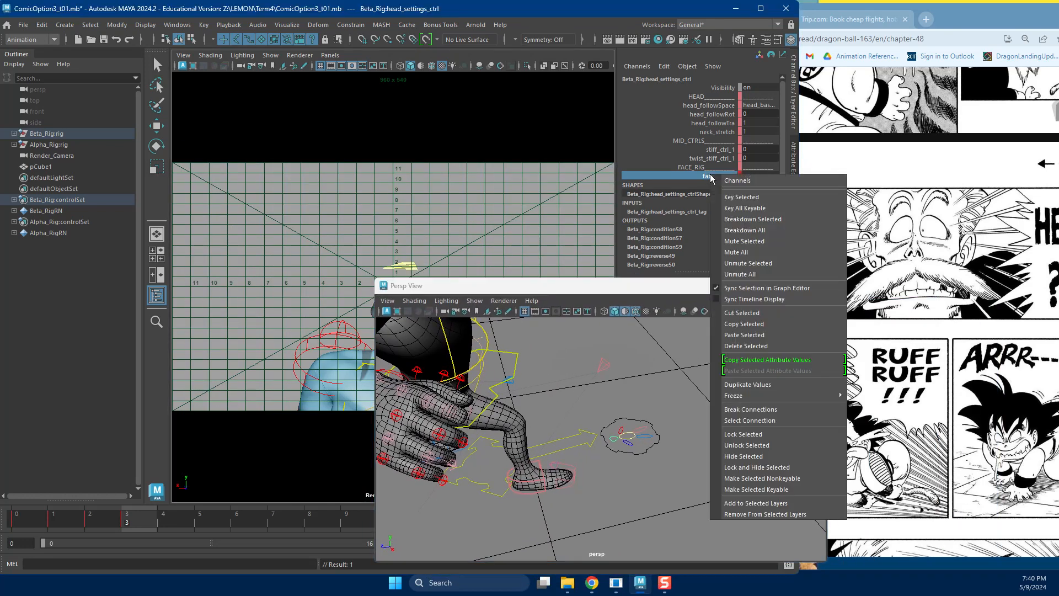
left_click(748, 346)
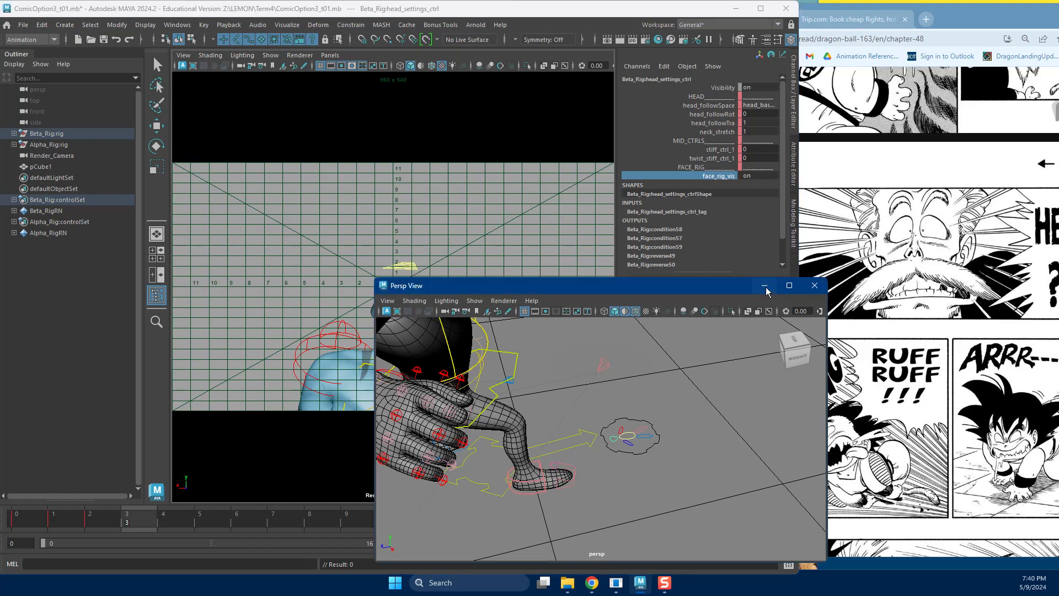
left_click(765, 287)
Frame Render_Camera closely on the front of the Beta rig's face and hide the field chart overlay.
left_click_drag(409, 284, 430, 296, "alt")
right_click_drag(430, 292, 495, 337, "alt")
key("2")
left_click(493, 269)
left_click_drag(493, 269, 408, 293, "alt")
key("w")
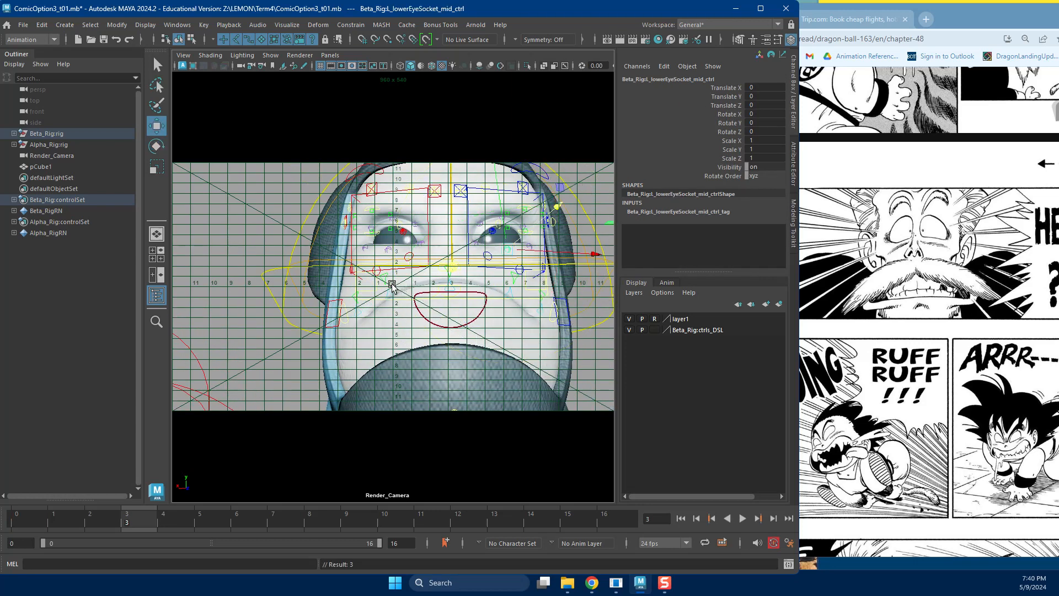
left_click(361, 65)
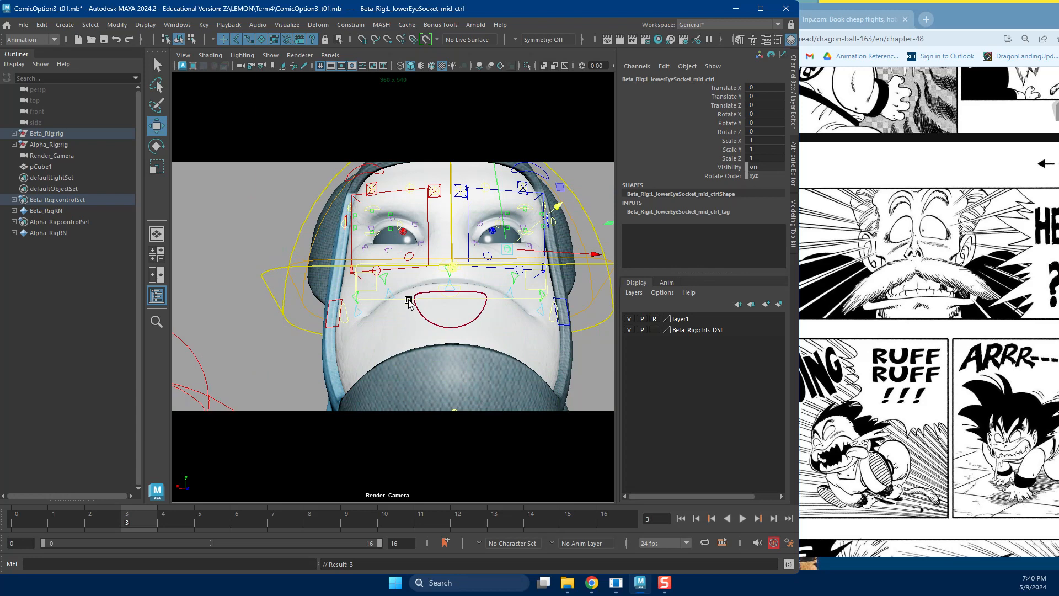
left_click(474, 324)
key("e")
left_click_drag(474, 325, 491, 331)
key("ctrl+z")
Move the Beta rig's mouth_corner_left_ctrl outward to about -3.5 in Translate X and select teethUpper_c_ctrl.
key("w")
left_click(524, 315)
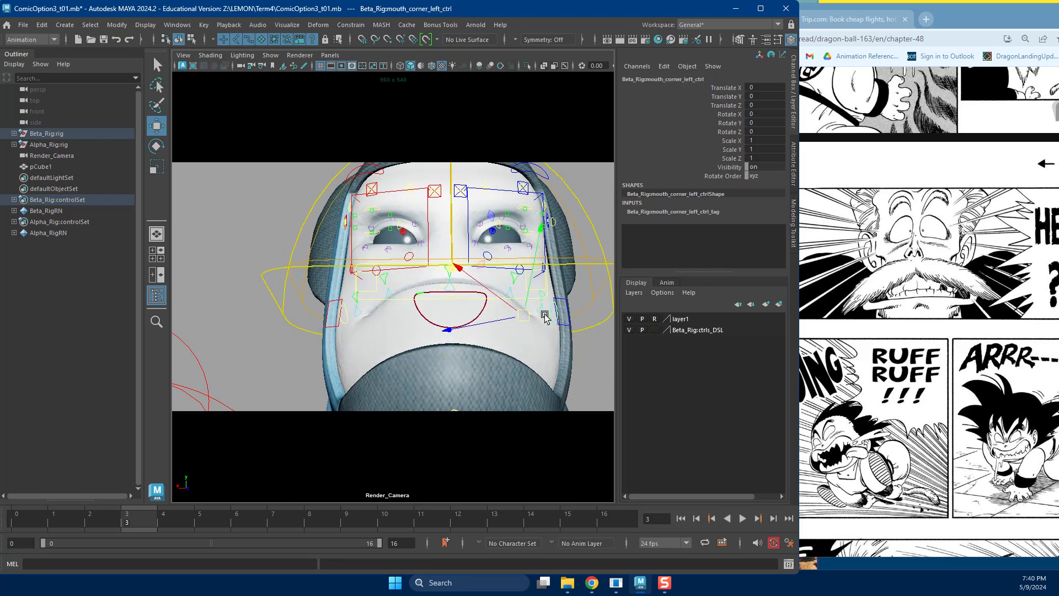
left_click_drag(508, 309, 437, 316)
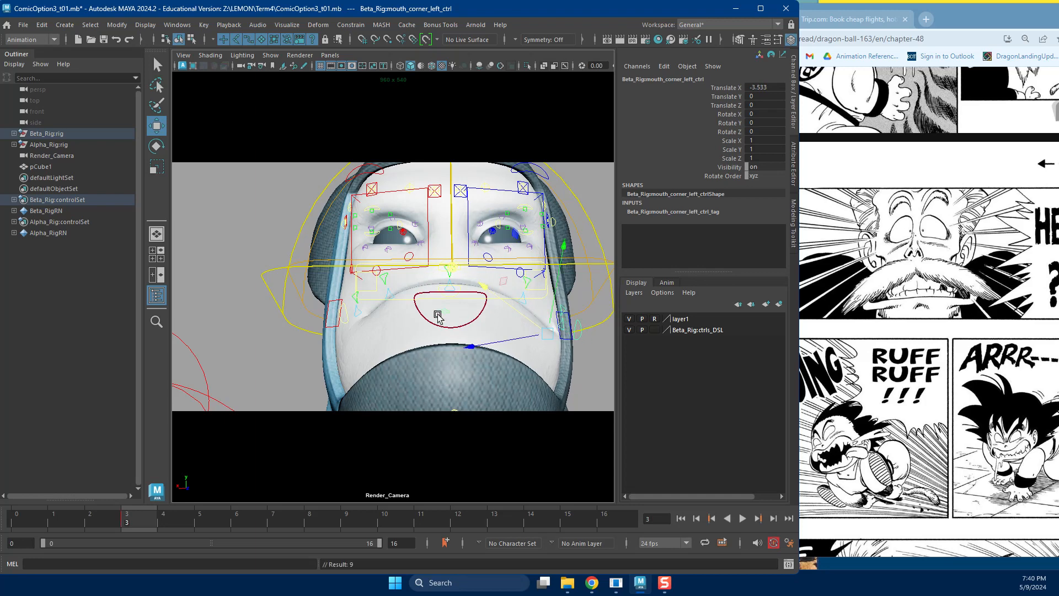
left_click(464, 288)
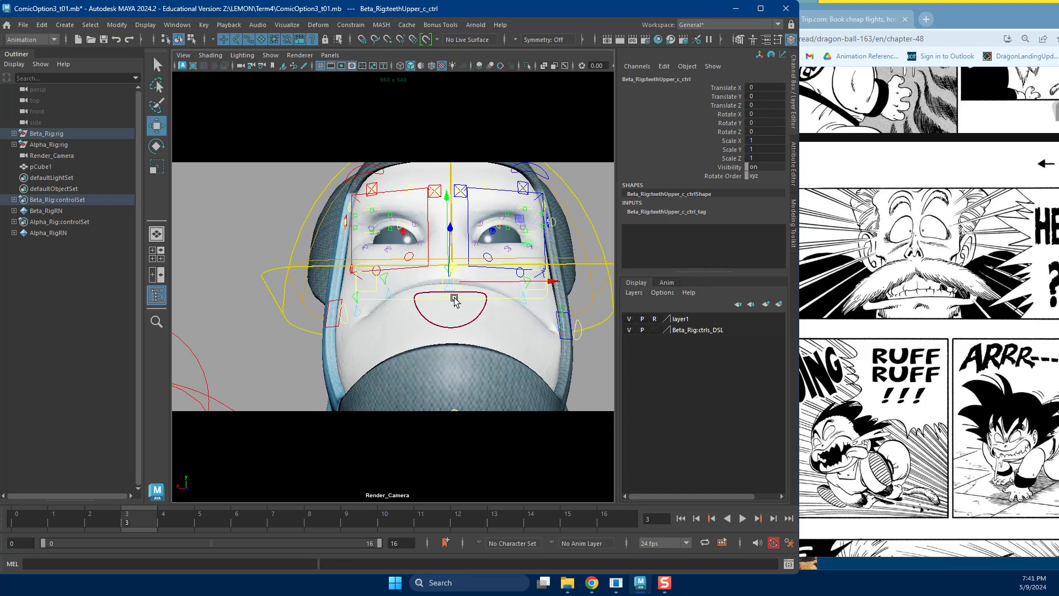
Pose the frown by moving the right mouth-corner control to about -3.23, -1.75, 1.85 and the central lower-lip control to Translate Y about 2.67.
left_click(436, 289)
left_click_drag(436, 290, 344, 324)
key("s")
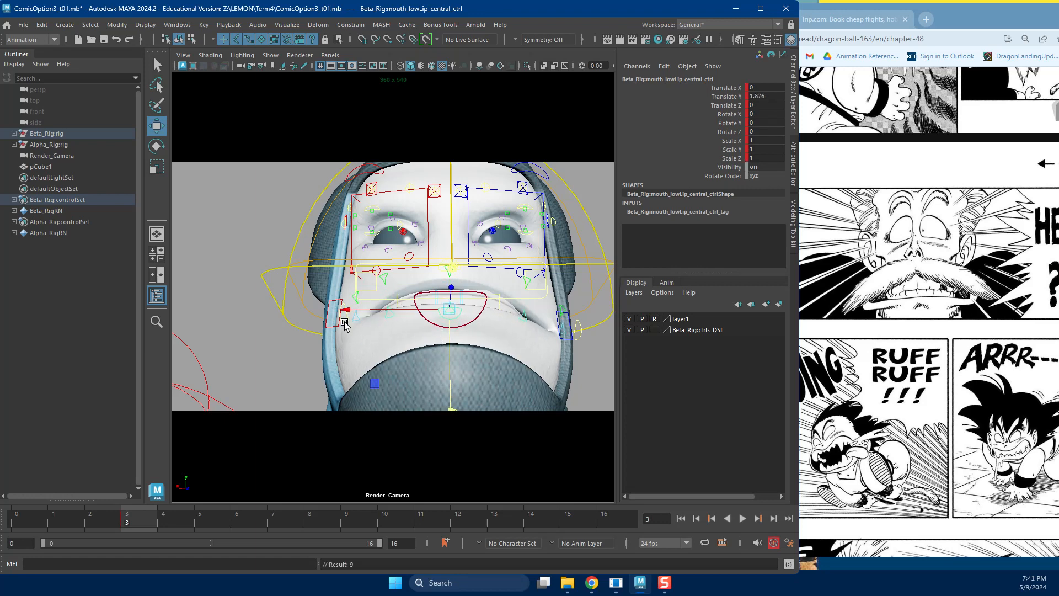
left_click(346, 325)
mouse_move(329, 343)
left_mouse_down()
mouse_move(324, 332)
mouse_move(348, 342)
left_mouse_up()
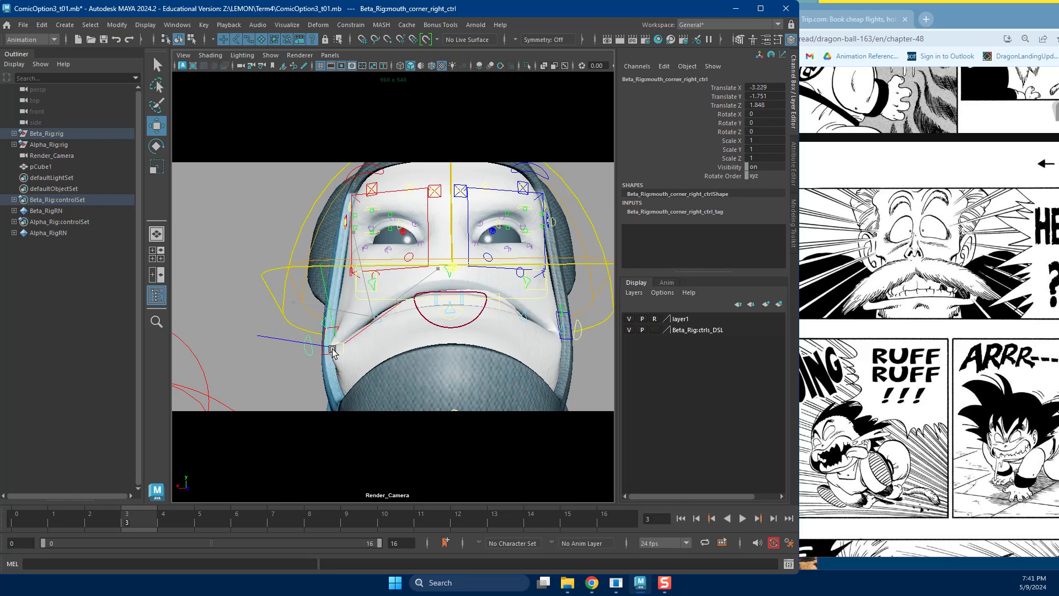
left_click(465, 313)
left_click(464, 313)
left_click_drag(451, 326, 443, 341)
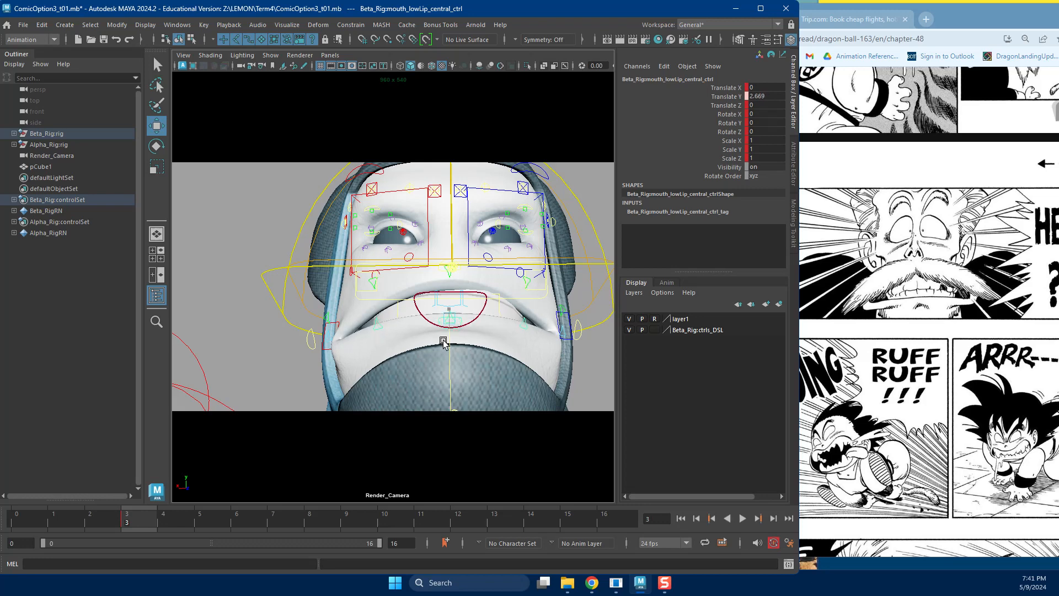
Raise Beta's right upper-lip control in the perspective view to about -0.36, 2.72, -0.49 so the upper teeth are exposed.
left_click(371, 284)
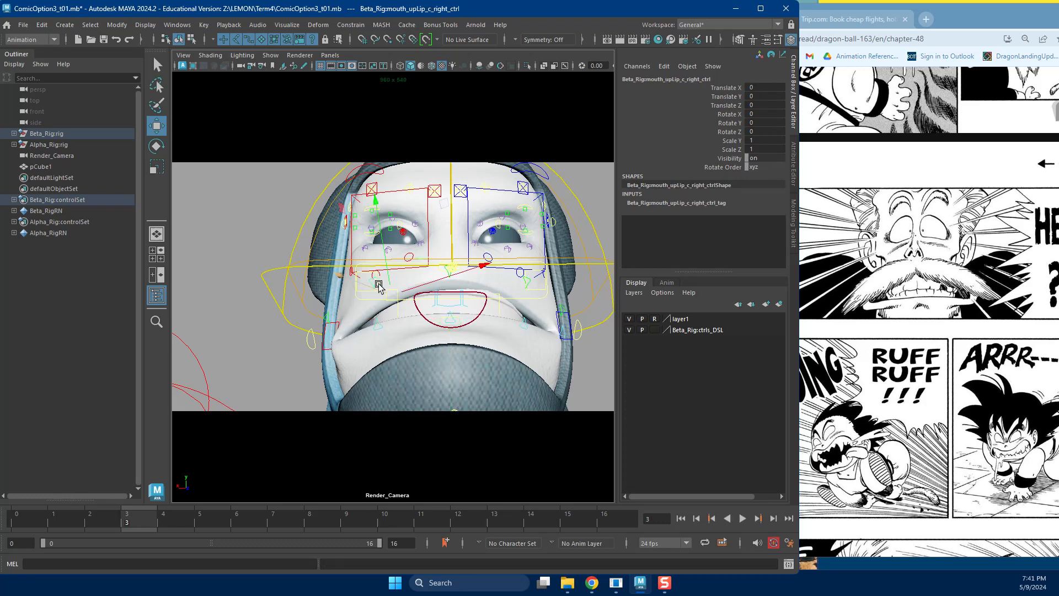
left_click(378, 283)
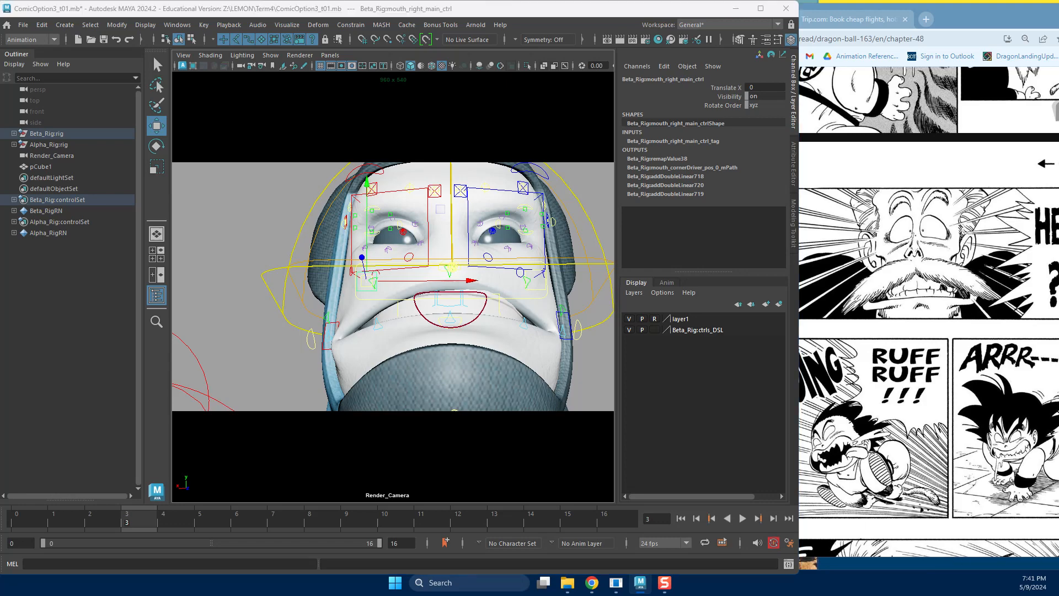
key("alt+Tab")
key("f")
left_click_drag(658, 405, 517, 380, "alt")
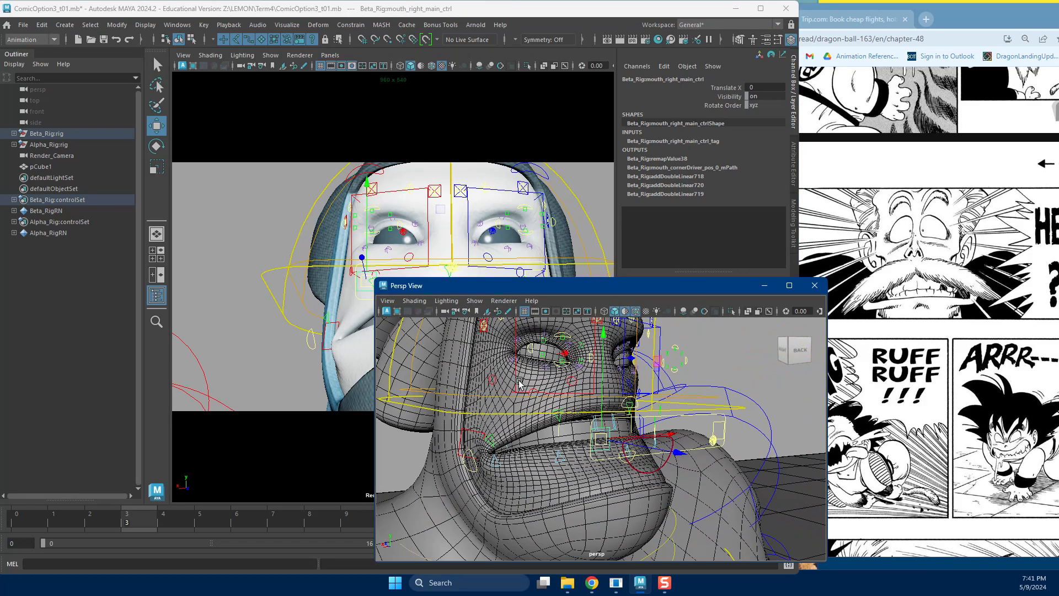
left_click(556, 410)
left_click(560, 418)
left_click_drag(558, 418, 546, 385)
left_click_drag(547, 287, 537, 362)
left_click_drag(540, 425, 499, 403, "alt")
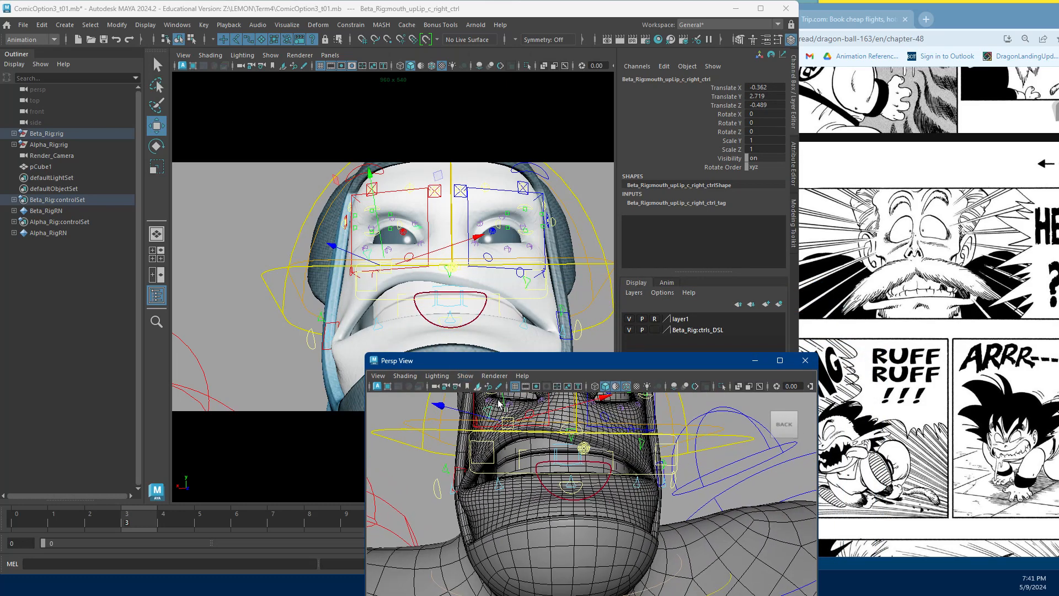
Raise Beta's left upper-lip control to roughly match the right side of the open mouth.
left_click(644, 445)
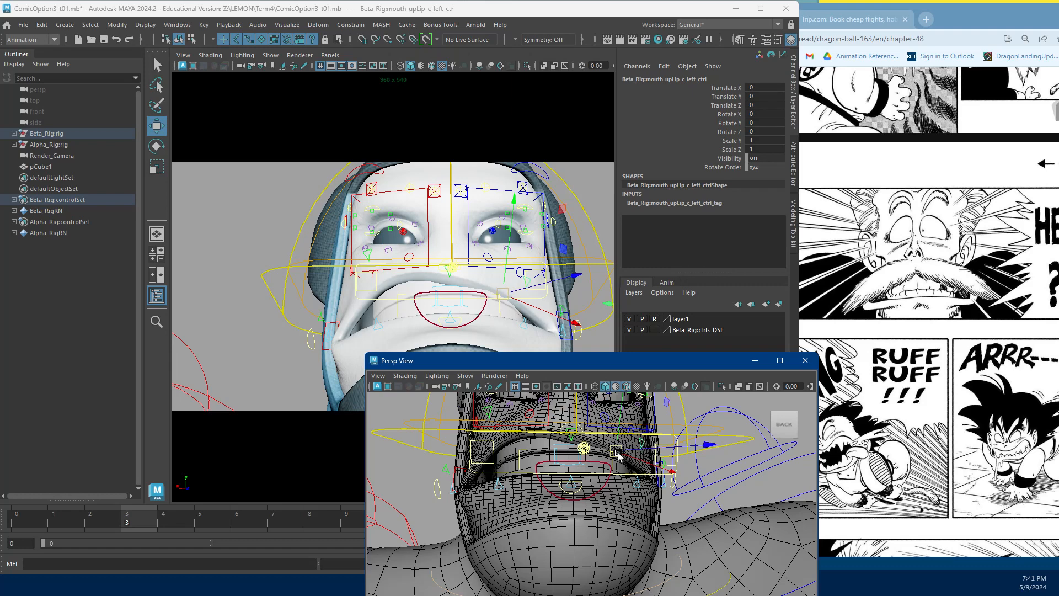
left_click_drag(618, 453, 572, 404)
left_click(564, 427)
middle_click_drag(572, 404, 527, 436, "alt")
Open Beta's eyes by raising the right upper-eyelid control to Translate Y about 1.49 and lifting the left one.
left_click(483, 411)
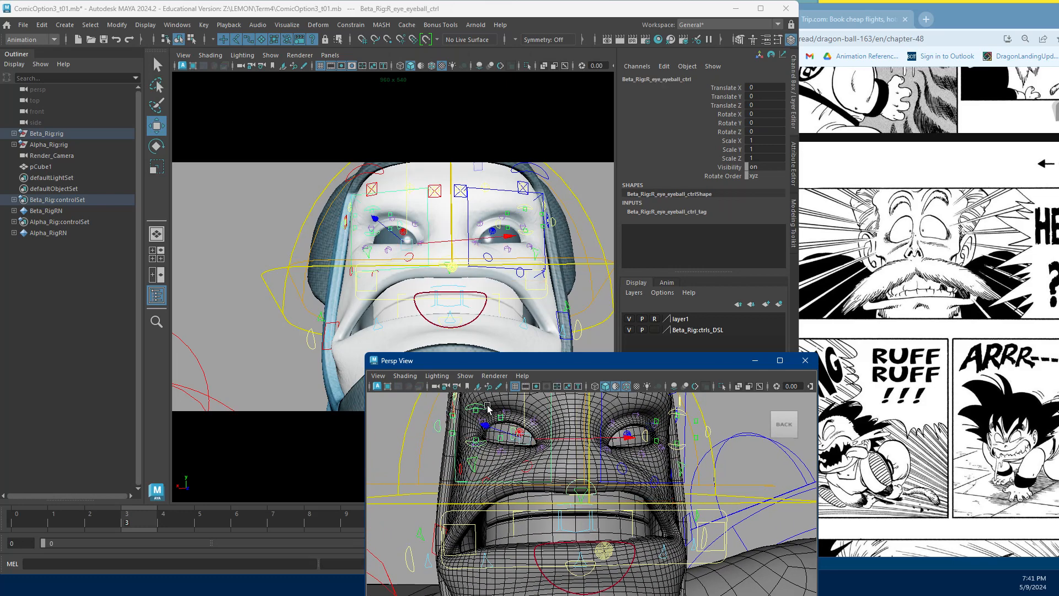
left_click_drag(479, 402, 527, 428)
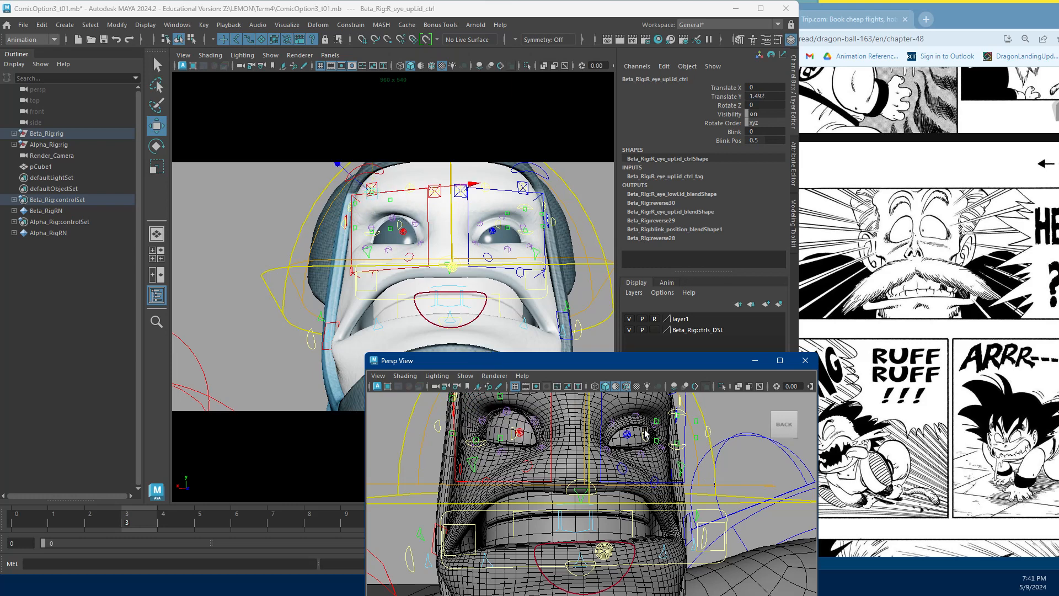
left_click(673, 415)
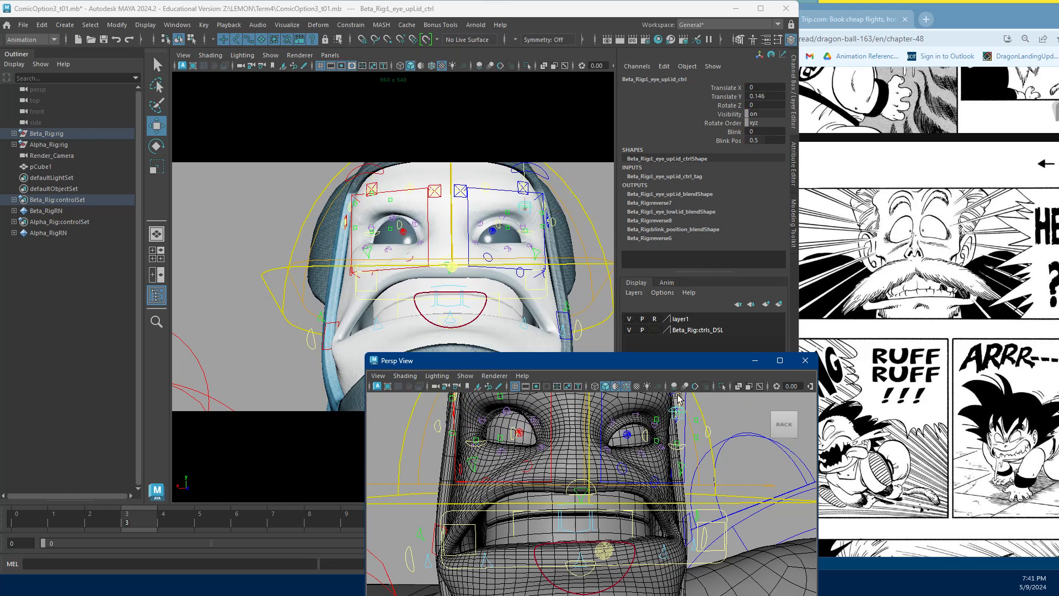
Raise the inner upper eye-socket area above both of Beta's eyes.
left_click(612, 421)
left_click_drag(611, 420, 606, 362)
left_click(536, 419)
middle_click_drag(535, 420, 534, 448, "alt")
left_click_drag(533, 436, 529, 388)
Raise the left outer upper eye-socket control to Translate Y about 0.99.
left_click_drag(620, 443, 664, 440, "alt")
left_click(644, 453)
left_click(664, 468, "shift")
left_click(662, 463)
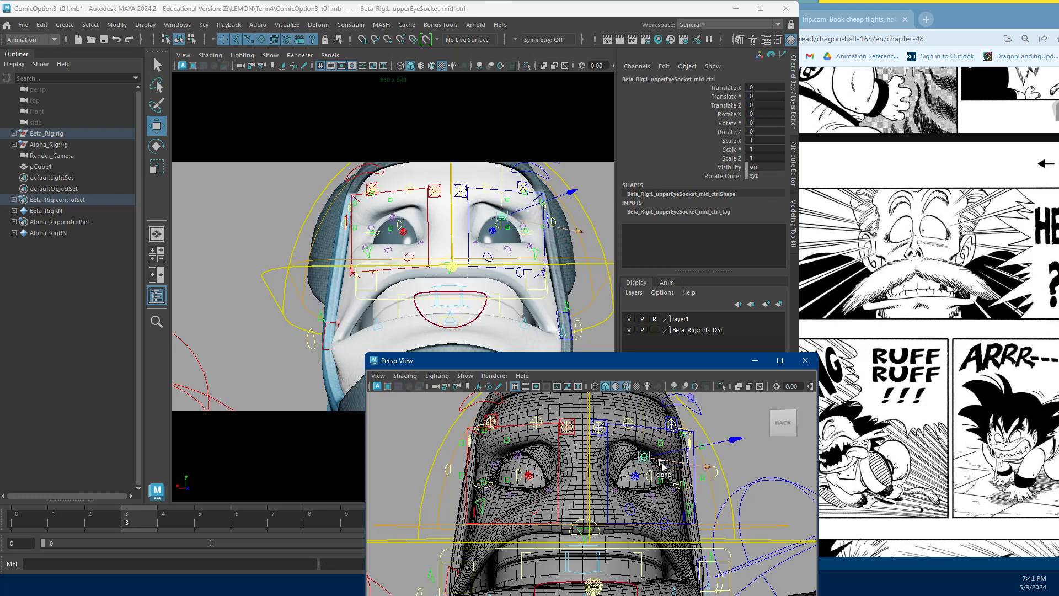
left_click(665, 466)
left_click_drag(665, 467, 668, 436)
Use wireframe display to reach the left inner upper eye-socket control and raise it to Translate Y about 3.79.
key("4")
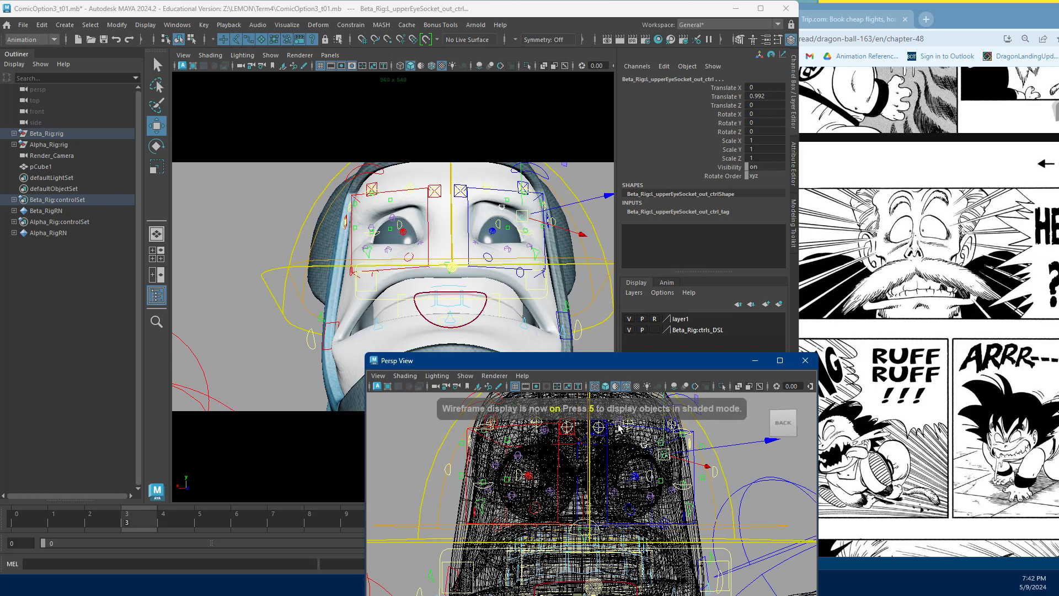
left_click(621, 468)
left_click(617, 438)
mouse_move(617, 425)
left_mouse_down()
mouse_move(616, 406)
mouse_move(616, 420)
left_mouse_up()
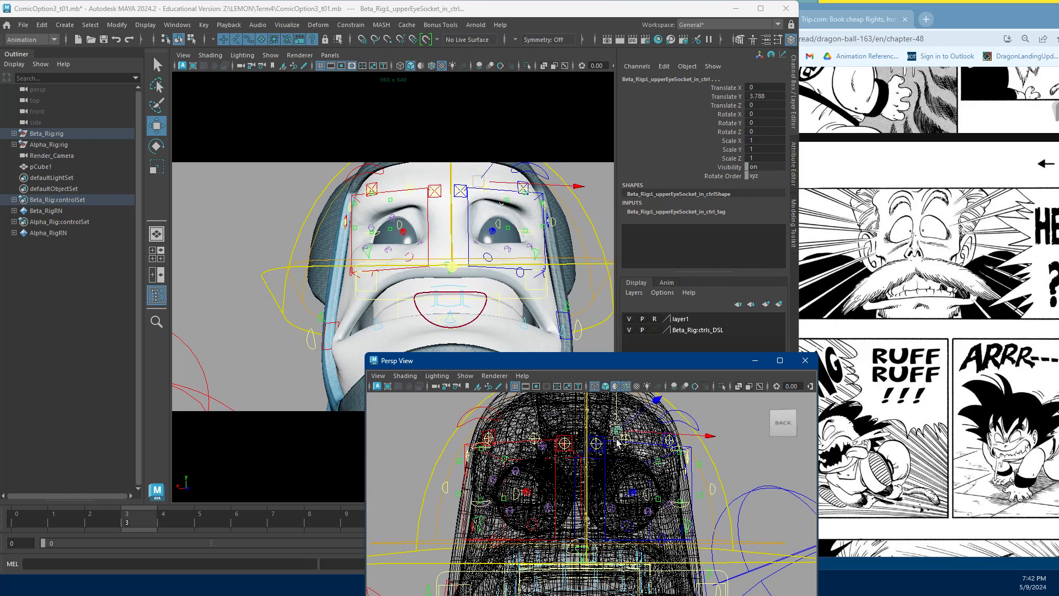
Restore shaded display and raise the inner eyebrow controls, the left to Translate Y about 2.7 and the right to about 2.29.
middle_click_drag(639, 448, 632, 473, "alt")
key("5")
left_click(683, 448)
mouse_move(656, 451)
left_mouse_down()
mouse_move(651, 420)
mouse_move(642, 448)
mouse_move(589, 426)
mouse_move(591, 410)
left_mouse_up()
left_click(588, 475)
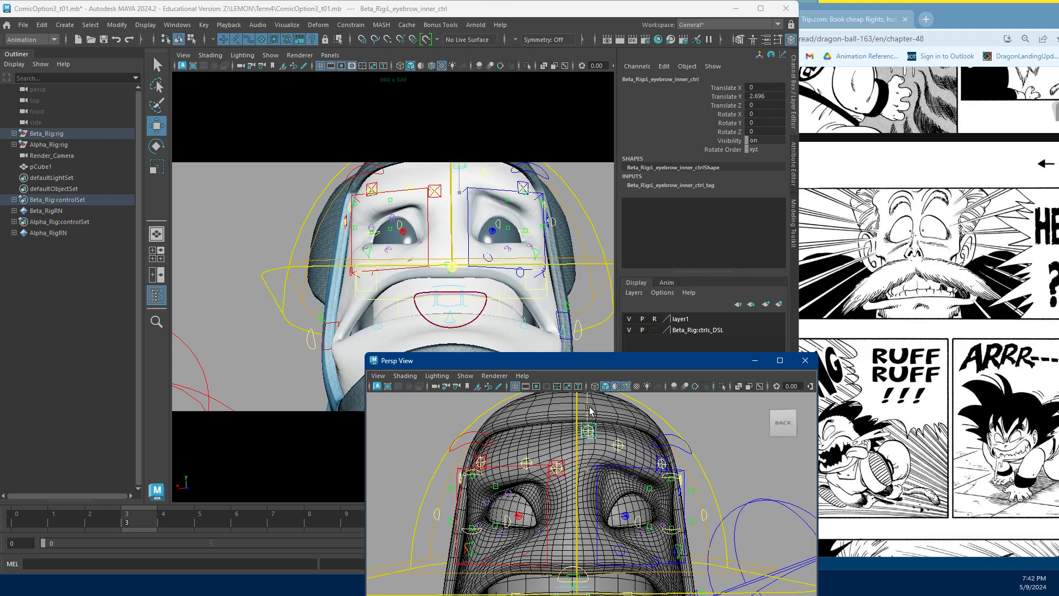
left_click(561, 466)
left_click(564, 464)
left_click_drag(557, 449, 565, 417)
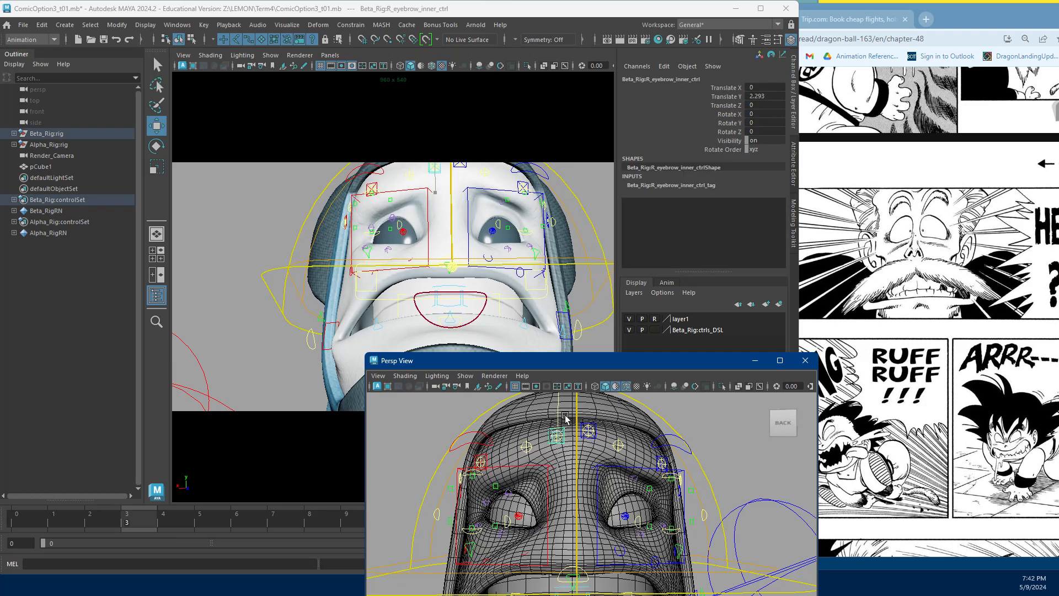
Reshape both upper eyelids with their first detail controls, the left to about -0.57, 2.85 and the right to about 1.15, 2.37.
left_click(650, 489)
left_click_drag(650, 489, 665, 447)
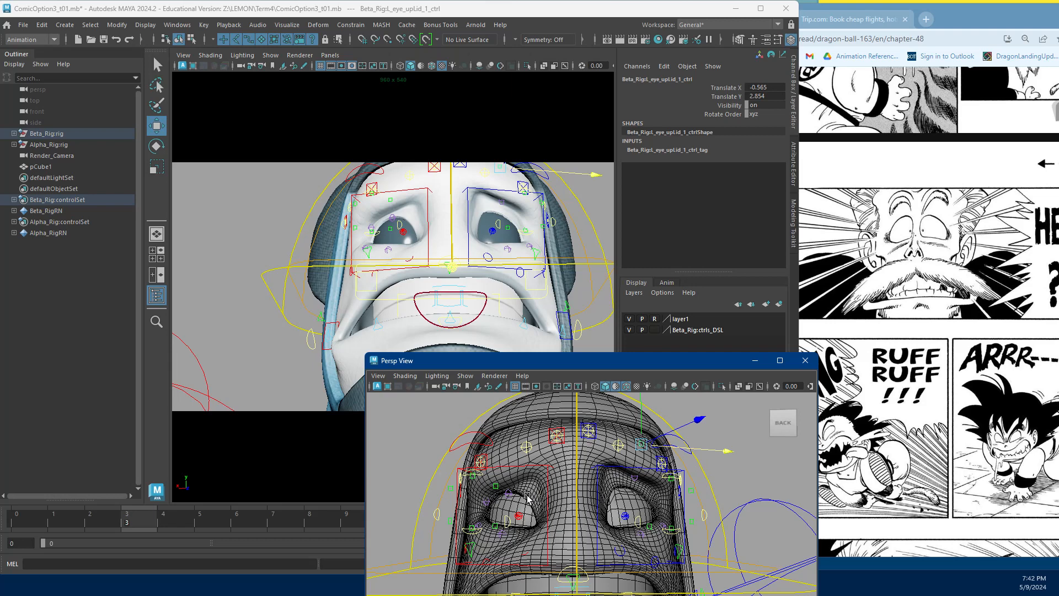
left_click(509, 493)
left_click(496, 486)
left_click_drag(526, 486, 520, 445)
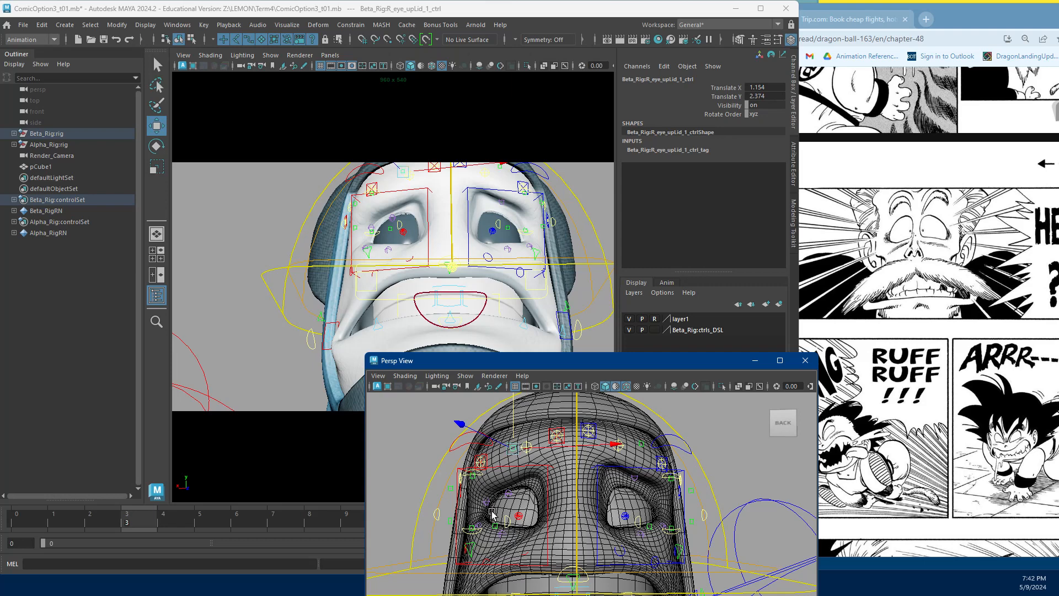
Rotate Beta's right shoulder control to Z about 44.8 and the right FK shoulder to about -12.2, 17.5, 3.7.
left_click_drag(452, 317, 372, 280, "alt")
right_click_drag(723, 518, 639, 557, "alt")
middle_click_drag(640, 558, 644, 518, "alt")
right_click_drag(644, 518, 475, 494, "alt")
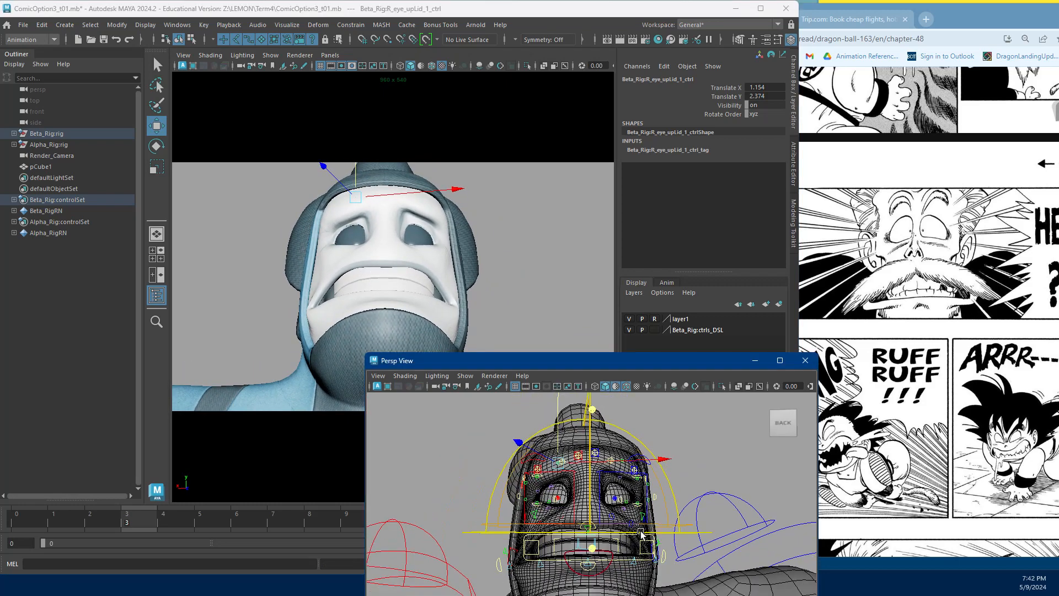
left_click(496, 479)
key("e")
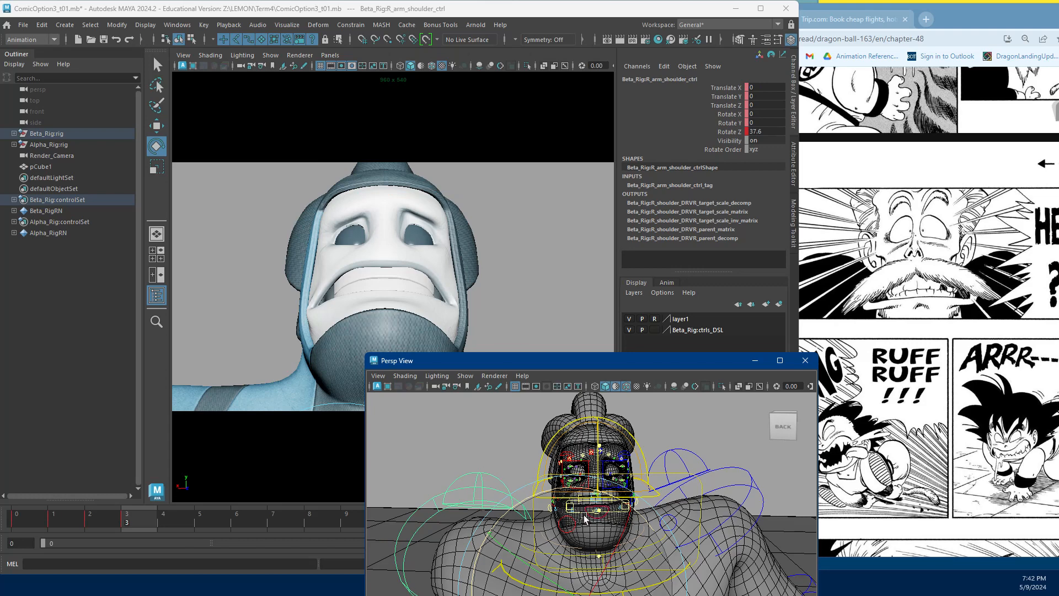
left_click_drag(614, 506, 607, 547)
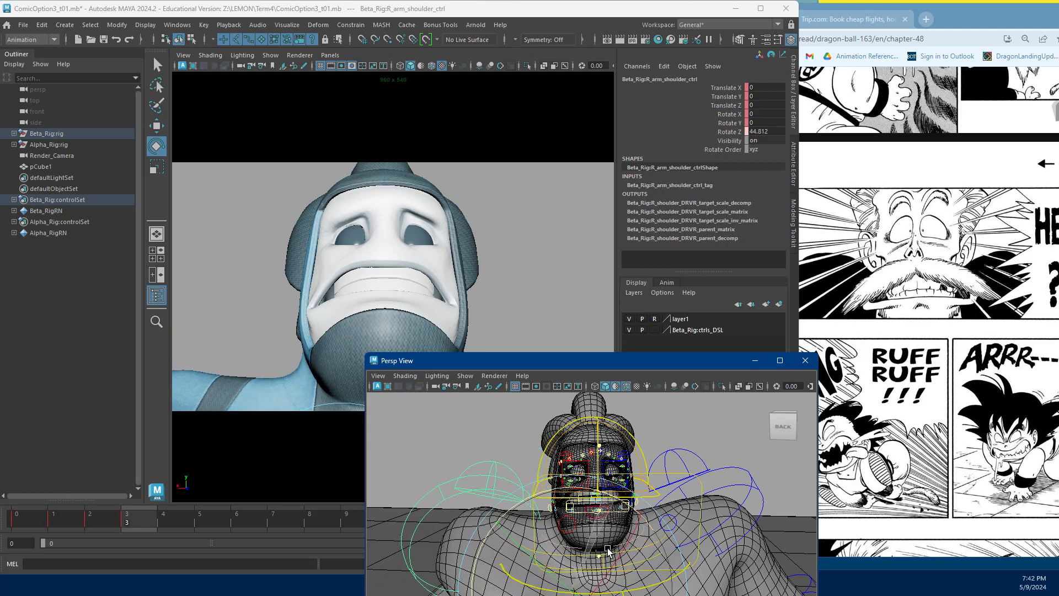
left_click(441, 493)
left_click_drag(441, 494, 499, 574)
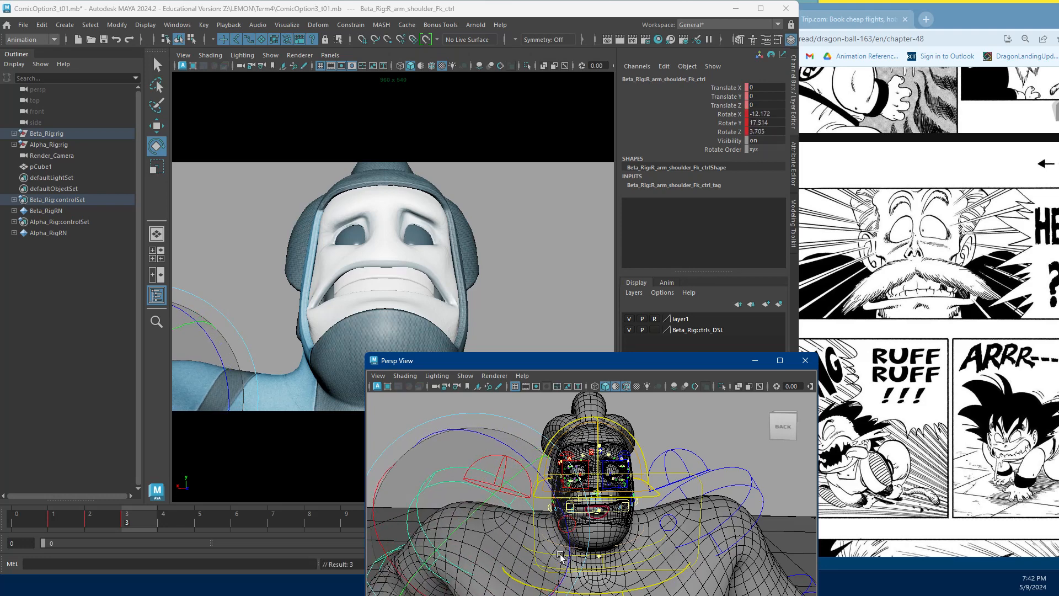
Rotate Beta's left shoulder control to Z about 52.1.
left_click(706, 461)
left_click_drag(687, 362, 1058, 342)
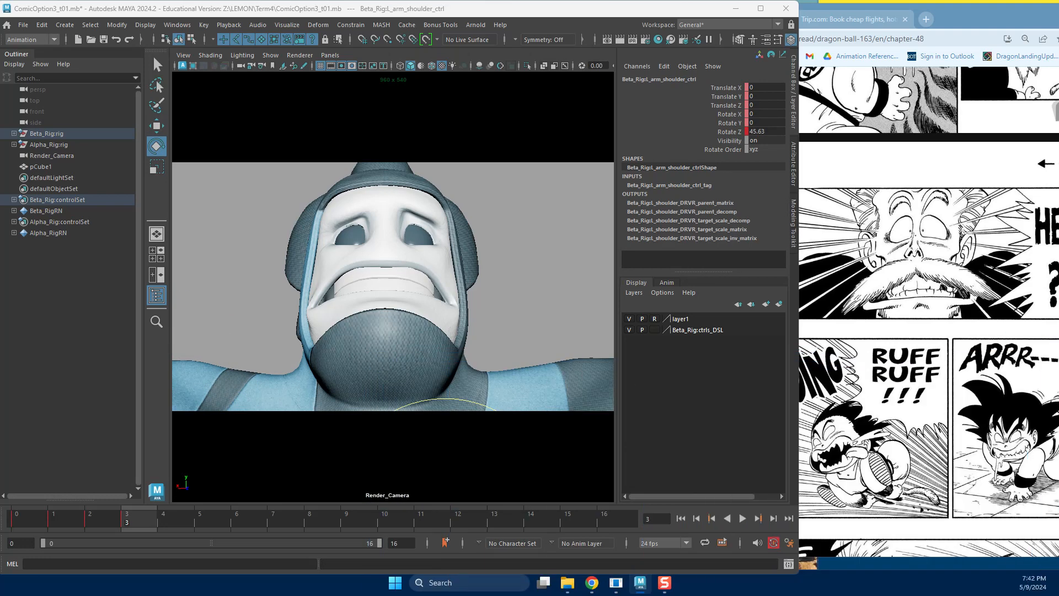
mouse_move(1058, 342)
left_mouse_down()
mouse_move(1058, 314)
mouse_move(1058, 331)
left_mouse_up()
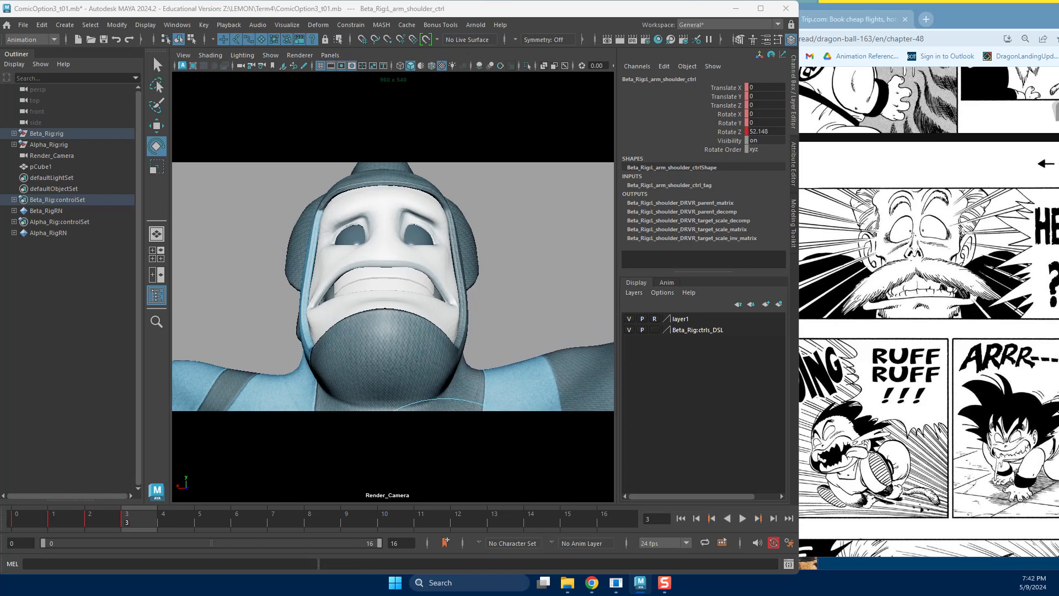
Reframe Render_Camera closer on Beta's frightened face and clear the selection.
right_click_drag(452, 321, 482, 362, "alt")
left_click_drag(482, 362, 405, 357, "alt")
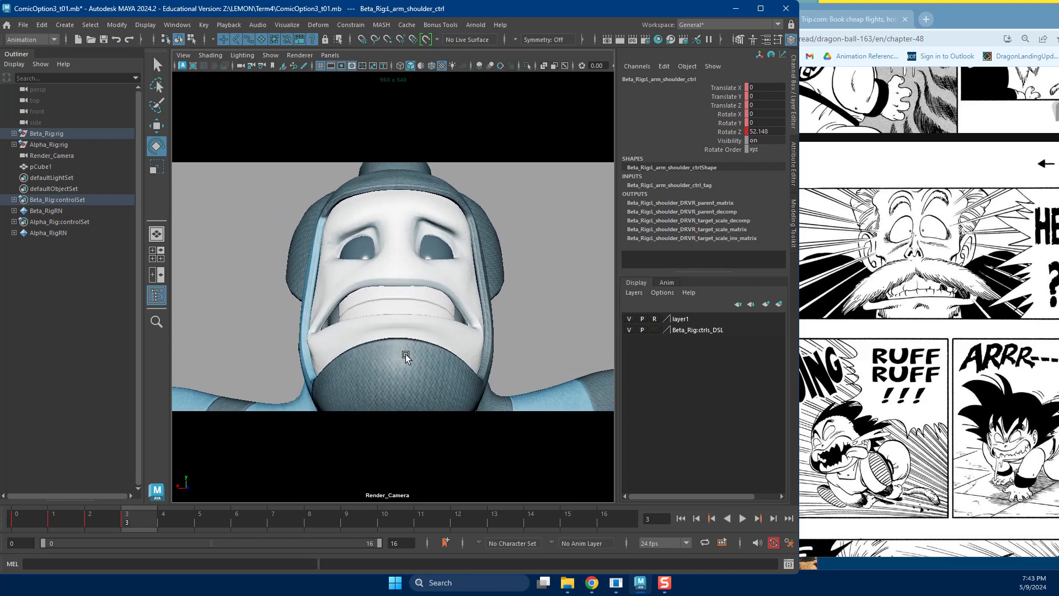
left_click(524, 347)
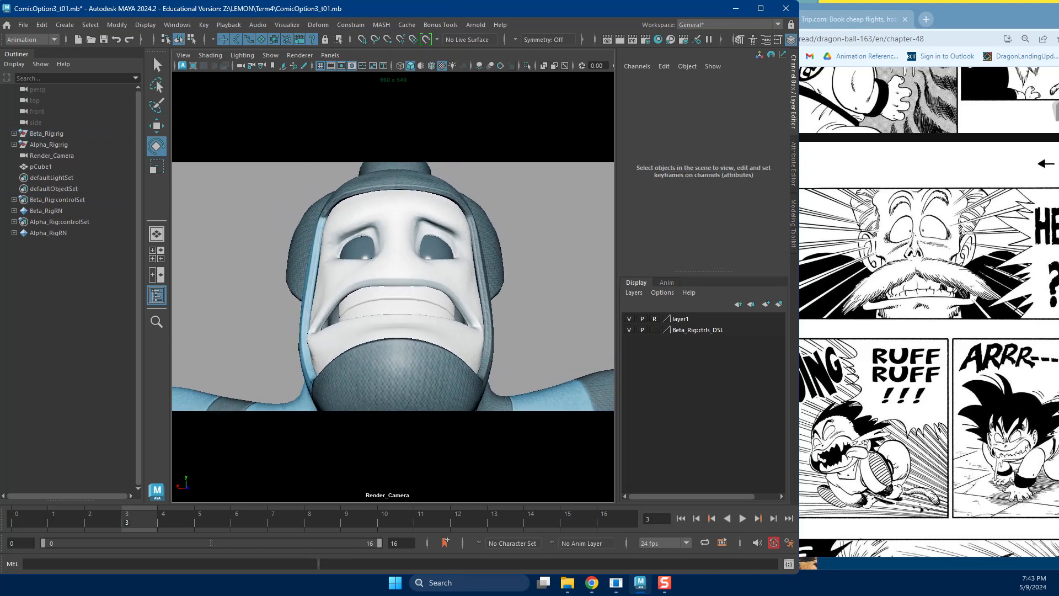
Select the controls of both rigs along with Render_Camera, key everything at frame 3, and compare it with frame 1.
key("alt+Tab")
right_click_drag(386, 248, 232, 249, "alt")
left_click_drag(310, 221, 633, 445)
left_click_drag(460, 138, 1058, 233)
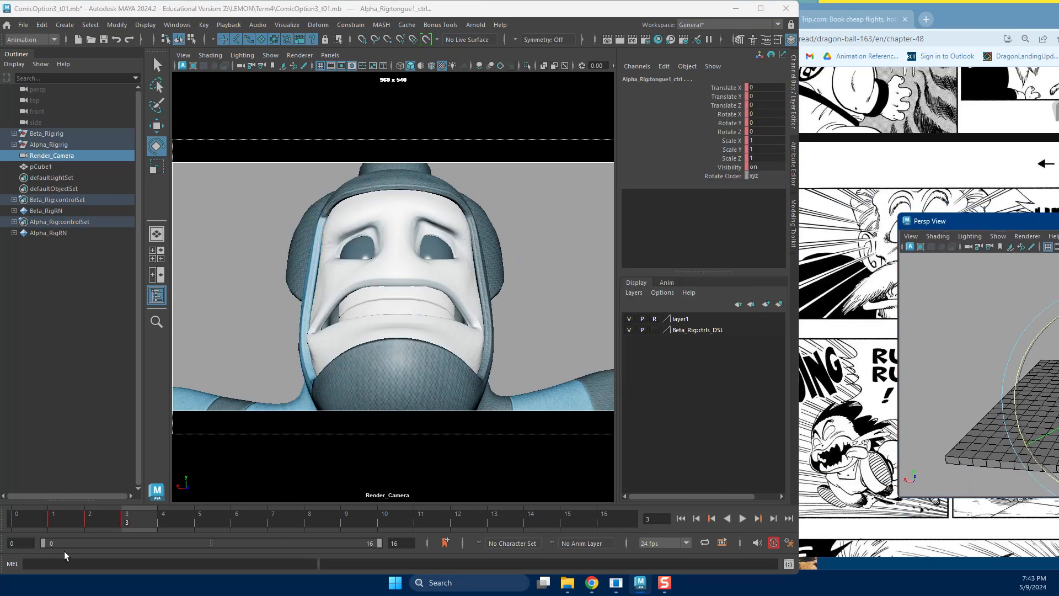
left_click_drag(31, 522, 94, 524)
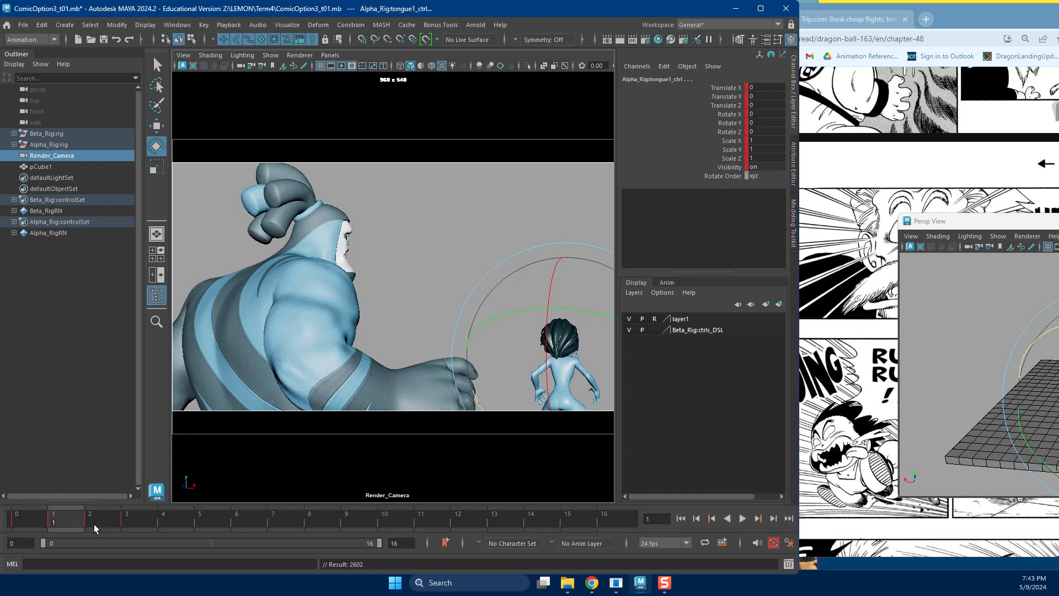
left_click(133, 522)
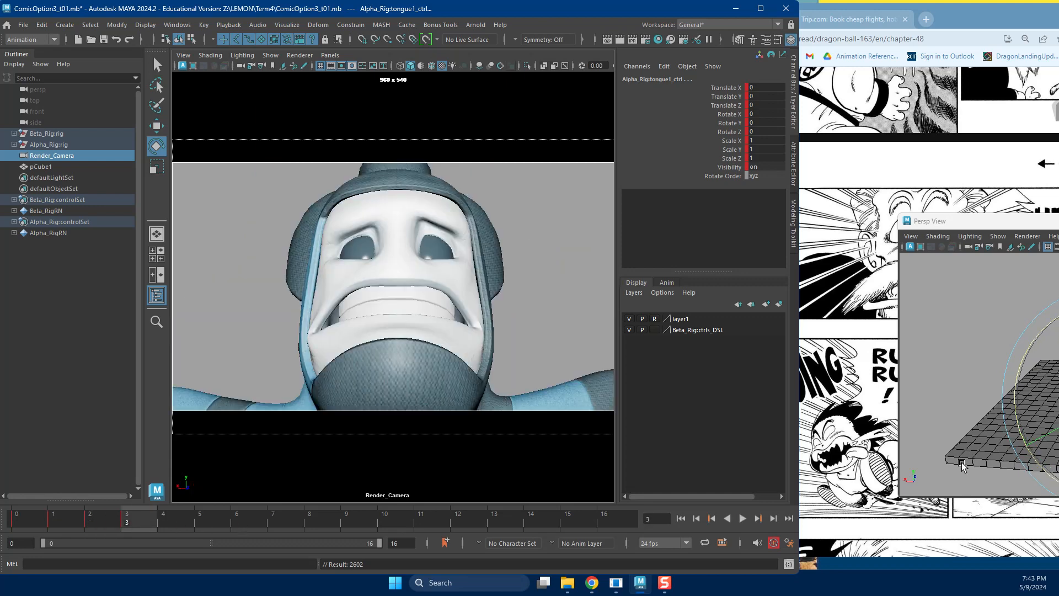
Switch to the browser, close the redirect pop-up tab, and reposition the window so the manga reference panels show fully.
left_click(846, 525)
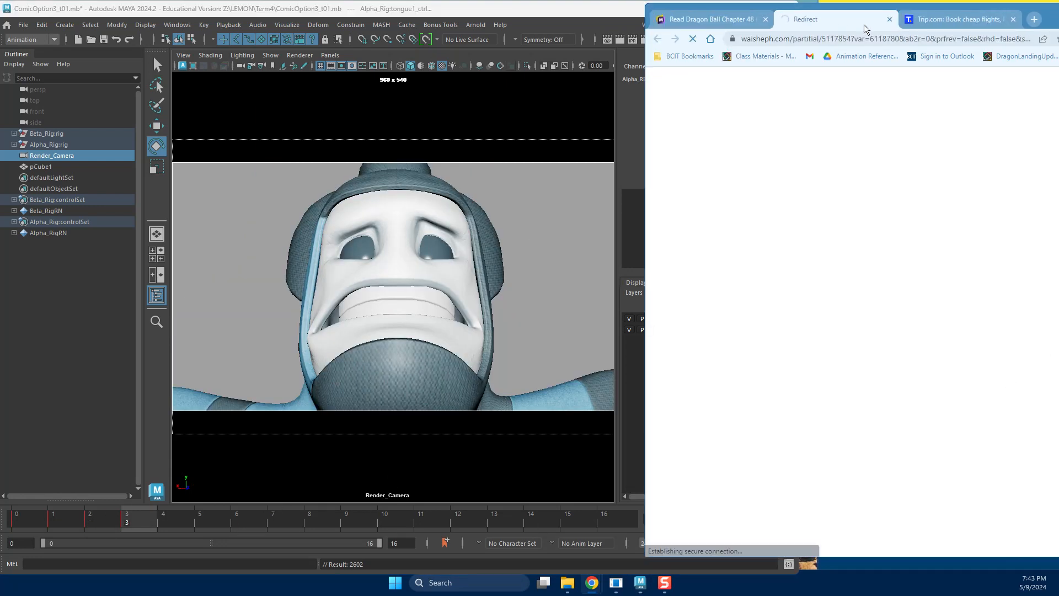
left_click(889, 19)
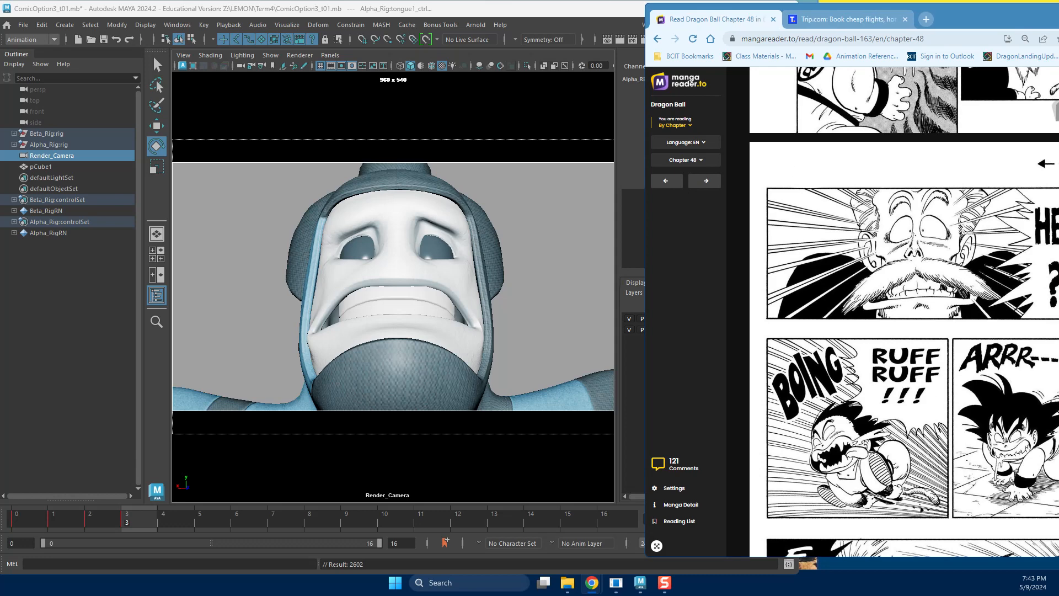
left_click_drag(1025, 12, 973, 12)
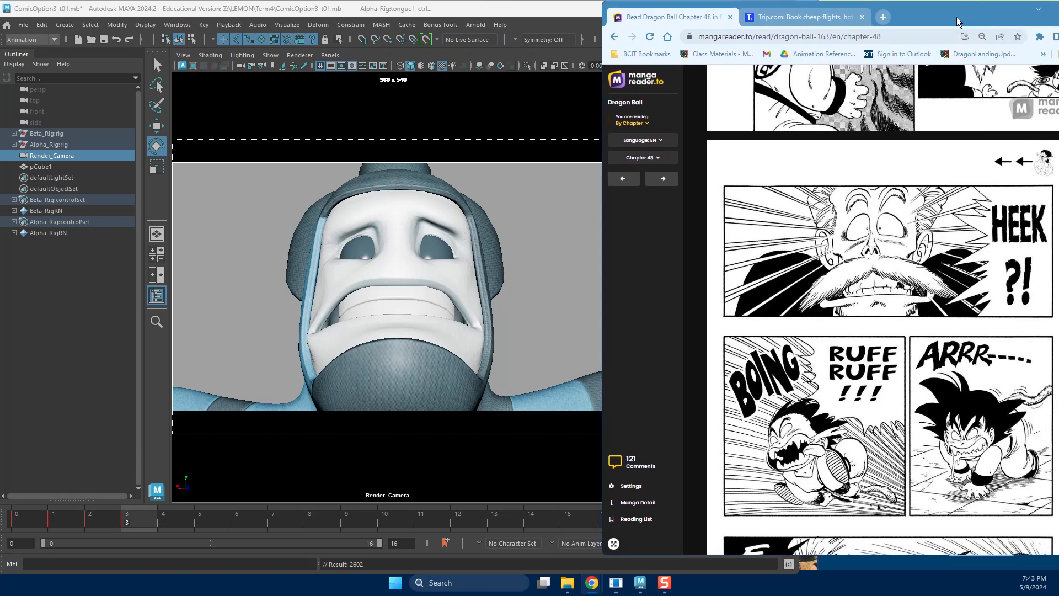
Return to Maya, carry Render_Camera's frame 0 placement over to frame 4, key it there, and move the perspective window off the reference.
left_click(544, 105)
left_click(186, 523)
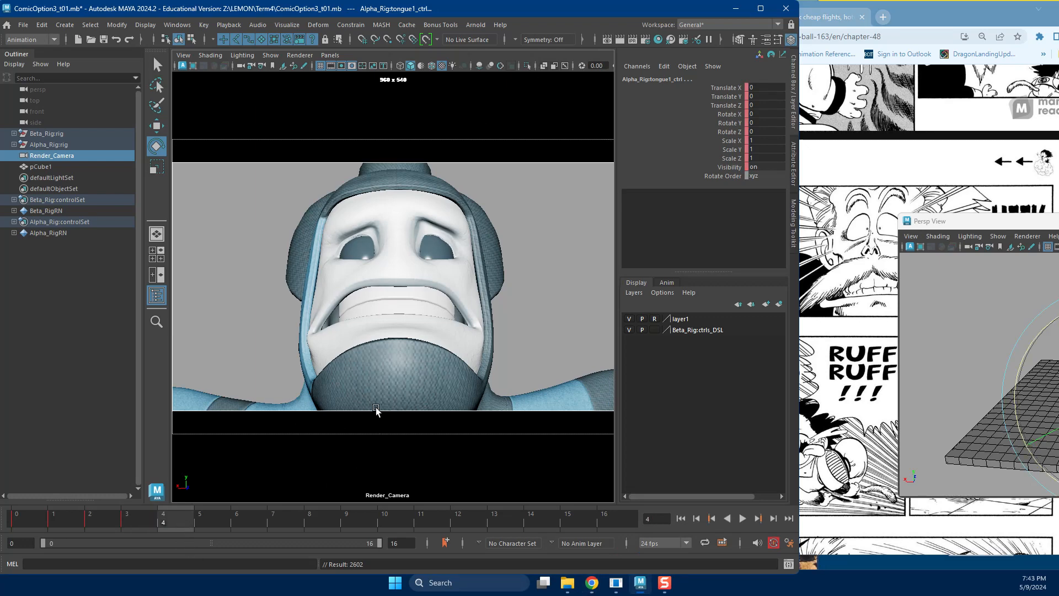
left_click(46, 522)
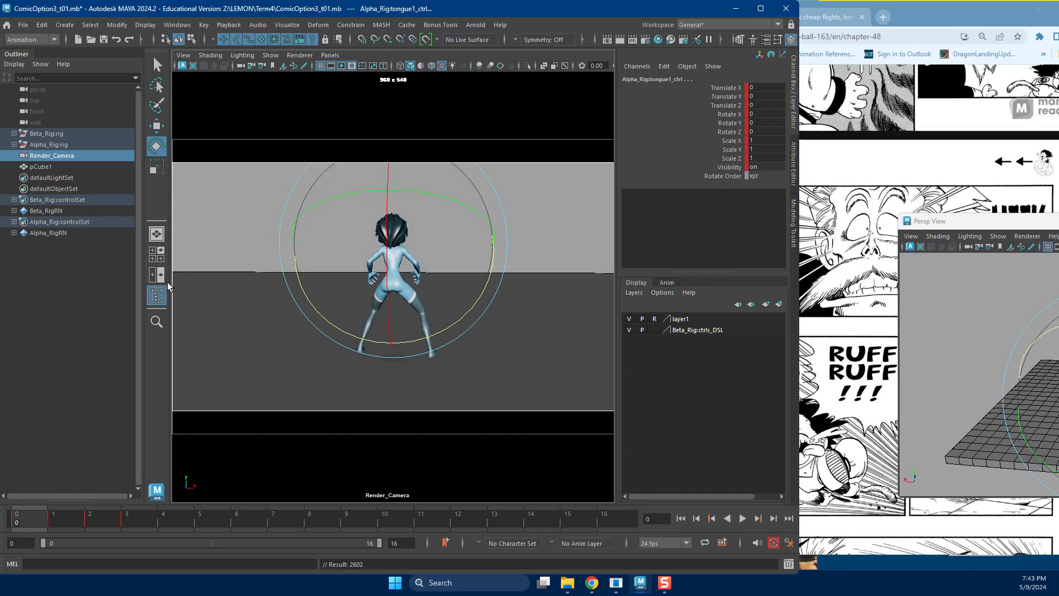
left_click(241, 67)
left_click_drag(46, 526, 169, 520)
key("s")
left_click_drag(965, 221, 1045, 173)
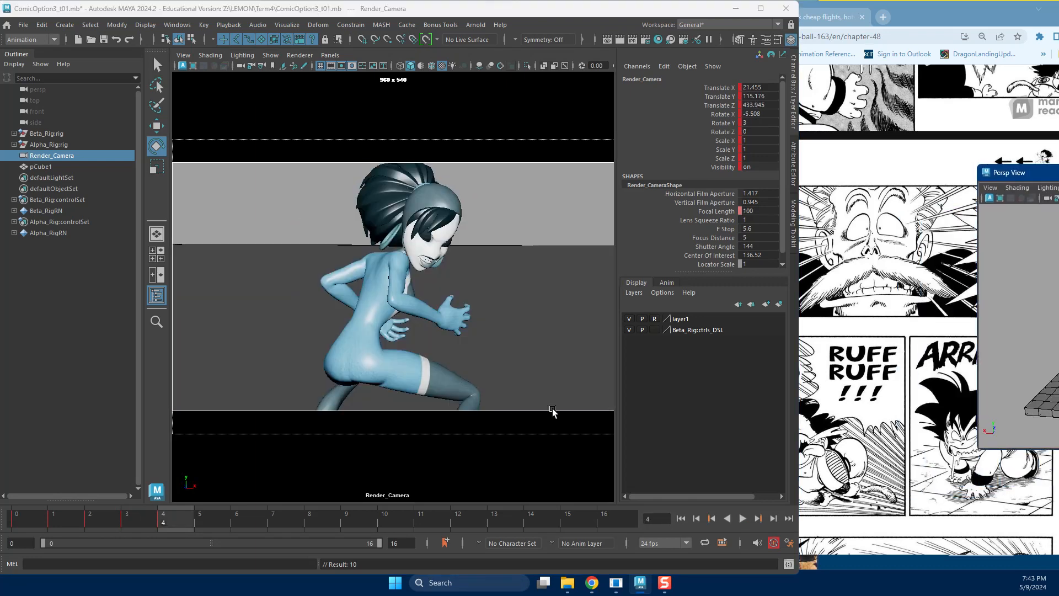
Display the wireframe over the shaded models in the Render_Camera view and bring up the manga reference page.
left_click(363, 66)
left_click(363, 68)
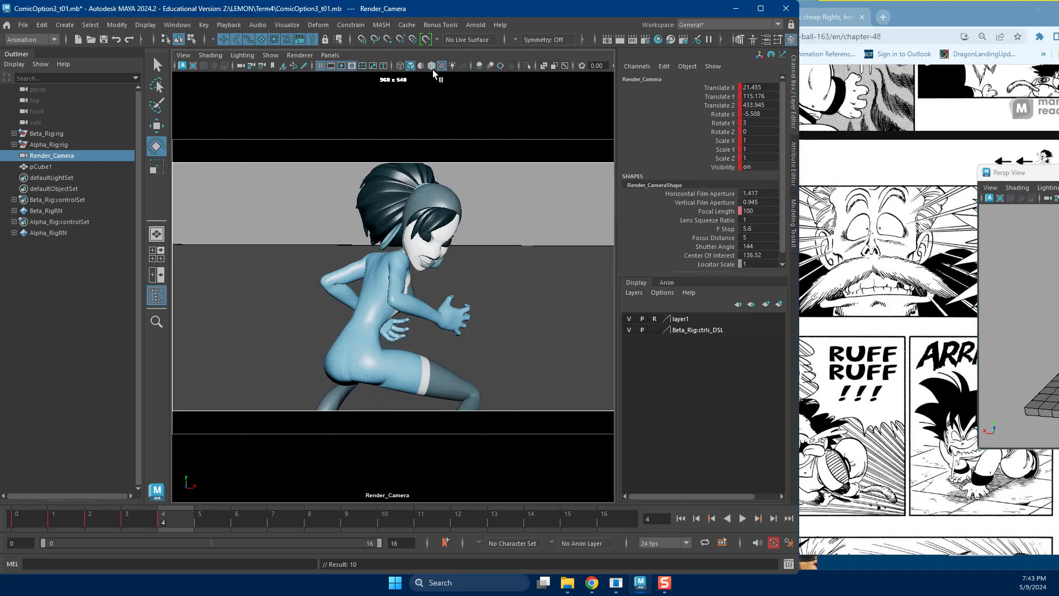
left_click(432, 67)
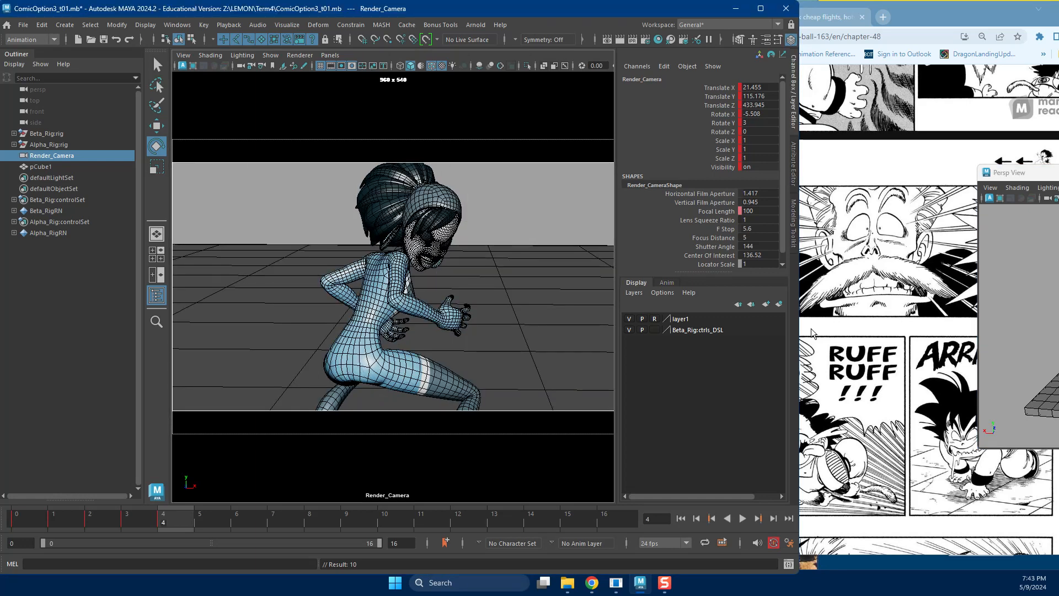
left_click(915, 329)
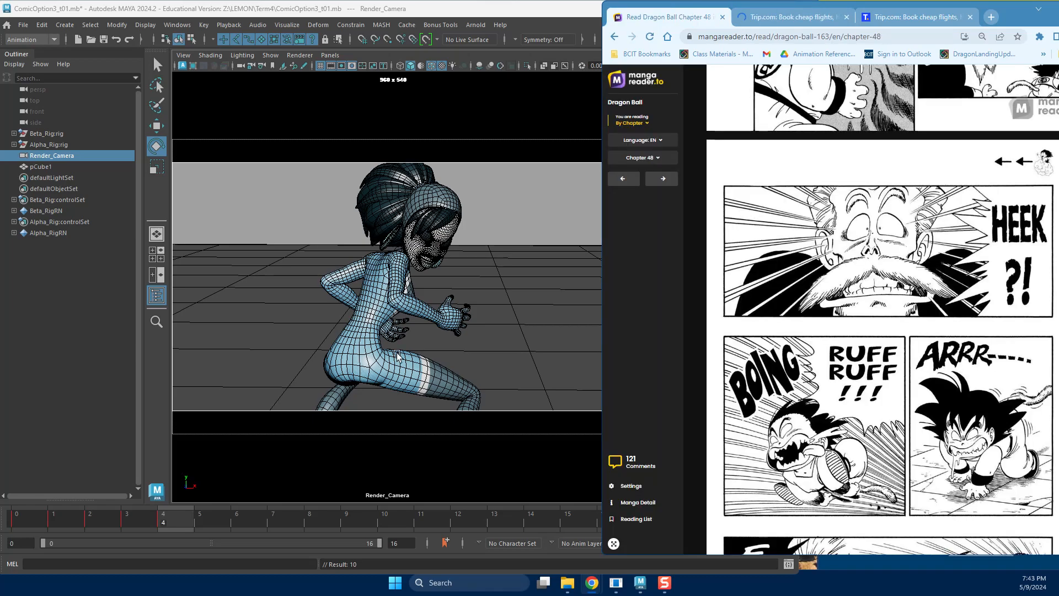
Pull Render_Camera back and around at frame 4 to frame the whole crouching figure, and compare it with frame 3.
left_click_drag(495, 359, 464, 361, "alt")
middle_click_drag(464, 360, 33, 216, "alt")
right_click_drag(406, 323, 343, 338, "alt")
right_click_drag(529, 337, 461, 353, "alt")
middle_click_drag(461, 352, 352, 334, "alt")
left_click_drag(352, 333, 489, 324, "alt")
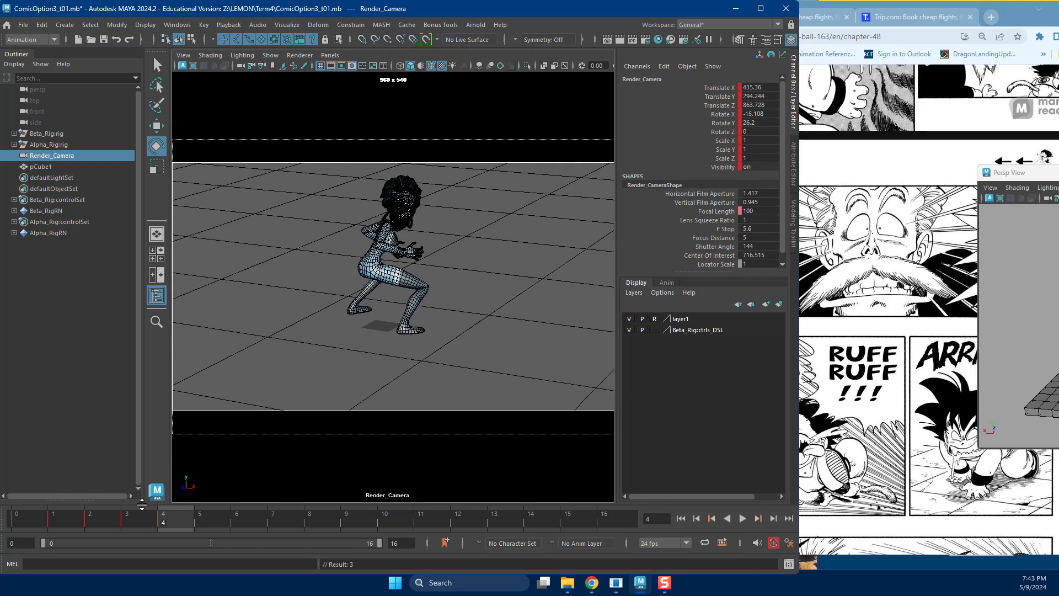
left_click(105, 524)
left_click(141, 524)
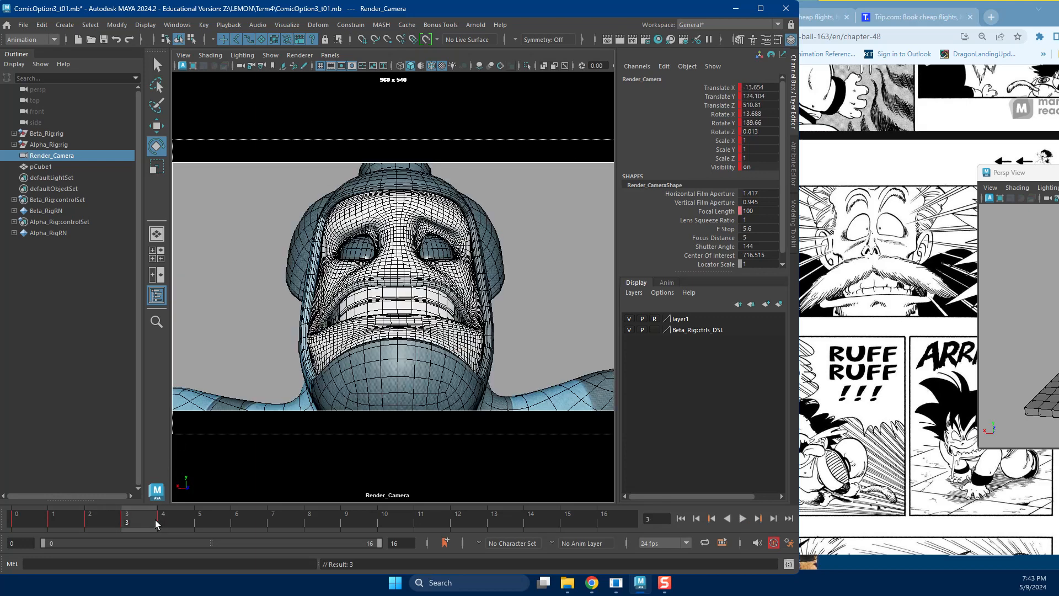
left_click(170, 524)
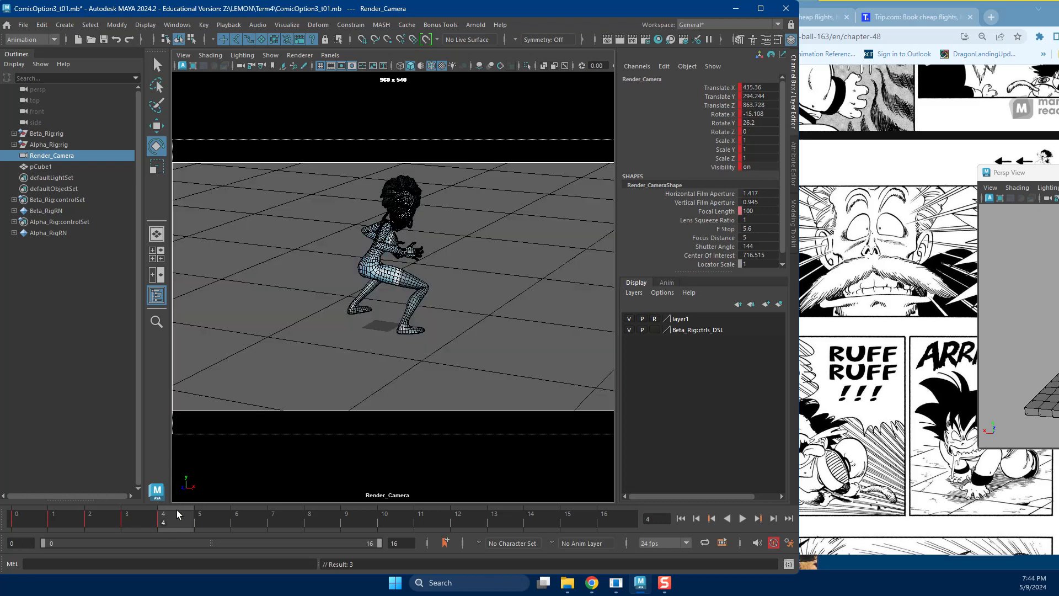
Key Render_Camera's Focal Length at frame 4 and at the frame before it.
left_click(734, 214)
right_click(742, 215)
left_click(761, 237)
key("alt+comma")
left_click(711, 203)
right_click(715, 208)
left_click(699, 212)
right_click(698, 213)
left_click(715, 235)
key("period")
Set Render_Camera's Focal Length to 50 at frame 4 and move the camera in closer to the full figure.
left_click(761, 211)
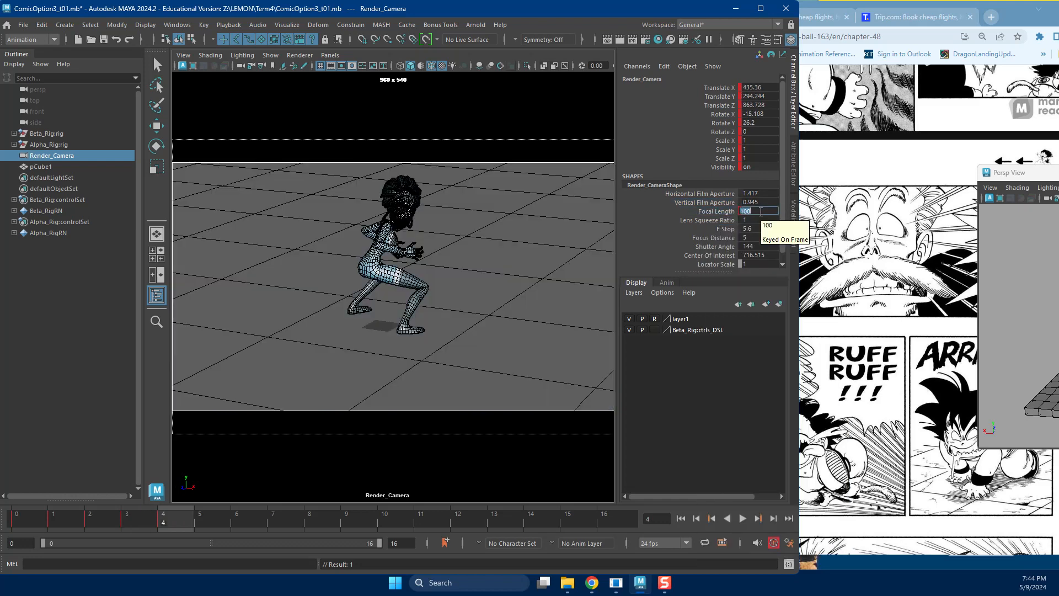
type("50")
key("Return")
right_click_drag(325, 341, 634, 346, "alt")
middle_click_drag(520, 326, 520, 366, "alt")
left_click_drag(520, 366, 513, 366, "alt")
right_click_drag(426, 334, 471, 333, "alt")
middle_click_drag(462, 310, 430, 381, "alt")
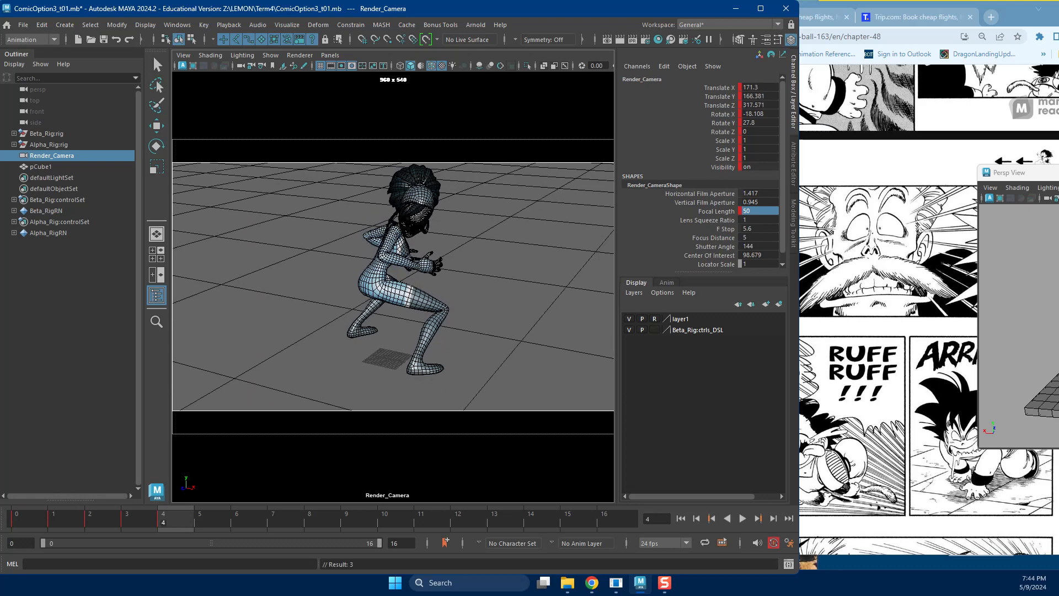
Set Rotate Y of Alpha's main control to 0 so the character faces the other way, keeping the perspective window clear.
key("f")
left_click_drag(1009, 173, 528, 89)
right_click_drag(818, 277, 717, 320, "alt")
key("w")
left_click(710, 339)
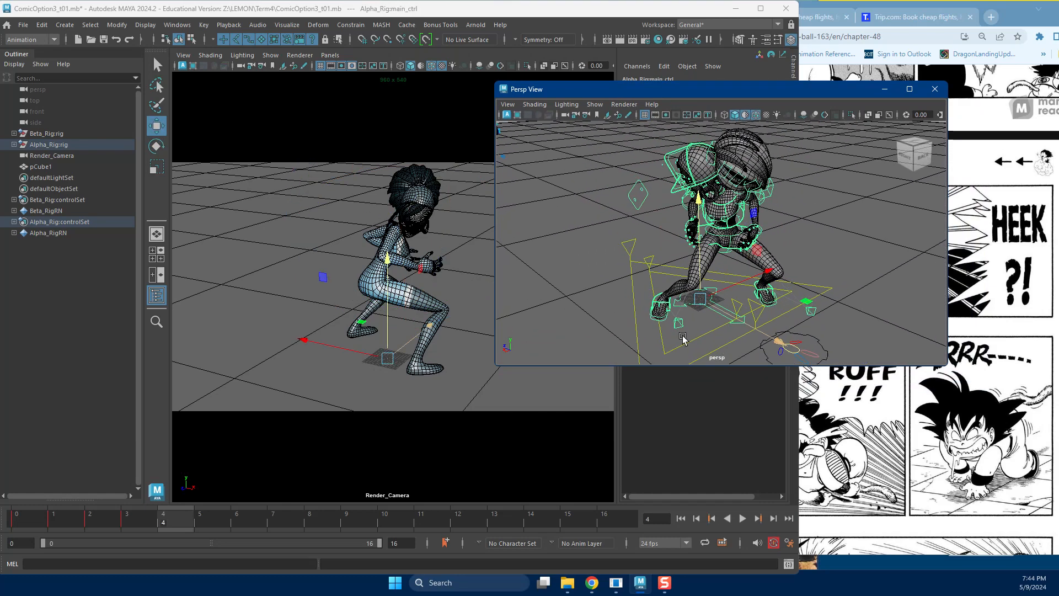
left_click_drag(579, 89, 188, 158)
double_click(776, 122)
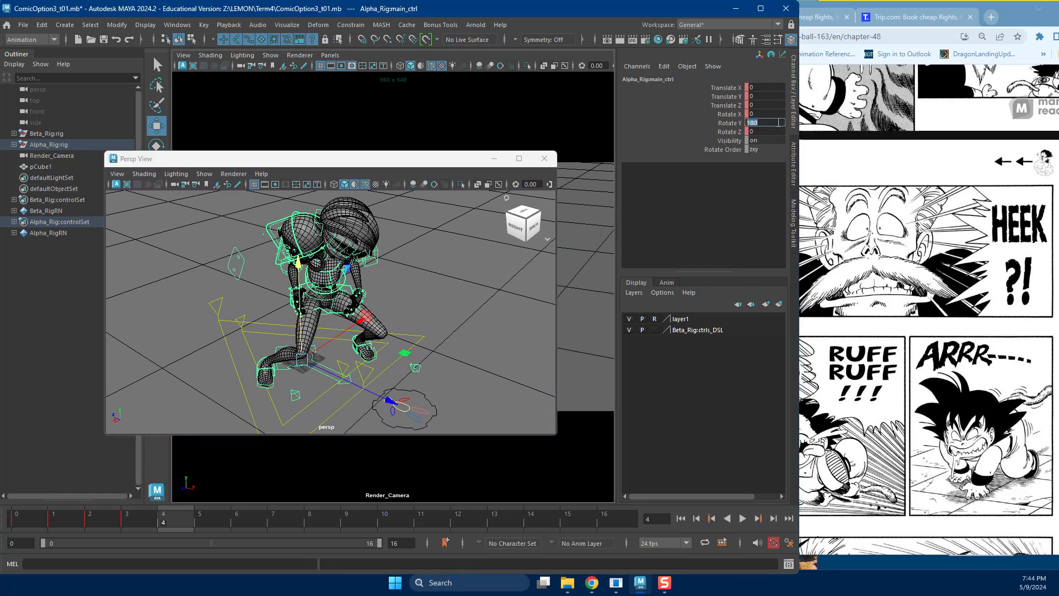
key("Return")
left_click_drag(402, 159, 946, 182)
Rotate Alpha's main pelvis control about 8.6 degrees in Y and move the perspective window off the lower reference panels.
left_click(849, 297)
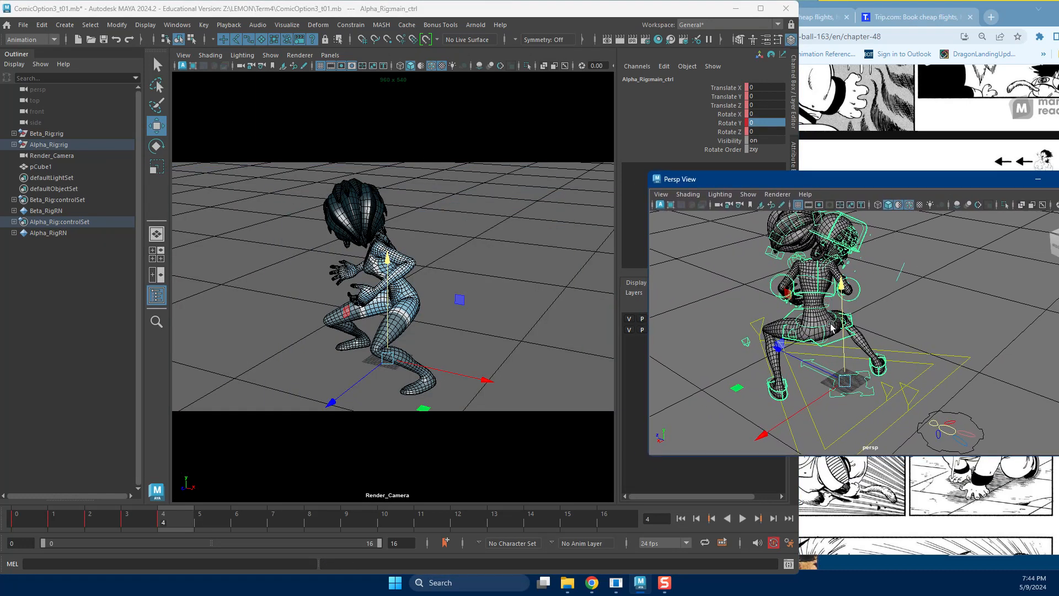
left_click(842, 342)
key("e")
left_click_drag(850, 381, 870, 377)
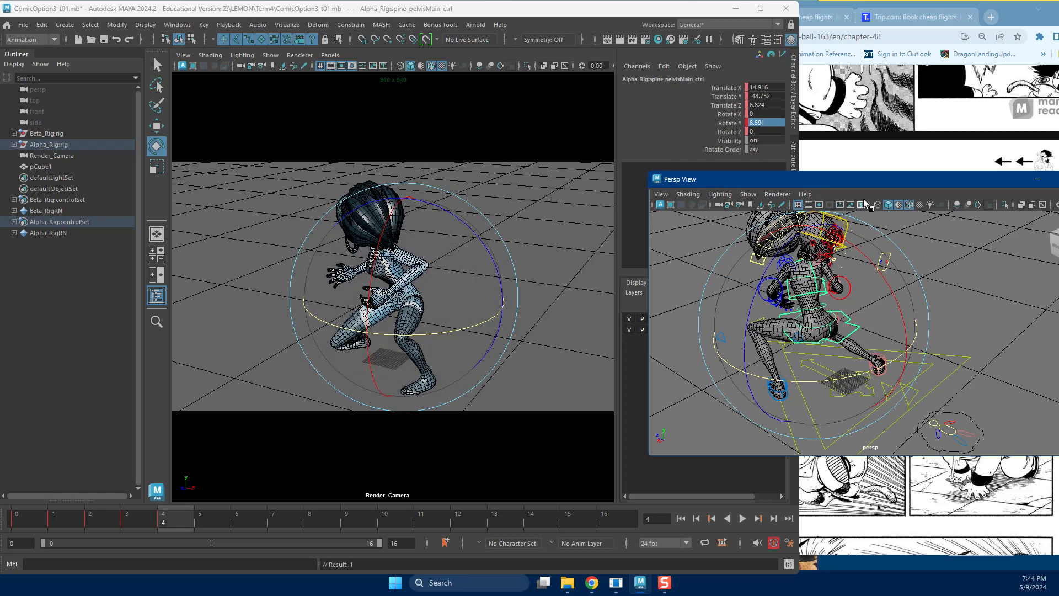
left_click_drag(897, 179, 848, 24)
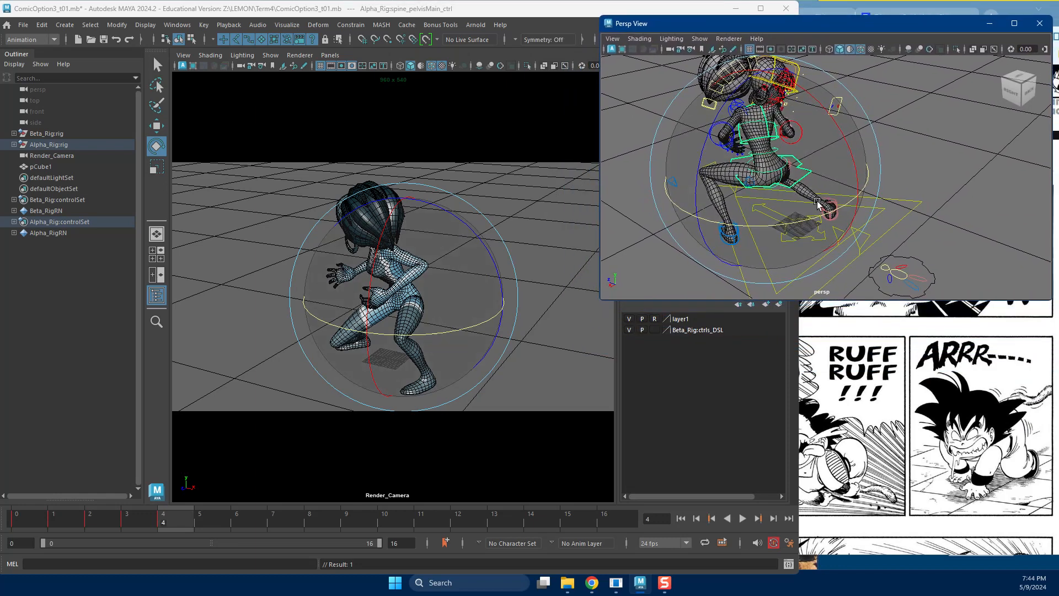
Try tilting Alpha's pelvis forward, then undo the rotation.
left_click_drag(794, 236, 777, 184, "alt")
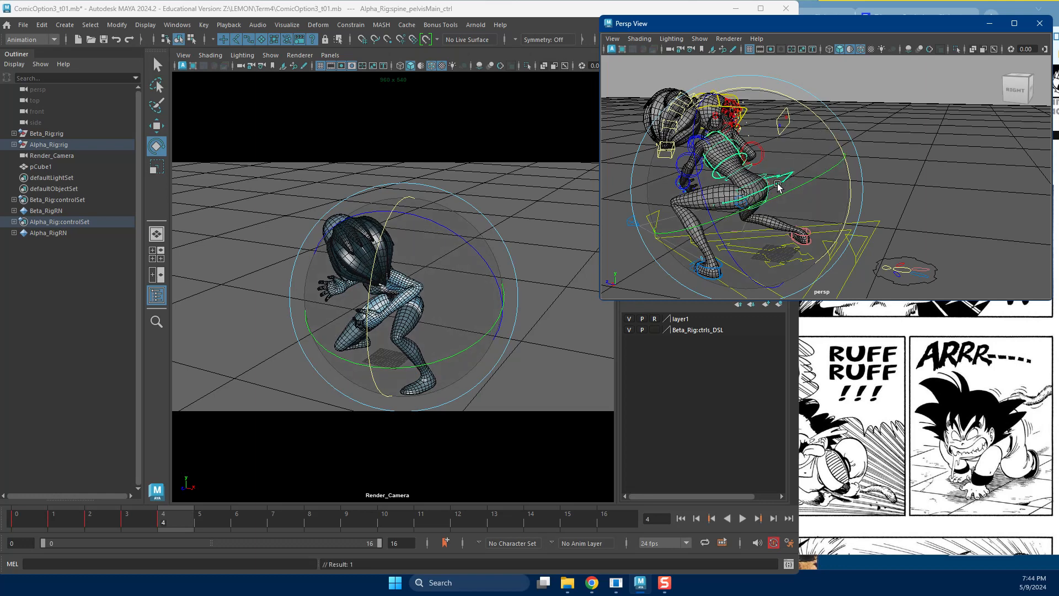
key("ctrl+z")
key("ctrl+z")
key("ctrl+z")
Bend Alpha's spine and chest forward into a low, hunched crouch.
left_click(742, 171)
key("w")
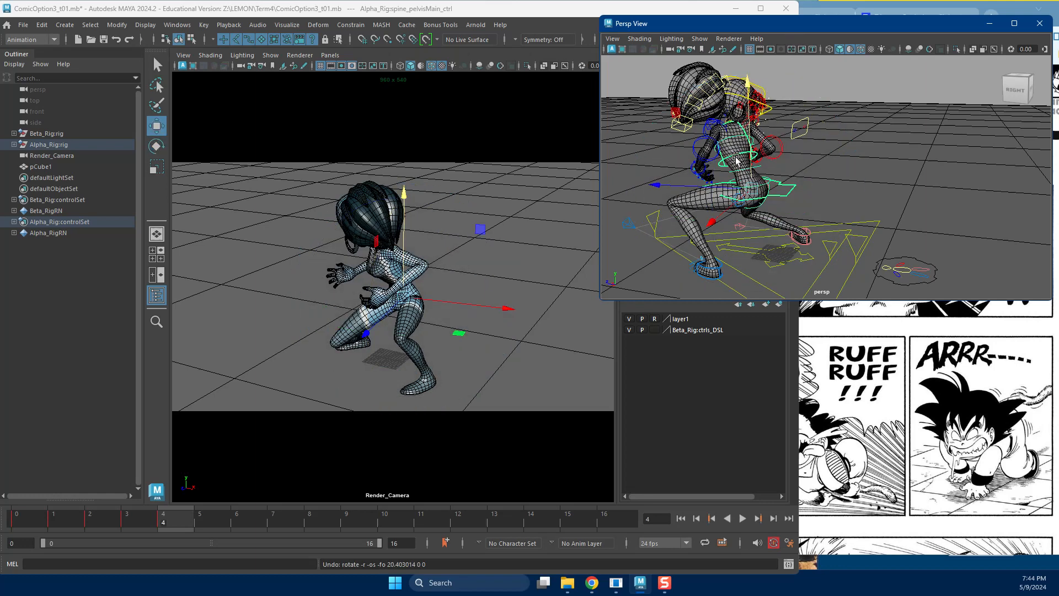
key("e")
left_click_drag(380, 307, 367, 332)
left_click_drag(822, 169, 687, 176, "alt")
key("w")
key("e")
left_click_drag(745, 130, 757, 94)
key("w")
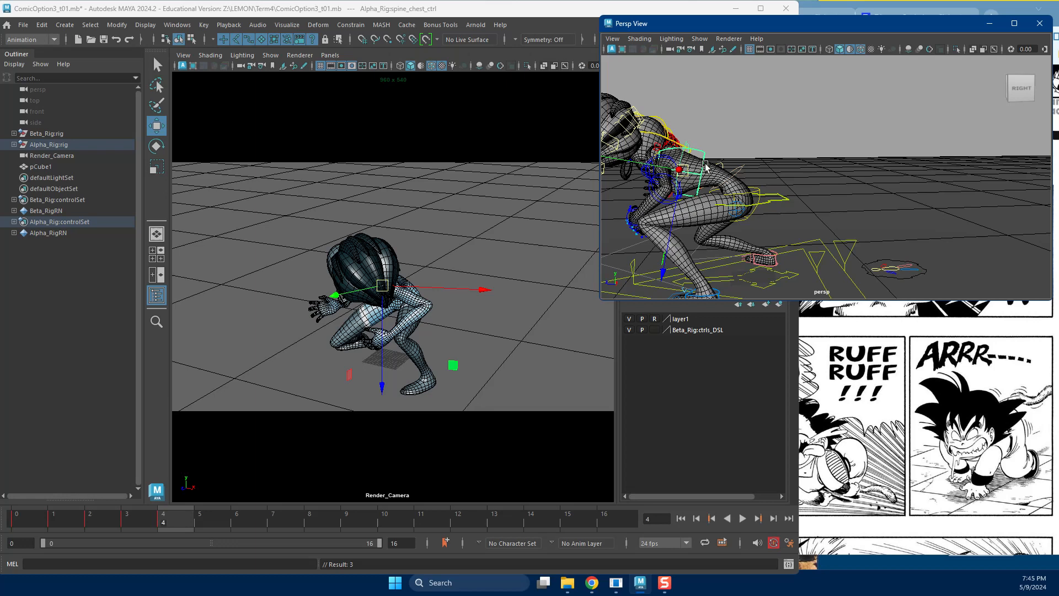
Rotate Alpha's left shoulder FK control to swing the upper arm down beneath the chest.
middle_click_drag(757, 158, 835, 172, "alt")
left_click_drag(835, 172, 828, 159, "alt")
scroll(777, 174, "up", 1)
left_click(774, 158)
key("e")
mouse_move(772, 215)
left_mouse_down()
mouse_move(735, 263)
mouse_move(776, 208)
mouse_move(754, 225)
left_mouse_up()
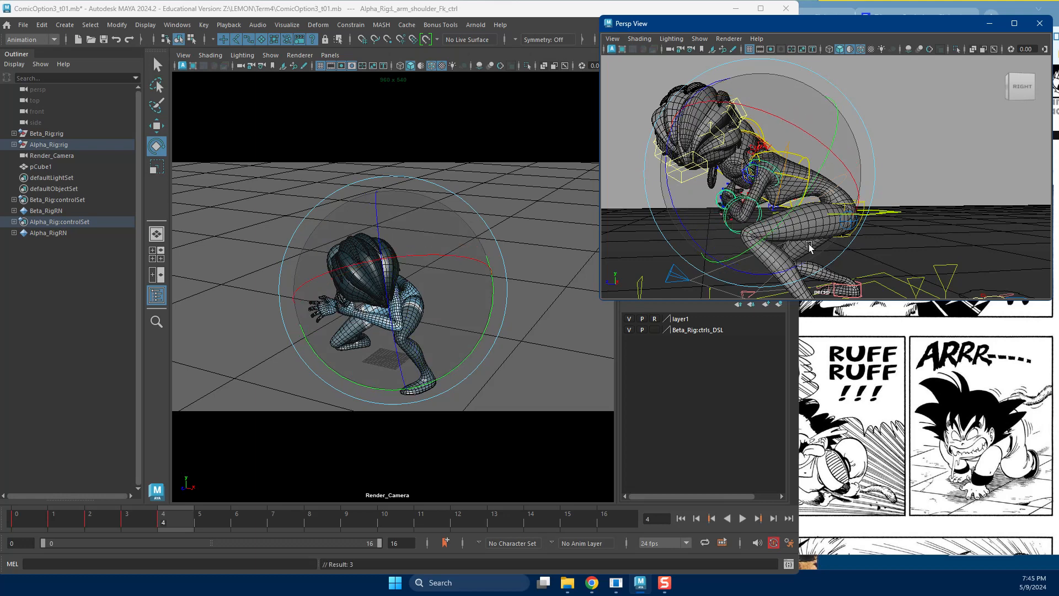
scroll(809, 246, "up", 2)
middle_click_drag(809, 247, 773, 195, "alt")
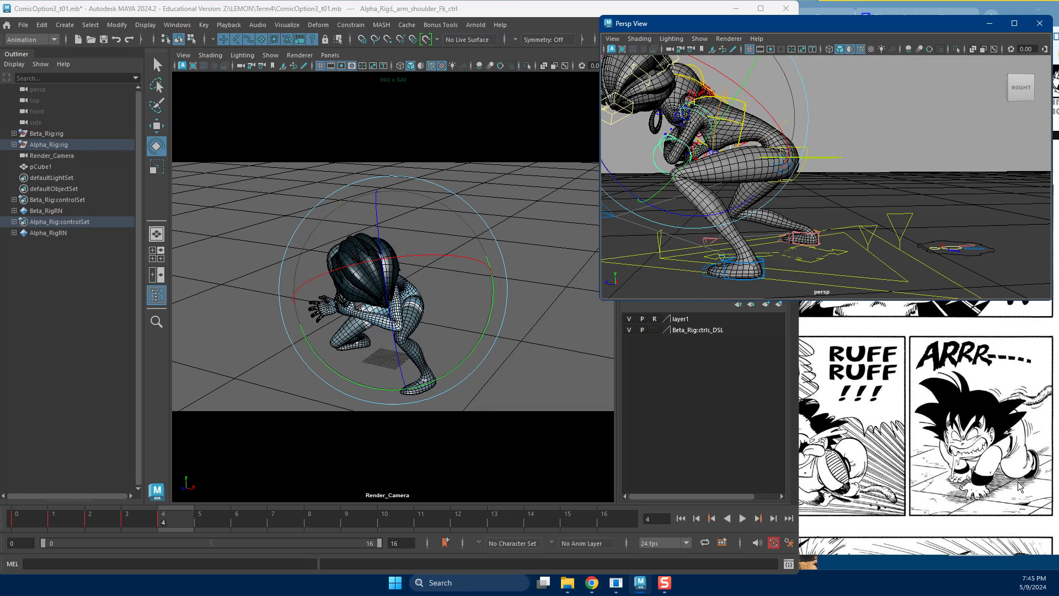
Rotate Alpha's left elbow FK control to extend the forearm down toward the floor.
middle_click_drag(774, 179, 835, 193, "alt")
key("w")
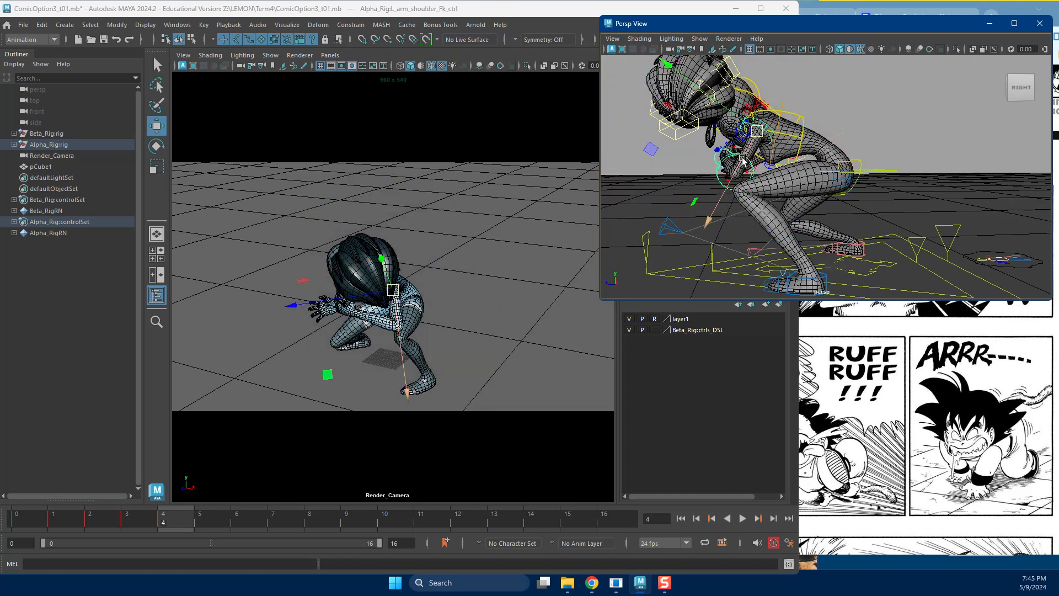
left_click(752, 164)
key("e")
left_click_drag(750, 217, 789, 145)
key("w")
Try shifting Alpha's pelvis forward and undo the change.
left_click_drag(850, 166, 927, 194, "alt")
left_click(875, 170)
left_click_drag(814, 182, 710, 186)
key("ctrl+z")
key("ctrl+z")
key("ctrl+z")
key("ctrl+z")
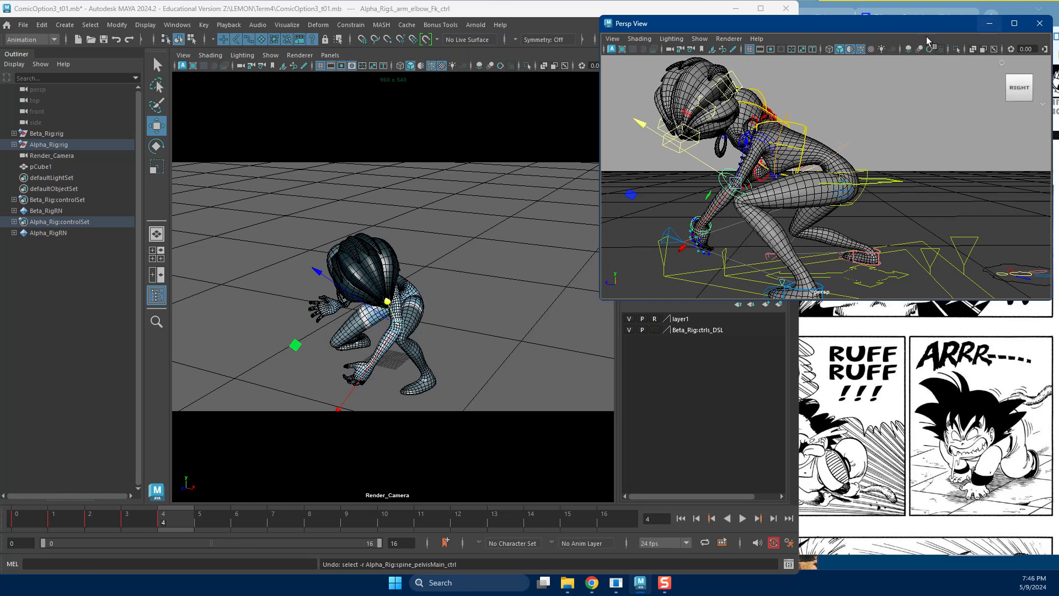
Move Alpha's pelvis control far forward so the body leans onto the hands, and clear the selection.
left_click(873, 184)
left_click_drag(809, 189, 607, 168)
left_click(882, 67)
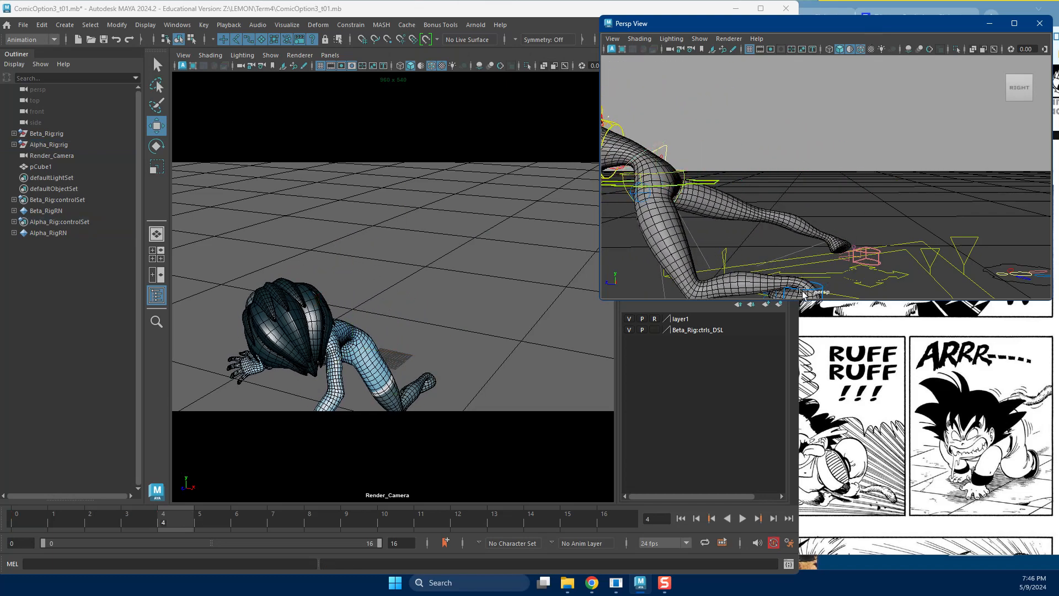
Set Ball Roll on Alpha's left foot control to 12 and reframe Render_Camera around the crawling figure.
left_click(827, 290)
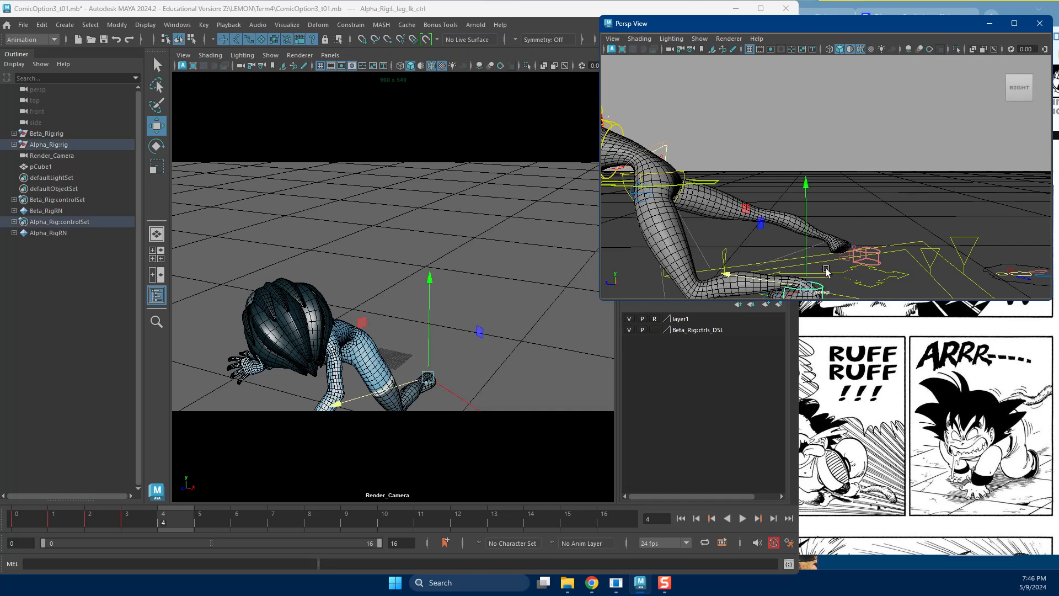
left_click_drag(852, 32, 1058, 33)
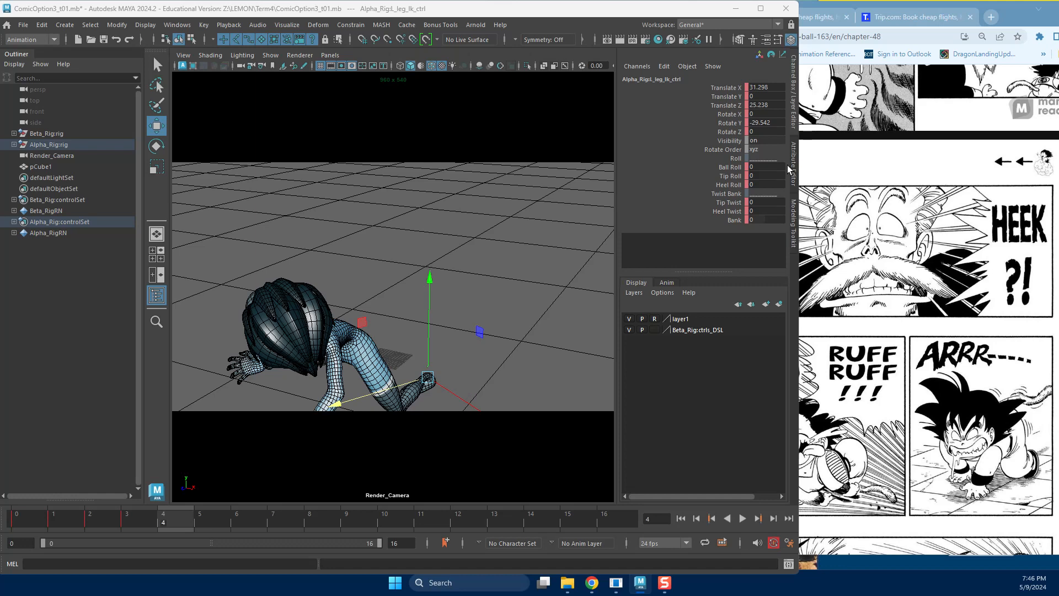
left_click(730, 169)
middle_click_drag(513, 237, 568, 238)
left_click_drag(540, 375, 434, 328, "alt")
left_click_drag(1058, 11, 834, 34)
left_click_drag(751, 246, 837, 204, "alt")
key("w")
left_click_drag(926, 229, 908, 255, "alt")
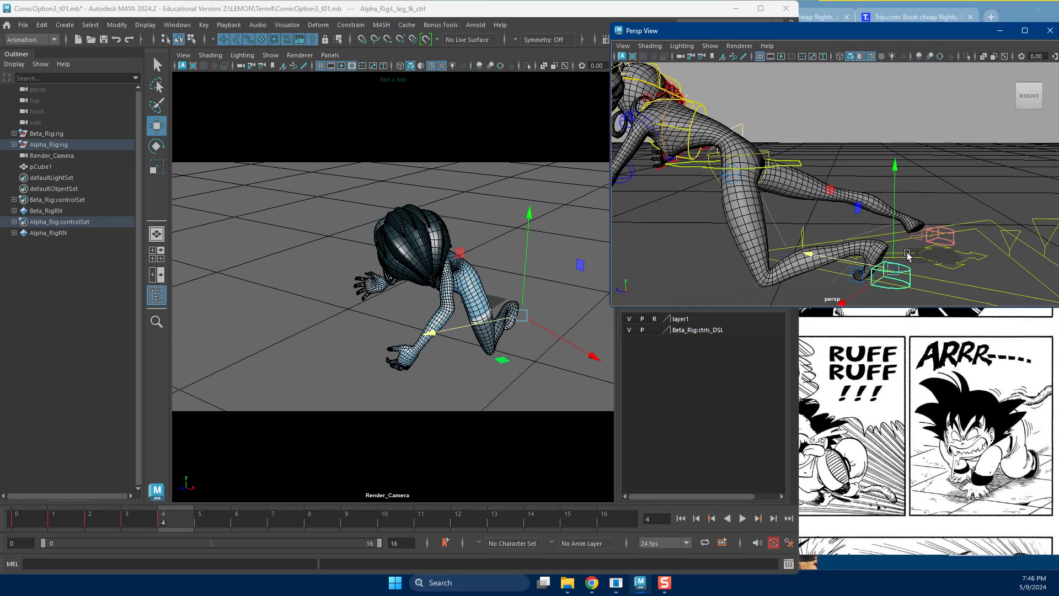
Move Alpha's right foot forward under the body and adjust its angle and placement.
left_click(930, 238)
left_click_drag(926, 232, 909, 272, "alt")
left_click_drag(835, 214, 727, 218)
key("e")
left_click_drag(469, 356, 543, 339)
left_click_drag(827, 182, 811, 155, "alt")
key("w")
left_click(739, 243)
left_click_drag(743, 242, 713, 244)
Shift Alpha's pelvis further forward over the front foot and undo the accidental selection of the main control.
left_click_drag(712, 244, 900, 244, "alt")
left_click_drag(922, 177, 927, 185, "alt")
left_click(936, 136)
left_click_drag(936, 137, 813, 142)
left_click(895, 252)
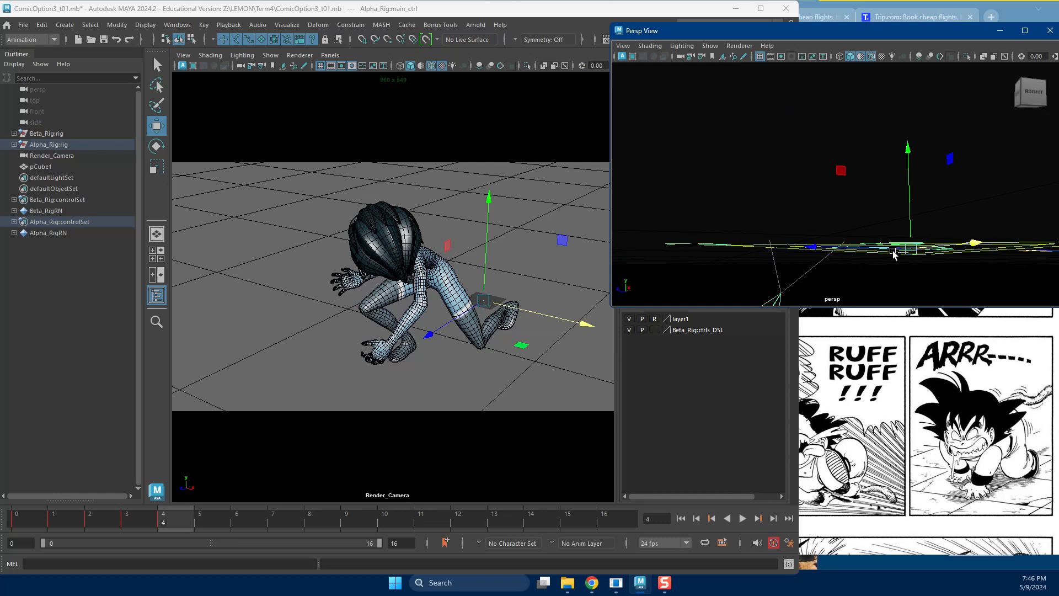
left_click_drag(894, 252, 846, 230, "alt")
key("ctrl+z")
left_click_drag(844, 166, 848, 194, "alt")
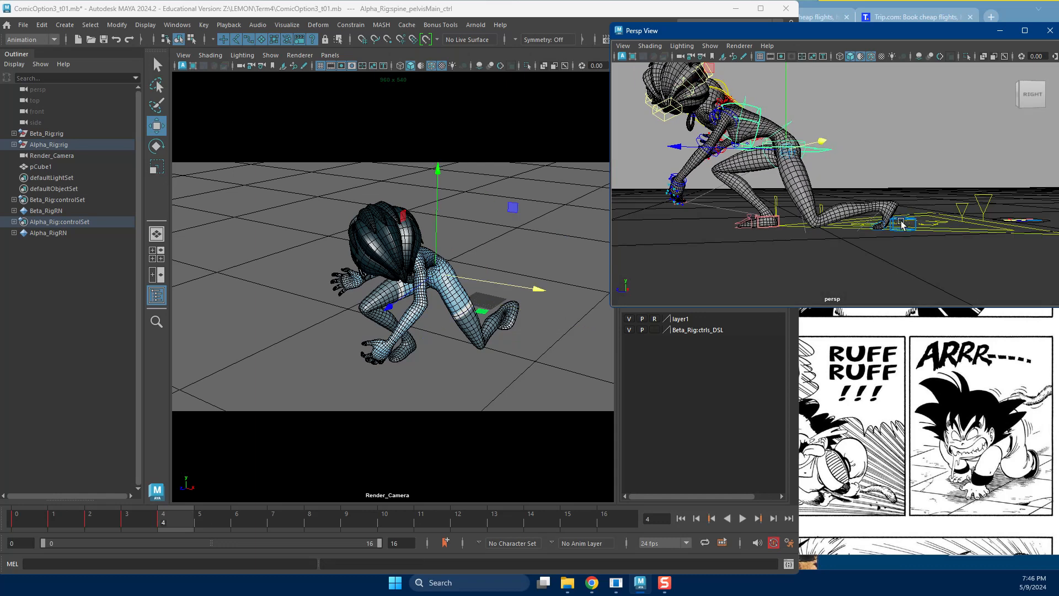
Turn Alpha's left foot control to about 16.4 degrees in Y and reposition it to X 26.67, Z 26.601.
left_click(902, 223)
left_click_drag(871, 38, 997, 161)
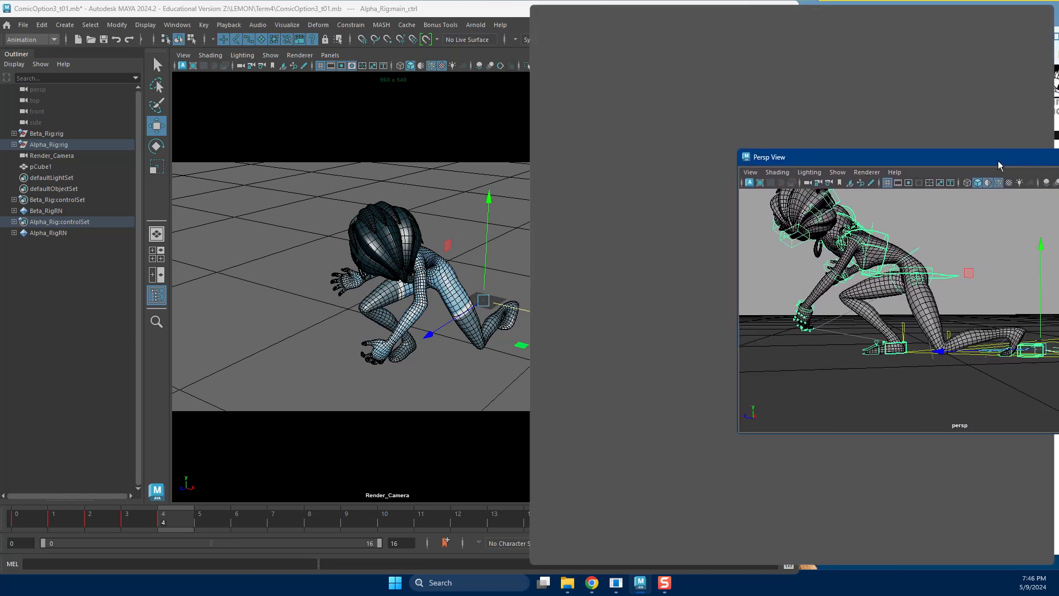
left_click(998, 161)
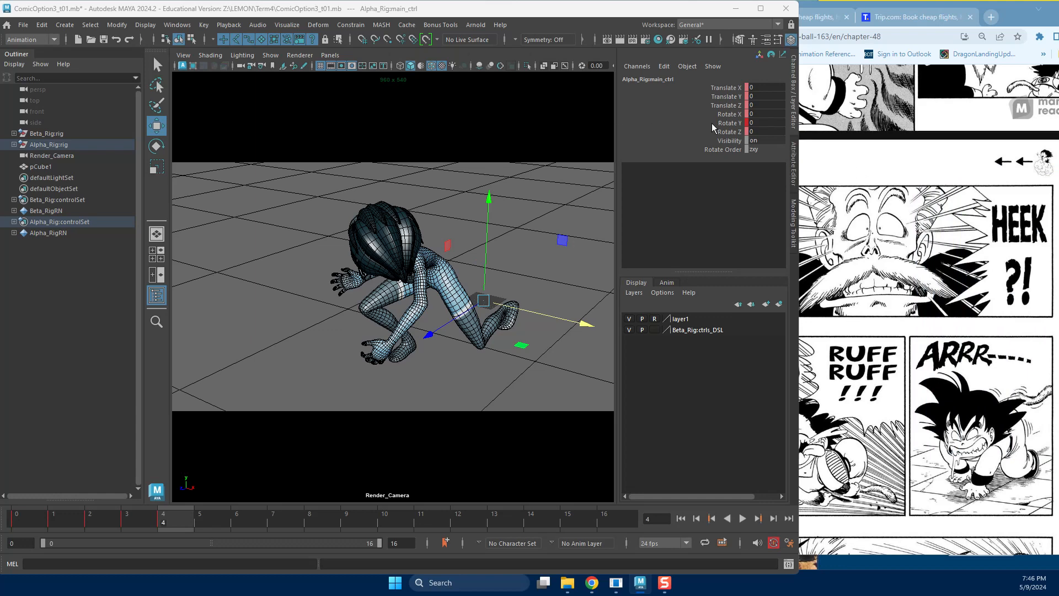
left_click(504, 315)
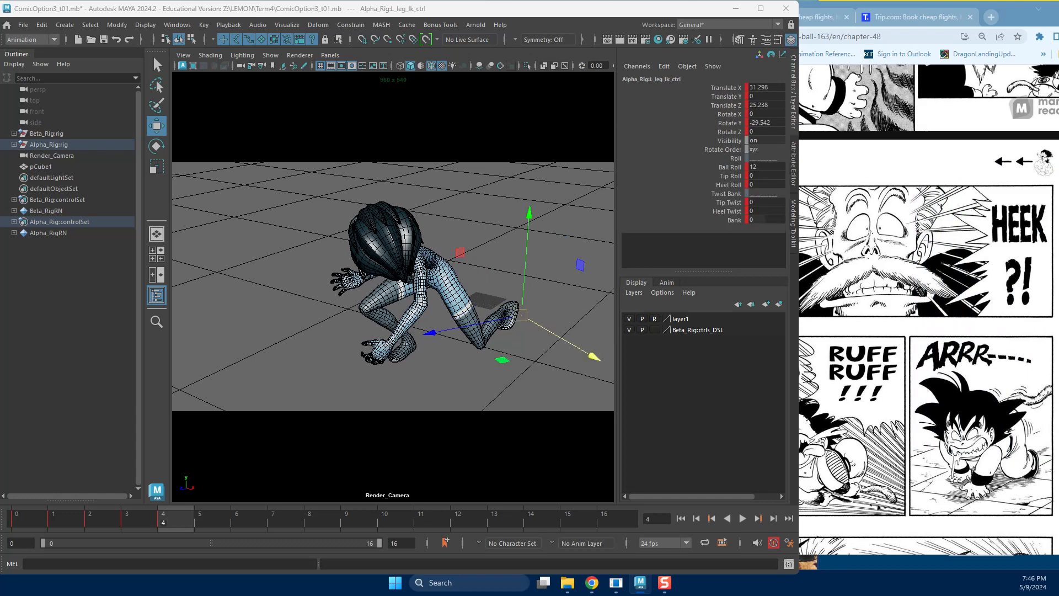
key("e")
left_click_drag(539, 361, 585, 324)
key("w")
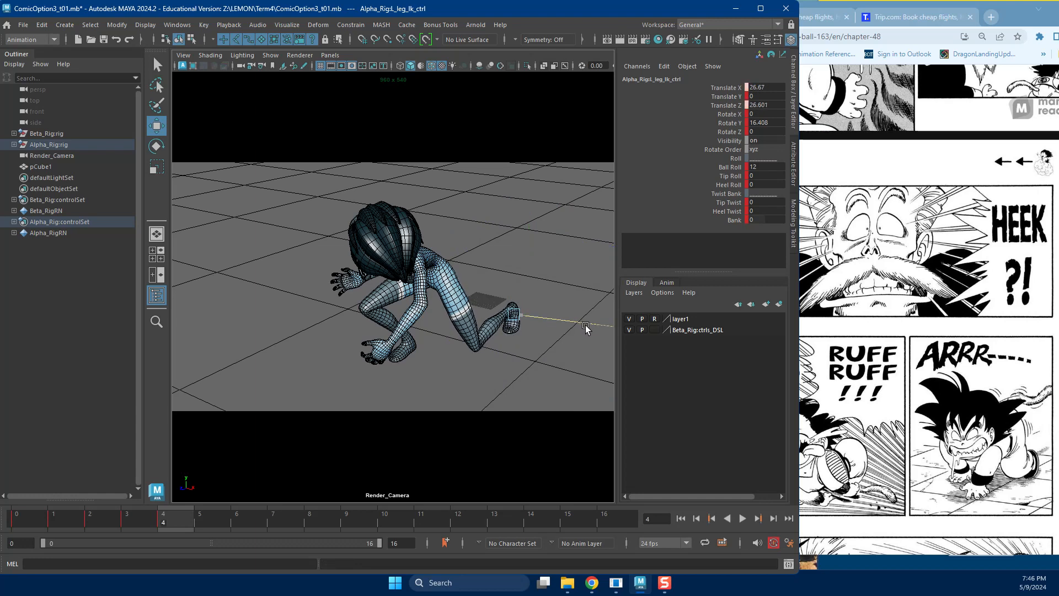
Lower the left foot's Ball Roll to 7.1 and shift Alpha's pelvis slightly back, to about 74.95 in Z.
left_click(729, 167)
middle_click_drag(563, 216, 524, 215)
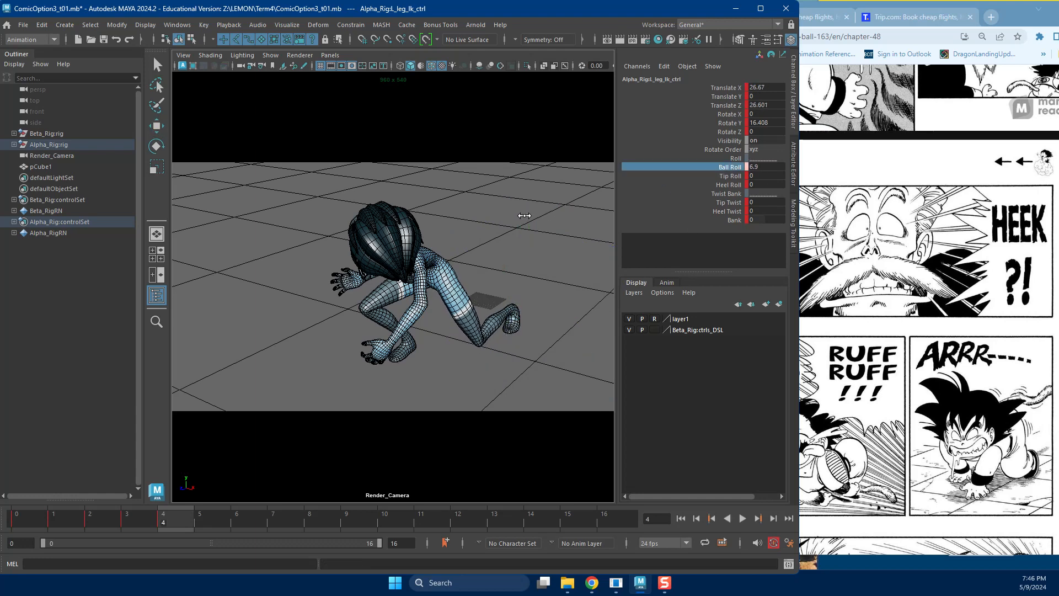
key("w")
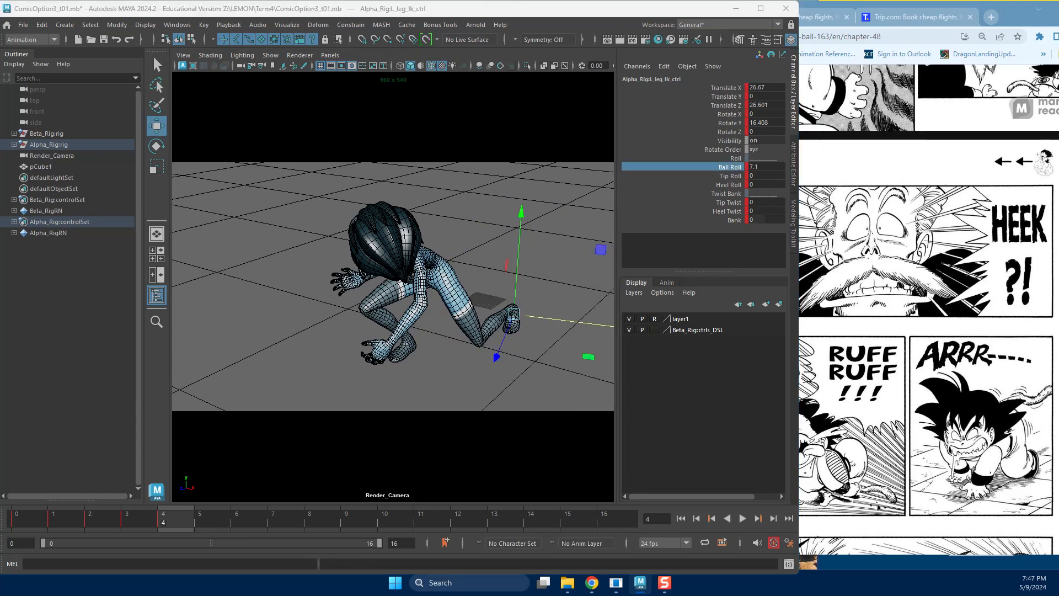
left_click(443, 267)
left_click_drag(387, 307, 397, 300)
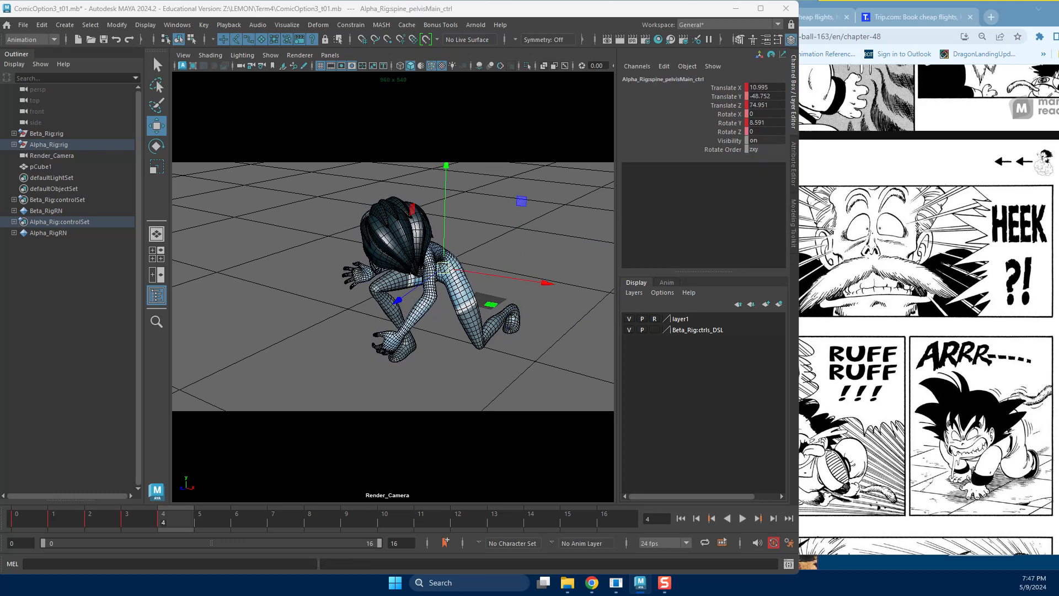
Reset the X, Y and Z rotation of Alpha's head control to 0.
left_click(412, 209)
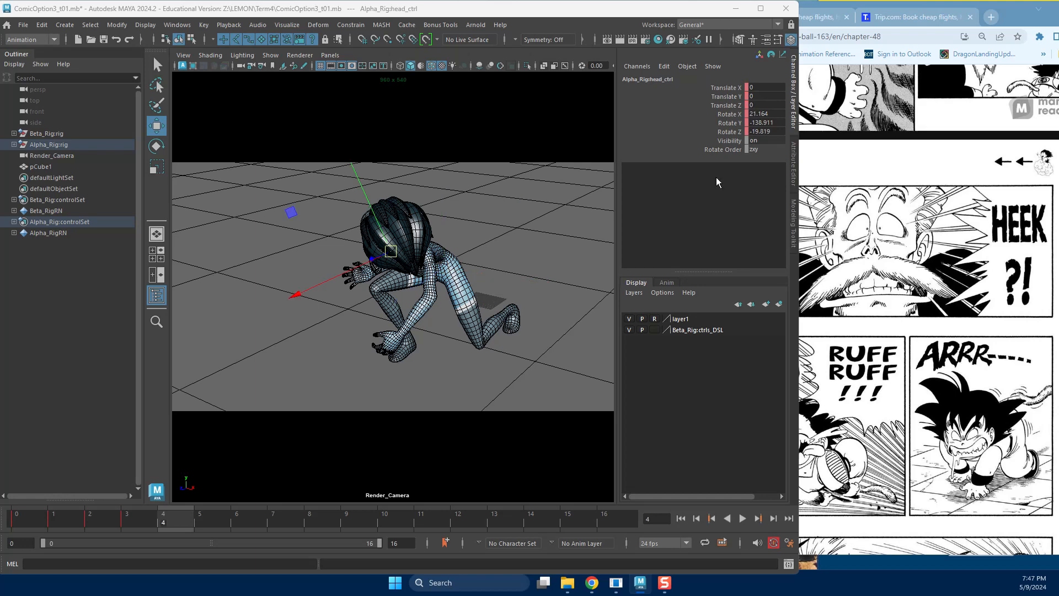
left_click_drag(766, 114, 769, 135)
type("0")
key("Return")
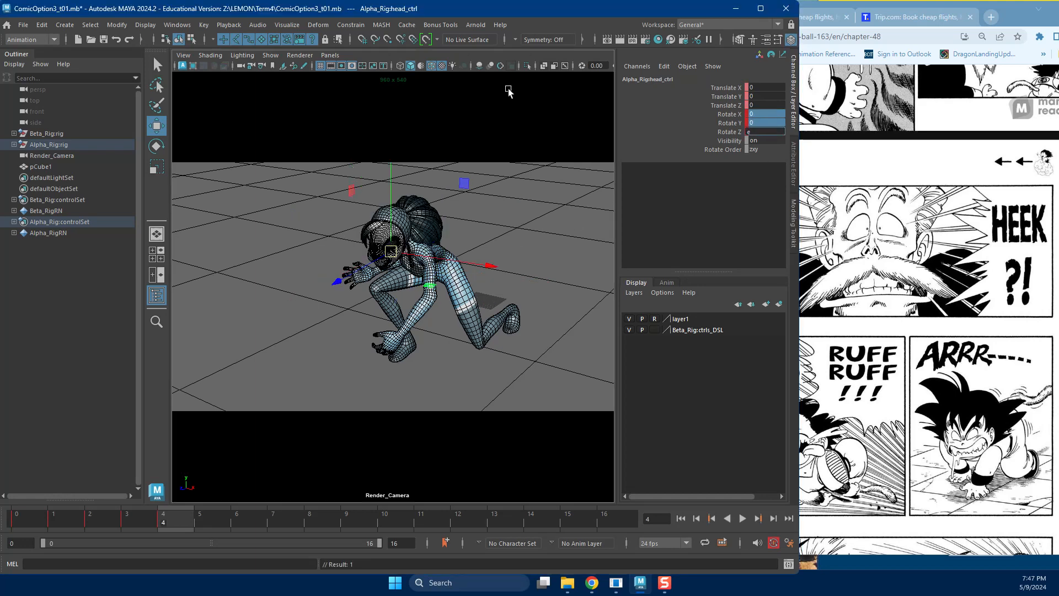
Rotate Alpha's head control to about 18.9 in X, 1.7 in Y and 0.6 in Z.
key("e")
left_click_drag(353, 250, 452, 318)
left_click_drag(421, 259, 418, 278)
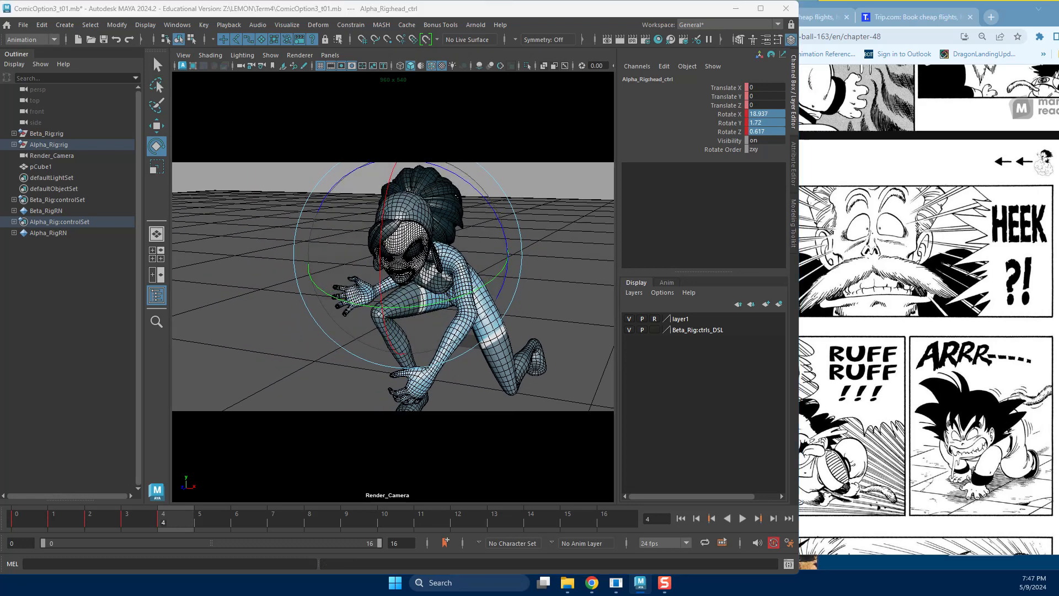
key("w")
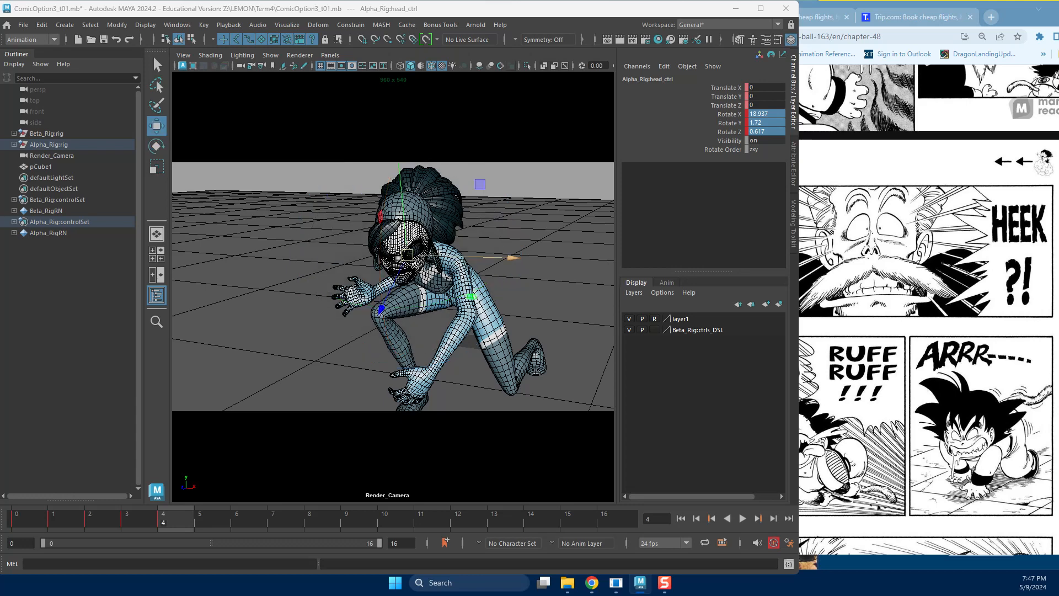
Rotate Alpha's left shoulder and arm controls so the arm reaches straight down toward the ground.
left_click(435, 256)
key("e")
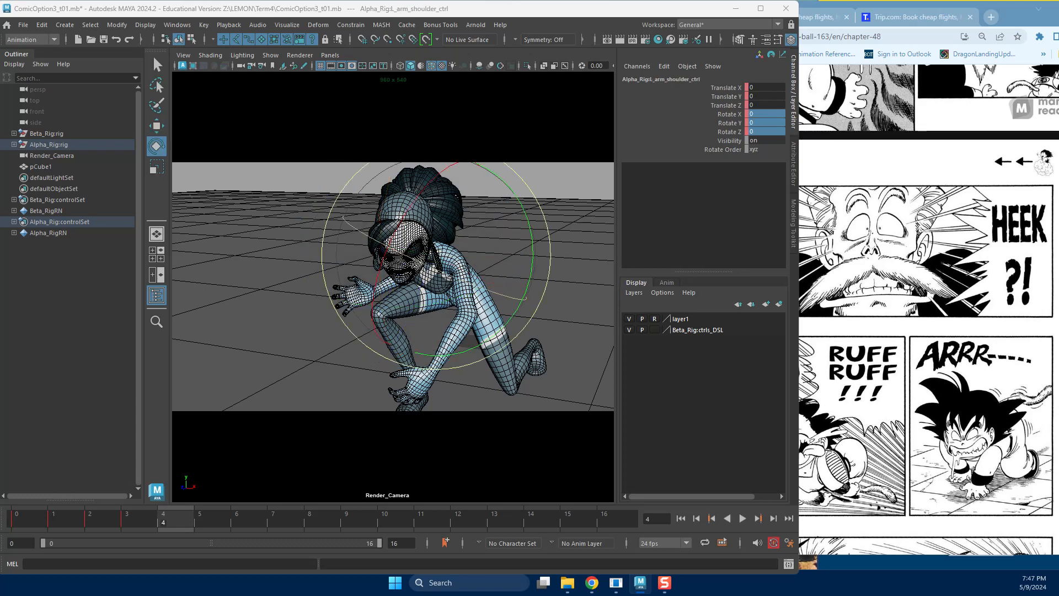
left_click_drag(526, 297, 437, 336)
key("e")
left_click_drag(546, 285, 520, 250)
key("w")
Rotate Alpha's left hand FK control to about 4 in X, -1.3 in Y and 32.8 in Z.
left_click(443, 396)
key("e")
left_click_drag(529, 359, 452, 298)
left_click_drag(451, 360, 442, 343)
left_click_drag(374, 356, 496, 368)
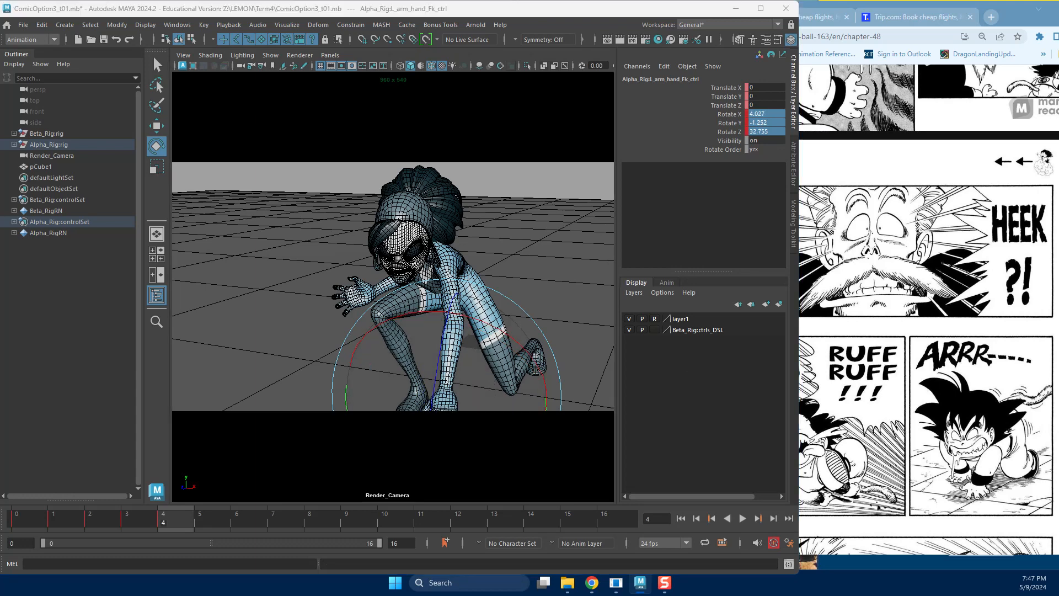
Tilt Alpha's pelvis to about 29.3 in X and 8.6 in Y, and bend the left hand to about 49.9 in Z.
left_click_drag(444, 231, 439, 282)
left_click_drag(490, 312, 441, 303, "alt")
key("f")
scroll(425, 338, "down", 8)
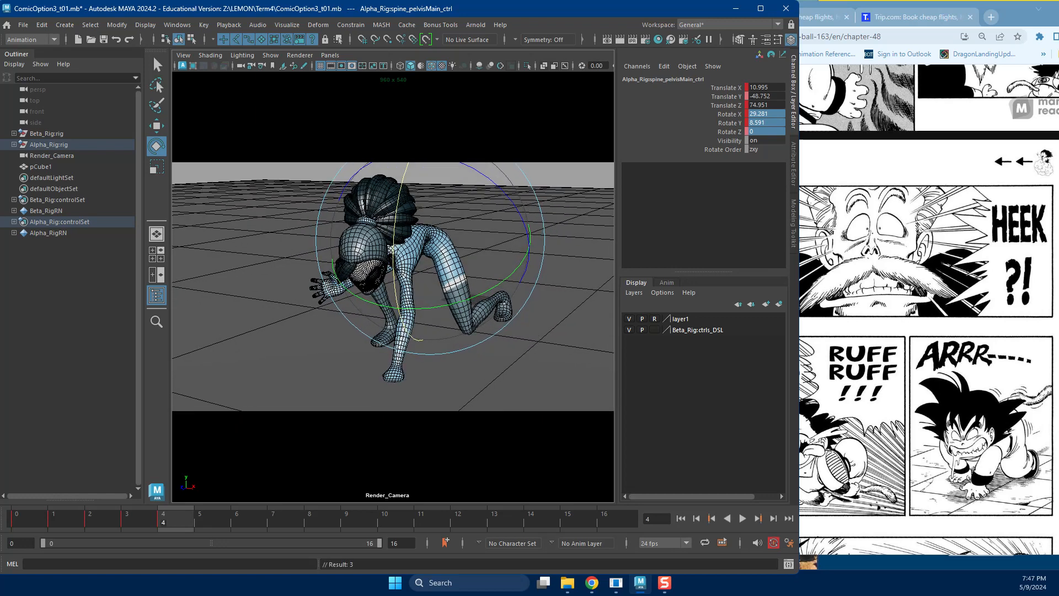
left_click(393, 376)
left_click_drag(387, 296, 394, 283)
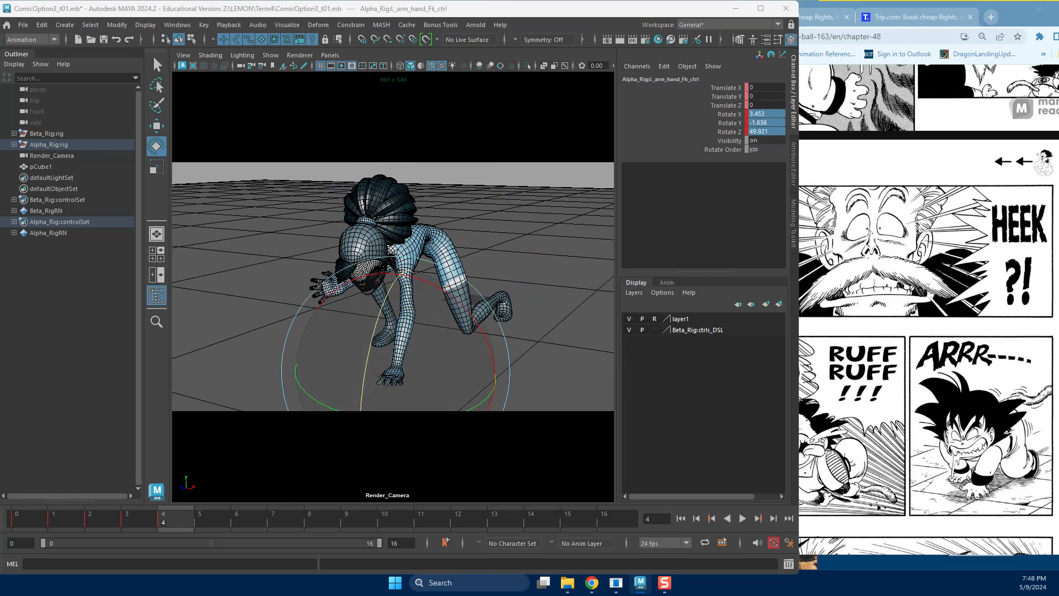
key("w")
Select the outer finger joint controls of Alpha's left hand together and rotate them in Z to straighten the fingers.
left_click(400, 380)
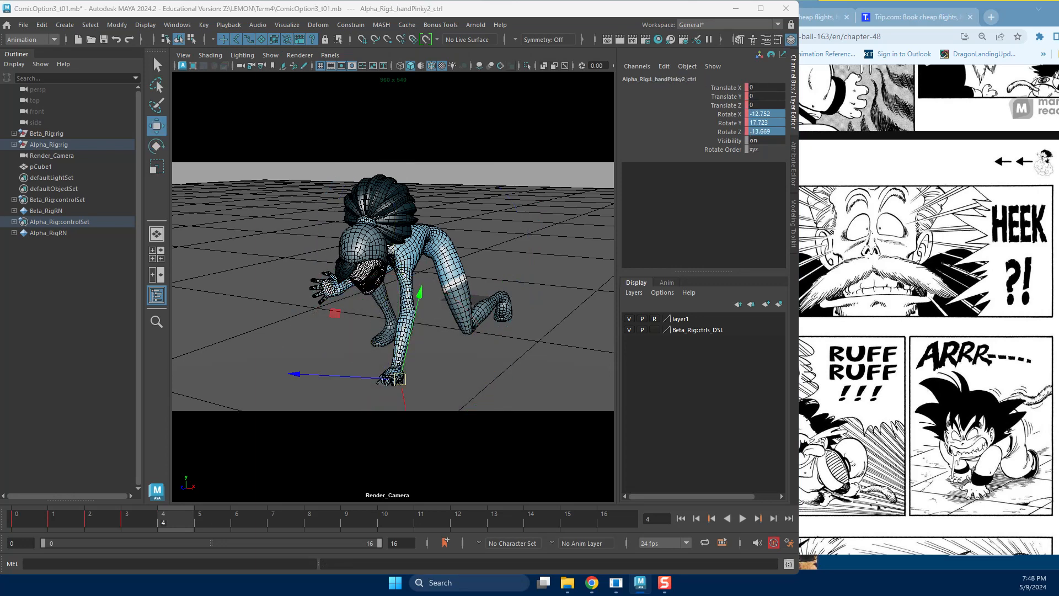
left_click(408, 384)
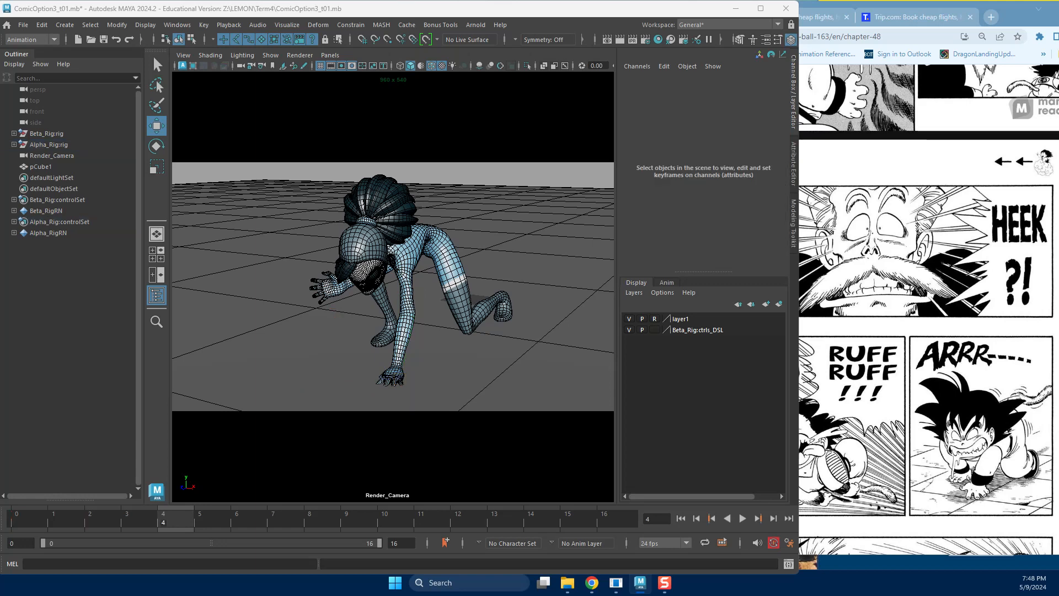
left_click(380, 381)
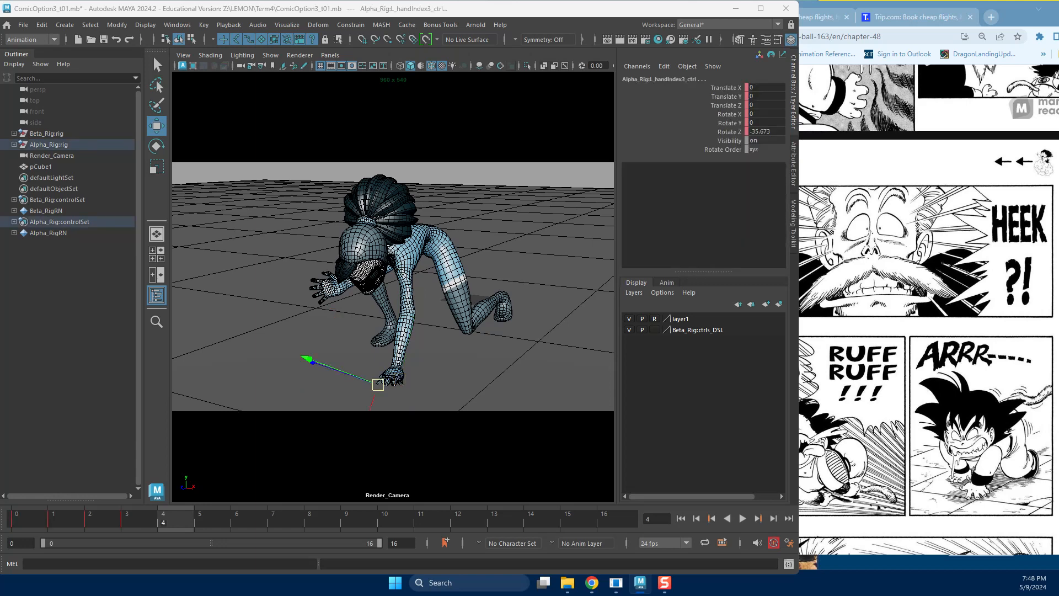
left_click(401, 384, "shift")
key("e")
left_click_drag(423, 316, 418, 297)
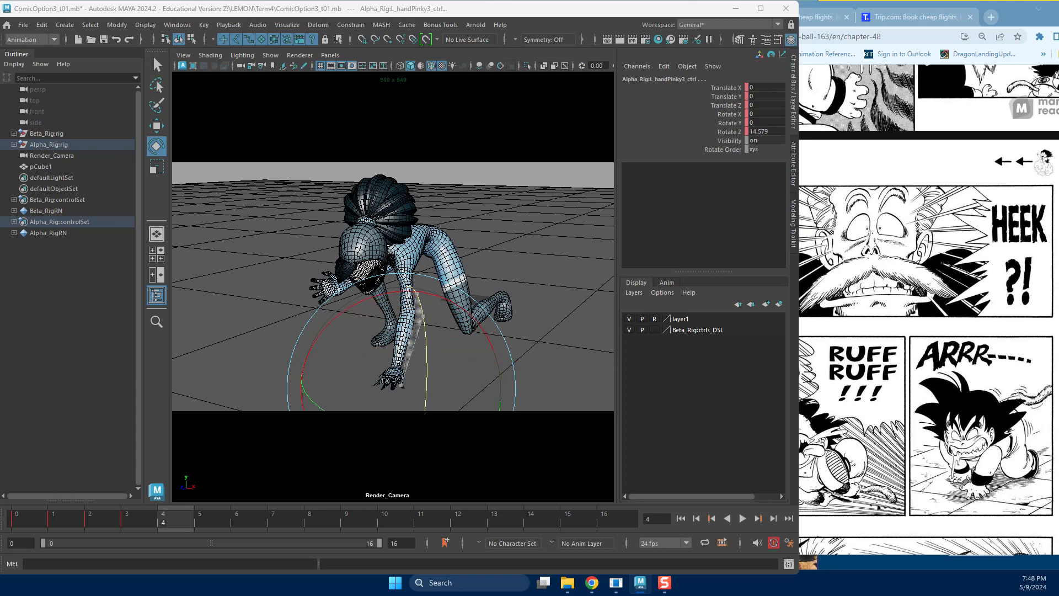
Rotate the second pinky control of Alpha's left hand to spread the finger and key it.
left_click(400, 380)
key("w")
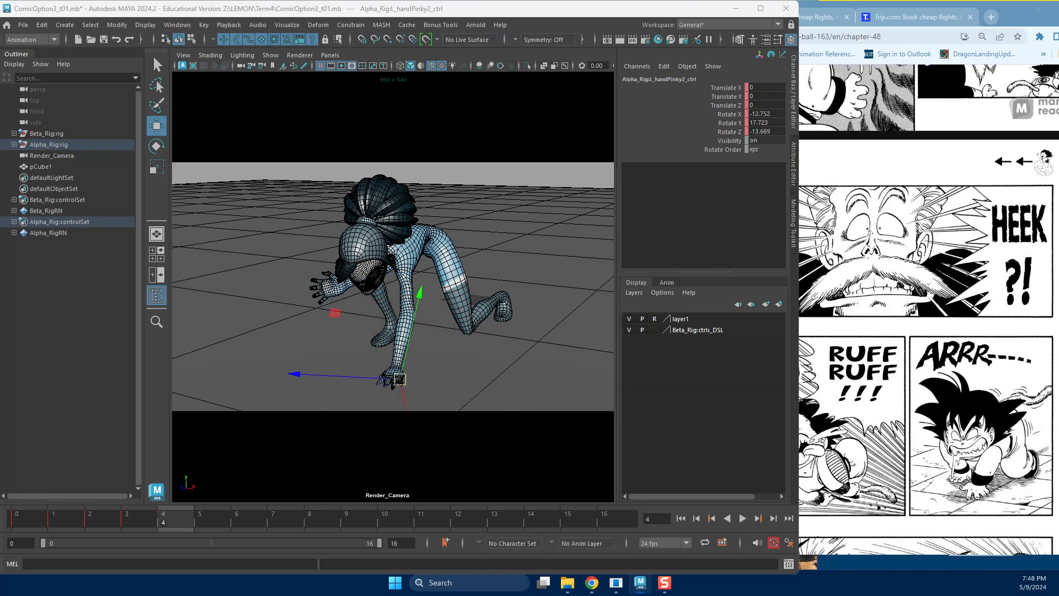
key("e")
mouse_move(433, 331)
left_mouse_down()
mouse_move(428, 310)
mouse_move(423, 318)
left_mouse_up()
key("w")
key("s")
left_click(441, 356)
Rotate the left hand's second ring finger control to about X -3.9, Y 6.3, Z -4.6 and key it.
left_click(392, 379)
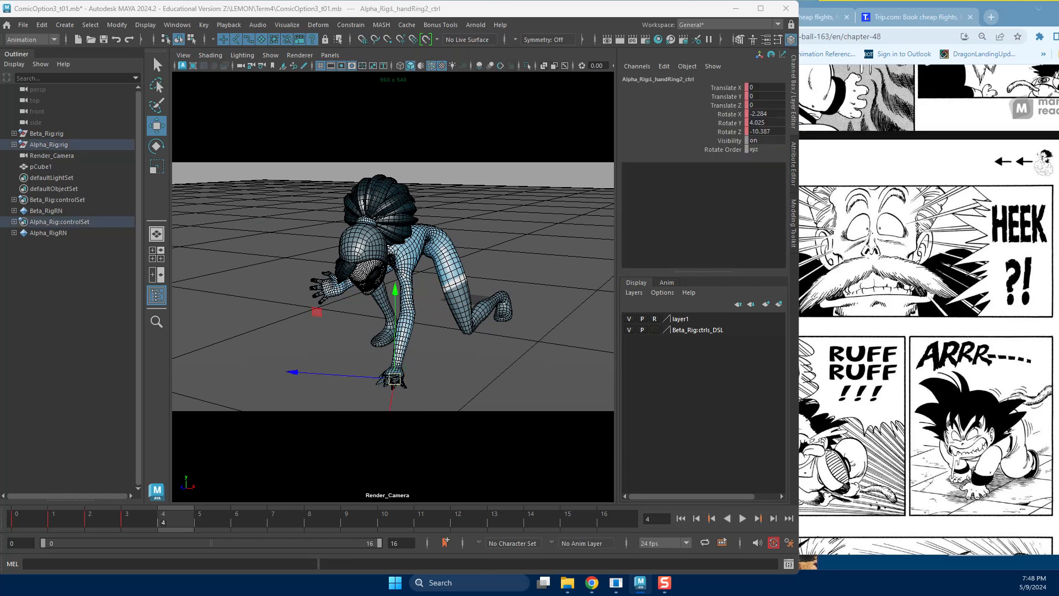
key("e")
left_click_drag(429, 332, 427, 328)
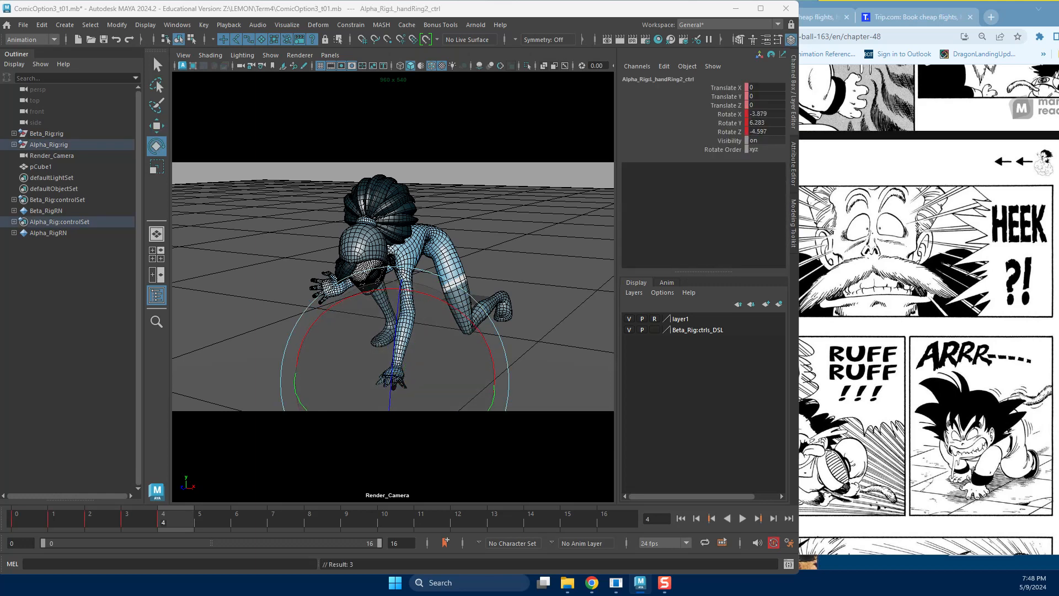
key("w")
key("s")
left_click(293, 369)
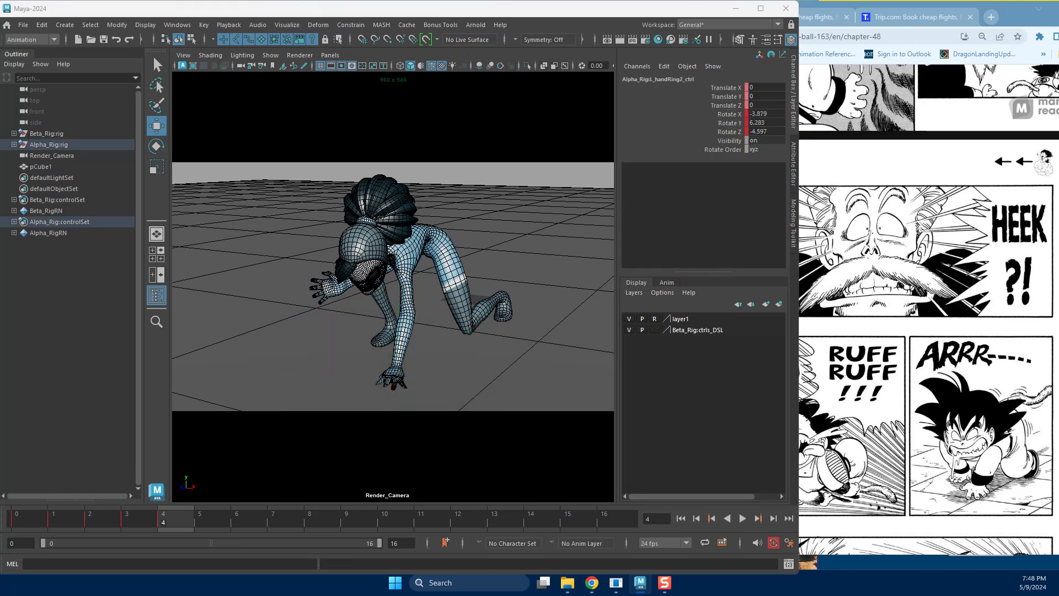
Rotate the left hand's second middle finger control to about X 7.9, Y -11.1, Z -4 and key it.
left_click(389, 379)
key("e")
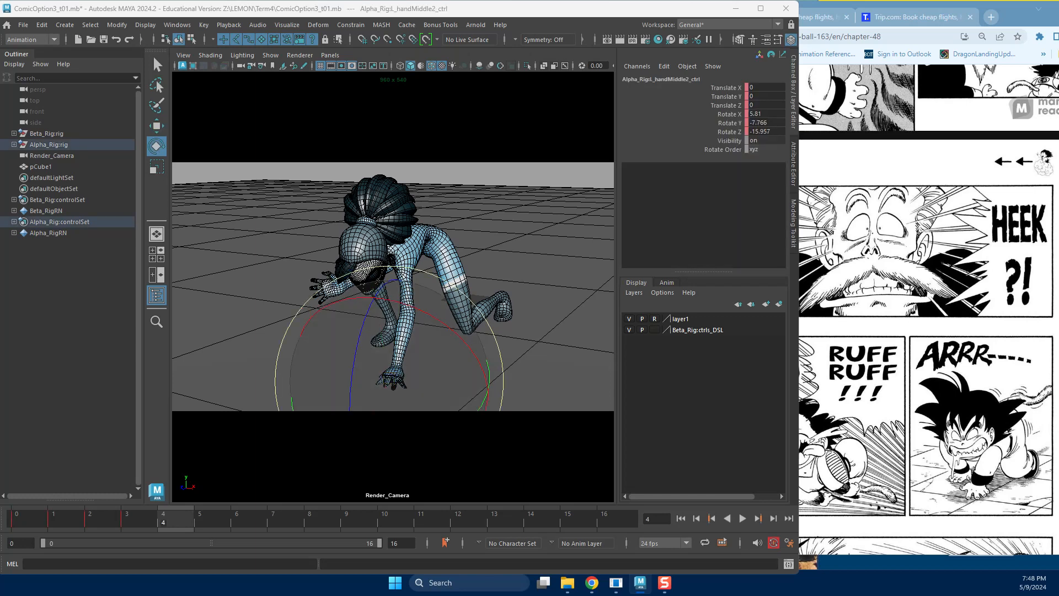
left_click_drag(390, 379, 392, 371)
key("w")
key("s")
left_click(309, 366)
Rotate the left hand's index finger to raise it in line with the other fingers and key it.
left_click(380, 380)
key("e")
left_click_drag(380, 380, 375, 365)
key("w")
key("s")
left_click(308, 367)
Bend the left index finger's outer joint controls to about -5.4 in Z and key them.
left_click(377, 381)
key("e")
key("w")
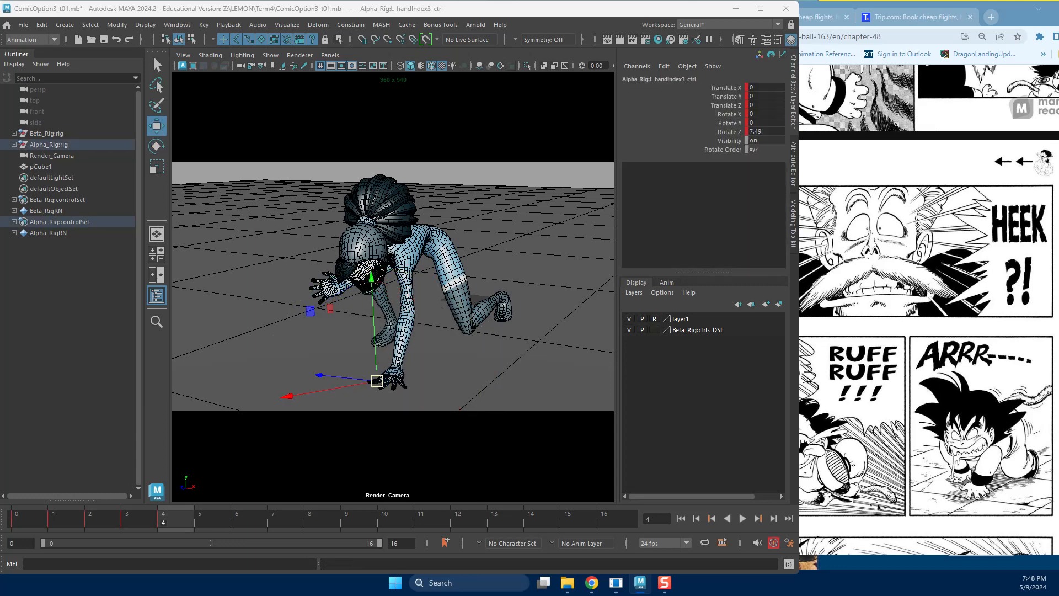
key("e")
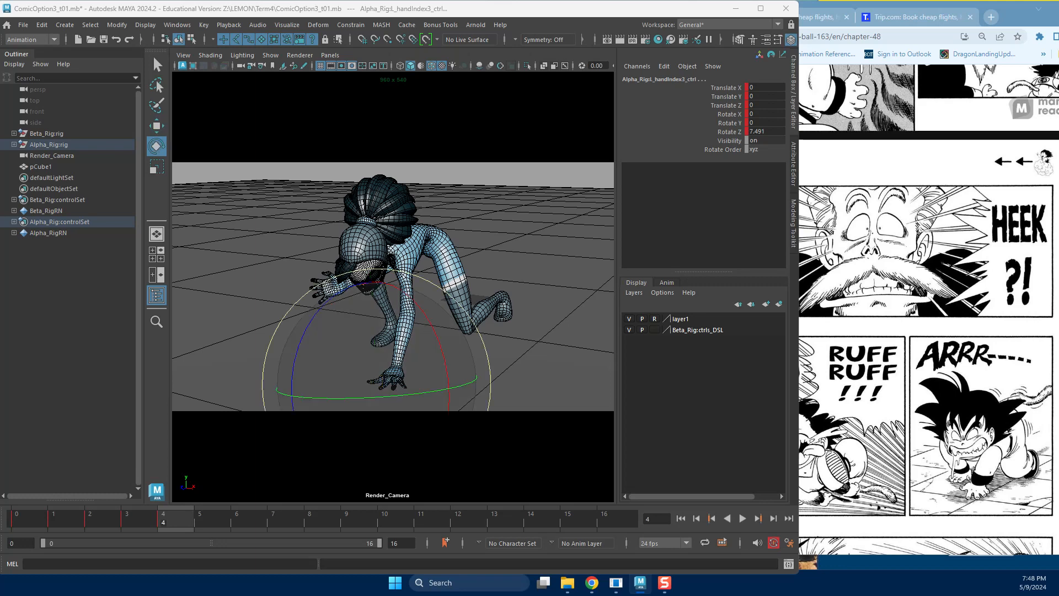
left_click_drag(313, 319, 301, 342)
key("s")
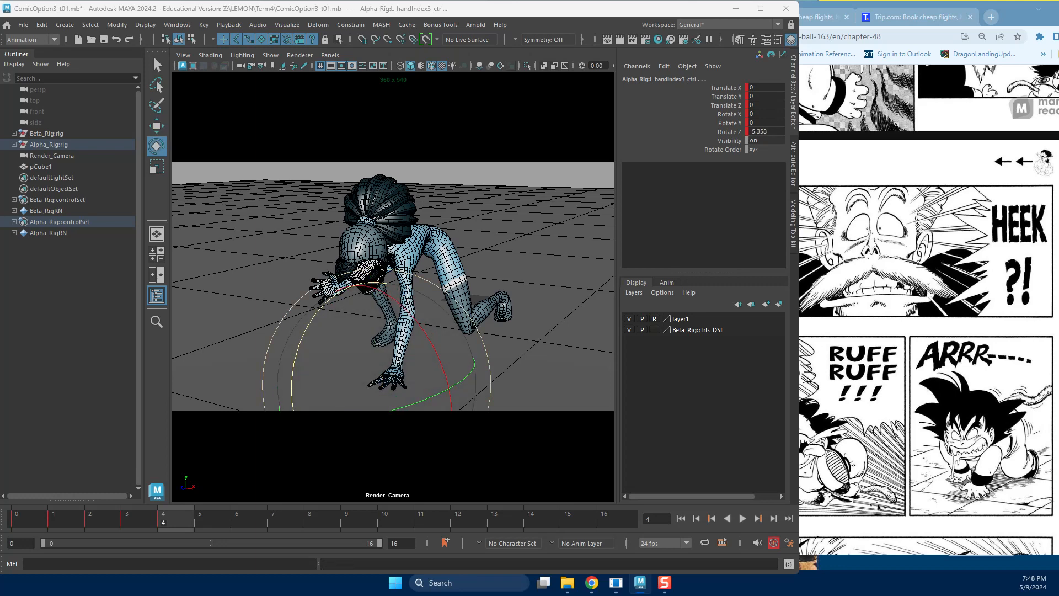
key("w")
key("s")
Readjust the rotation of the left hand's second middle finger control and key it.
left_click(390, 381)
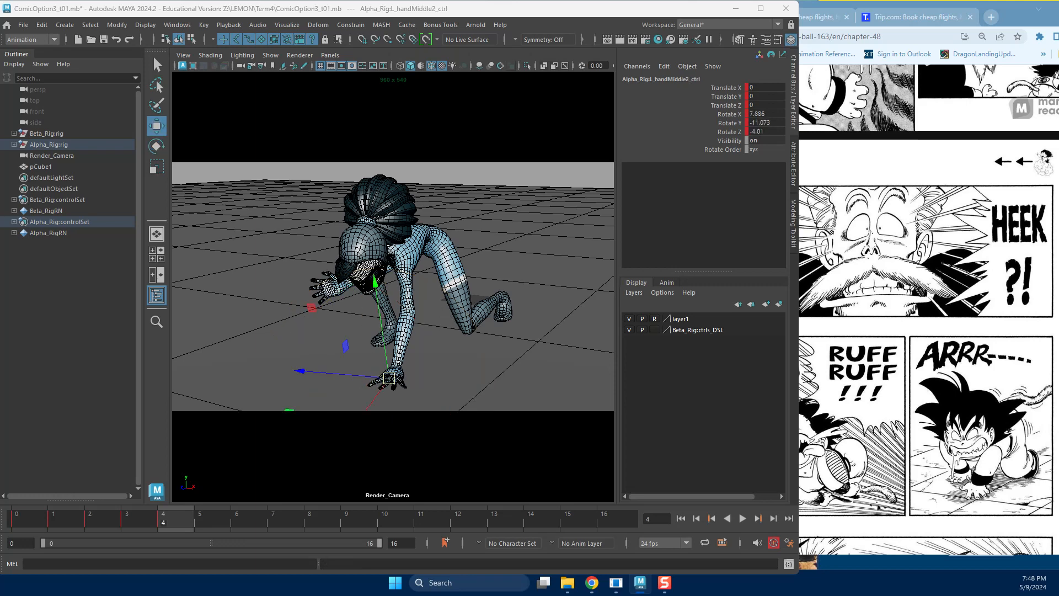
key("e")
left_click_drag(344, 377, 343, 393)
key("w")
key("s")
Bend the left middle finger's two outer joint controls together to about -10.8 in Z and key them.
left_click(385, 383)
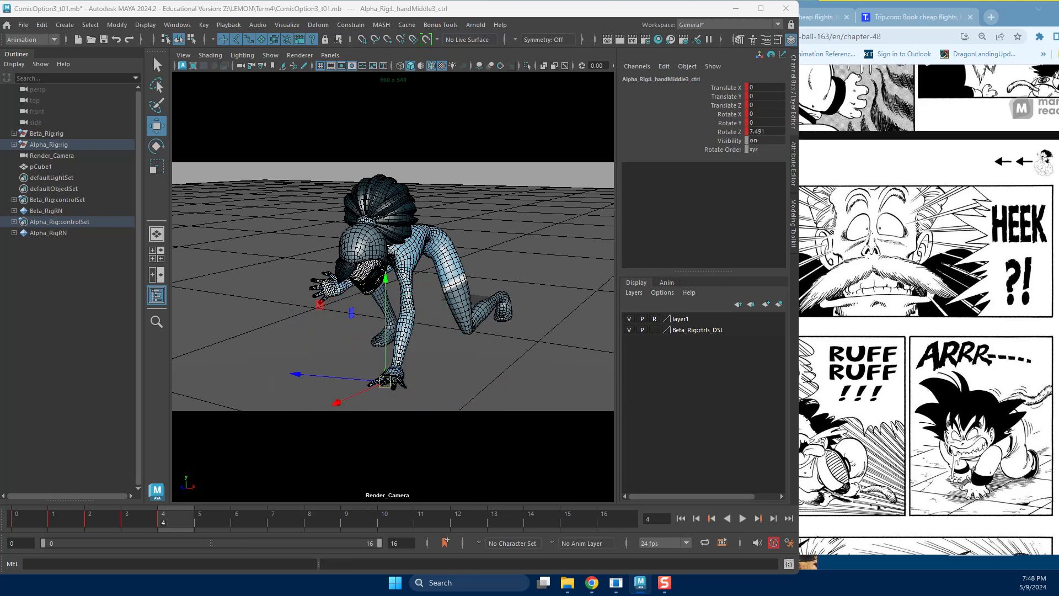
left_click(381, 385, "shift")
key("e")
left_click_drag(381, 384, 336, 392)
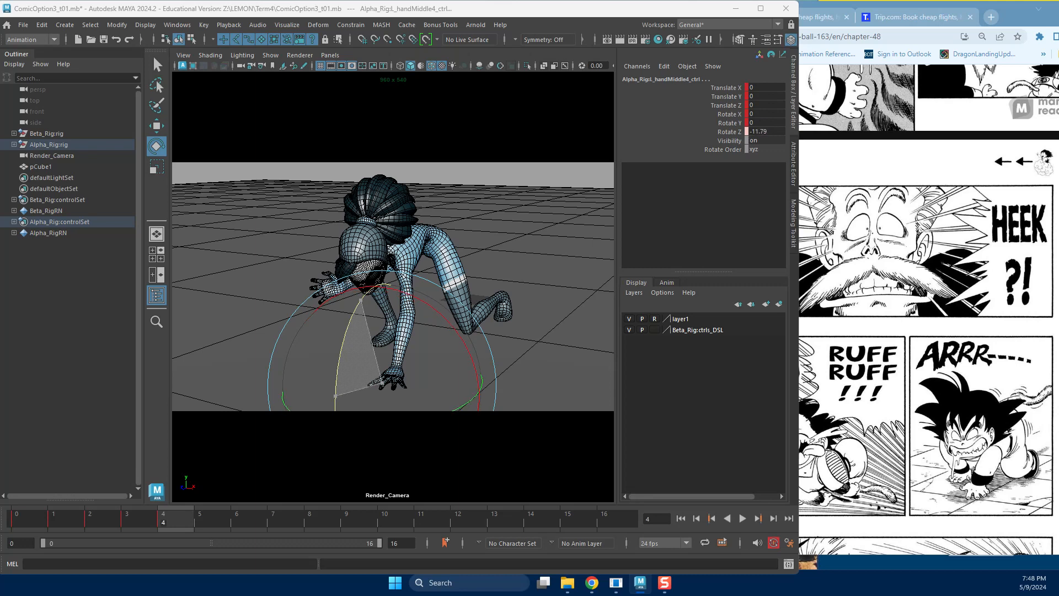
key("w")
key("s")
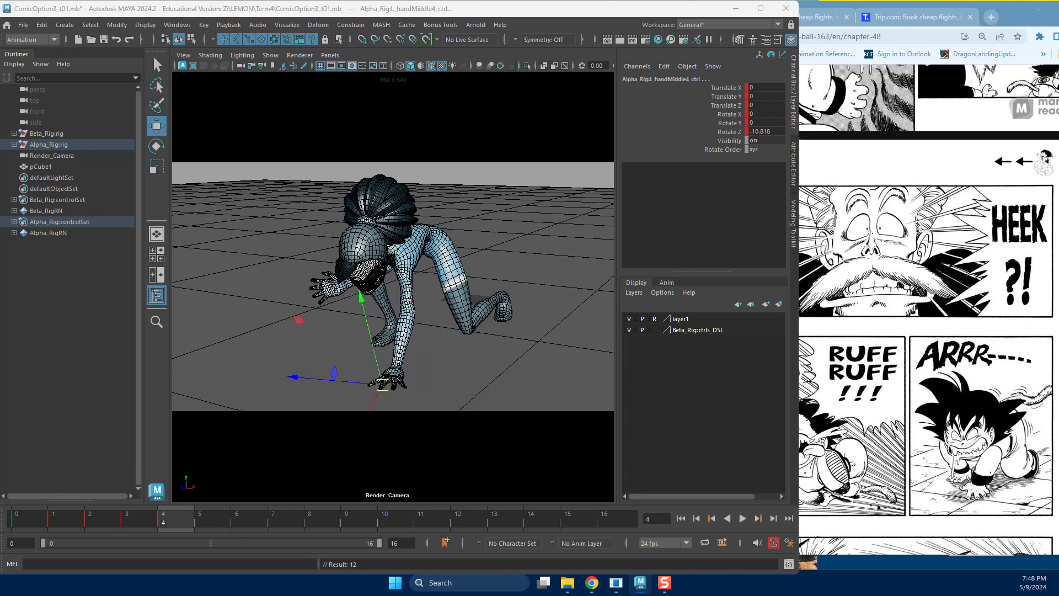
Rotate the left ring finger's outer joint controls to about -0.9 in Z and key them.
left_click(386, 382)
key("e")
key("s")
key("w")
left_click(394, 384)
left_click(392, 380)
key("e")
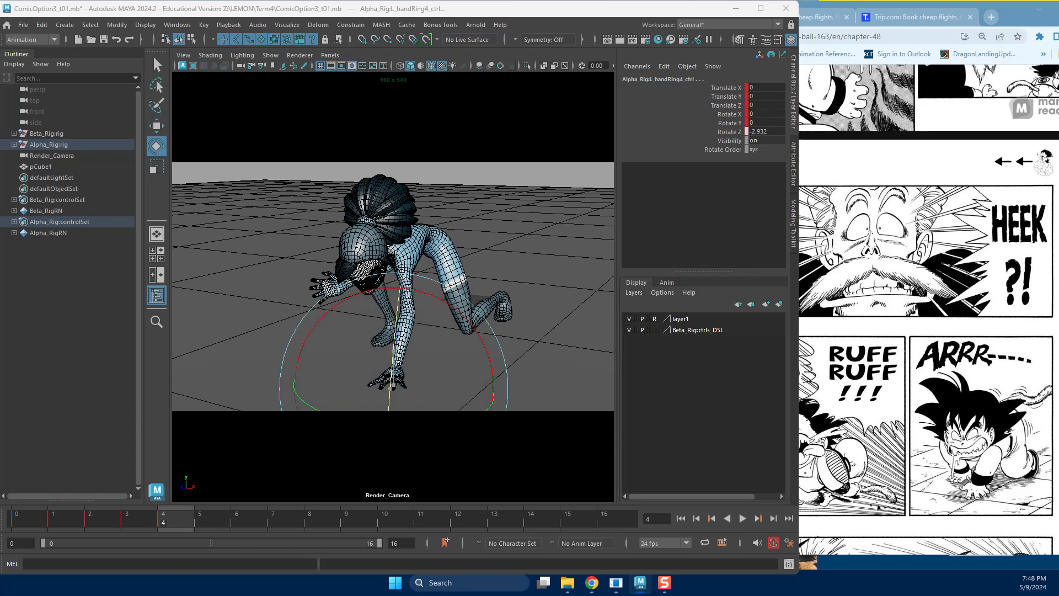
key("s")
key("w")
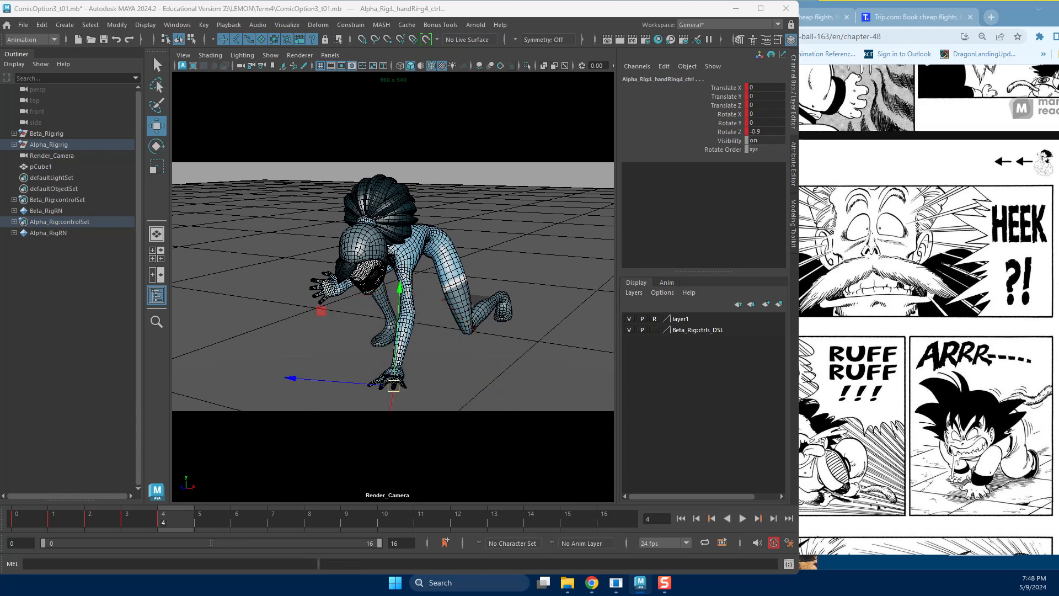
Adjust the left hand's second pinky control to about X -12.9, Y 29.6, Z 11.
left_click(395, 384)
key("e")
key("s")
key("w")
left_click(386, 382)
key("e")
left_click_drag(441, 403, 436, 407)
key("w")
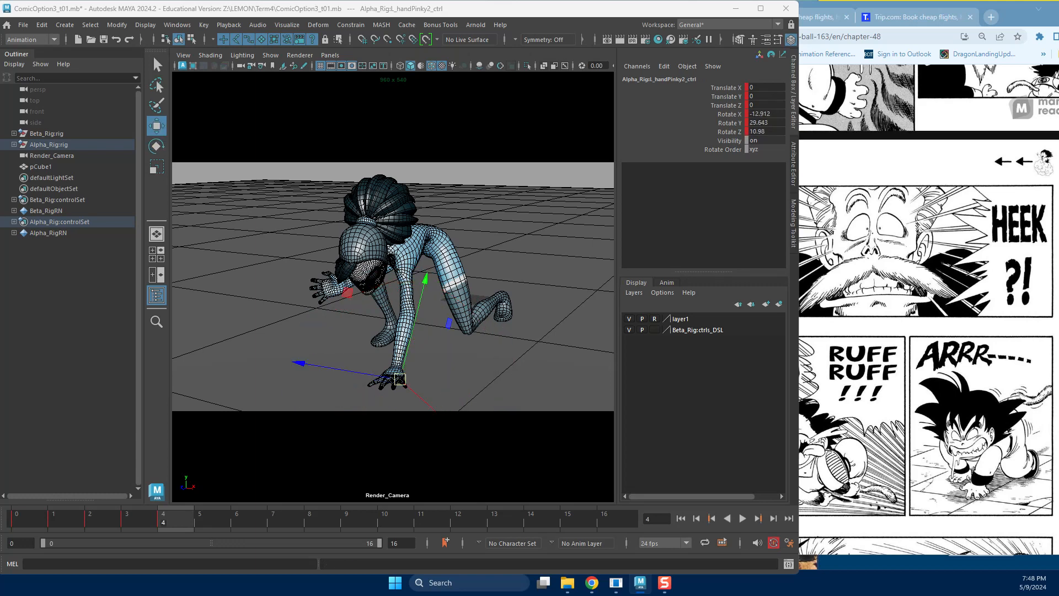
Rotate Alpha's left thumb base to about X -7.9, Y 6.3, Z 20.6 and its third joint to about 7.6 in Z.
left_click(385, 376)
key("e")
left_click_drag(368, 358, 431, 365)
key("w")
left_click(371, 378)
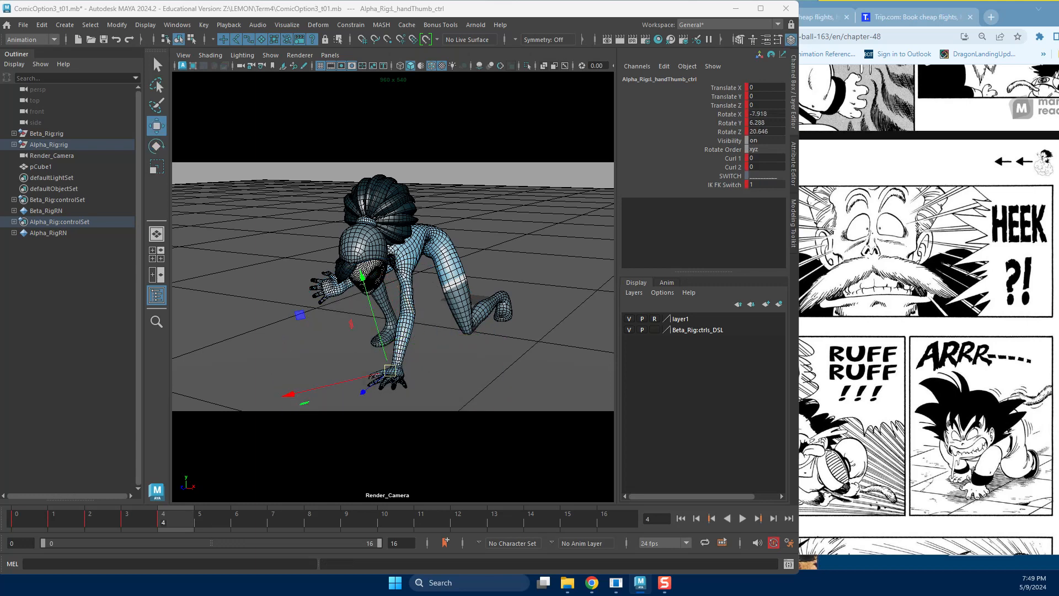
key("e")
left_click_drag(274, 399, 272, 365)
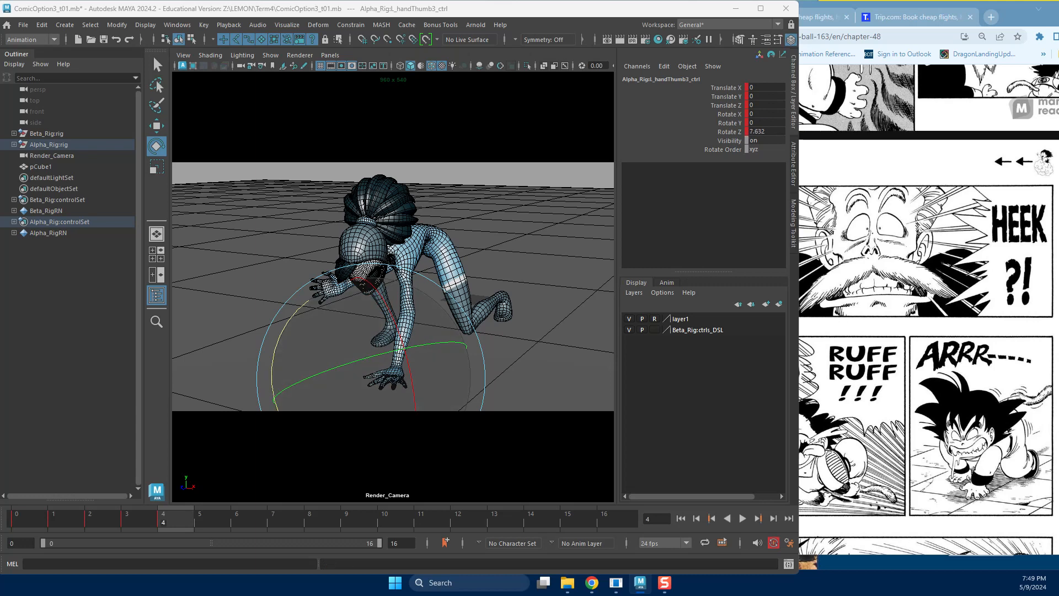
key("w")
Rotate the left hand's selected ring finger joint controls further toward the ground.
left_click(394, 378)
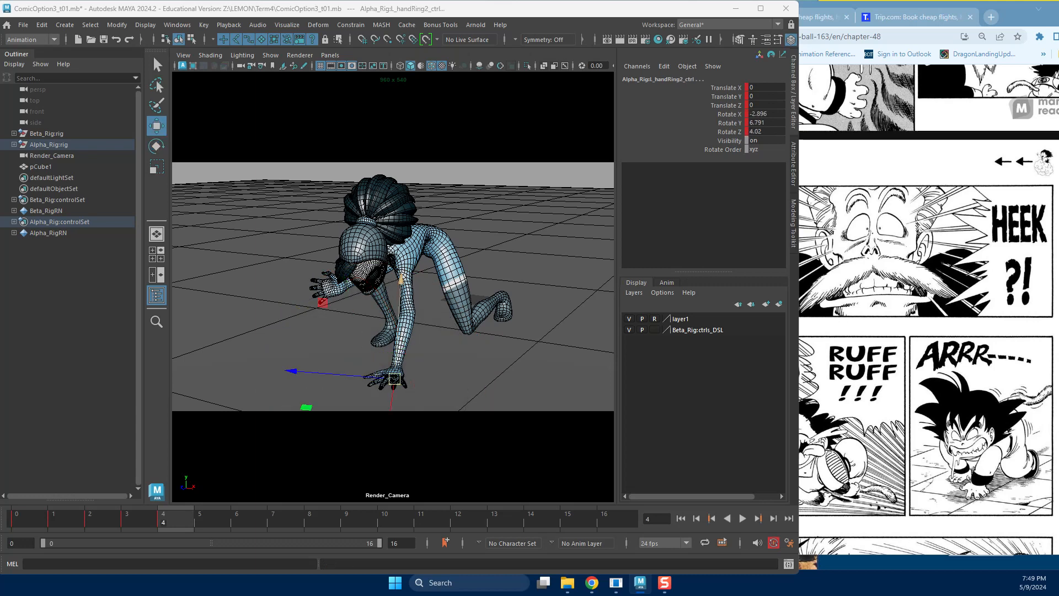
key("e")
left_click_drag(391, 388, 390, 404)
key("w")
Rotate Alpha's left hand FK control to about 3.2 in X, -1.8 in Y and 54.9 in Z.
left_click(342, 358)
key("e")
left_click_drag(365, 380, 367, 369)
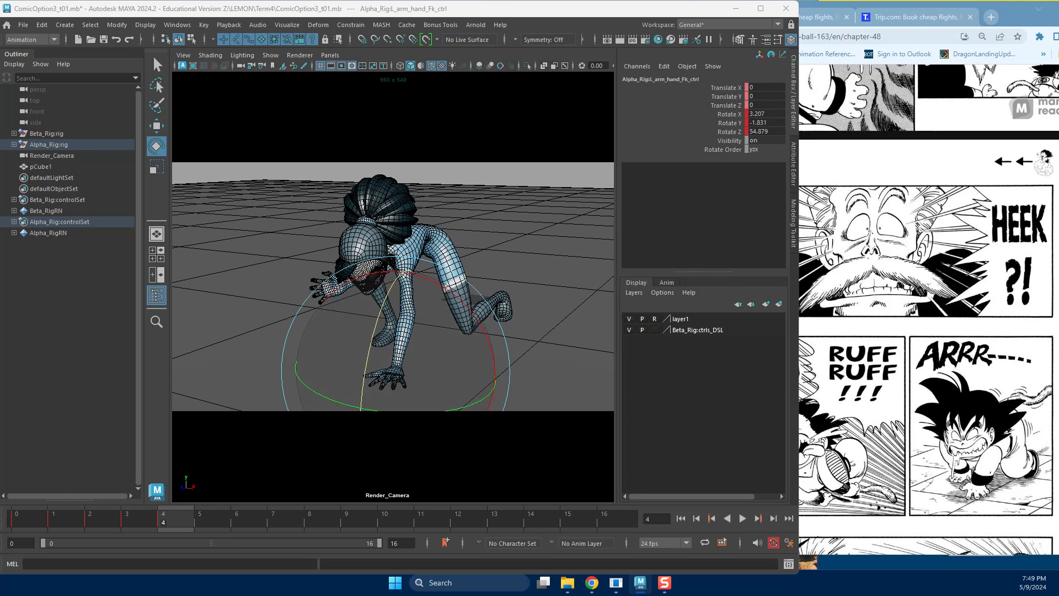
key("w")
Swing Alpha's left arm forward by rotating its shoulder FK control to about X 94.3, Y -34.3, Z -41.6, and key it.
left_click(356, 282)
key("e")
key("w")
left_click(402, 273)
key("e")
left_click_drag(409, 288, 380, 291)
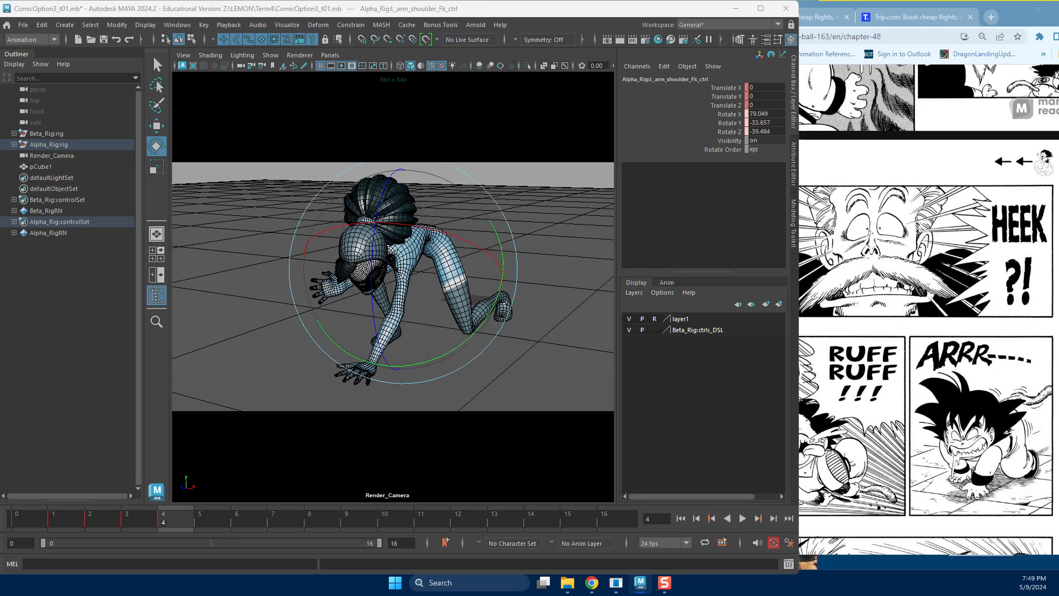
left_click_drag(457, 286, 447, 285)
left_click_drag(454, 237, 436, 237)
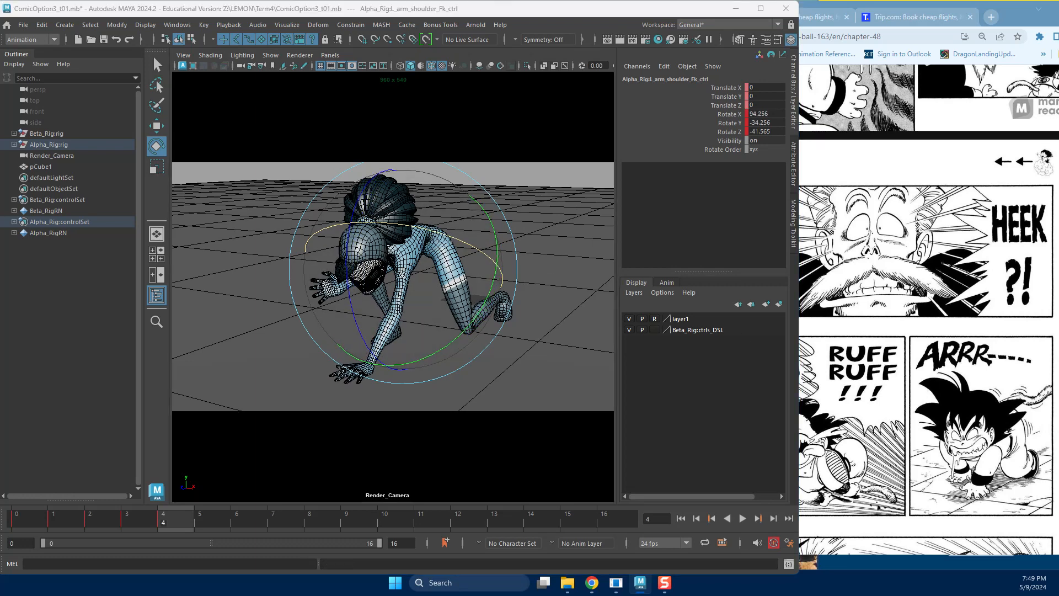
key("w")
key("s")
Turn Alpha's left hand FK control to about X 1.5, Y 18.6, Z 55.9 against the ground.
left_click(366, 368)
key("e")
left_click_drag(320, 408, 373, 389)
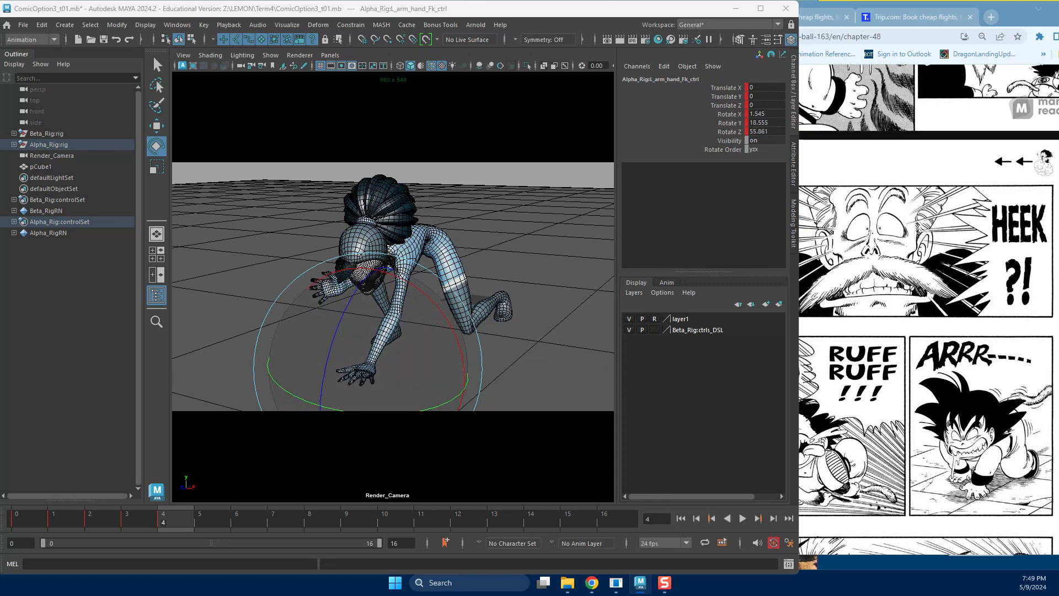
key("w")
Rotate Alpha's right arm controls to extend the bent arm forward and down toward the ground.
left_click(349, 284)
key("e")
mouse_move(349, 285)
left_mouse_down()
mouse_move(364, 302)
mouse_move(333, 290)
mouse_move(353, 281)
left_mouse_up()
left_click(342, 279)
left_click_drag(331, 346, 267, 314)
key("w")
key("Up")
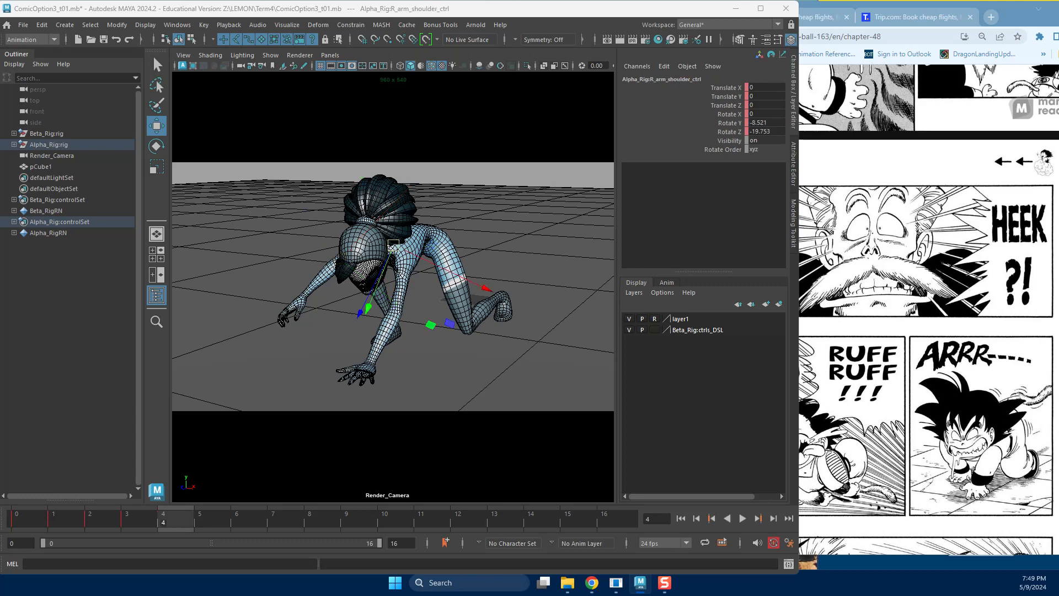
key("e")
key("Down")
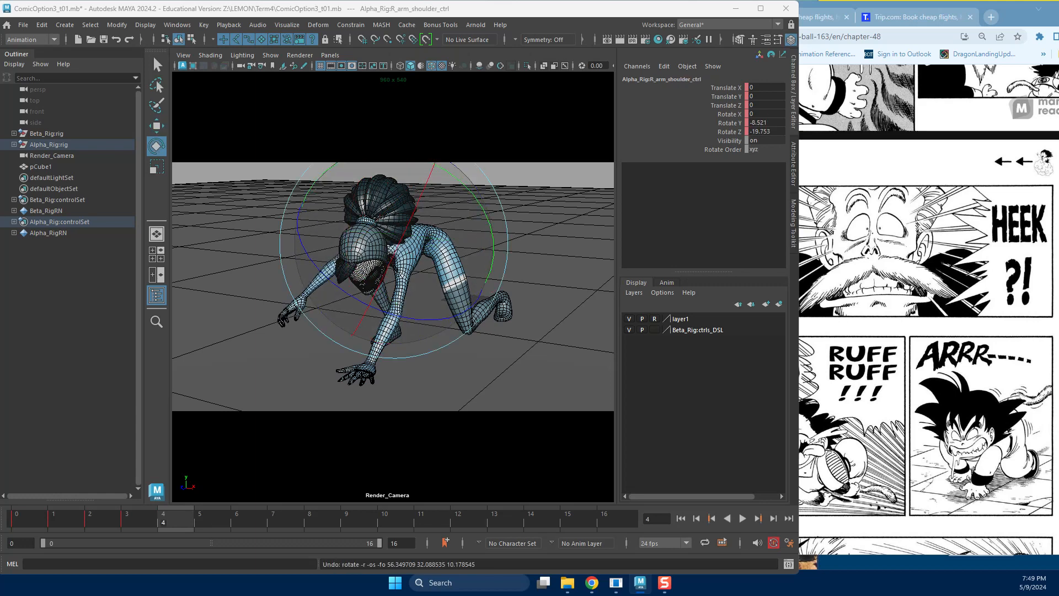
key("w")
key("ctrl+z")
key("ctrl+z")
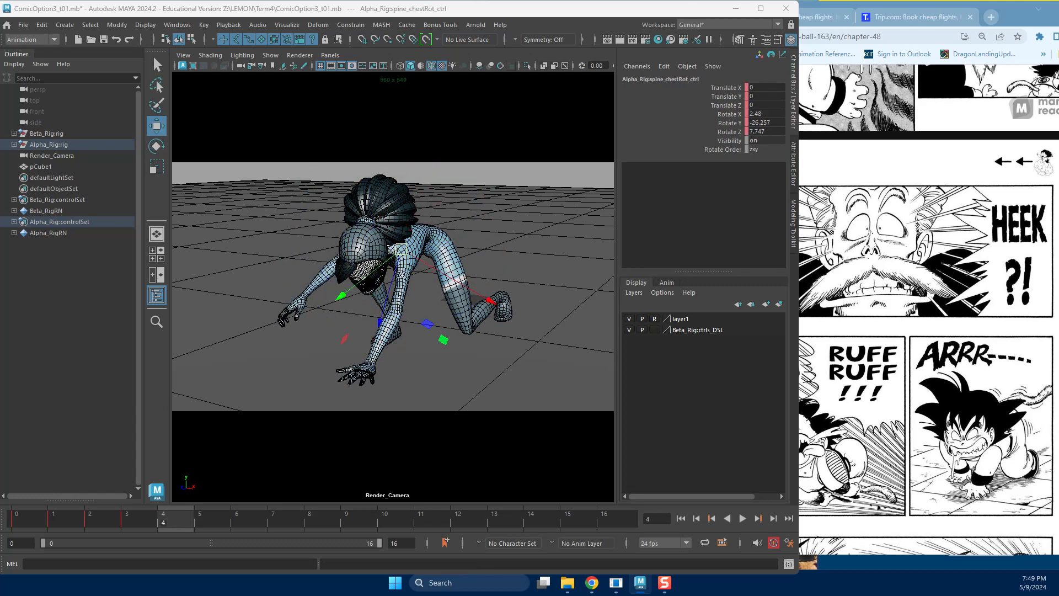
Swing Alpha's right arm inward beside the left by rotating its shoulder FK control to about X 94.4, Y -17.1, Z -25.2.
key("e")
left_click_drag(353, 329, 333, 325)
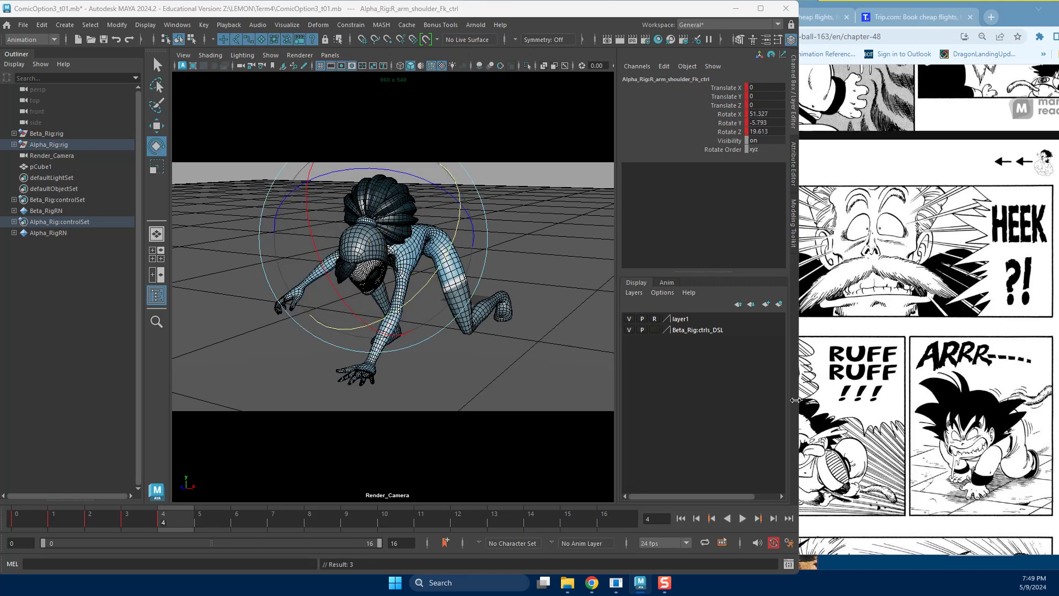
left_click_drag(343, 269, 448, 243)
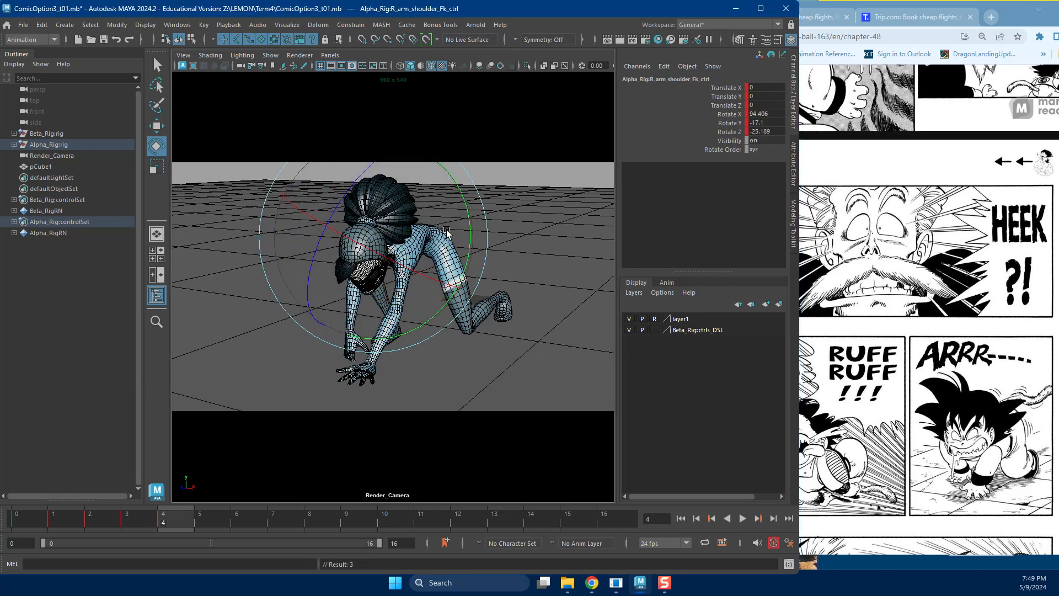
key("w")
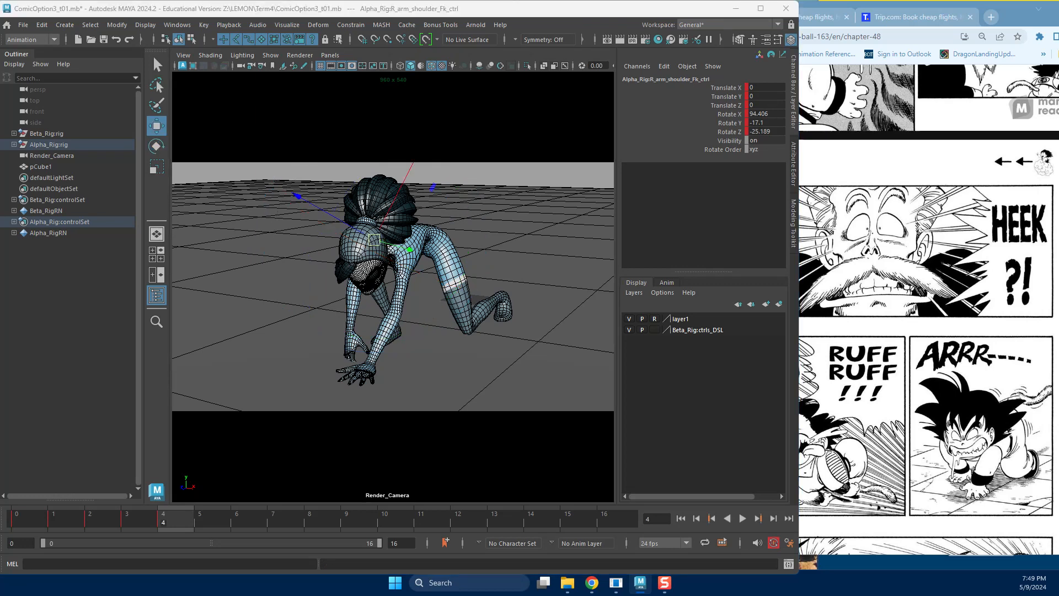
key("5")
key("e")
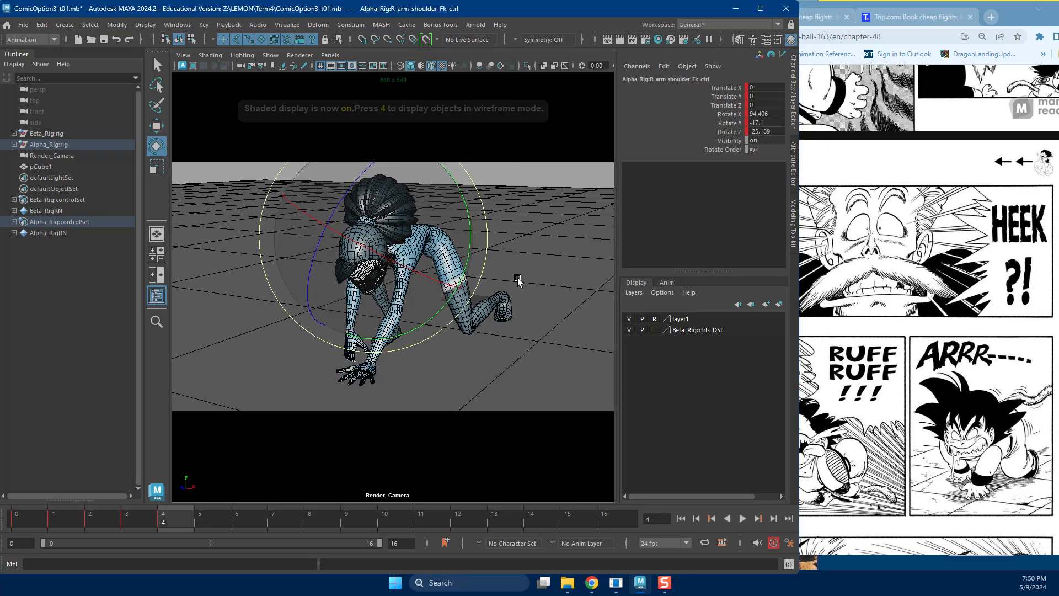
Rotate Alpha's right clavicle-level arm shoulder control to about 11 in Y.
key("w")
left_click(433, 187)
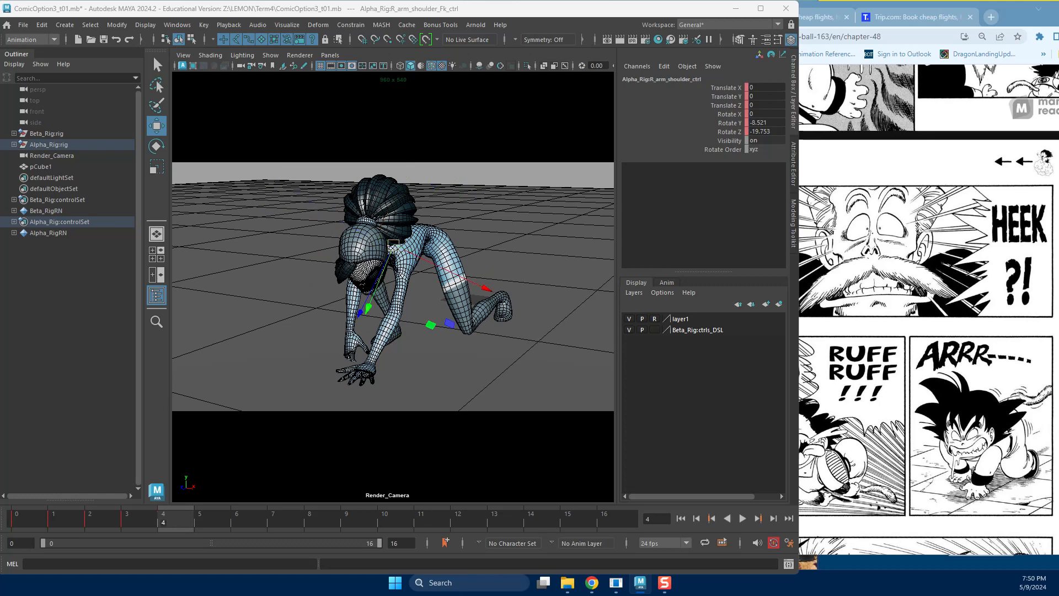
key("e")
left_click_drag(484, 207, 492, 229)
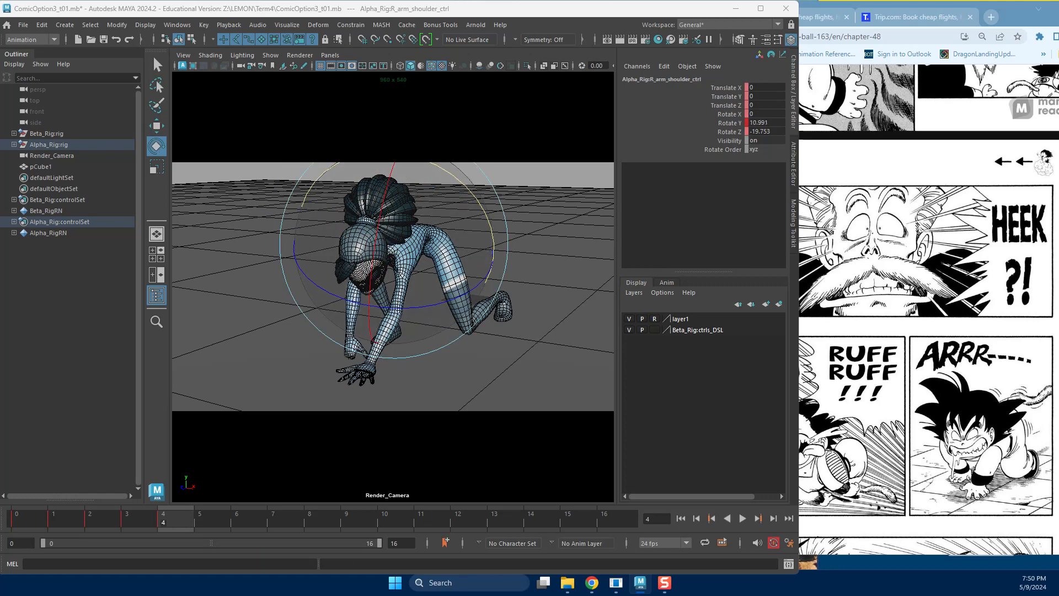
key("w")
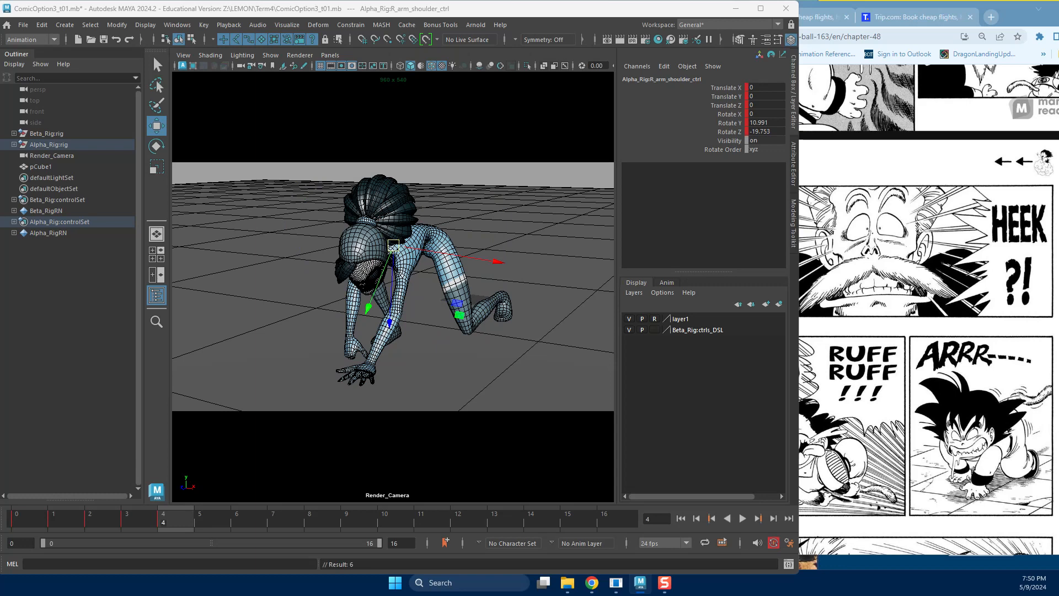
Rotate Alpha's right forearm forward and turn the right hand FK control to about X -41.1, Y -2.0, Z 66.1.
left_click(353, 293)
key("e")
left_click_drag(353, 292, 413, 259)
key("w")
left_click(357, 358)
key("e")
left_click_drag(283, 359, 289, 391)
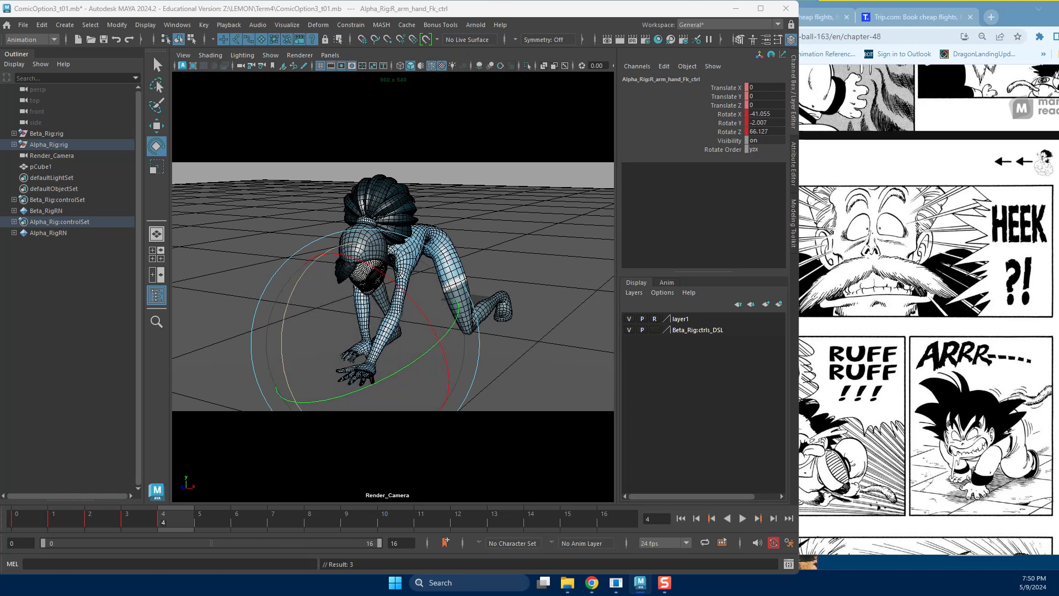
key("w")
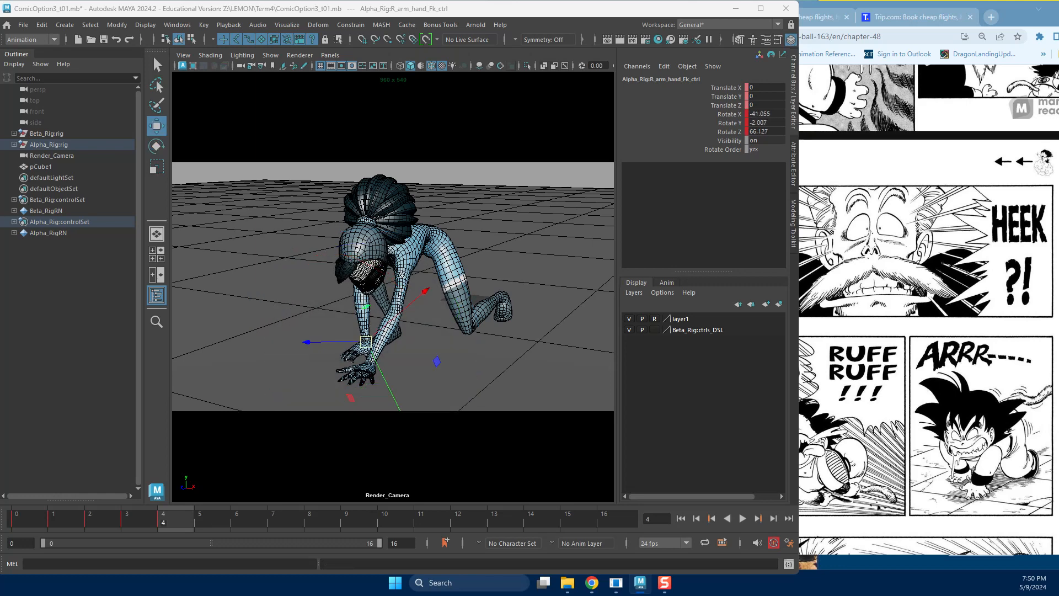
Straighten the selected finger joints of Alpha's right hand, including the third pinky joint, to about 8.2 in Rotate Z.
left_click(345, 355)
key("e")
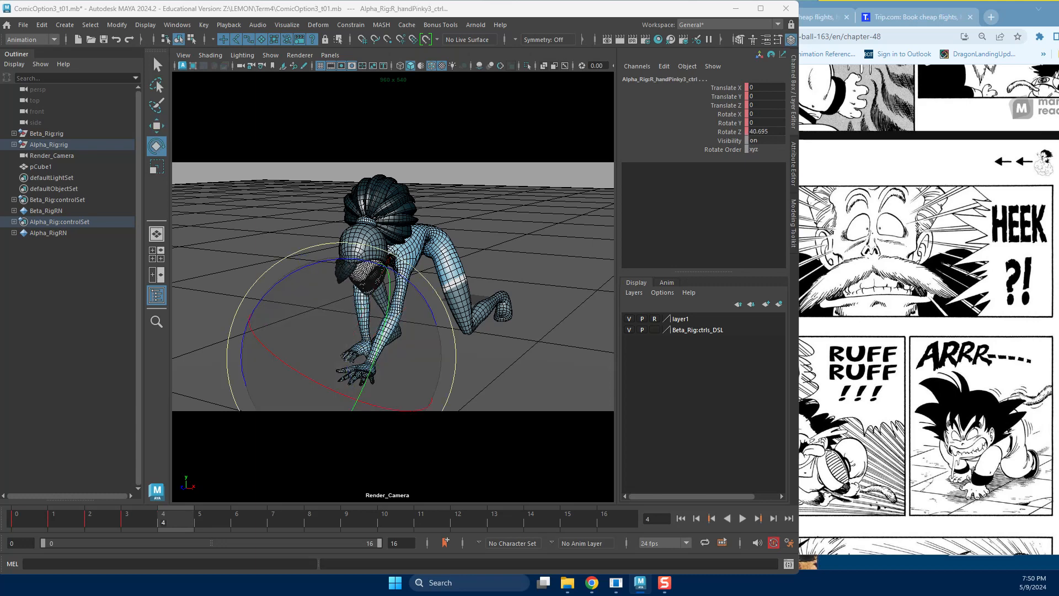
left_click_drag(260, 301, 291, 308)
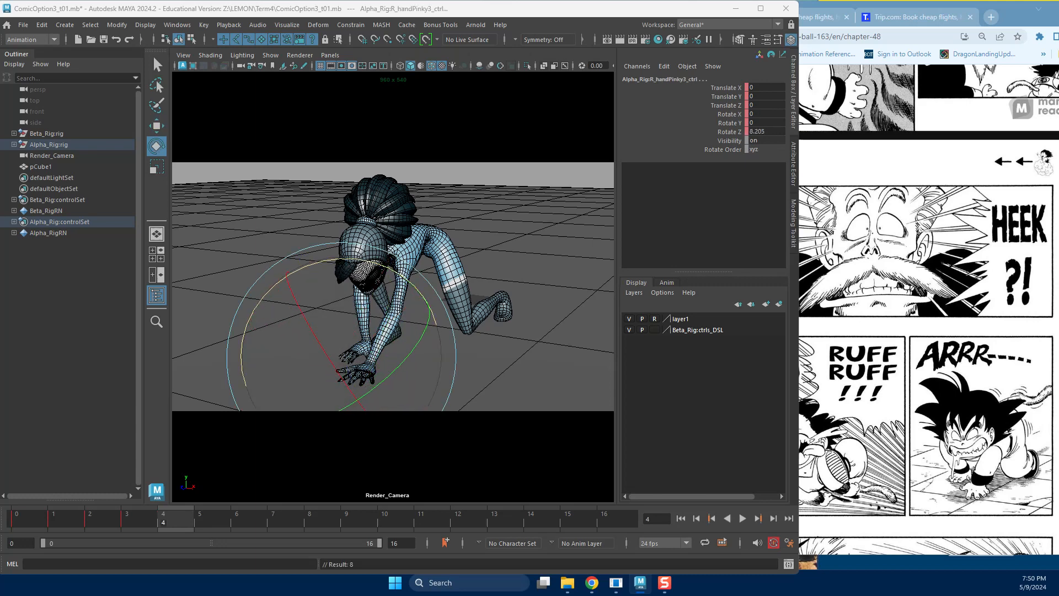
Flatten Alpha's right hand toward the ground by rotating its FK control to about X -20.7, Y 15.1, Z 72.5.
left_click(365, 341)
key("w")
key("e")
left_click_drag(354, 354, 336, 336)
key("shift+e")
key("shift+w")
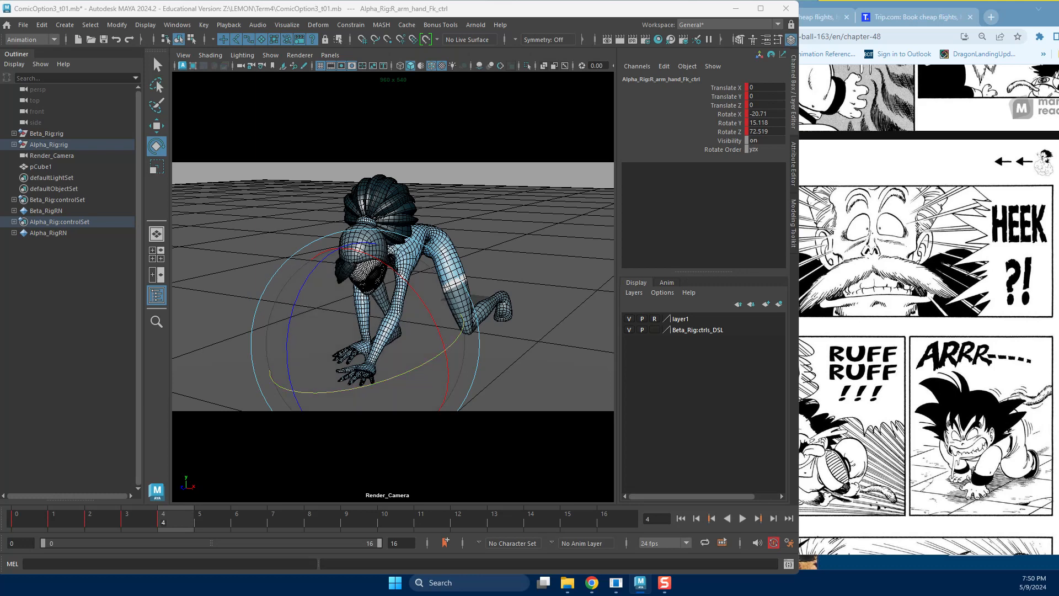
key("w")
Try moving Alpha's right foot backward and the left leg IK control to about X 19.9, Z 67.4.
left_click(398, 333)
left_click_drag(340, 354, 410, 316)
left_click(505, 313)
left_click(503, 310)
left_click_drag(497, 330, 484, 382)
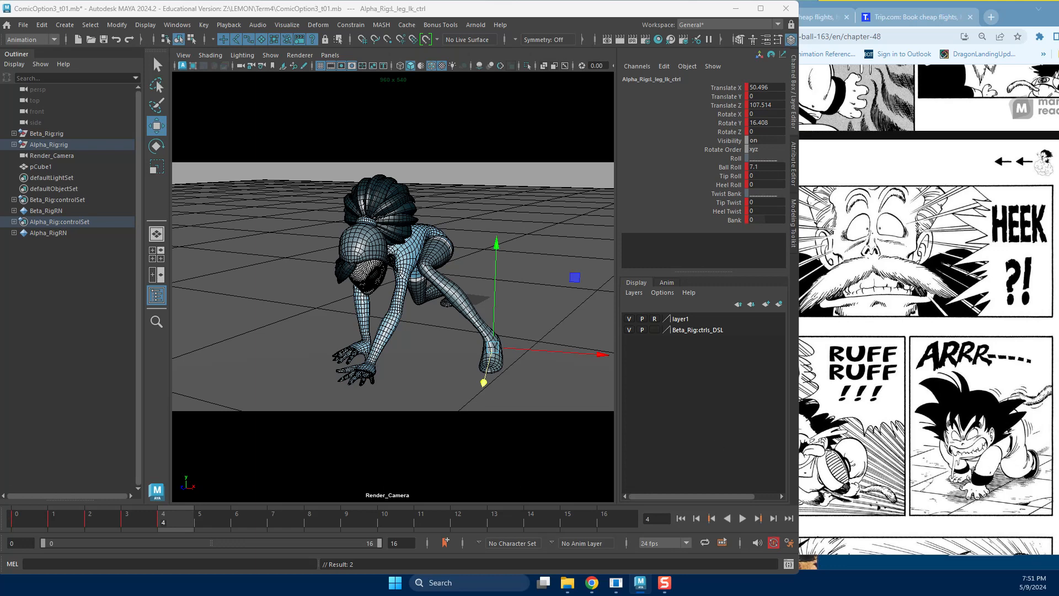
left_click_drag(576, 359, 524, 339)
left_click_drag(428, 377, 443, 354)
left_click_drag(488, 325, 500, 324)
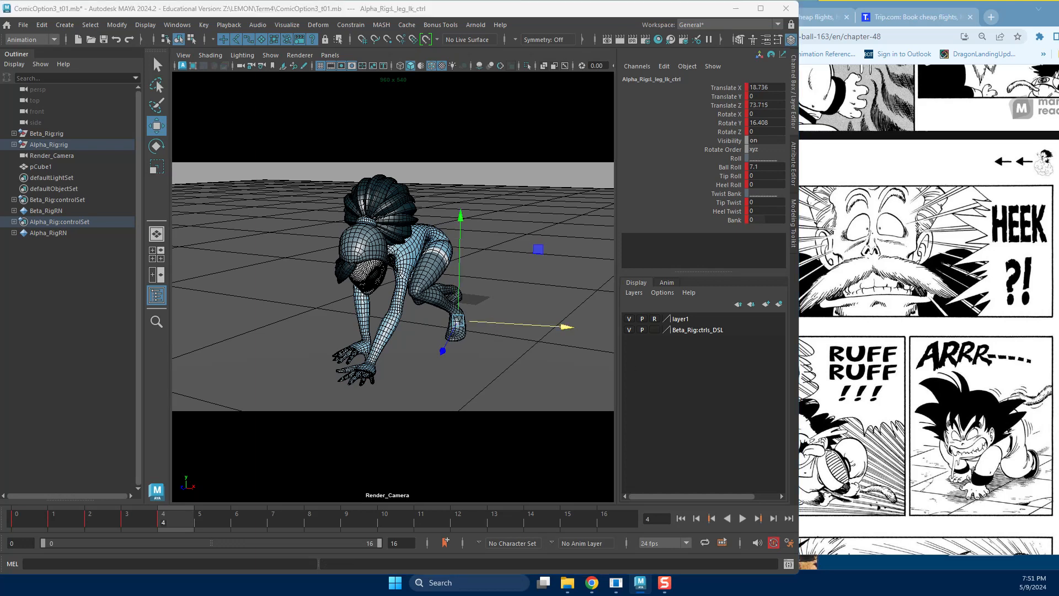
left_click_drag(443, 351, 444, 348)
left_click_drag(524, 321, 530, 322)
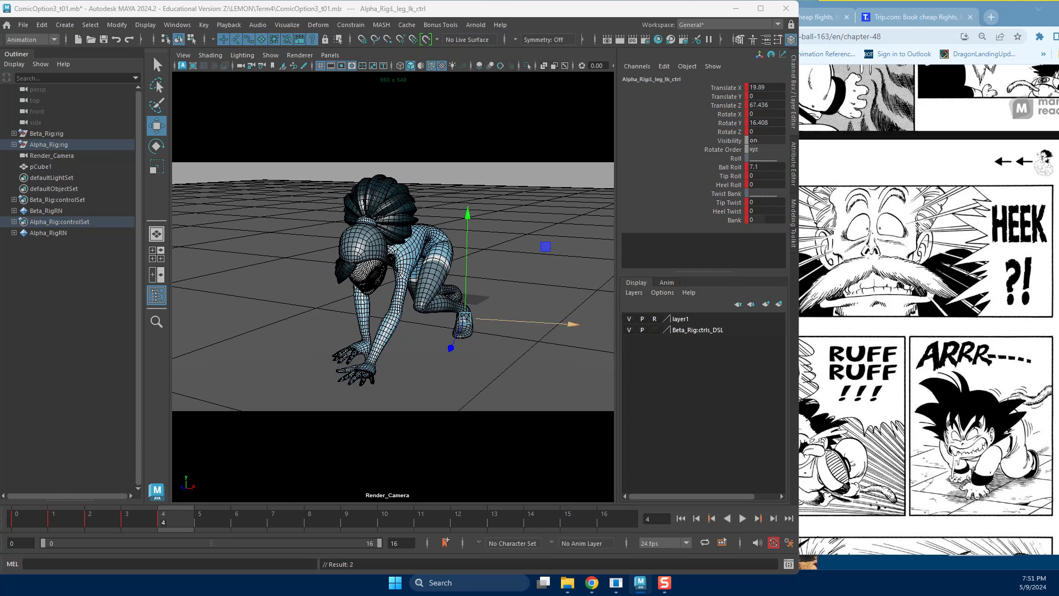
Try moving Alpha's left knee pole vector to about X 20.0, Y 1.3, Z -11.0 and shifting the right leg IK control.
left_click(391, 316)
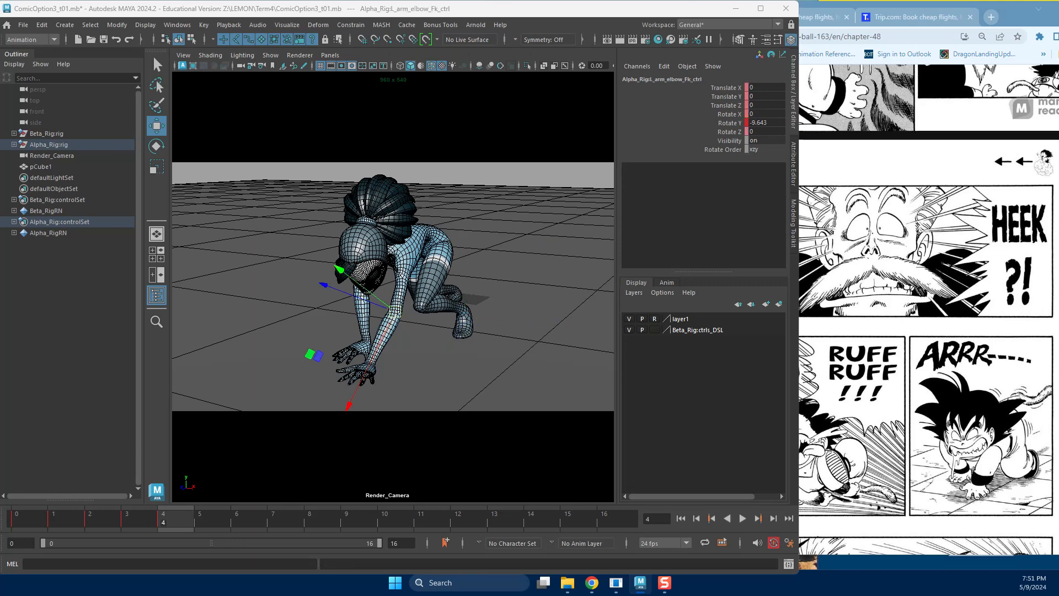
left_click(436, 377)
left_click_drag(435, 376, 464, 362)
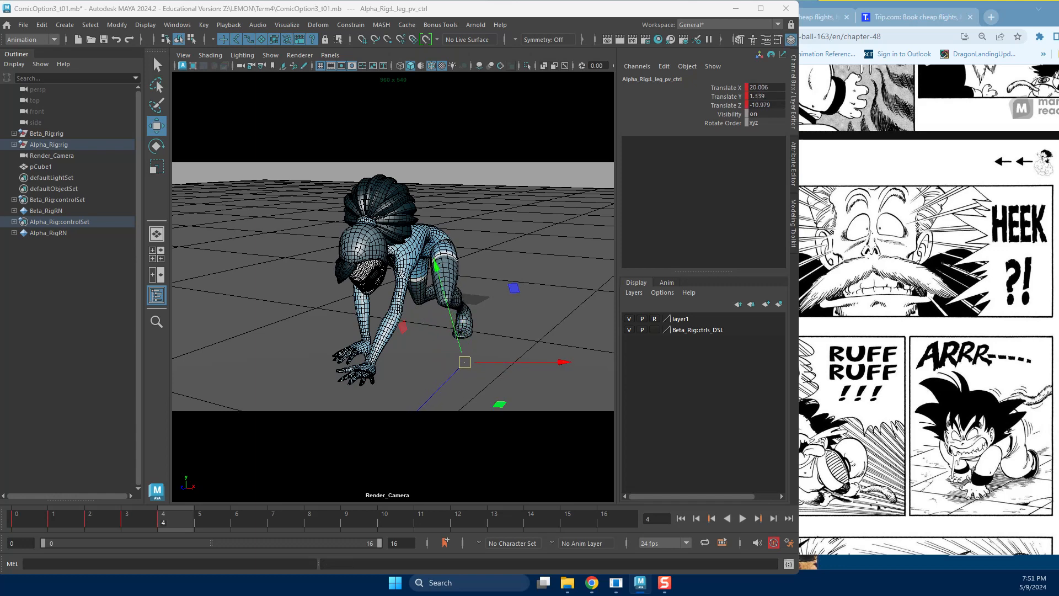
left_click(454, 291)
mouse_move(454, 292)
left_mouse_down()
mouse_move(413, 313)
mouse_move(449, 293)
left_mouse_up()
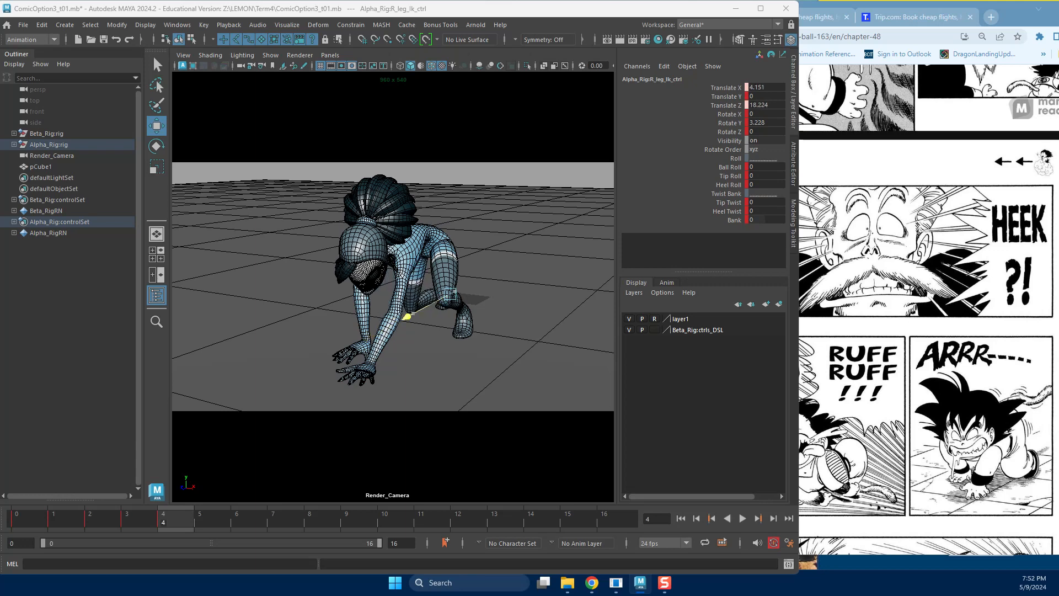
left_click_drag(561, 304, 524, 291)
Undo the recent moves of Alpha's left knee pole vector and leg IK controls.
key("ctrl+z")
key("ctrl+z")
key("ctrl+z")
key("ctrl+z")
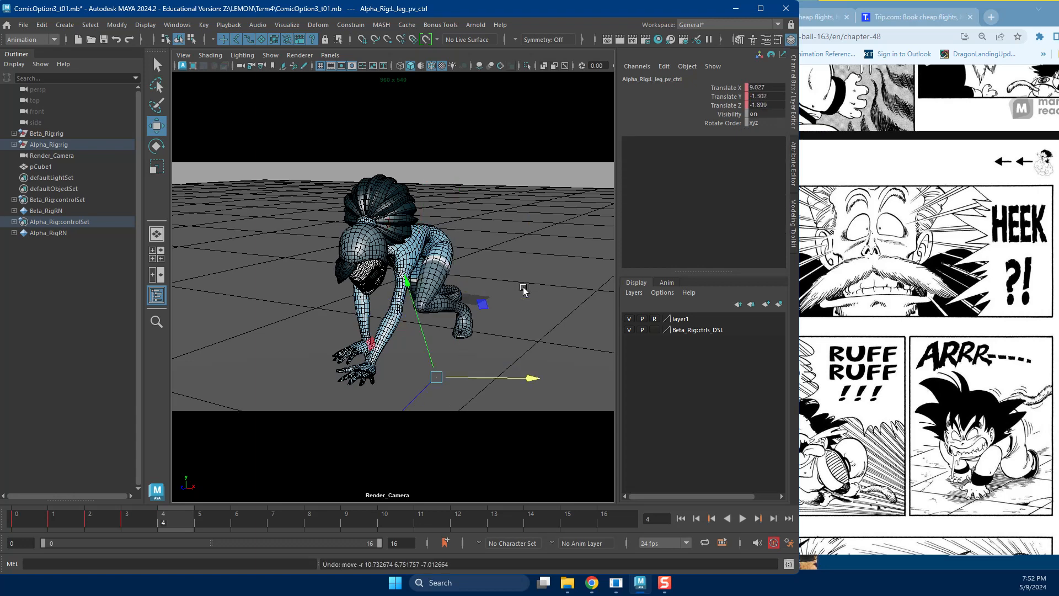
key("ctrl+z")
key("ctrl+z")
key("ctrl+z")
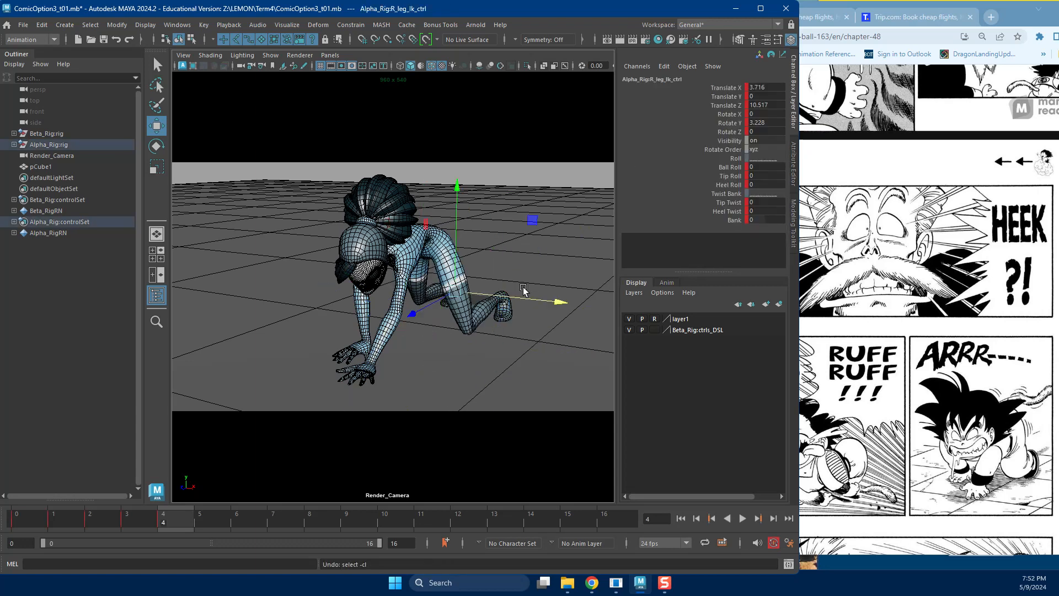
Move Alpha's right leg IK control to about X -4.0, Z 76.4 and the left one to about X 36.0, Z 58.2.
left_click_drag(385, 342, 430, 312)
left_click_drag(347, 333, 337, 338)
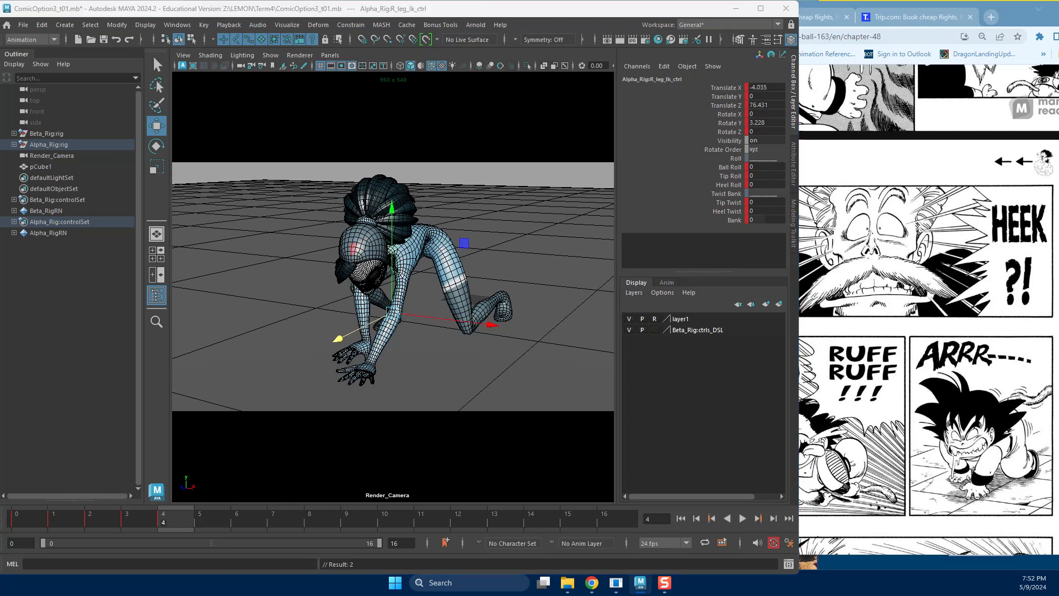
left_click(503, 313)
left_click_drag(499, 329, 492, 348)
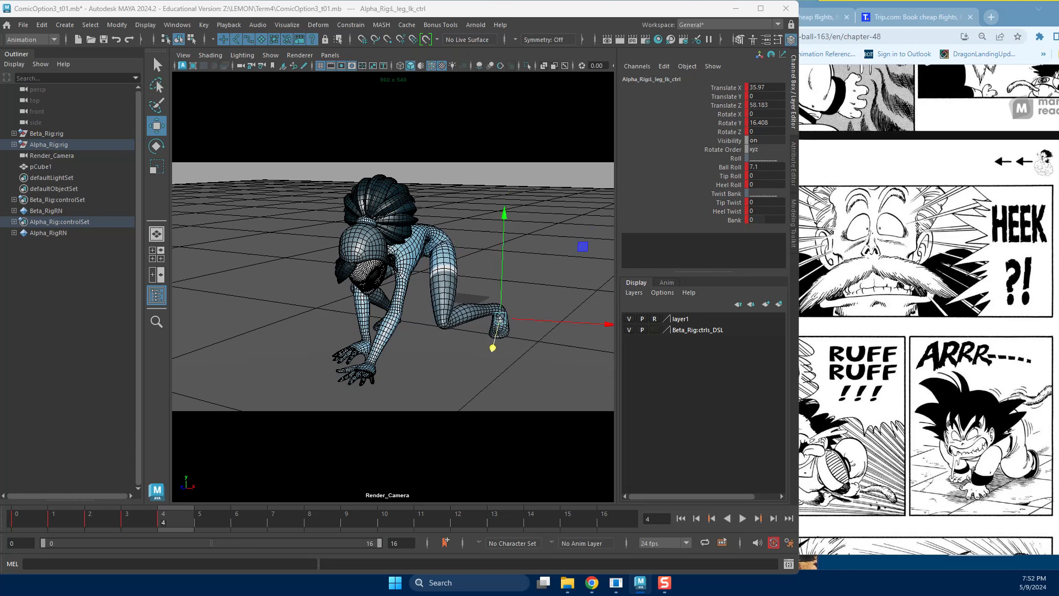
Move Alpha's left knee pole vector outward to about X 22.1, Y 2.3, Z -9.2.
left_click(470, 377)
left_click_drag(469, 377, 491, 355)
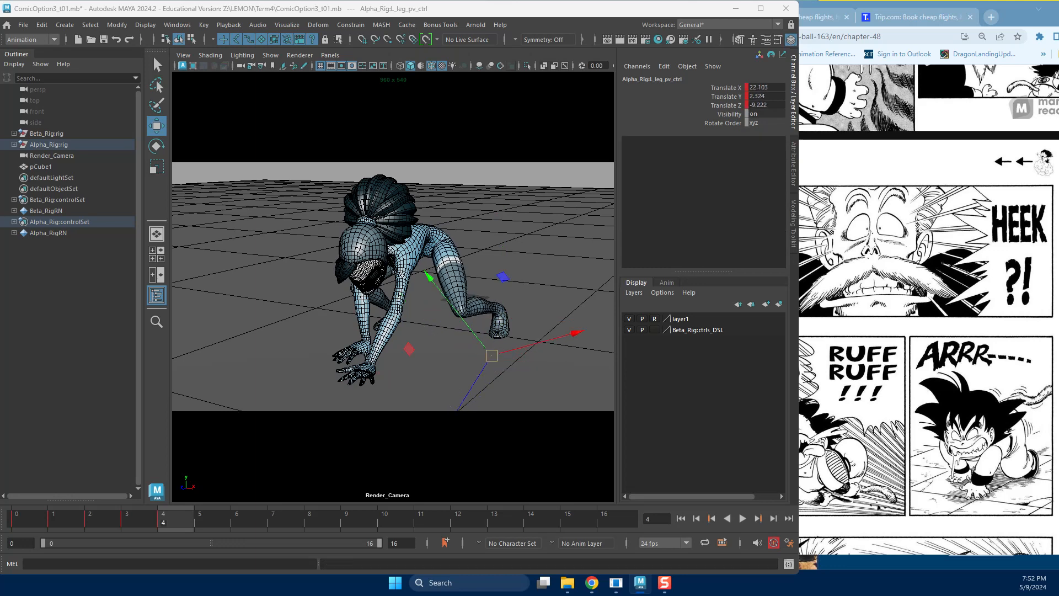
Try shifting Alpha's main pelvis control slightly and undo the move.
left_click(391, 313)
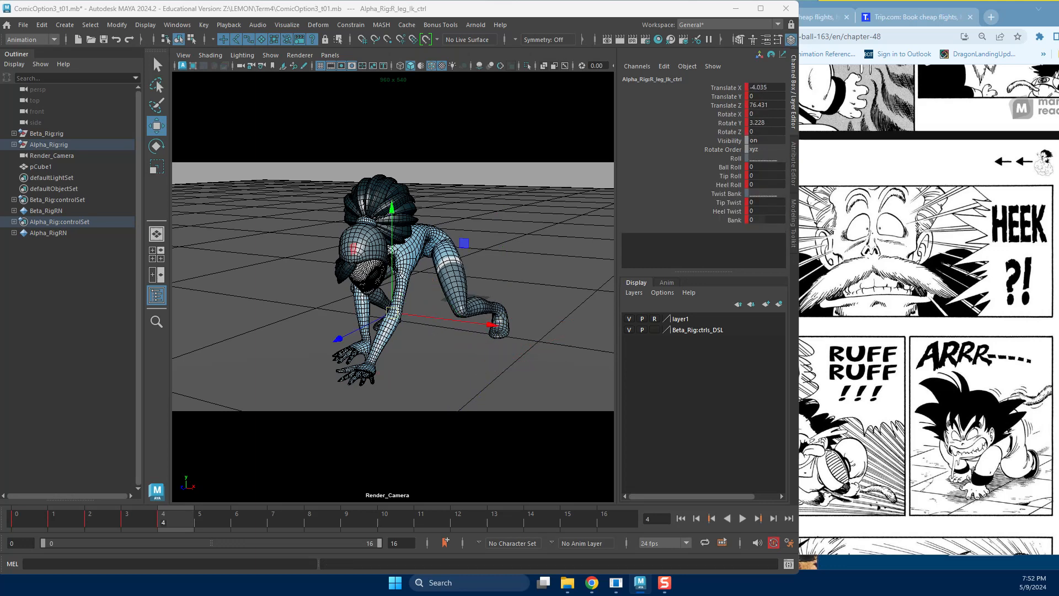
left_click(429, 242)
left_click_drag(429, 241, 432, 244)
key("ctrl+z")
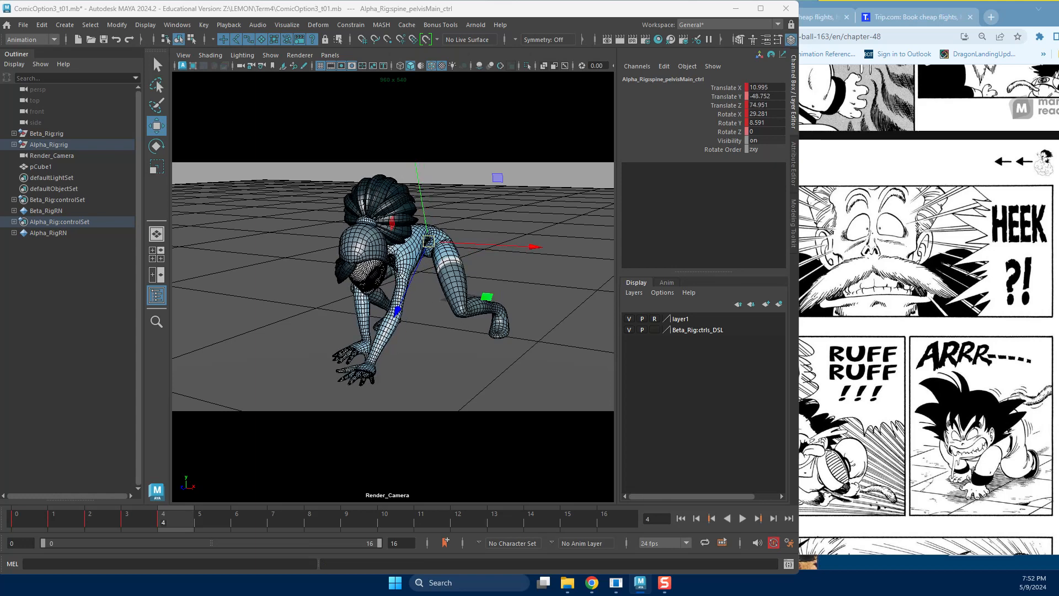
Move Alpha's right leg IK control to about X -19.3, Z 77.3 and key all controls at frame 4.
left_click(485, 322)
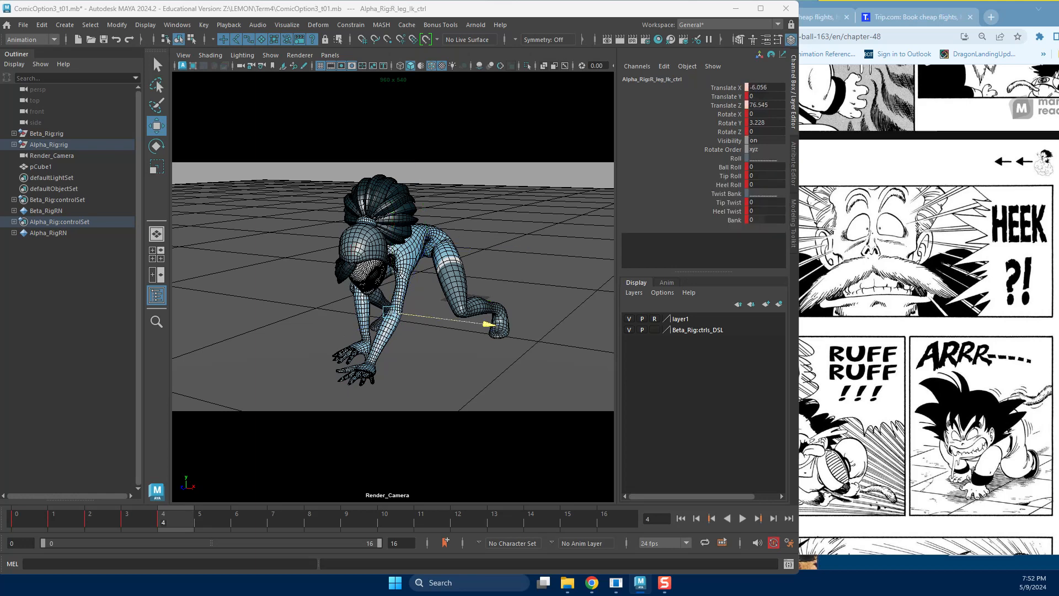
left_click_drag(480, 322, 468, 321)
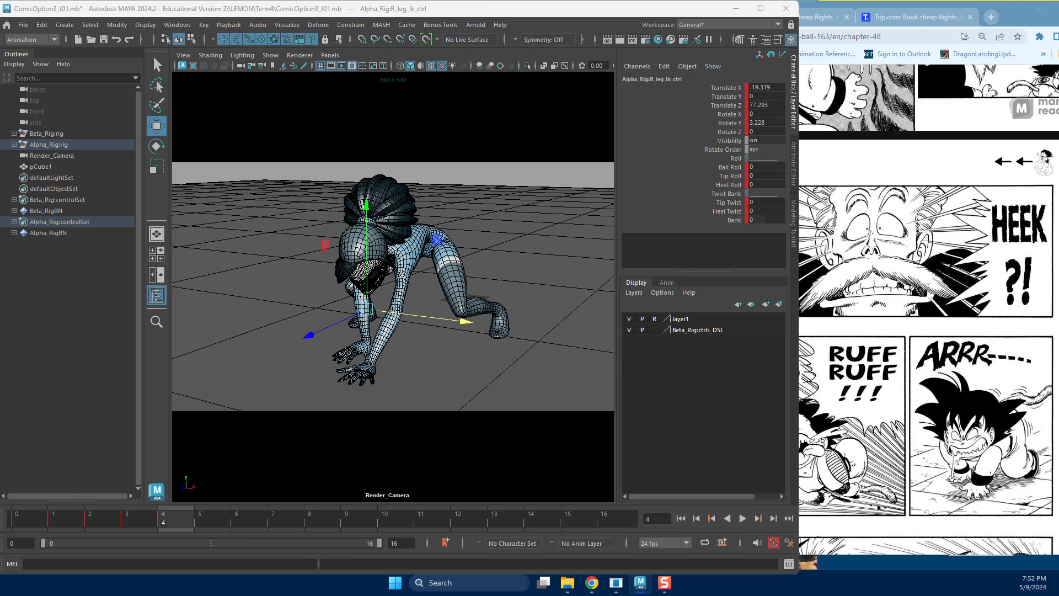
key("ctrl+shift+a")
key("s")
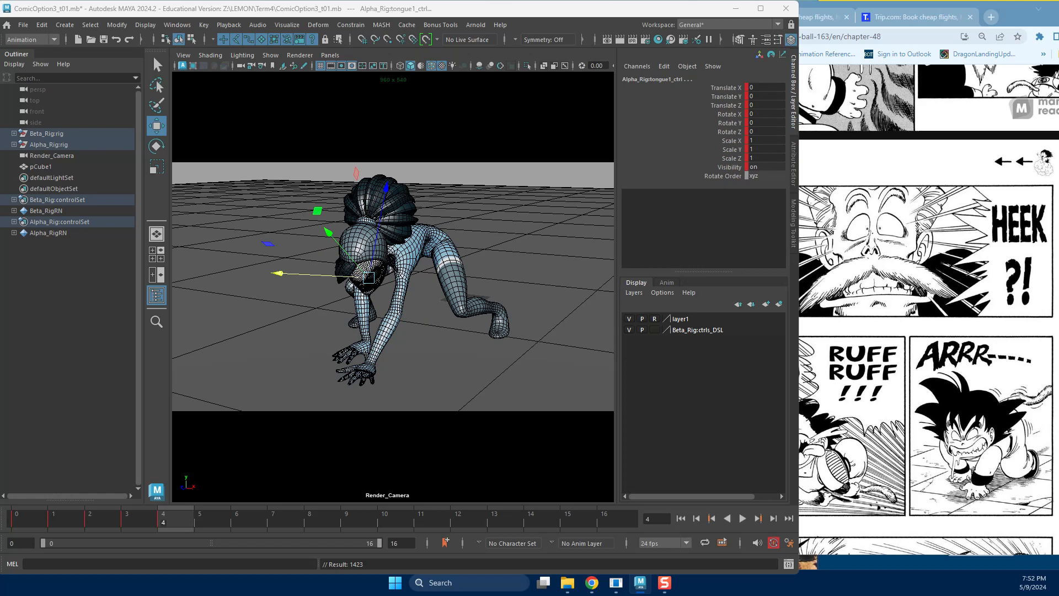
Examine Alpha's poses at frames 3 and 4 in a floating perspective view.
key("comma")
left_click_drag(1058, 185, 663, 138)
left_click_drag(613, 243, 556, 289, "alt")
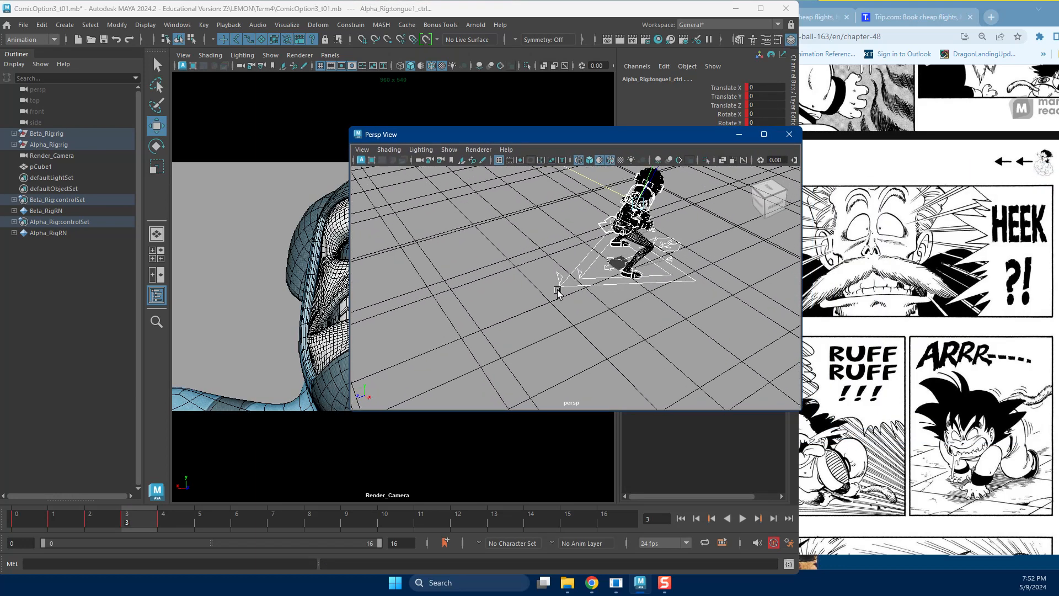
key("period")
key("comma")
key("period")
key("comma")
key("period")
Shift Alpha's pelvis and both foot controls together along Translate Z at frame 4 and key them.
left_click(606, 295)
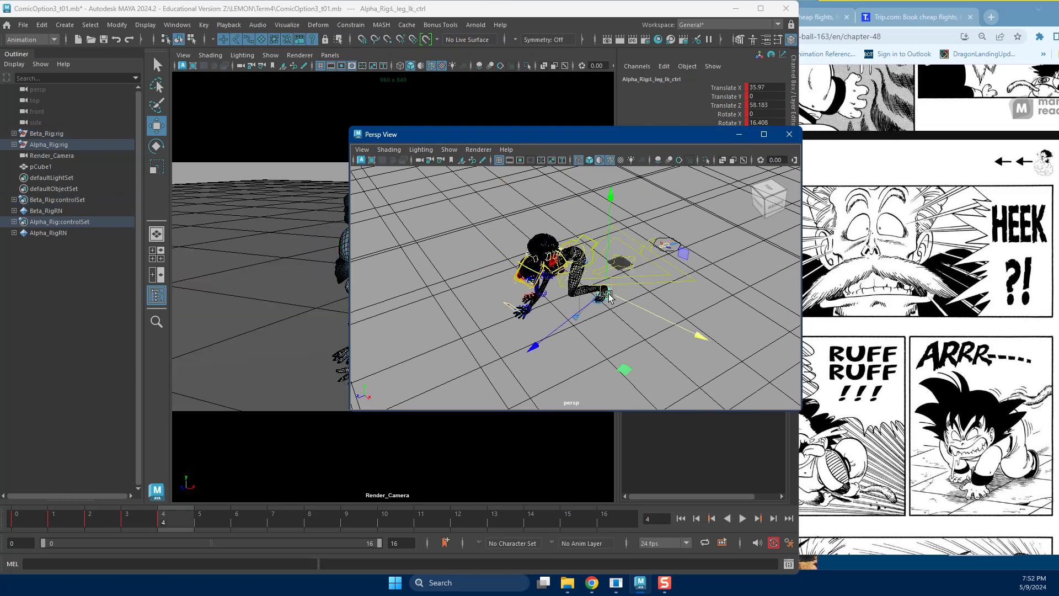
left_click_drag(605, 298, 606, 280, "alt")
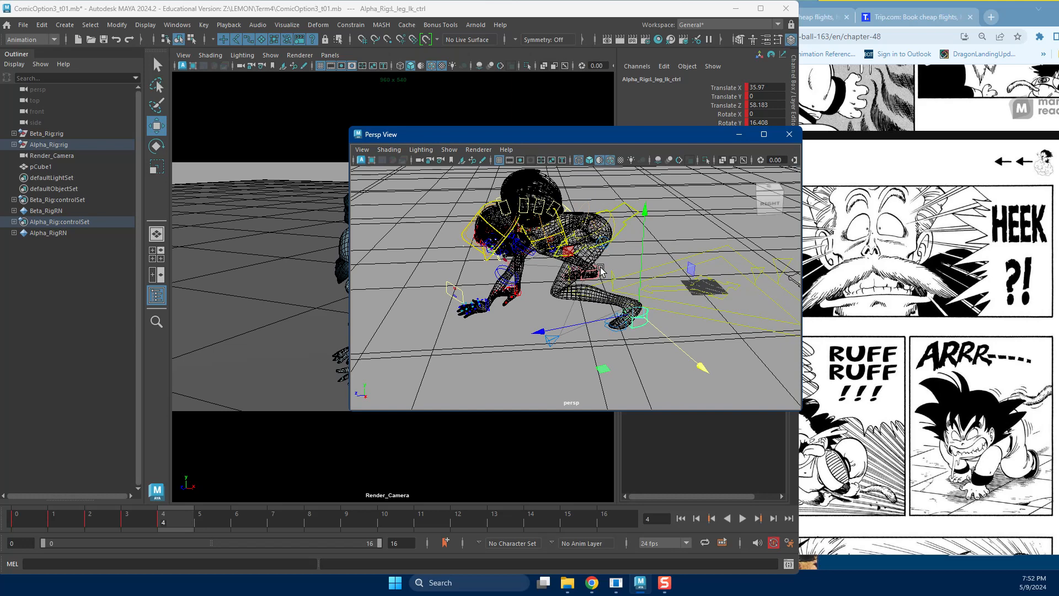
left_click(625, 216)
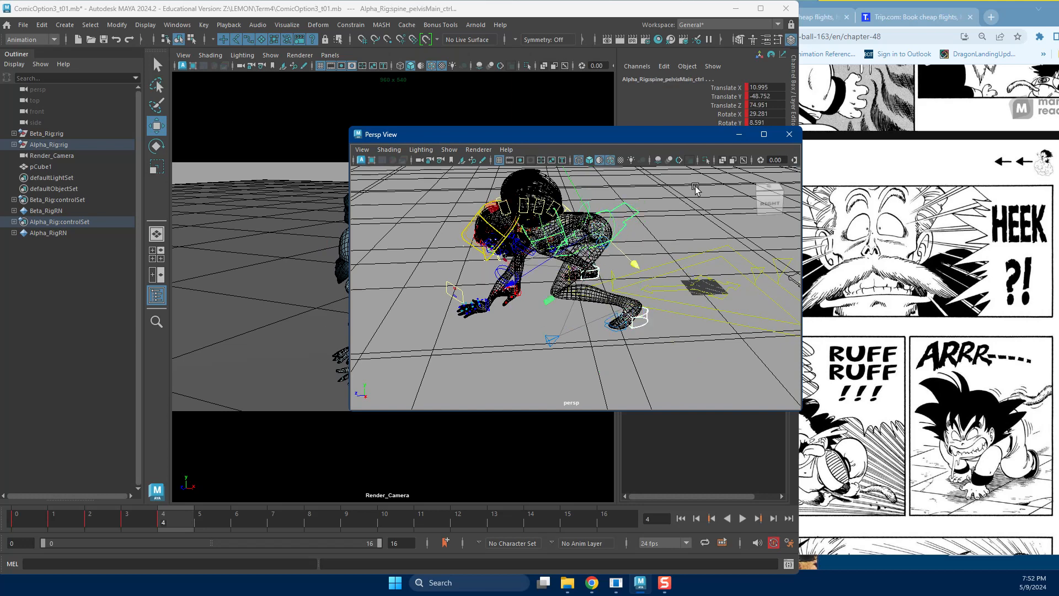
left_click(717, 105)
key("comma")
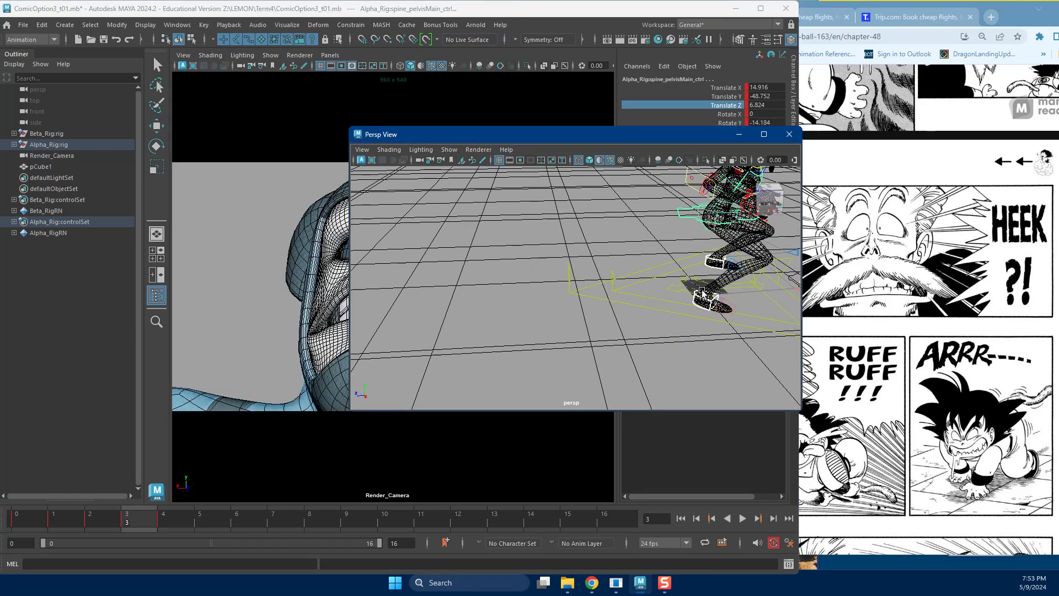
key("period")
middle_click_drag(679, 175, 606, 175)
key("s")
Select both rigs and the render camera, key them at frame 4, and close the floating perspective view.
key("comma")
key("period")
key("comma")
key("period")
key("comma")
key("period")
right_click_drag(769, 197, 221, 219, "alt")
left_click_drag(453, 214, 719, 368)
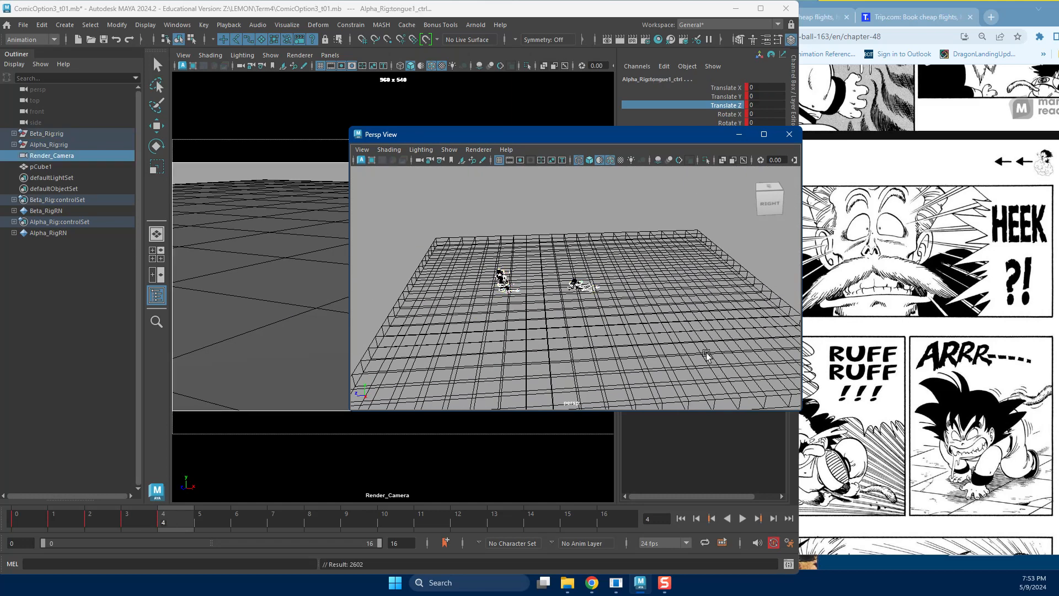
left_click(789, 134)
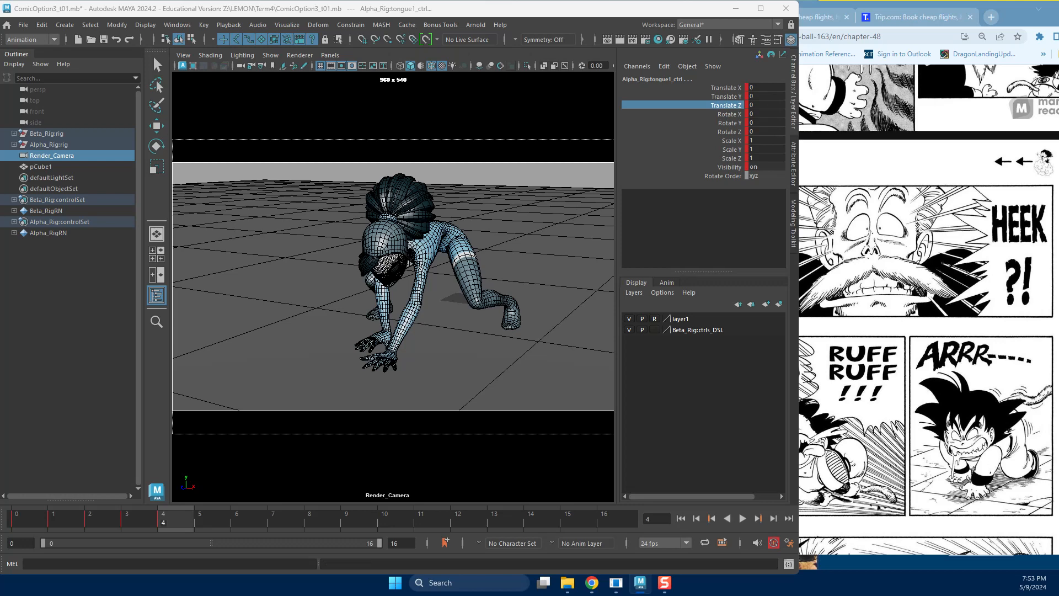
Check the Dragon Ball manga page in the browser for the crawling panels and return to Maya.
left_click(846, 409)
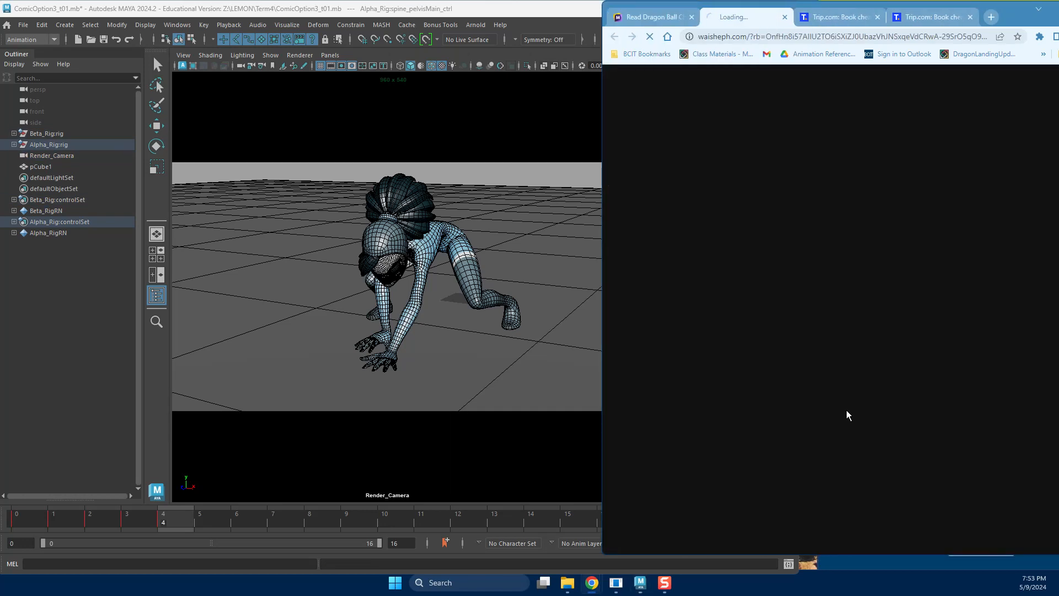
left_click(666, 24)
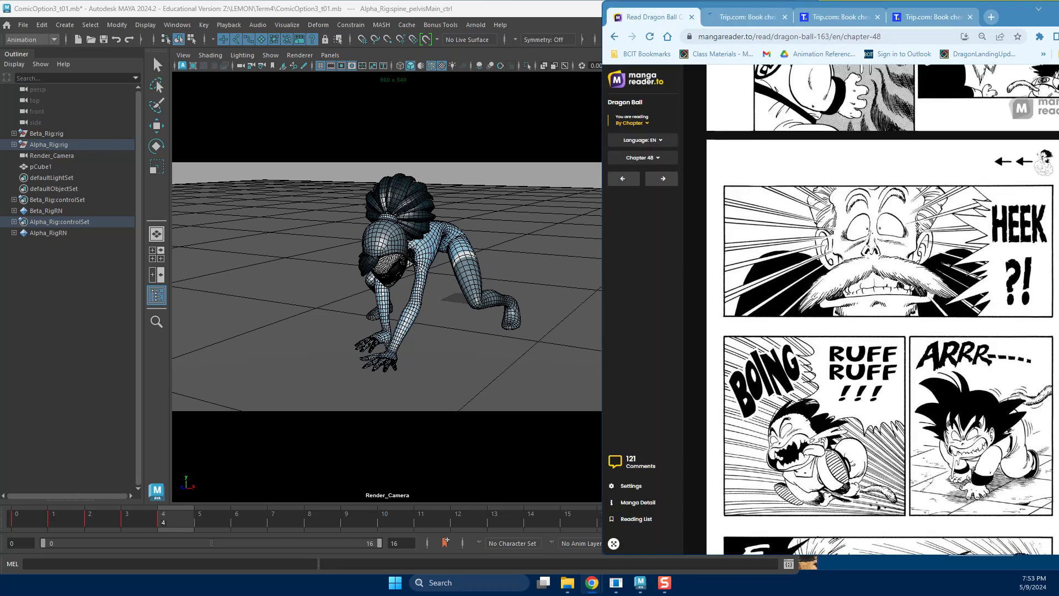
key("alt+Tab")
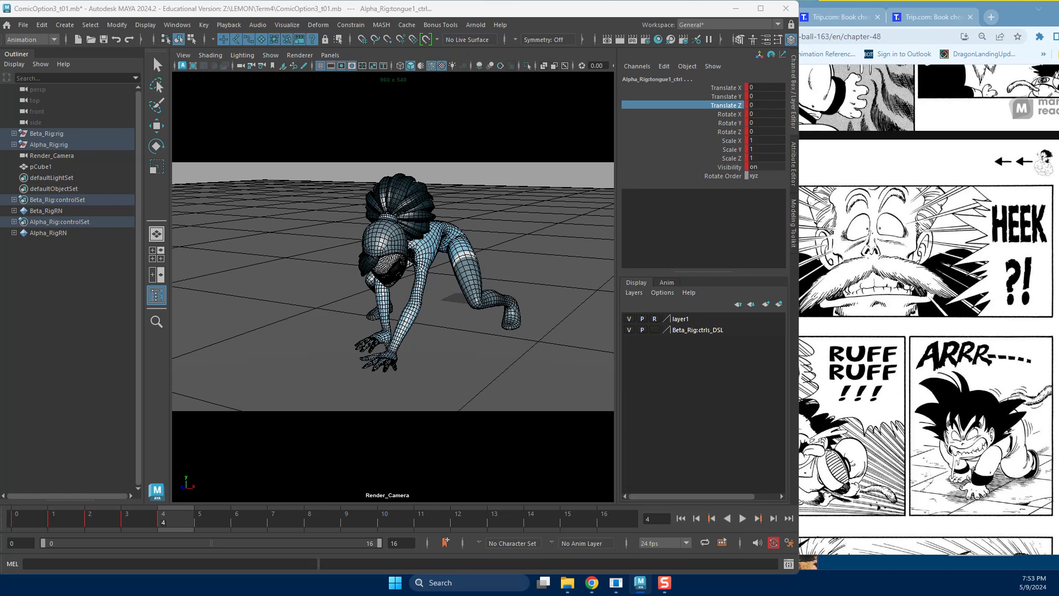
Using the floating perspective view, move Alpha's pelvis control to about Translate Z 233.8 at frame 4.
left_click_drag(1058, 228, 697, 67)
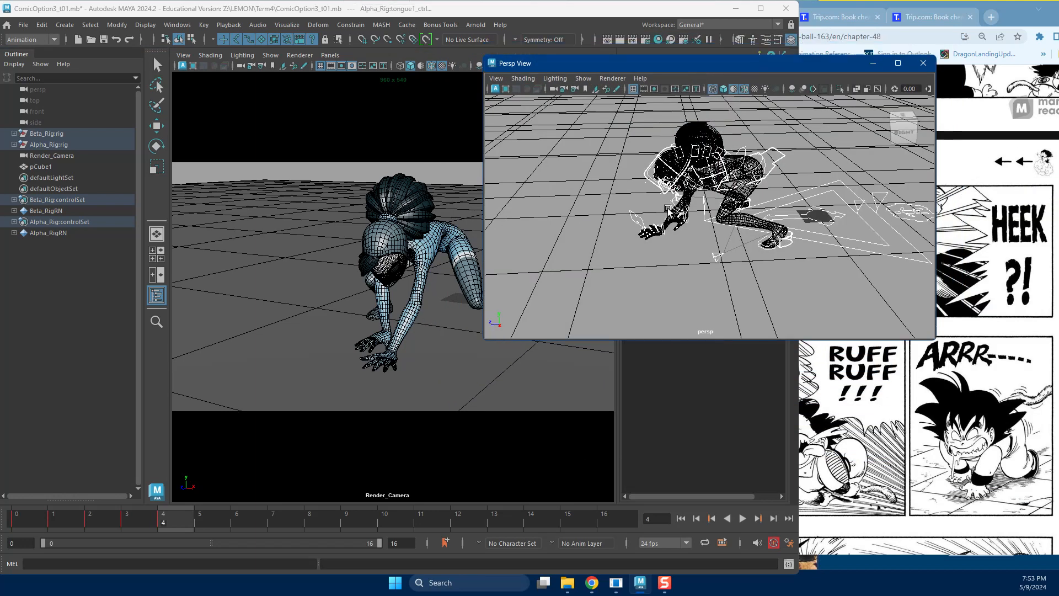
left_click_drag(680, 189, 658, 226, "alt")
left_click(783, 176)
key("w")
left_click_drag(782, 177, 773, 160, "alt")
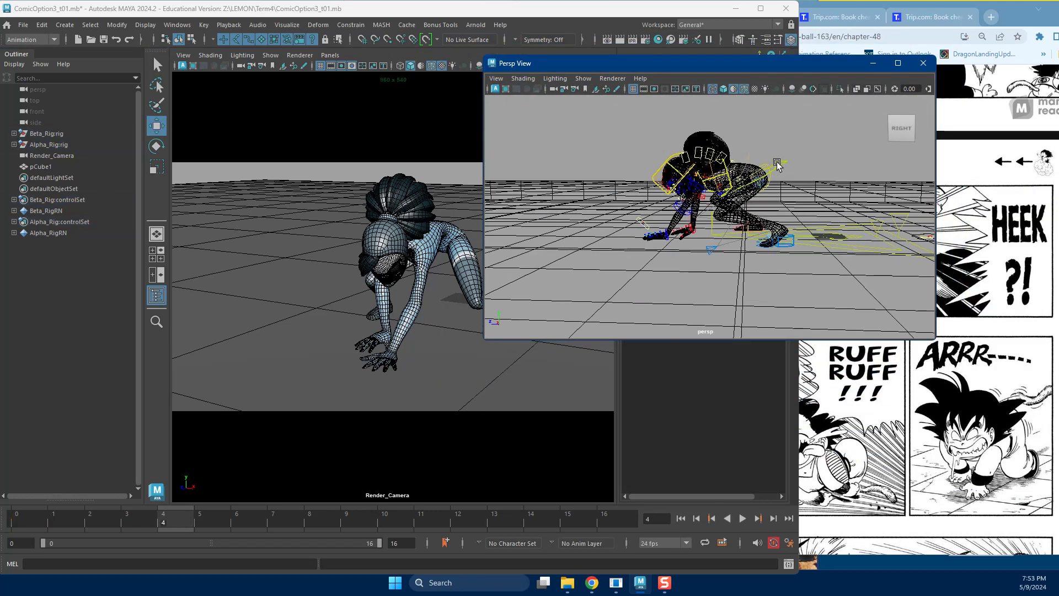
left_click(783, 162)
left_click_drag(772, 63, 736, 206)
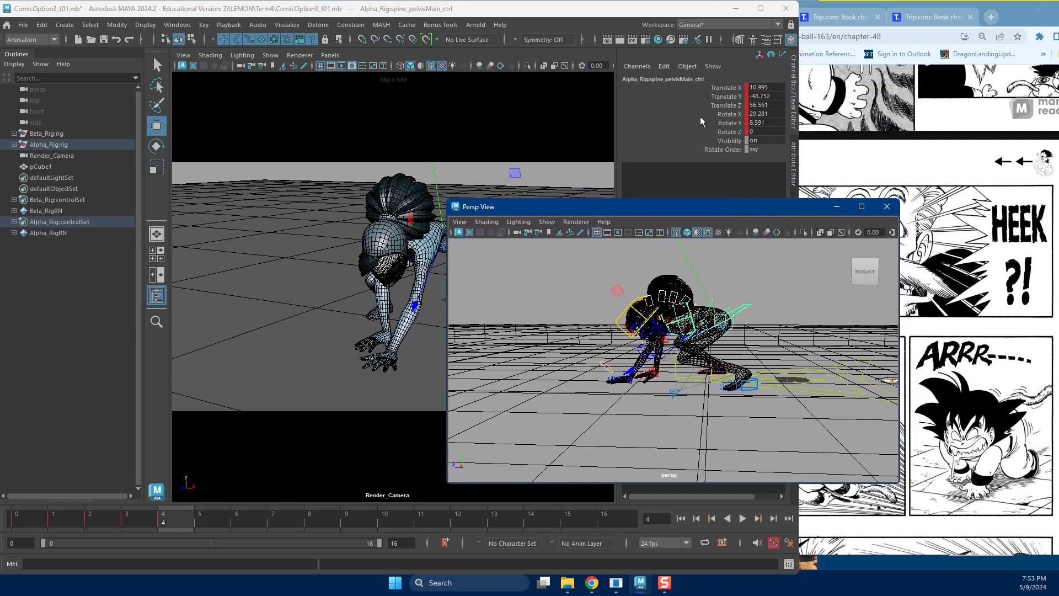
left_click(726, 105)
middle_click_drag(789, 398, 946, 406)
middle_click_drag(689, 390, 971, 412)
middle_click_drag(498, 362, 863, 406)
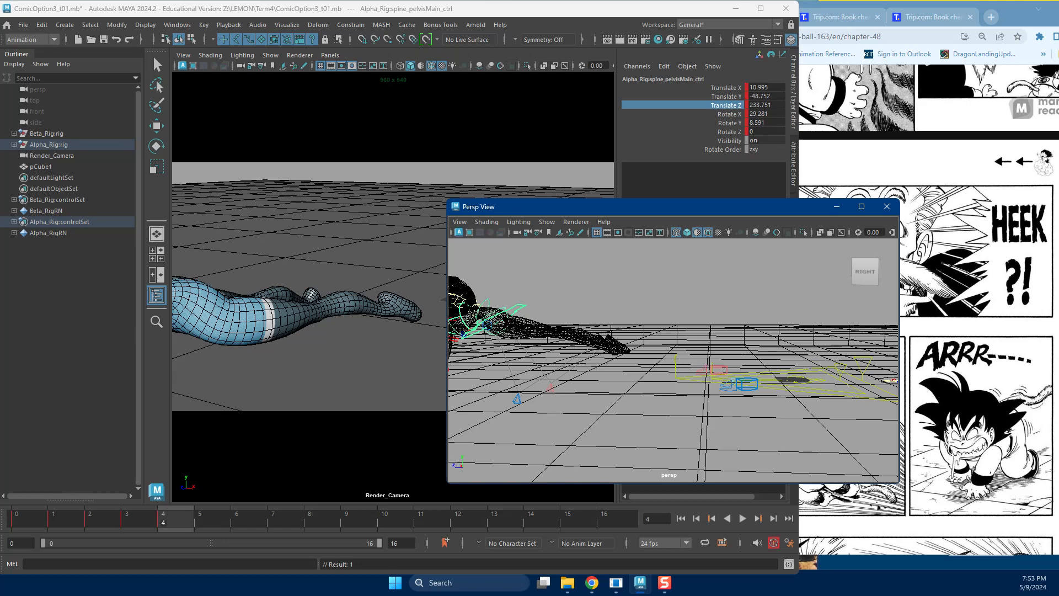
Rotate Alpha's chest control to about X 42.9, Y -0.2, Z 7.1 at frame 4.
left_click(1017, 22)
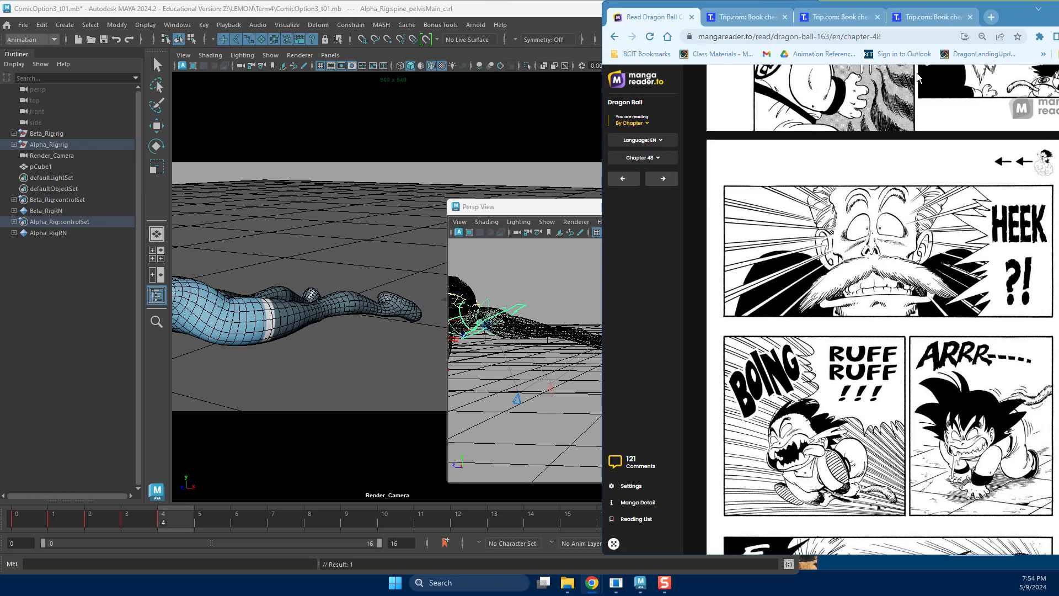
left_click(506, 214)
left_click_drag(647, 384, 743, 372, "alt")
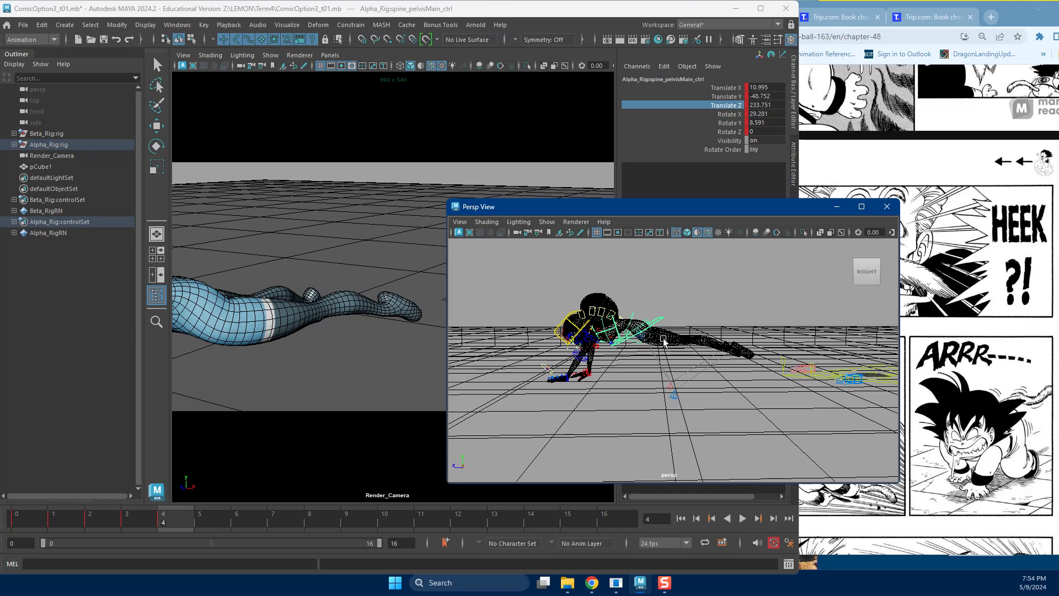
left_click(606, 331)
key("e")
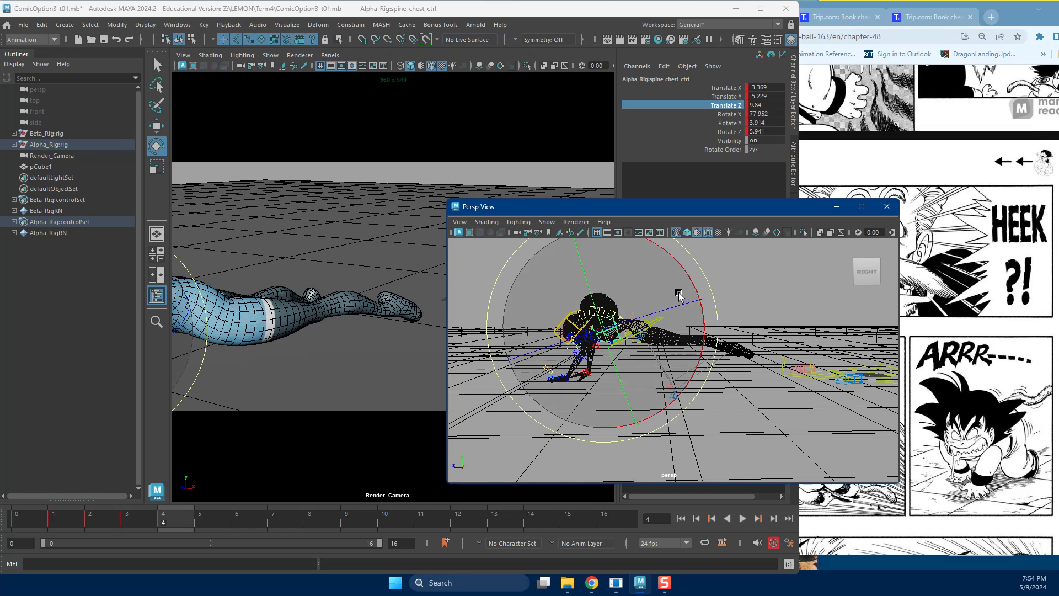
left_click_drag(693, 284, 680, 344)
Shift Alpha's chest control to about X -3, Y -3.1, Z 4.1 and adjust its rotation.
left_click_drag(751, 209, 610, 215)
key("w")
middle_click_drag(484, 336, 561, 344, "alt")
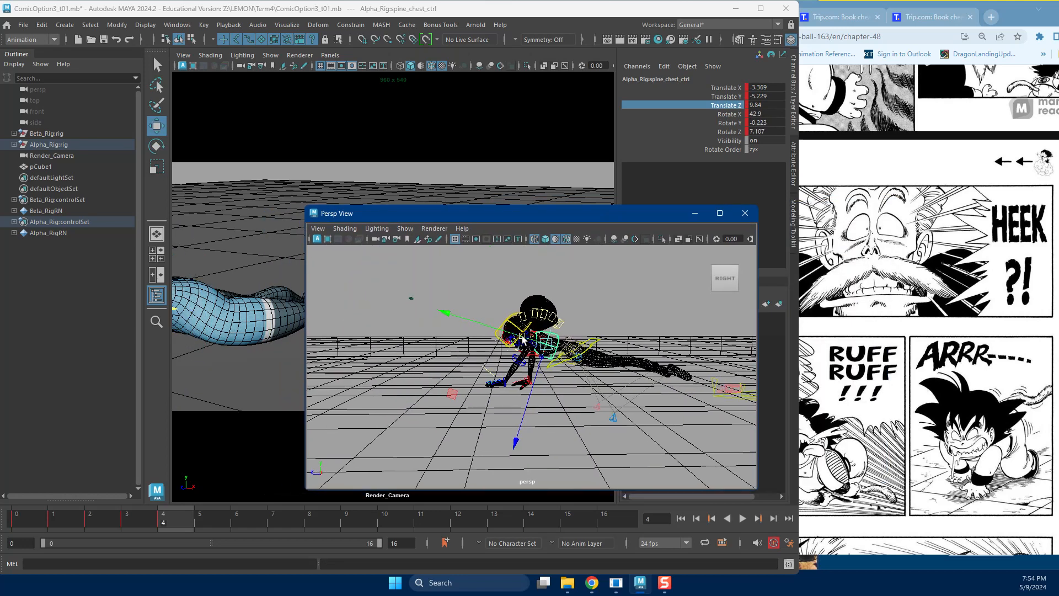
right_click_drag(561, 344, 595, 349, "alt")
left_click_drag(549, 330, 558, 322)
right_click_drag(558, 326, 612, 336, "alt")
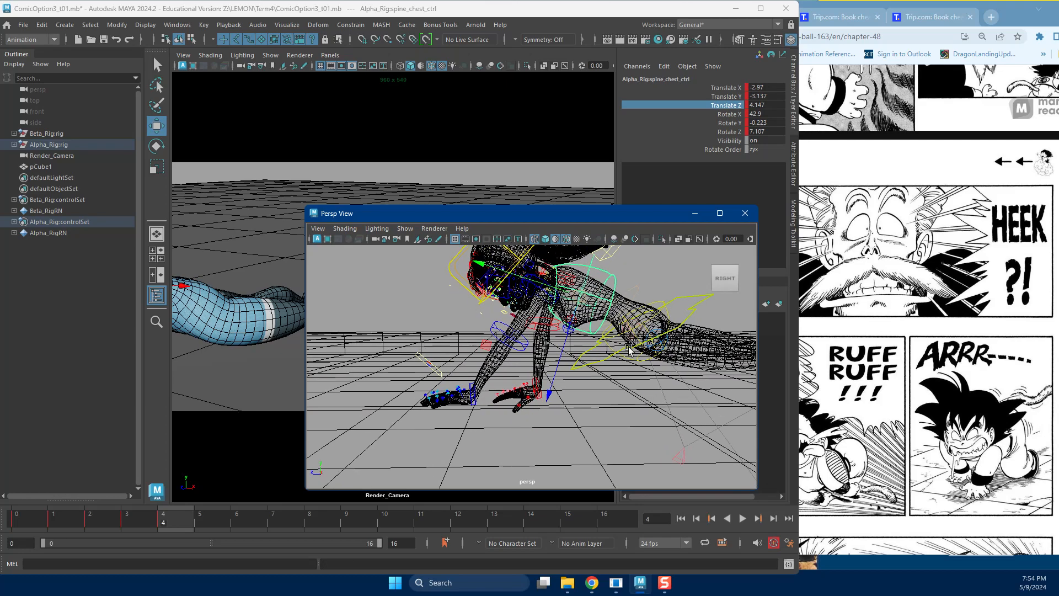
key("e")
middle_click_drag(621, 333, 587, 371, "alt")
left_click_drag(586, 408, 554, 411)
Show the perspective view shaded and rotate Alpha's left shoulder FK control.
key("w")
mouse_move(513, 362)
left_mouse_down("alt")
mouse_move(628, 355)
mouse_move(642, 339)
left_mouse_up("alt")
key("5")
left_click(491, 291)
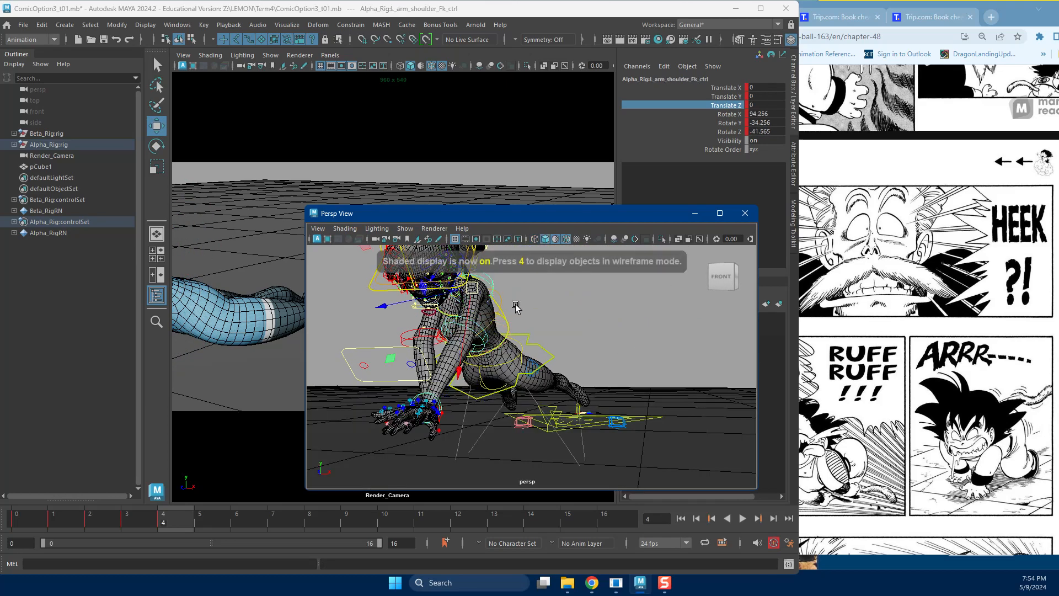
middle_click_drag(515, 307, 556, 348, "alt")
key("e")
left_click_drag(562, 357, 503, 341, "alt")
left_click_drag(513, 383, 563, 336)
right_click_drag(563, 380, 617, 406, "alt")
left_click_drag(617, 407, 640, 408, "alt")
Inspect the left elbow control and rotate Alpha's left shoulder FK control further.
key("w")
left_click(584, 300)
key("e")
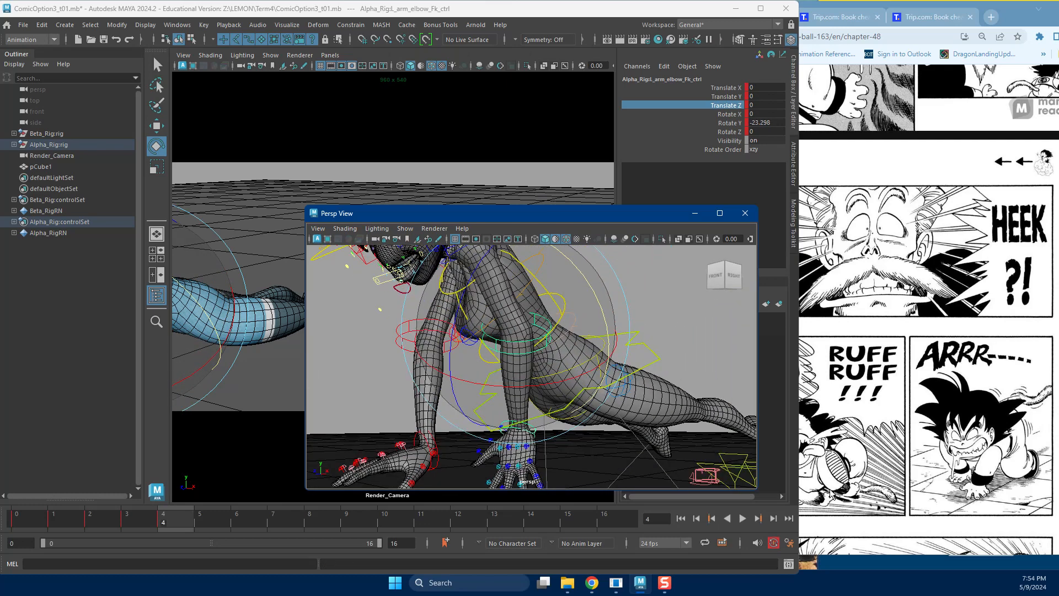
middle_click_drag(572, 314, 589, 390, "alt")
left_click_drag(588, 390, 616, 393, "alt")
key("w")
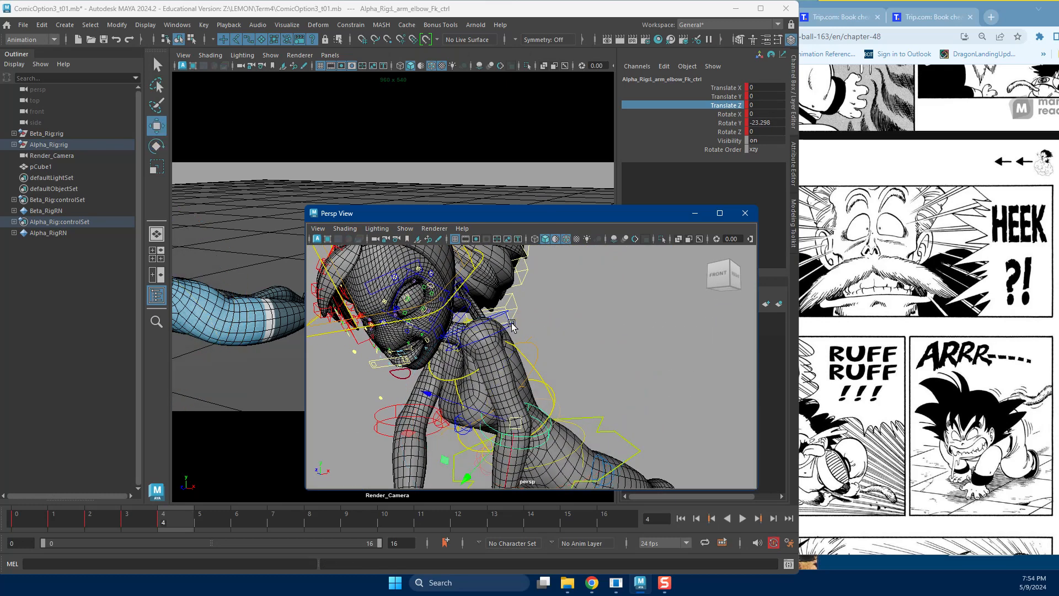
left_click(512, 326)
key("e")
middle_click_drag(526, 391, 626, 386, "alt")
left_click(625, 413)
left_click_drag(625, 412, 554, 371)
Adjust the rotation of Alpha's arm and hand FK controls at frame 4.
key("w")
left_click(504, 374)
key("e")
left_click_drag(431, 434, 517, 524)
left_click_drag(482, 443, 485, 349)
middle_click_drag(504, 343, 520, 400, "alt")
left_click_drag(520, 402, 540, 336, "alt")
Select Alpha's two shoulder controls and rotate them together, the right one to about X 3.8, Y 10.3, Z 0.4.
key("w")
left_click(485, 287)
key("e")
scroll(540, 335, "down", 3)
middle_click_drag(540, 335, 549, 371, "alt")
left_click_drag(548, 370, 579, 321, "alt")
scroll(534, 364, "up", 5)
key("w")
left_click(598, 341)
middle_click_drag(579, 321, 616, 341, "alt")
left_click(499, 320, "shift")
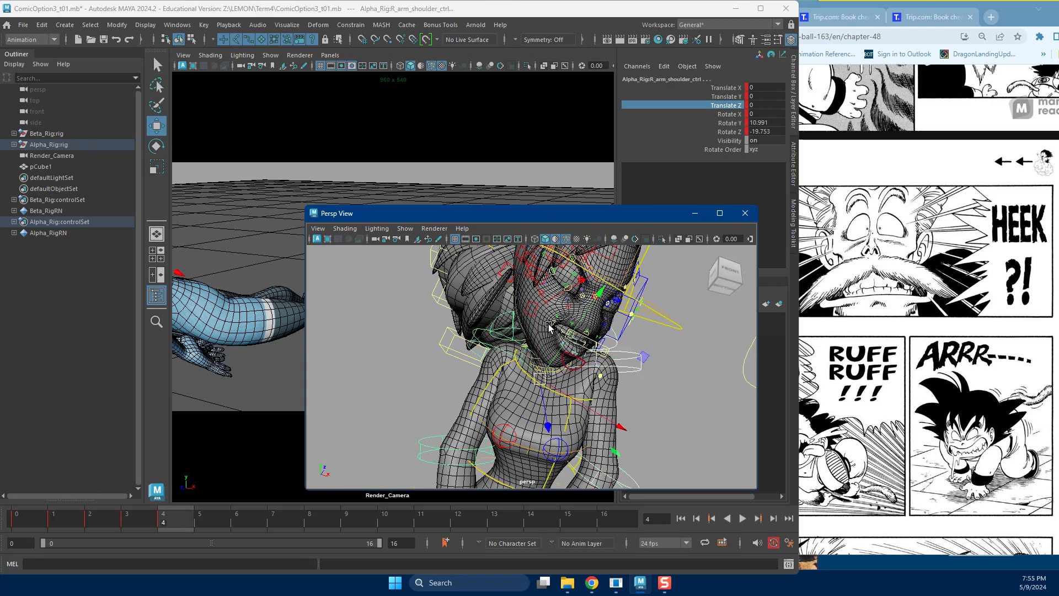
key("e")
mouse_move(548, 283)
left_mouse_down()
mouse_move(628, 366)
mouse_move(591, 353)
left_mouse_up()
key("w")
Rotate Alpha's left shoulder control to about X 11.2, Y -12.5, Z -0.2 and check it through the render camera.
key("4")
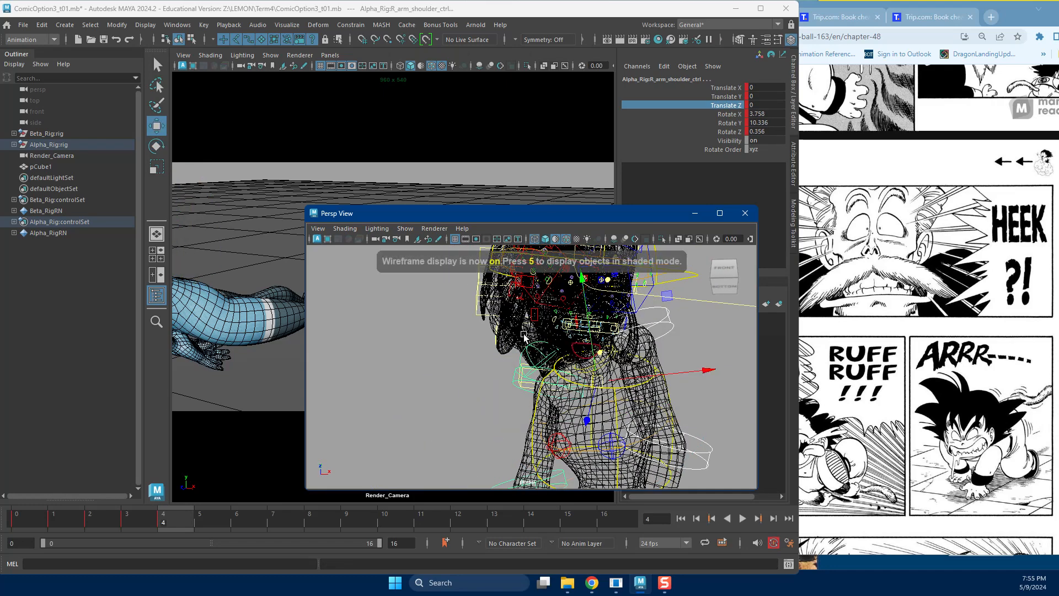
left_click(562, 360, "shift")
key("e")
key("5")
left_click_drag(691, 359, 707, 472)
left_click_drag(579, 215, 850, 262)
mouse_move(384, 345)
left_mouse_down("alt")
mouse_move(378, 338)
mouse_move(395, 329)
left_mouse_up("alt")
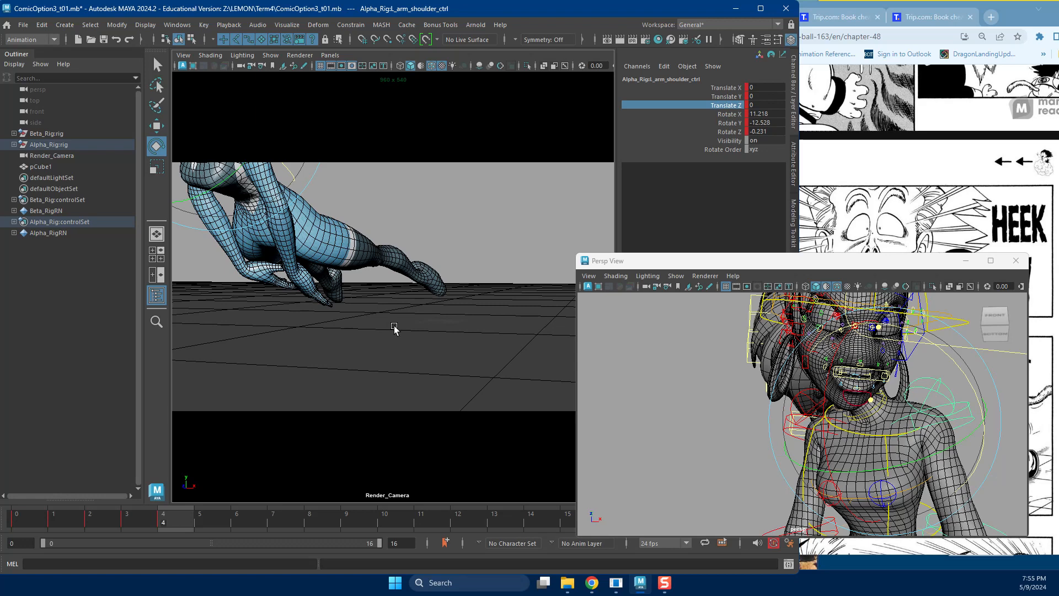
Undo the shoulder, arm, chest and pelvis changes made to Alpha at frame 4.
key("ctrl+z")
key("ctrl+z")
key("ctrl+z")
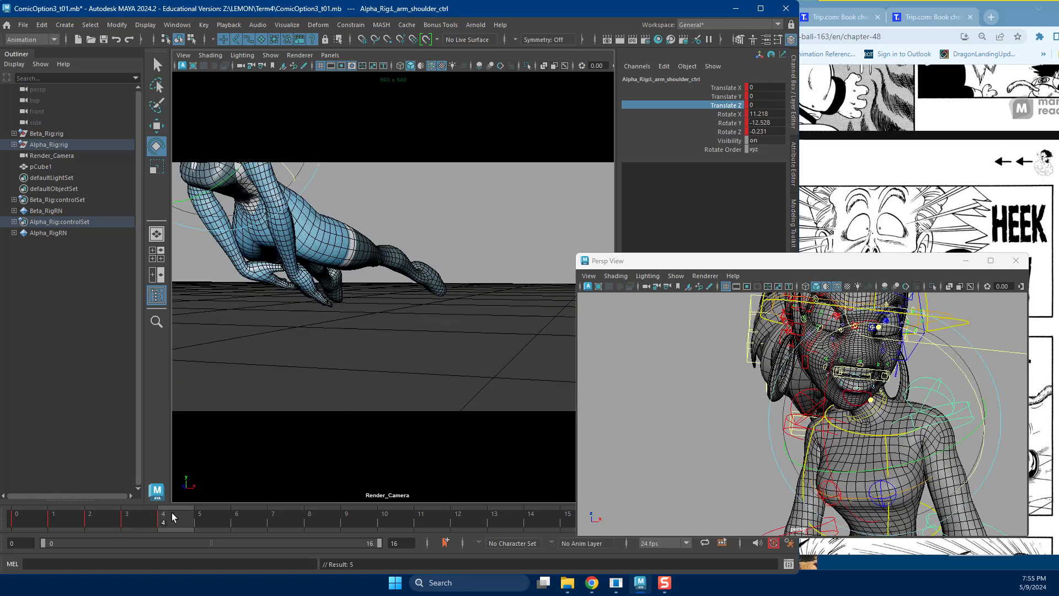
key("ctrl+z")
key("ctrl+z")
key("ctrl+z")
key("ctrl+z")
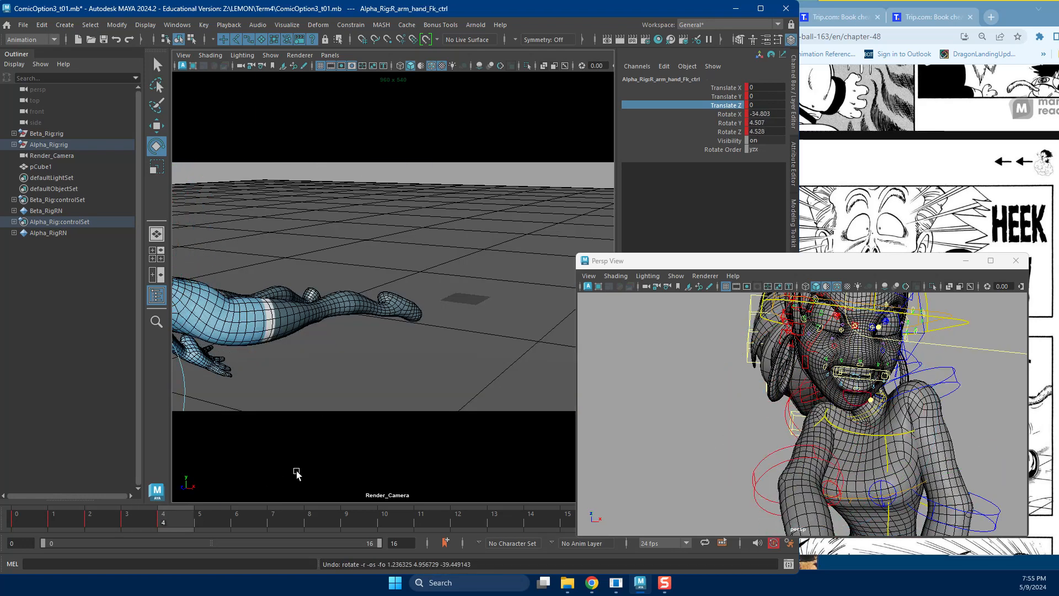
key("ctrl+z")
key("ctrl+z")
key("ctrl+z")
key("ctrl+z")
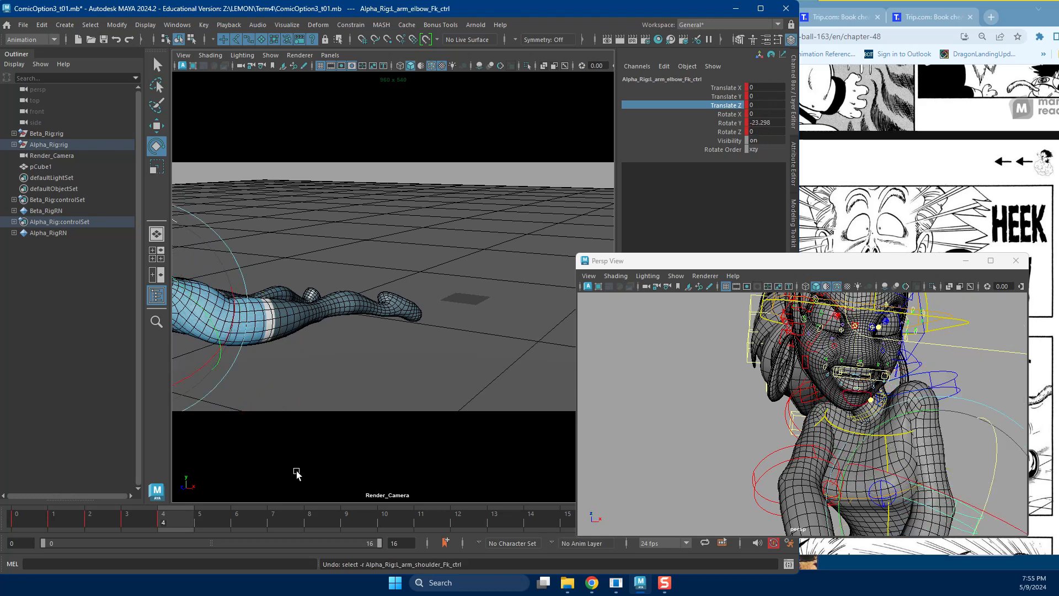
key("ctrl+z")
key("ctrl+z")
key("ctrl+z")
key("ctrl+z")
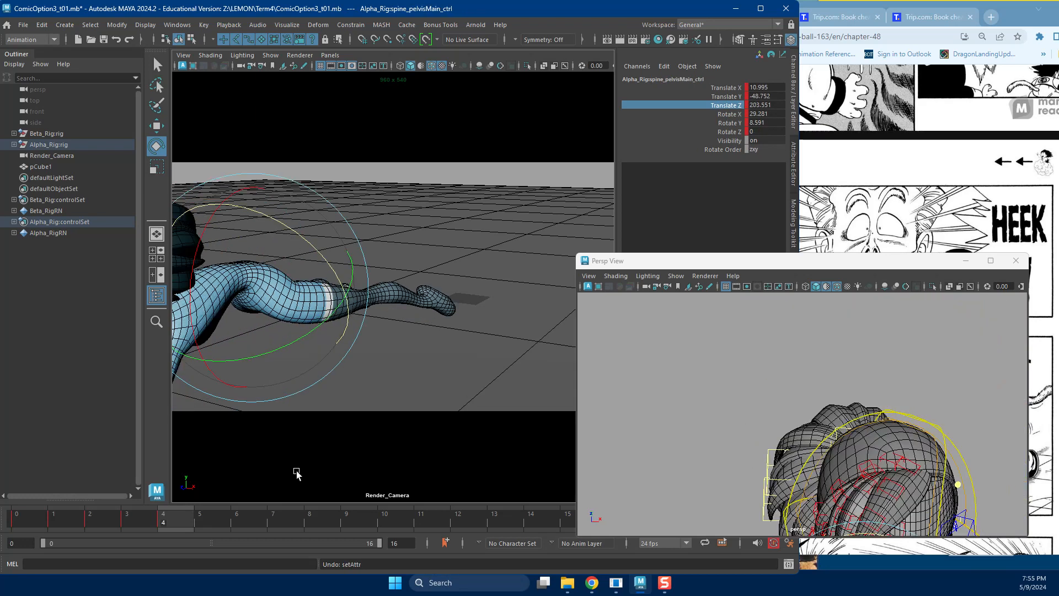
key("ctrl+z")
Select both rigs and the render camera, key them, and go to frame 5.
left_click(809, 430)
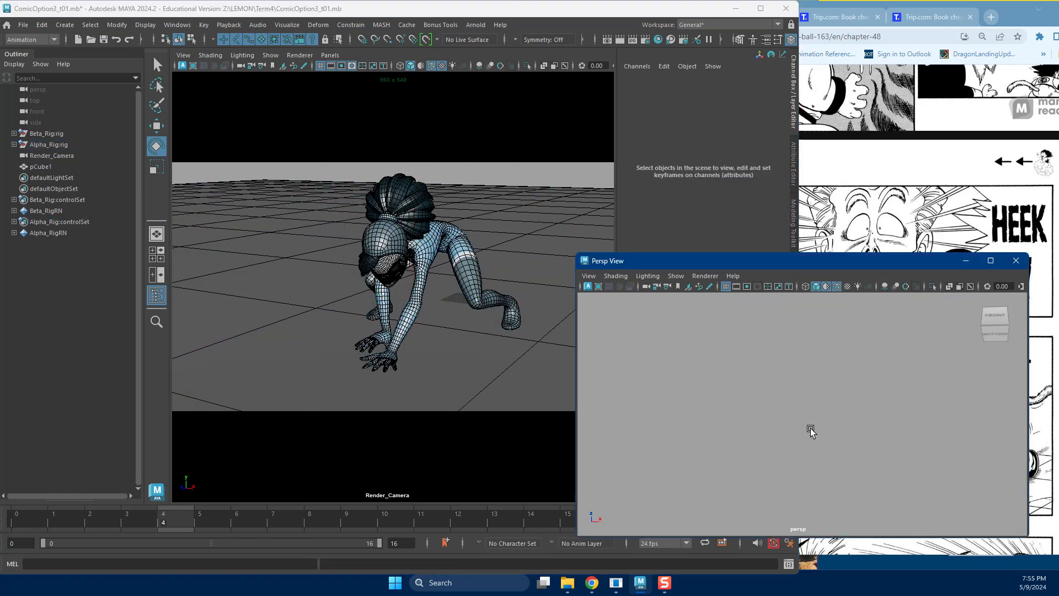
left_click(759, 398)
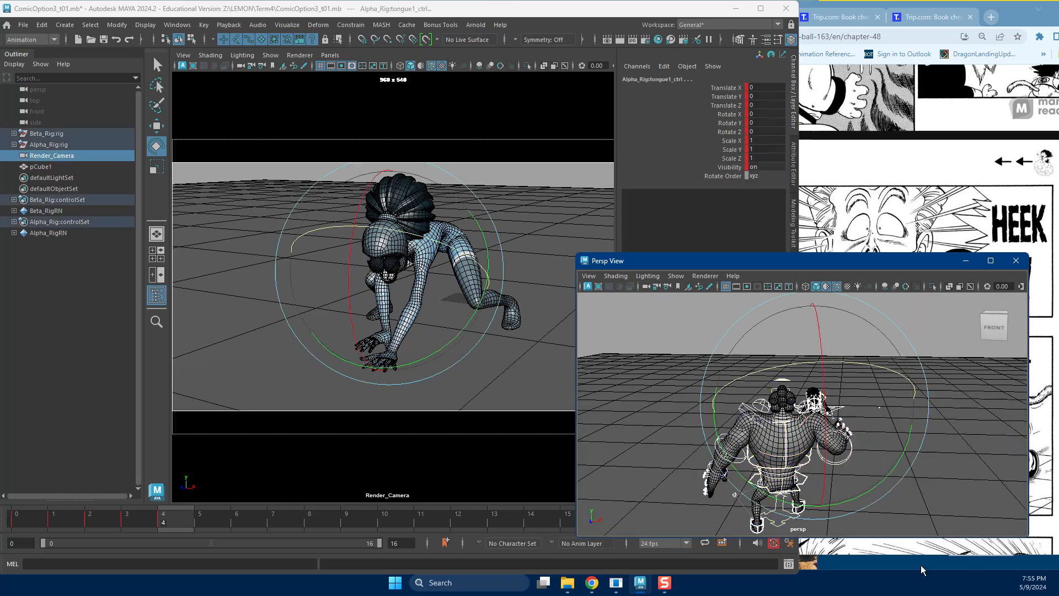
right_click_drag(722, 437, 670, 436, "alt")
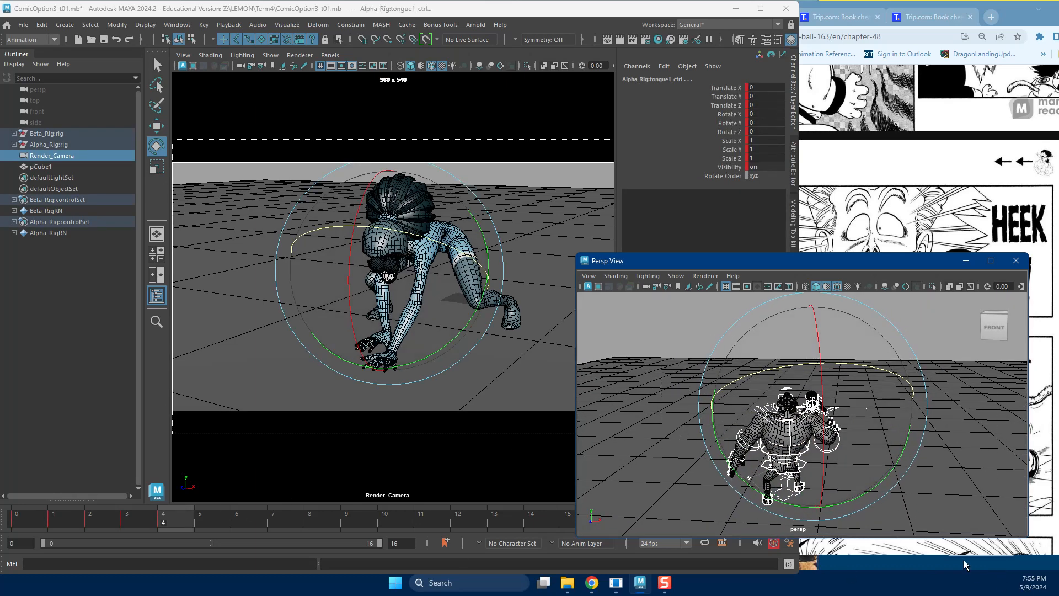
key("s")
left_click(214, 517)
Try to move Alpha's pelvis control freehand at frame 5 in the perspective view.
left_click_drag(783, 420, 707, 417, "alt")
right_click_drag(707, 416, 766, 405, "alt")
key("w")
left_click(851, 375)
left_click_drag(852, 375, 618, 407, "alt")
key("ctrl+z")
key("ctrl+z")
key("ctrl+z")
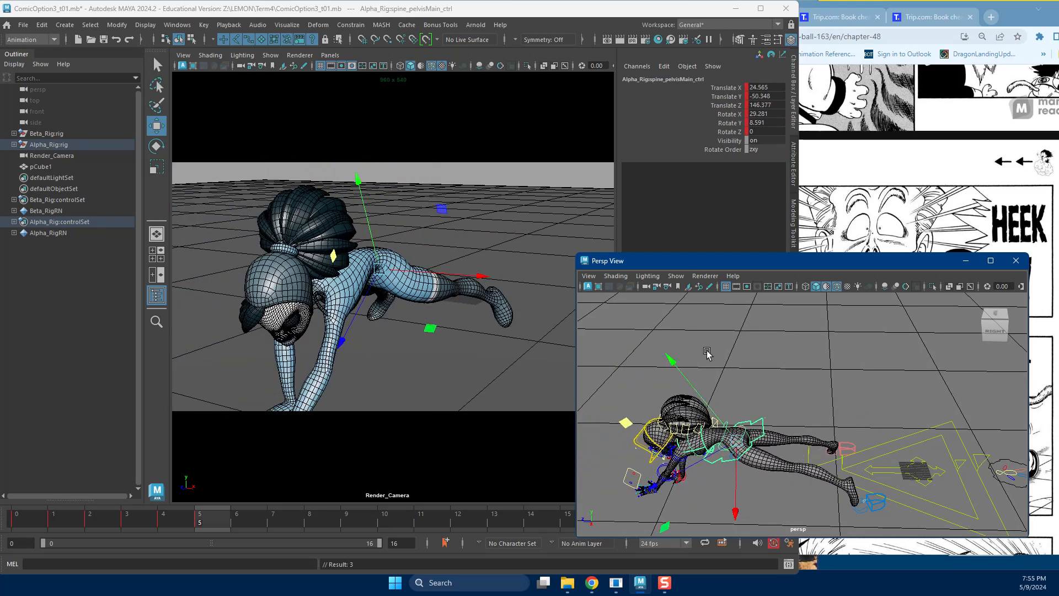
Move Alpha's pelvis control along Translate Z to about 301.9 at frame 5.
left_click(724, 88)
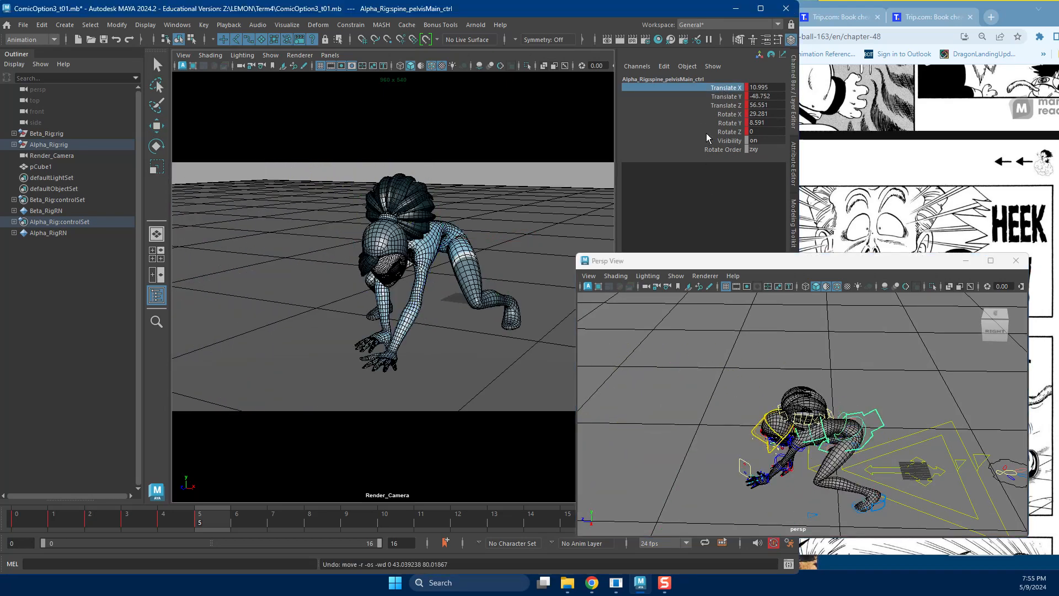
left_click(716, 106)
middle_click_drag(953, 478, 685, 436)
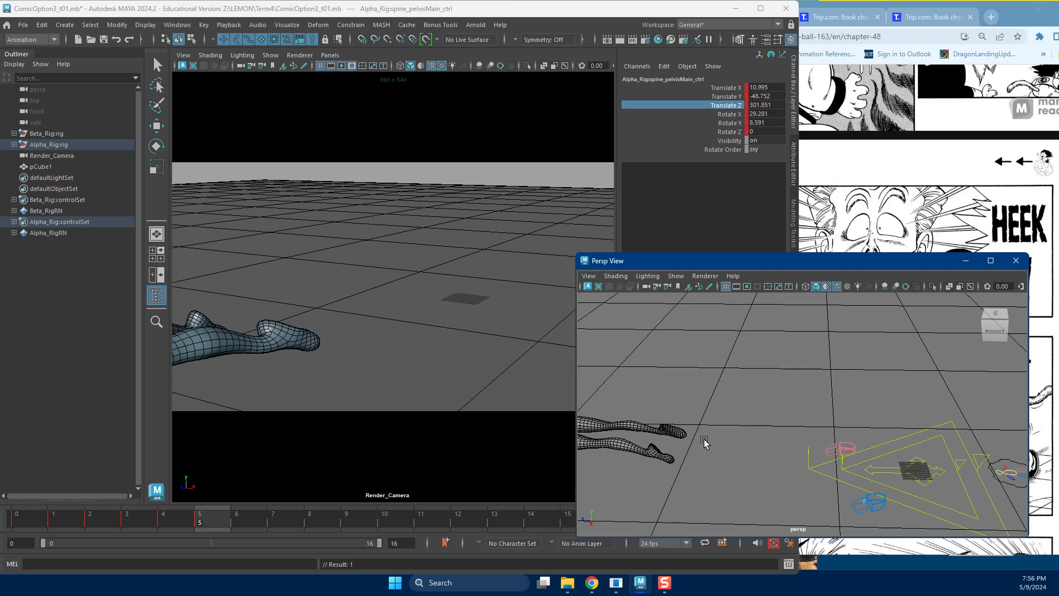
Shift Alpha's chest control to about X -3.2, Y 2, Z 1 at frame 5 and rotate the upper body upright.
left_click_drag(824, 414, 813, 381, "alt")
scroll(813, 382, "up", 6)
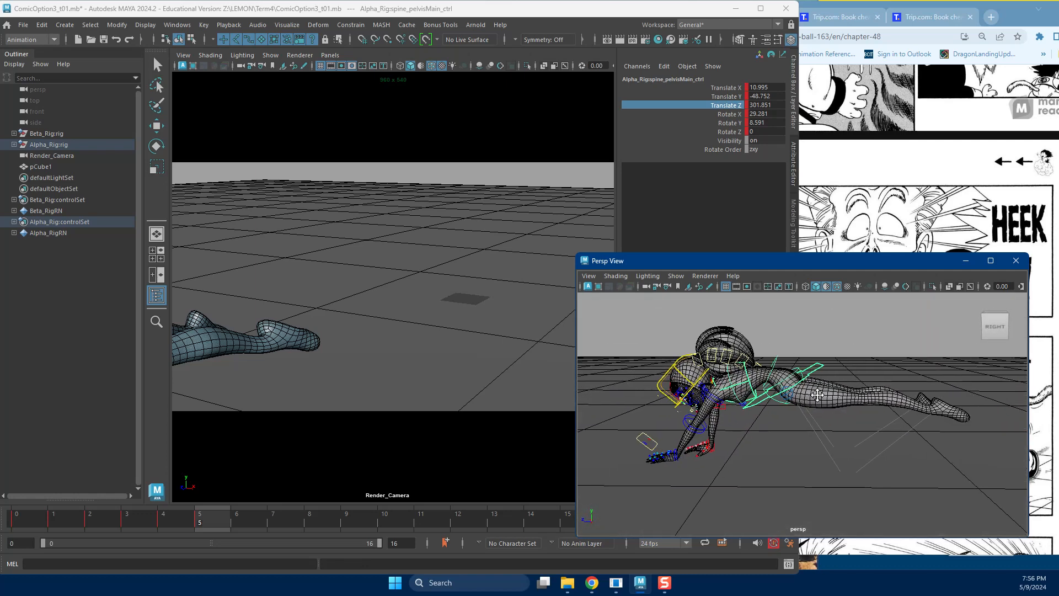
left_click(764, 386)
left_click_drag(812, 337, 826, 326)
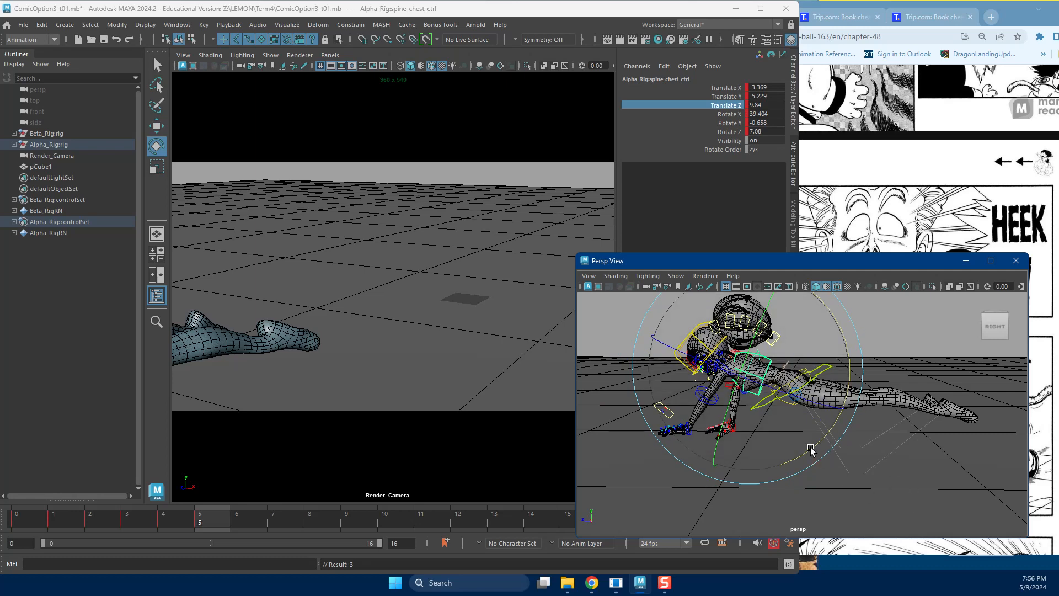
key("w")
left_click_drag(771, 414, 757, 395, "alt")
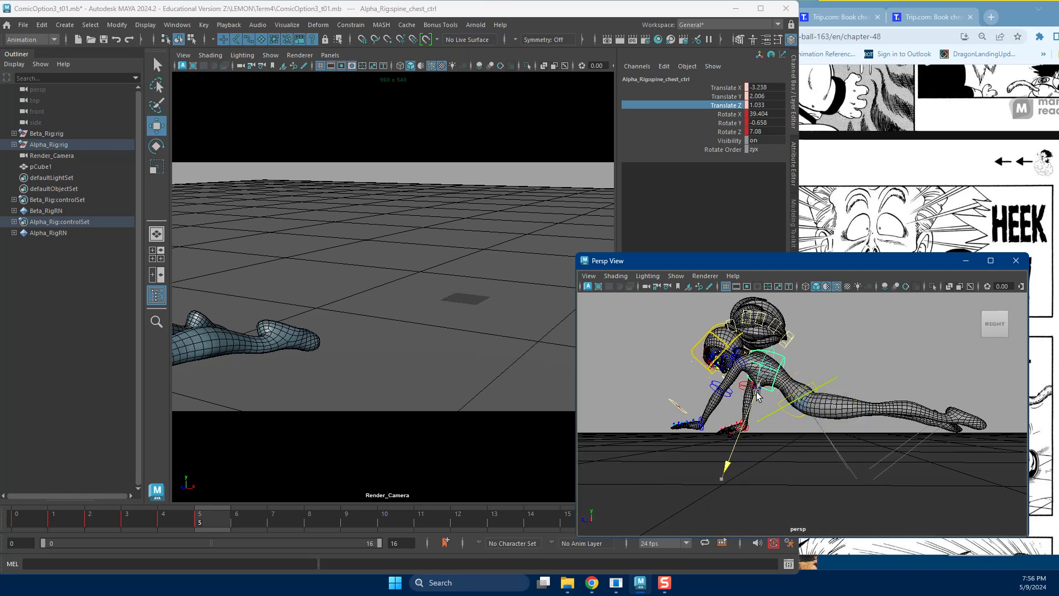
key("e")
left_click_drag(834, 437, 811, 449)
Adjust the rotation of Alpha's shoulder controls at frame 5.
key("w")
left_click_drag(745, 398, 881, 382)
scroll(760, 417, "up", 5)
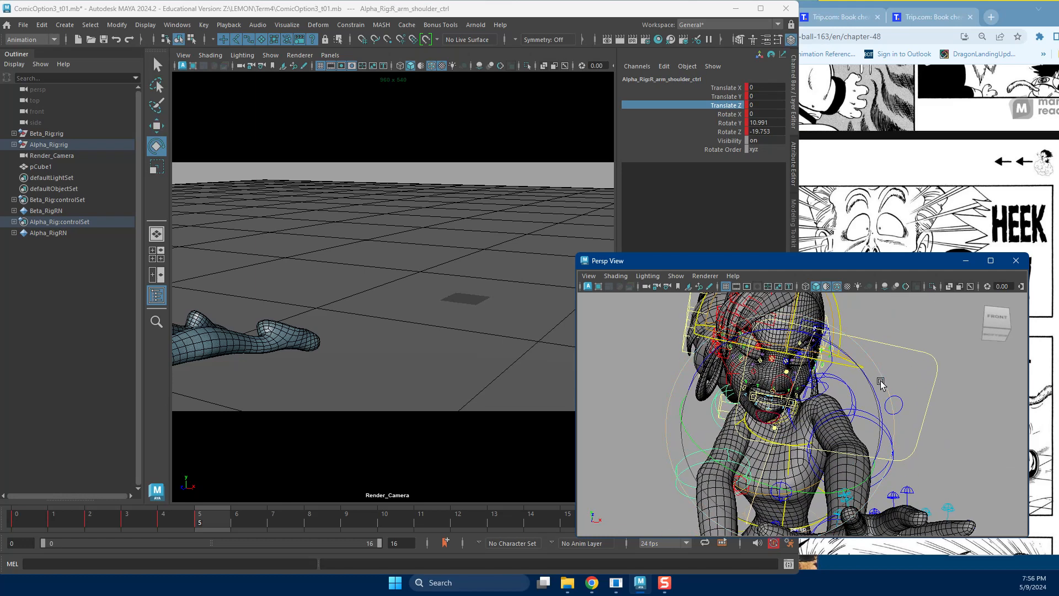
left_click_drag(789, 339, 697, 390, "alt")
left_click(823, 351)
key("w")
left_click(764, 378)
key("e")
key("w")
key("e")
left_click_drag(774, 426, 750, 353)
key("w")
Rotate Alpha's left hand FK control to about X -14.4, Y 4.1, Z -14.1 at frame 5.
left_click(718, 411)
left_click(690, 425)
key("e")
left_click(772, 398)
key("e")
key("w")
key("e")
left_click_drag(719, 471, 736, 439, "alt")
left_click_drag(785, 492, 772, 492)
left_click_drag(773, 493, 657, 442, "alt")
key("w")
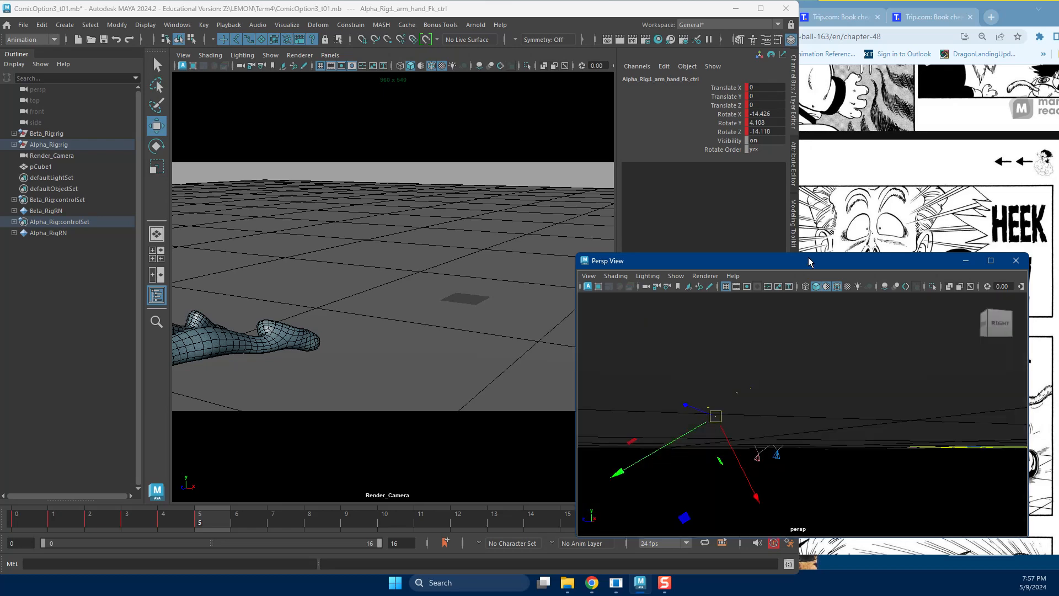
Reframe the render camera on Alpha's whole body at frame 5 and move the manga browser window aside.
key("f")
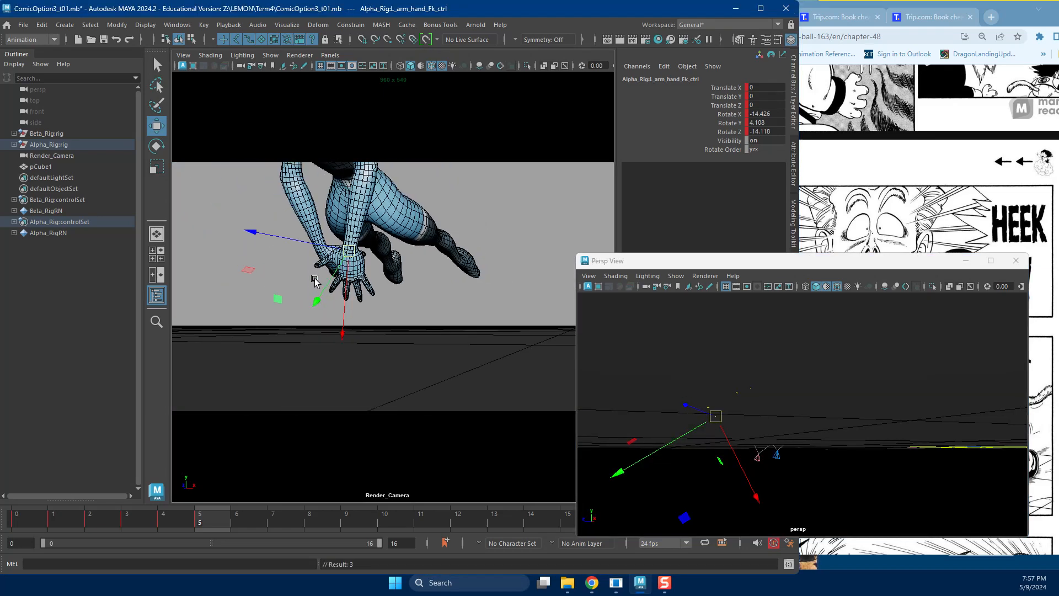
key("bracketleft")
left_click_drag(321, 353, 489, 371, "alt")
left_click_drag(1014, 16, 1058, 12)
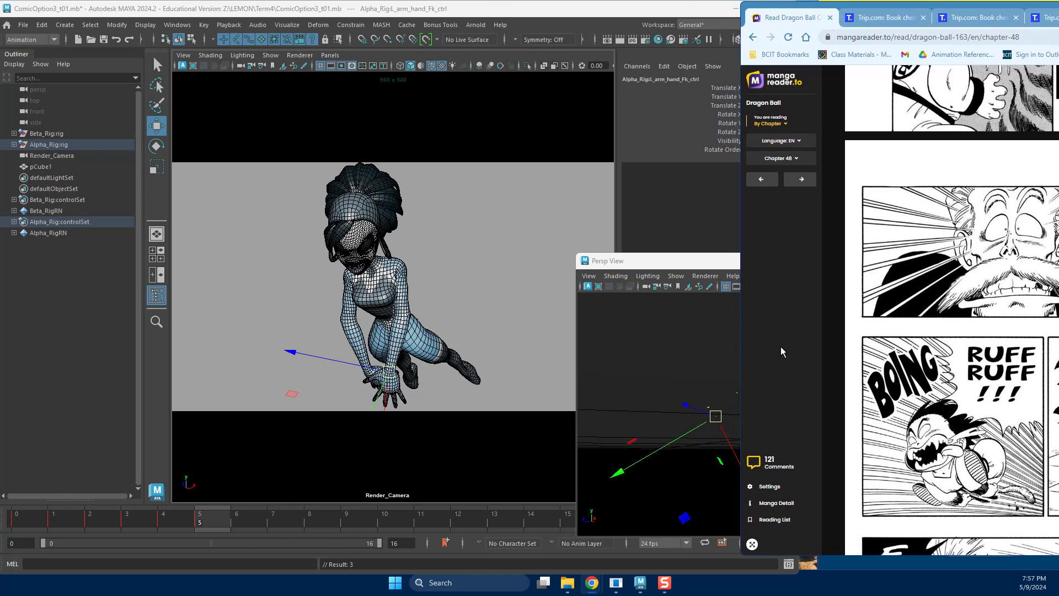
Shrink the perspective view window, place it beside the main viewport and frame it on Alpha.
left_click_drag(655, 257, 558, 49)
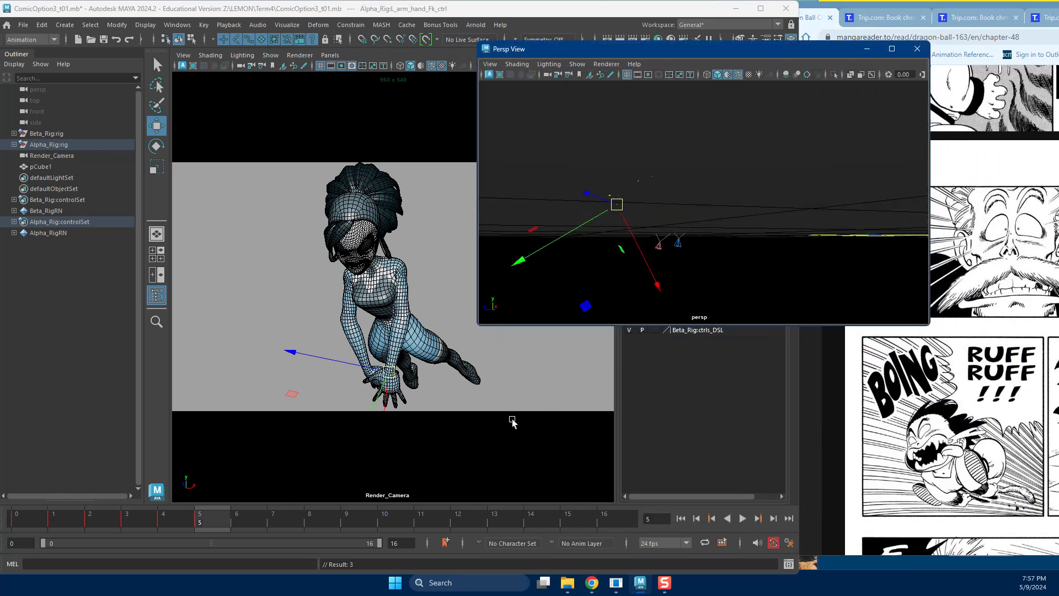
left_click_drag(478, 329, 662, 325)
left_click_drag(815, 54, 952, 42)
key("f")
left_click_drag(891, 219, 929, 177, "alt")
scroll(905, 243, "down", 3)
Rotate Alpha's left shoulder FK control to about X 99.8, Y 29, Z -33.5 at frame 5.
key("e")
left_click_drag(929, 178, 963, 83, "alt")
key("w")
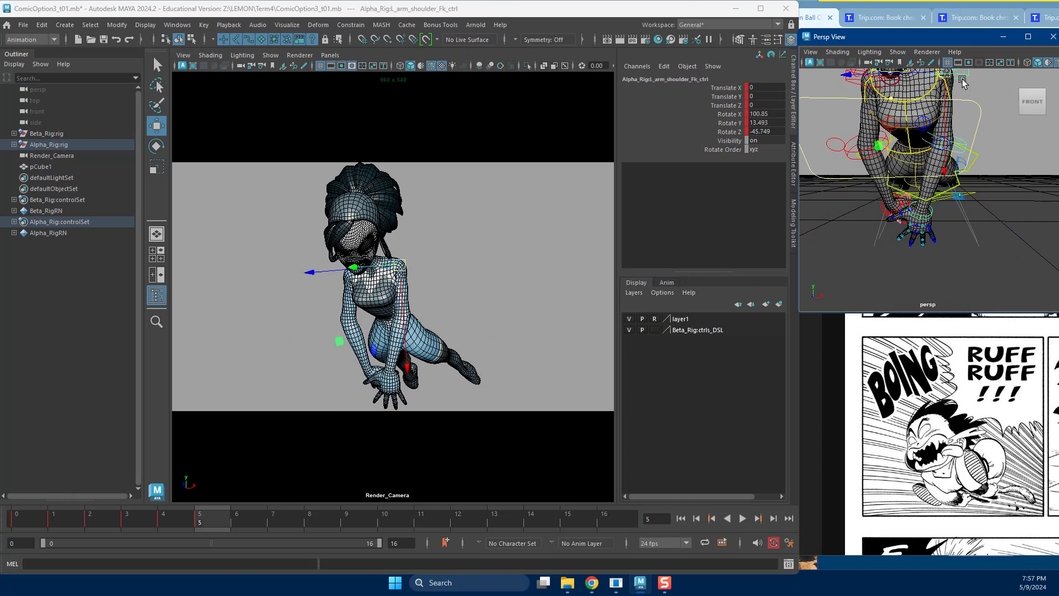
key("e")
left_click_drag(967, 153, 932, 203)
scroll(933, 203, "down", 5)
key("w")
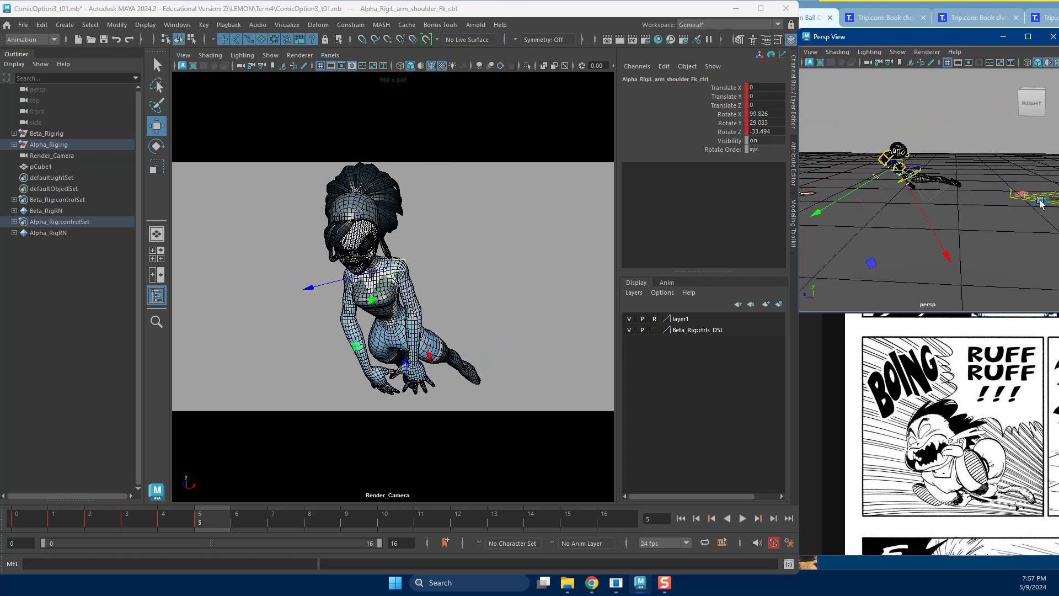
Bring Alpha's left leg IK control to about X 46, Y 22.4, Z 322.6, rotate it to about X -40.6, Z -17.5, and set Ball Roll to 0.
left_click(1037, 203)
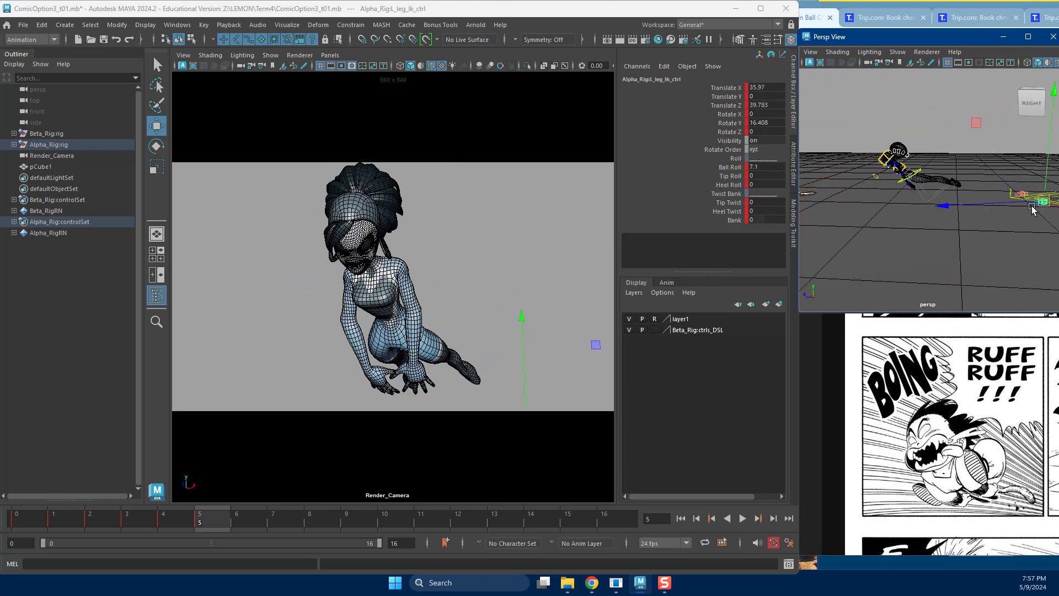
left_click_drag(1032, 209, 1038, 204, "alt")
left_click_drag(953, 206, 872, 200)
right_click_drag(876, 203, 909, 200, "alt")
left_click_drag(828, 206, 872, 190)
key("e")
left_click_drag(444, 359, 448, 281)
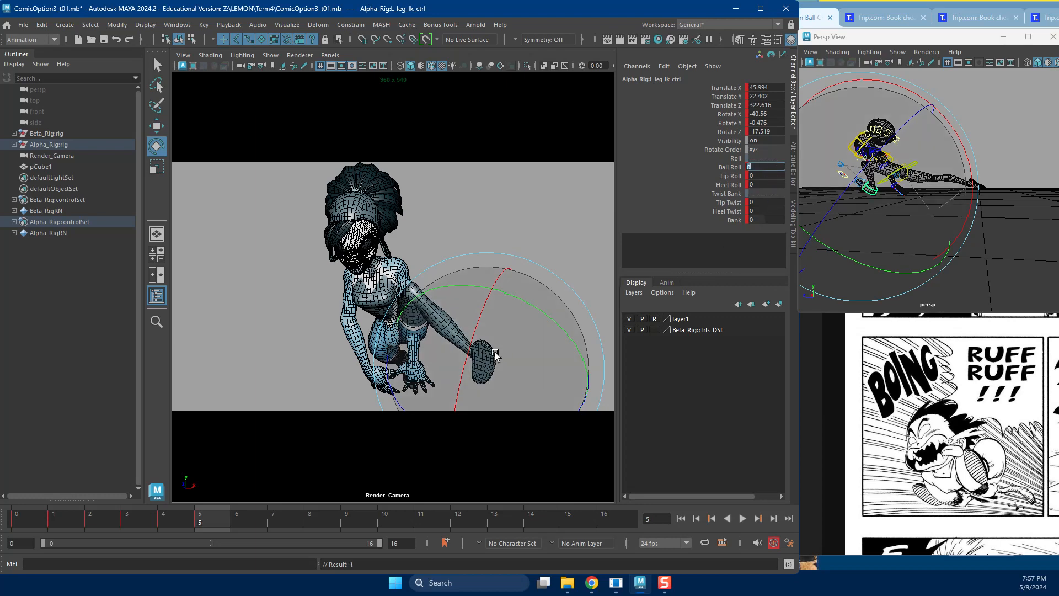
Shift Alpha's left foot inward to about X 21.5, Y 30.1 and its knee pole vector to about X 29.6, Y -5.9, Z -23.6.
mouse_move(919, 201)
left_mouse_down("alt")
mouse_move(1024, 185)
mouse_move(942, 228)
mouse_move(958, 234)
mouse_move(957, 248)
mouse_move(930, 216)
left_mouse_up("alt")
key("w")
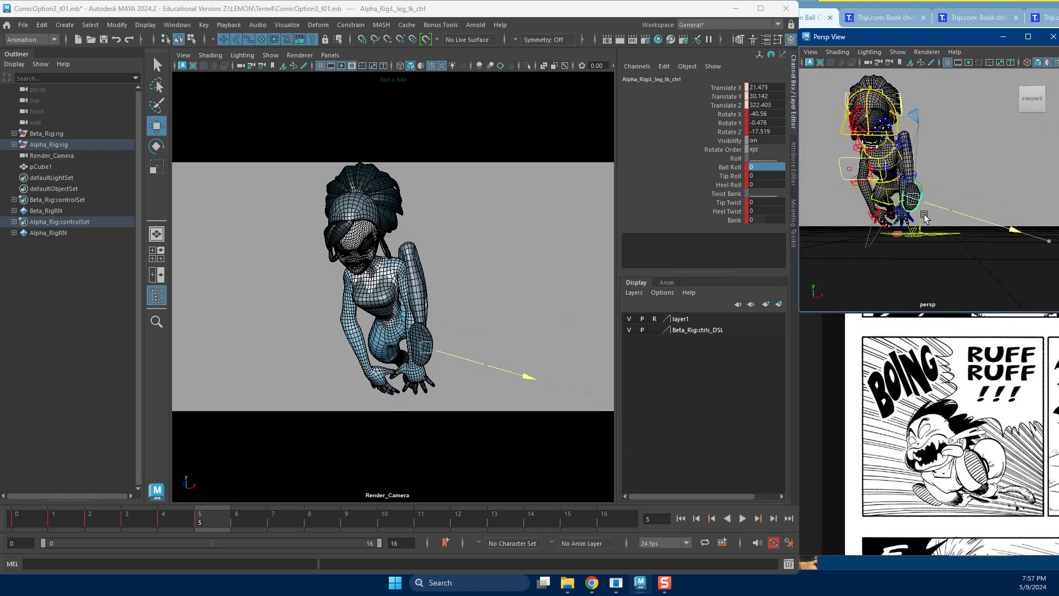
left_click(915, 115)
left_click_drag(916, 116, 910, 198)
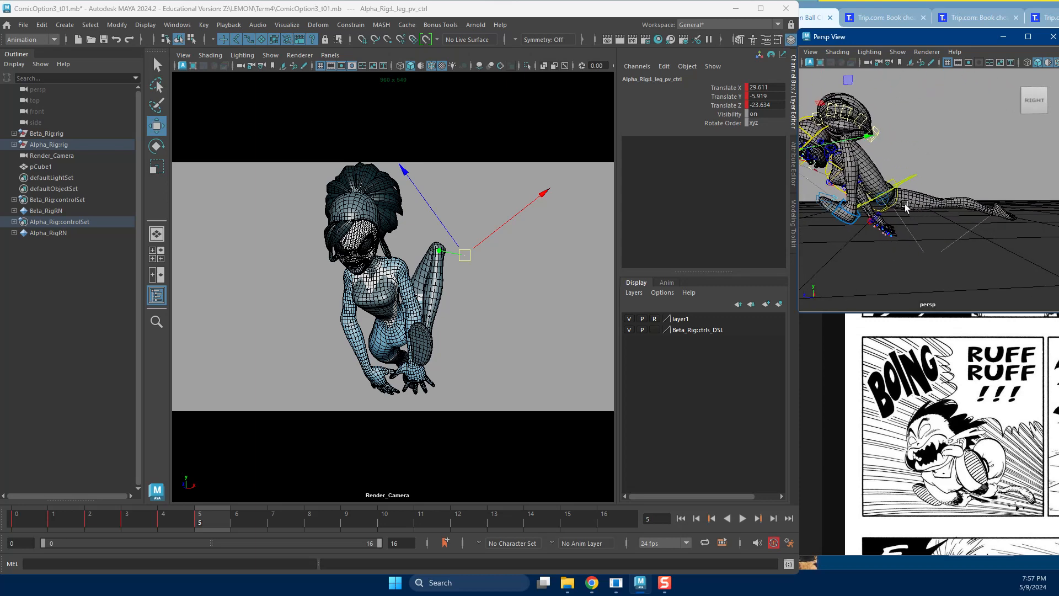
Move Alpha's left leg IK control to about X 28.8, Y 14.3, Z 326.5, rotated to about X -47.4, Y 6.2, Z -13.7.
left_click(904, 203)
left_click(894, 207)
left_click_drag(975, 212, 967, 233)
key("w")
left_click_drag(497, 388, 513, 373)
Move Alpha's left knee pole vector to turn the knee inward and raise the foot control to about X 28.4, Y 20.6, Z 330.7.
right_click_drag(946, 177, 900, 119, "alt")
left_click_drag(900, 118, 854, 204, "alt")
key("w")
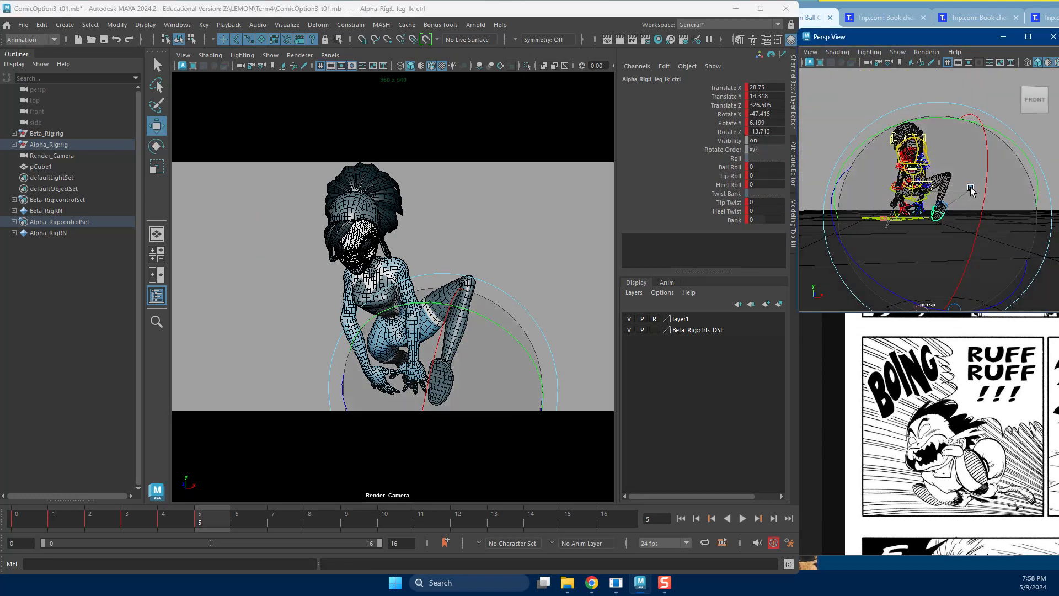
left_click(972, 190)
left_click_drag(972, 190, 844, 194)
left_click(886, 215)
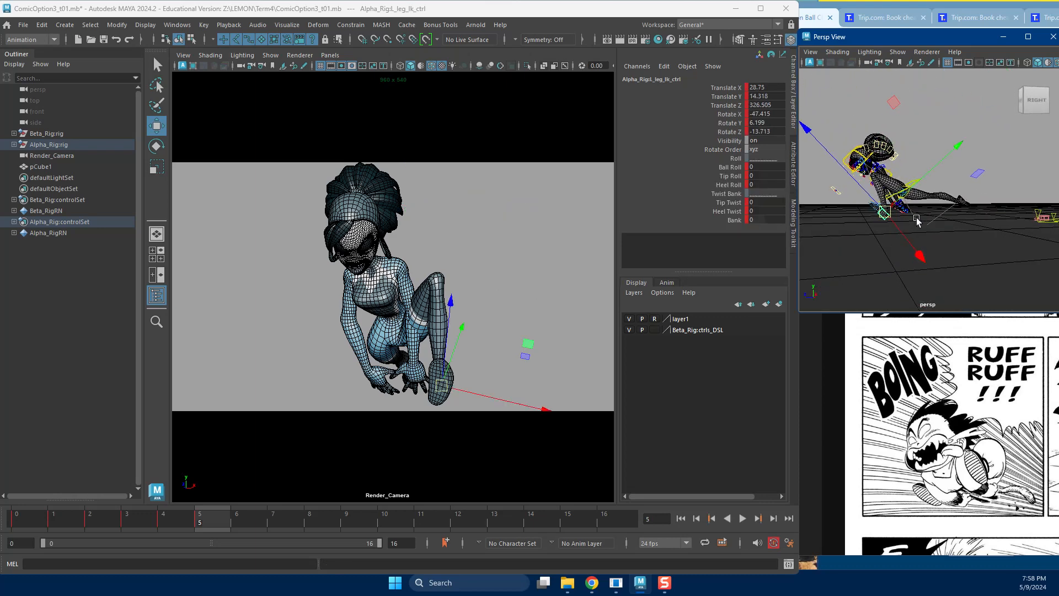
left_click_drag(892, 220, 887, 209)
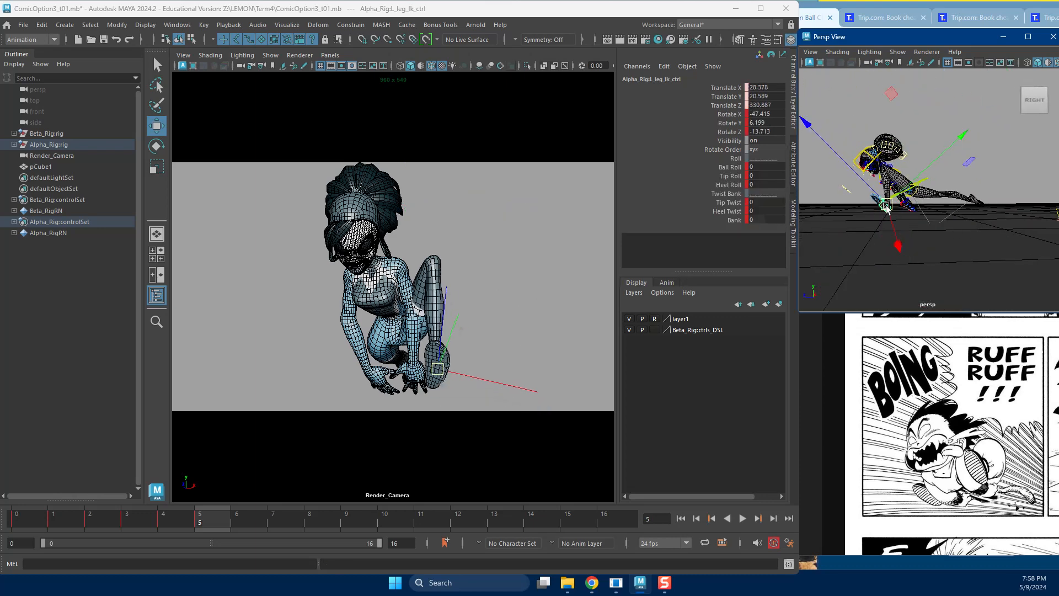
Rotate Alpha's main pelvis control to about X 44.2, Y 8.6 at frame 5 to pitch the body forward.
left_click(961, 200)
key("e")
left_click_drag(823, 178, 797, 189)
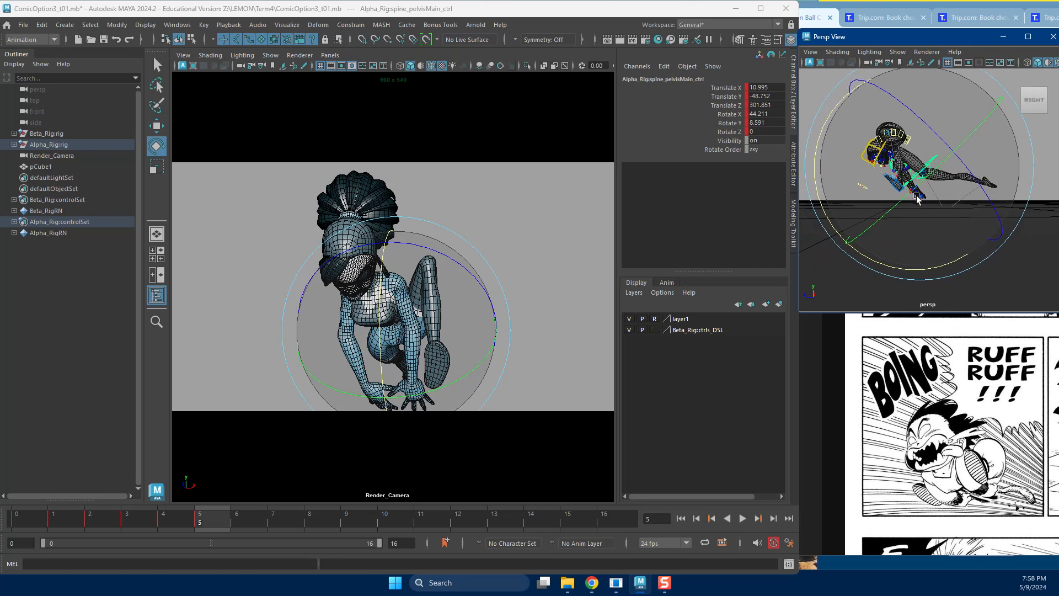
Lift Alpha's left leg IK control forward to about X 25.9, Y 39.5, Z 364.2 at frame 5.
key("w")
left_click(899, 186)
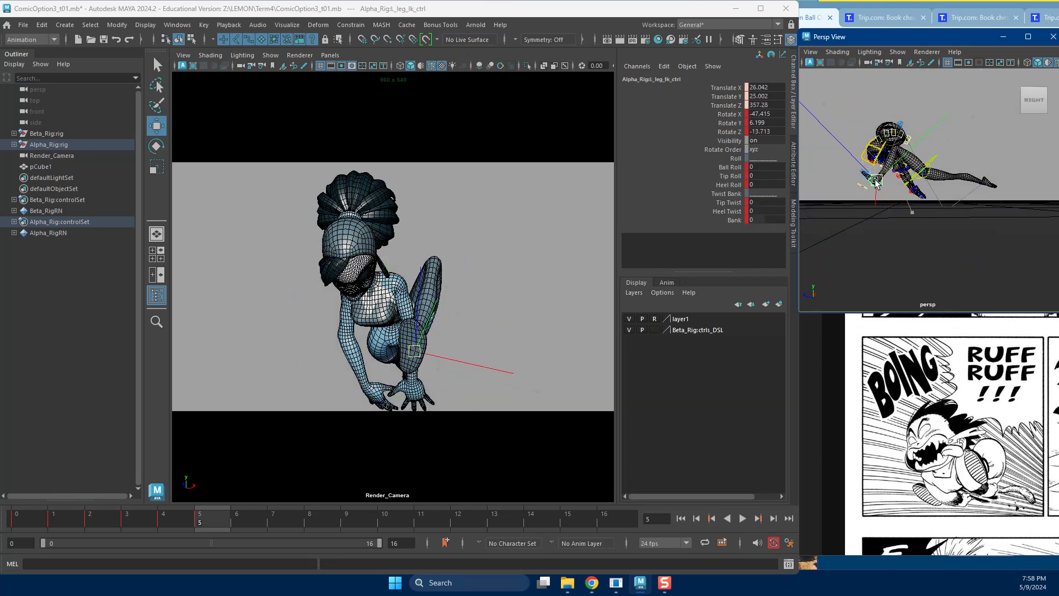
left_click_drag(876, 182, 873, 171)
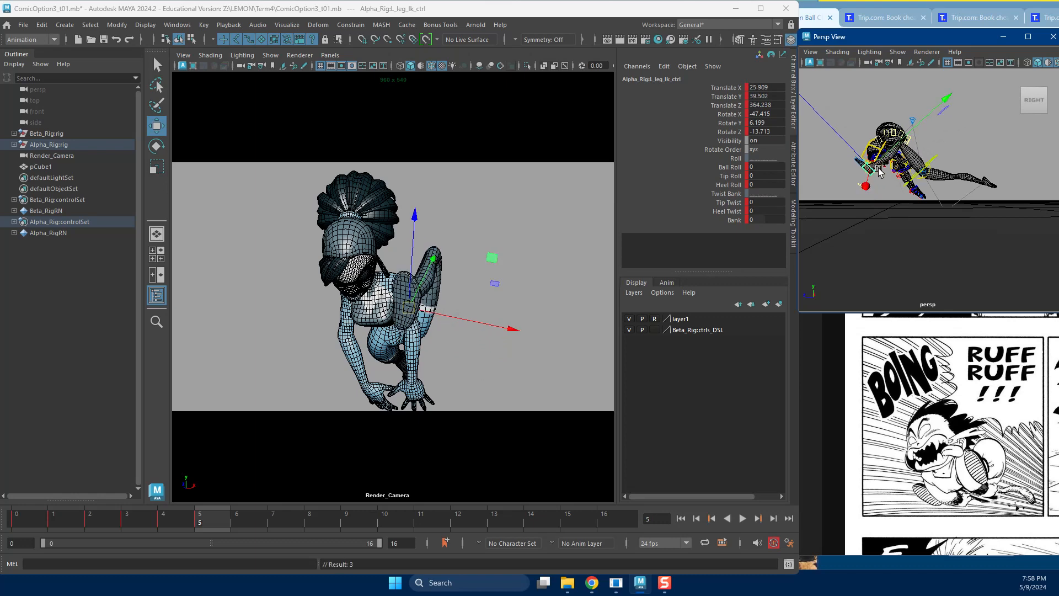
Rotate Alpha's head control to about X -30.8, Y 1.2, Z 0.7 so the face looks toward the camera.
left_click_drag(948, 202, 1008, 190, "alt")
left_click(889, 145)
key("e")
scroll(982, 210, "up", 5)
key("w")
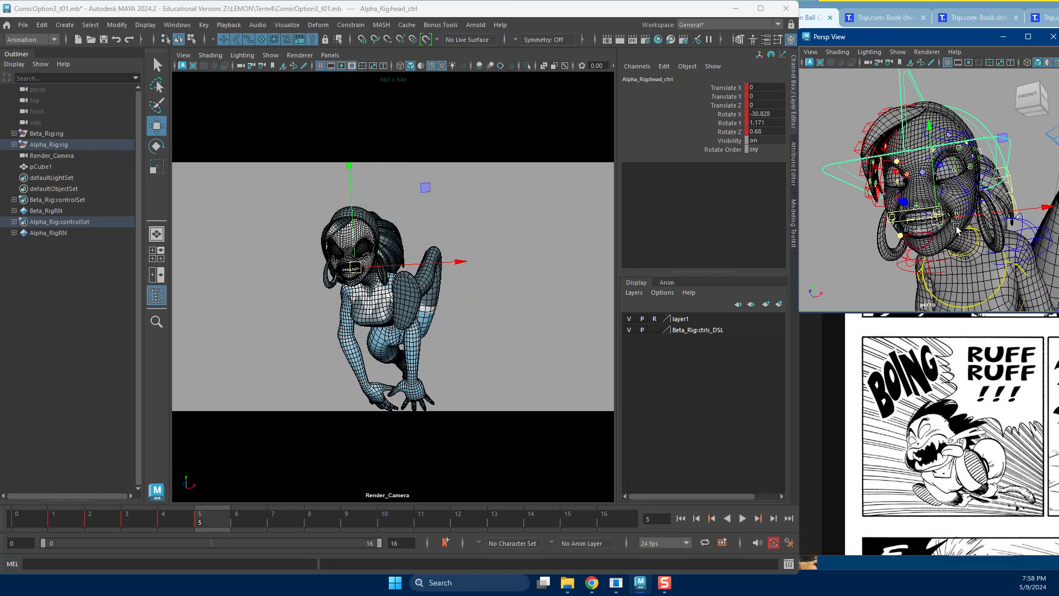
Open Alpha's mouth by rotating the jaw control to about Z -33.2 at frame 5.
left_click(911, 251)
key("e")
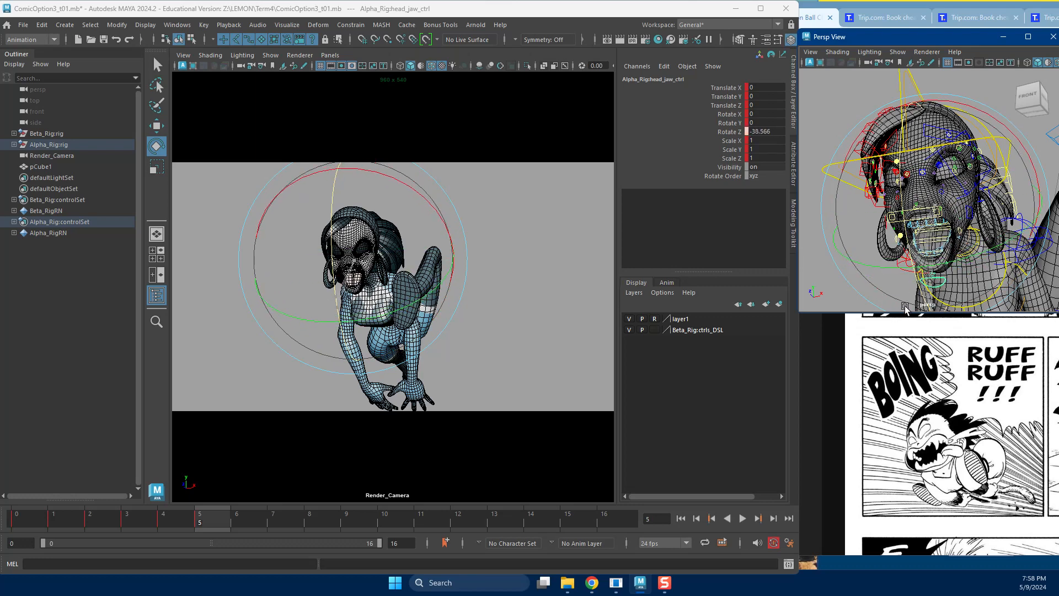
left_click_drag(905, 307, 909, 292)
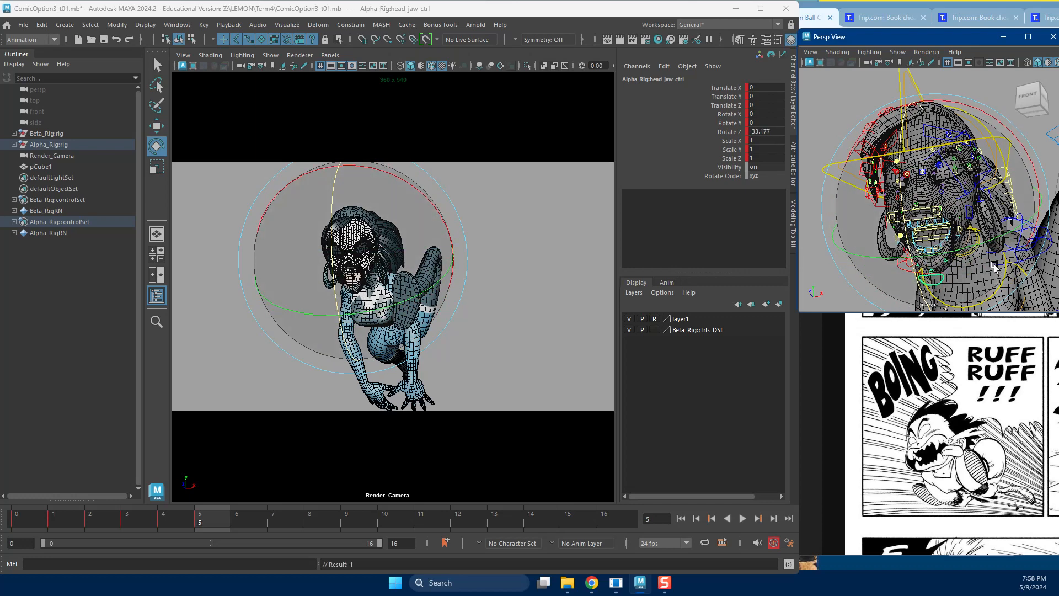
Set Alpha's left leg IK control to about X 22, Y 37.4, Z 356.2, rotated to about X -49.7, Y -2.5, Z -9.
left_click_drag(993, 269, 969, 255, "alt")
left_click(1018, 247)
right_click_drag(969, 255, 898, 248, "alt")
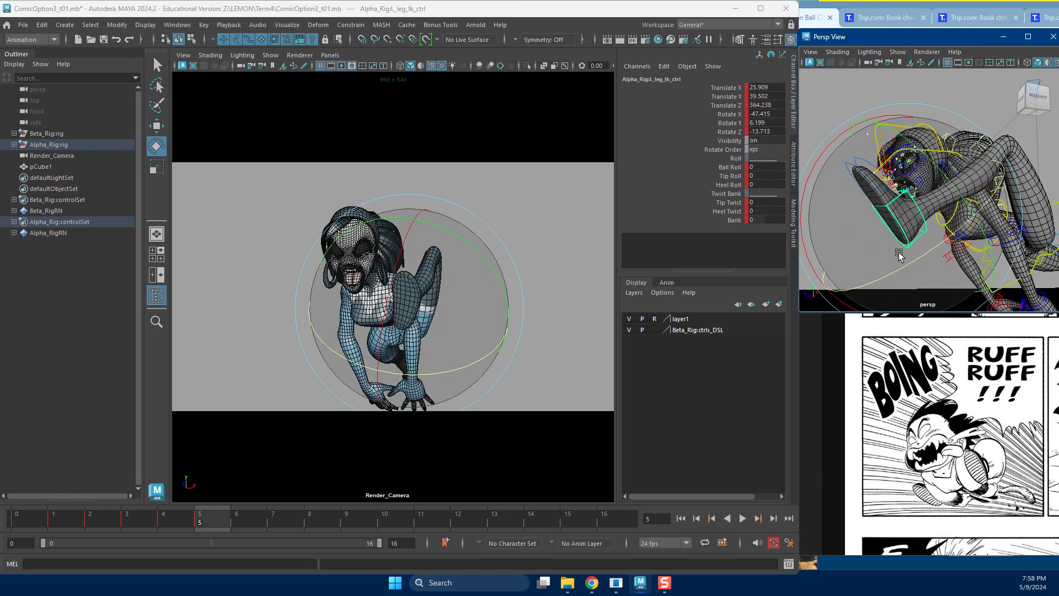
key("w")
left_click_drag(907, 217, 938, 227)
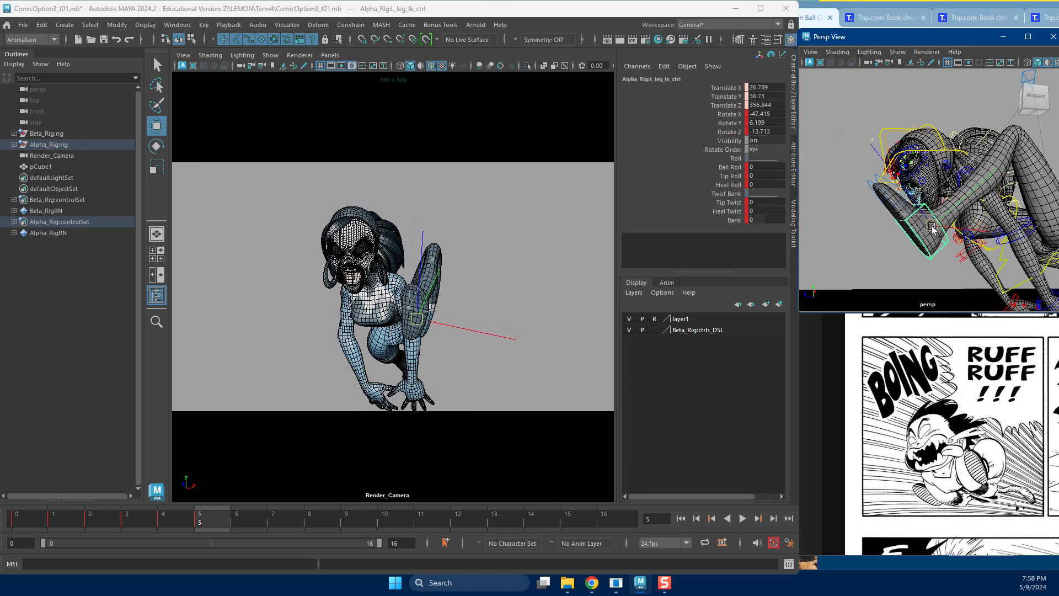
key("e")
left_click_drag(508, 296, 463, 289)
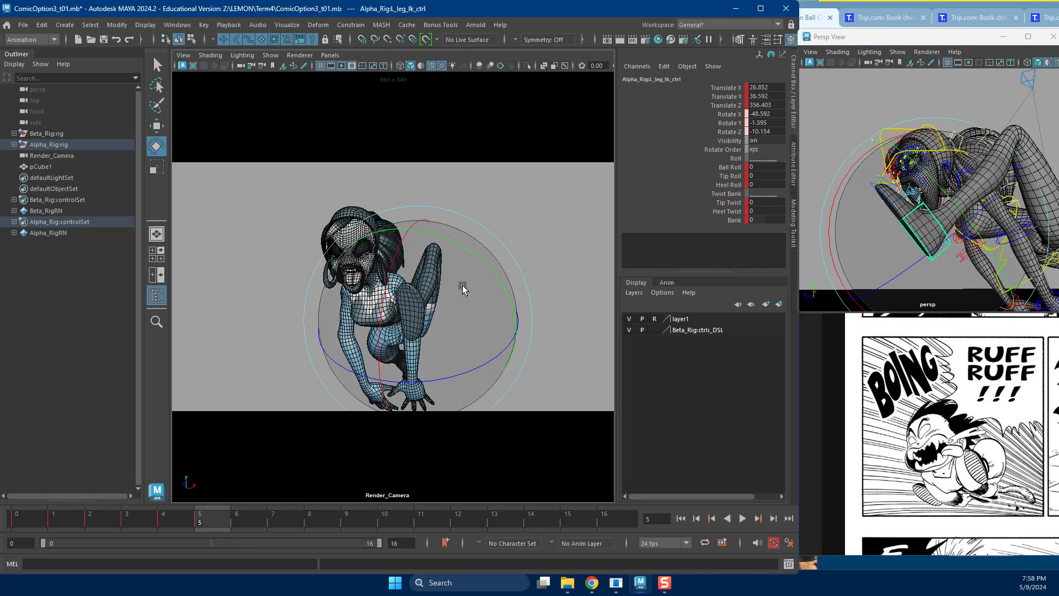
key("w")
left_click_drag(471, 328, 454, 324)
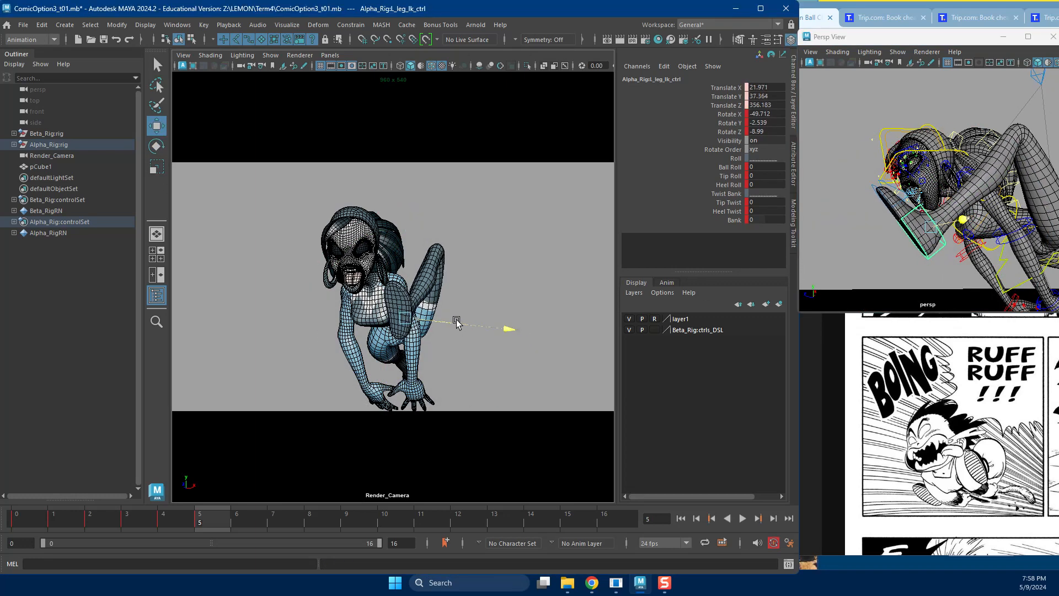
Move Alpha's right leg IK control to about X -10.3, Y 30.4, Z 342.3 and rotate it to about X -62, Y 4.6, Z 4.7.
left_click_drag(966, 271, 726, 238, "alt")
key("4")
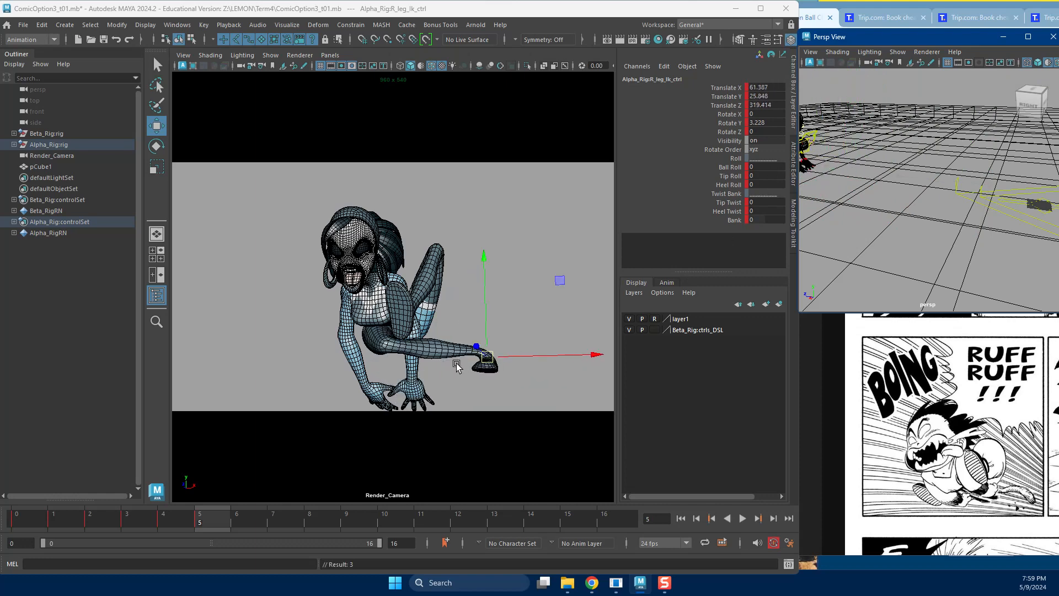
left_click_drag(476, 353, 453, 354)
left_click_drag(312, 342, 278, 358)
key("e")
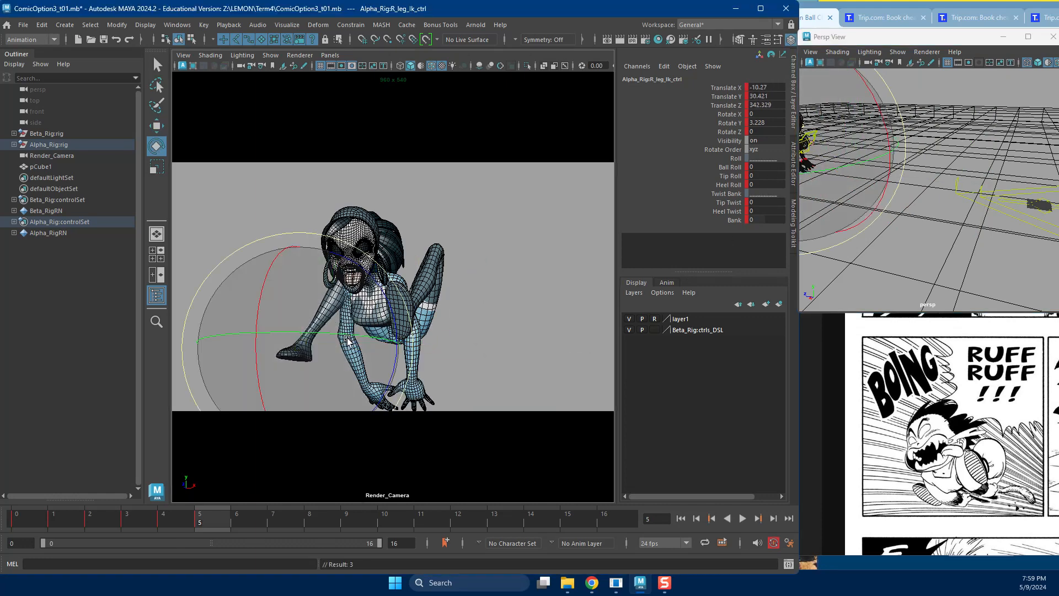
left_click_drag(275, 266, 287, 259)
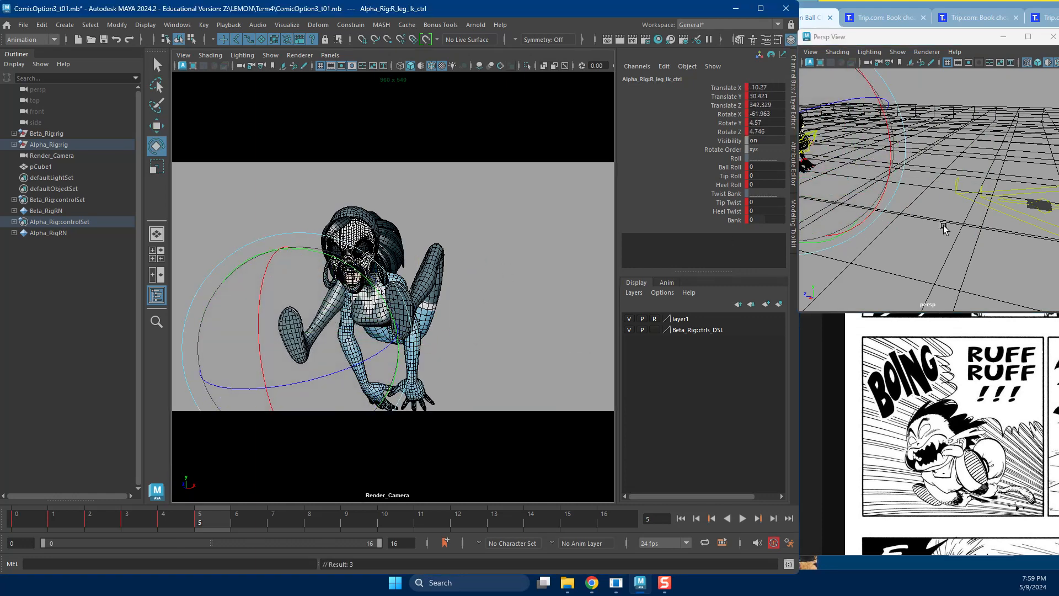
Lower and tilt Alpha's right foot at frame 5, and display the perspective view in wireframe.
left_click_drag(1004, 236, 937, 248, "alt")
key("w")
key("e")
key("4")
key("w")
left_click_drag(1001, 202, 1037, 196, "alt")
left_click(1005, 164)
left_click_drag(1005, 164, 914, 316, "alt")
key("ctrl+z")
key("4")
Pull Alpha's right knee pole vector outward to about X -35, Y -18.1, Z -8.3 at frame 5.
left_click(173, 526)
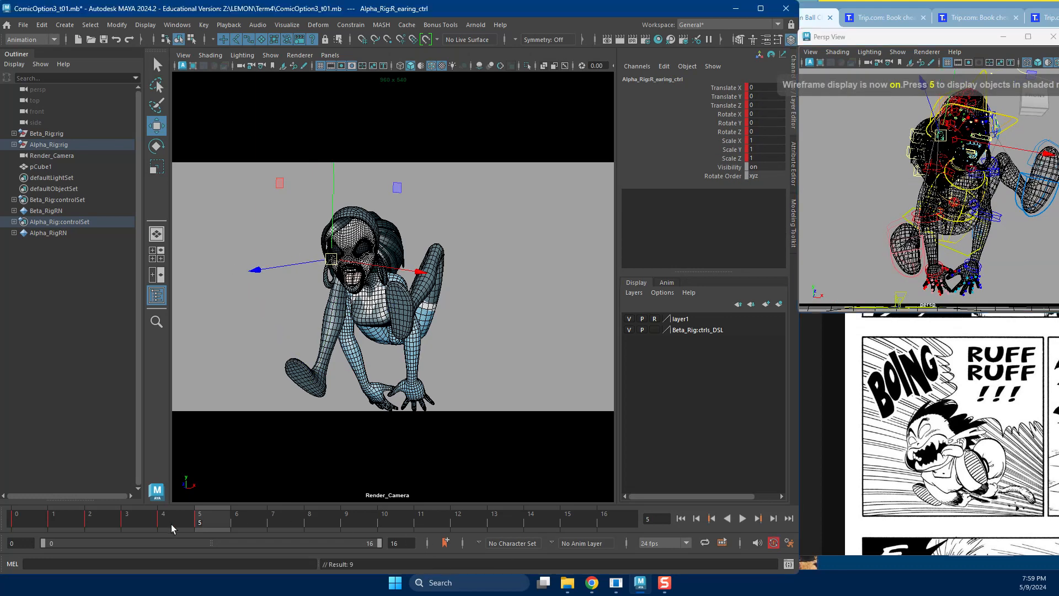
left_click_drag(961, 185, 942, 247, "alt")
left_click(905, 222)
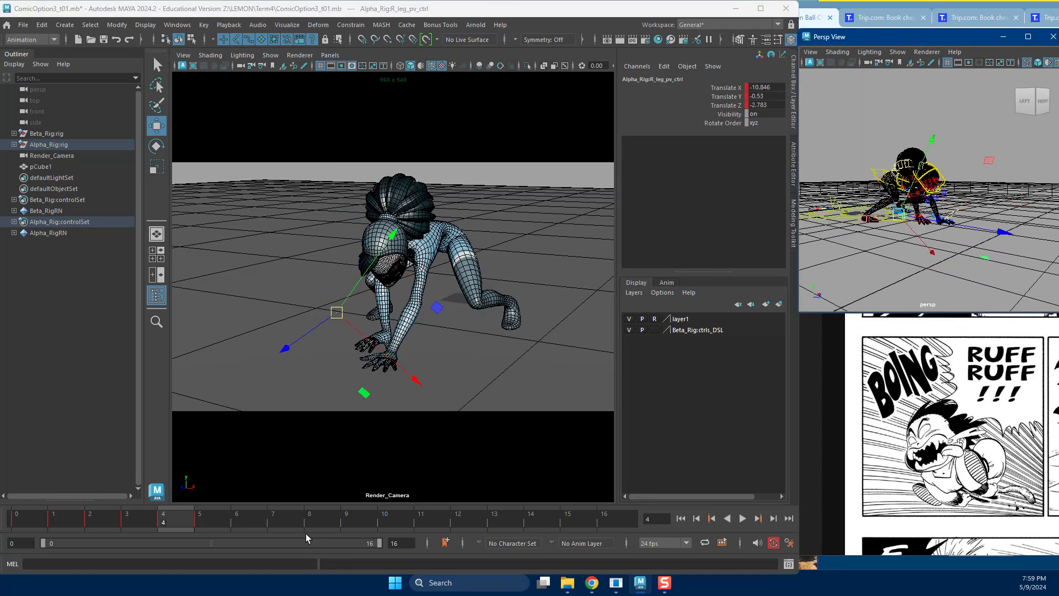
left_click(208, 520)
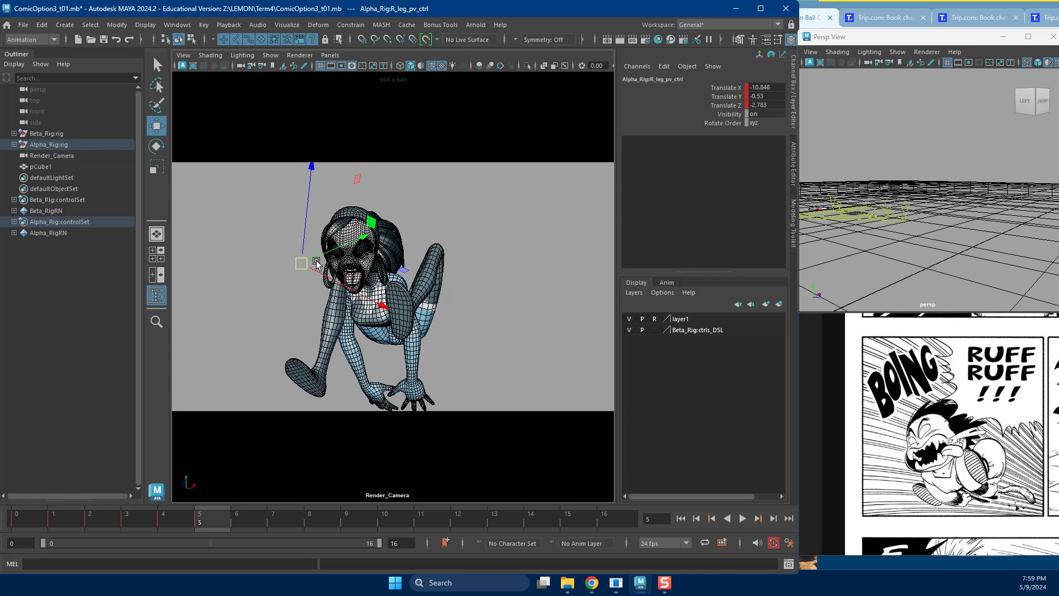
left_click_drag(317, 264, 210, 263)
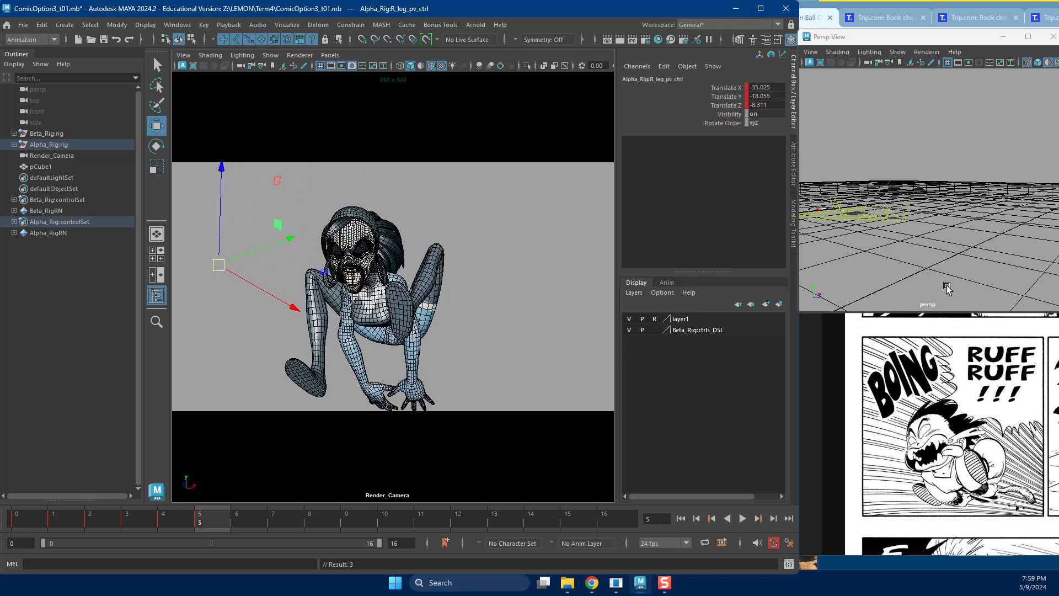
Spread Alpha's right leg farther outward at frame 5 and adjust its rotation.
key("f")
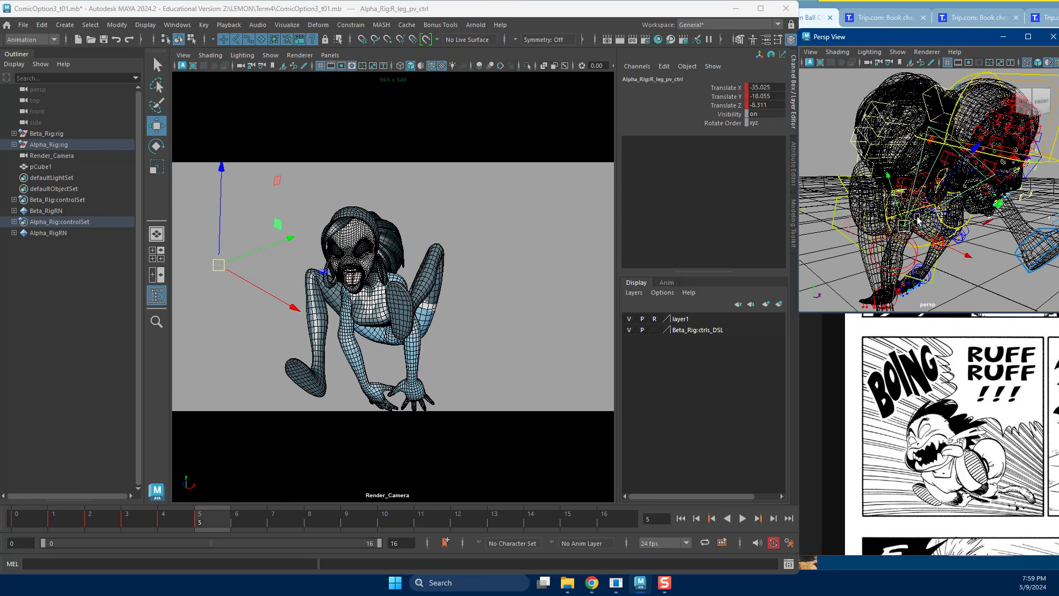
left_click_drag(925, 236, 848, 241, "alt")
left_click_drag(1003, 194, 960, 258, "alt")
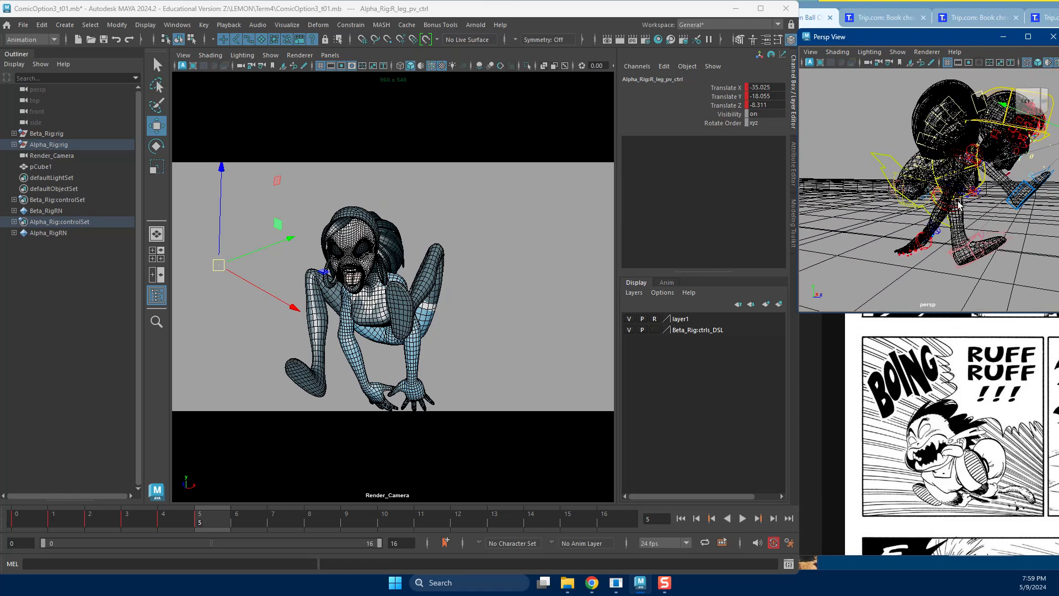
left_click_drag(982, 209, 978, 193, "alt")
left_click(842, 183)
key("e")
left_click_drag(932, 237, 989, 271)
key("w")
Set Alpha's left leg IK control to about X 24.8, Y 26.8, Z 353.3, rotated to about X -30.4, Y 14, Z -19.
left_click(881, 240)
left_click_drag(926, 186, 811, 215, "alt")
left_click_drag(405, 331, 465, 394)
key("e")
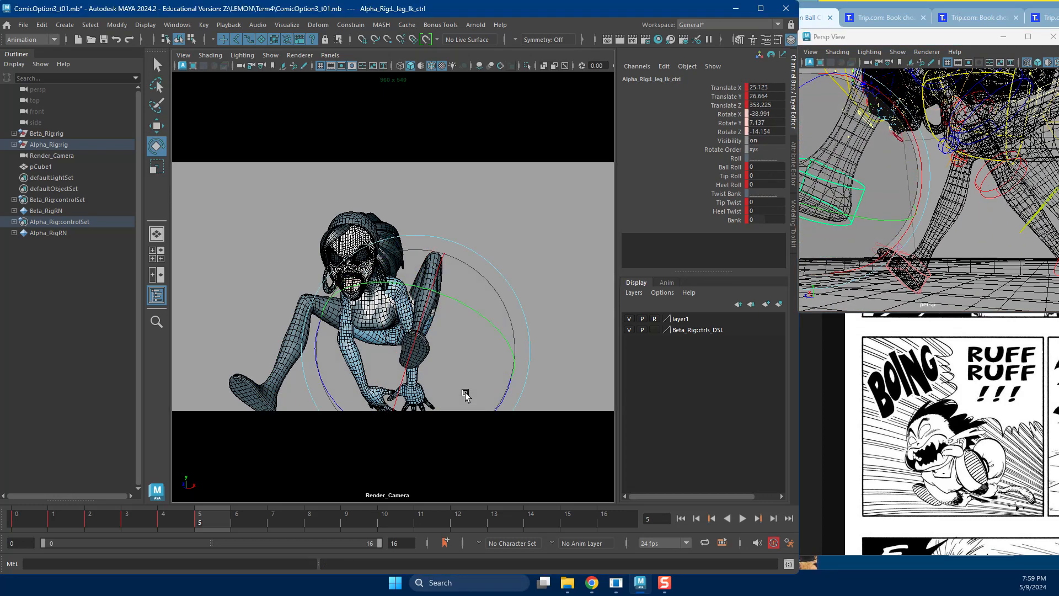
key("w")
left_click_drag(434, 359, 418, 359)
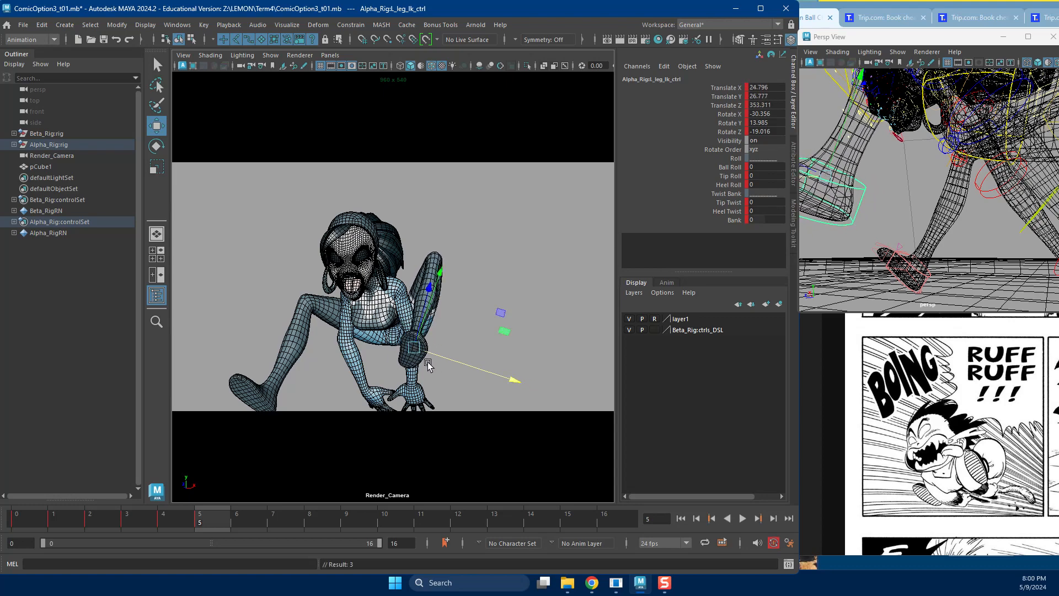
Bring Alpha's left foot forward to about X 27.8, Y 17.7, Z 369.9, rotated to about X -36.3, Y 19.1, Z -16, with shaded display on.
mouse_move(870, 160)
left_mouse_down("alt")
mouse_move(932, 179)
mouse_move(865, 217)
mouse_move(932, 229)
mouse_move(915, 226)
mouse_move(906, 238)
mouse_move(898, 227)
left_mouse_up("alt")
key("5")
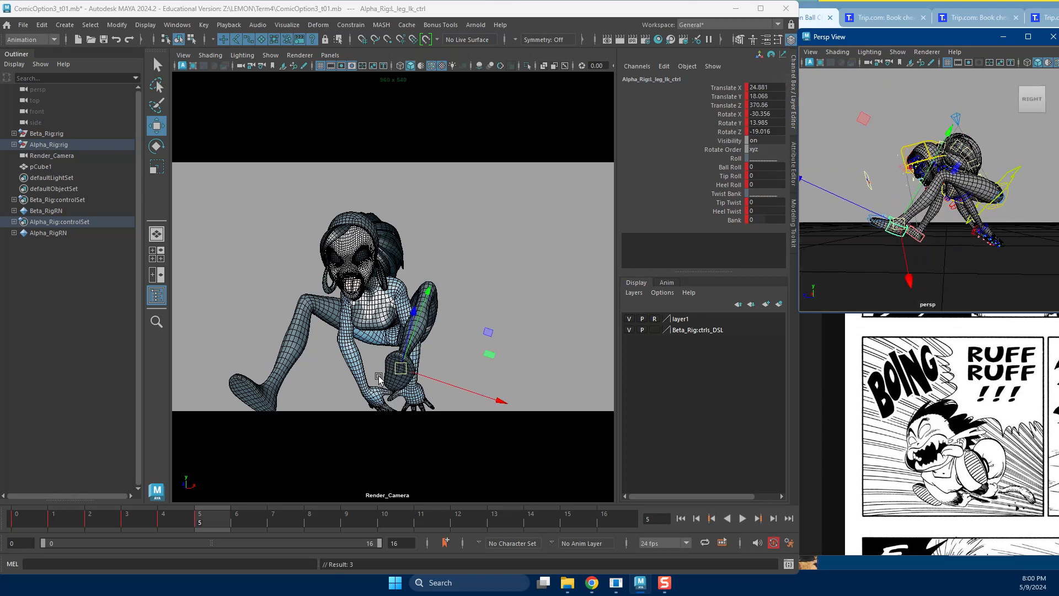
left_click_drag(401, 368, 405, 373)
key("e")
left_click_drag(467, 359, 483, 350)
left_click_drag(863, 230, 941, 194, "alt")
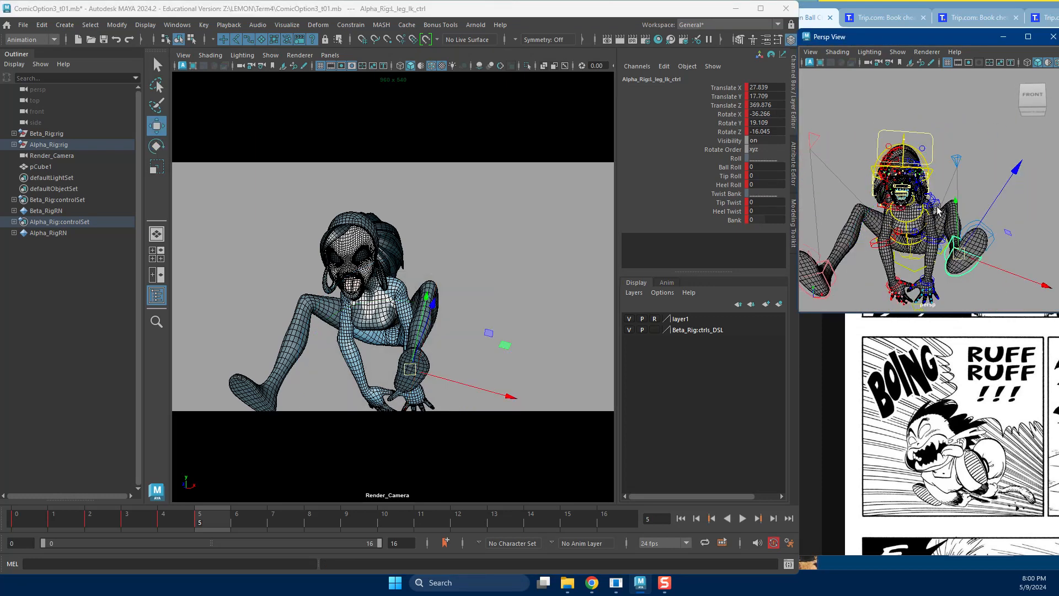
Swing Alpha's left arm inward and reframe the render camera to include the floor beneath the character.
left_click(394, 365)
left_click_drag(393, 365, 433, 246)
left_click_drag(365, 270, 406, 293)
key("w")
Raise Alpha's left leg IK control to about X 22.2, Y 25.8, Z 372.9 and rotate it to about X -33.5, Y 2.8, Z -15.6.
left_click(960, 273)
left_click_drag(405, 329, 389, 315)
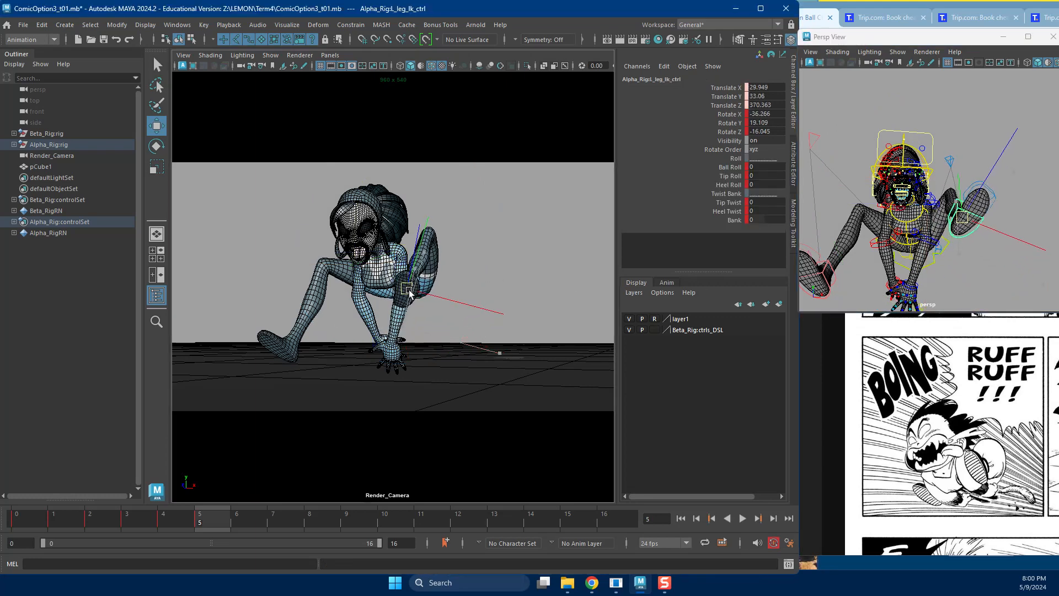
key("e")
left_click_drag(384, 307, 401, 305)
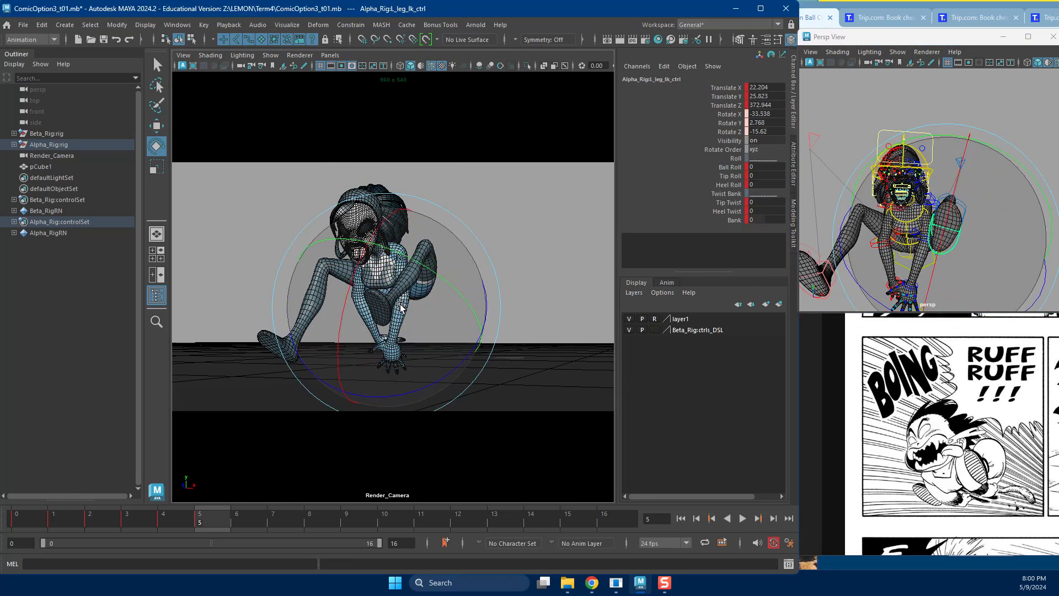
Undo the last changes to Alpha's left foot and move its IK control to about X 34.2, Y 20.1, Z 367.4.
key("ctrl+z")
key("ctrl+z")
key("w")
left_click_drag(409, 336, 427, 316)
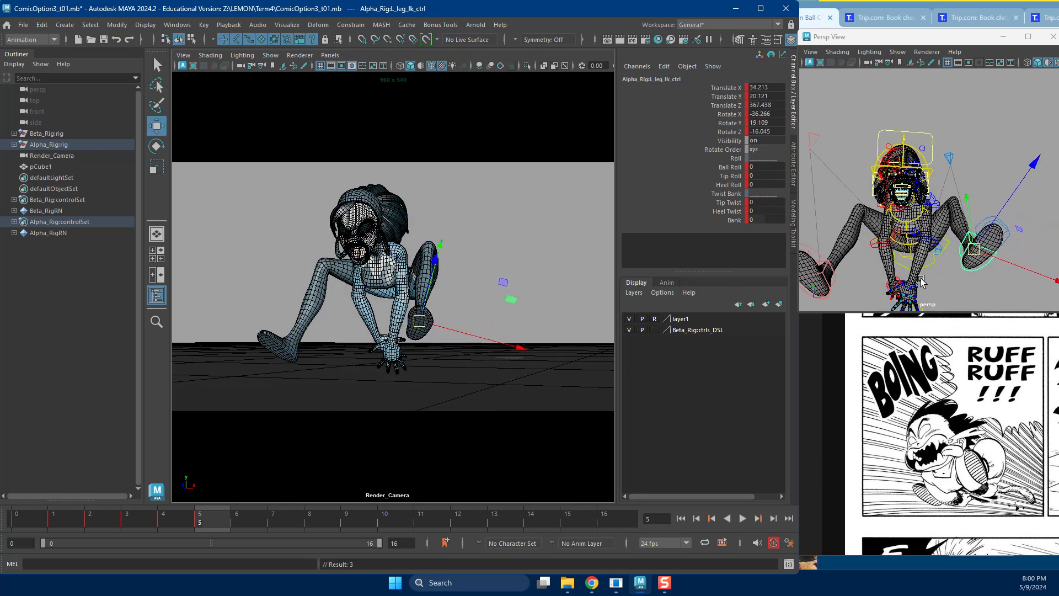
Move Alpha's left knee pole vector to about X 16.1, Y 28.3, Z -3.7 and rotate the foot to about X -40.8, Y 16.5, Z -4.3.
left_click(948, 159)
left_click_drag(951, 166, 941, 167)
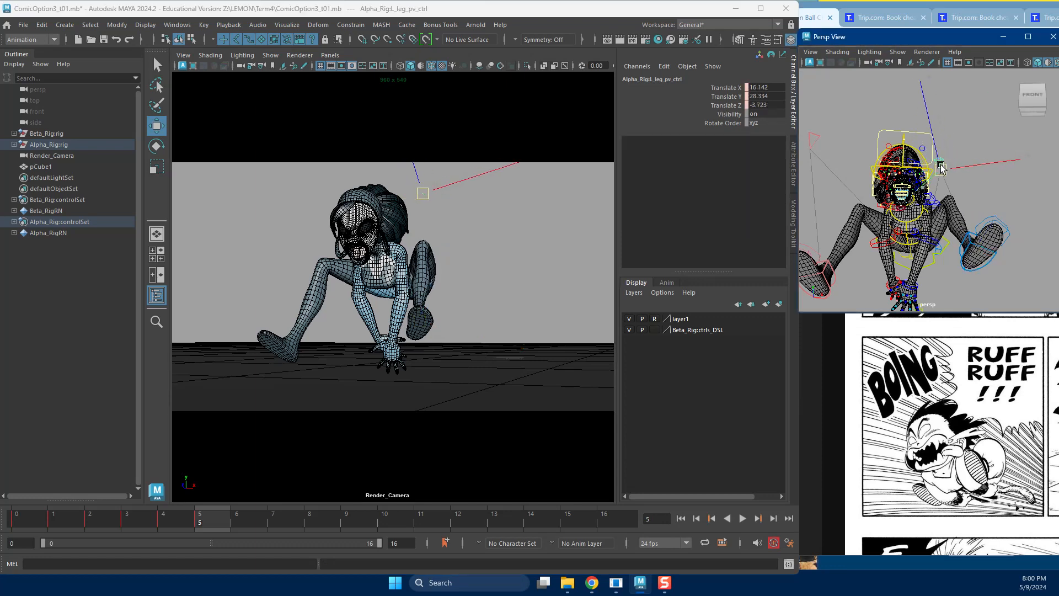
left_click(988, 268)
key("e")
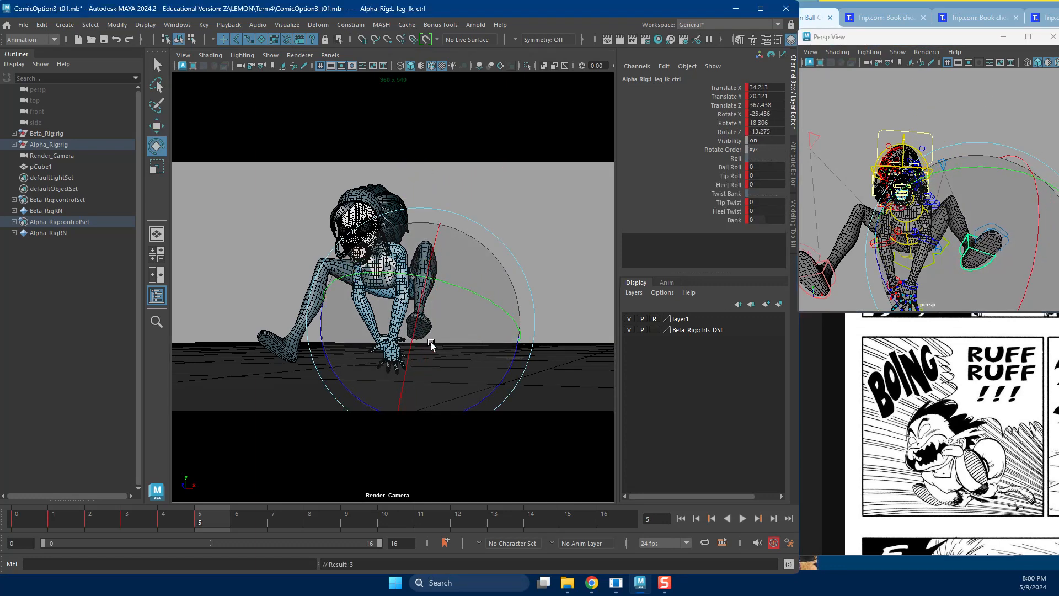
left_click_drag(431, 345, 467, 348)
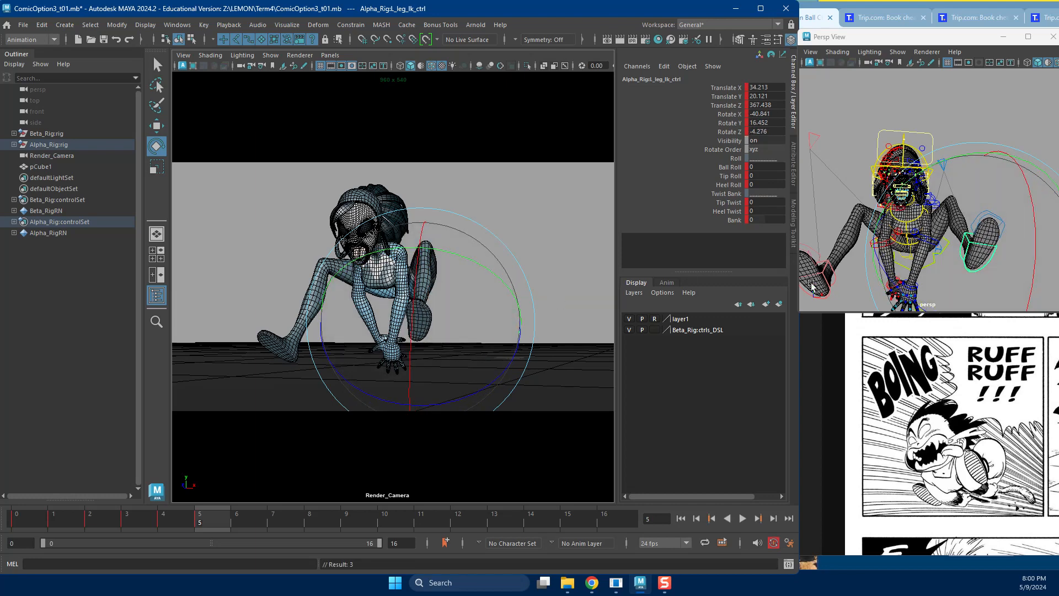
Move Alpha's right leg IK control to about X -9.4, Y 14.2, Z 323.6, rotated to about X -23.4, Y -19.8, Z 14.
key("f")
key("w")
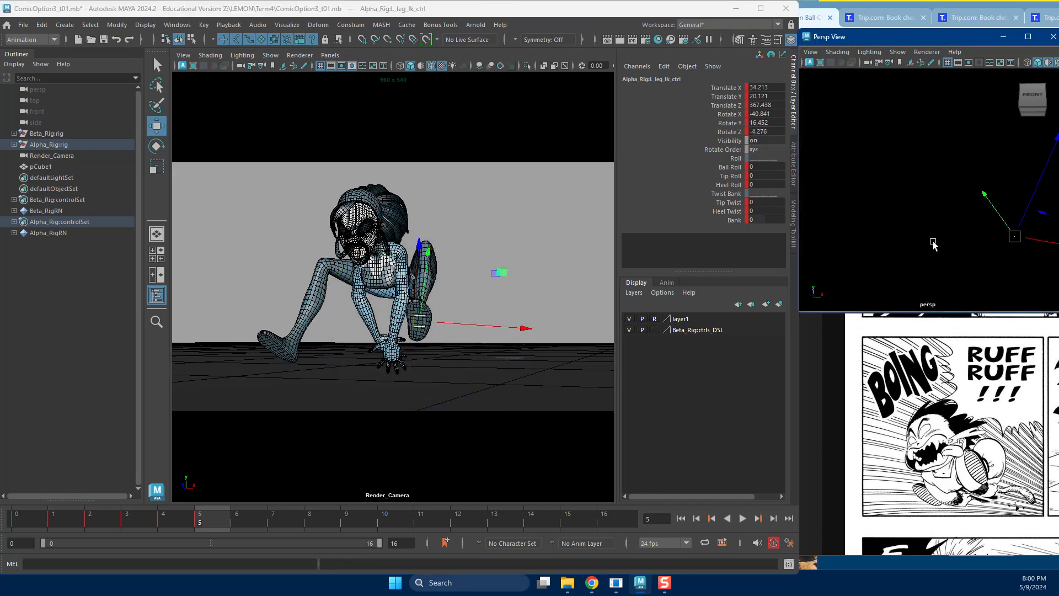
left_click_drag(916, 281, 886, 272, "alt")
left_click(919, 280)
key("e")
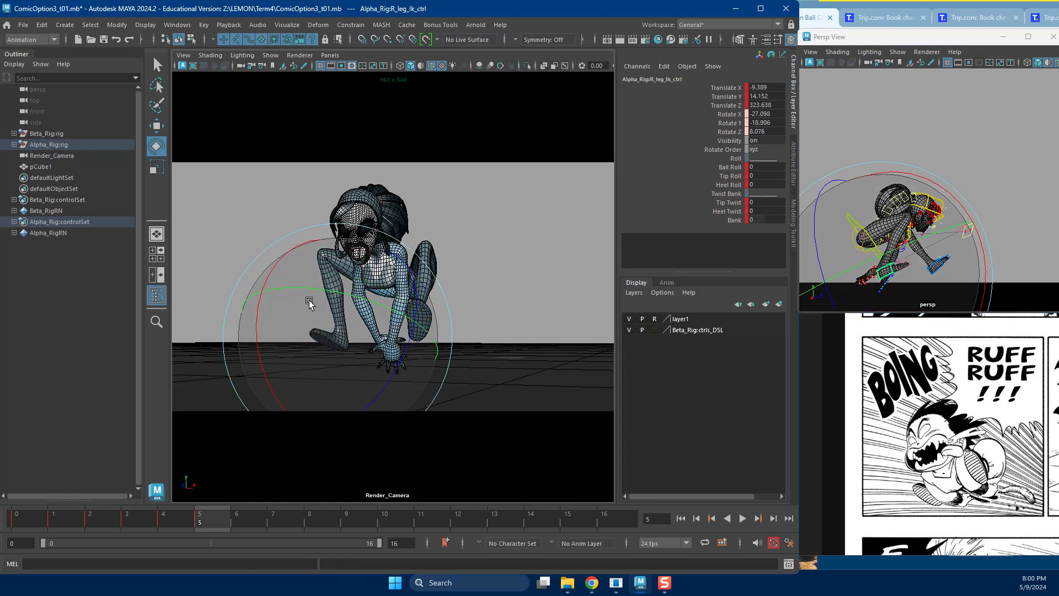
left_click_drag(365, 354, 354, 360)
Move Alpha's right knee pole vector outward to about X -45.6, Y -22.3, Z -12.1.
left_click_drag(872, 253, 940, 283, "alt")
scroll(940, 283, "up", 5)
key("w")
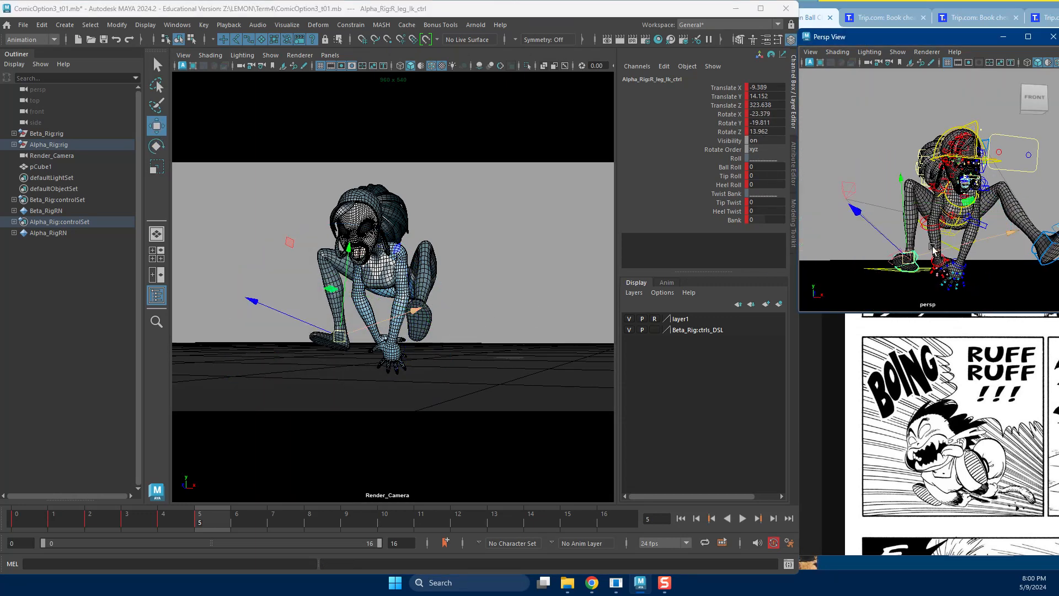
left_click(850, 189)
left_click_drag(833, 199, 817, 192)
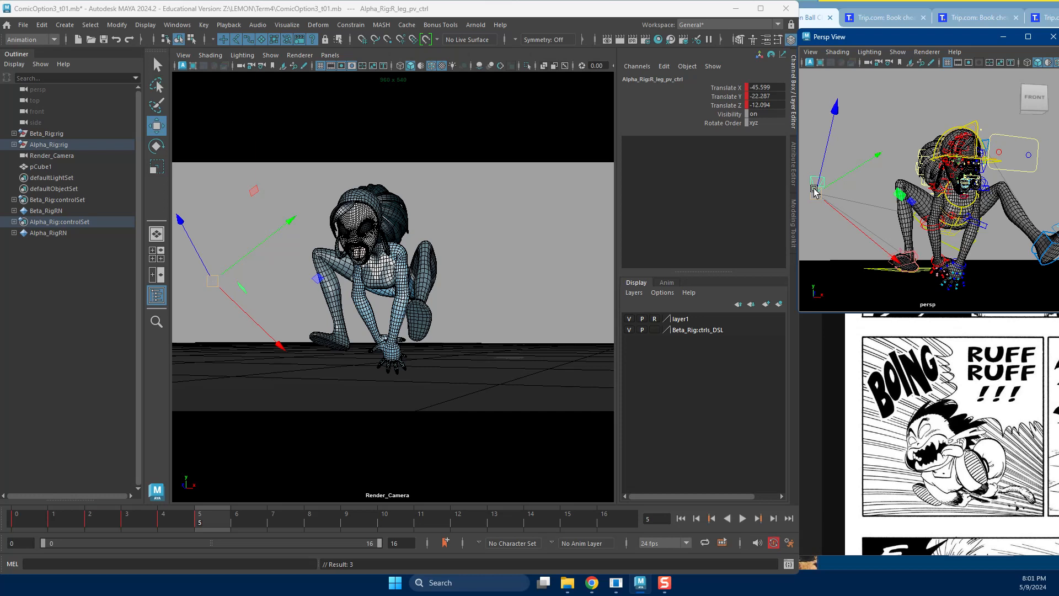
Examine Alpha's right leg settings control, including its Auto Stretch and pole vector follow attributes.
left_click(1051, 264)
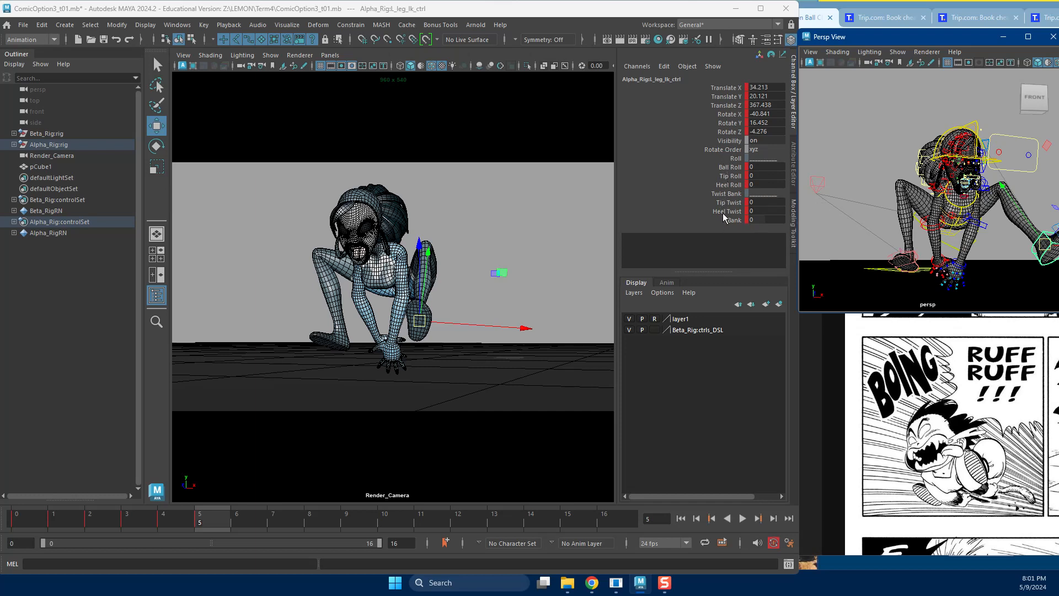
left_click_drag(925, 253, 913, 234, "alt")
scroll(927, 209, "up", 4)
key("f")
left_click_drag(806, 152, 889, 203)
scroll(858, 161, "up", 5)
middle_click_drag(859, 161, 914, 166, "alt")
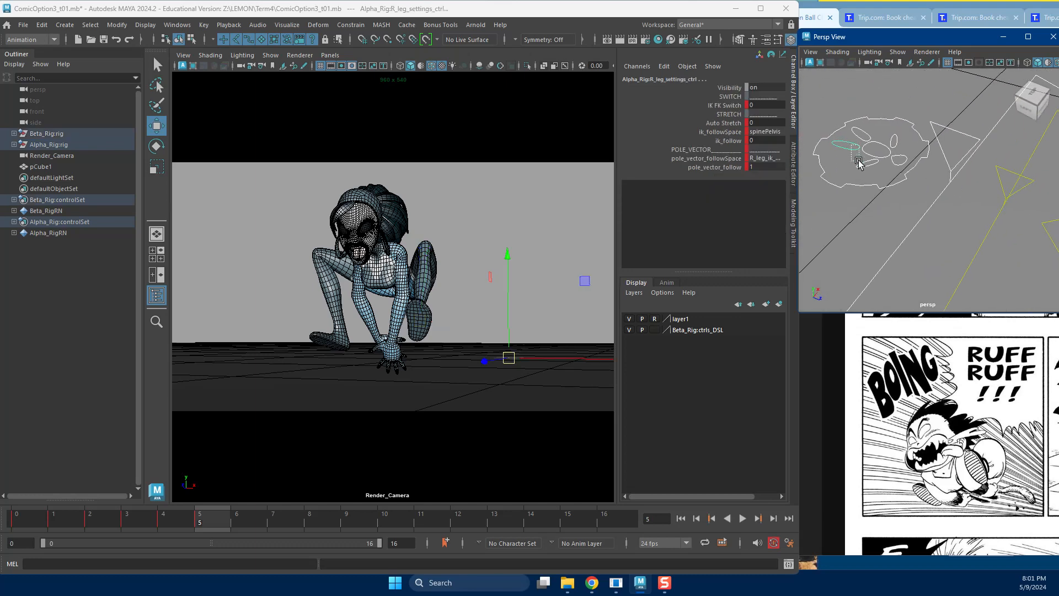
left_click(827, 170)
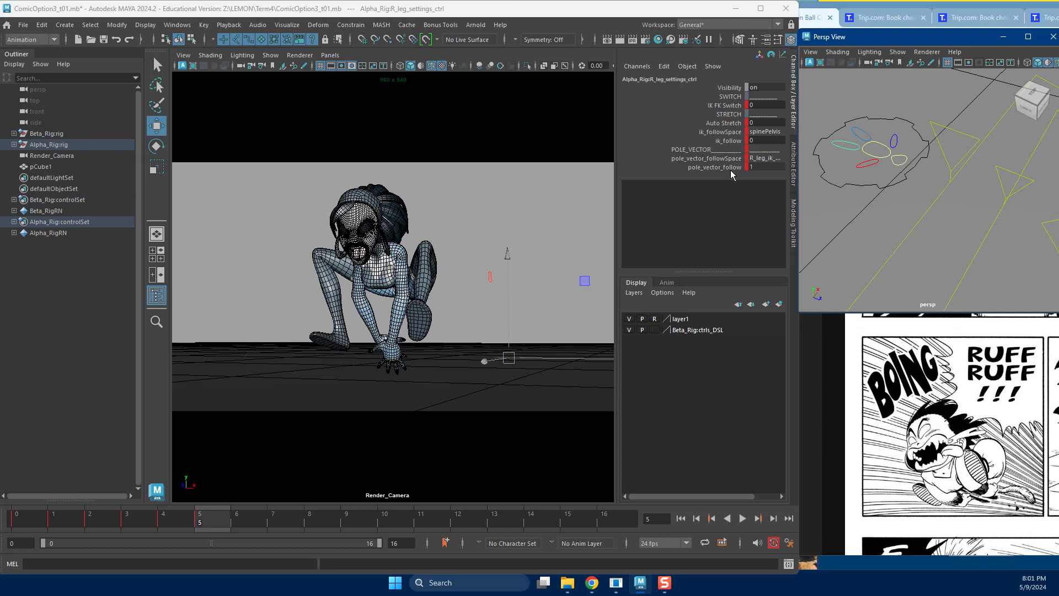
left_click(731, 123)
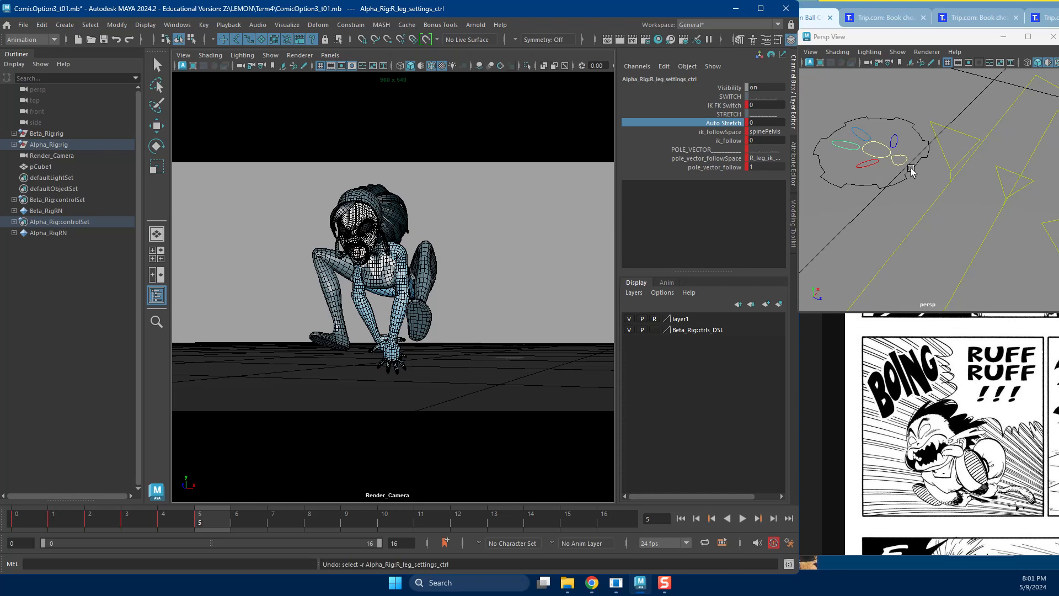
Select all the controls of both rigs together with the render camera and key them at frame 5.
right_click_drag(927, 198, 971, 214, "alt")
left_click_drag(990, 194, 1058, 296)
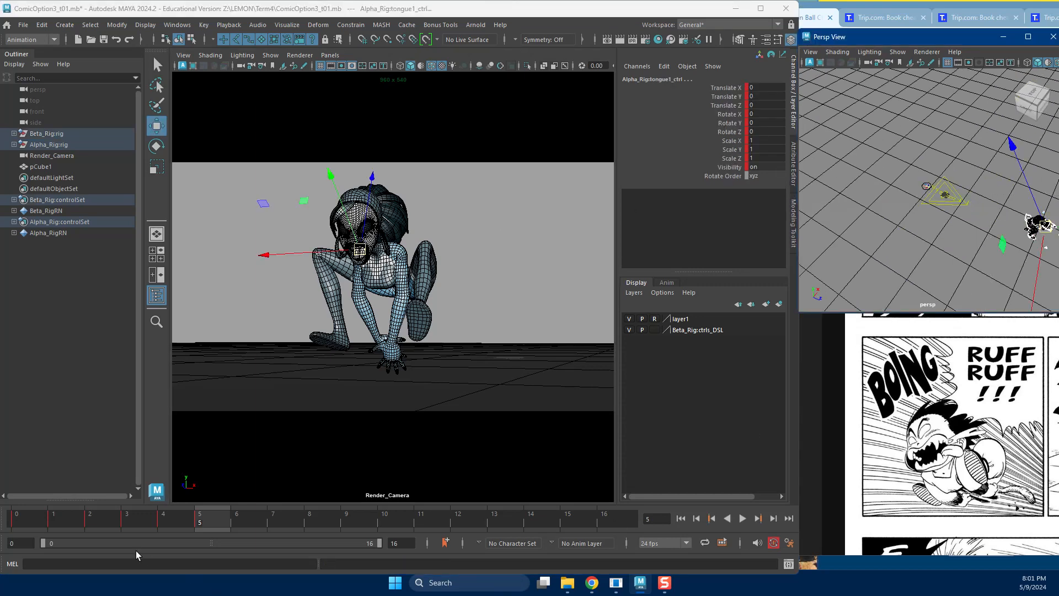
key("f")
left_click_drag(865, 152, 877, 166)
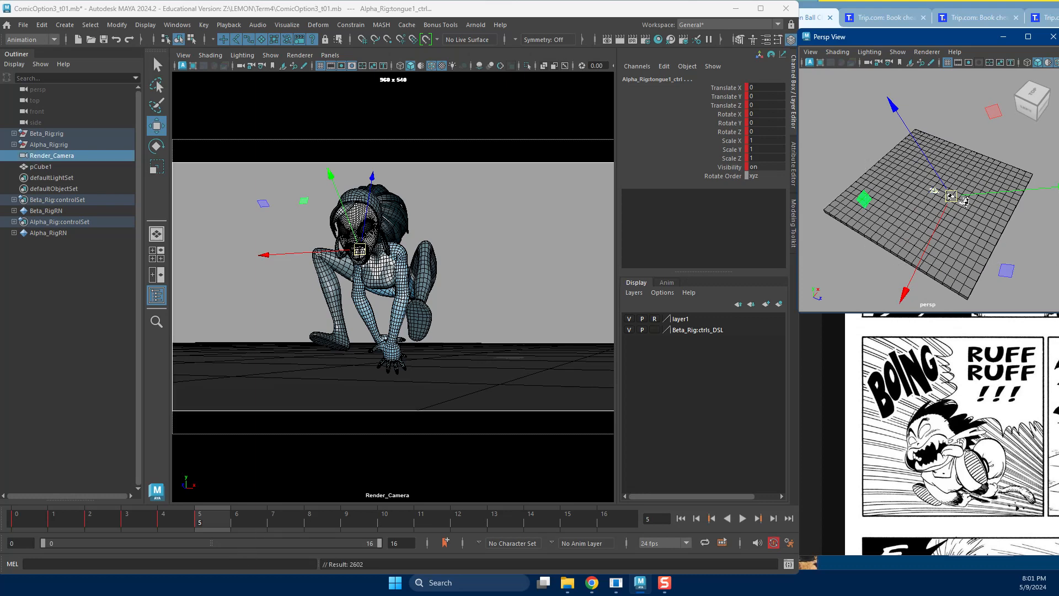
Scroll the manga page to the next panel and go to frame 6 in the Maya scene.
left_click(960, 386)
scroll(960, 387, "down", 4)
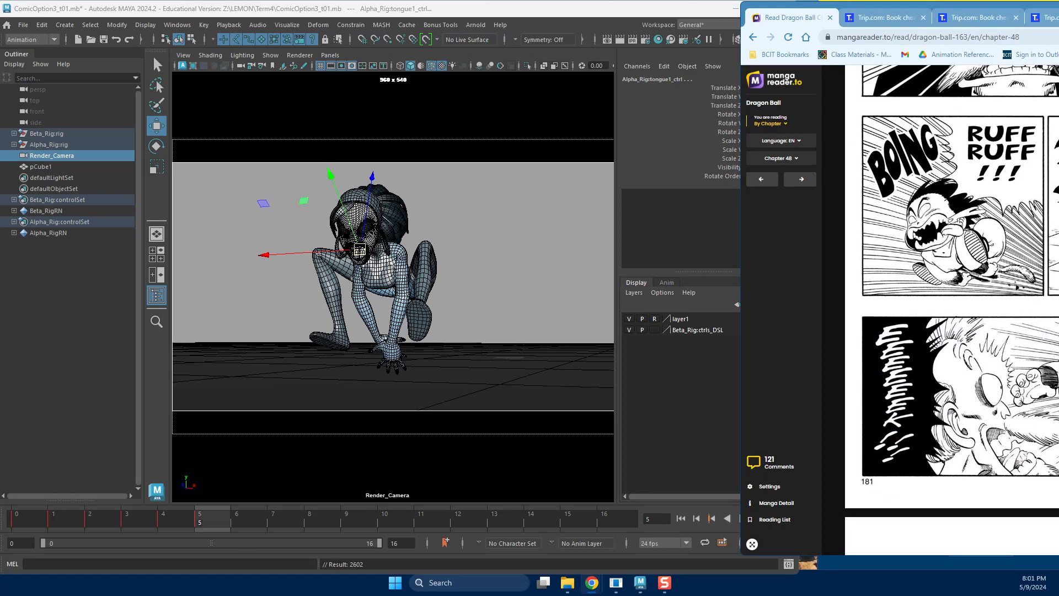
left_click(237, 518)
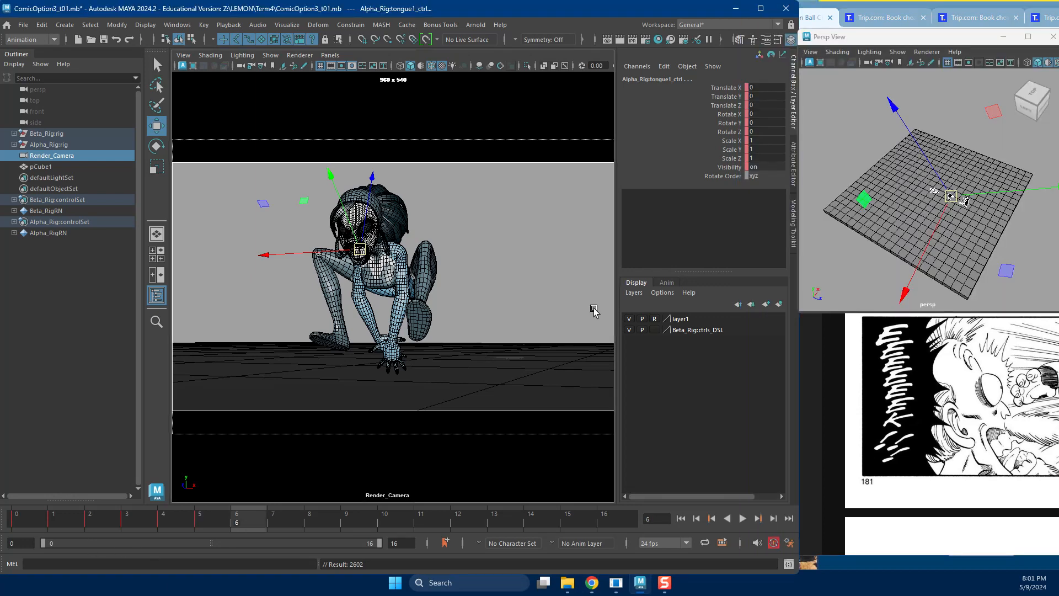
Move Alpha's main pelvis control forward to a Translate Z of about 463.
scroll(939, 232, "up", 5)
middle_click_drag(939, 232, 892, 244, "alt")
left_click_drag(892, 244, 933, 176, "alt")
scroll(934, 176, "up", 6)
middle_click_drag(934, 177, 988, 194, "alt")
left_click(883, 158)
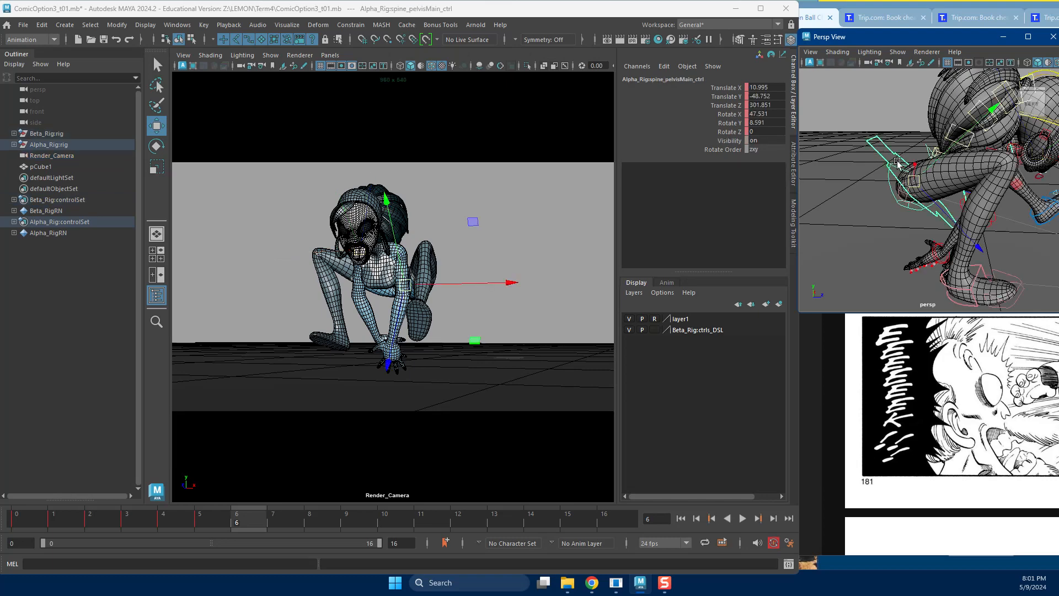
scroll(877, 168, "down", 6)
middle_click_drag(992, 197, 1009, 184, "alt")
left_click(711, 105)
middle_click_drag(938, 186, 1002, 202)
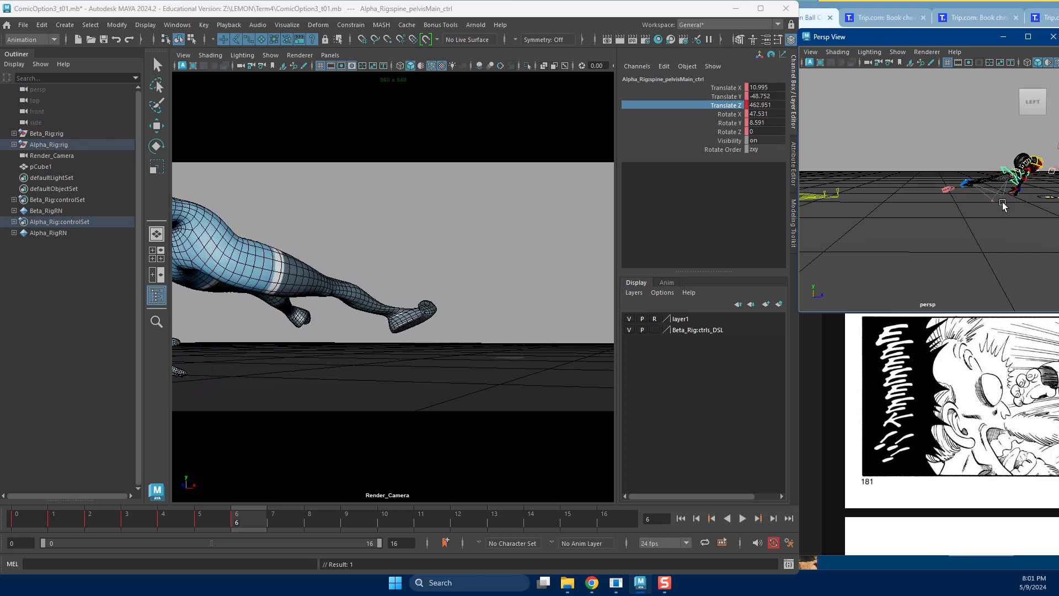
Move the perspective view window off the manga reference and key Alpha's main pelvis control at frame 6.
left_click_drag(995, 42, 705, 78)
key("f")
middle_click_drag(718, 252, 630, 252, "alt")
key("s")
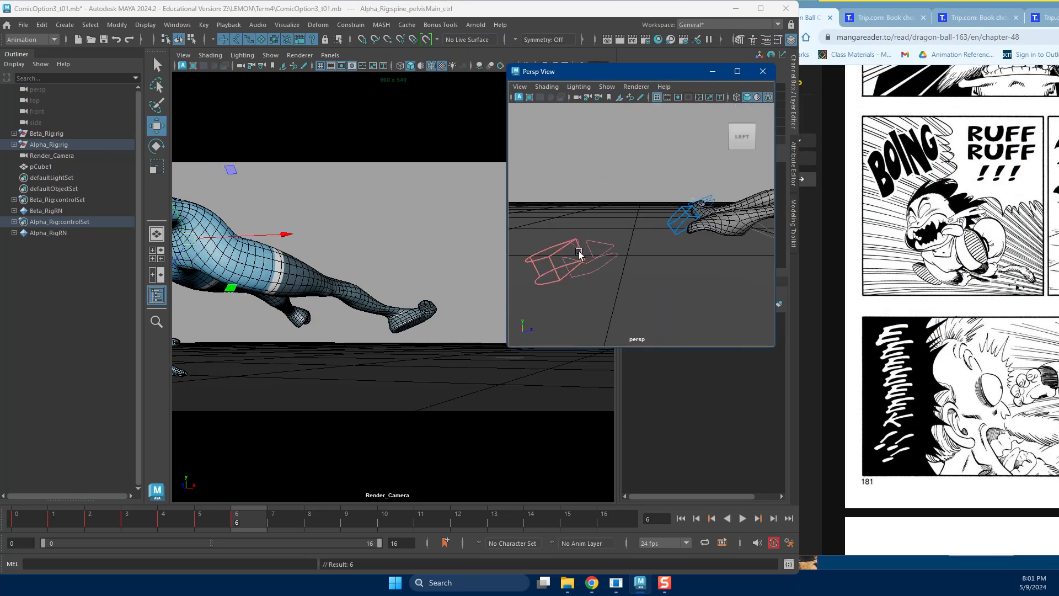
Bring Alpha's right leg IK control forward beside the left foot and rotate the foot to point downward.
left_click_drag(688, 275, 574, 215, "alt")
key("e")
key("shift+e")
key("w")
key("e")
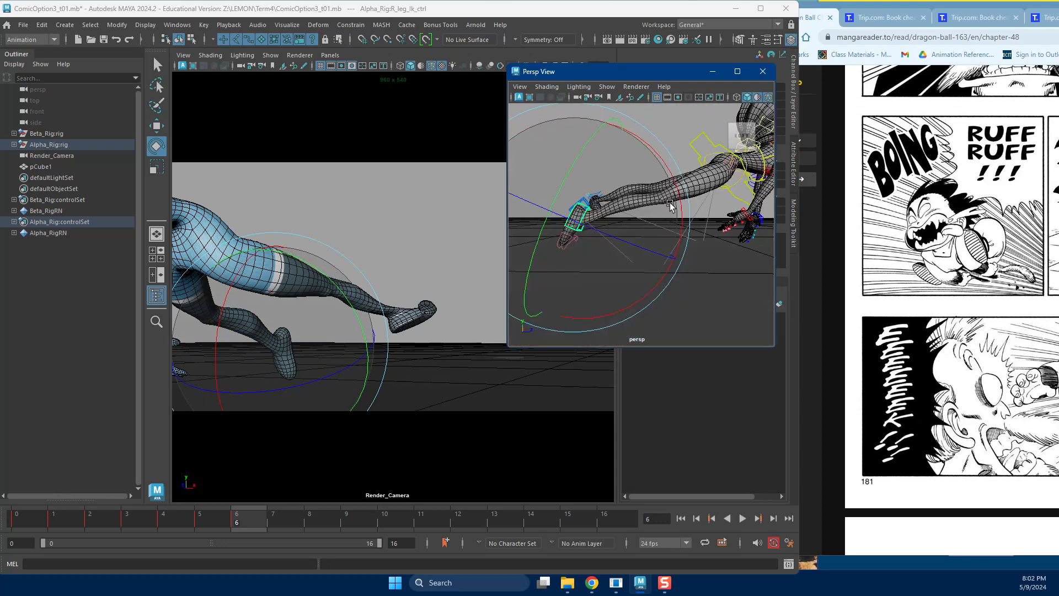
Reposition and rotate Alpha's pelvis control to adjust the hips above the trailing legs.
left_click(704, 142)
middle_click_drag(705, 143, 675, 163, "alt")
key("w")
left_click_drag(675, 164, 579, 174, "alt")
key("e")
left_click_drag(646, 191, 669, 201, "alt")
right_click_drag(670, 201, 572, 224, "alt")
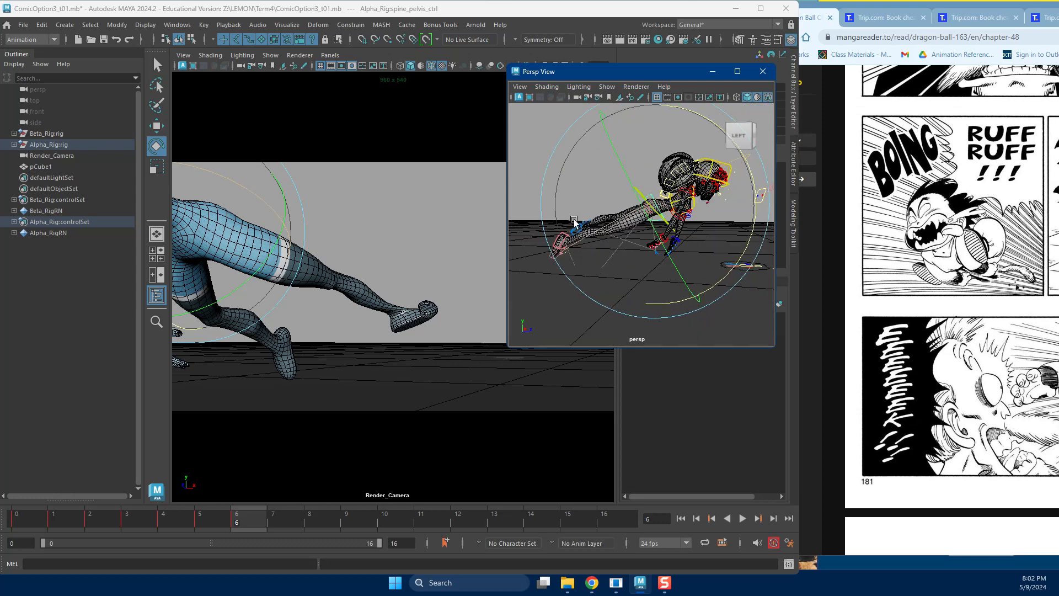
key("w")
middle_click_drag(652, 219, 623, 213, "alt")
right_click_drag(624, 213, 676, 195, "alt")
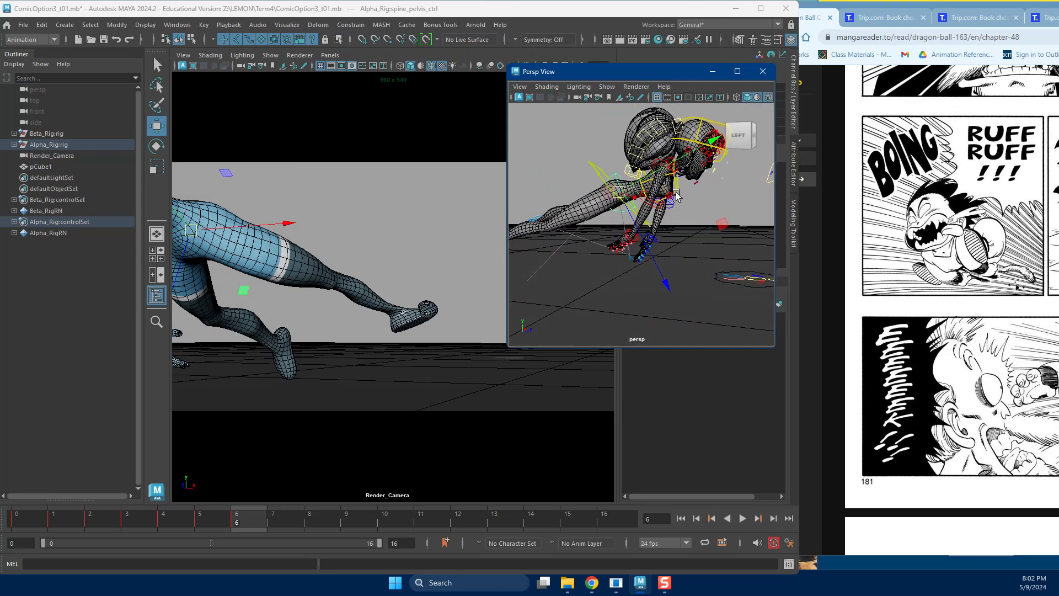
Rotate Alpha's right shoulder FK control to swing the arm forward, and undo the last rotation.
key("e")
mouse_move(686, 245)
left_mouse_down()
mouse_move(708, 242)
mouse_move(766, 195)
mouse_move(695, 232)
left_mouse_up()
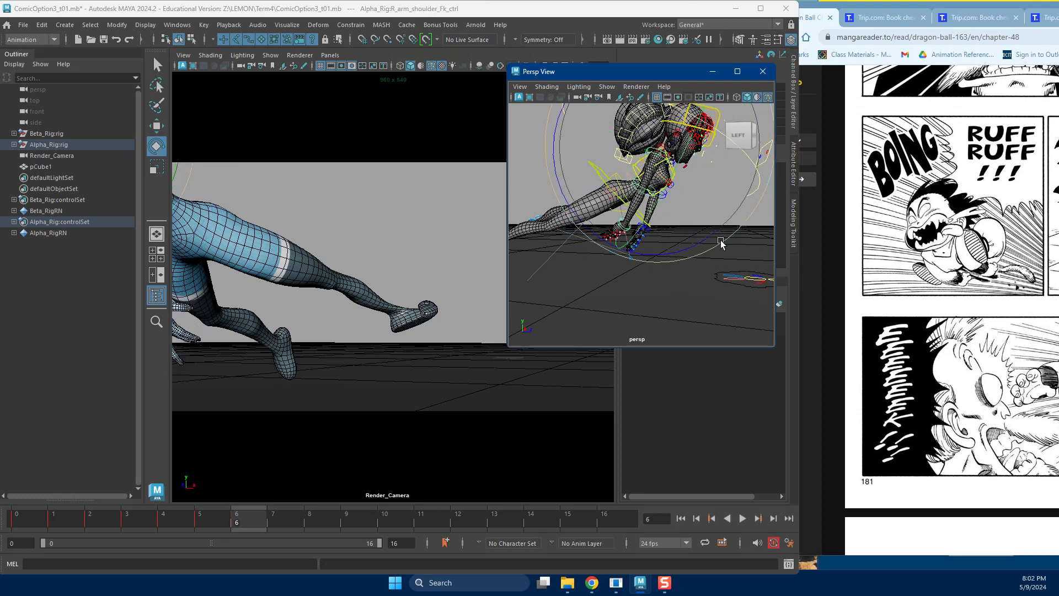
left_click_drag(717, 160, 694, 281, "alt")
left_click_drag(648, 223, 726, 167)
scroll(686, 234, "up", 3)
key("w")
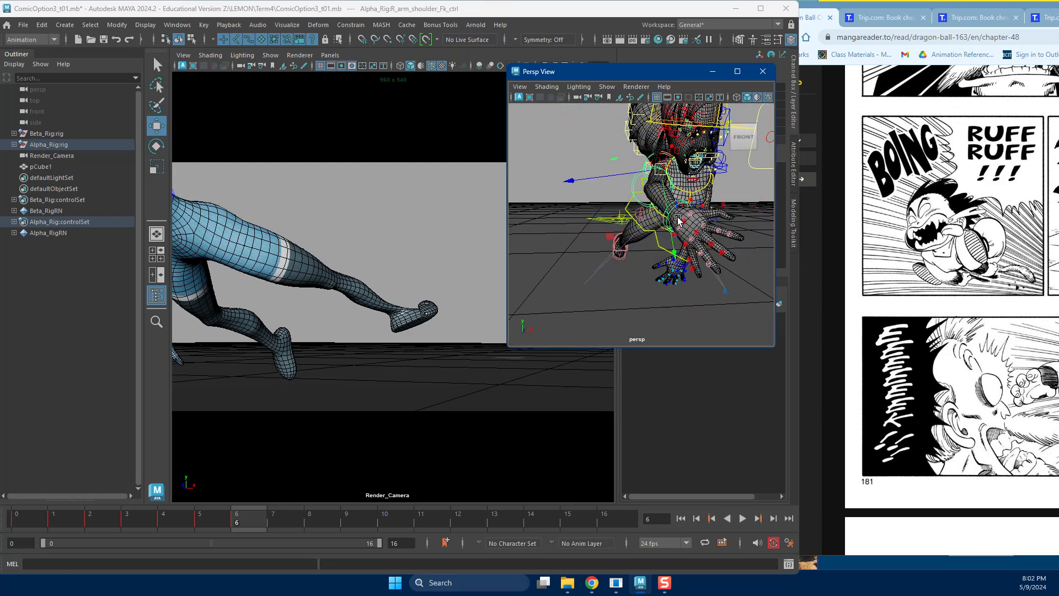
key("e")
key("ctrl+z")
key("w")
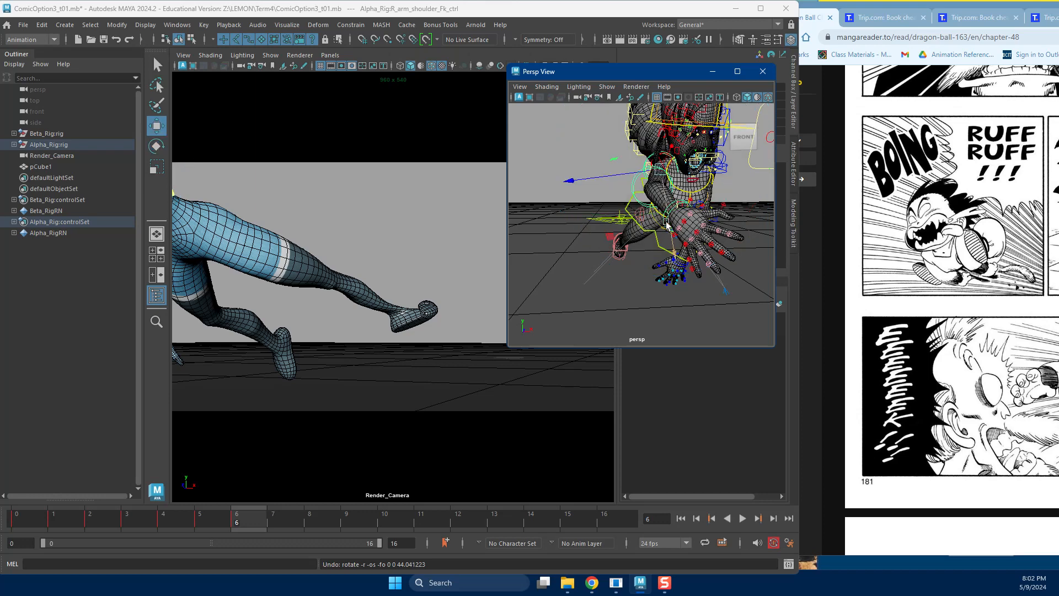
Rotate Alpha's right arm FK controls to spread the forearm outward from the body.
left_click(668, 226)
key("e")
left_click_drag(706, 244, 651, 242)
left_click_drag(730, 253, 654, 214)
key("w")
Rotate Alpha's left shoulder and elbow FK controls so the arm spreads and reaches forward, and key the pose.
left_click(721, 164)
key("e")
key("w")
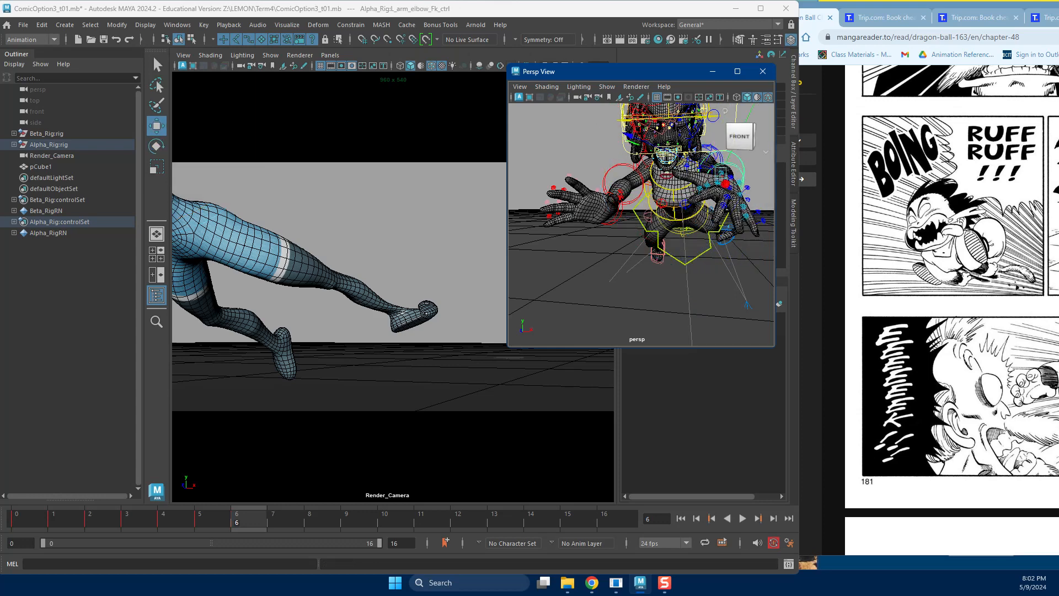
left_click_drag(710, 192, 779, 237)
key("w")
left_click_drag(674, 197, 652, 232, "alt")
key("e")
key("w")
left_click(680, 169)
key("e")
left_click_drag(680, 169, 692, 149)
key("s")
Curl the finger joints of Alpha's right hand, including the outer pinky joint.
left_click_drag(696, 225, 660, 186)
left_click(596, 183)
left_click_drag(596, 183, 603, 257, "alt")
key("w")
left_click(626, 296)
left_click_drag(626, 295, 633, 270, "alt")
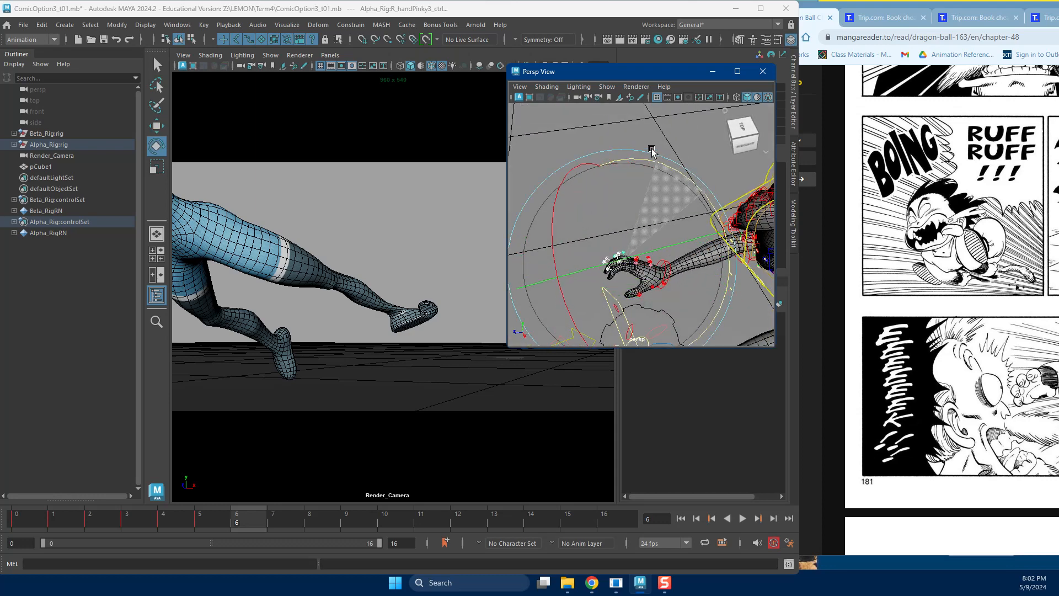
right_click_drag(633, 258, 704, 253, "alt")
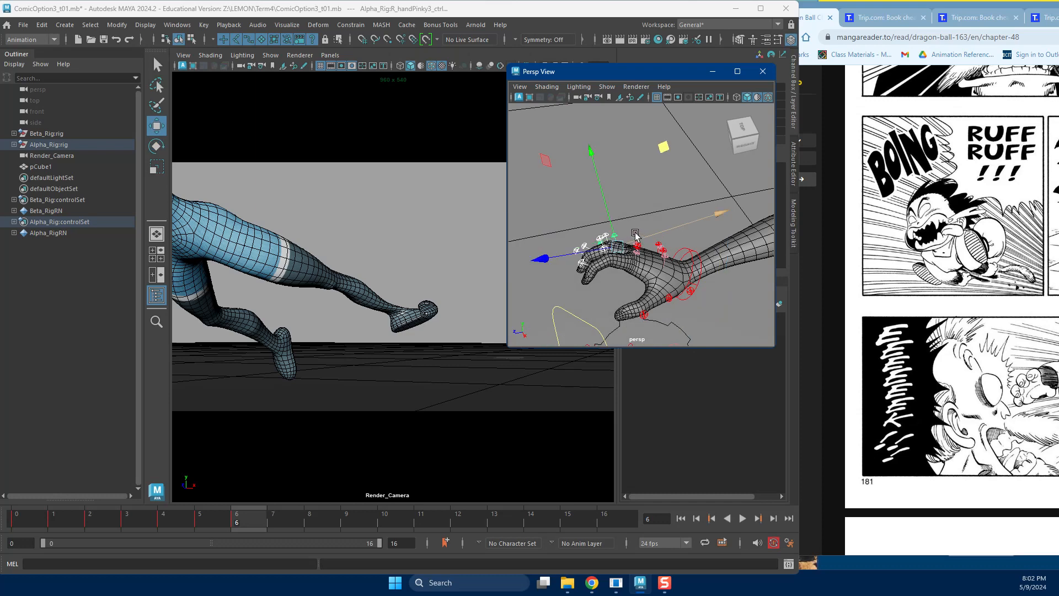
key("e")
Bend the second joint of Alpha's right middle finger and rotate the right thumb controls.
left_click(646, 265)
left_click_drag(646, 265, 649, 222, "alt")
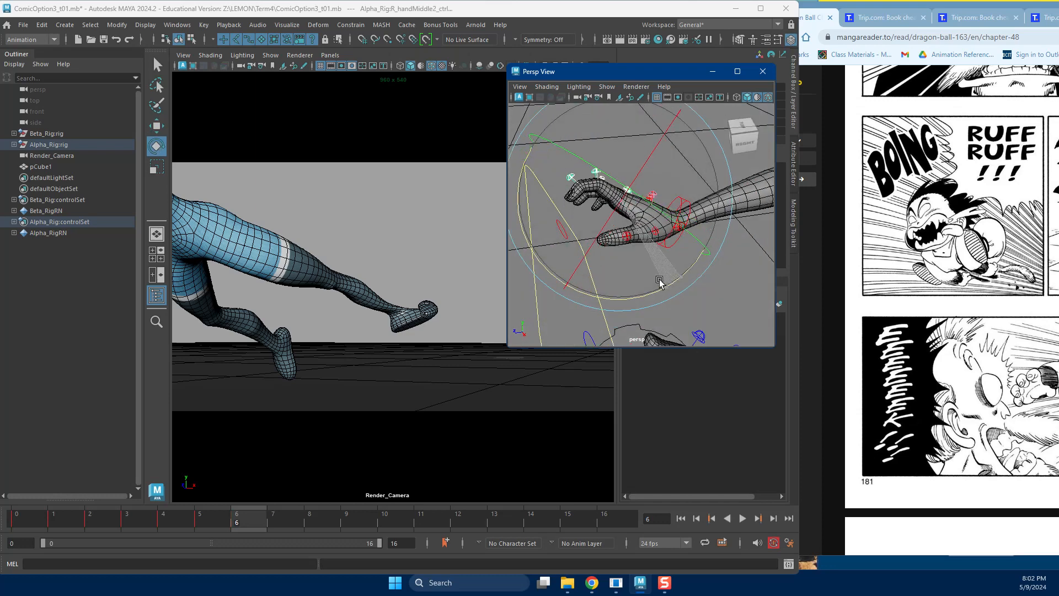
key("e")
left_click(672, 243)
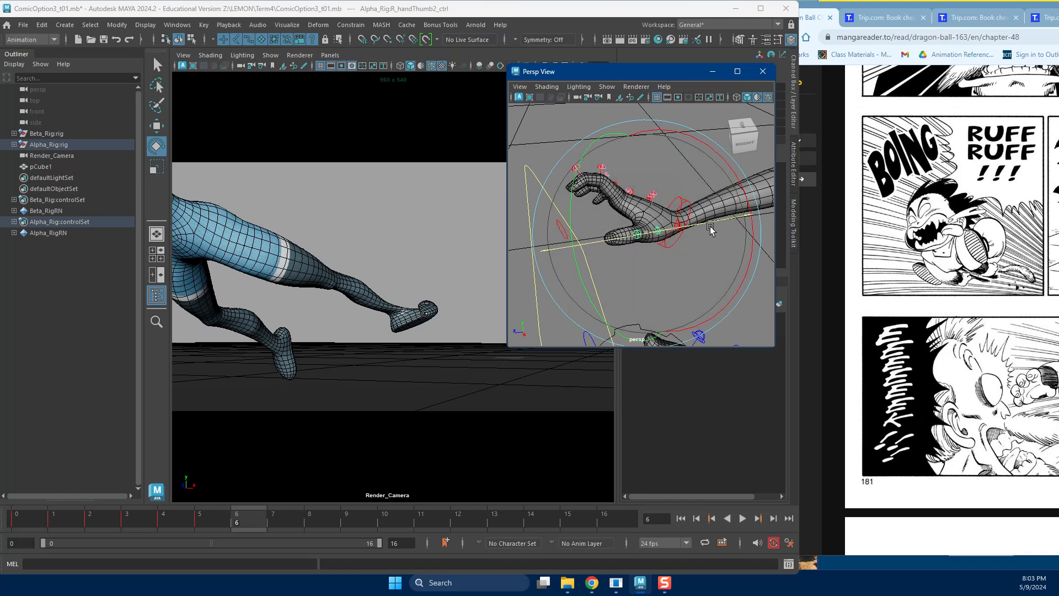
Rotate Alpha's right pinky and ring finger controls to refine the clawed hand.
left_click_drag(725, 246, 552, 284, "alt")
key("w")
middle_click_drag(552, 284, 615, 213, "alt")
right_click_drag(615, 213, 658, 215, "alt")
left_click_drag(627, 218, 674, 199, "alt")
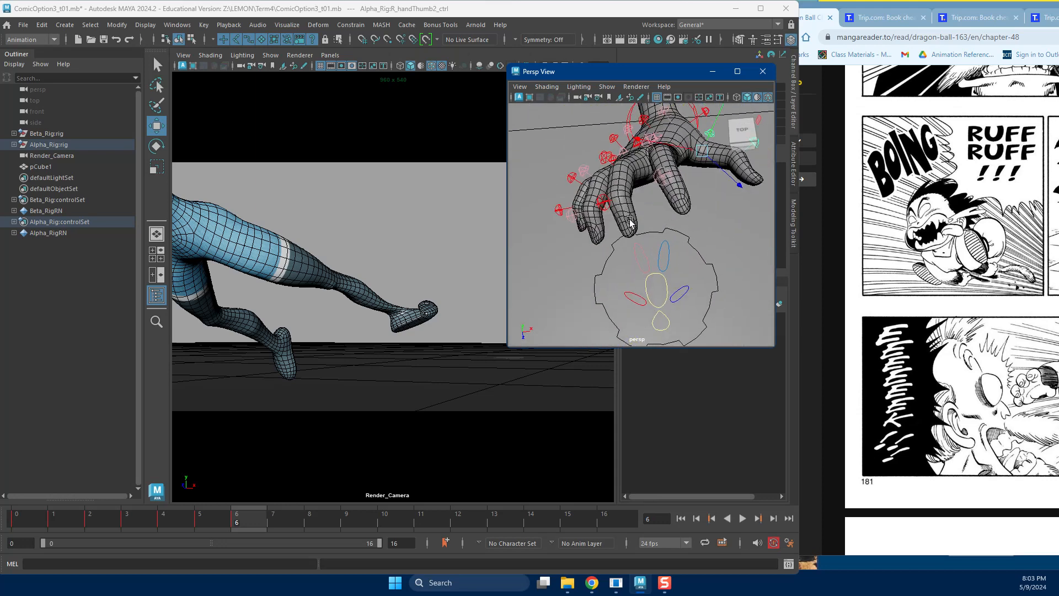
key("e")
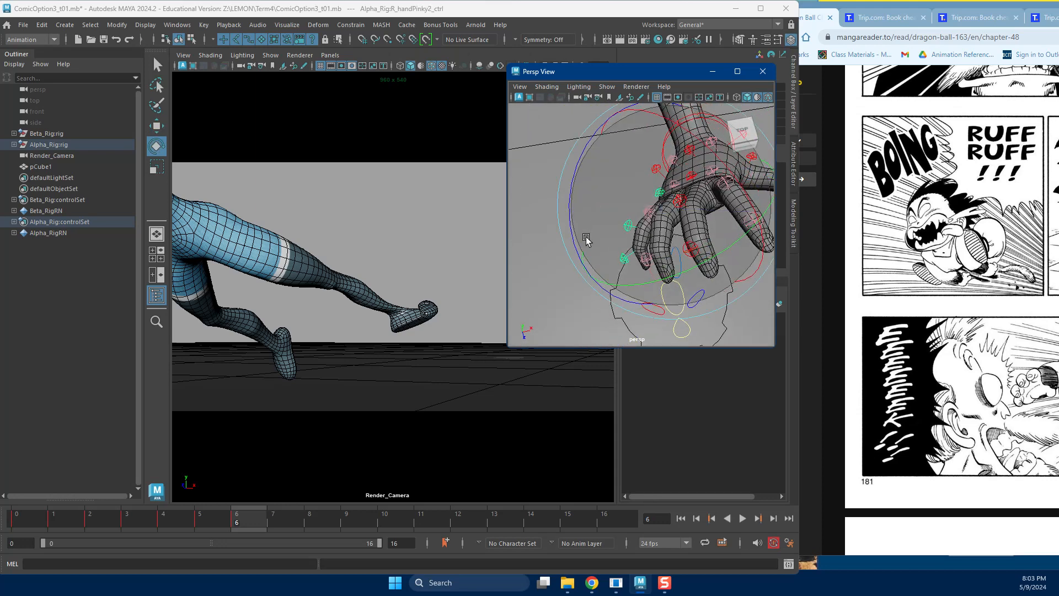
key("w")
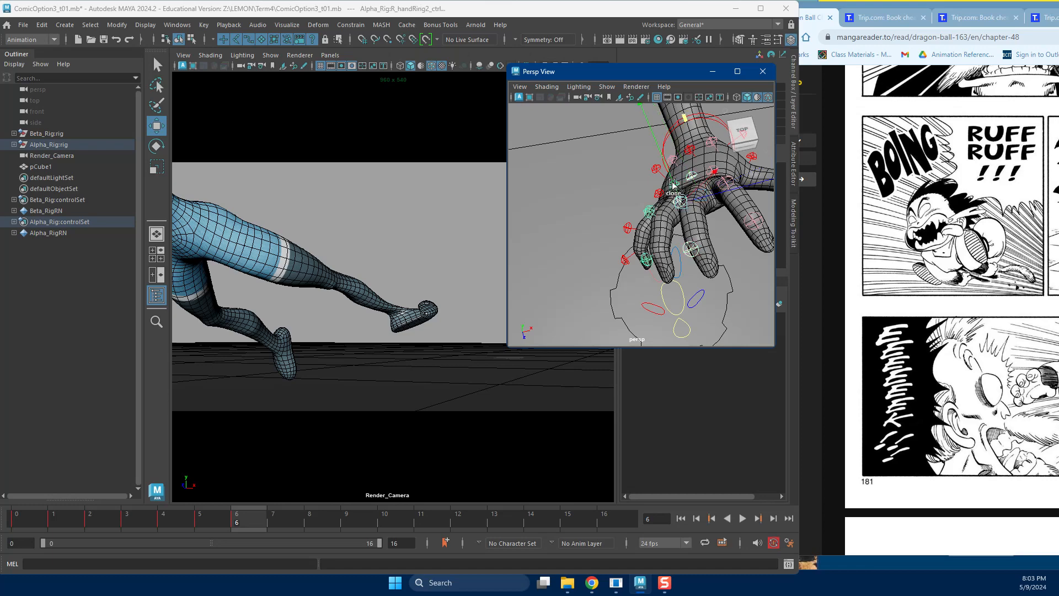
key("e")
left_click_drag(678, 204, 645, 171)
Rotate Alpha's head control to lift the face forward and adjust the jaw control.
left_click(611, 180)
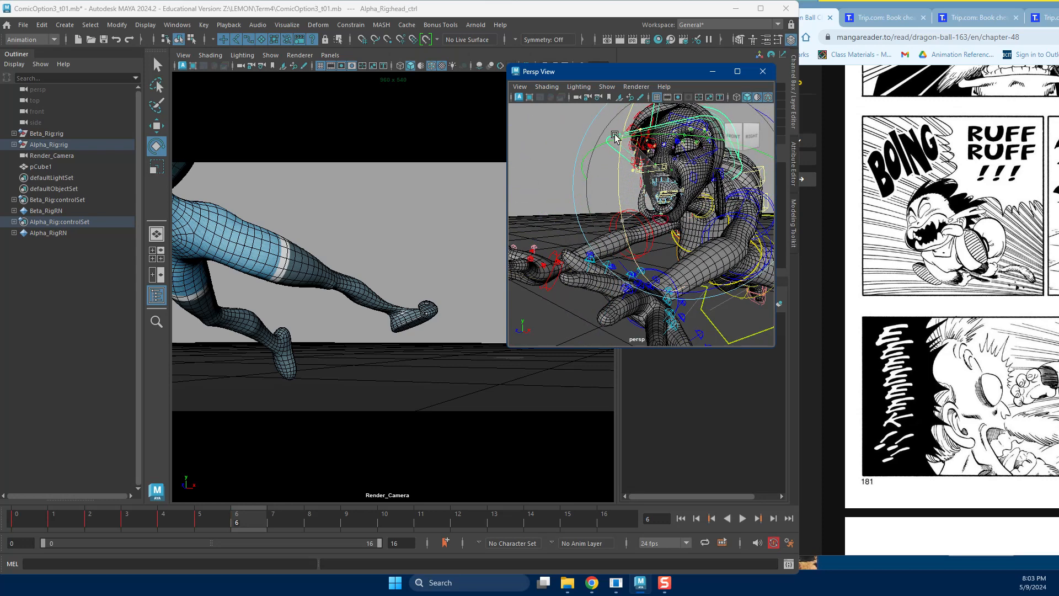
key("w")
key("e")
left_click_drag(638, 236, 629, 261)
mouse_move(733, 276)
middle_mouse_down("alt")
mouse_move(622, 265)
mouse_move(362, 168)
middle_mouse_up("alt")
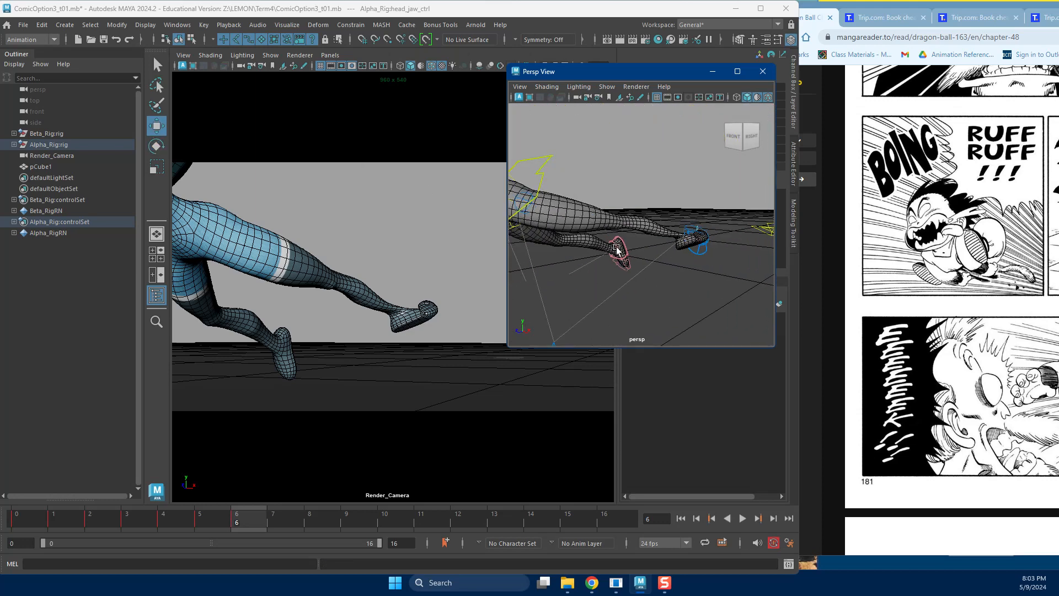
Raise Alpha's right foot control, then reposition and rotate the left foot control to adjust the trailing legs.
left_click_drag(618, 250, 649, 242)
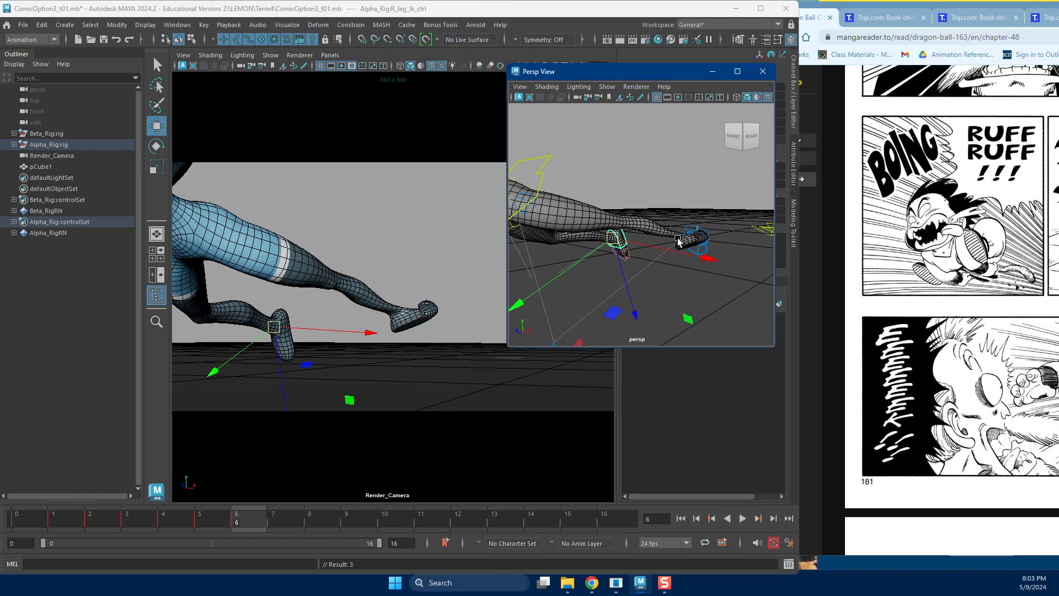
left_click_drag(743, 257, 640, 284, "alt")
left_click(601, 245)
left_click_drag(642, 324, 612, 327)
key("e")
mouse_move(386, 381)
left_mouse_down()
mouse_move(480, 349)
mouse_move(412, 279)
mouse_move(412, 381)
mouse_move(468, 358)
mouse_move(425, 386)
mouse_move(347, 373)
mouse_move(392, 362)
left_mouse_up()
Step the render camera back from the leg close-up to a wide view over Beta's shoulder.
key("bracketleft")
key("bracketleft")
key("bracketleft")
key("bracketleft")
key("bracketleft")
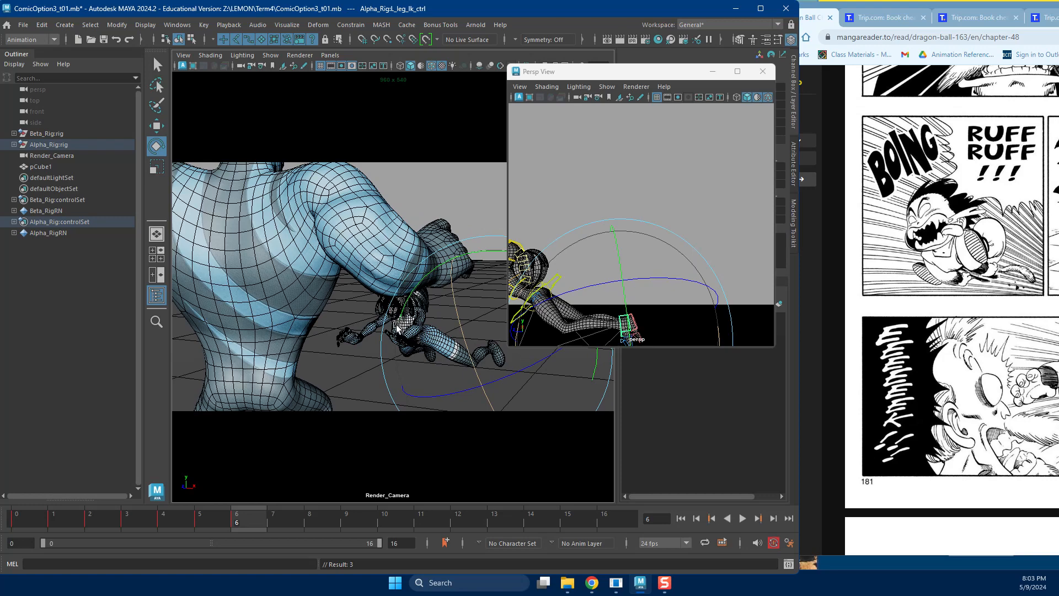
left_click_drag(396, 327, 382, 348, "alt")
key("bracketleft")
key("bracketleft")
key("bracketleft")
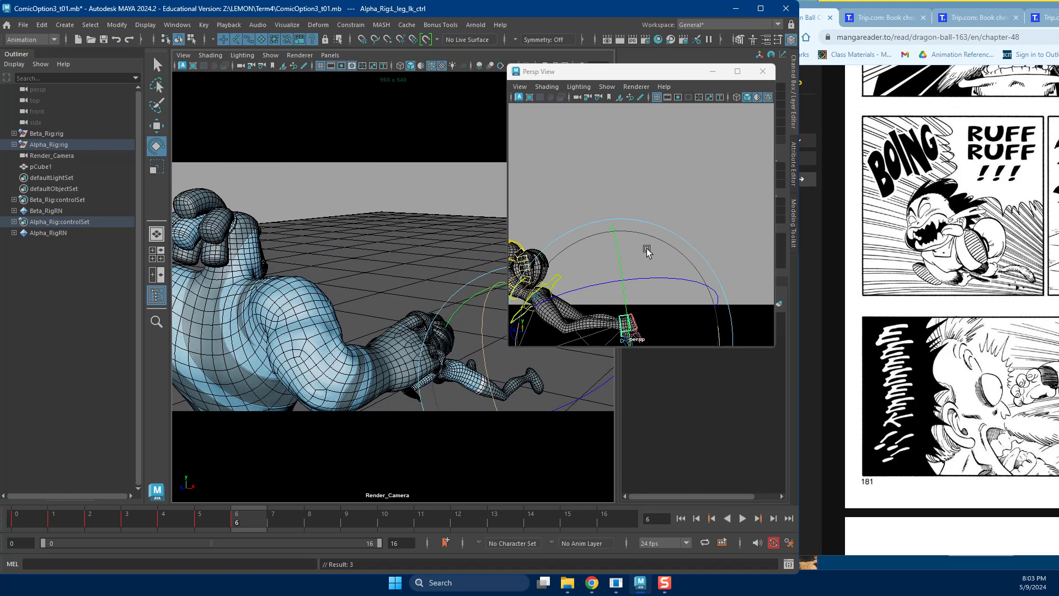
Arrange the manga page beside a narrowed Maya window so the whole reference panel can be seen.
left_click_drag(1058, 17, 984, 51)
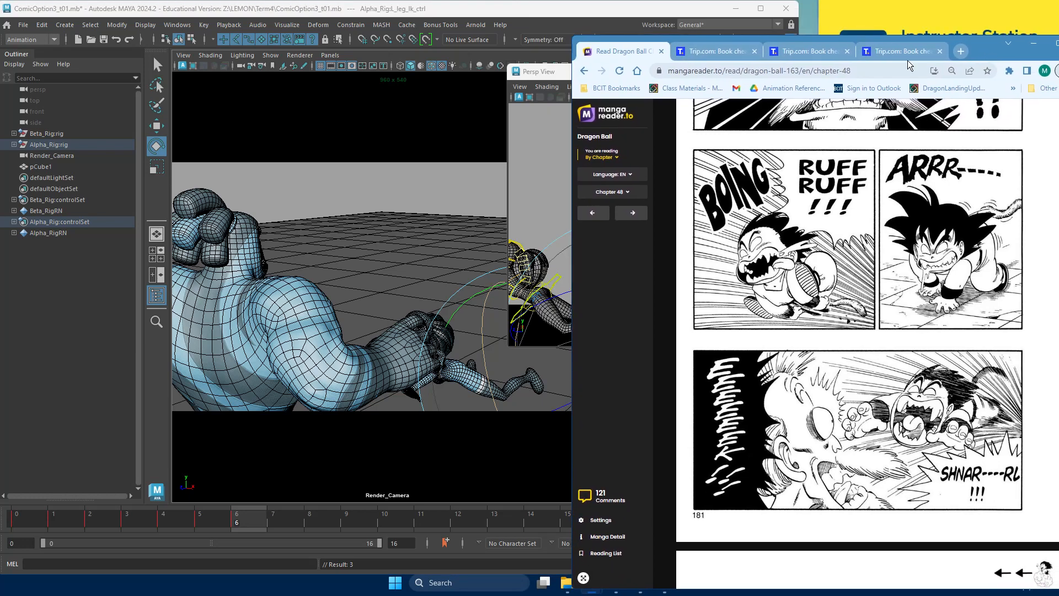
left_click(694, 9)
left_click_drag(801, 382, 692, 382)
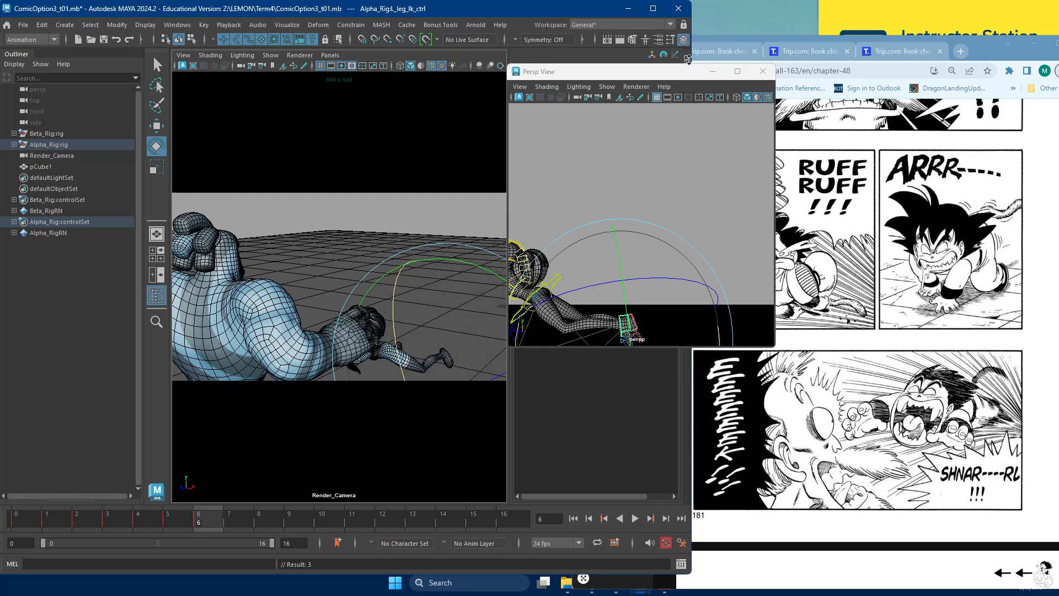
Raise Alpha's pelvis and both foot controls together in Translate Y, bringing the pelvis control to 48.539.
left_click(676, 76)
middle_click_drag(657, 307, 652, 276, "alt")
key("w")
left_click_drag(631, 299, 644, 303, "alt")
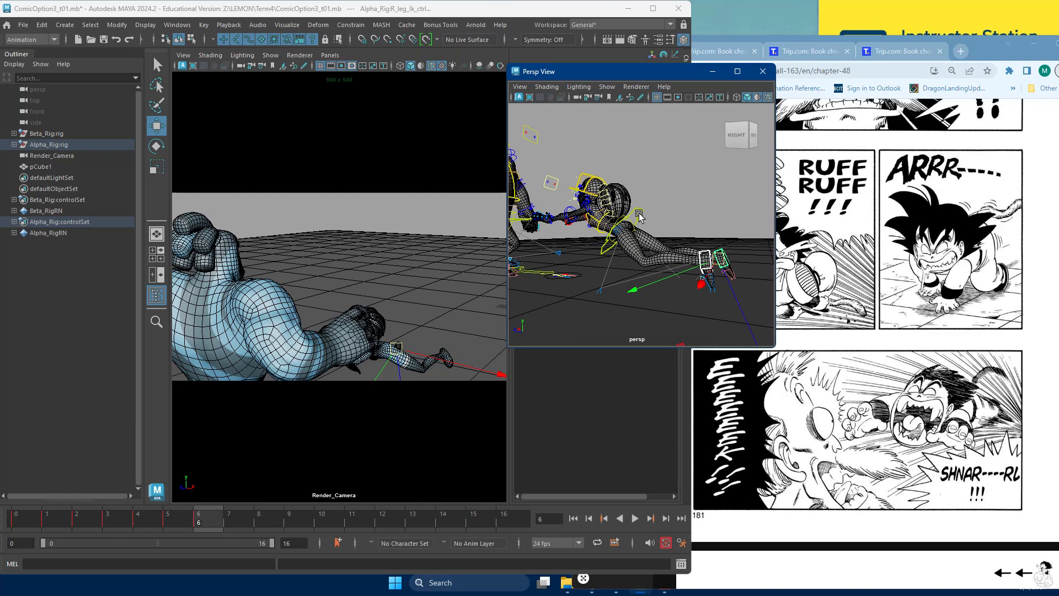
left_click_drag(597, 77, 289, 165)
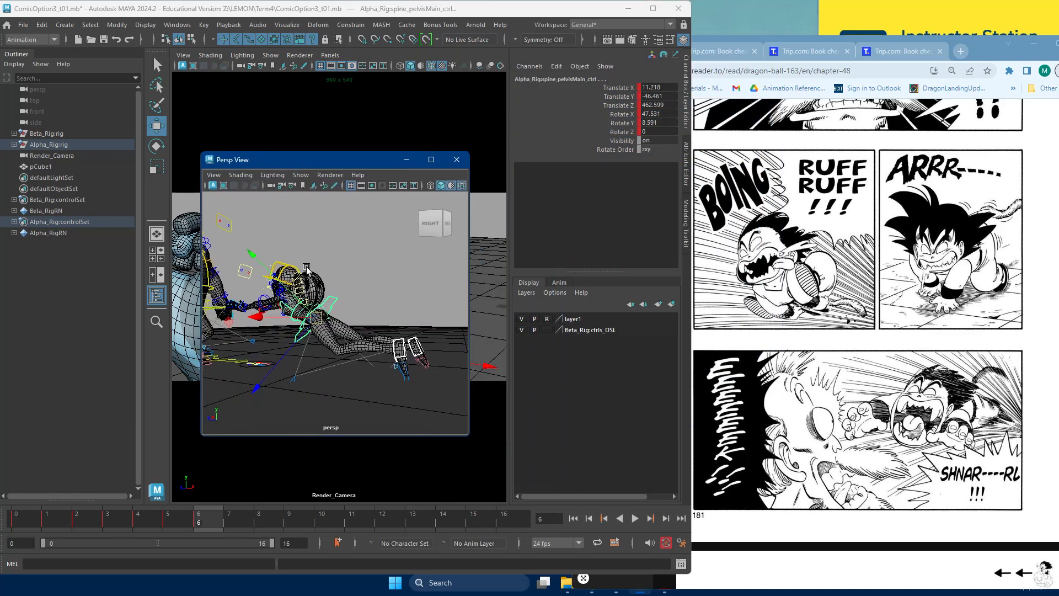
left_click(619, 97)
middle_click_drag(340, 298, 414, 284)
scroll(408, 270, "down", 2)
left_click_drag(356, 166, 589, 280)
middle_click_drag(558, 364, 470, 346)
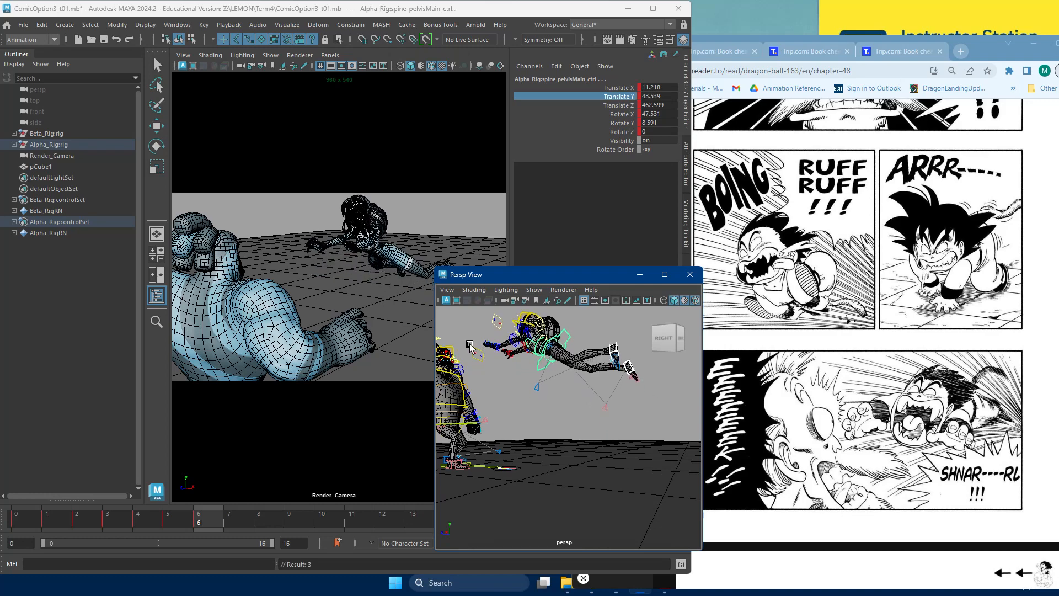
Reframe the render camera over Beta's shoulder with the airborne Alpha lunging in from the other side.
left_click_drag(332, 346, 325, 328, "alt")
right_click_drag(326, 327, 333, 316, "alt")
middle_click_drag(333, 315, 297, 332, "alt")
left_click_drag(297, 332, 227, 314, "alt")
middle_click_drag(227, 314, 350, 335, "alt")
left_click_drag(349, 335, 378, 362, "alt")
middle_click_drag(378, 362, 381, 356, "alt")
Rotate Beta's upper body to bring his face into profile toward Alpha, and key the rotation.
left_click_drag(516, 400, 536, 407, "alt")
right_click_drag(536, 406, 591, 444, "alt")
middle_click_drag(591, 445, 617, 460, "alt")
left_click(502, 365)
key("w")
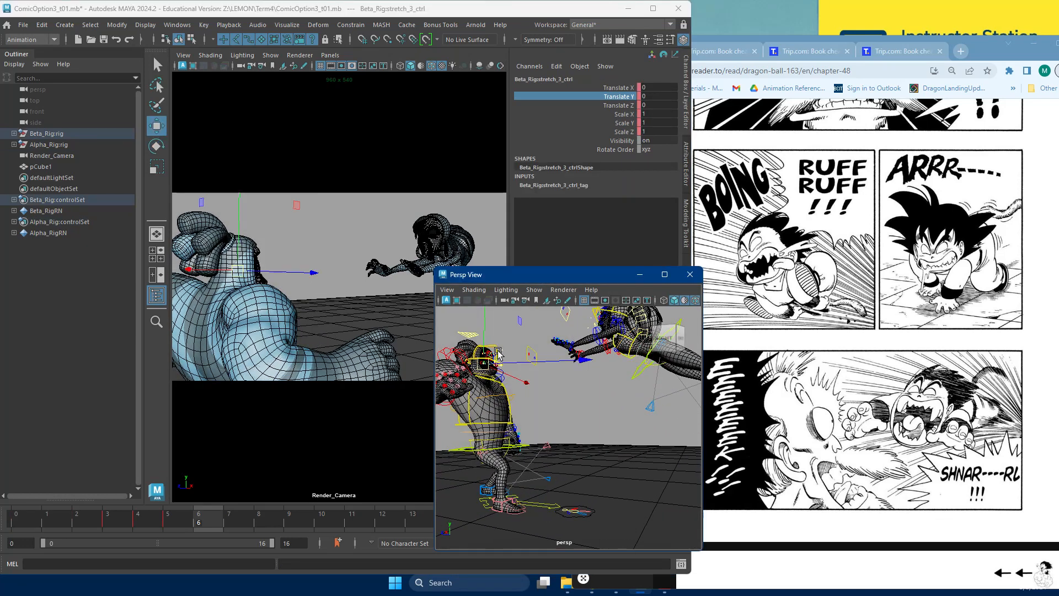
left_click(498, 352)
key("e")
left_click_drag(556, 414, 565, 396)
left_click(201, 251)
left_click_drag(201, 251, 177, 254)
key("shift+e")
Twist Beta's chest rotation control and key its rotation.
left_click_drag(553, 425, 665, 479, "alt")
middle_click_drag(537, 413, 541, 478, "alt")
right_click_drag(541, 477, 604, 468, "alt")
key("w")
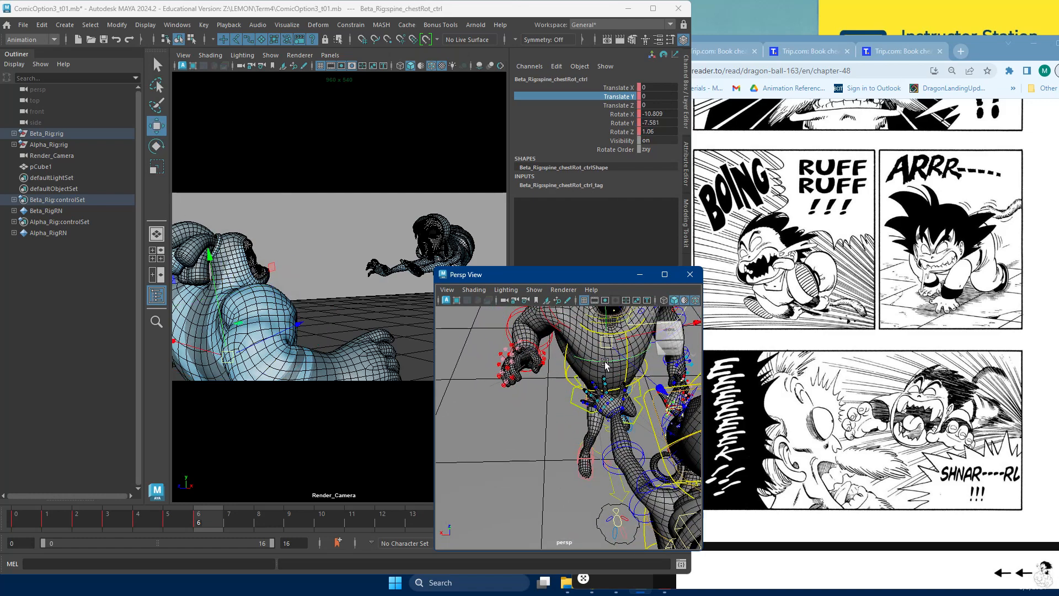
key("e")
left_click_drag(637, 390, 612, 386)
key("shift+e")
Rotate Beta's main chest control and base neck control to turn his torso and head.
key("w")
left_click(645, 369)
key("e")
key("w")
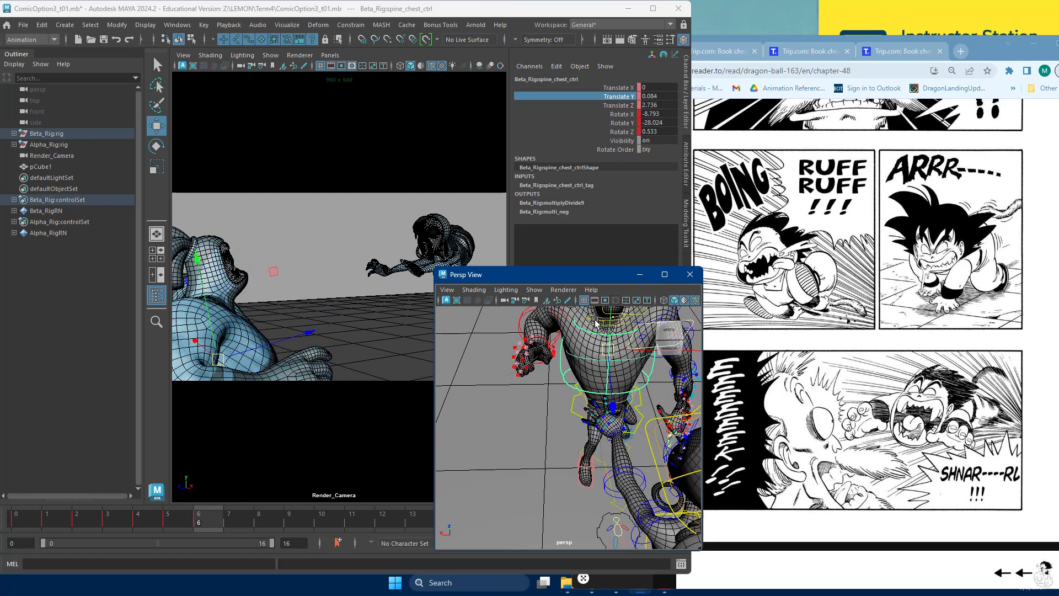
left_click(596, 322)
key("e")
left_click_drag(602, 335, 611, 384)
Step back through the keyed poses to compare them, ending again on frame 6.
left_click_drag(590, 444, 651, 364, "alt")
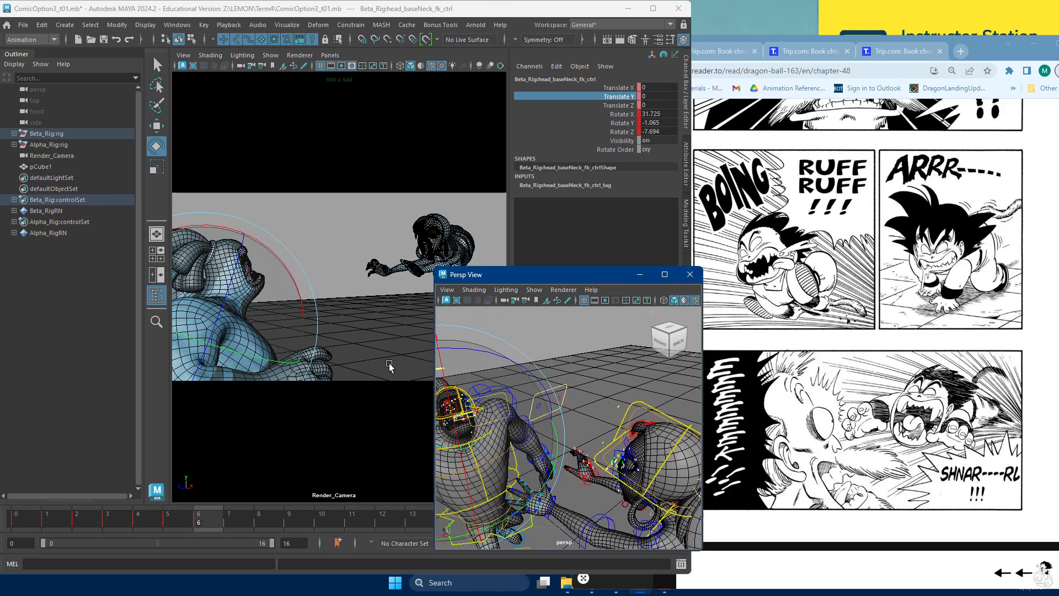
middle_click(325, 341)
key("comma")
key("comma")
key("comma")
key("comma")
key("comma")
key("period")
key("period")
key("period")
key("period")
key("period")
key("period")
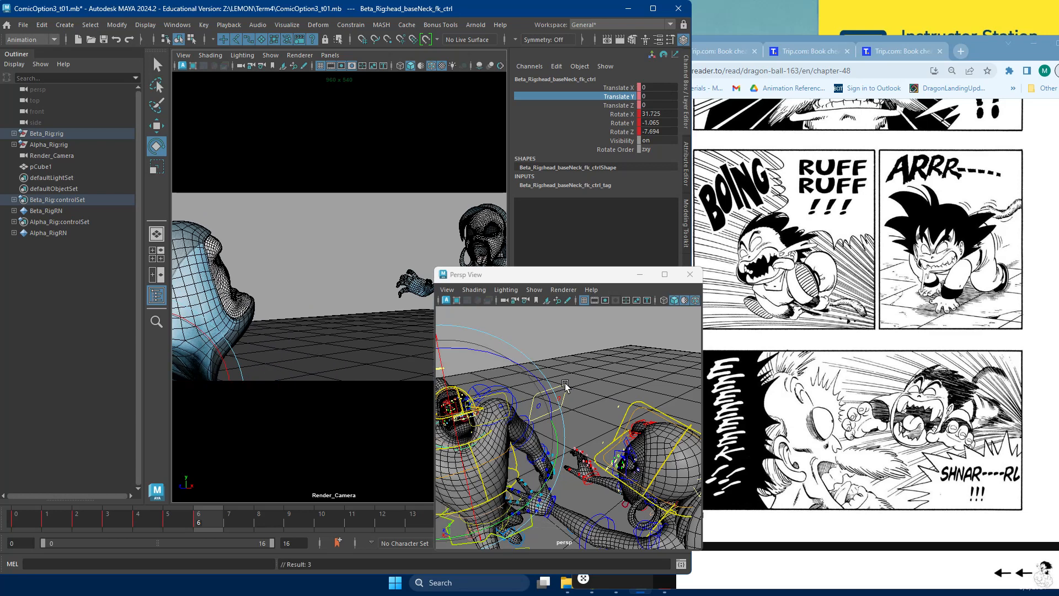
Reframe the render camera closer on Alpha and move the perspective window clear of the camera view.
middle_click(565, 383)
key("alt+v")
middle_click(306, 326)
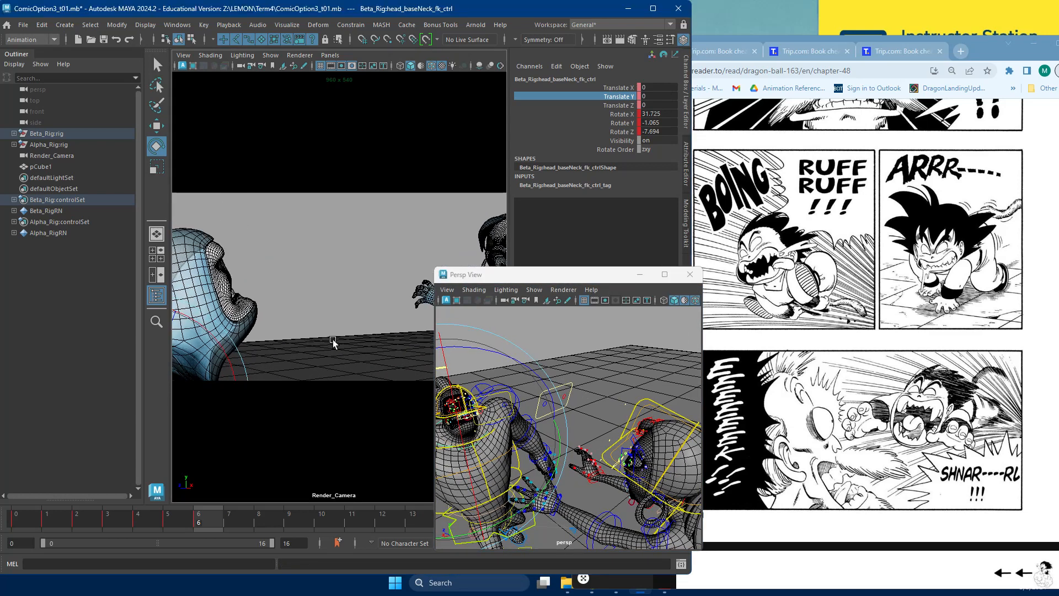
left_click_drag(569, 276, 650, 308)
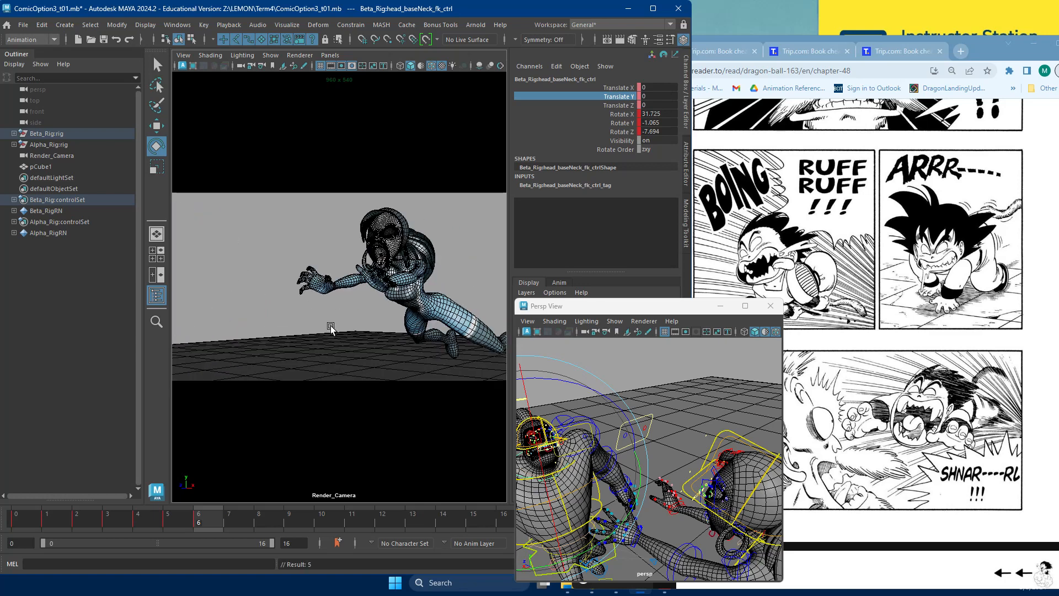
Select the render camera and key its focal length.
left_click(240, 65)
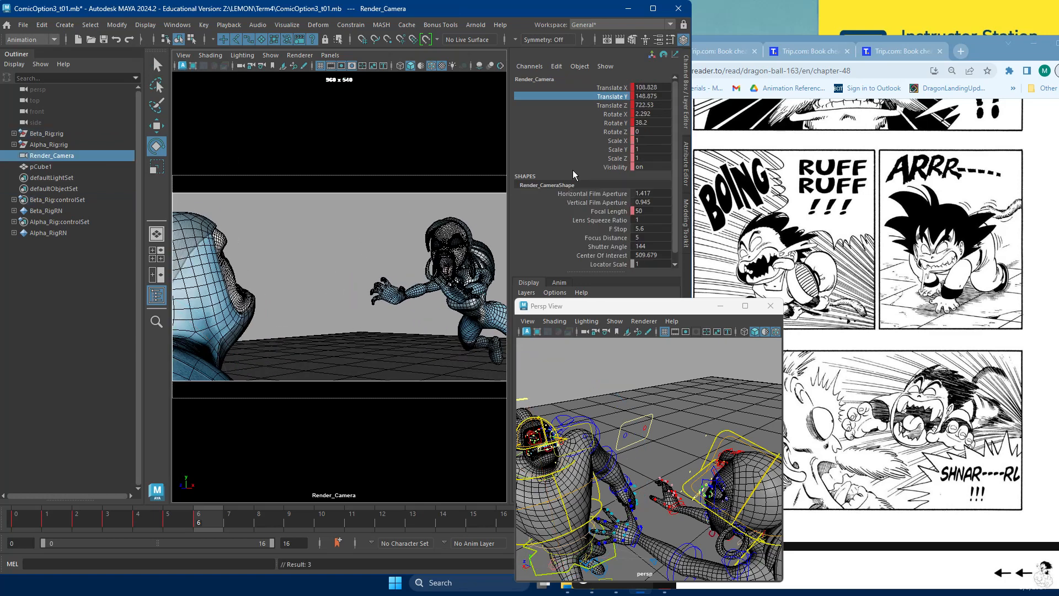
right_click(622, 215)
key("alt+comma")
right_click(611, 220)
left_click(624, 239)
key("alt+period")
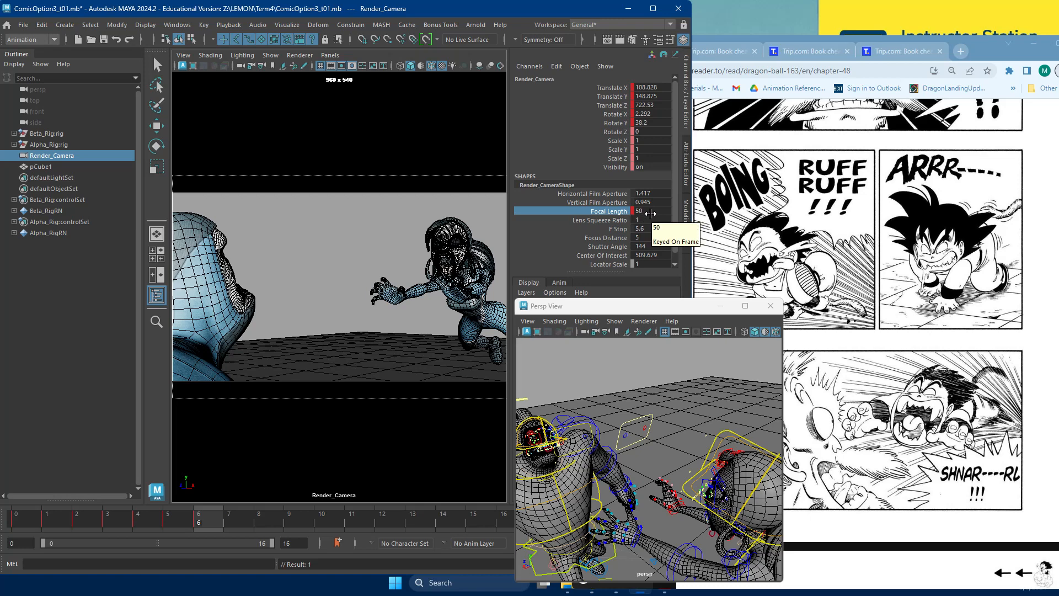
Try a render camera focal length of 40 while orbiting the shot, and set it back to 50.
type("40")
key("Return")
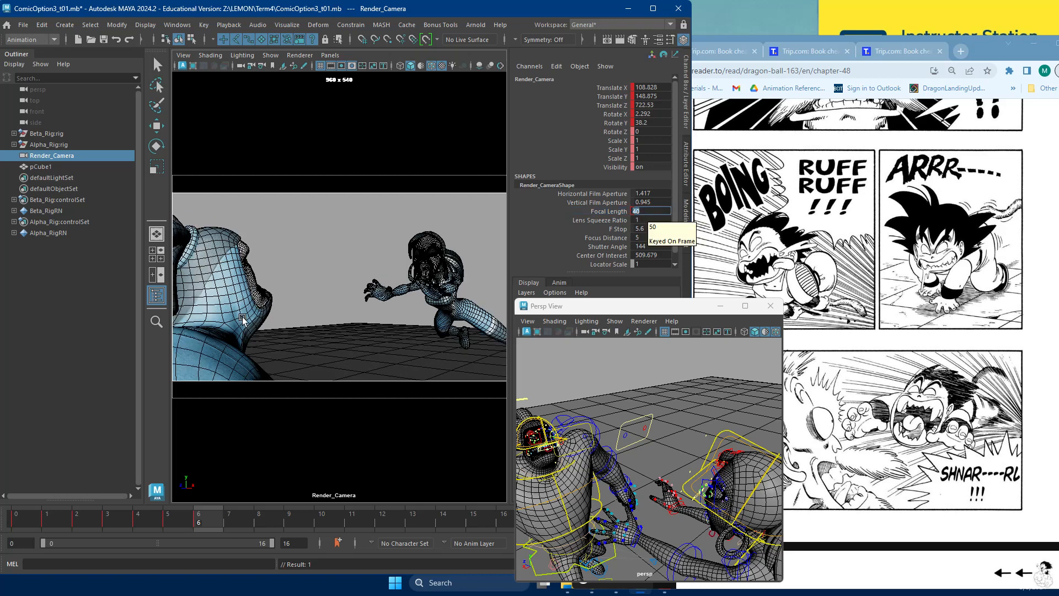
left_click_drag(276, 308, 298, 303, "alt")
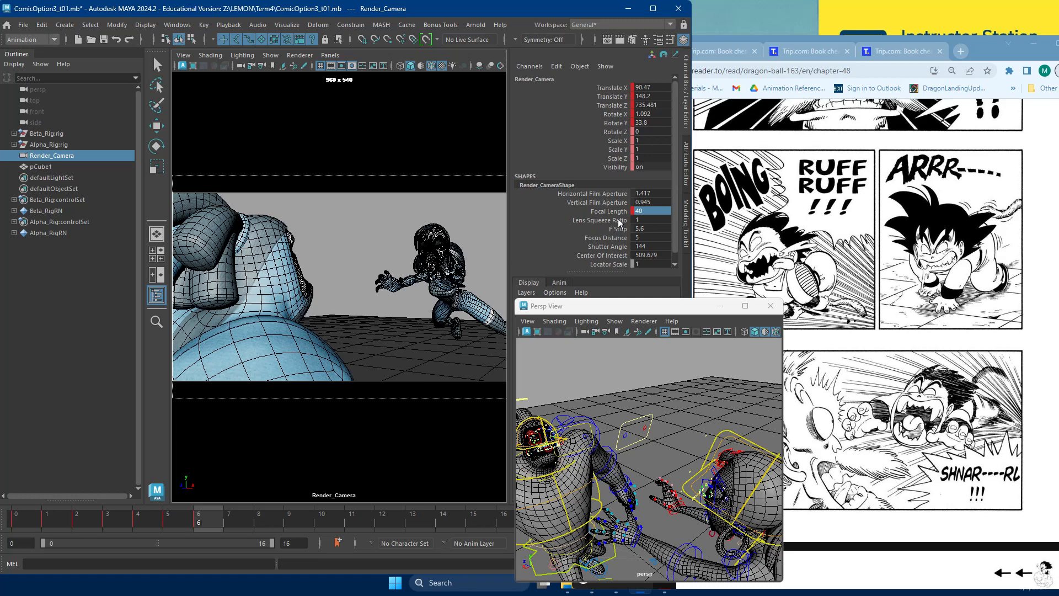
type("50")
key("Return")
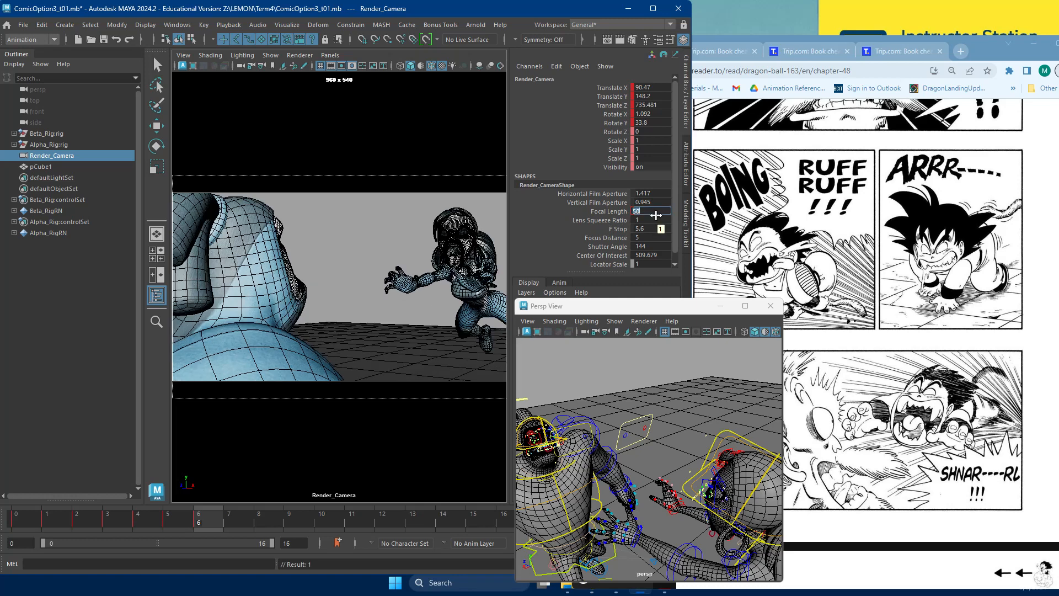
Set the render camera's focal length to 60 and orbit the shot to face Alpha past Beta's head.
key("Return")
left_click_drag(420, 205, 368, 235, "alt")
right_click_drag(368, 235, 371, 238, "alt")
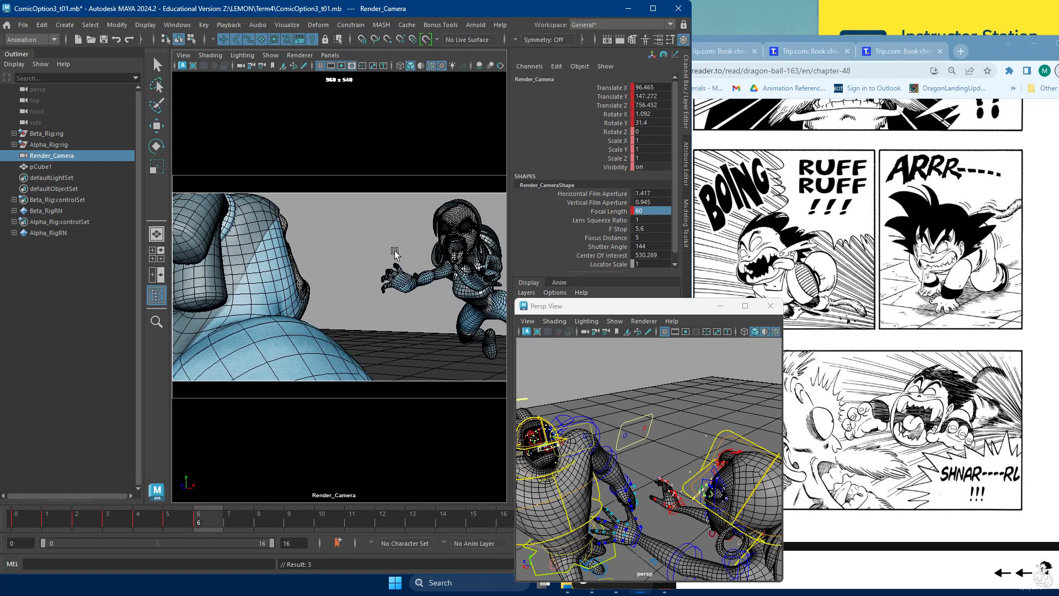
left_click_drag(401, 297, 364, 286, "alt")
right_click_drag(364, 285, 367, 288, "alt")
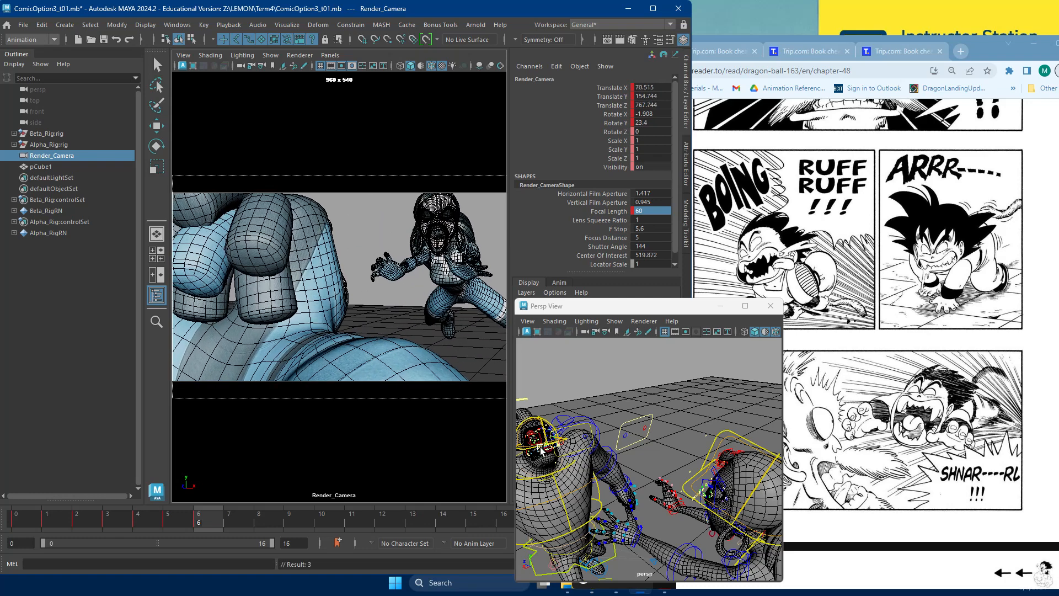
Rotate Beta's head control to turn his face toward the camera side.
left_click(540, 448)
key("w")
left_click(545, 423)
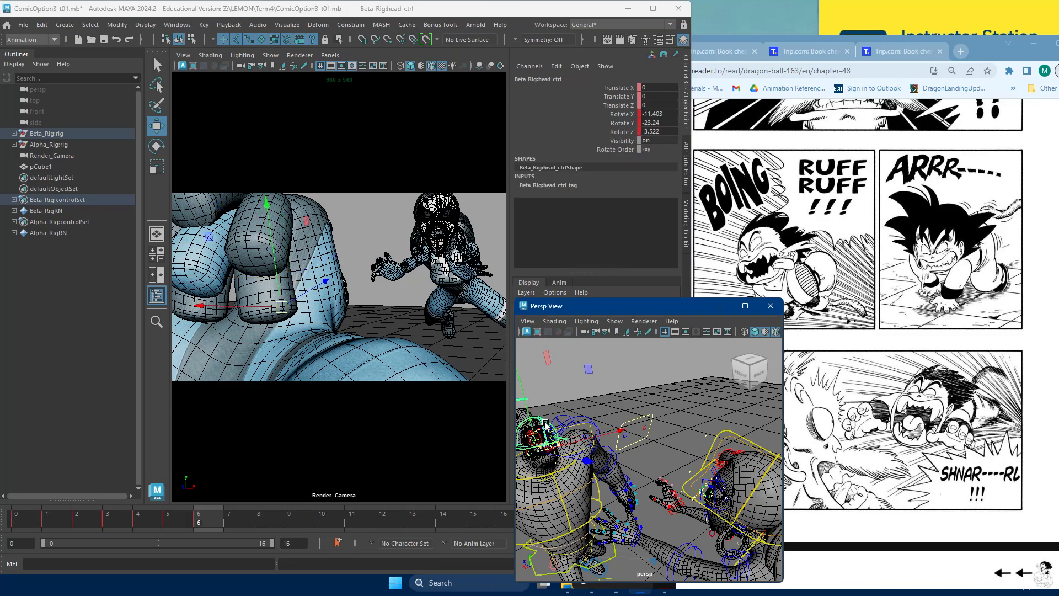
key("e")
left_click_drag(305, 261, 263, 299)
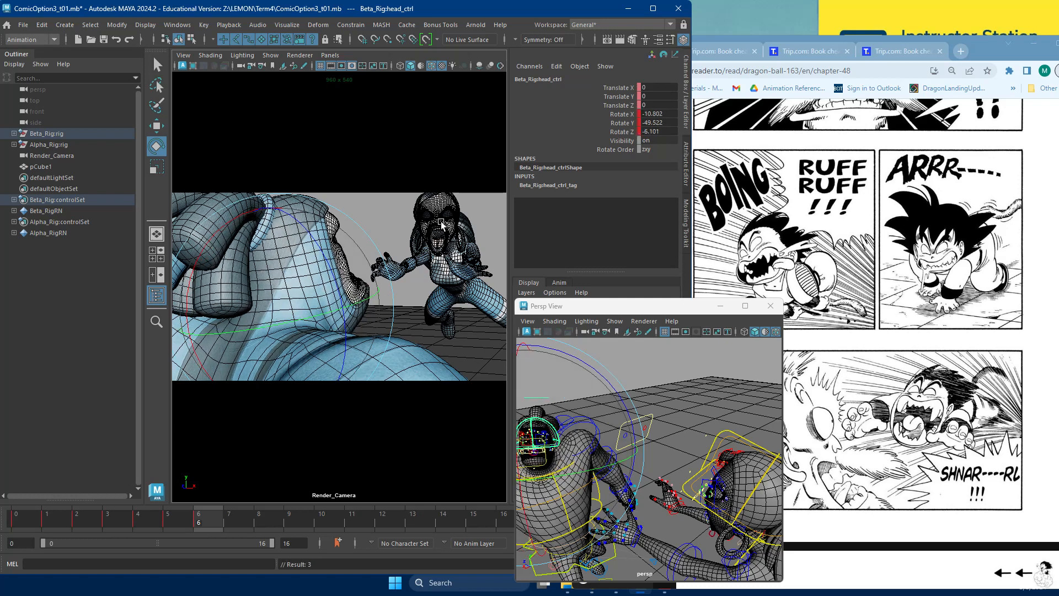
Set the render camera's focal length to 50 and reframe Beta's head in the foreground with Alpha behind.
left_click(234, 66)
left_click(652, 213)
type("5")
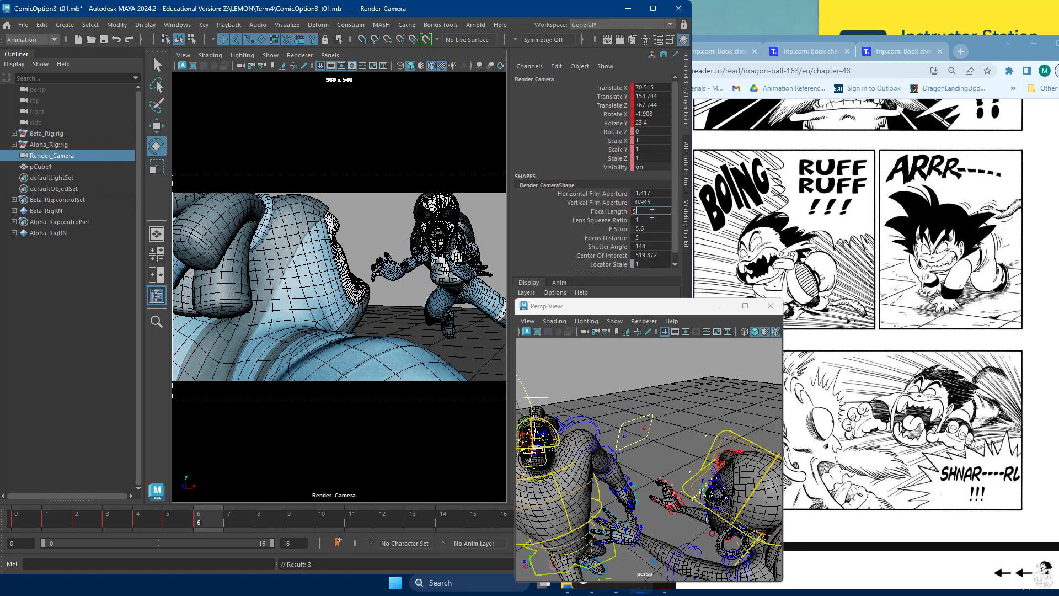
type("0")
key("Return")
right_click_drag(314, 379, 333, 372, "alt")
middle_click_drag(318, 369, 312, 371, "alt")
left_click_drag(315, 371, 310, 367, "alt")
middle_click_drag(311, 370, 335, 379, "alt")
Turn Beta's head control further to about -69 in Rotate Y so his face shows in profile.
left_click(557, 443)
left_click_drag(561, 432, 533, 432)
left_click_drag(258, 342, 273, 310)
Move and rotate Alpha's left foot control so the trailing leg bends within the camera frame.
left_click_drag(711, 454, 687, 446, "alt")
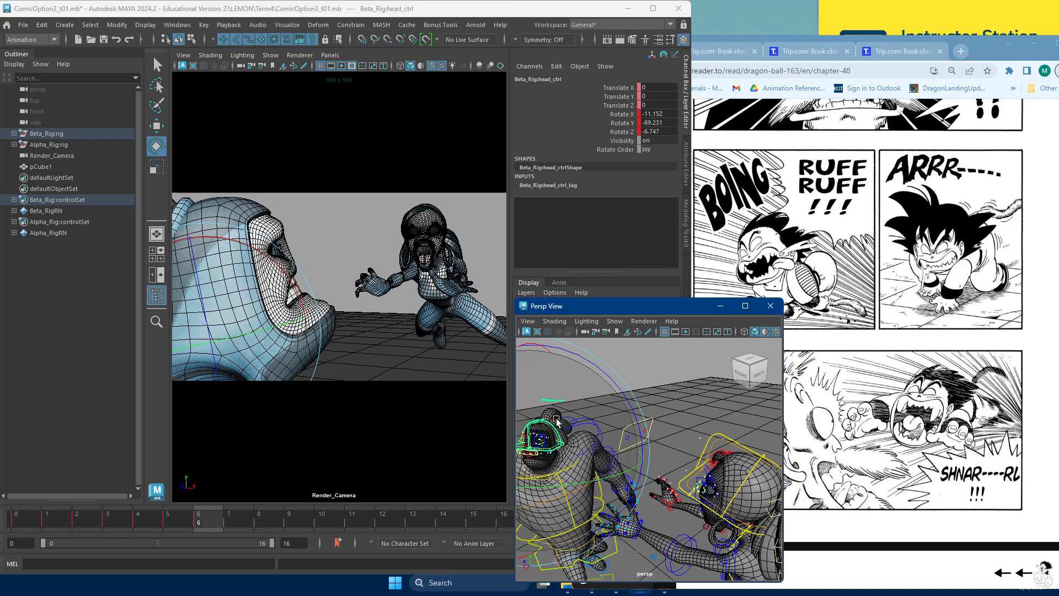
right_click_drag(731, 443, 634, 458, "alt")
left_click_drag(629, 395, 684, 414, "alt")
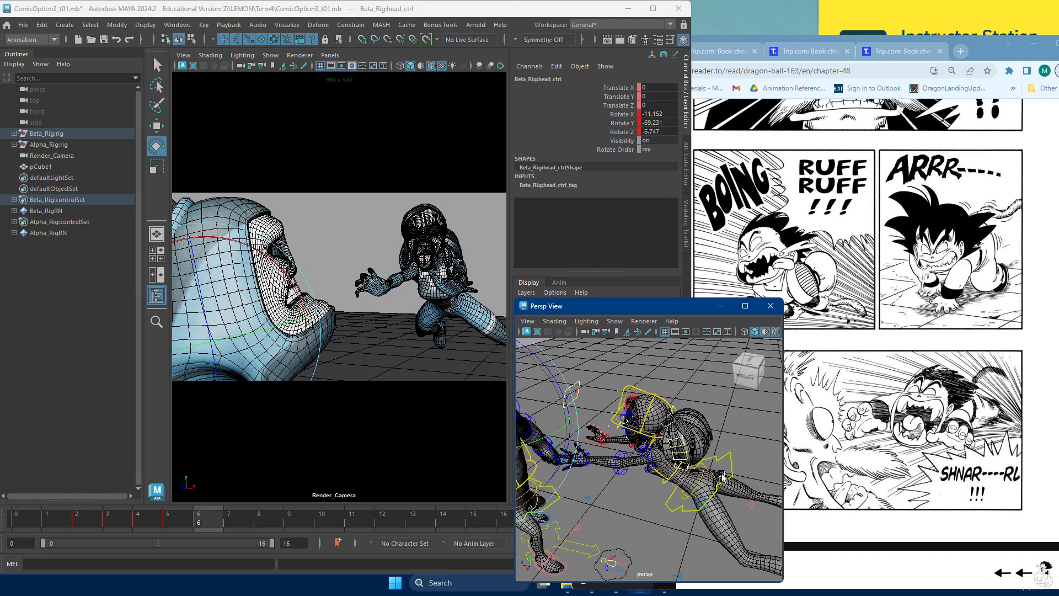
left_click(722, 476)
left_click_drag(722, 476, 758, 501, "alt")
key("w")
left_click(757, 499)
middle_click_drag(757, 499, 721, 483, "alt")
left_click_drag(720, 482, 695, 491, "alt")
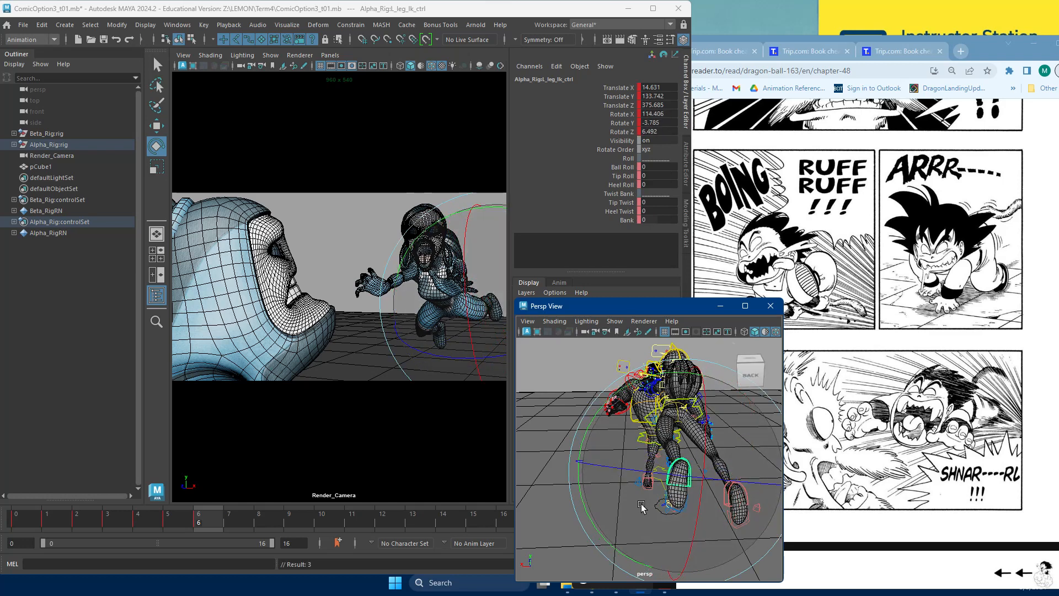
Move Alpha's right foot control and reposition its knee pole vector.
key("w")
left_click(741, 496)
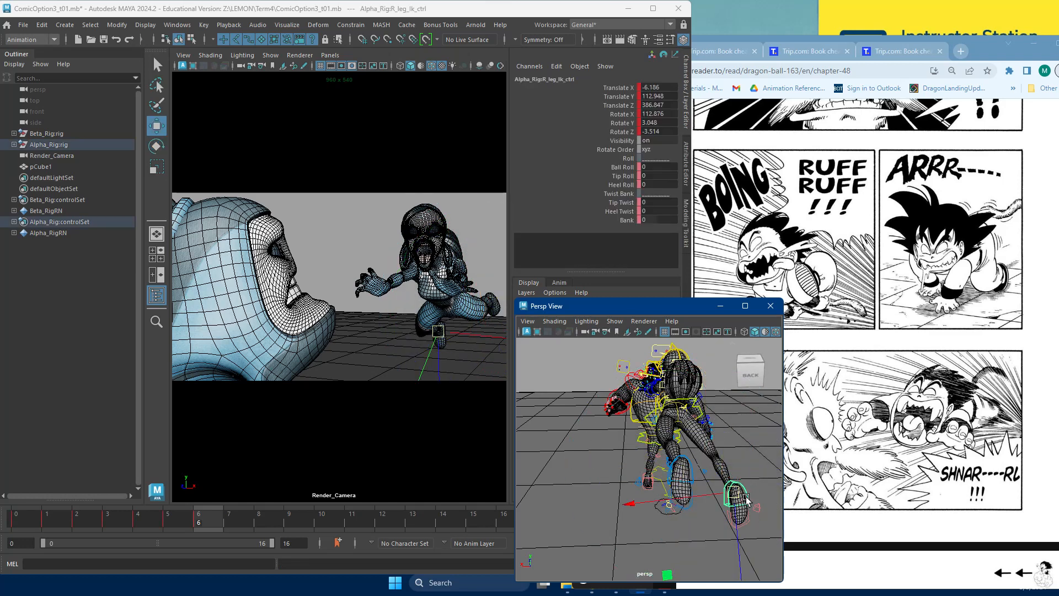
left_click(742, 521)
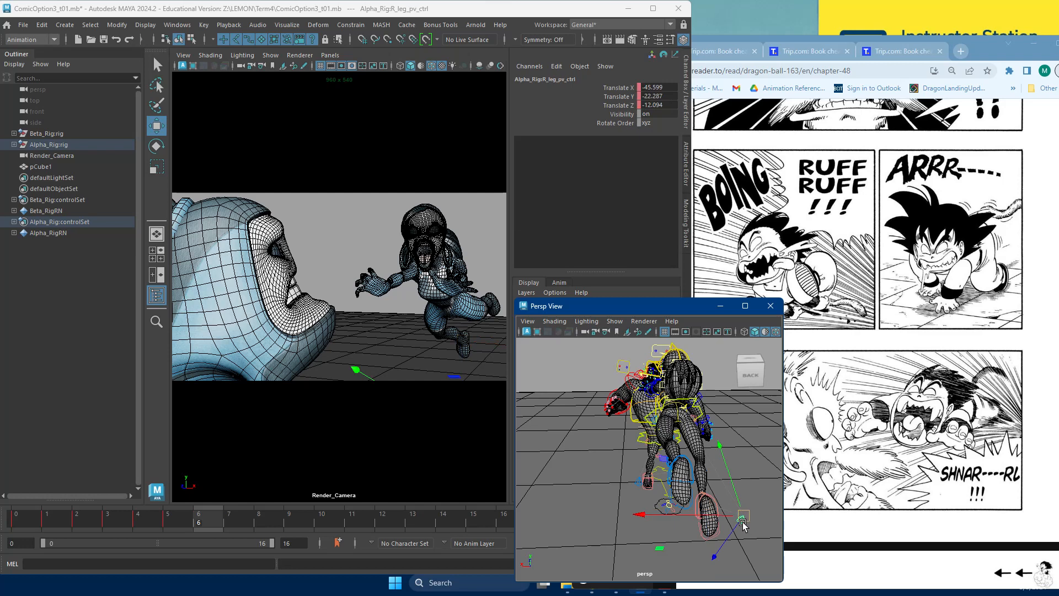
left_click(717, 509)
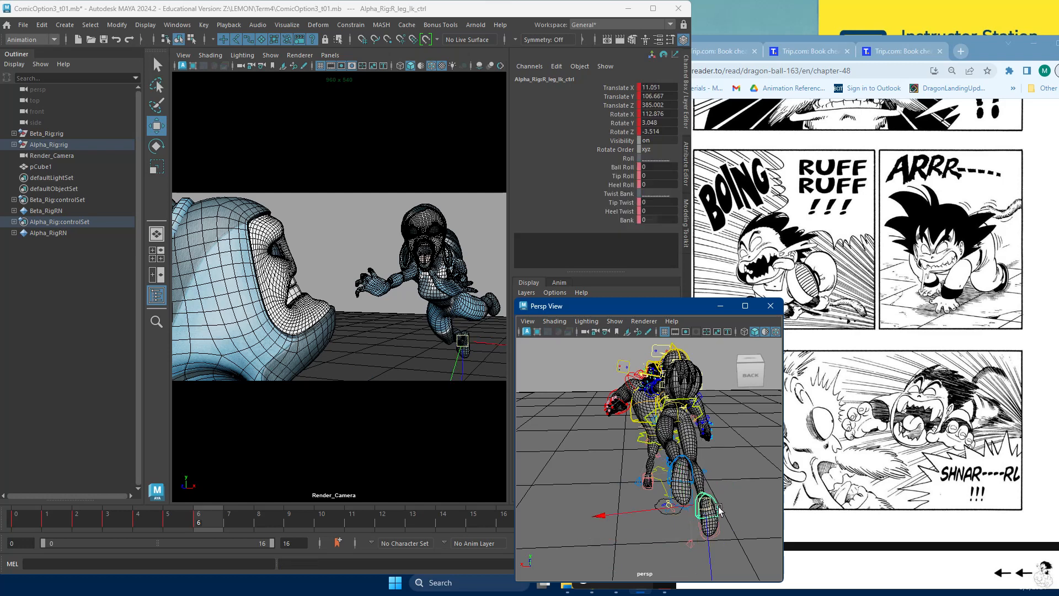
Rotate Alpha's chest rotation control to adjust the lean of the torso.
left_click_drag(706, 513, 768, 420, "alt")
scroll(656, 422, "up", 3)
left_click(647, 413)
key("e")
left_click_drag(628, 503, 667, 471)
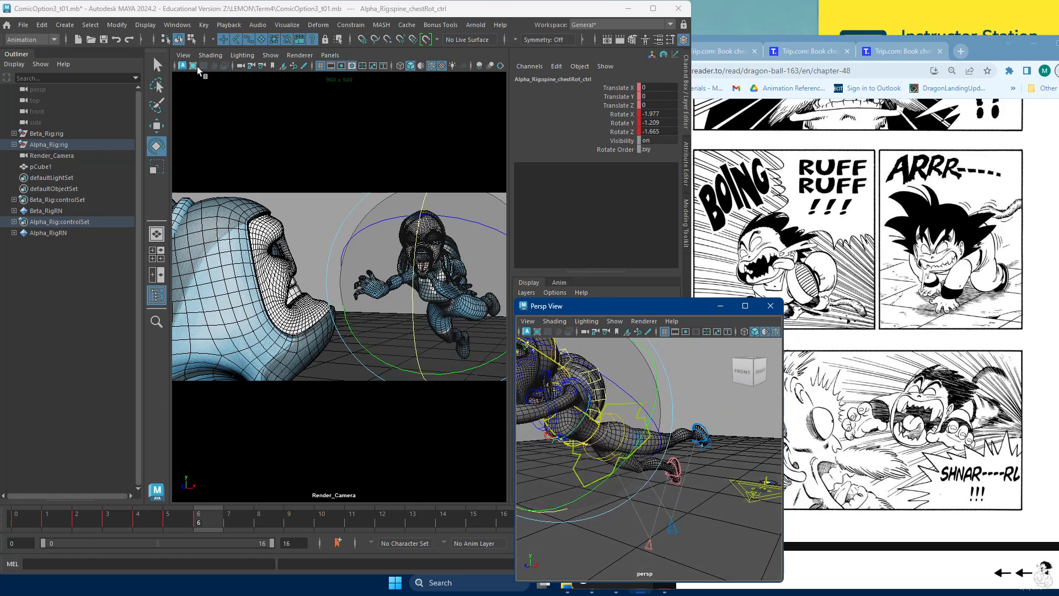
Rotate the render camera into a tilted shot with Rotate Z at -11.785.
left_click(240, 66)
scroll(665, 419, "down", 5)
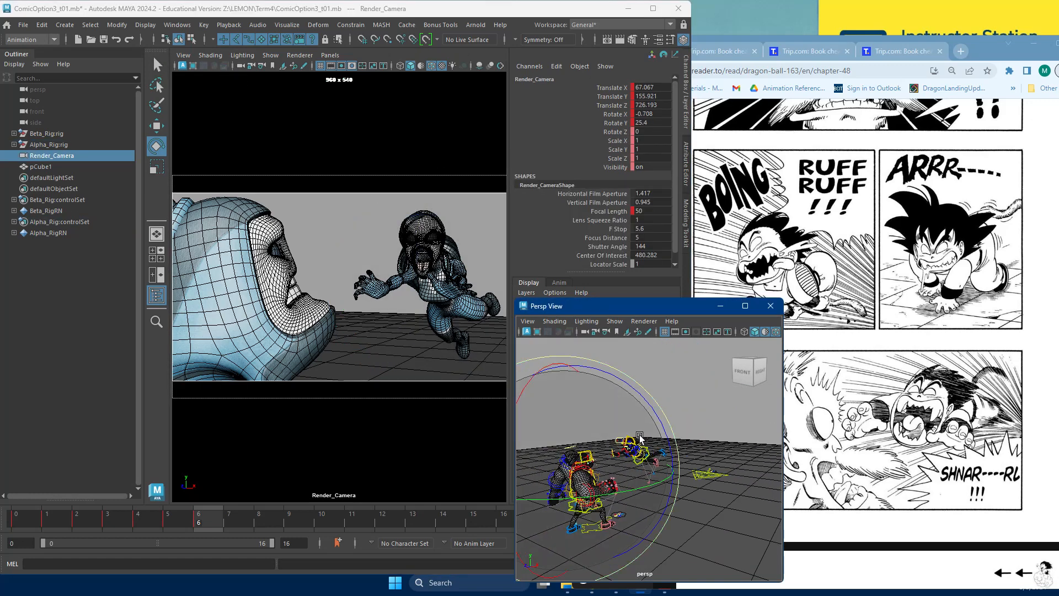
left_click_drag(665, 419, 665, 451)
left_click_drag(539, 412, 535, 403)
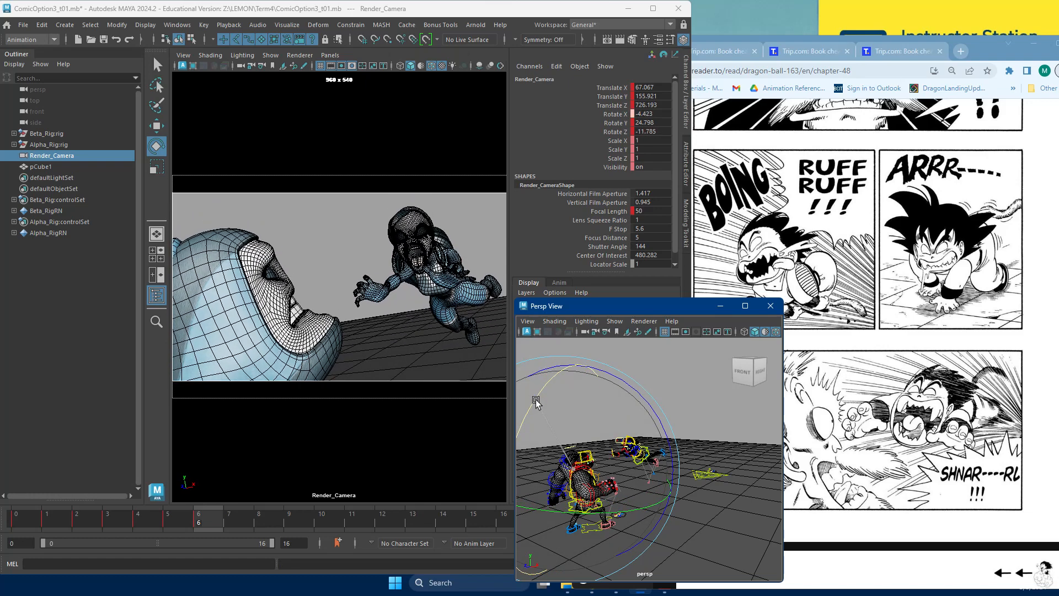
Rotate Alpha's head control to about -69.4, -5.7, -12.1 and hide the wireframe overlay in the render camera view.
scroll(614, 443, "up", 5)
key("w")
left_click(620, 437)
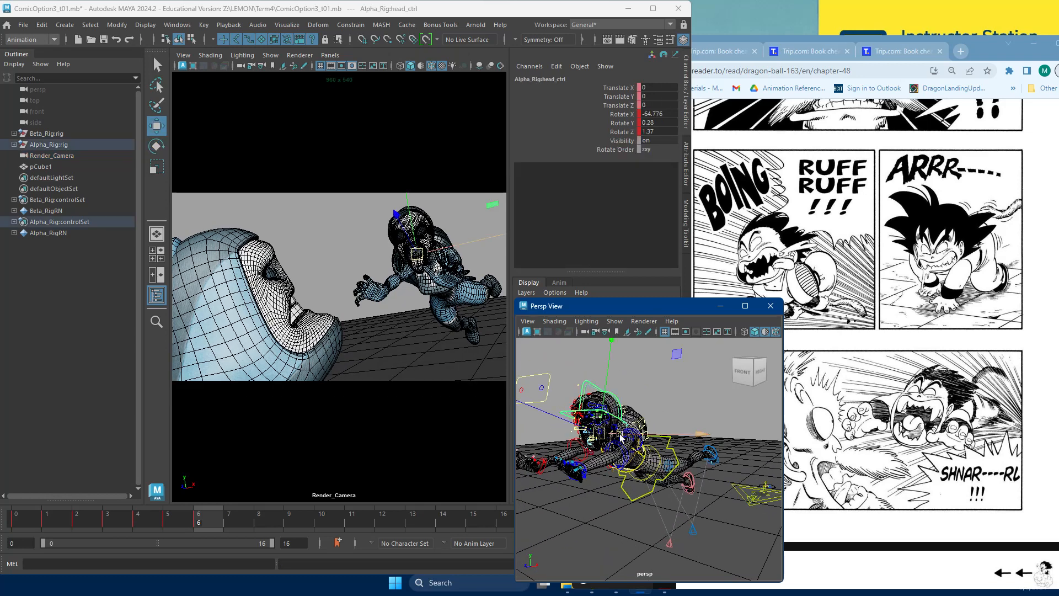
key("e")
left_click_drag(683, 491, 652, 512)
left_click_drag(448, 312, 344, 96)
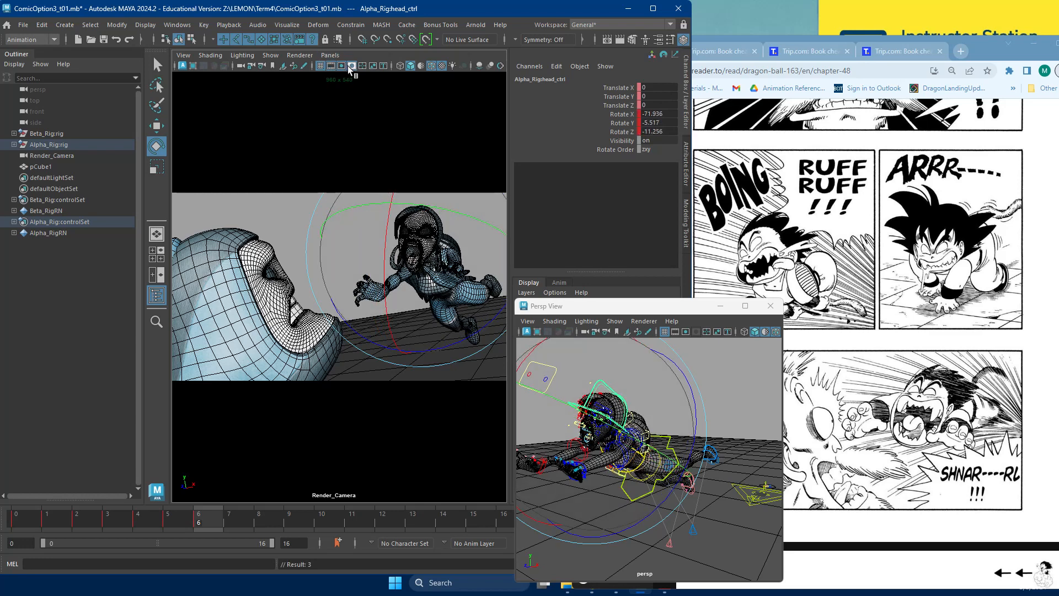
left_click(434, 66)
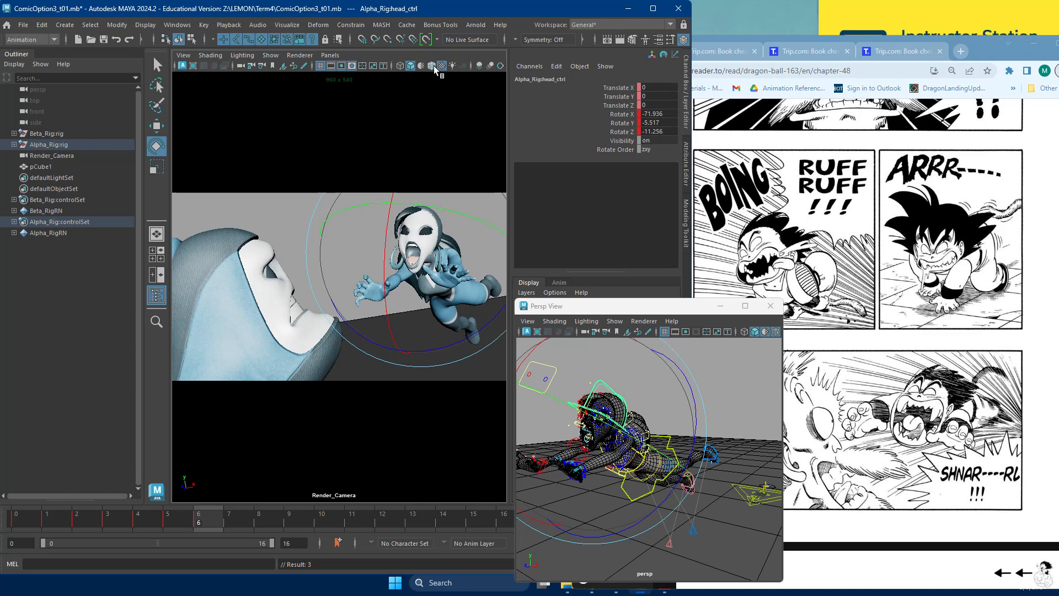
left_click_drag(457, 230, 455, 240)
Rotate Alpha's left arm shoulder control to Rotate X -27.324, Y 1.695 and Z 43.742.
key("w")
right_click_drag(652, 428, 669, 453, "alt")
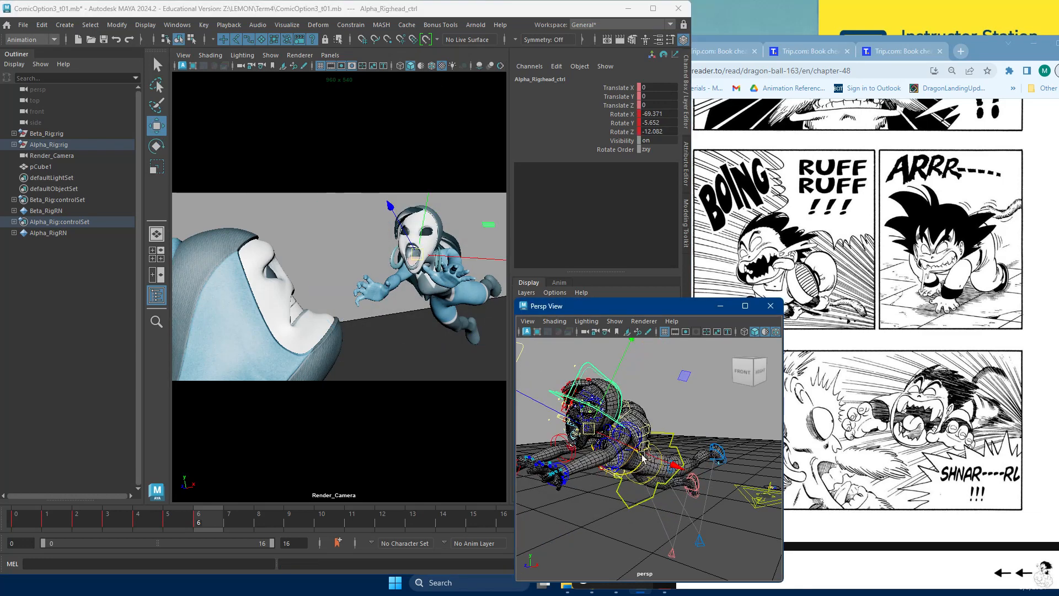
middle_click_drag(669, 453, 676, 472, "alt")
left_click(575, 462)
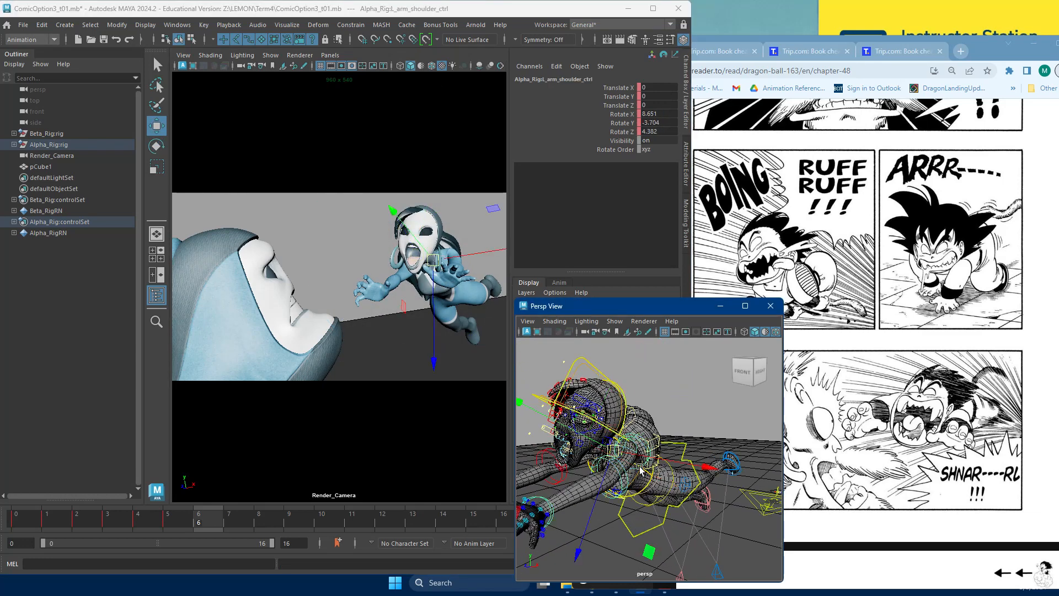
key("e")
left_click_drag(575, 461, 528, 450)
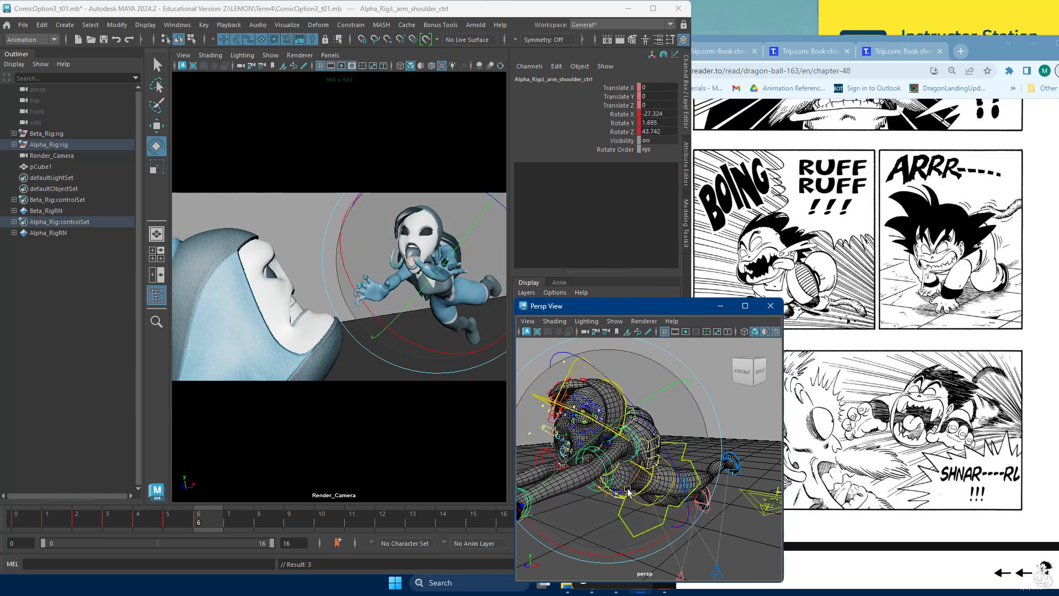
Rotate Alpha's left shoulder FK control to Rotate X 36.891, Y -67.348 and Z -17.542.
key("w")
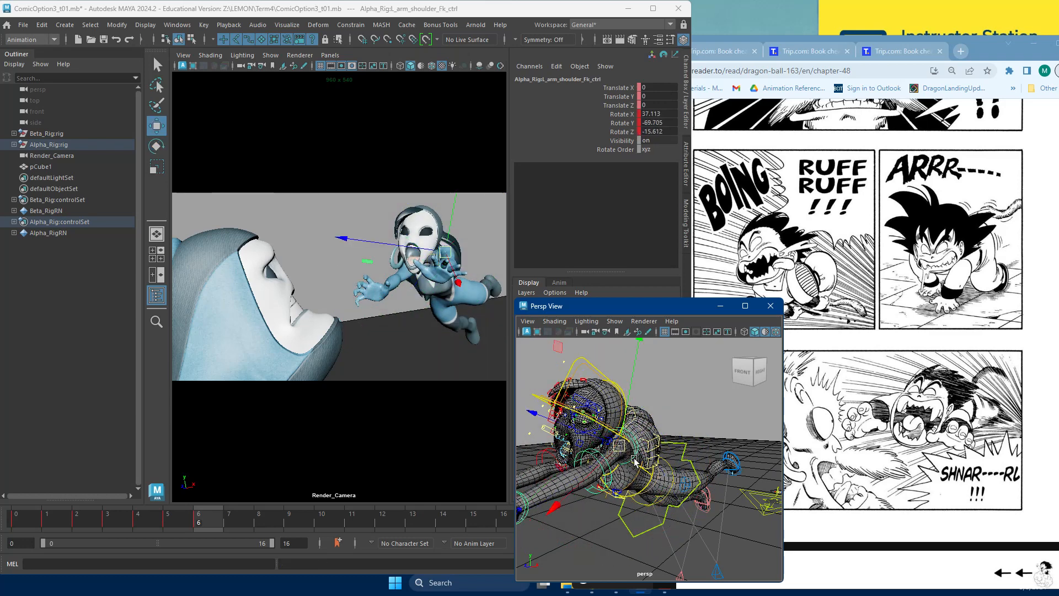
key("e")
left_click_drag(637, 463, 658, 487)
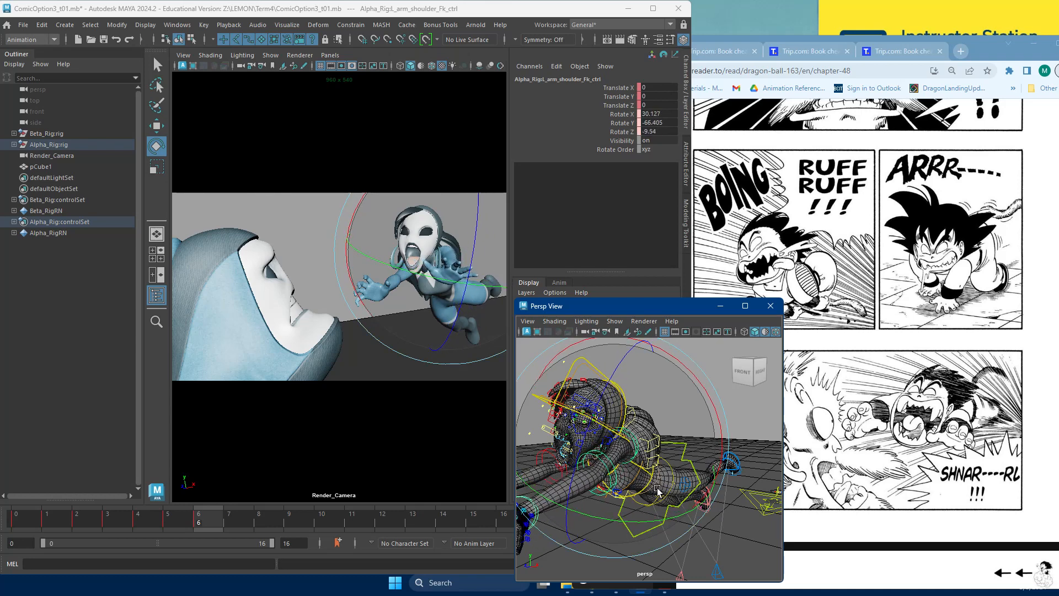
key("shift+e")
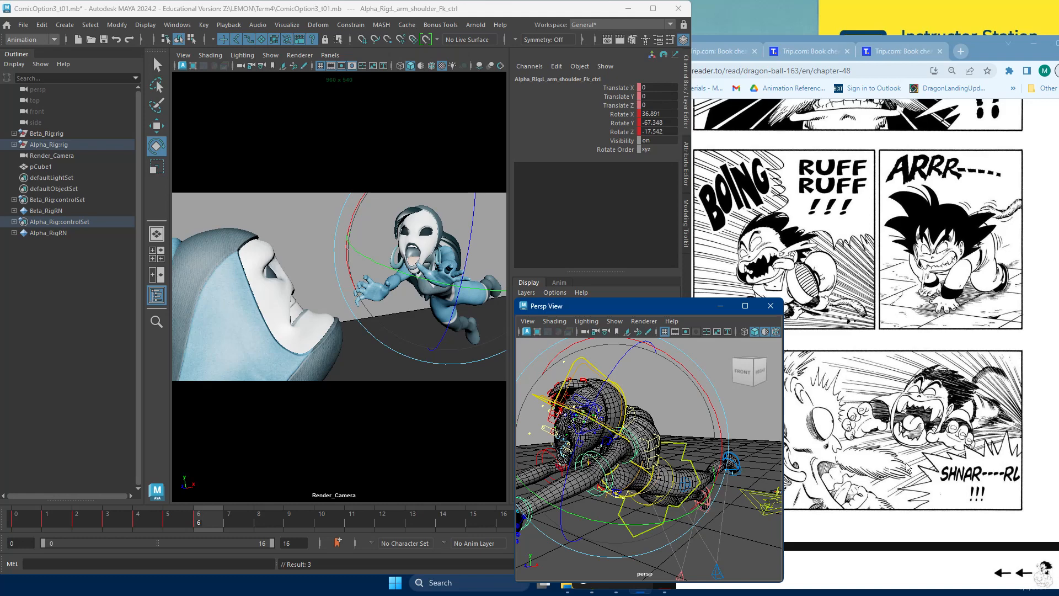
Adjust the rotation of Alpha's upper body and head, bringing the head control to Rotate X -52.633, Y -11.424 and Z -6.979.
left_click_drag(693, 420, 648, 445, "alt")
key("w")
key("e")
left_click_drag(652, 513, 680, 490)
key("w")
left_click_drag(590, 431, 592, 426)
left_click(574, 383)
key("e")
left_click_drag(657, 422, 653, 381)
Undo the last stray changes and rotate Alpha's hair controls so the hair lifts and fans out behind the head.
key("ctrl+z")
key("ctrl+z")
key("ctrl+z")
key("ctrl+z")
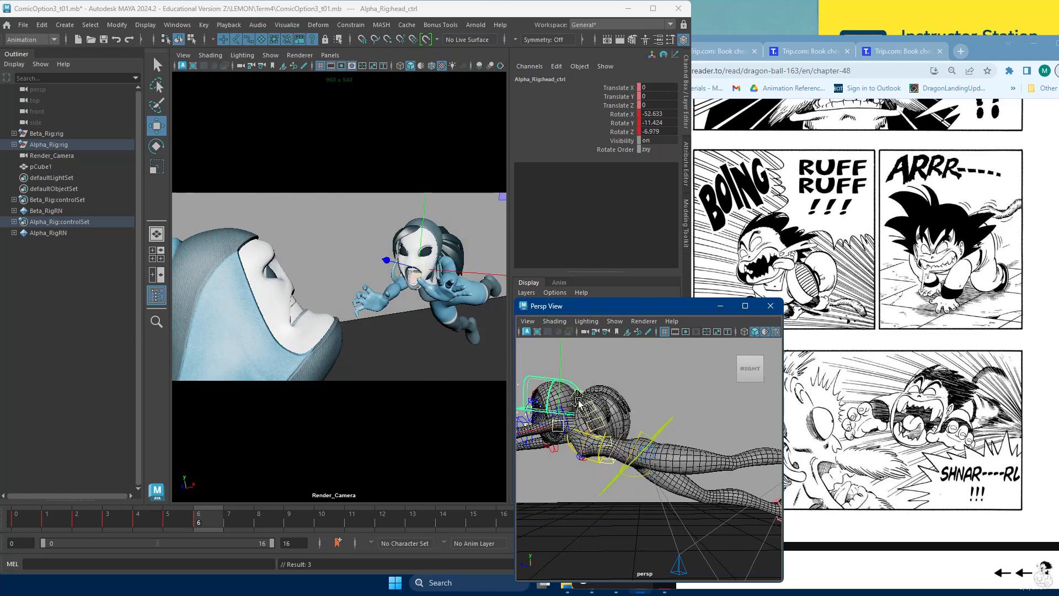
key("ctrl+z")
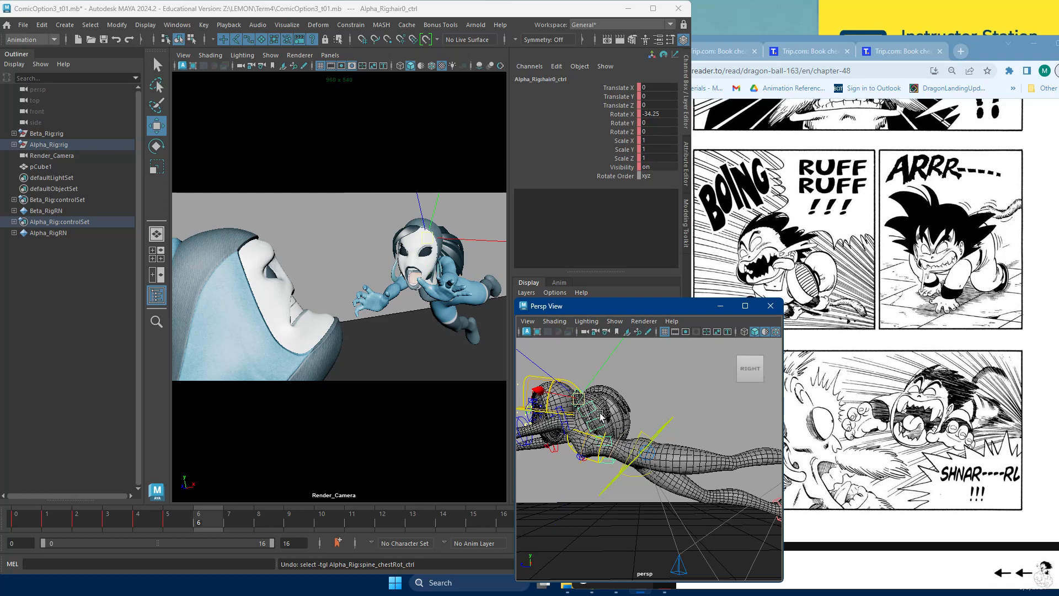
key("e")
left_click_drag(689, 406, 684, 351)
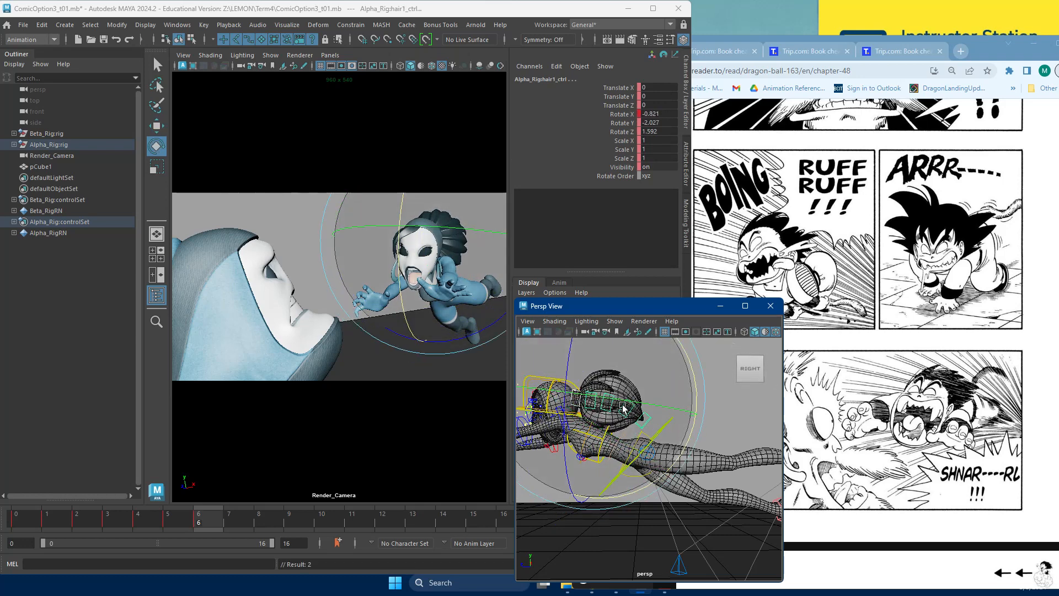
left_click_drag(465, 248, 448, 249)
Rotate Alpha's right shoulder FK control to adjust the arm reaching toward Beta.
middle_click_drag(614, 387, 693, 396, "alt")
left_click_drag(676, 428, 634, 446, "alt")
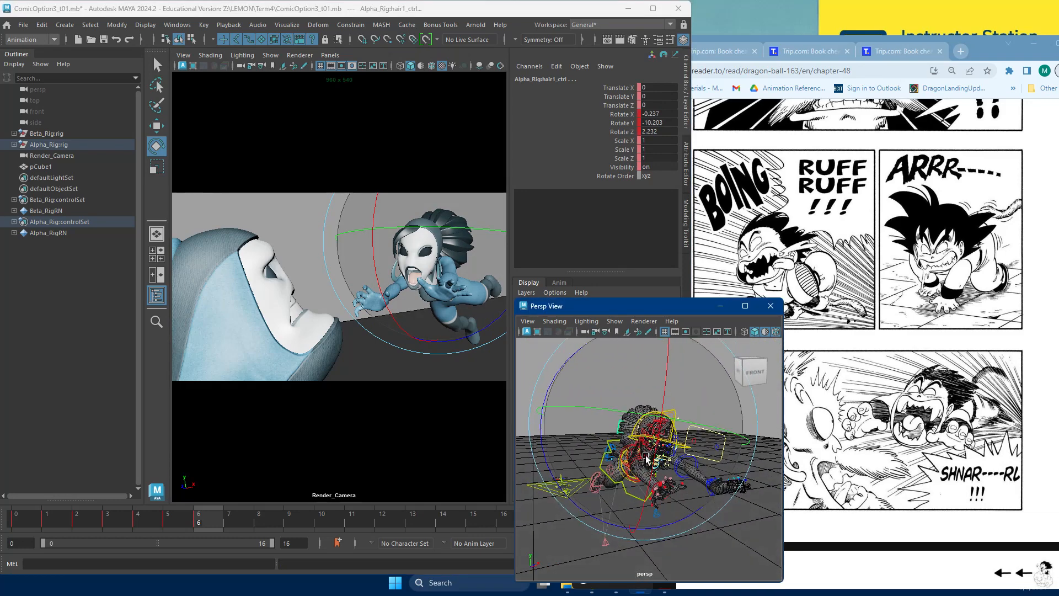
key("w")
left_click(628, 447)
key("e")
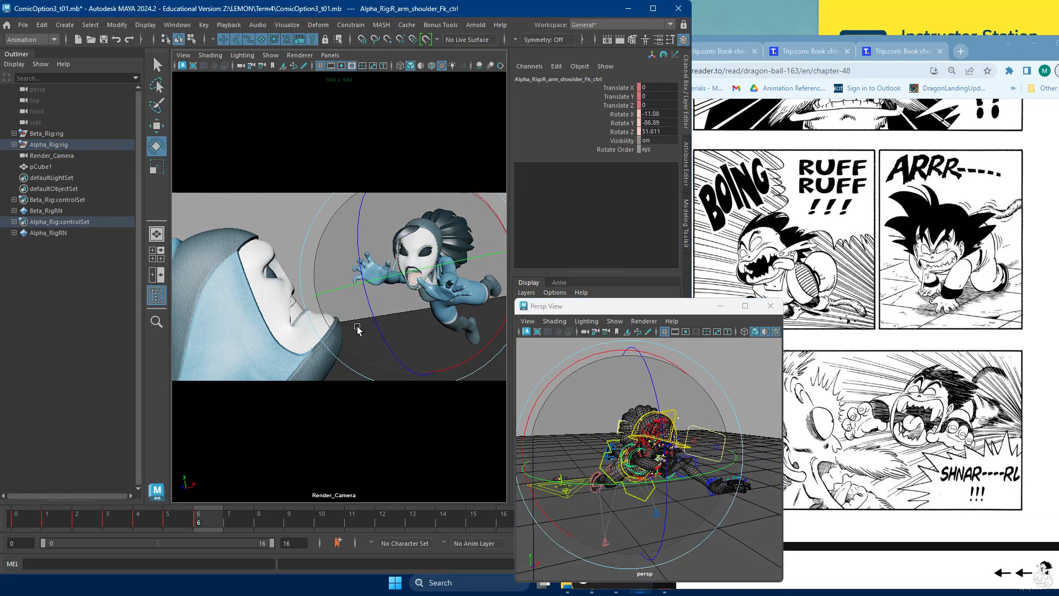
left_click_drag(455, 357, 385, 348)
left_click_drag(474, 369, 417, 331)
Reframe the render camera on both characters and move Beta's main pelvis control.
left_click_drag(721, 434, 694, 450, "alt")
left_click(687, 491)
key("w")
left_click_drag(442, 354, 440, 352, "alt")
right_click_drag(660, 472, 596, 461, "alt")
middle_click_drag(596, 461, 662, 465, "alt")
right_click_drag(662, 466, 607, 484, "alt")
left_click(591, 501)
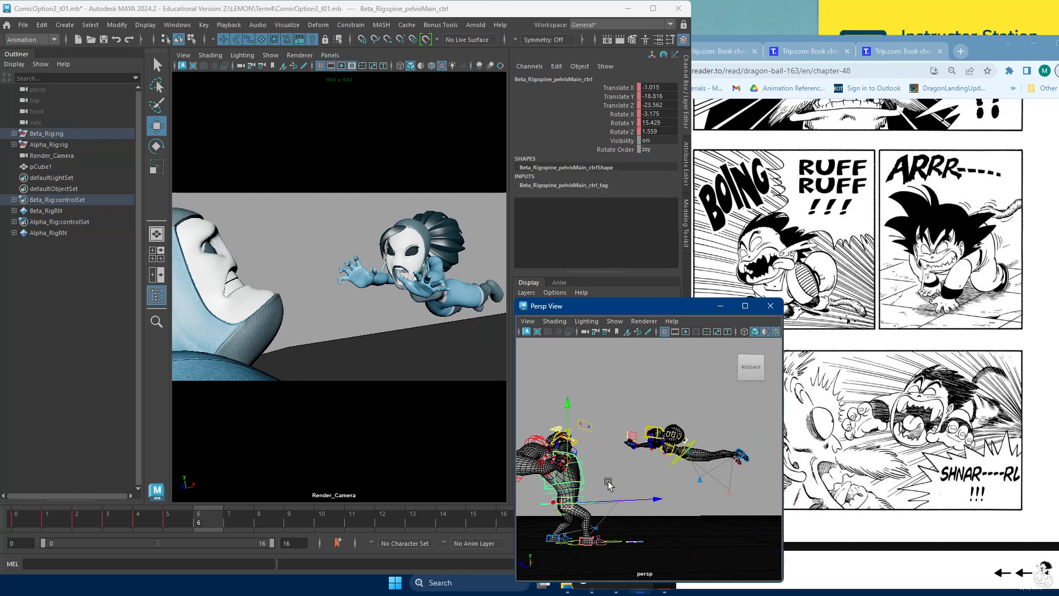
left_click_drag(566, 478, 598, 492)
right_click_drag(409, 366, 404, 363, "alt")
middle_click_drag(404, 363, 408, 364, "alt")
mouse_move(409, 366)
right_mouse_down("alt")
mouse_move(419, 347)
mouse_move(419, 362)
mouse_move(402, 361)
mouse_move(437, 367)
mouse_move(422, 360)
right_mouse_up("alt")
left_click(706, 446)
left_click_drag(706, 447, 621, 455, "alt")
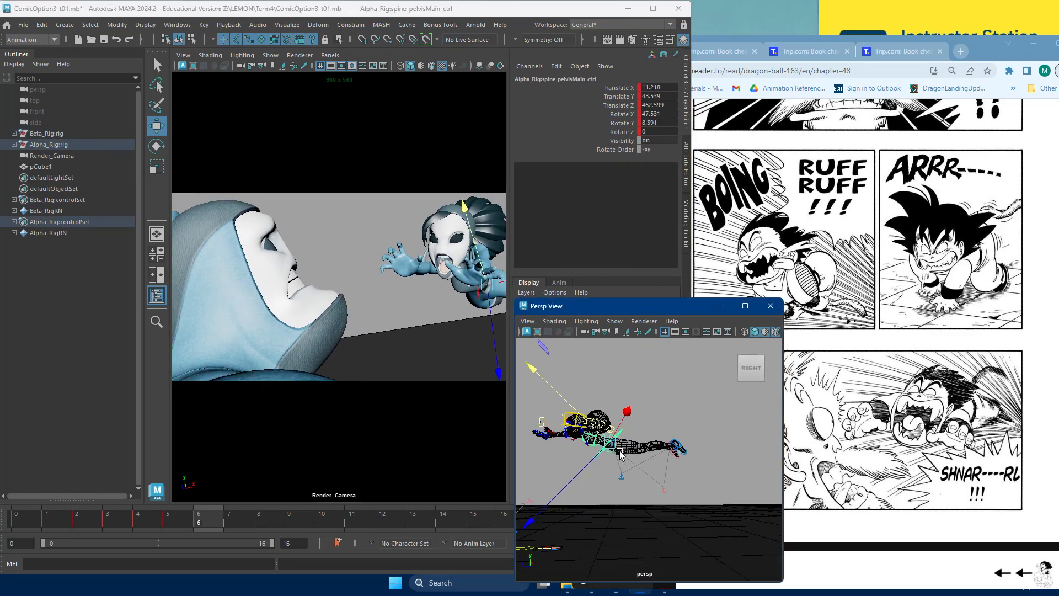
Select Beta's right mid cheekbone control beneath the eye for adjusting the facial expression.
left_click(674, 449)
right_click_drag(663, 444, 708, 429, "alt")
left_click(699, 414)
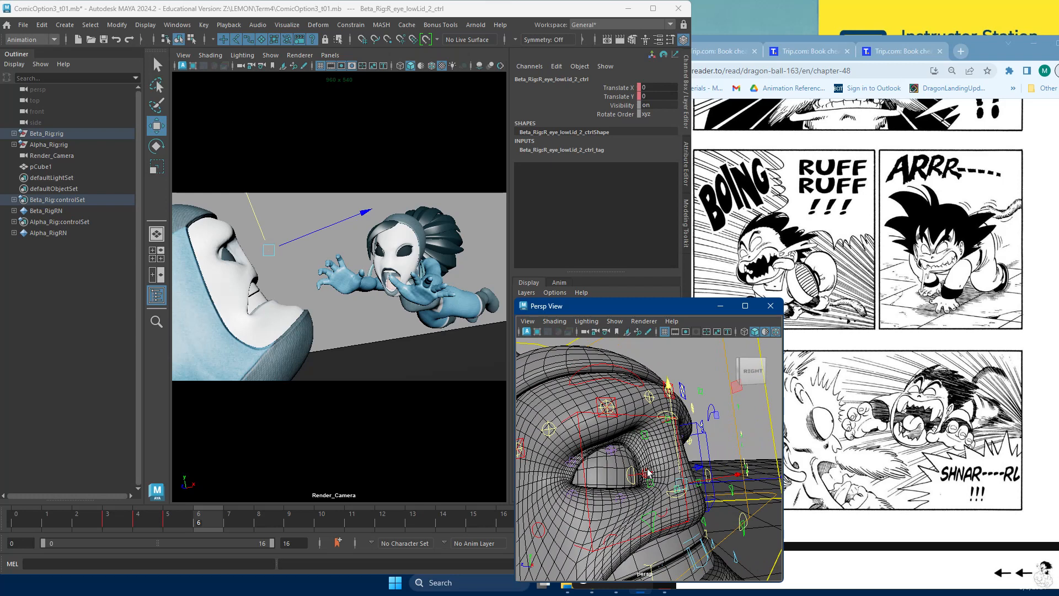
left_click(650, 474)
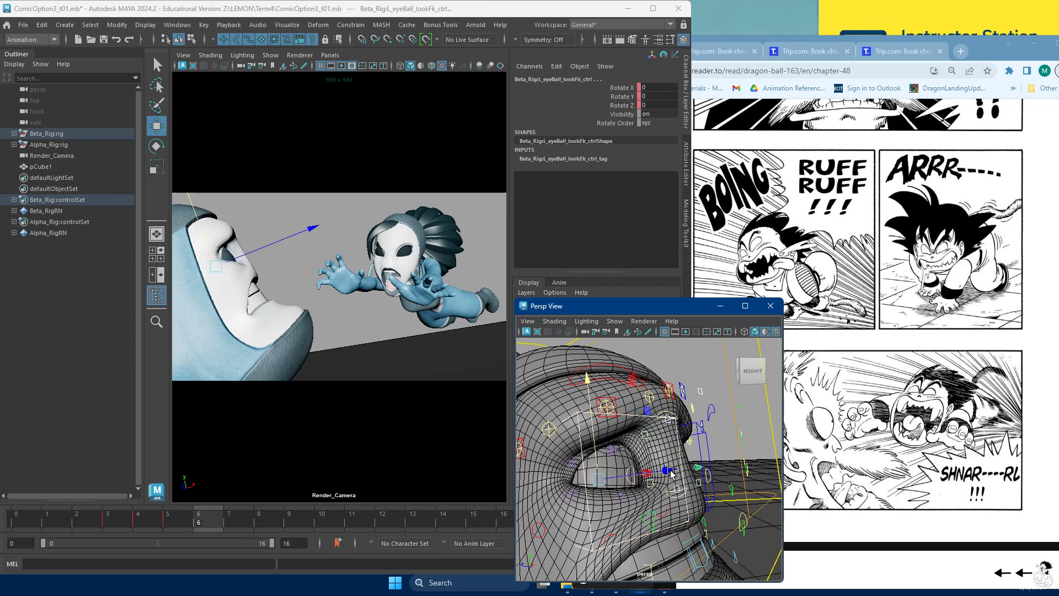
left_click(707, 478)
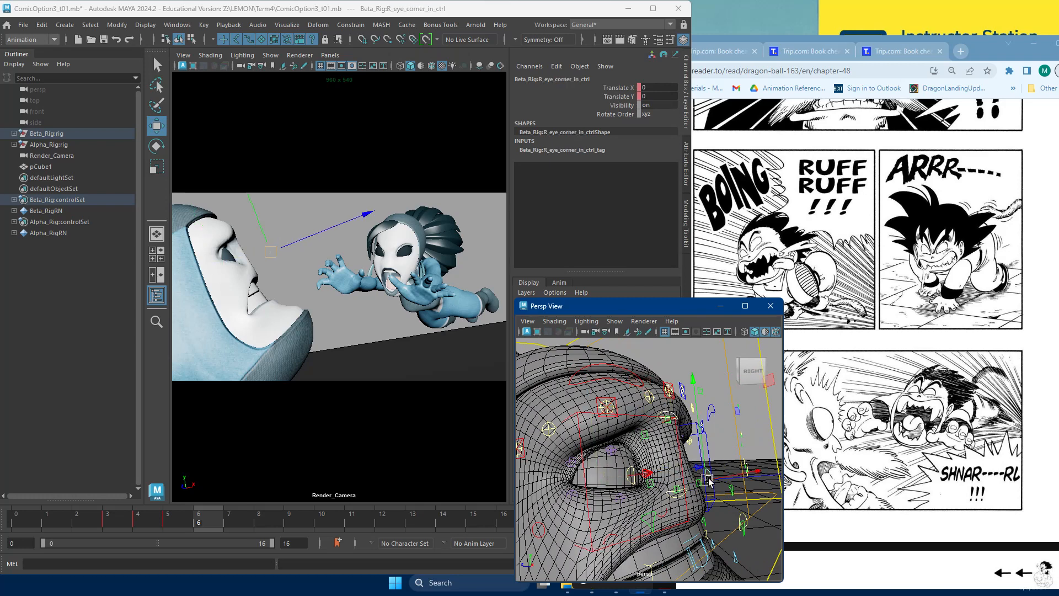
middle_click_drag(698, 488, 703, 460, "alt")
left_click(600, 493)
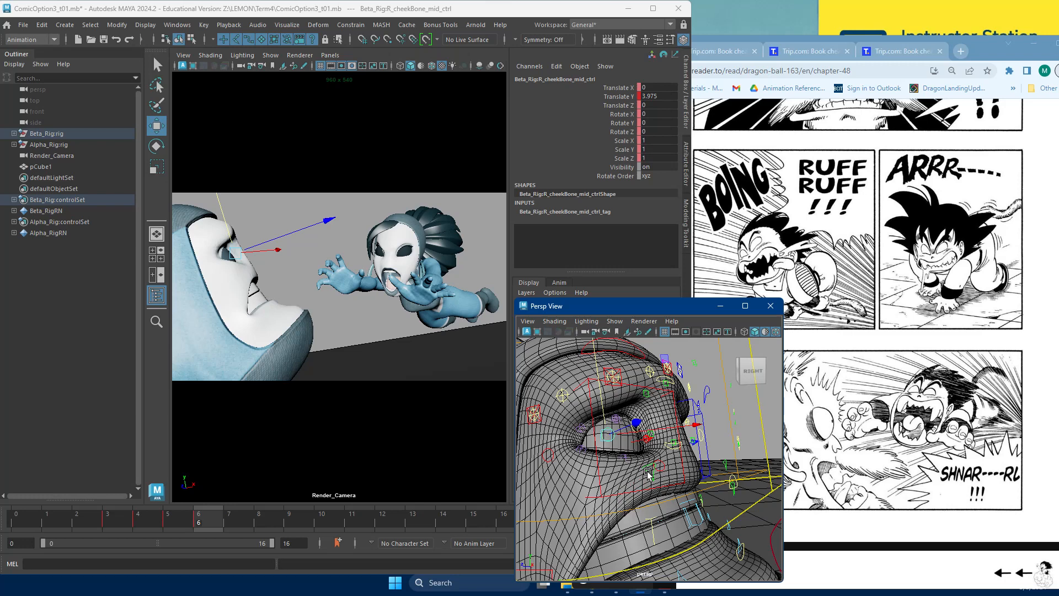